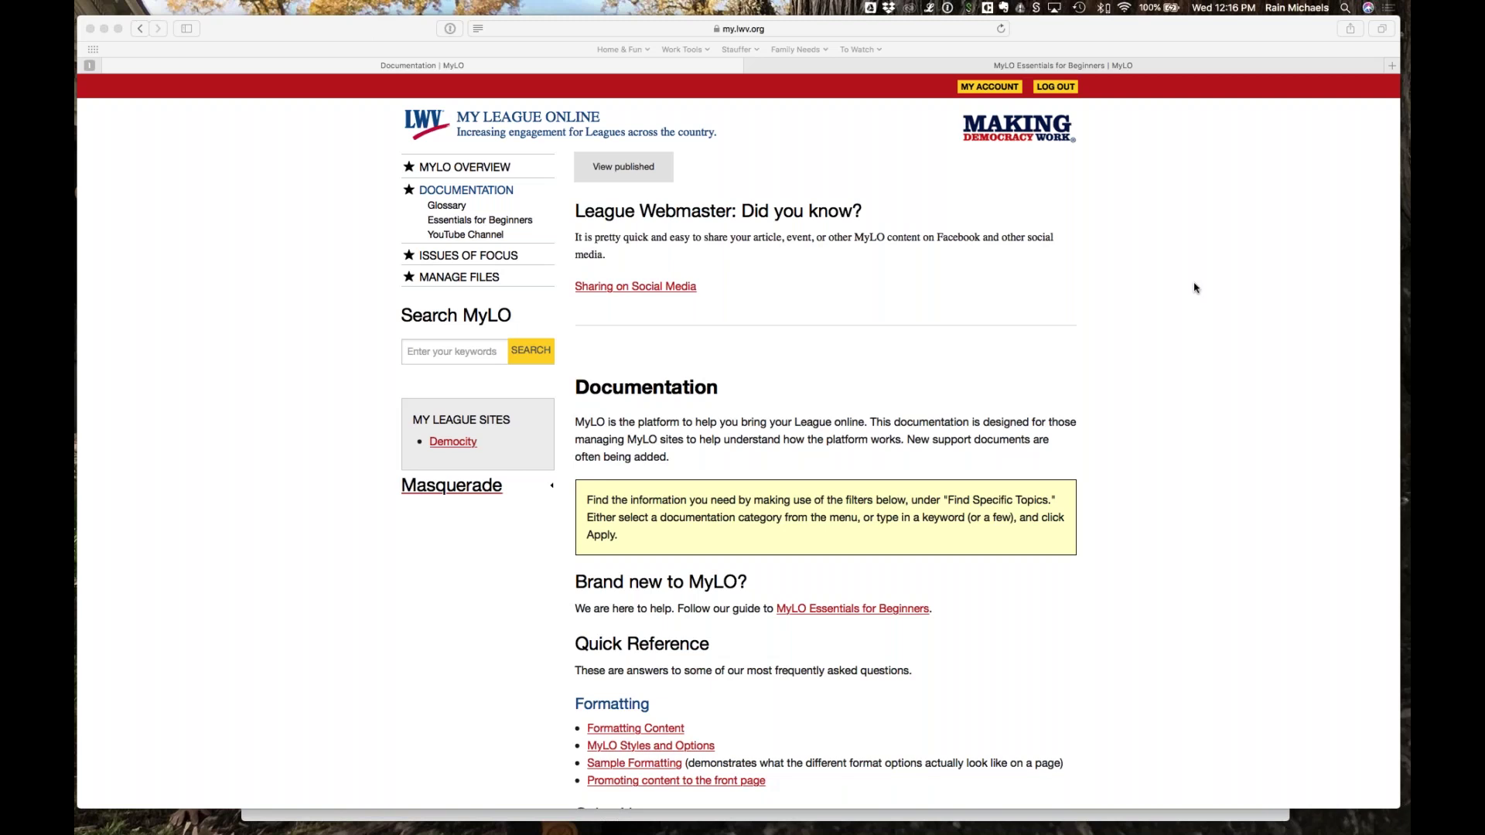
# Step: Open the Democity league site and start creating a new event through its site administration options
pyautogui.click(431, 443)
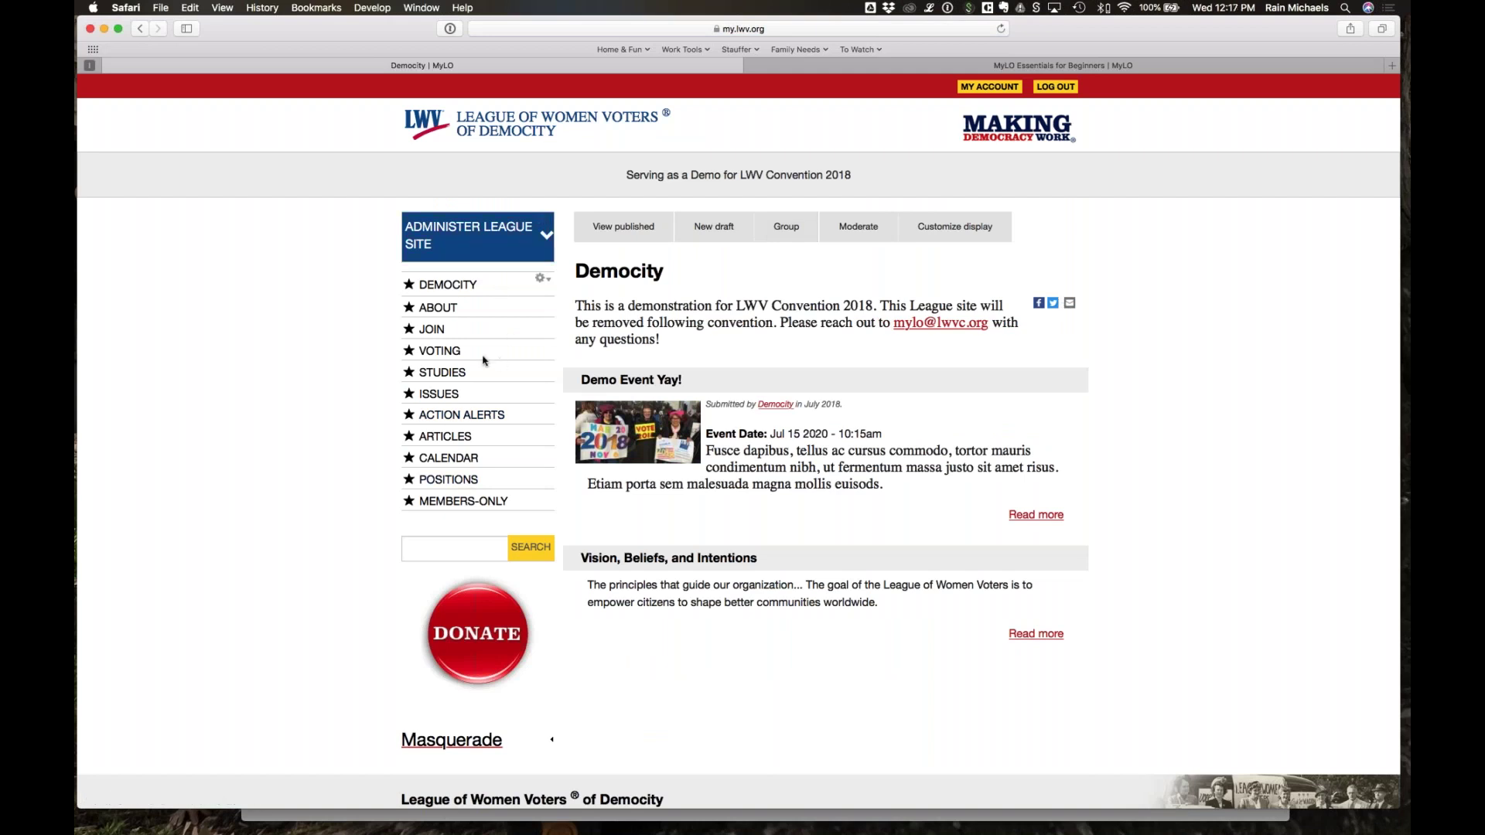
pyautogui.click(510, 250)
pyautogui.click(431, 420)
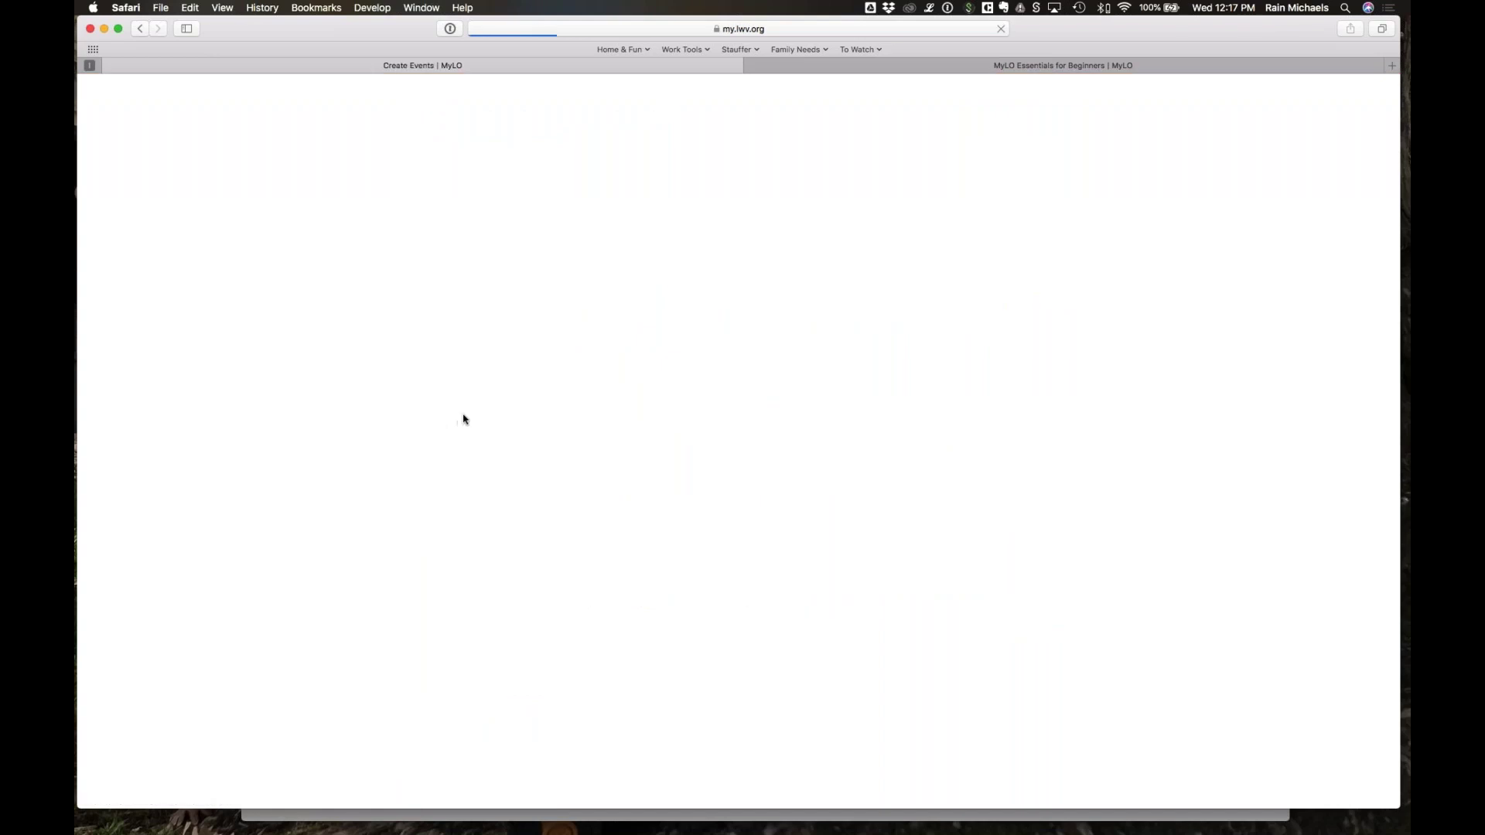
# Step: Examine the blank event form from title, date and location through body to the access, league and publishing options
pyautogui.click(484, 173)
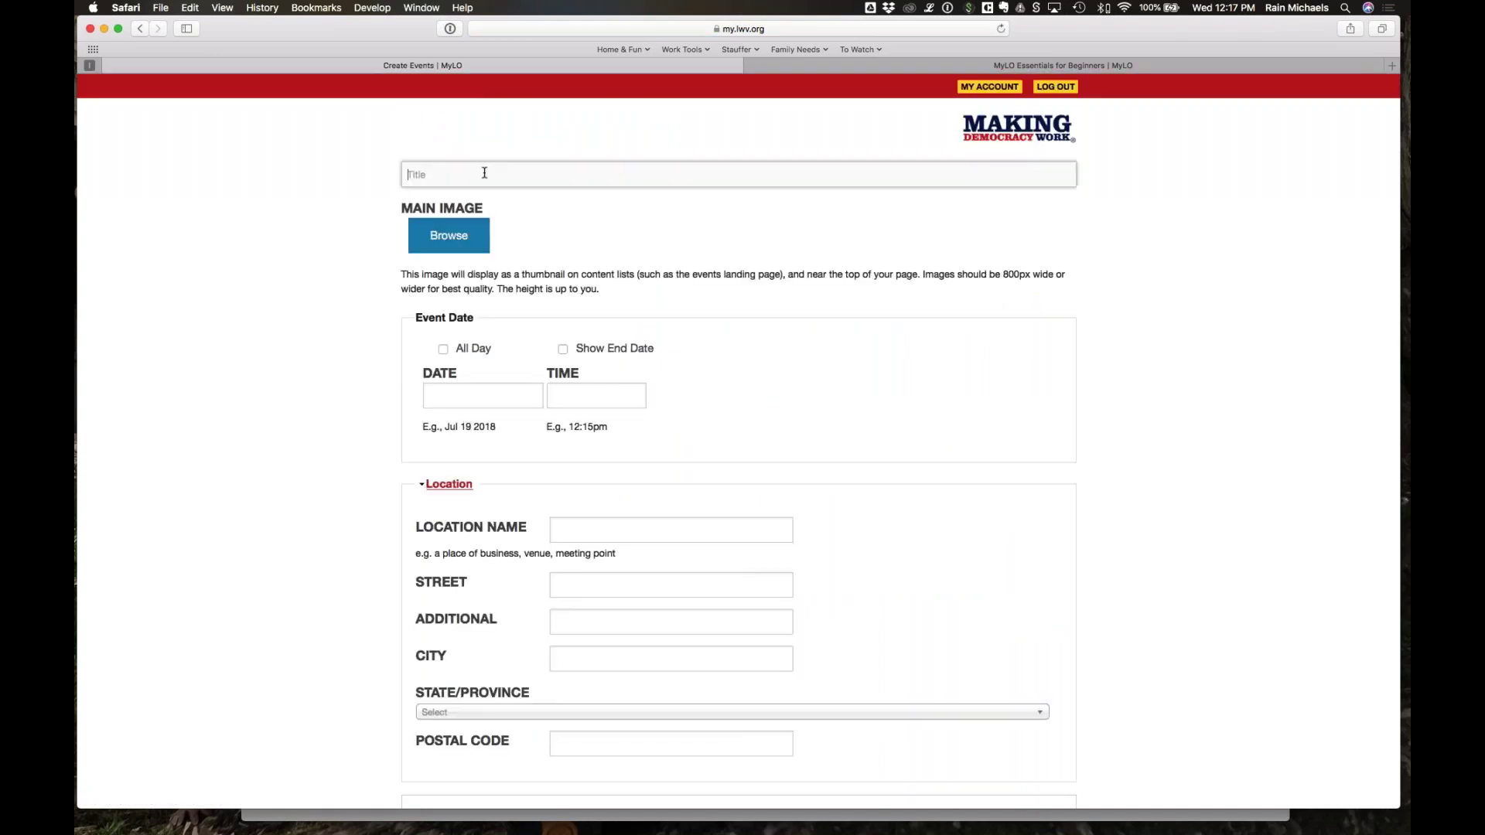
pyautogui.click(487, 395)
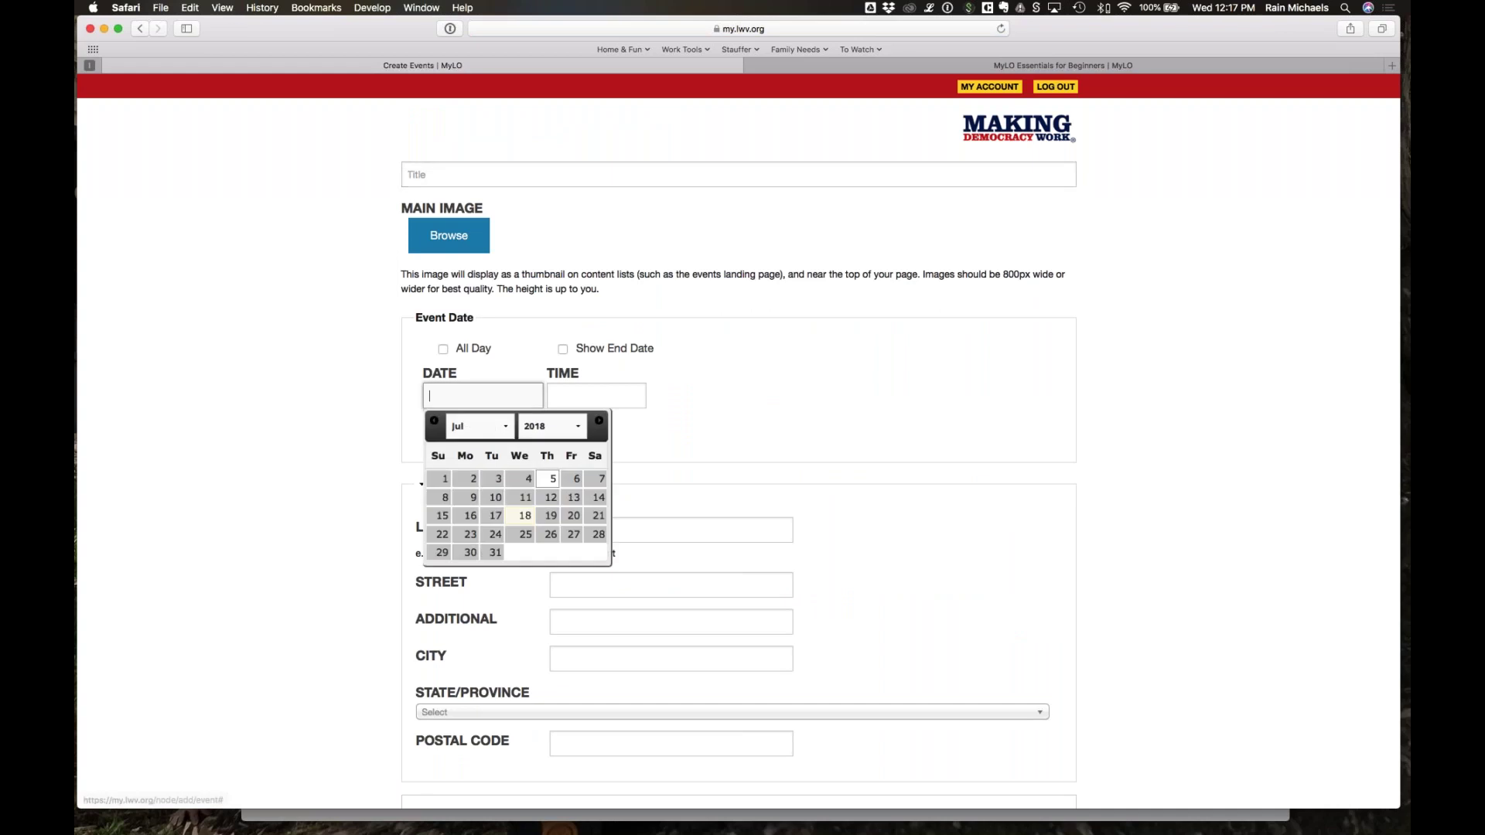
pyautogui.scroll(-2, 487, 395)
pyautogui.scroll(-5, 738, 417)
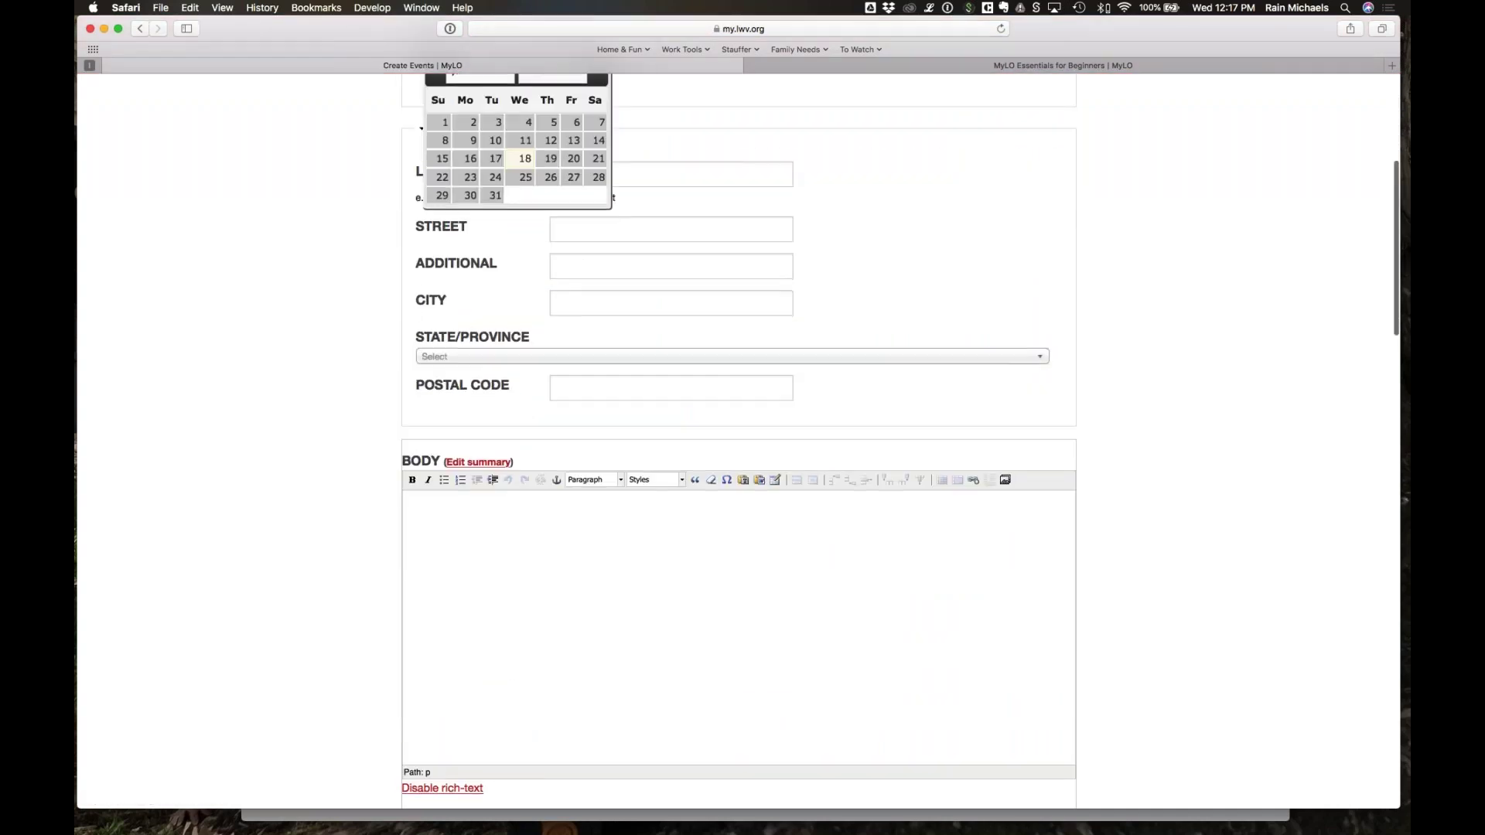
pyautogui.scroll(-2, 739, 418)
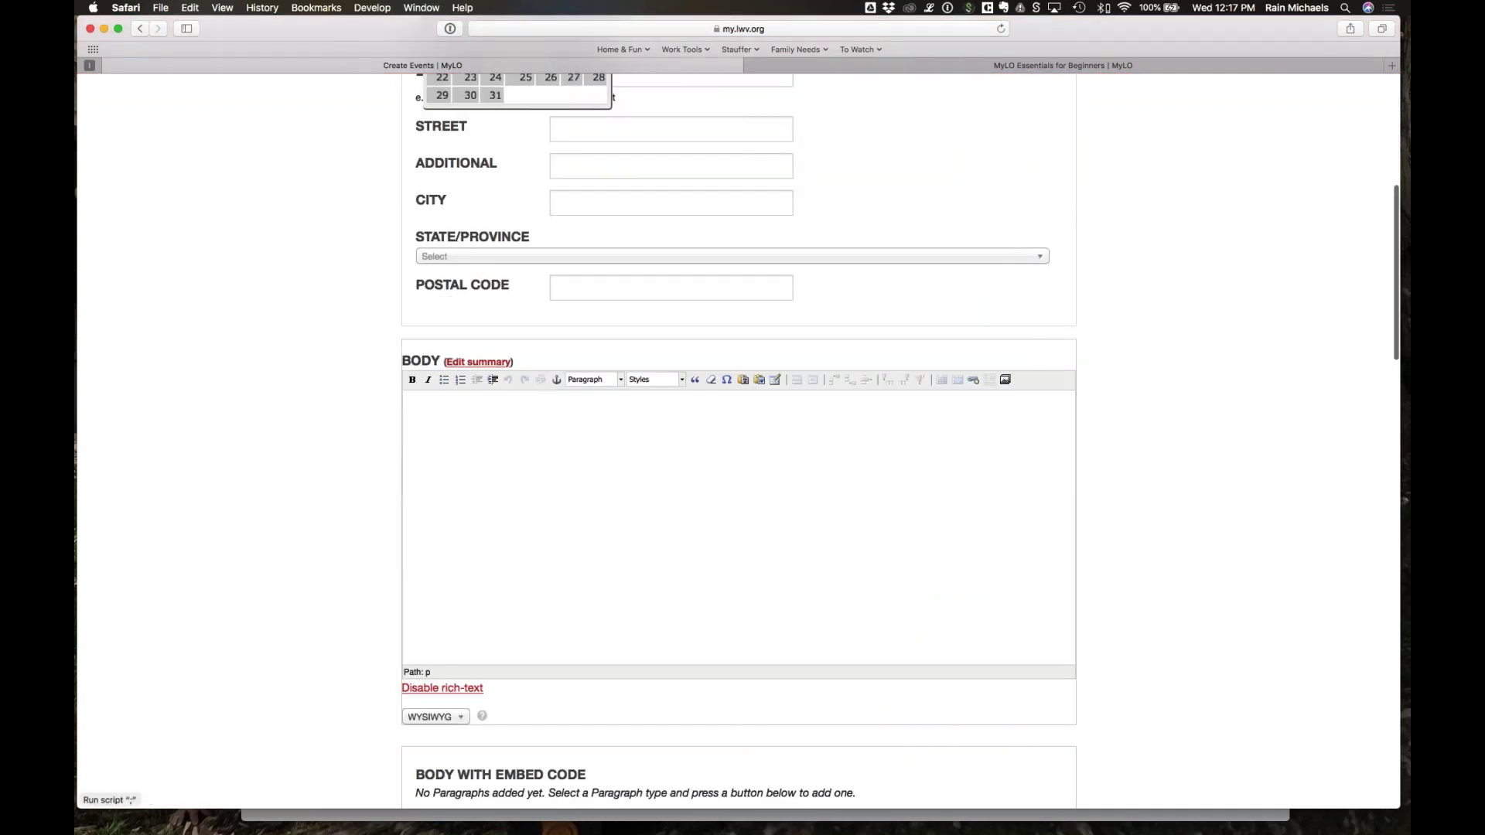
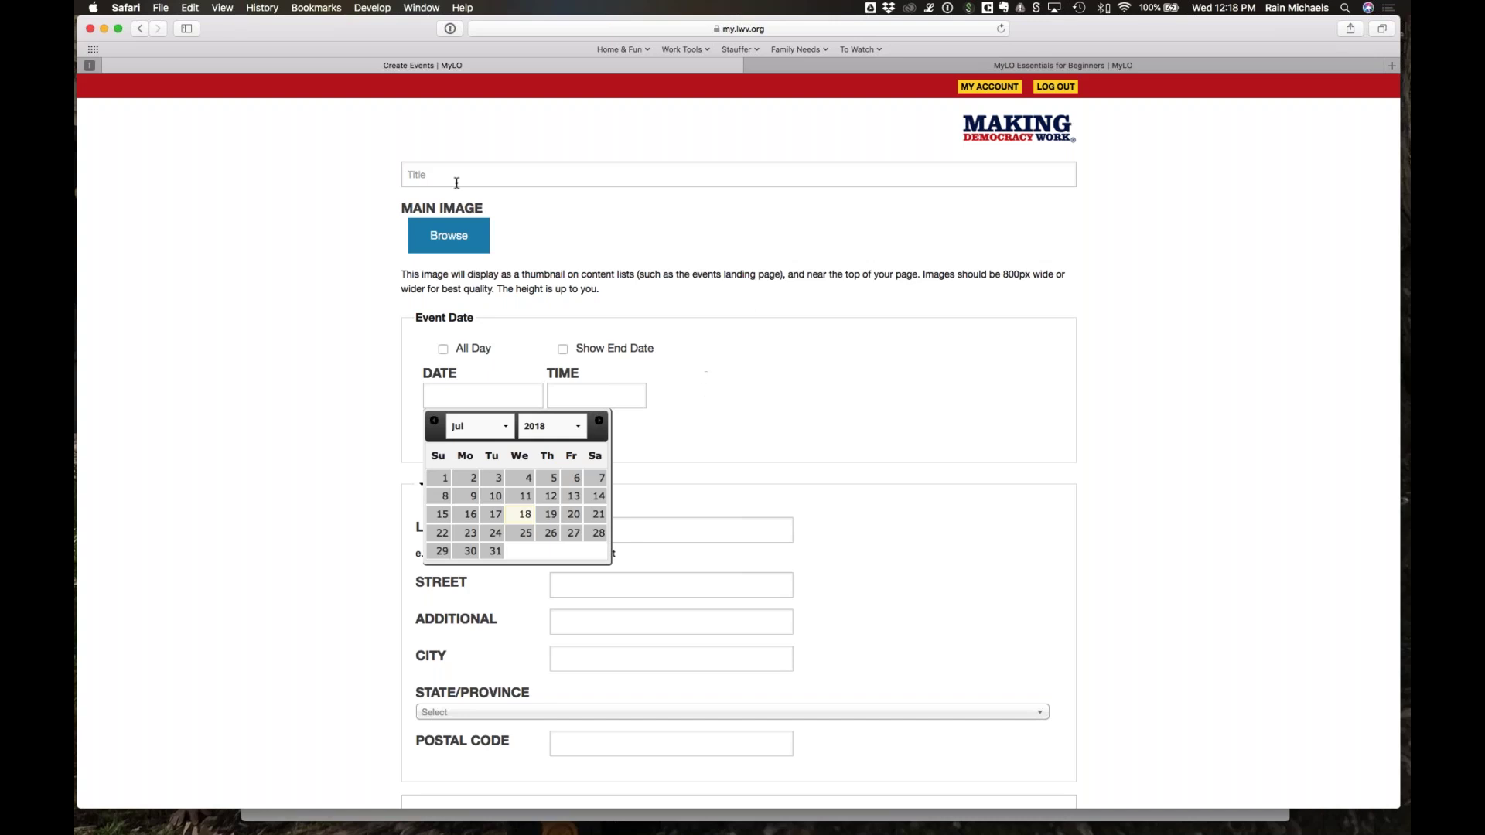
pyautogui.scroll(-20, 630, 321)
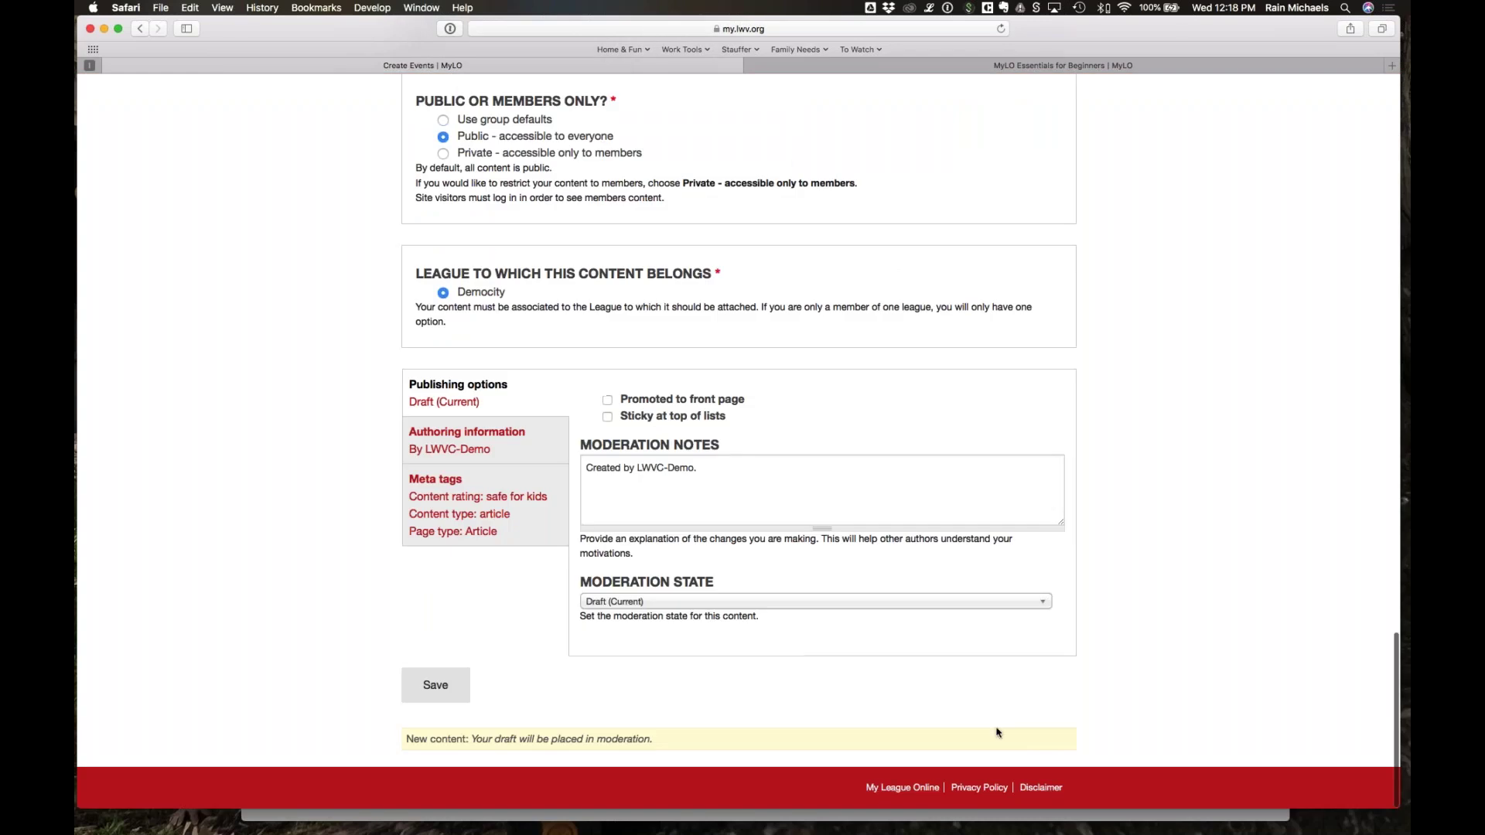
# Step: Go to the My League Online home page and open the Demo Local site listed under Colorado
pyautogui.click(915, 788)
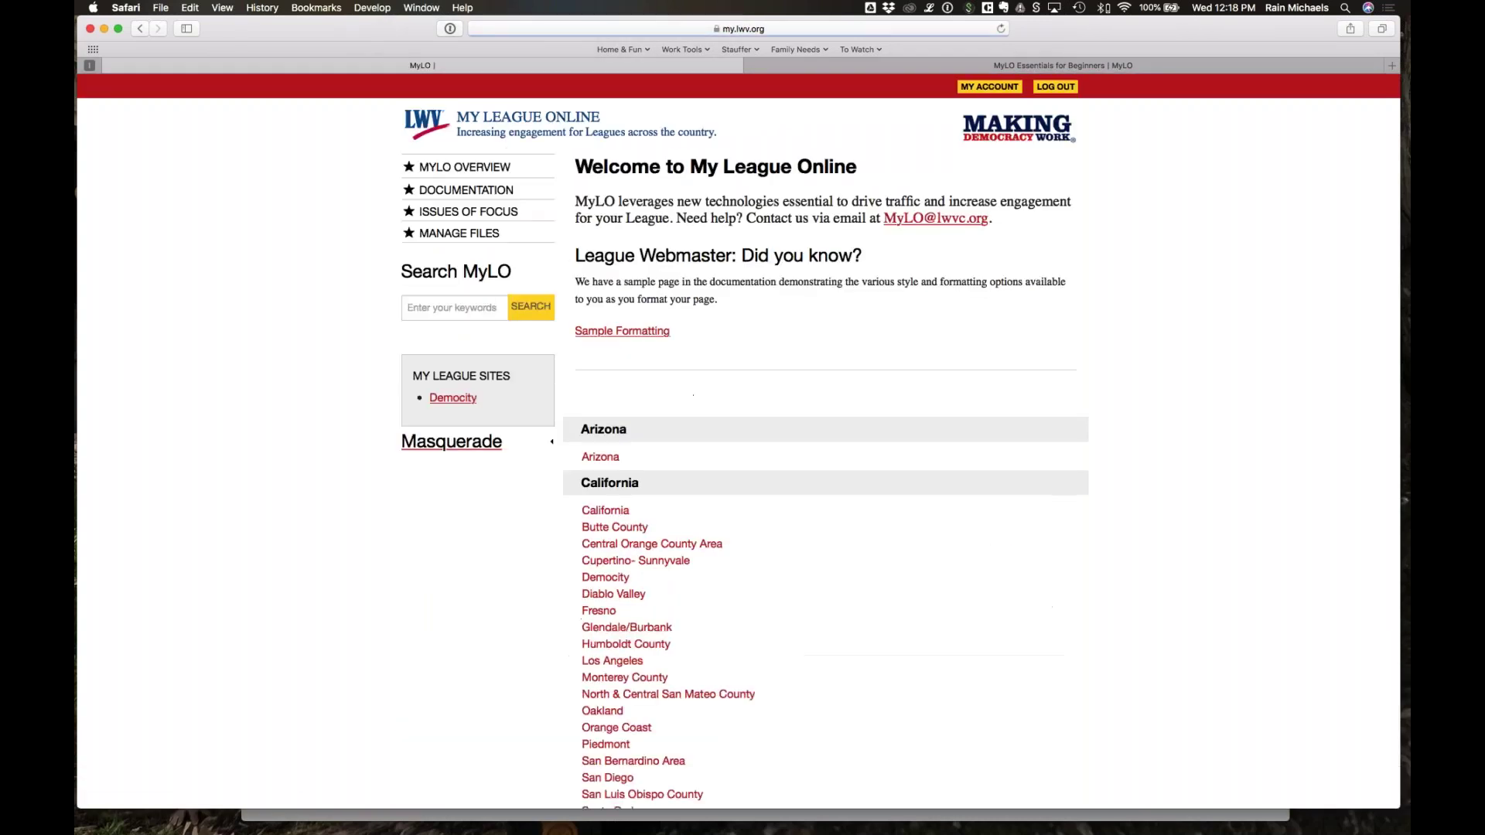
pyautogui.scroll(-10, 703, 652)
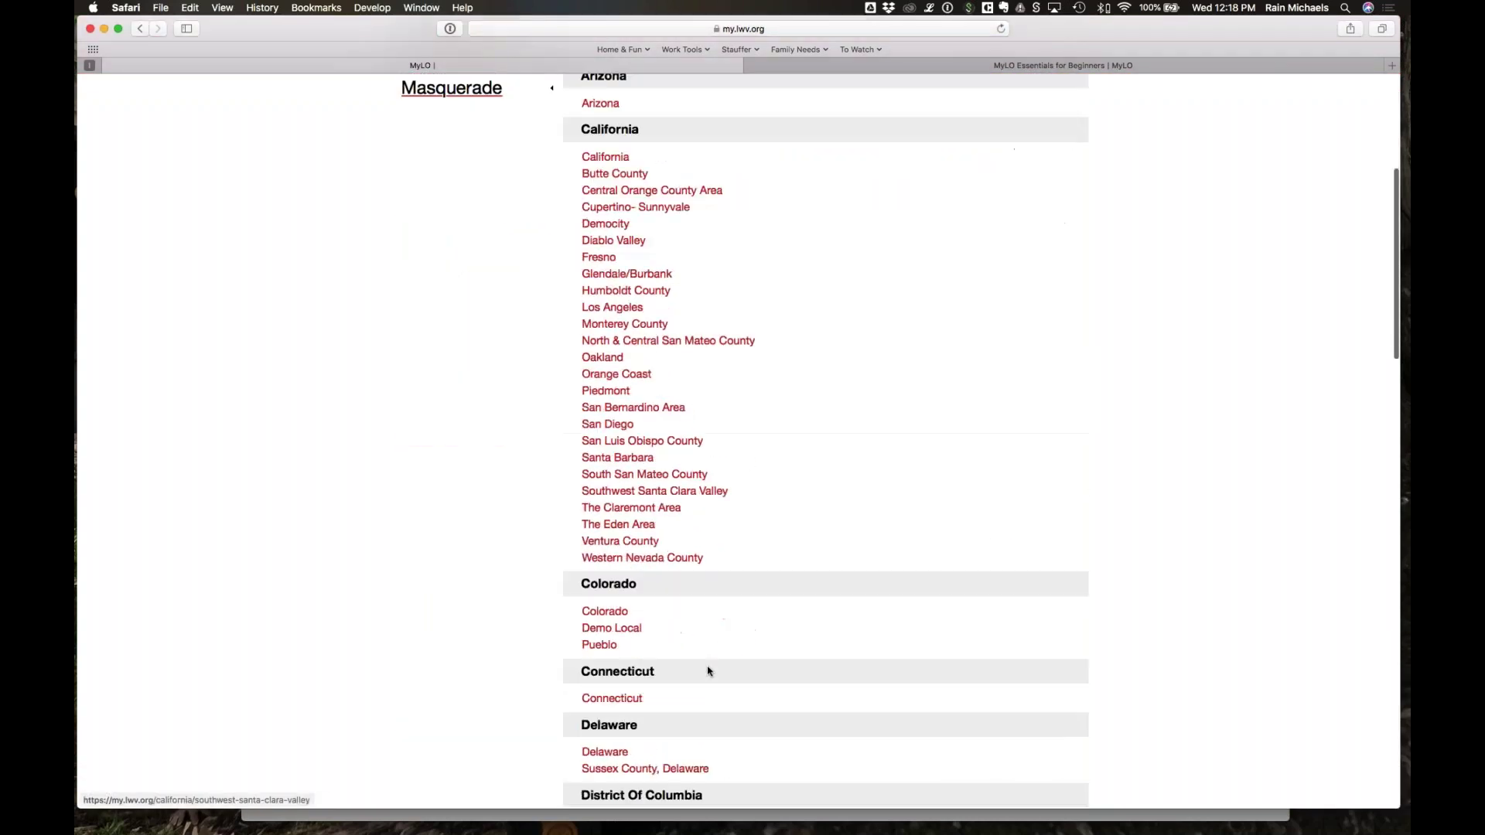
pyautogui.click(621, 626)
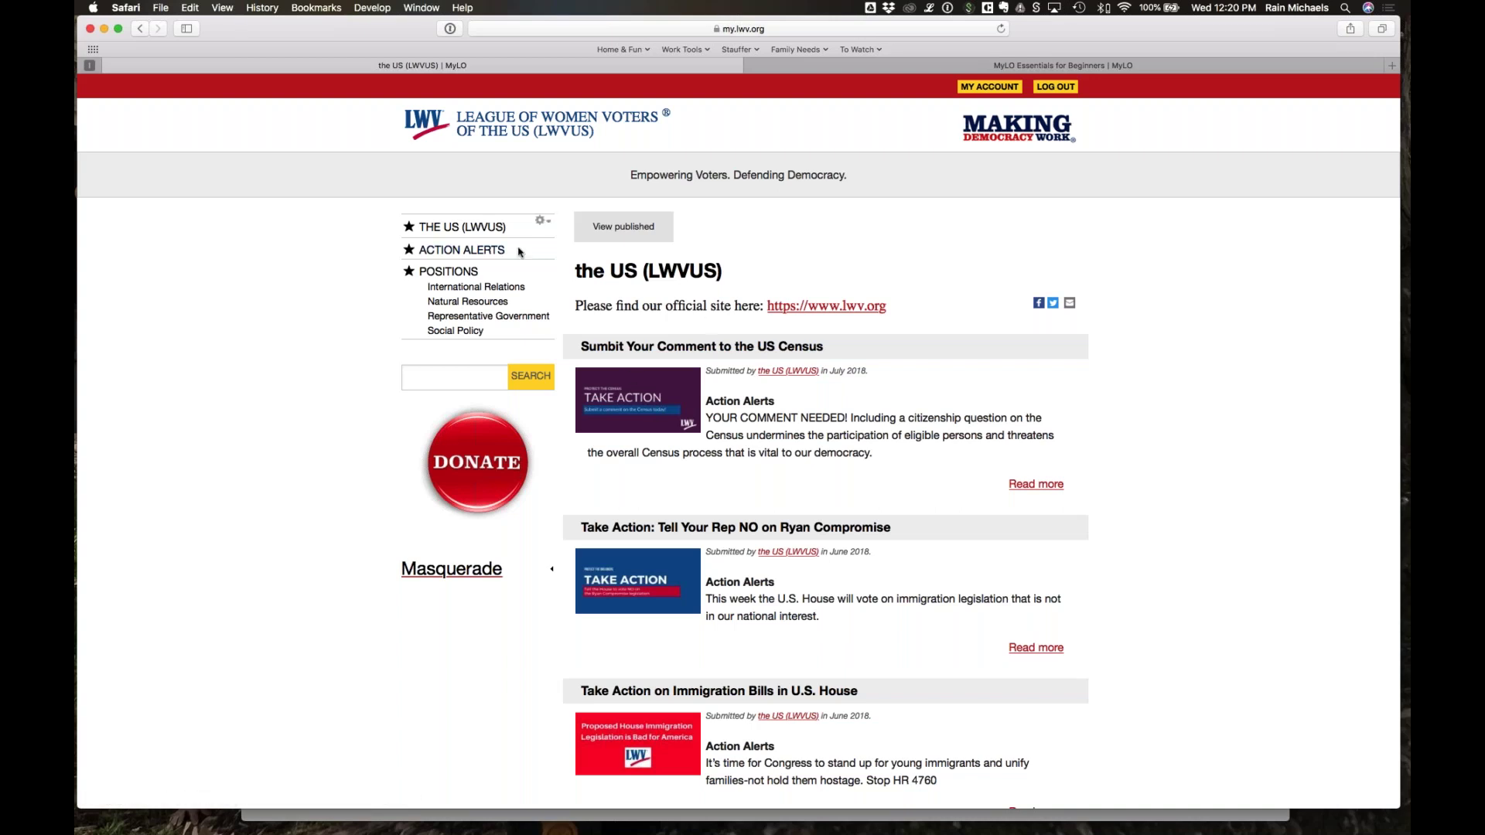
# Step: View the LWVUS site's Action Alerts page, return to its front page and review the posts listed there
pyautogui.click(463, 250)
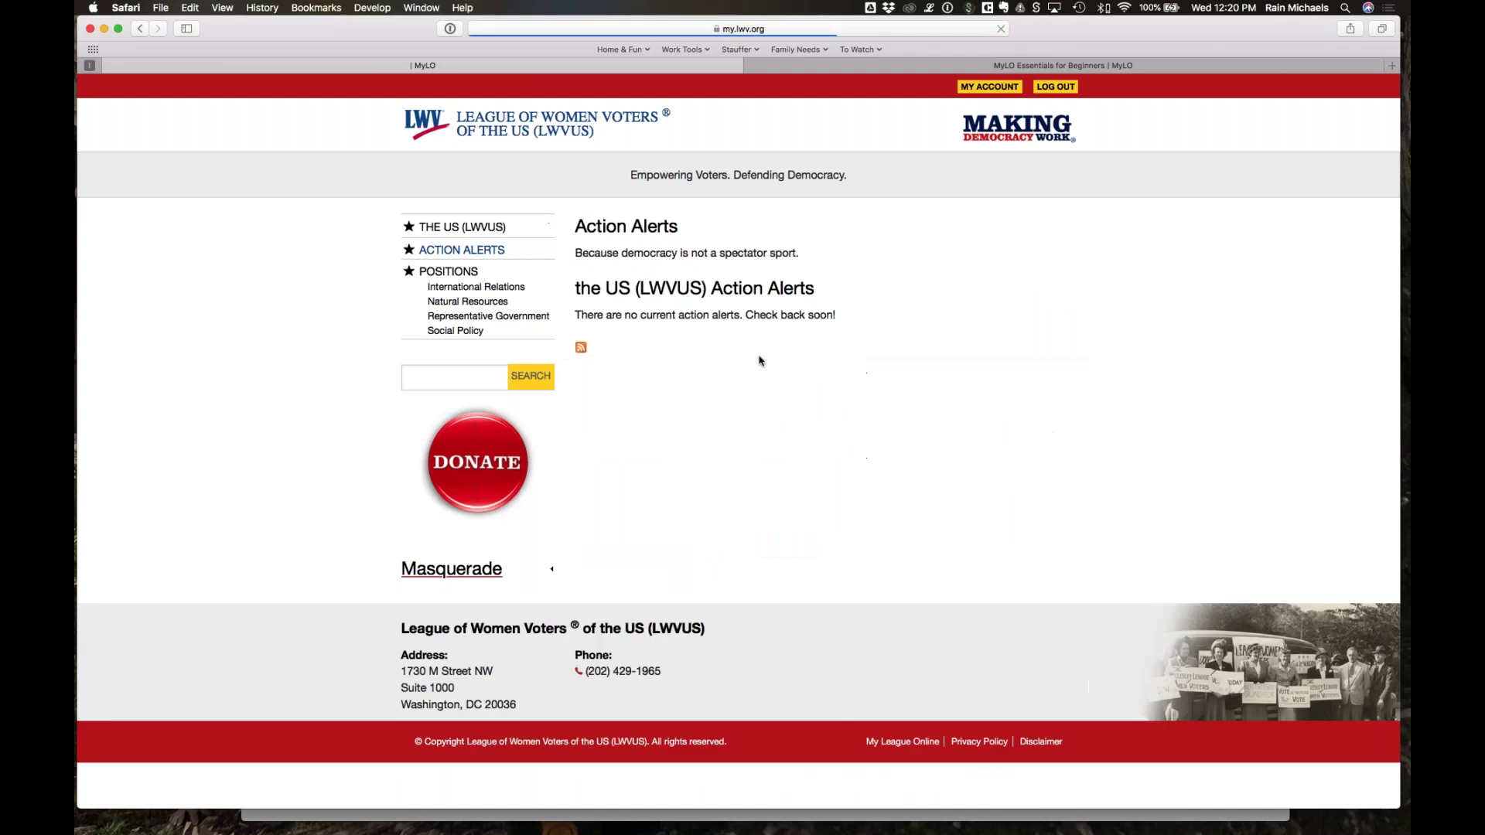
pyautogui.click(142, 30)
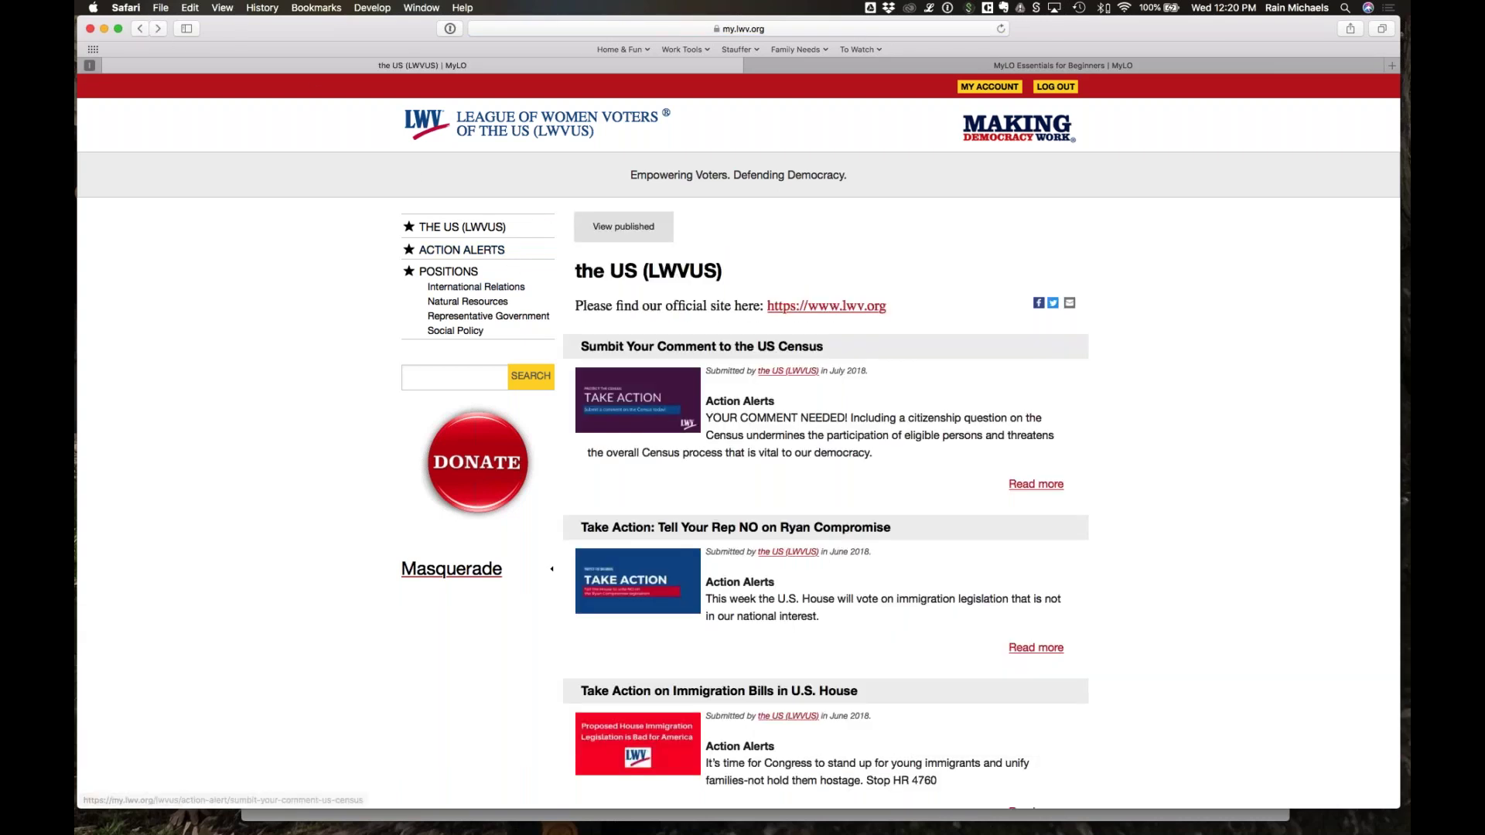
pyautogui.scroll(-4, 779, 541)
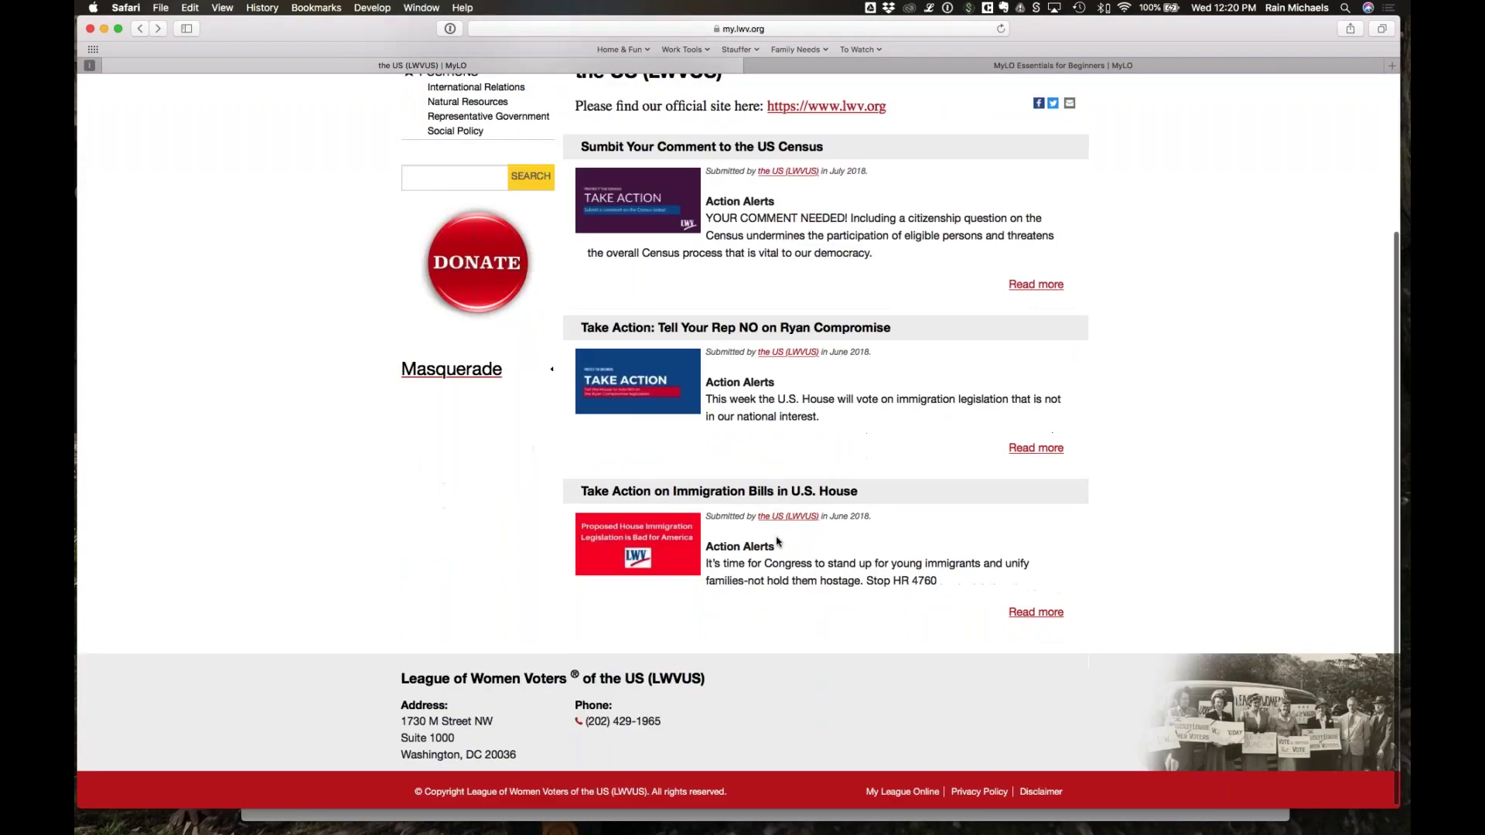
pyautogui.scroll(4, 778, 540)
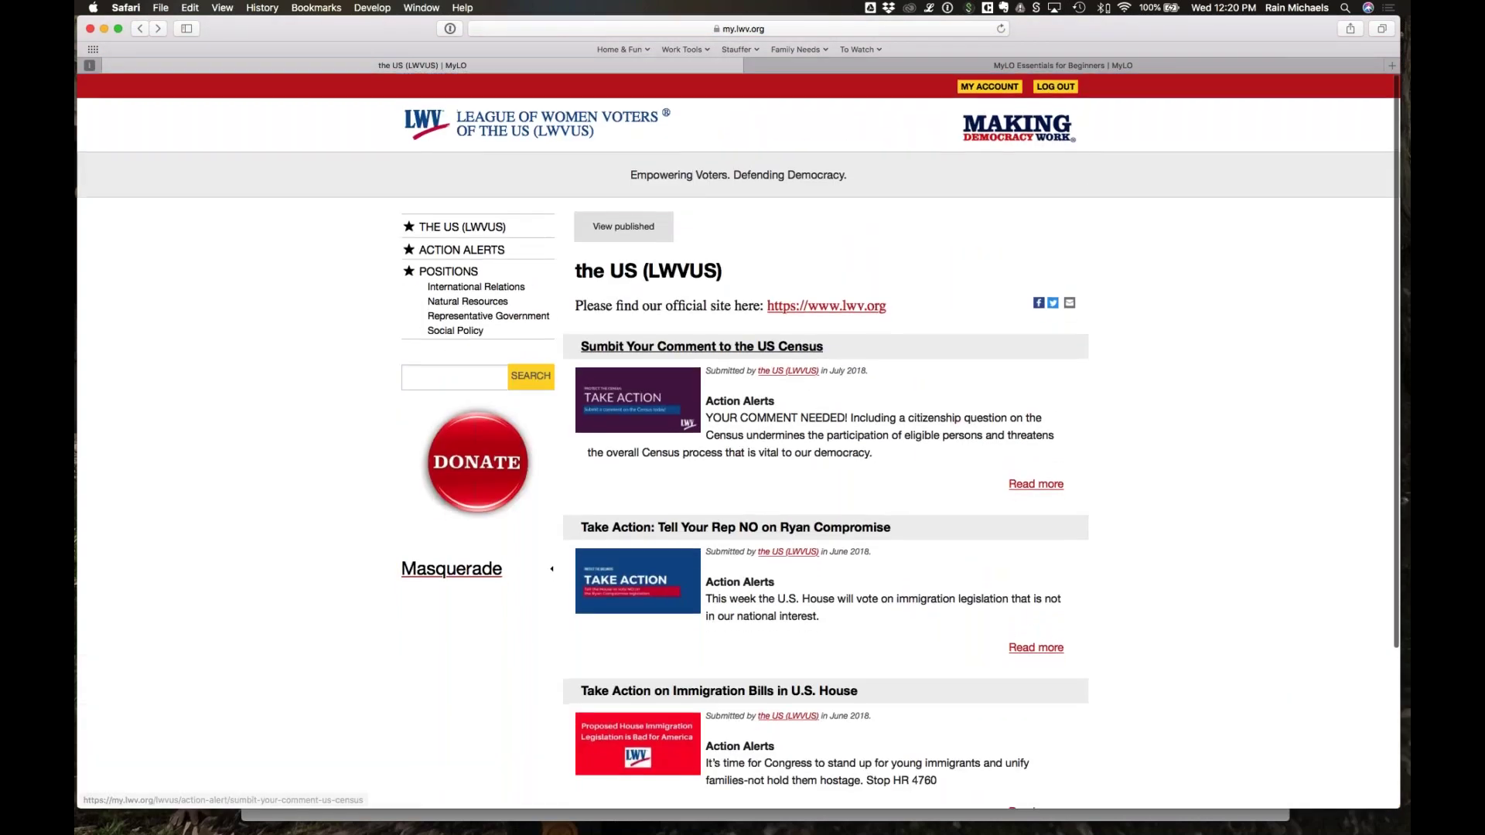
# Step: Open the "Sumbit Your Comment to the US Census" action alert and view it down to its share option
pyautogui.moveTo(738, 340); pyautogui.dragTo(585, 347)
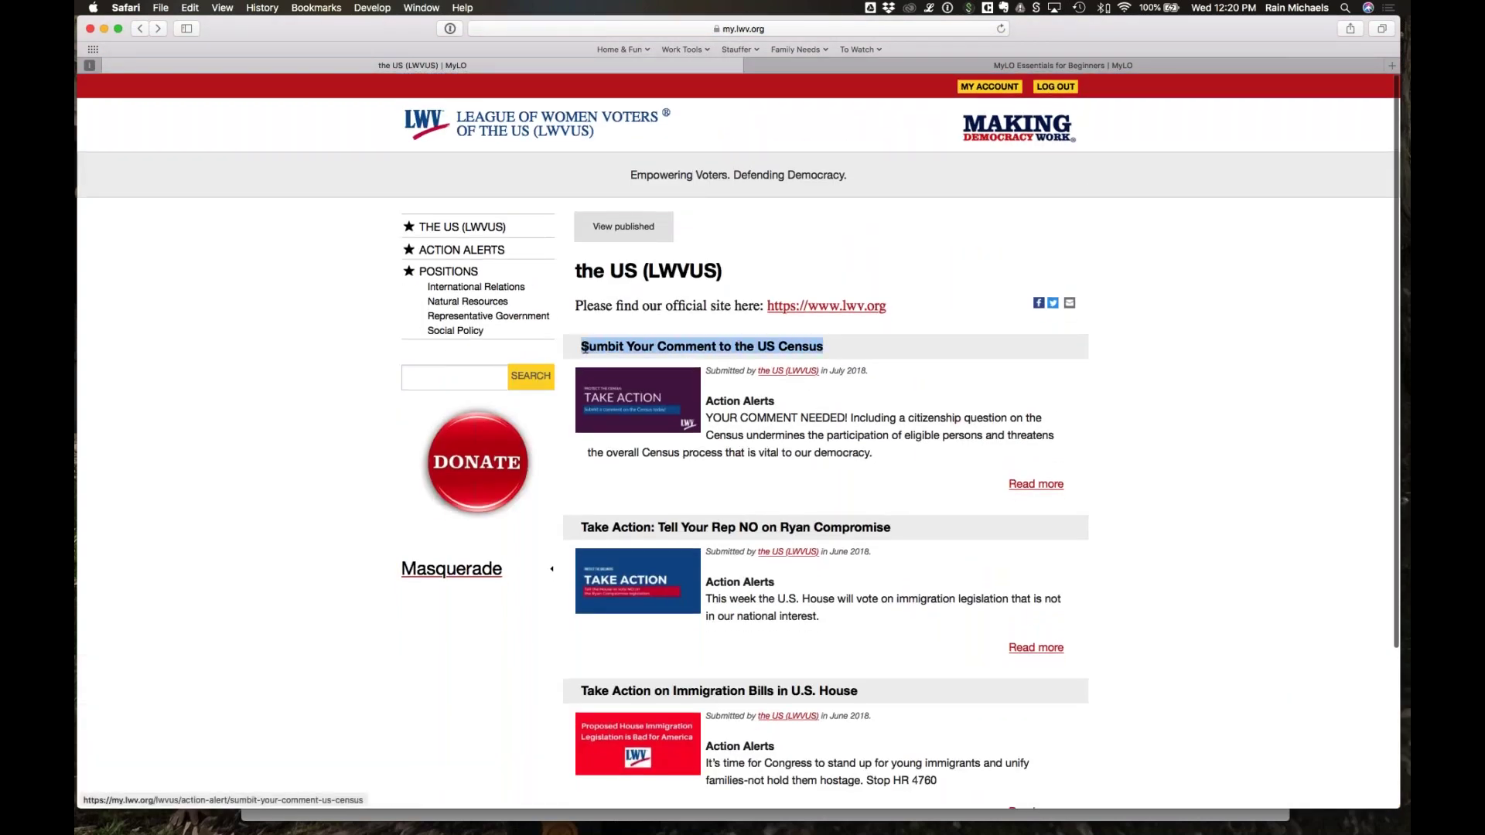
pyautogui.click(584, 346)
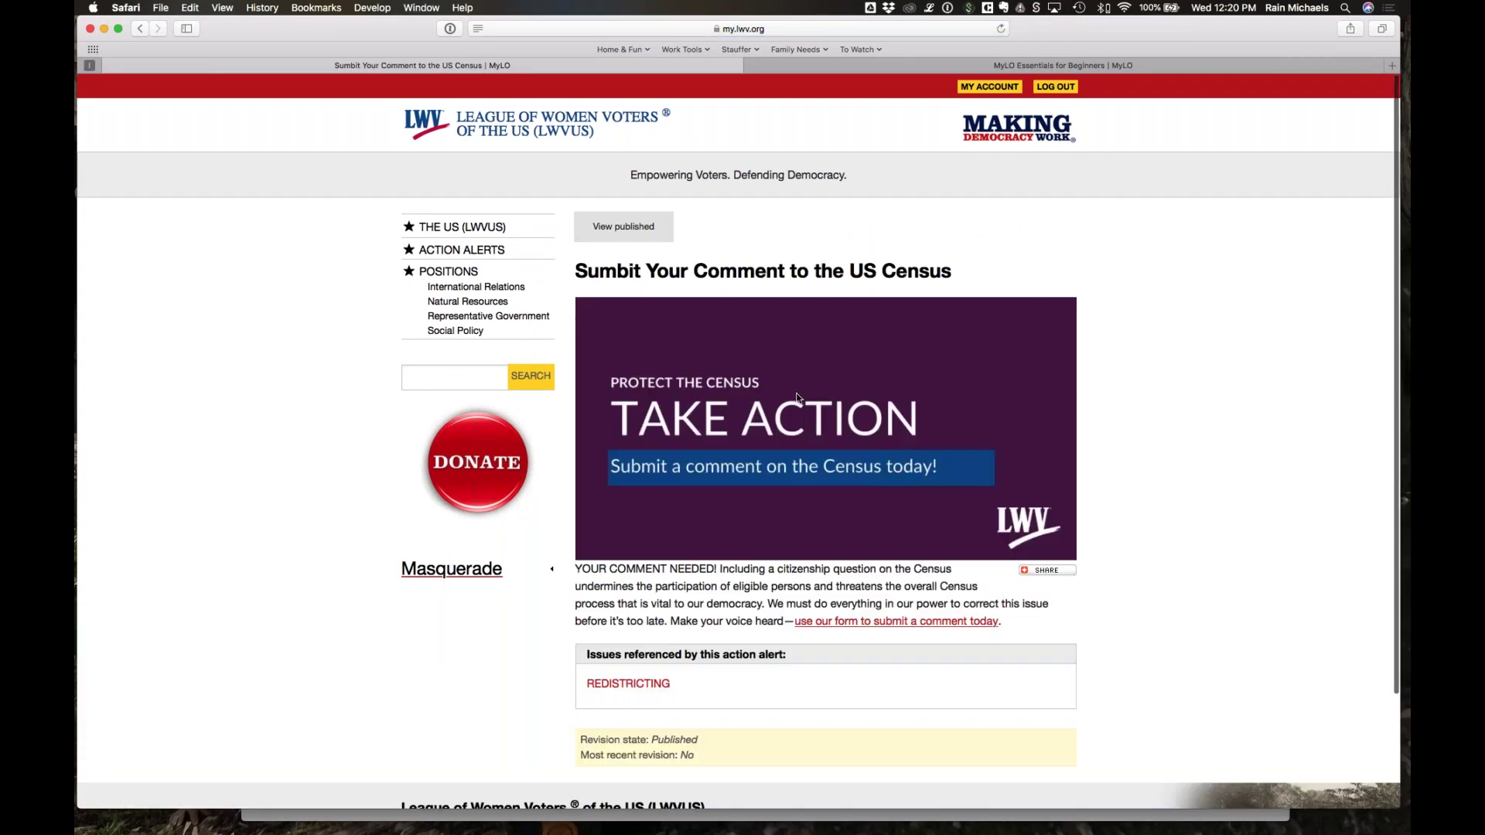
pyautogui.scroll(-4, 790, 387)
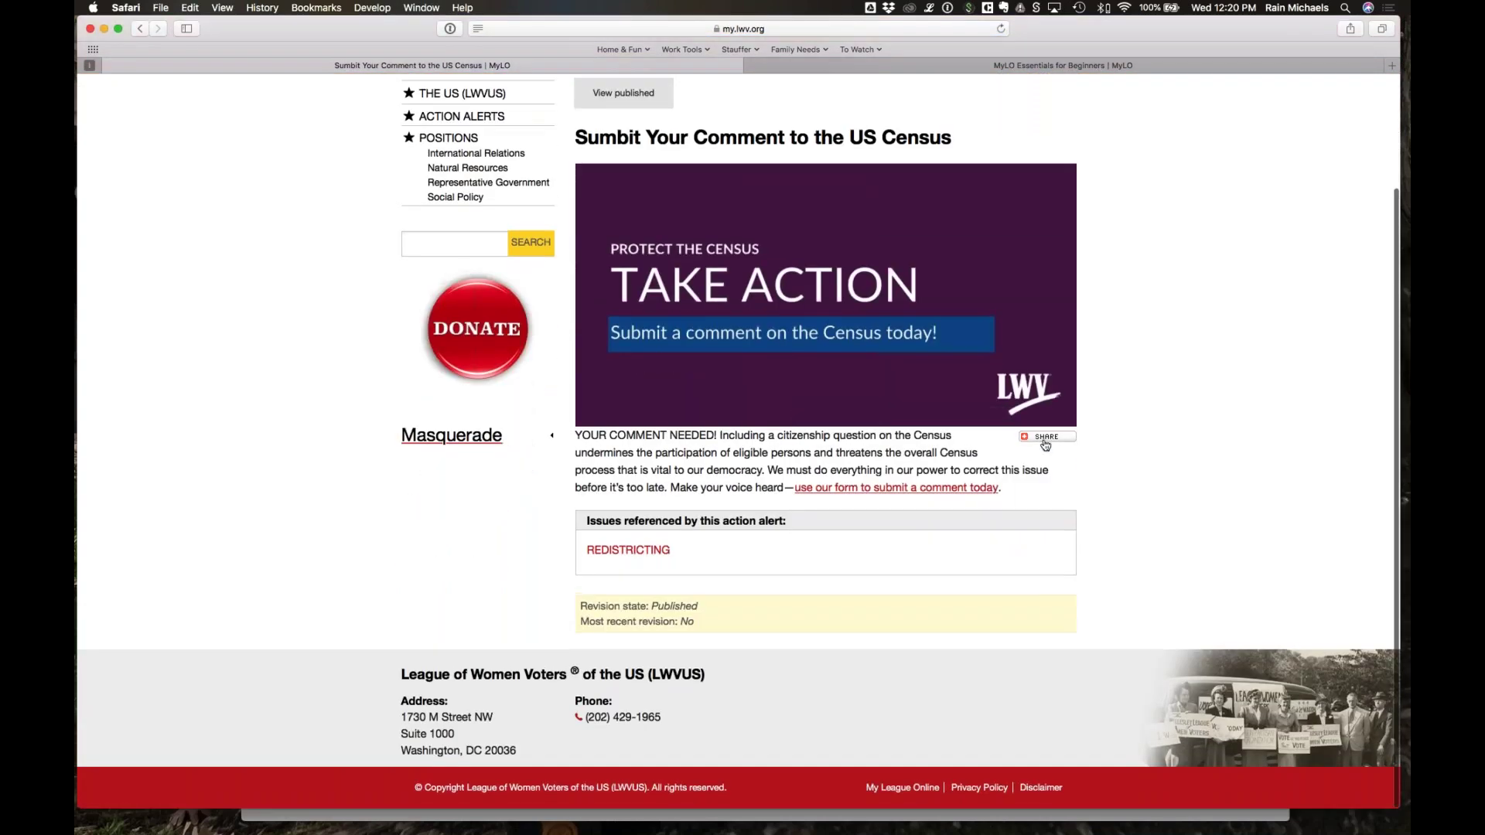
# Step: Try out sharing the census action alert on Facebook with a group as destination, and discard the post
pyautogui.moveTo(1046, 434)
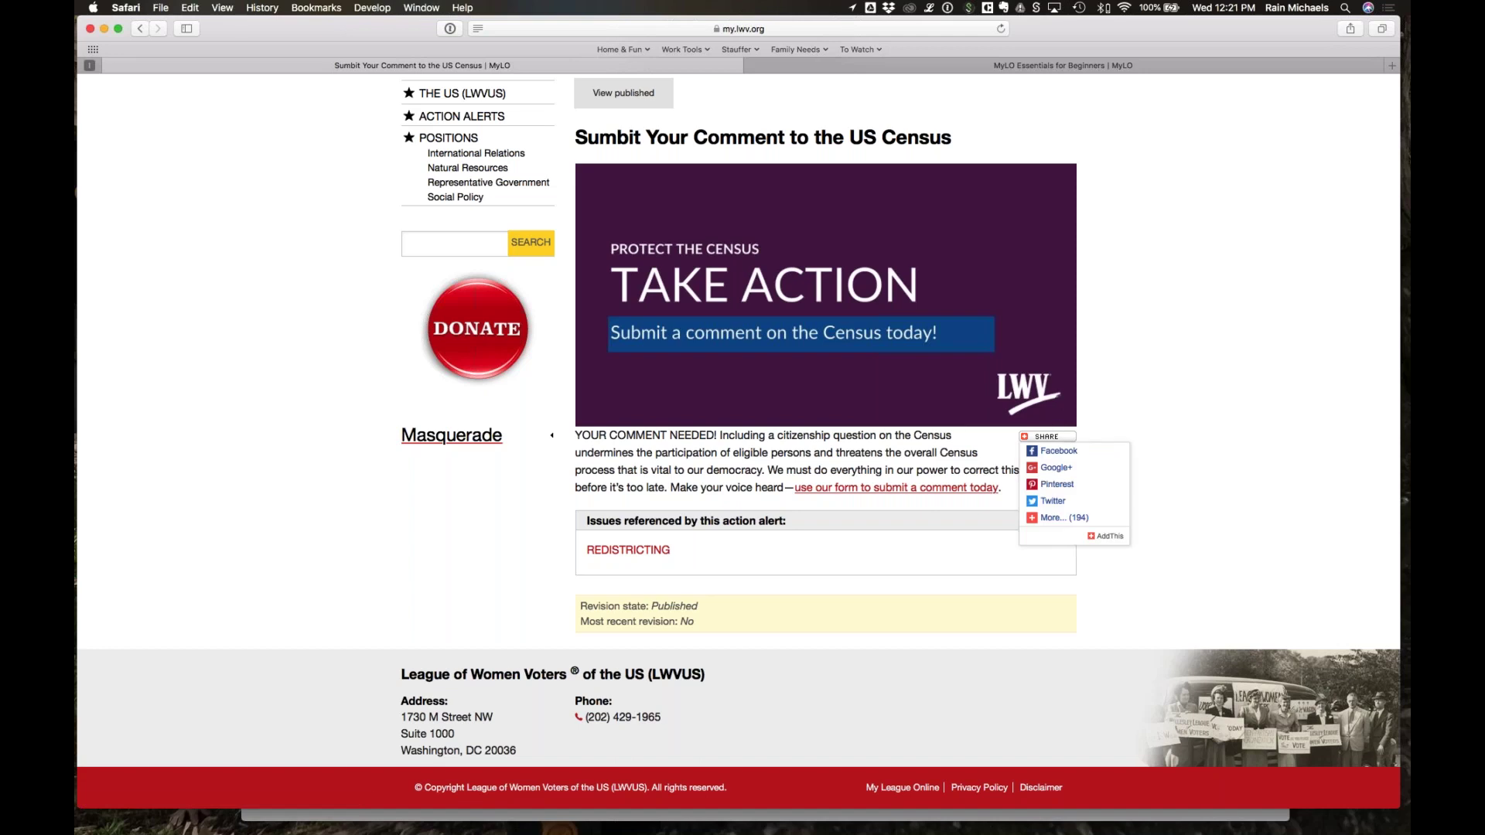
pyautogui.click(1088, 453)
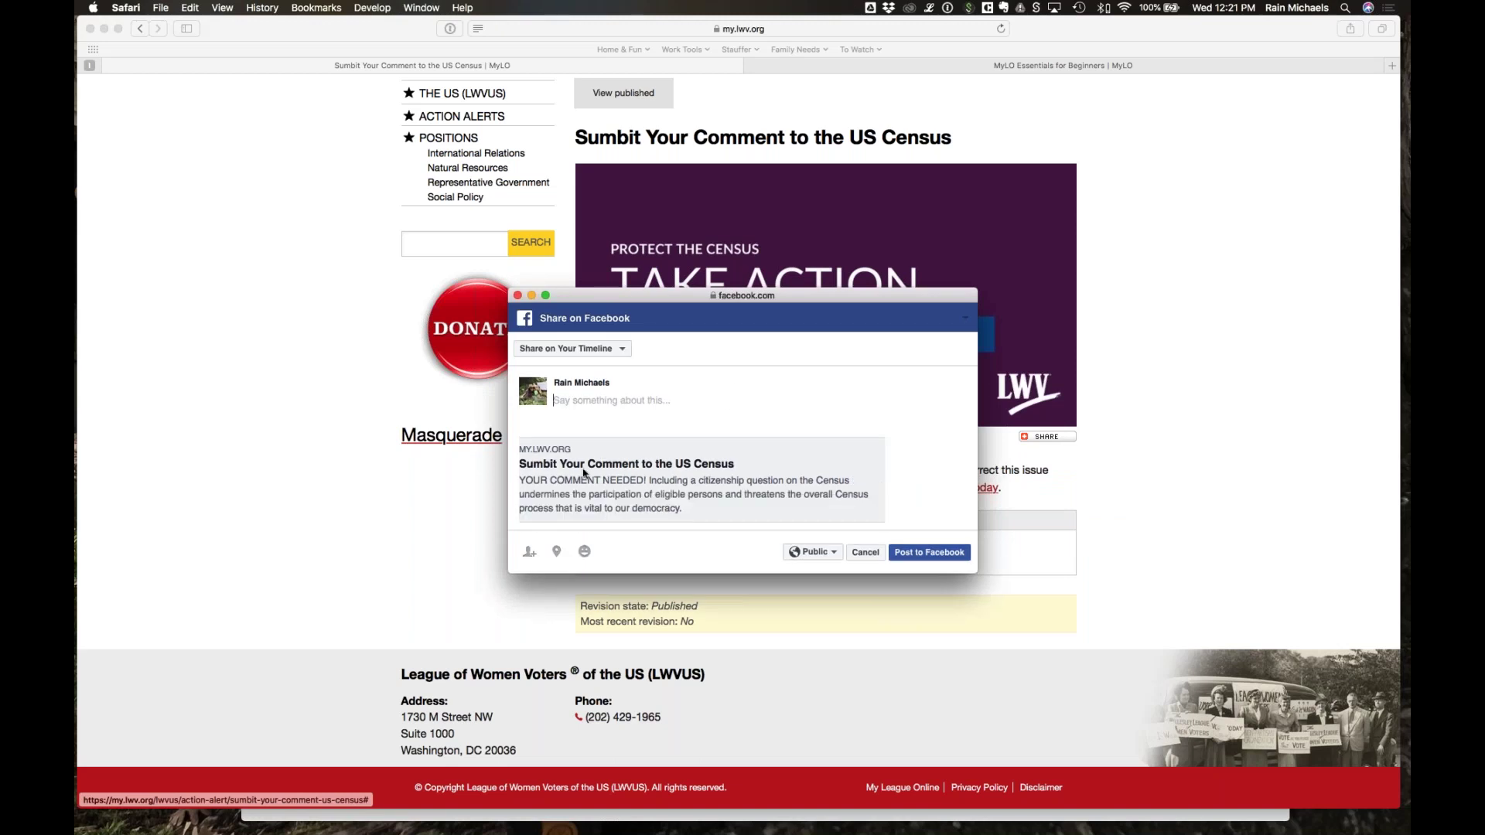
pyautogui.click(740, 467)
pyautogui.click(595, 349)
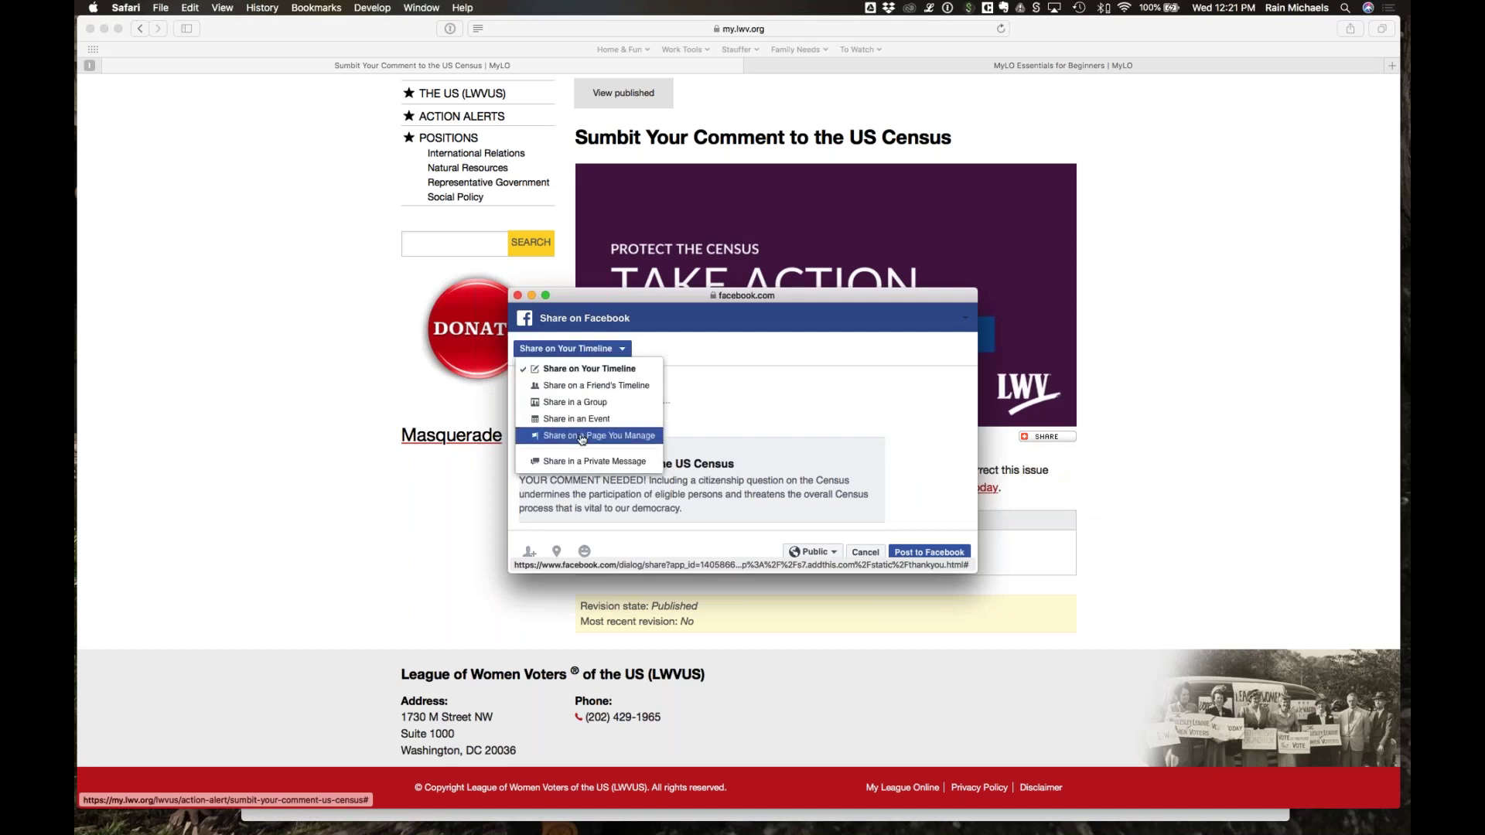
pyautogui.click(580, 402)
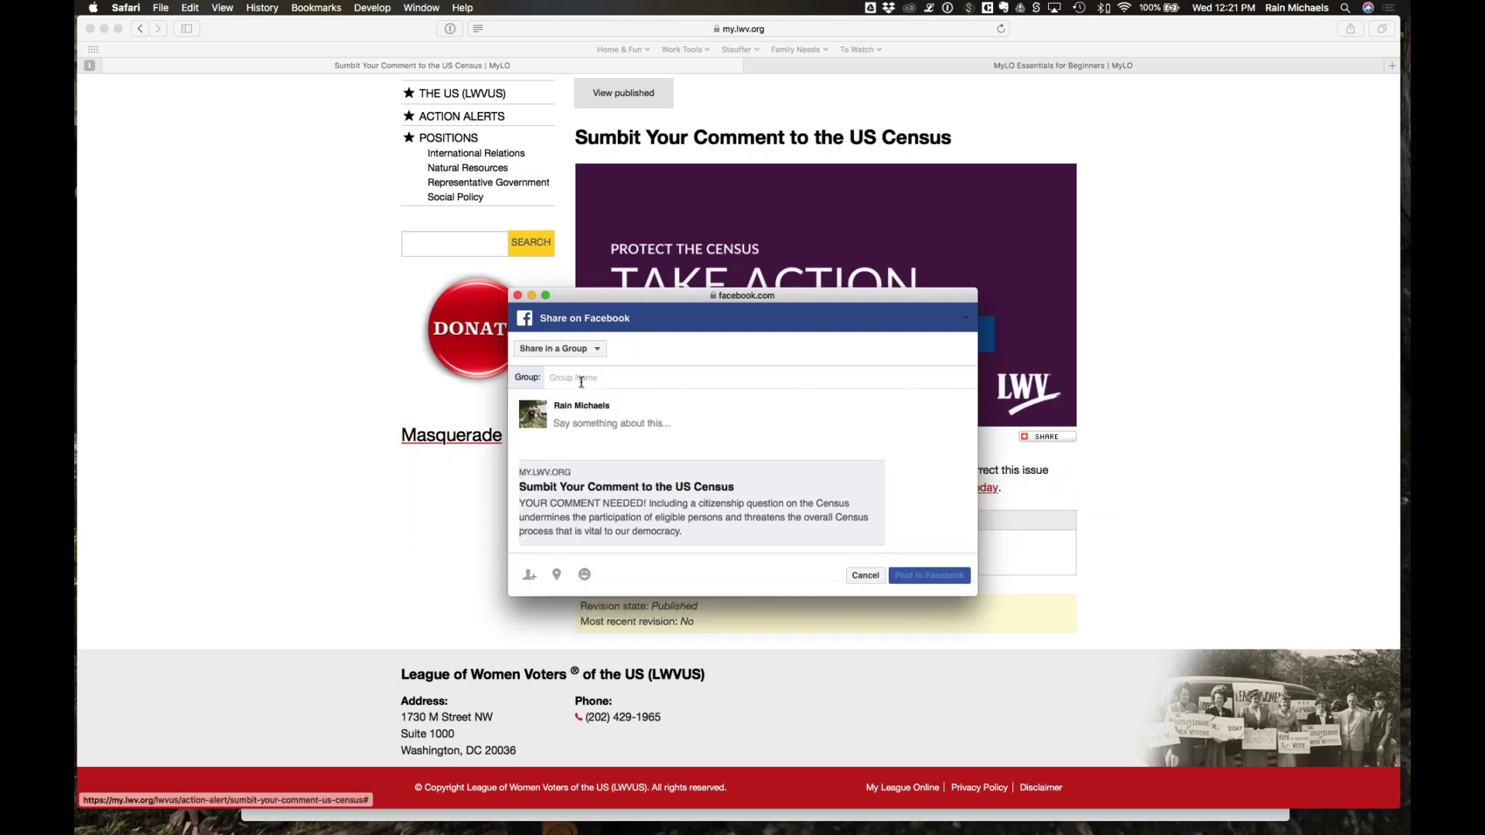
pyautogui.click(584, 348)
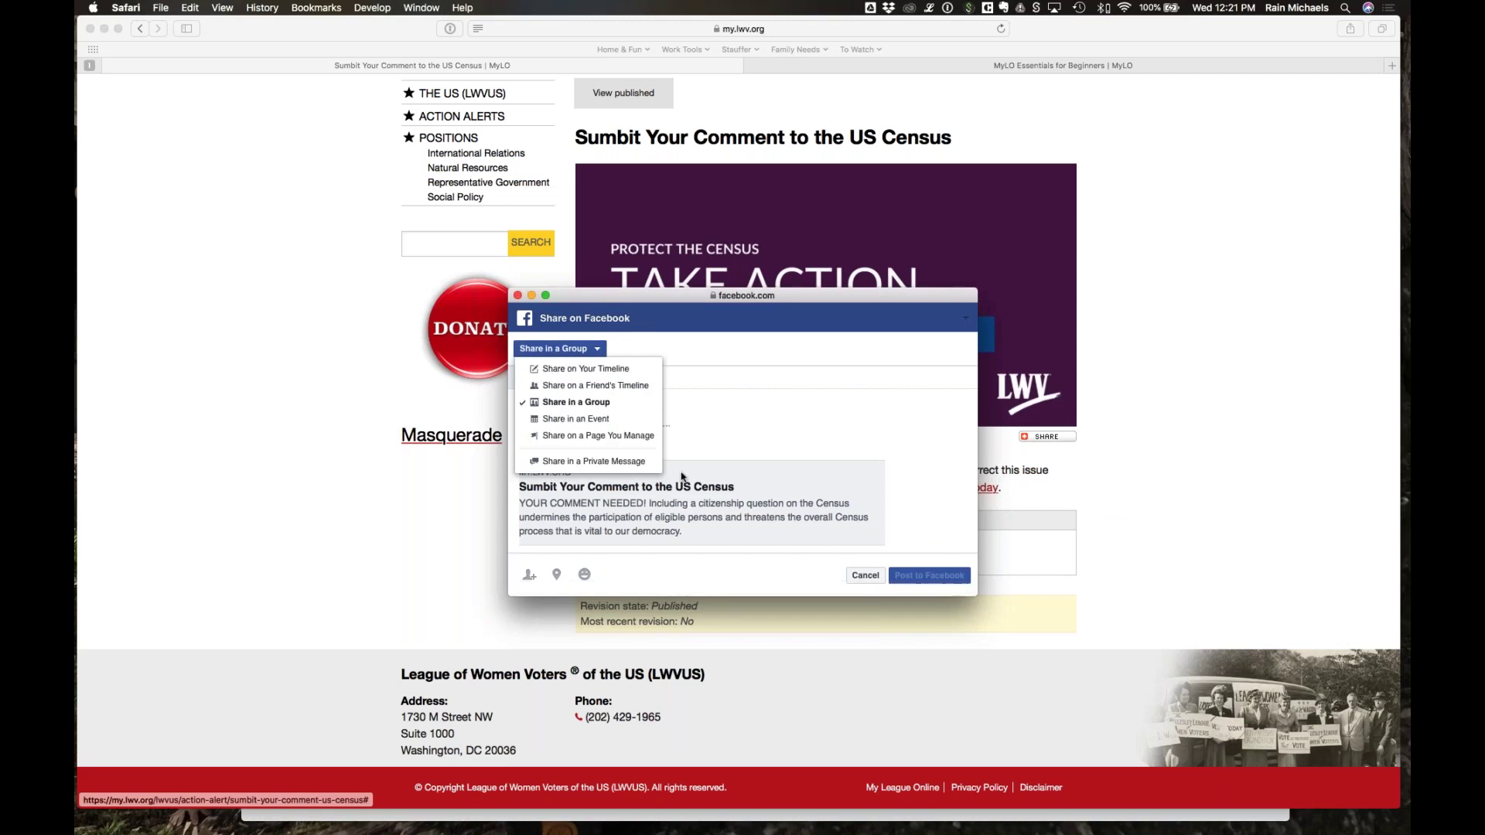
pyautogui.click(698, 406)
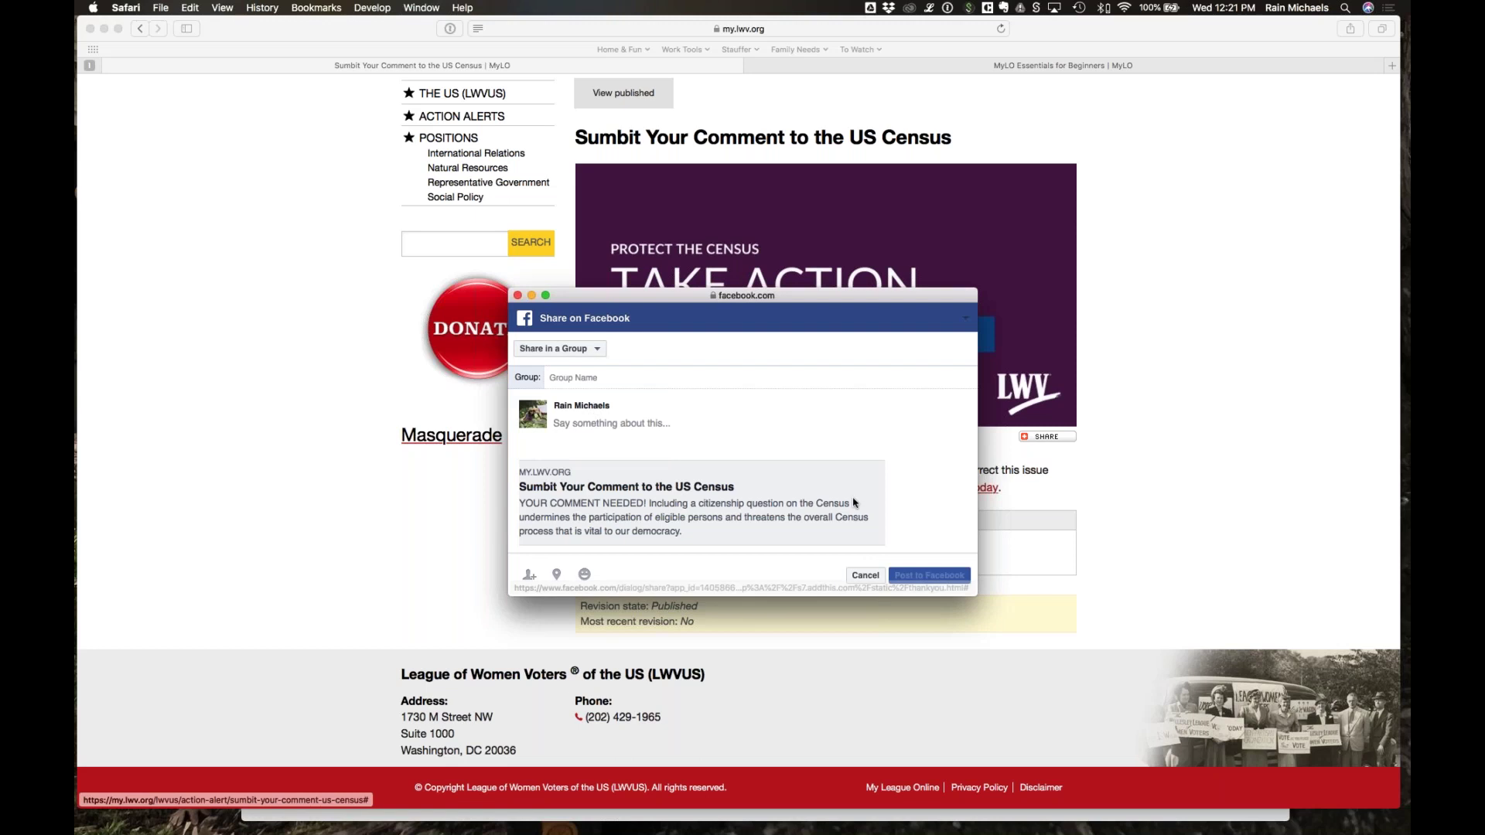
pyautogui.click(865, 575)
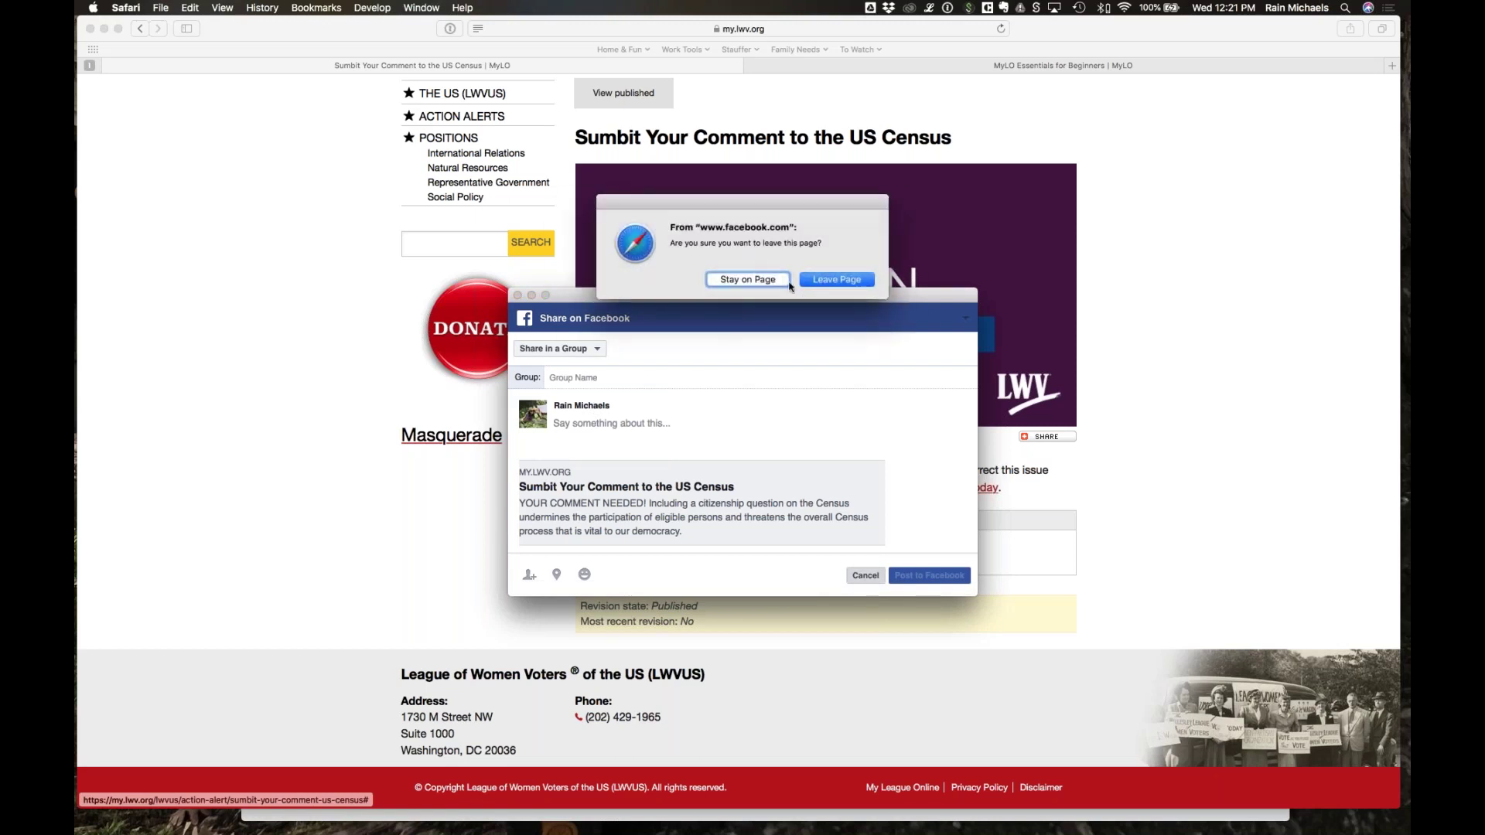
pyautogui.click(820, 280)
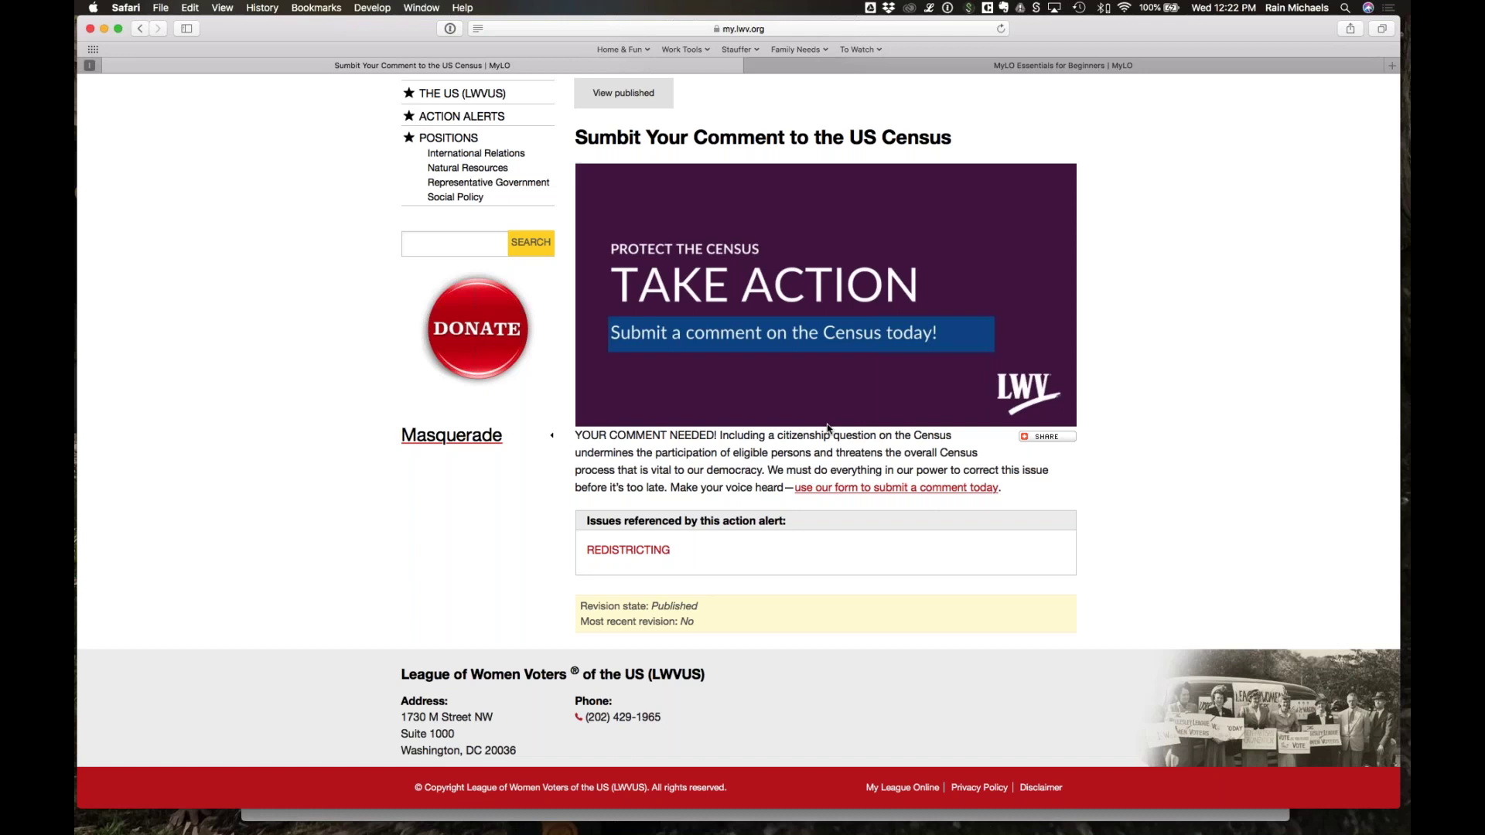
pyautogui.scroll(1, 827, 428)
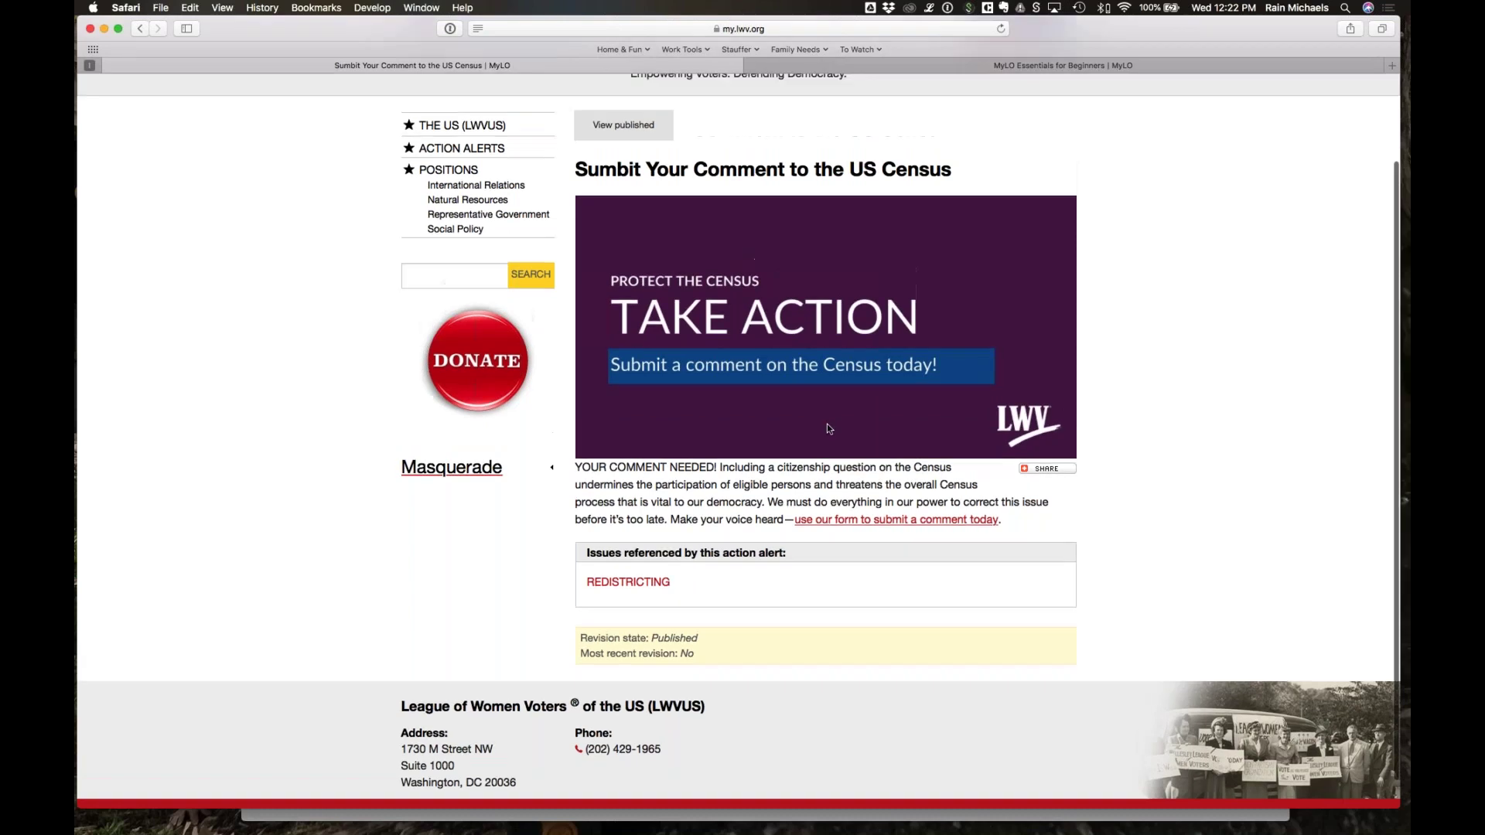
pyautogui.scroll(3, 826, 428)
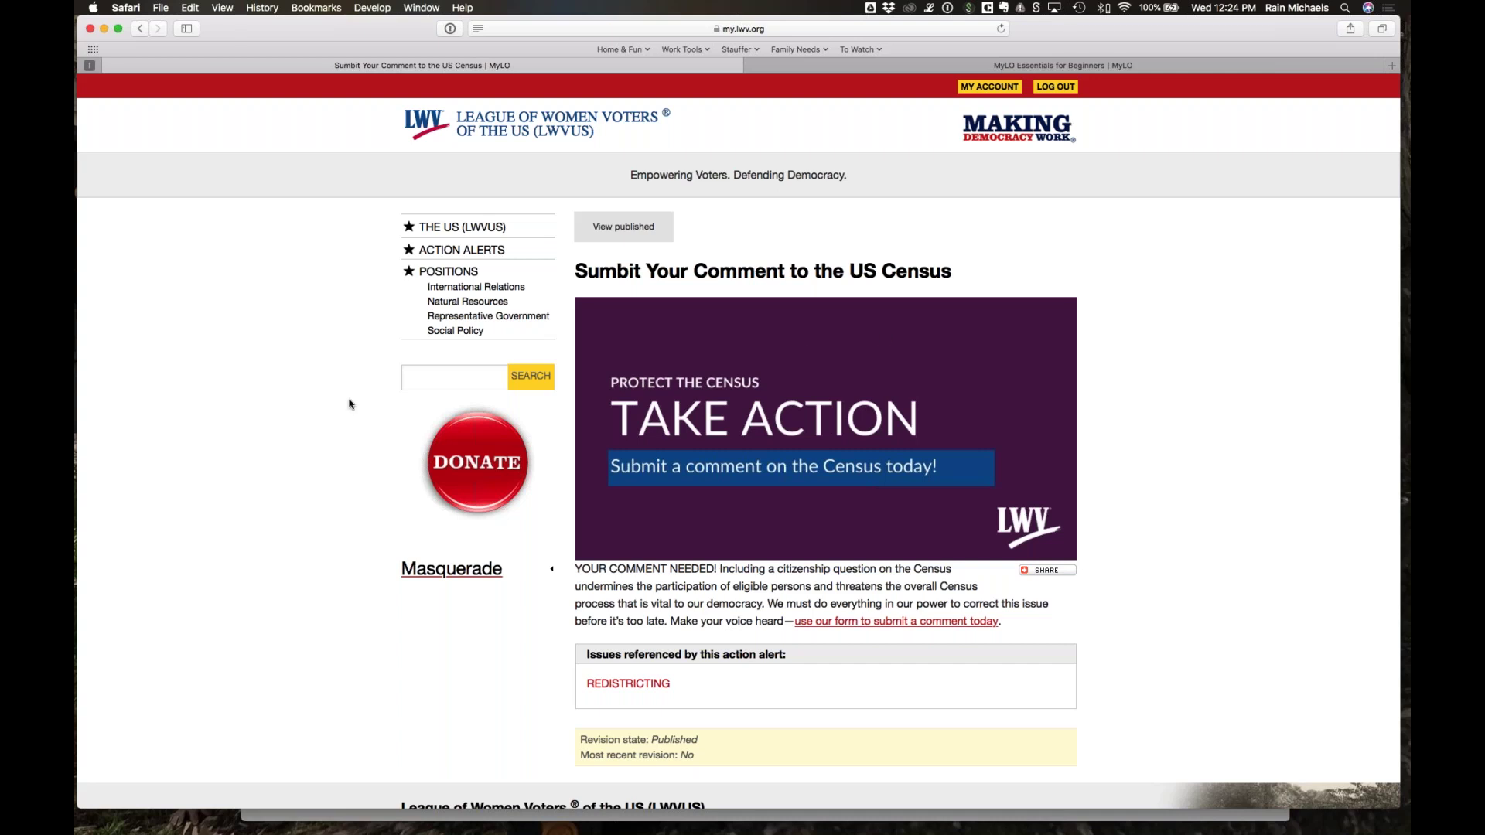
# Step: Open the Los Angeles league site at my.lwv.org/california/los-angeles in a new browser window
pyautogui.press('super+n')
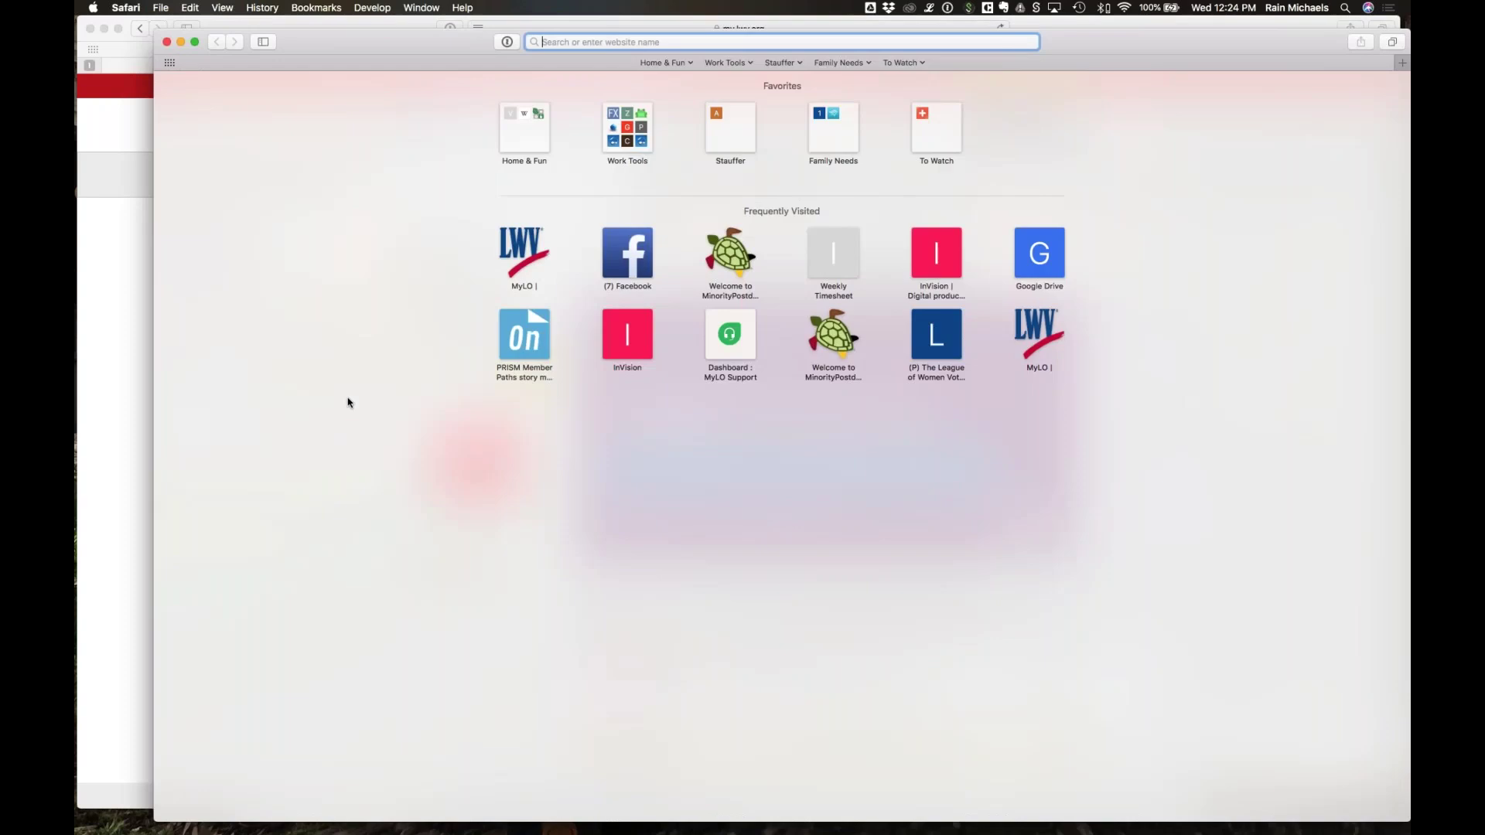
pyautogui.write('lw')
pyautogui.press('BackSpace')
pyautogui.press('BackSpace')
pyautogui.press('BackSpace')
pyautogui.write('my')
pyautogui.press('Right')
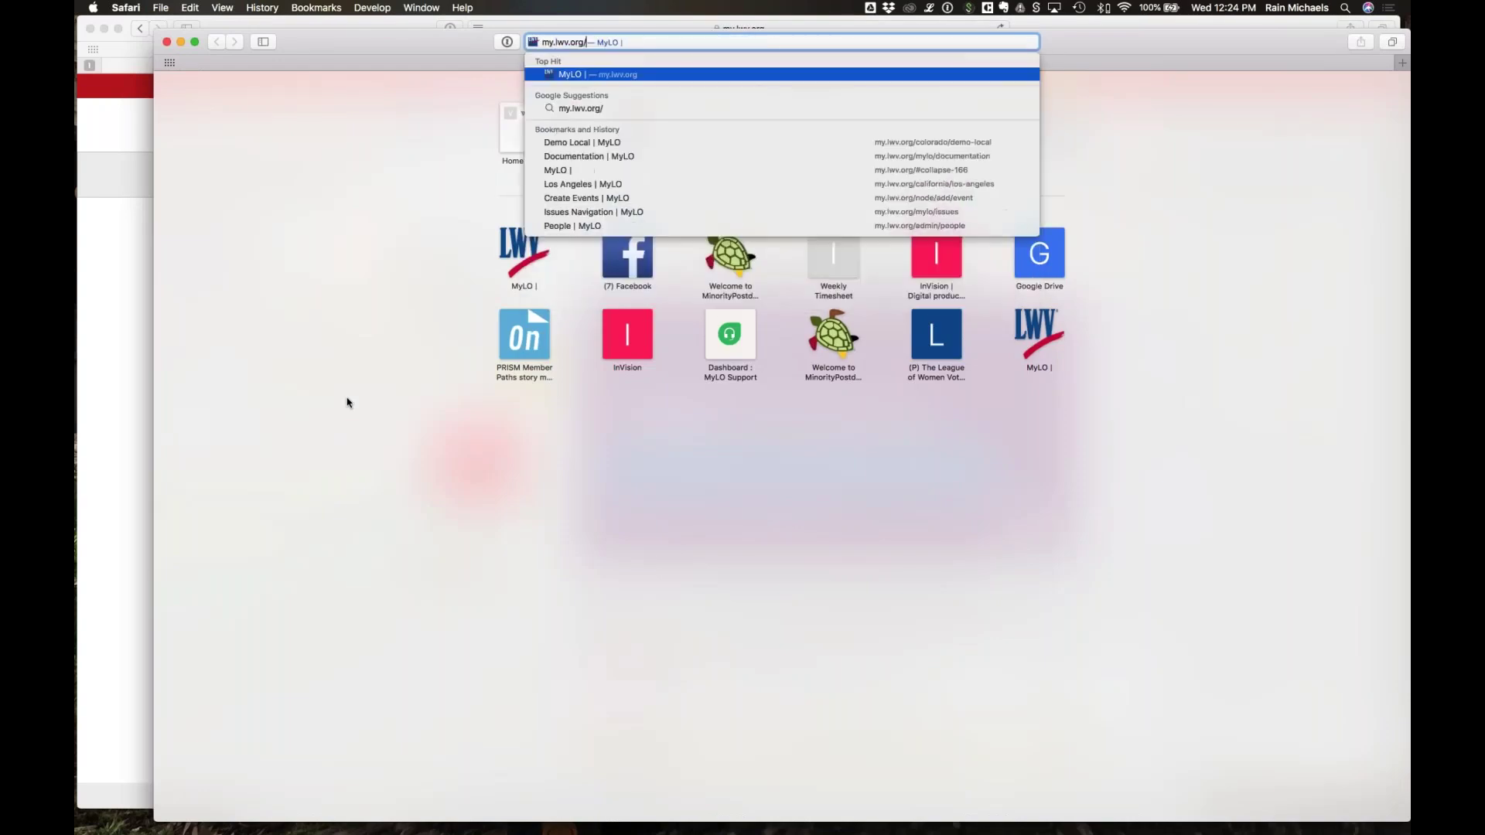
pyautogui.write('california/los-angeles')
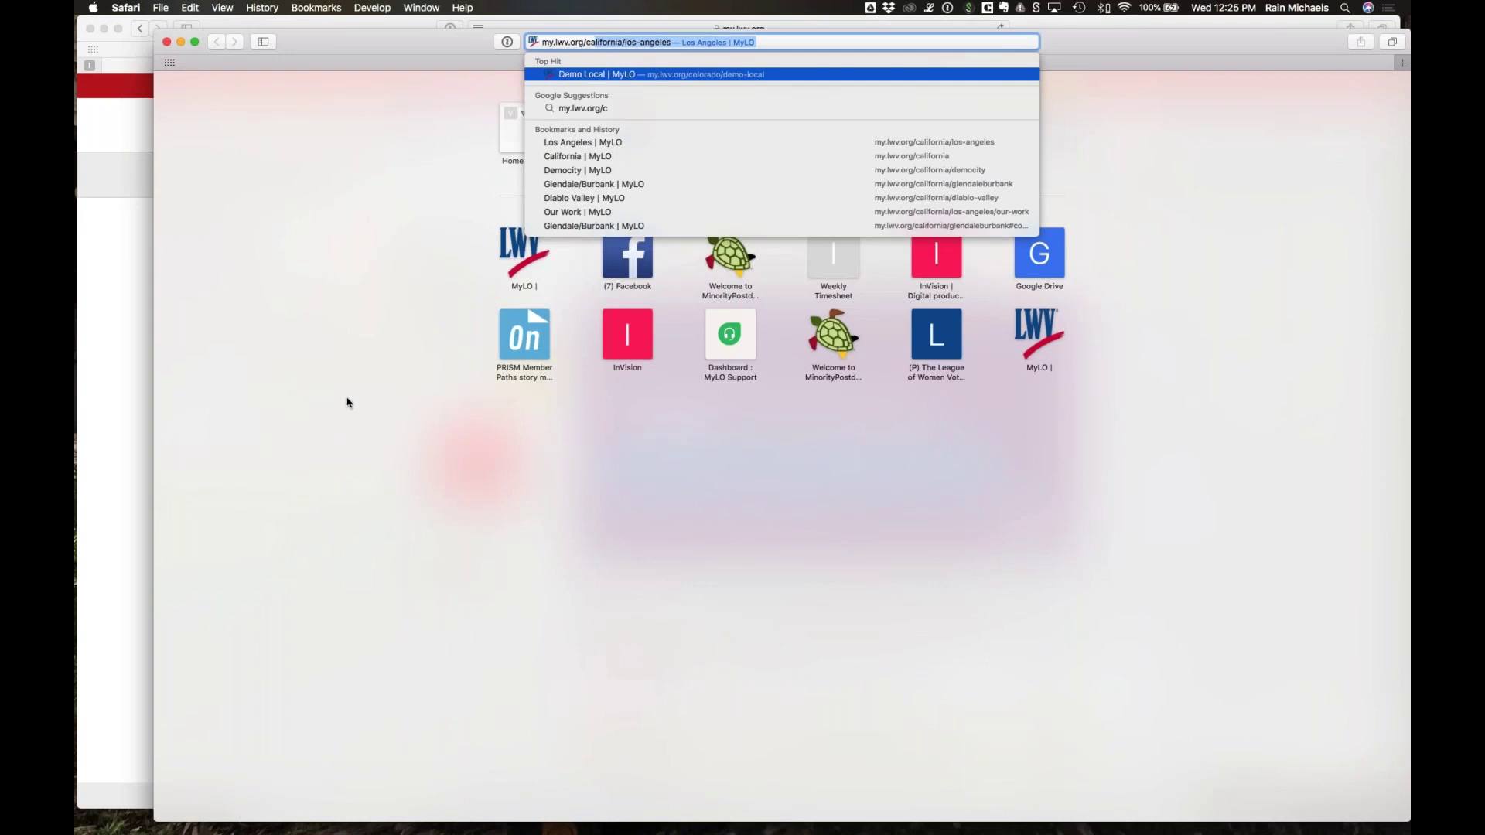
pyautogui.press('Return')
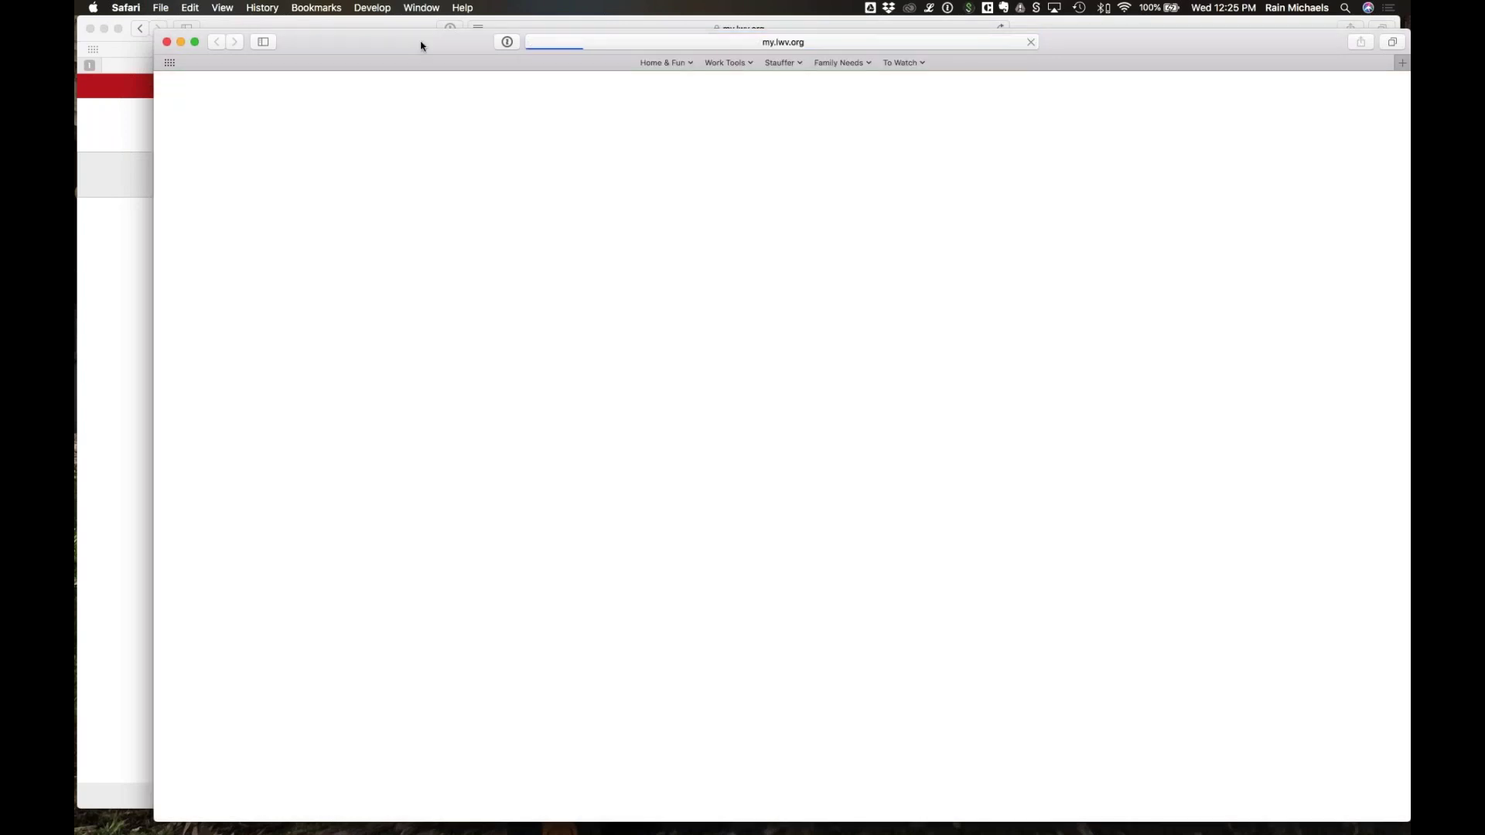
# Step: Narrow the Los Angeles site's browser window to phone width and place it over the census alert window
pyautogui.moveTo(422, 45); pyautogui.dragTo(388, 42)
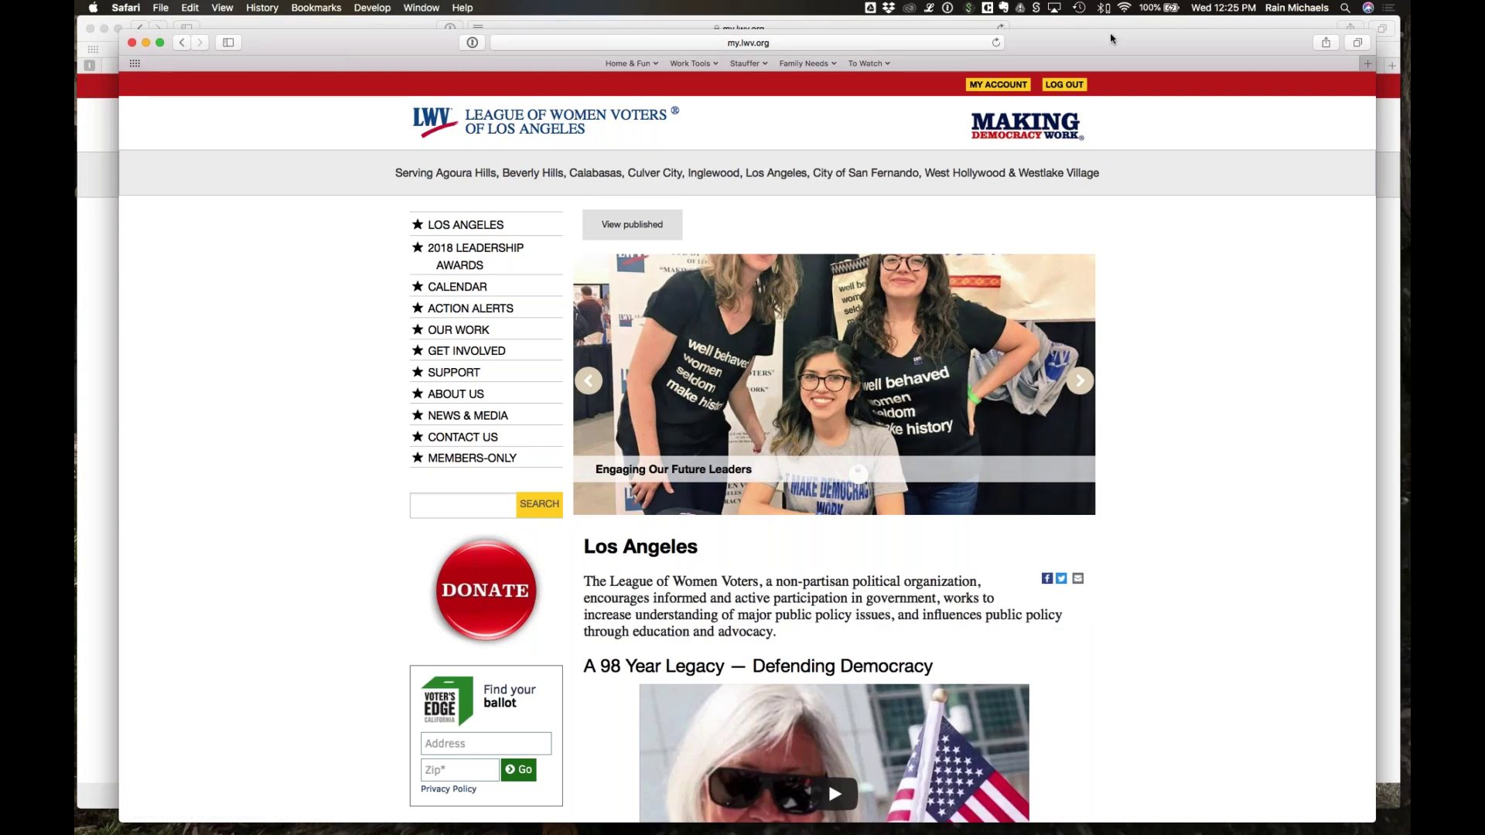
pyautogui.moveTo(1128, 45); pyautogui.dragTo(1098, 36)
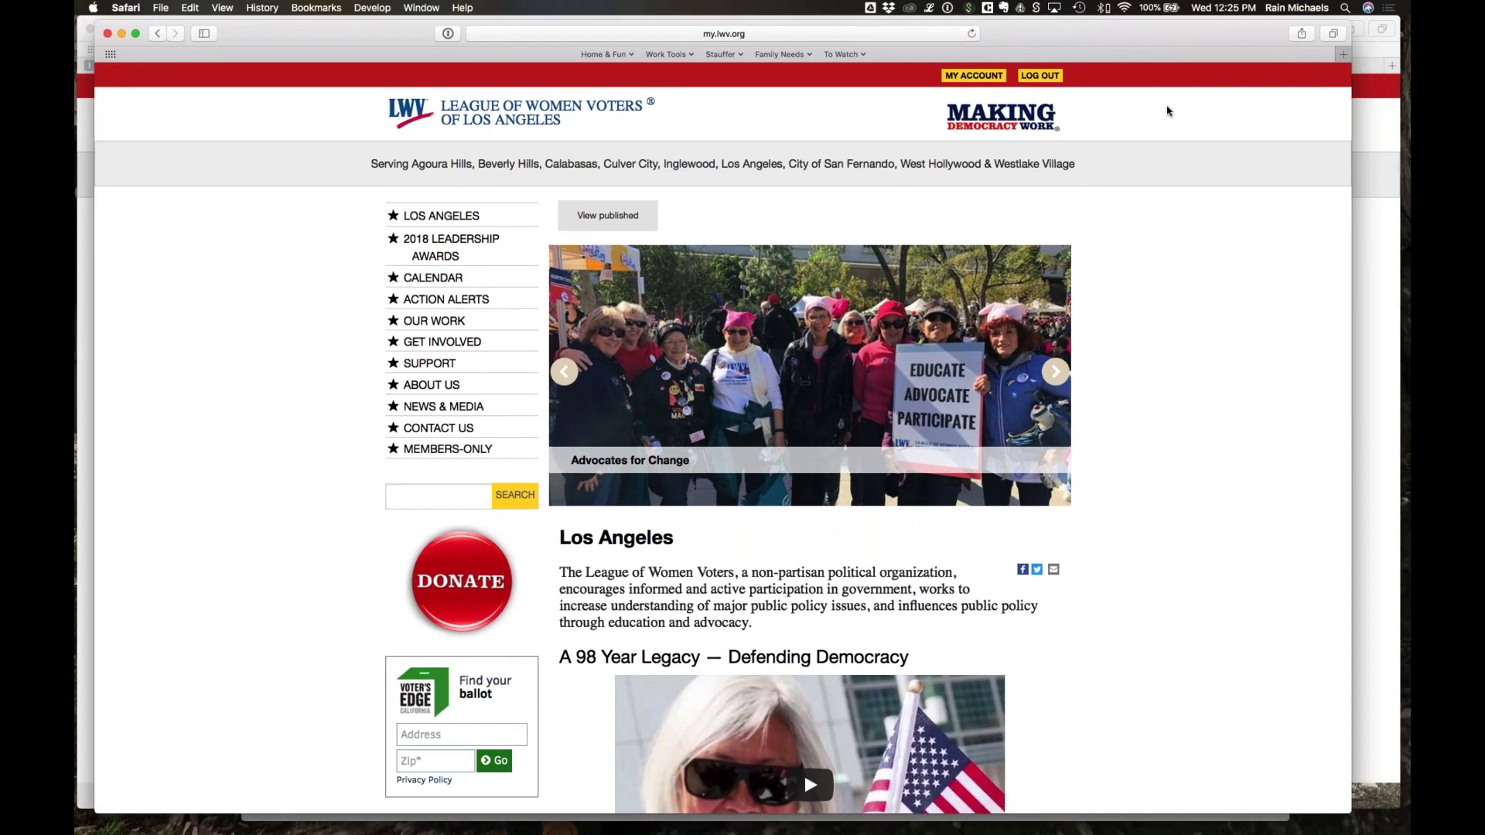
pyautogui.click(1330, 131)
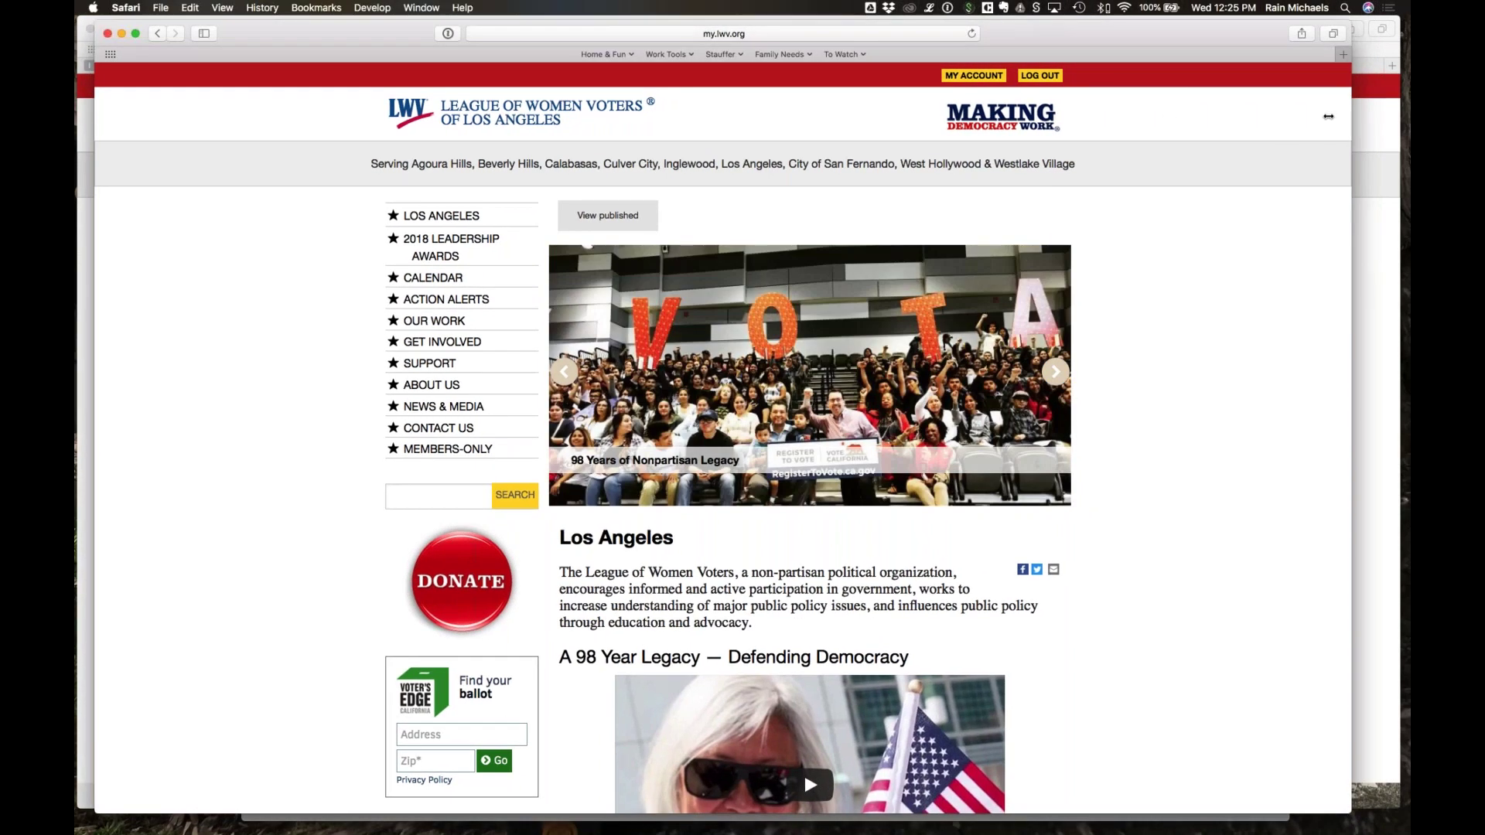
pyautogui.moveTo(1328, 116); pyautogui.dragTo(445, 149)
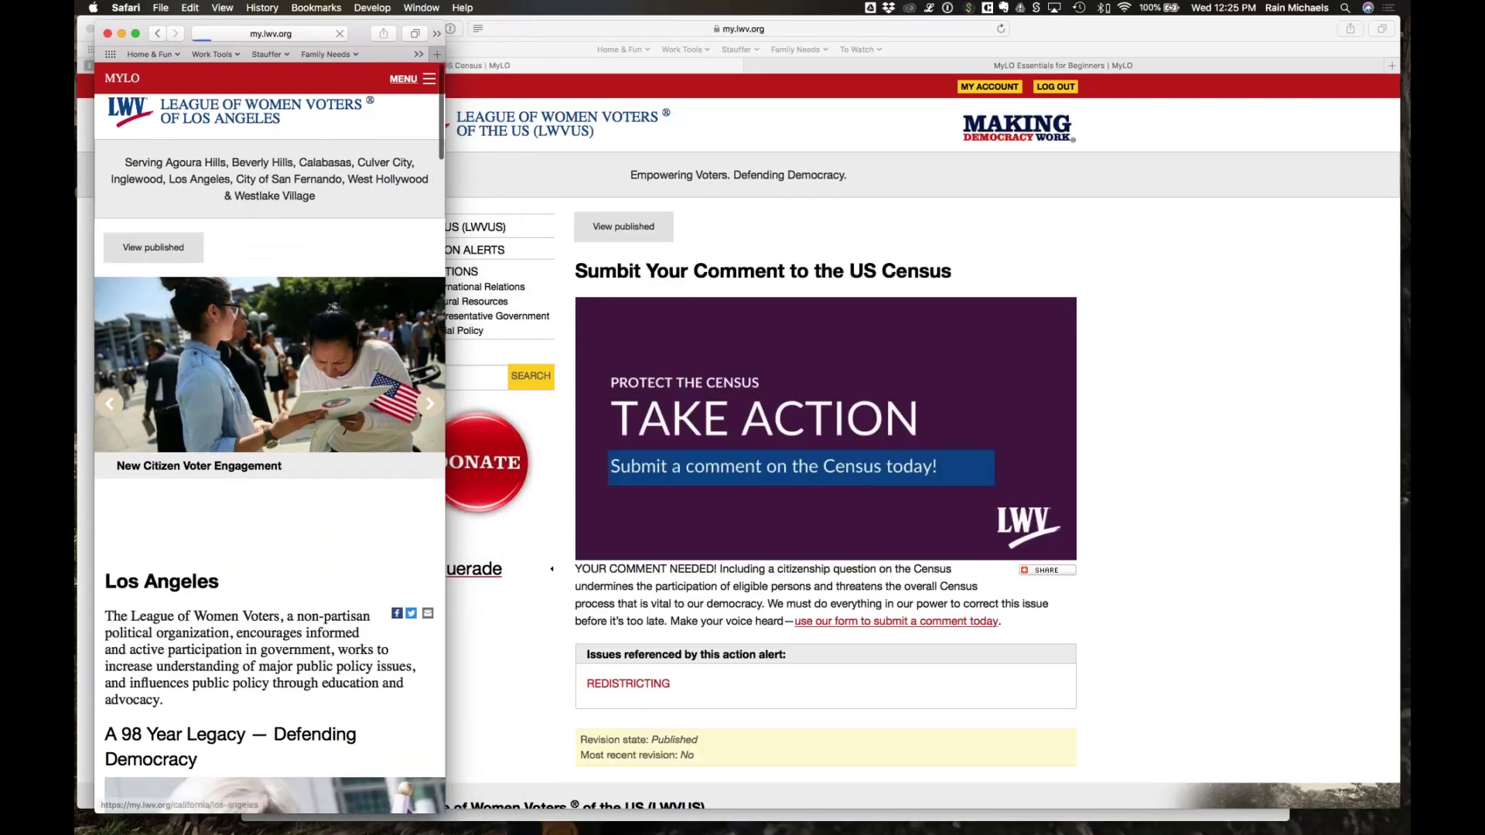
pyautogui.moveTo(371, 28); pyautogui.dragTo(559, 23)
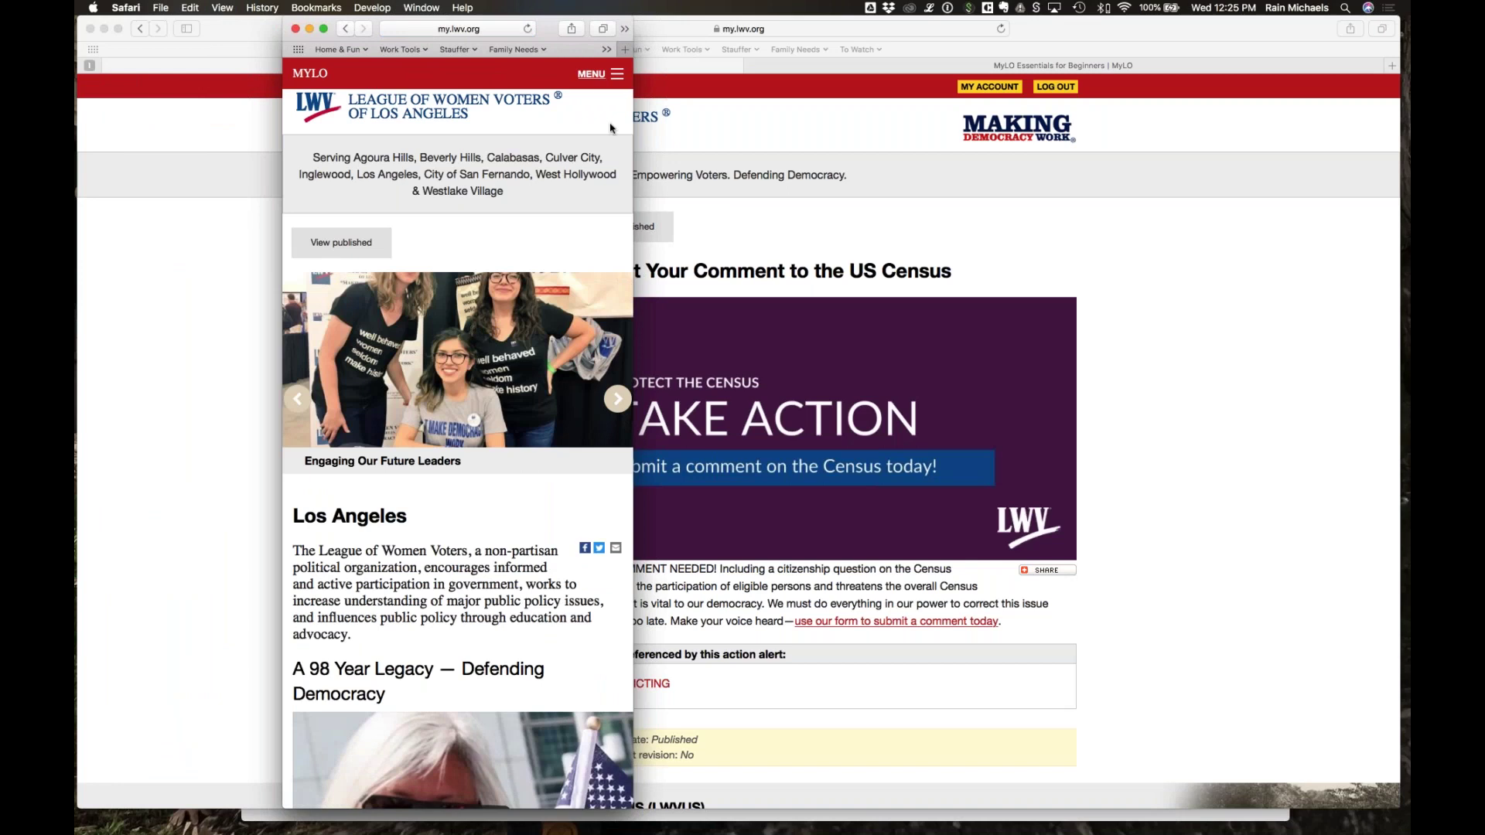
# Step: Open the Los Angeles site's mobile navigation, browse the Get Involved and Our Work submenus, and return to the main level
pyautogui.click(616, 73)
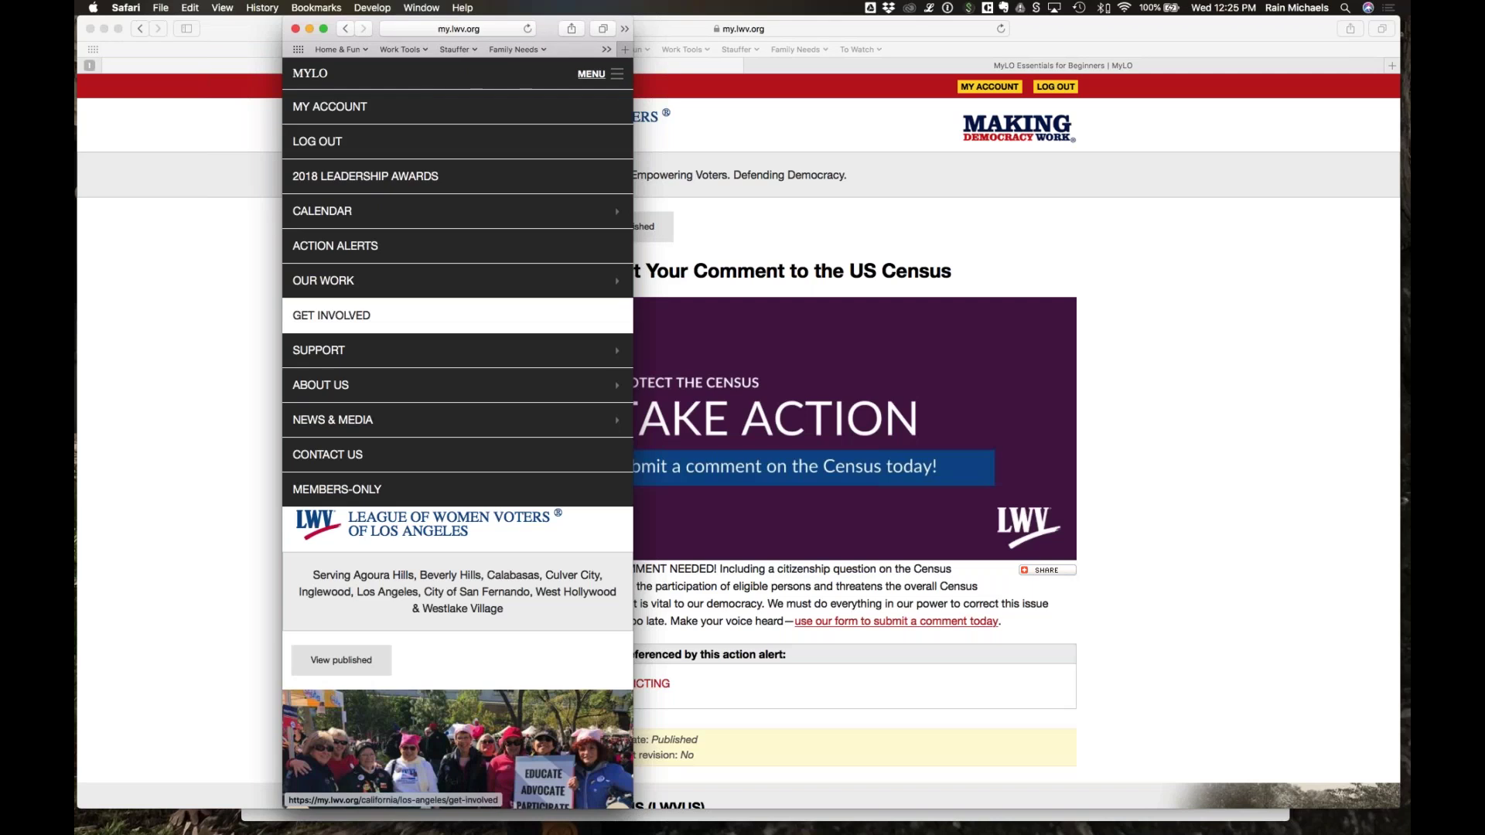
pyautogui.click(332, 315)
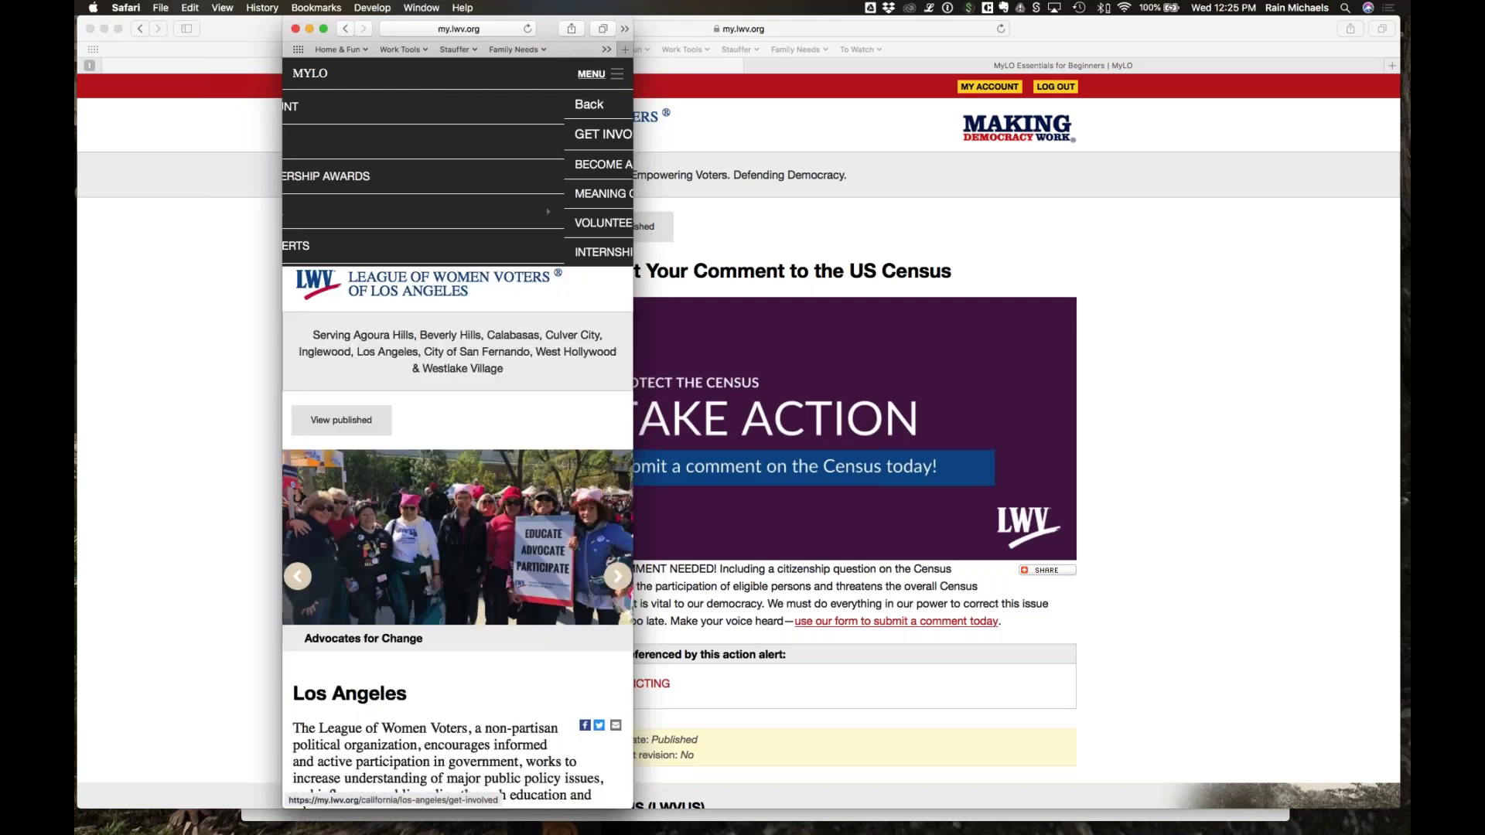
pyautogui.click(479, 105)
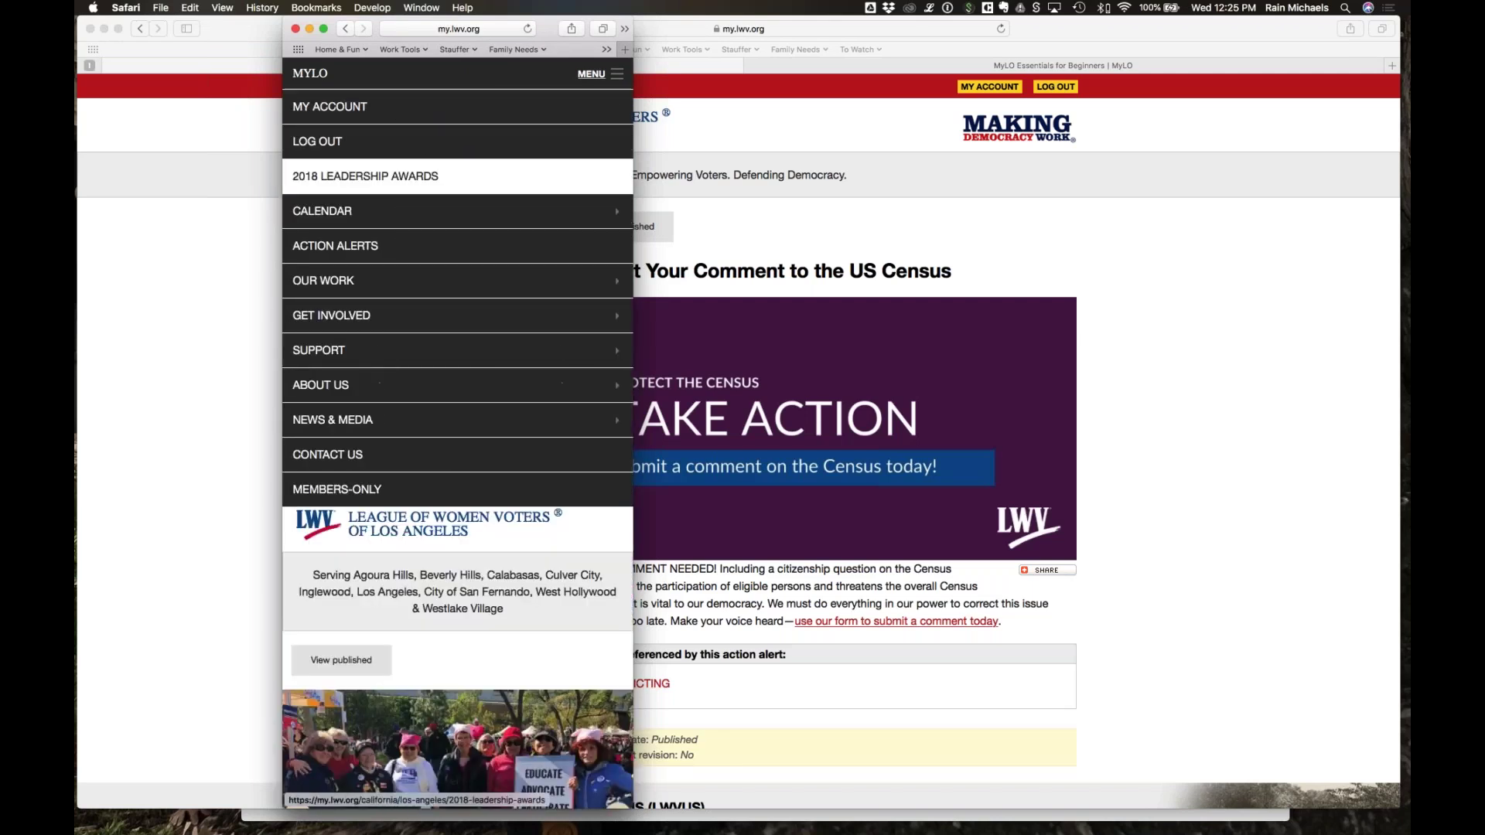
pyautogui.click(518, 228)
pyautogui.click(480, 105)
pyautogui.click(441, 280)
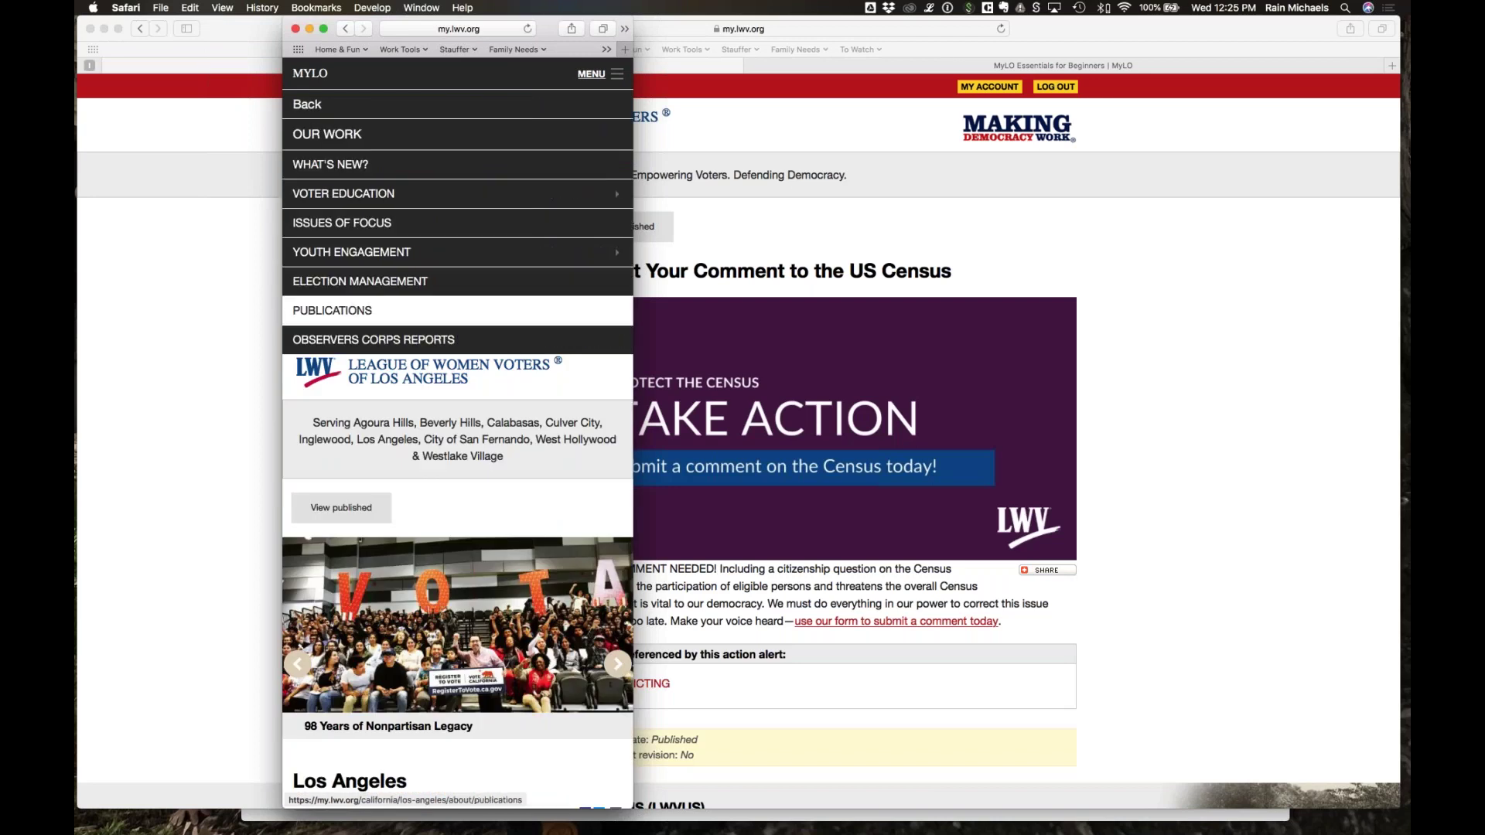
pyautogui.click(317, 109)
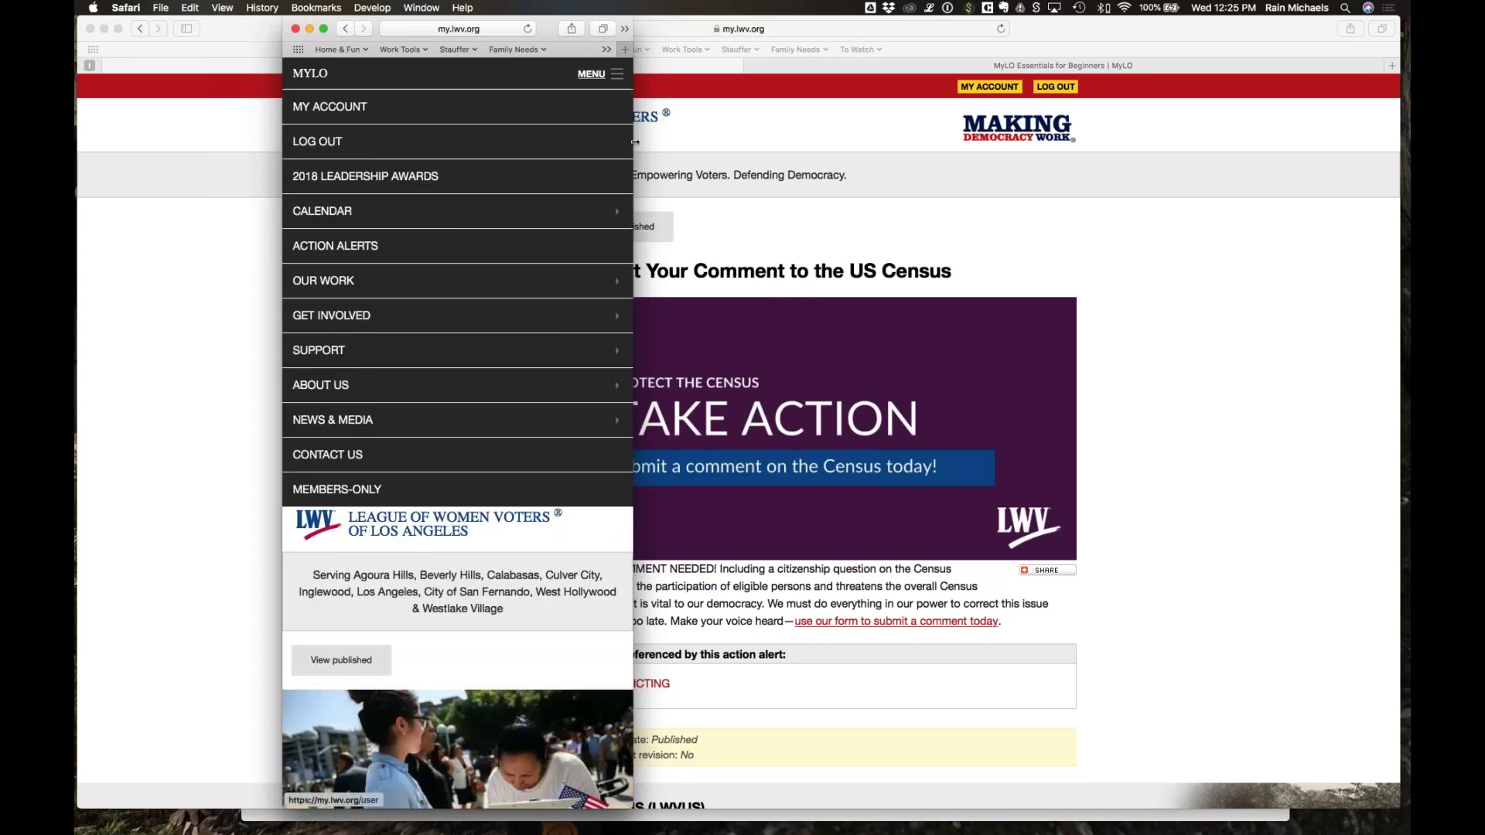
# Step: Review the Los Angeles front page in its mobile layout down to the footer, and return to the page header with the navigation collapsed
pyautogui.scroll(-5, 456, 332)
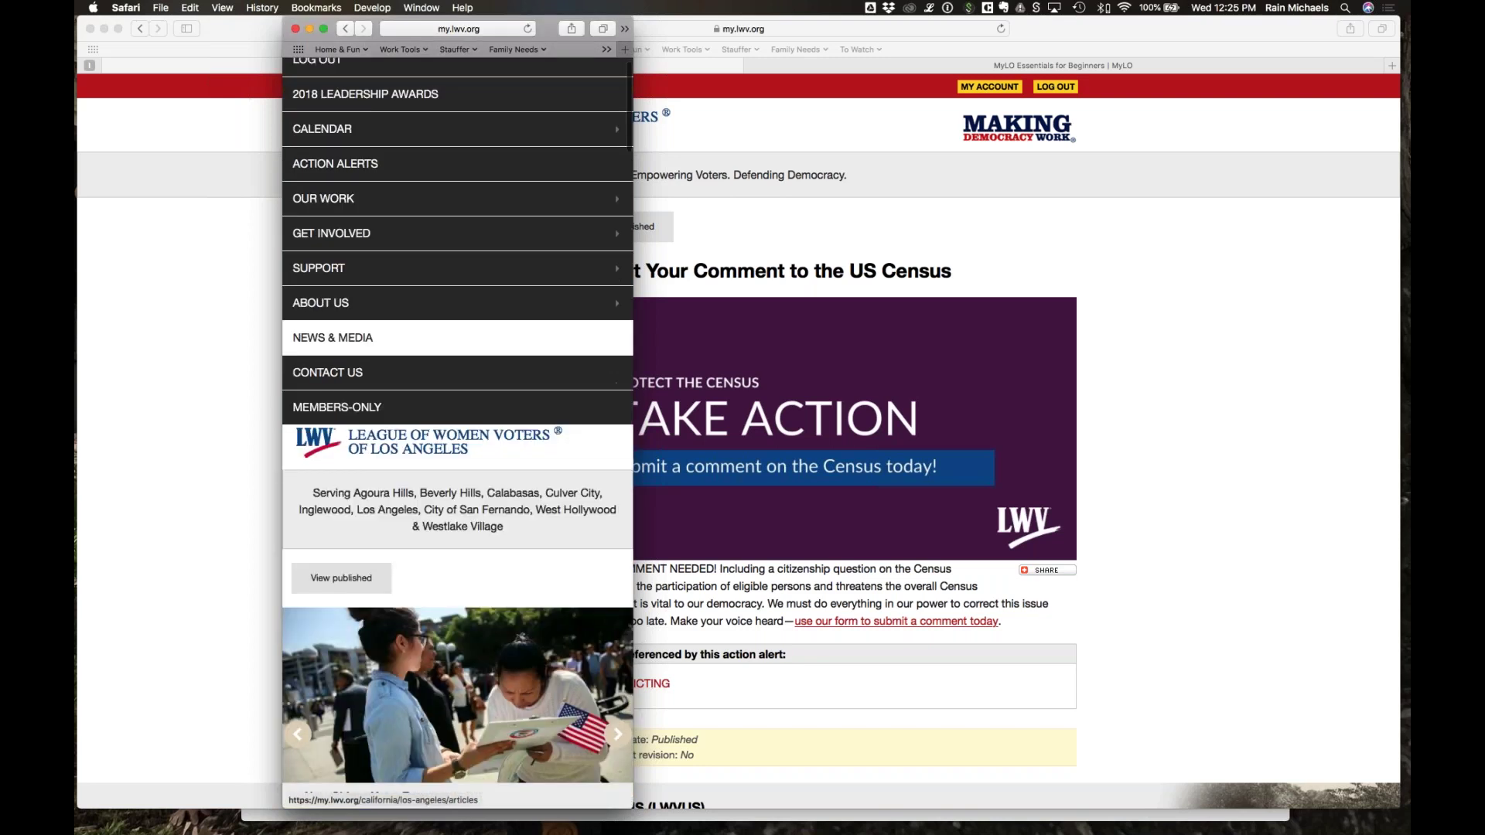
pyautogui.scroll(-6, 481, 619)
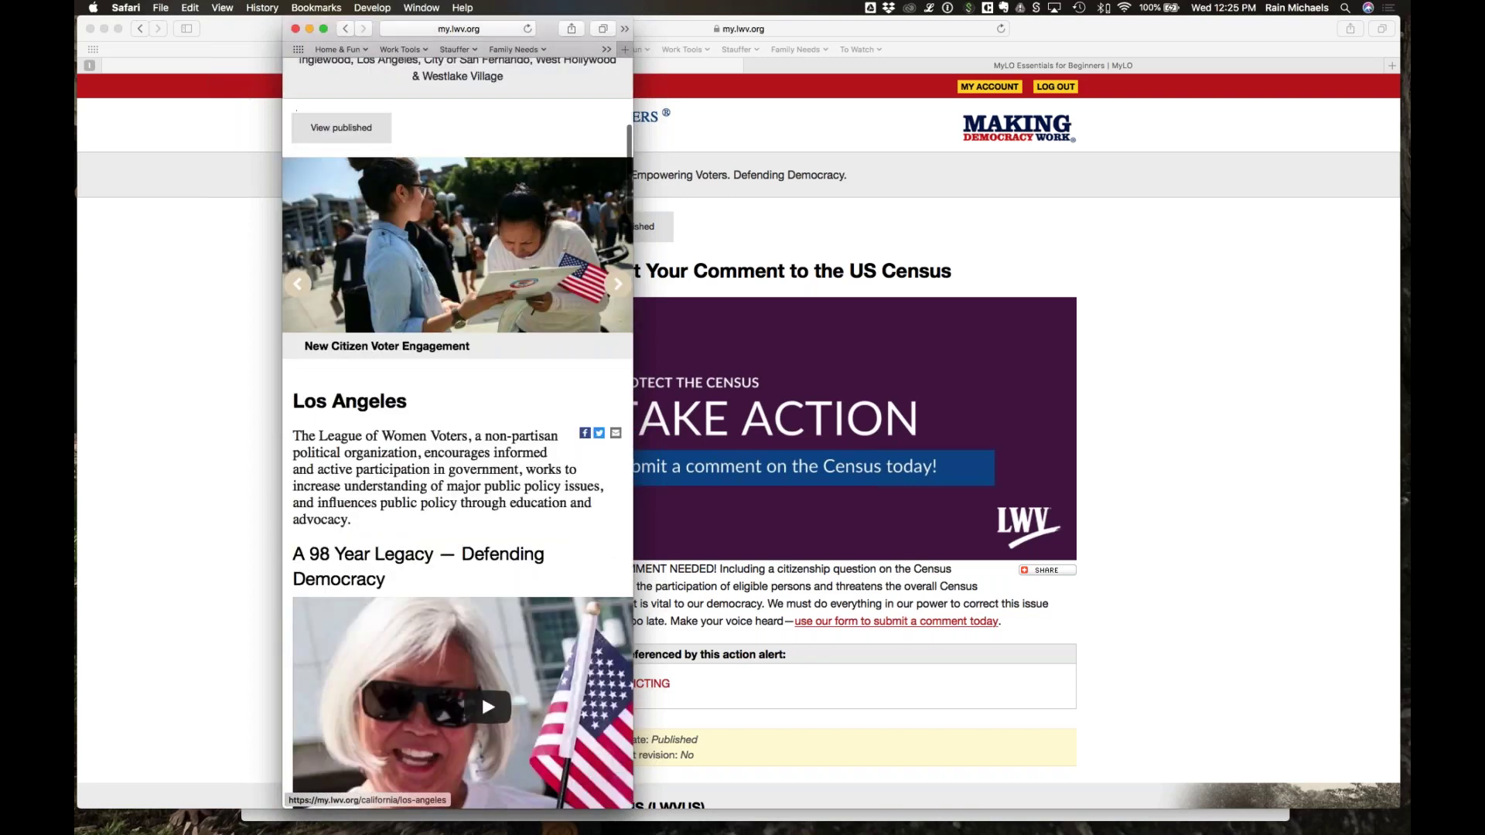
pyautogui.scroll(-2, 474, 422)
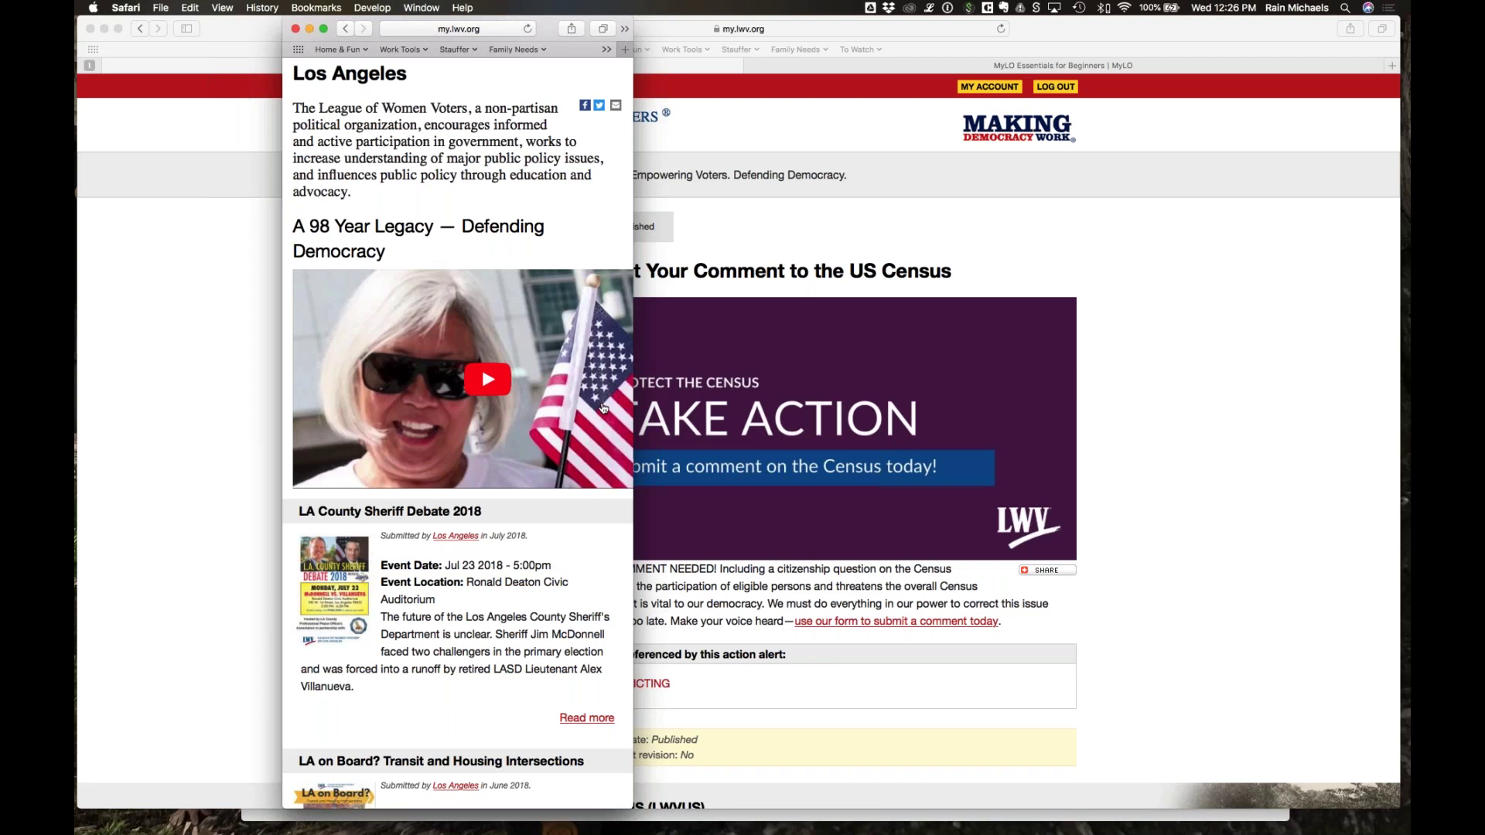
pyautogui.hscroll(1, 471, 364)
pyautogui.scroll(-10, 471, 364)
pyautogui.scroll(-20, 472, 364)
pyautogui.hscroll(-1, 472, 364)
pyautogui.scroll(-15, 472, 365)
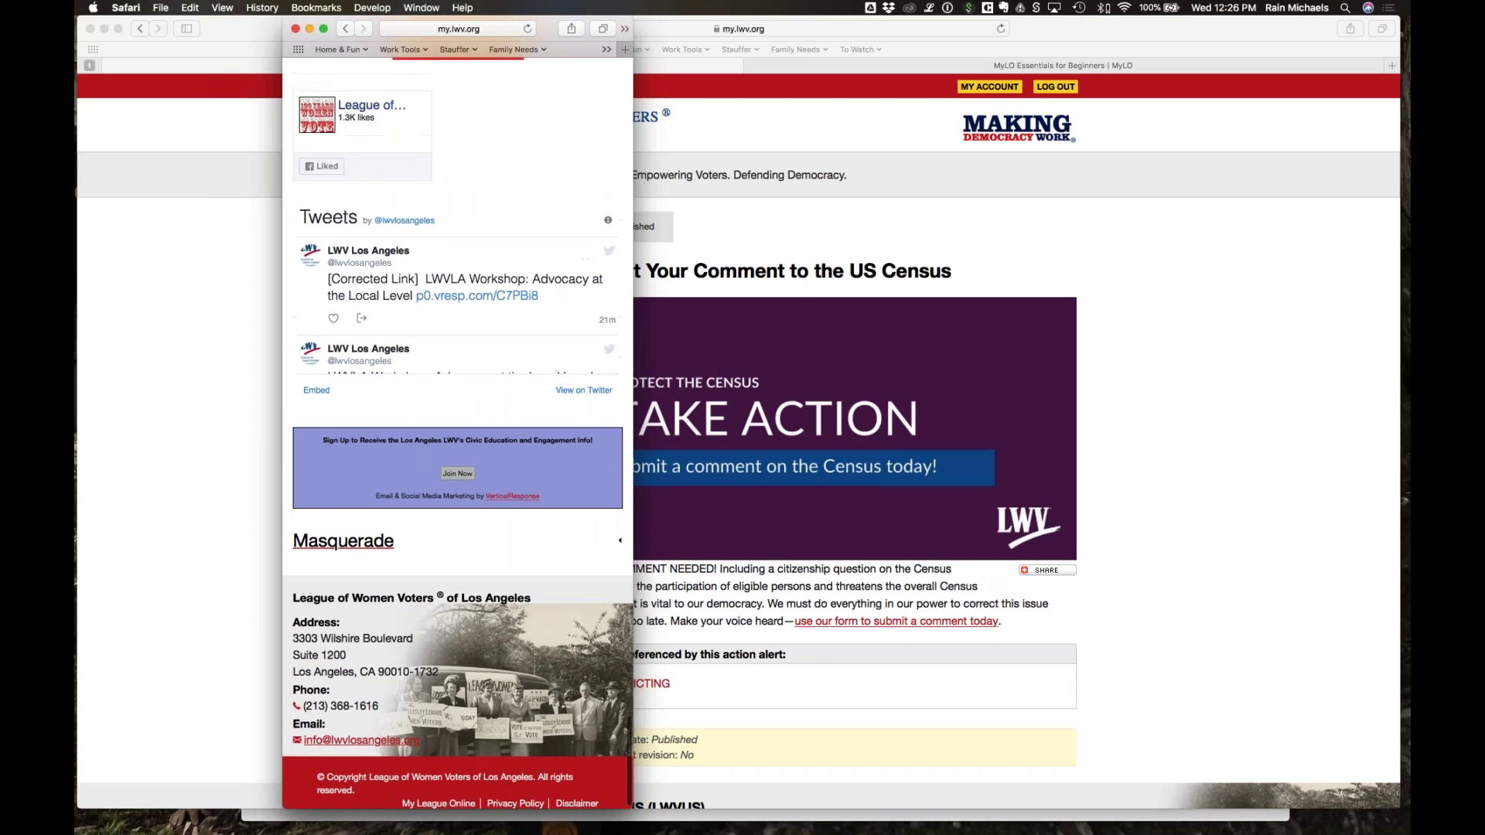
pyautogui.scroll(15, 386, 309)
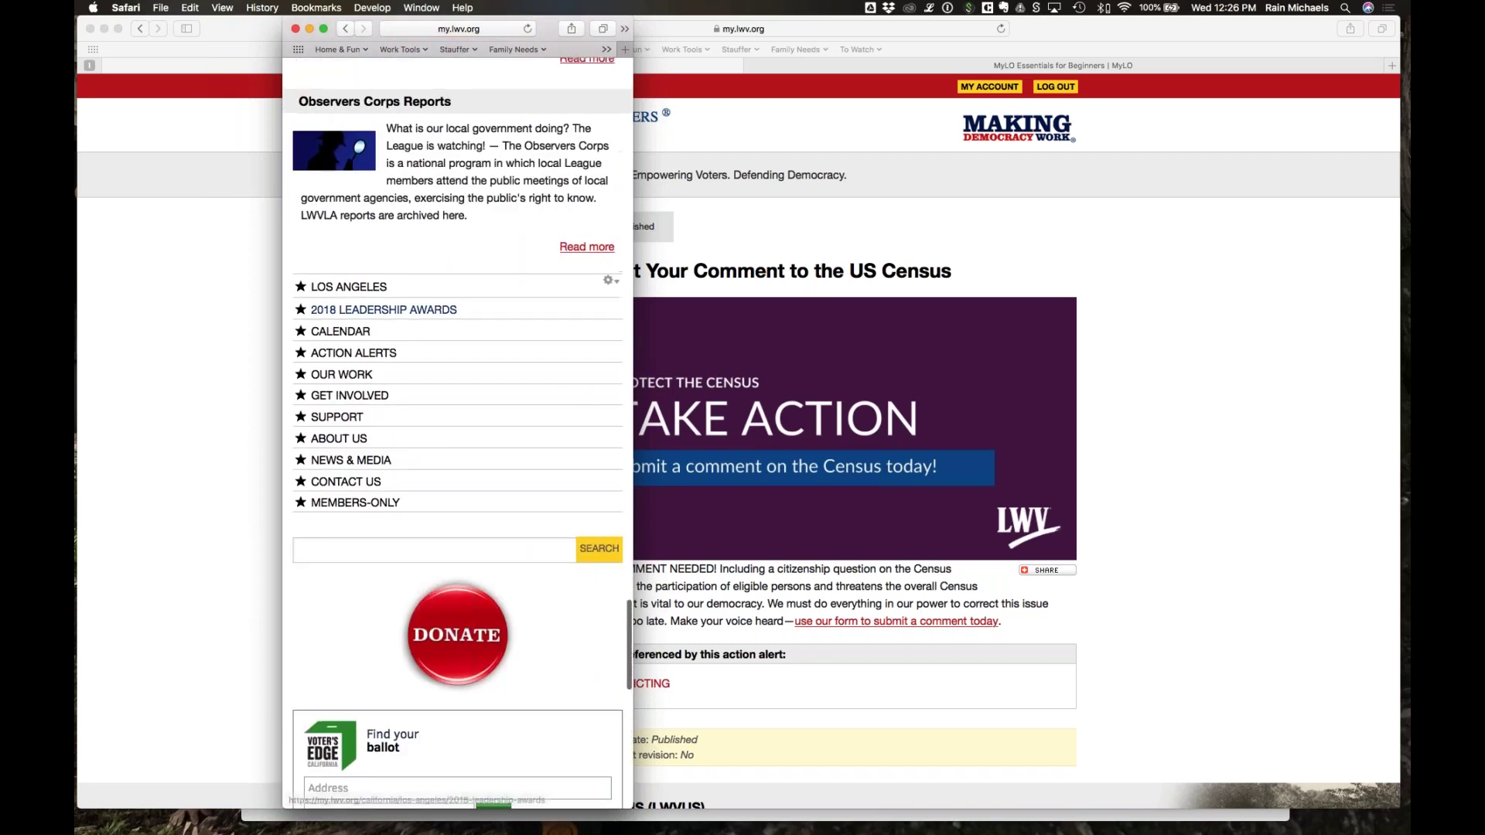
pyautogui.scroll(10, 386, 309)
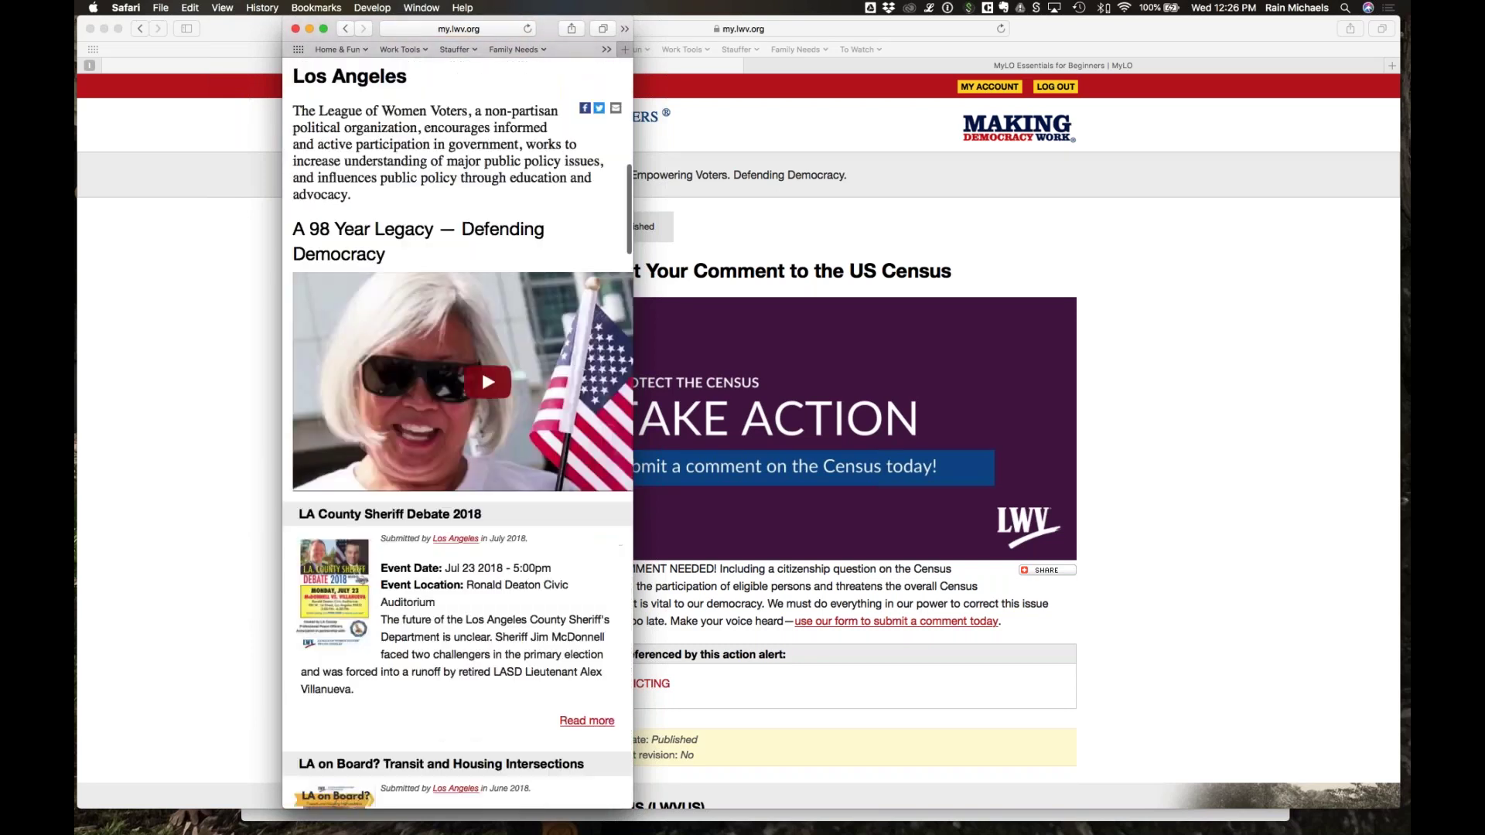
pyautogui.scroll(5, 457, 433)
pyautogui.click(616, 75)
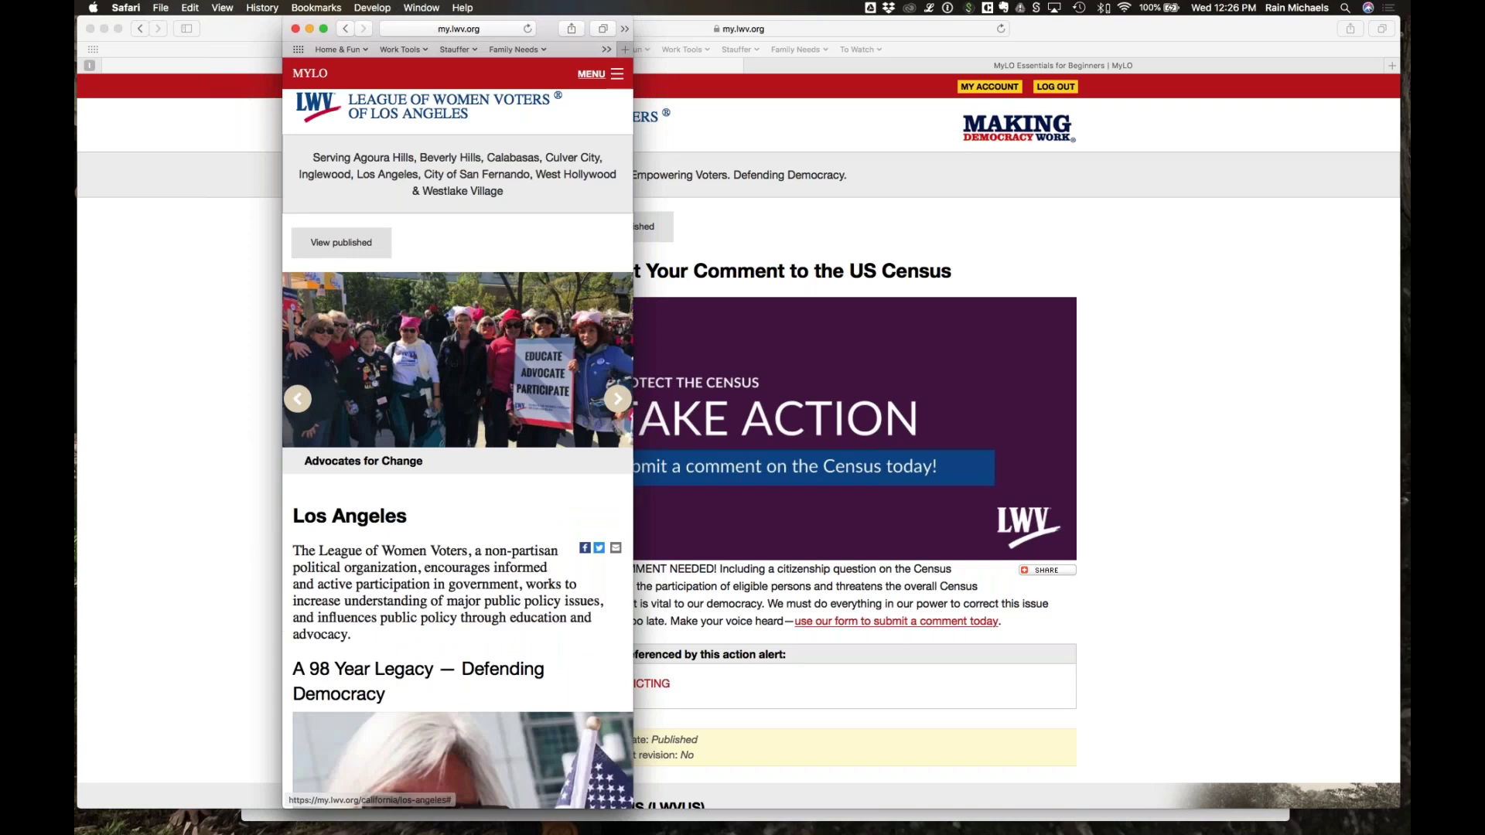
# Step: Highlight the phone number in the Los Angeles site's footer, clear the selection, and look back through the posts to the page header
pyautogui.scroll(-15, 514, 441)
pyautogui.scroll(-15, 457, 433)
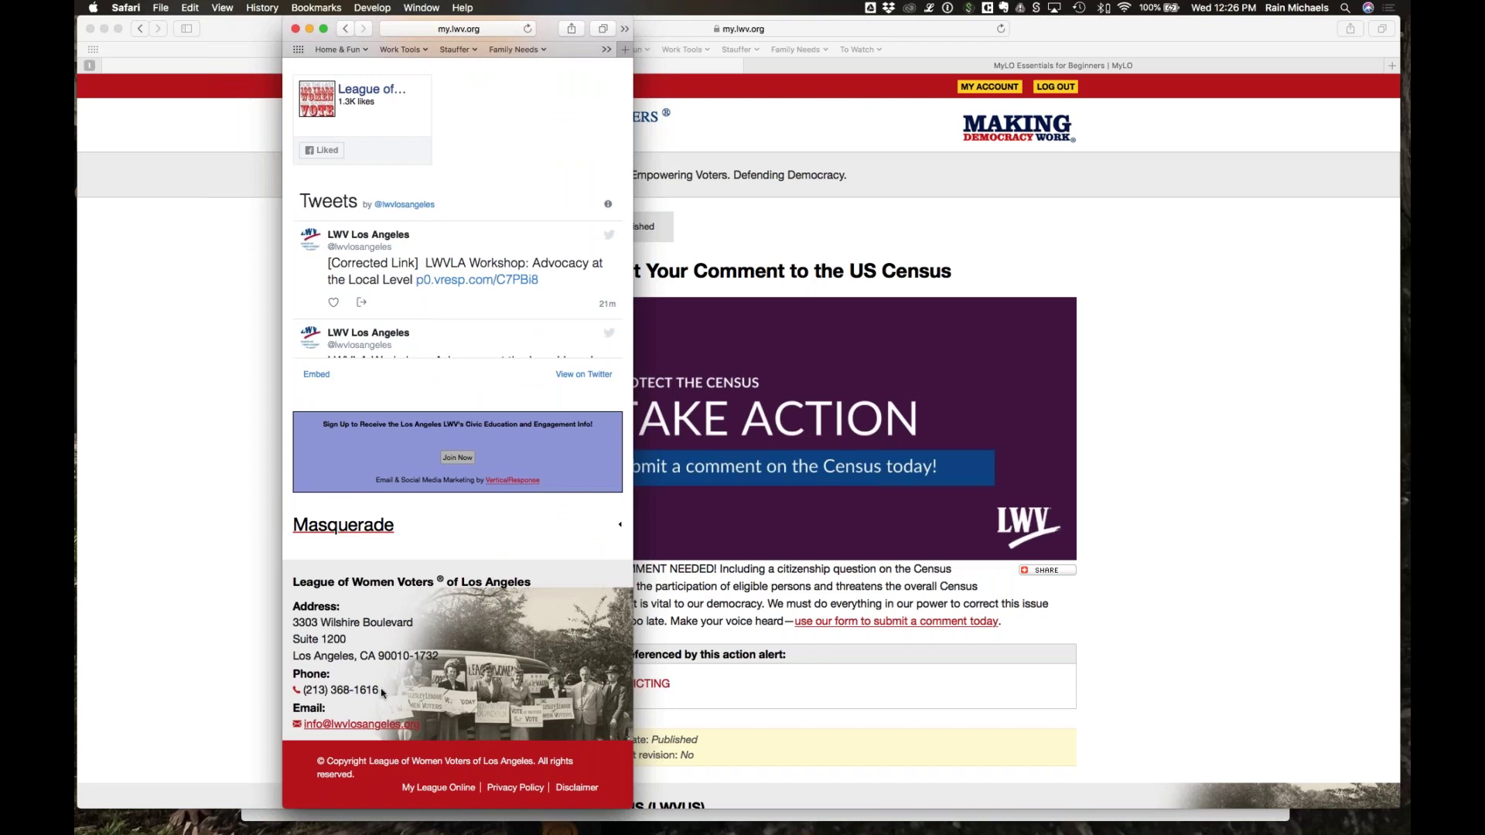
pyautogui.moveTo(380, 690); pyautogui.dragTo(330, 687)
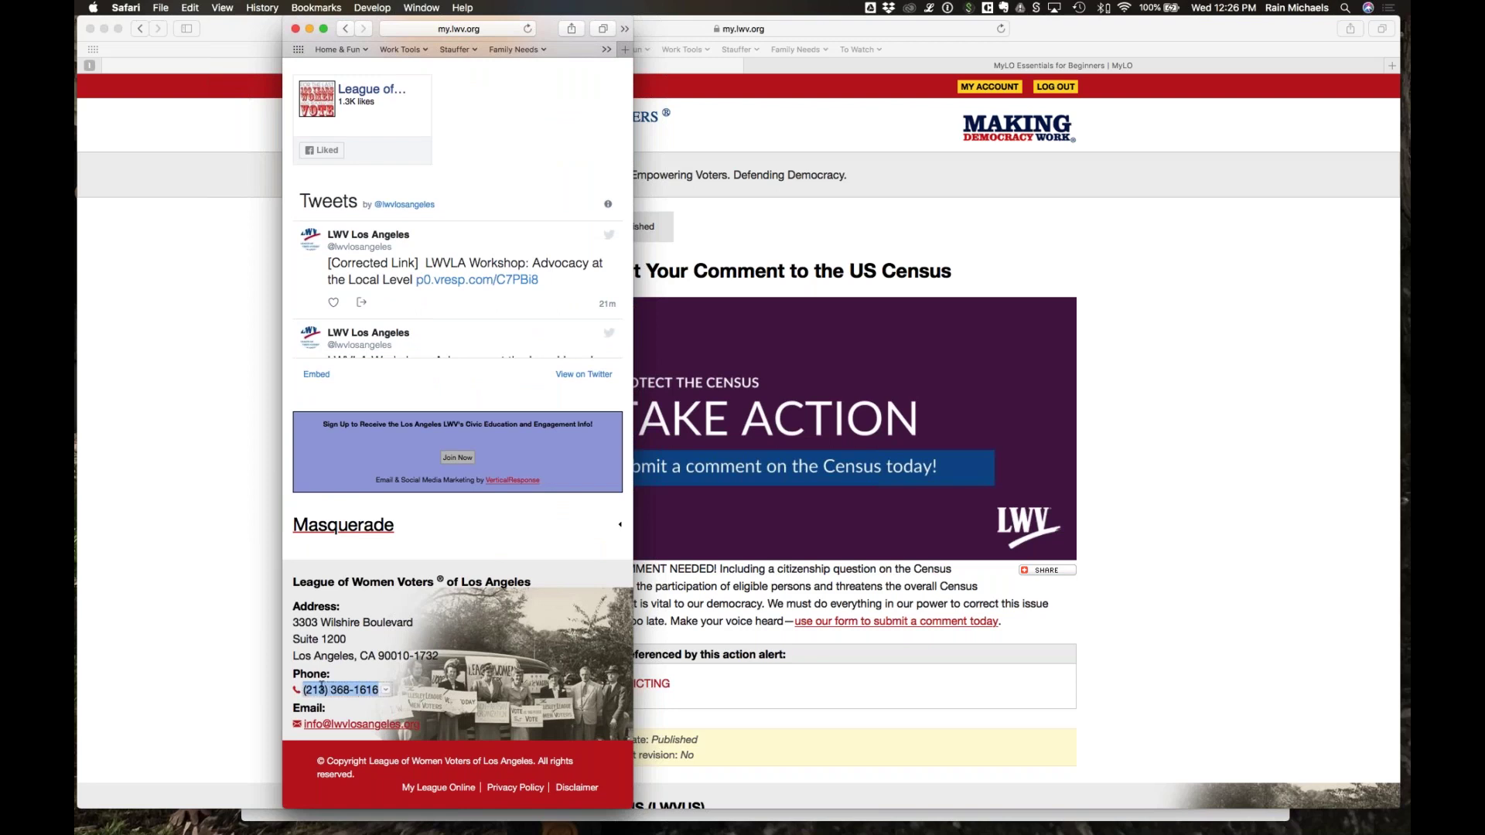
pyautogui.click(369, 688)
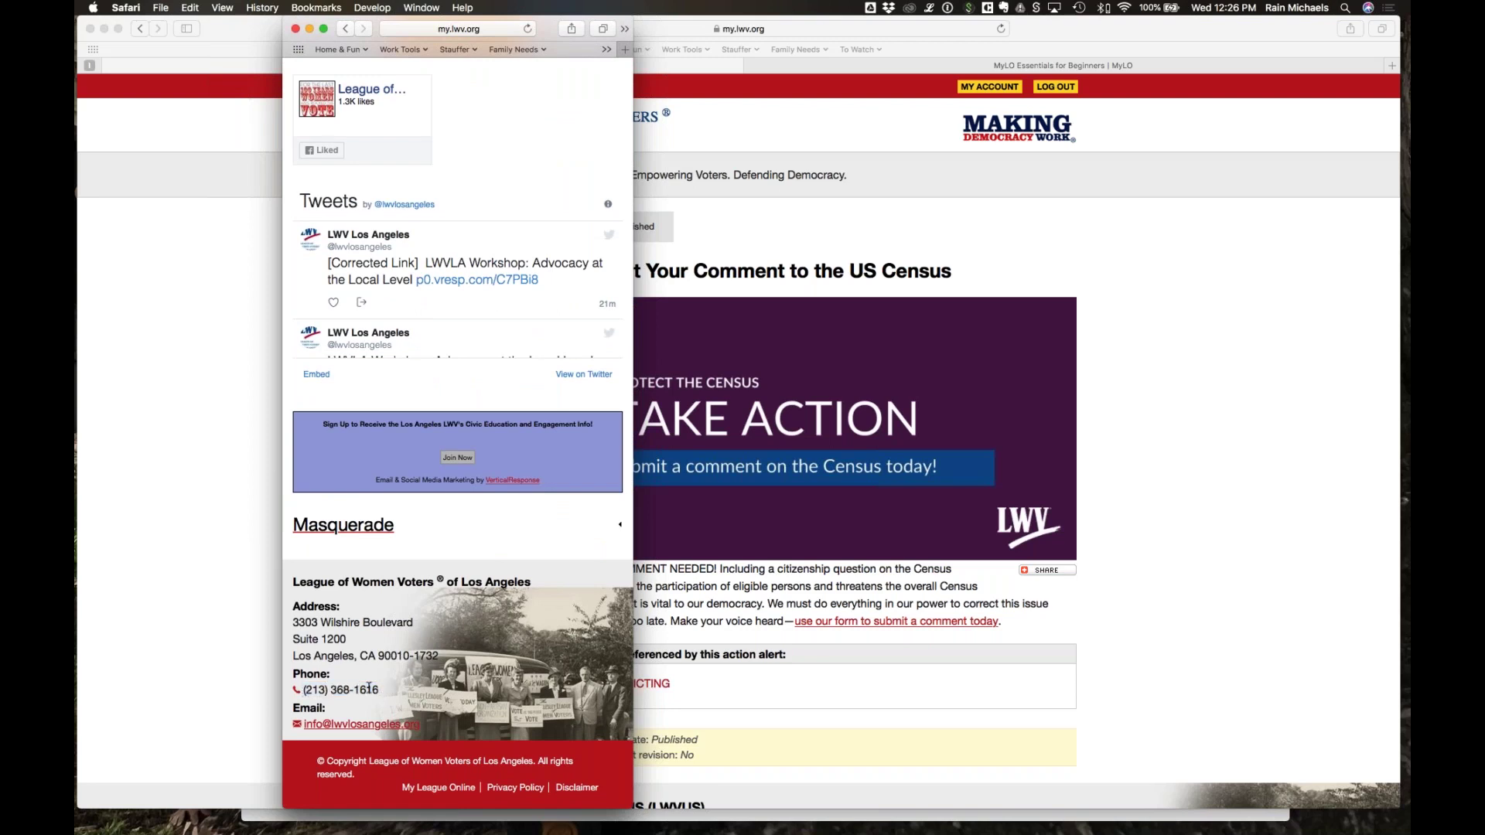
pyautogui.scroll(10, 369, 687)
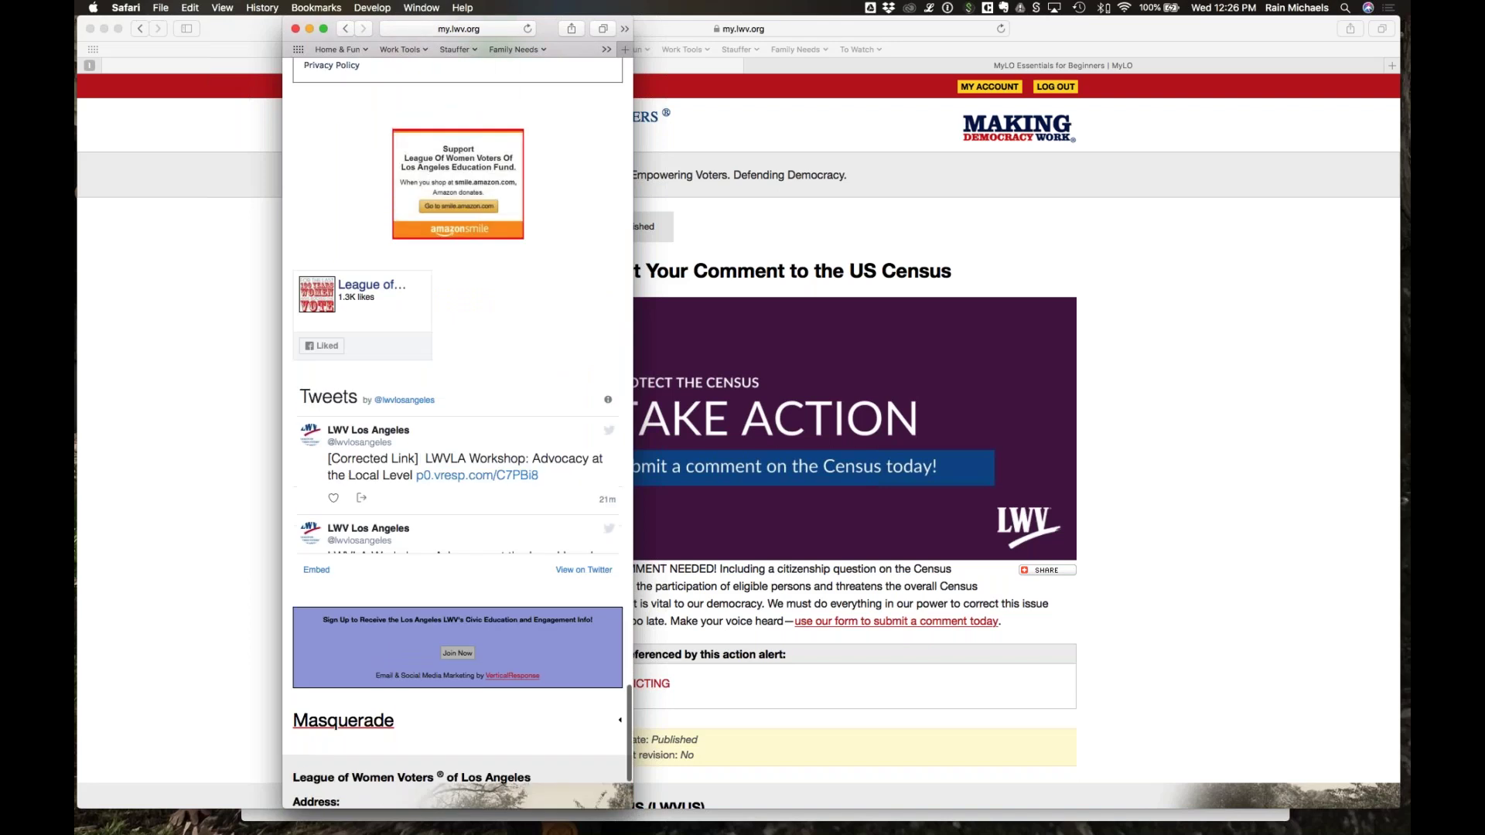
pyautogui.scroll(10, 458, 433)
pyautogui.scroll(15, 458, 433)
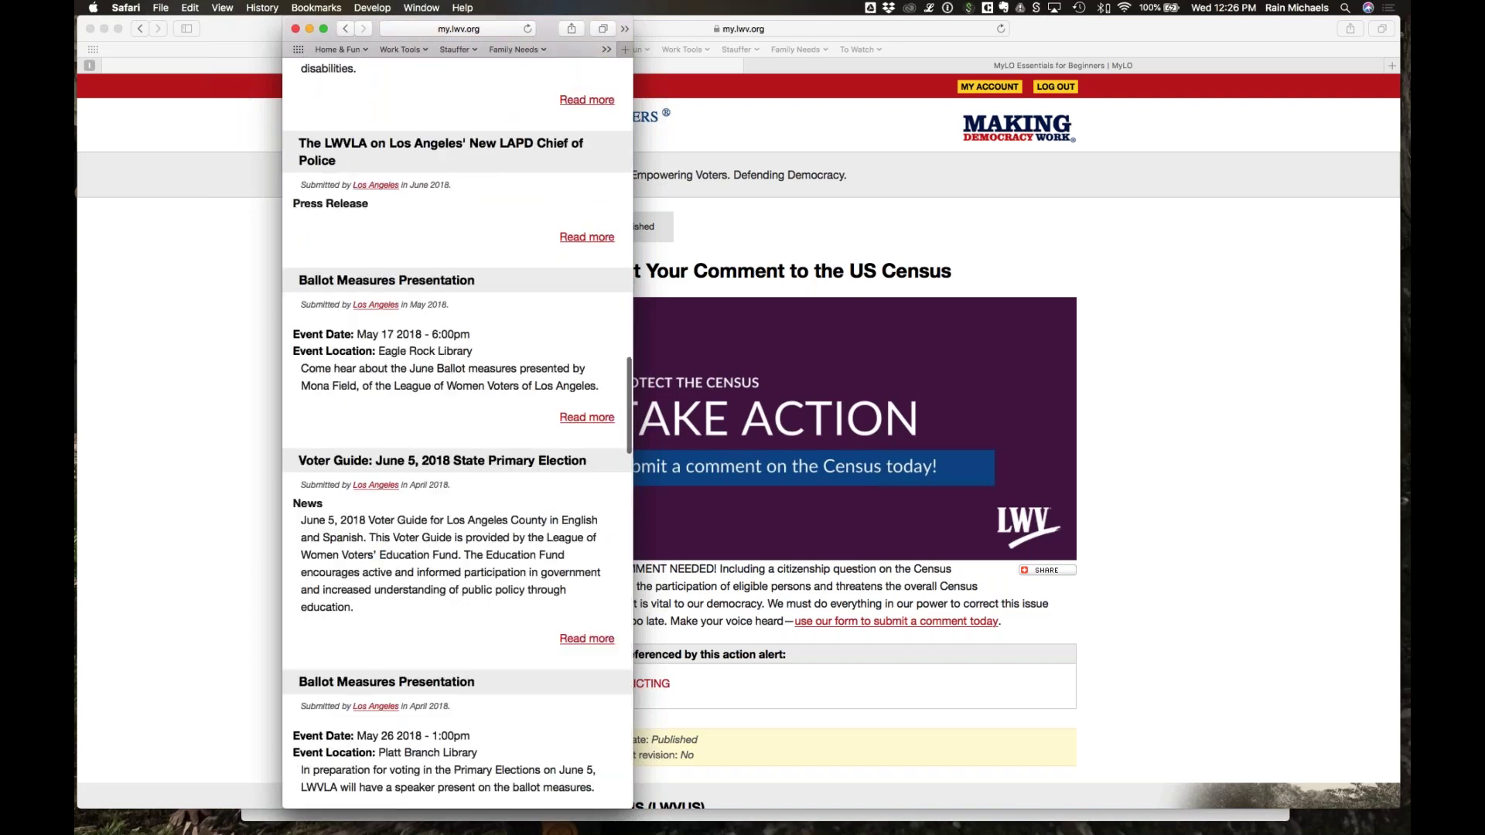
pyautogui.scroll(13, 458, 433)
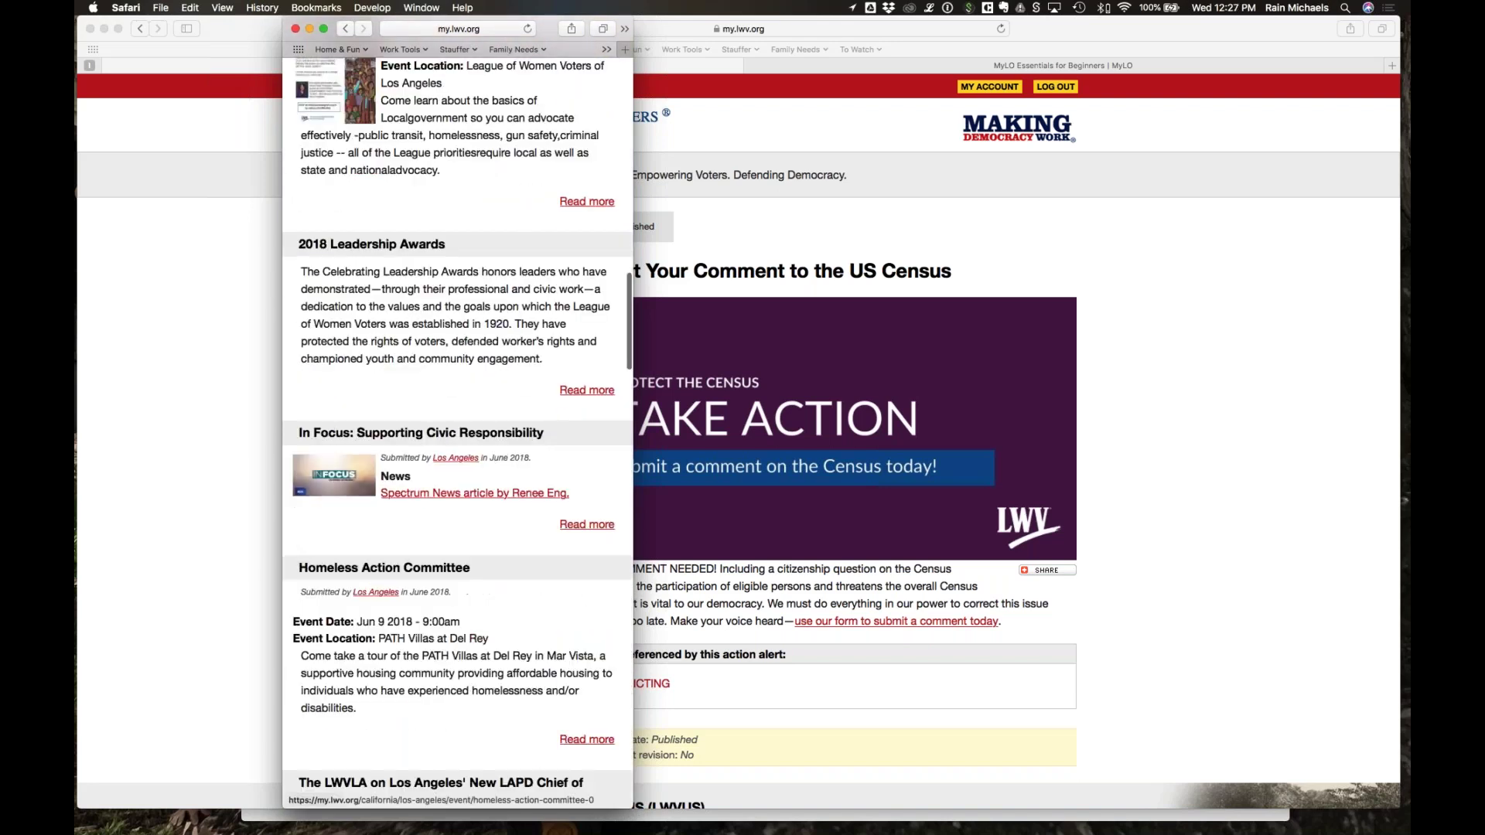
pyautogui.scroll(20, 457, 433)
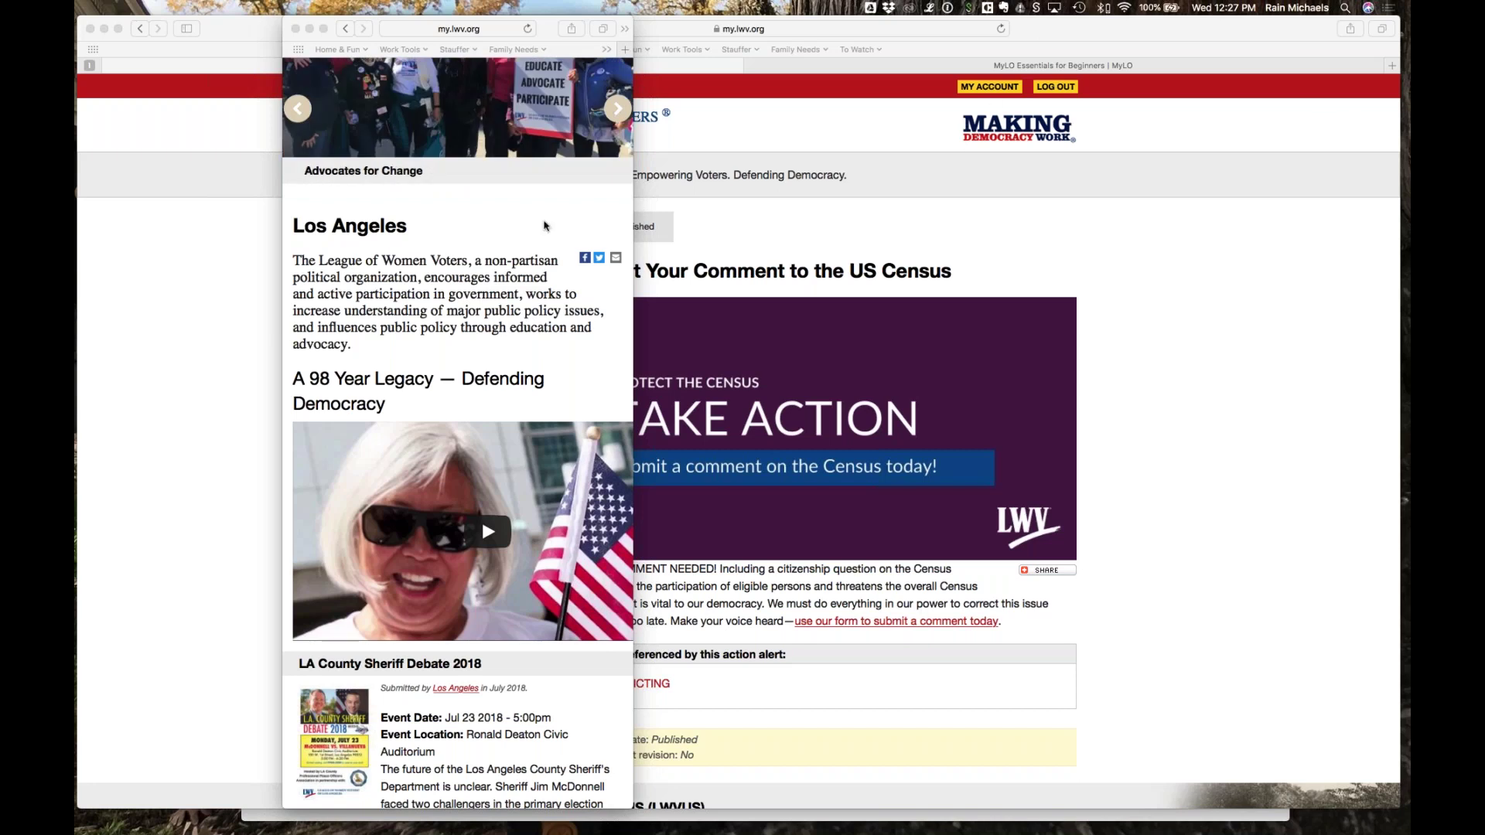
pyautogui.scroll(1, 495, 234)
pyautogui.scroll(5, 494, 233)
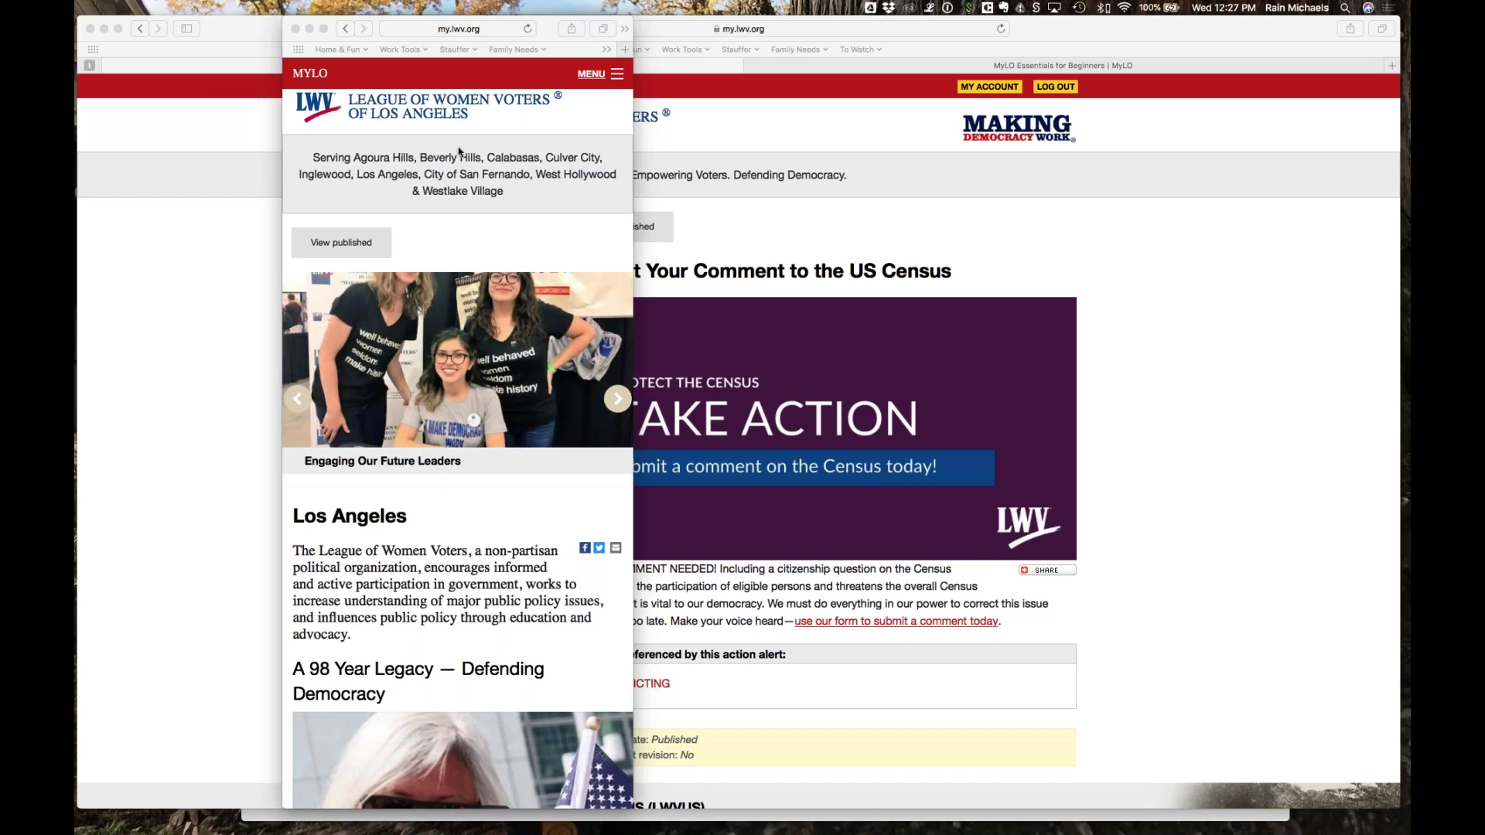
# Step: Close the Los Angeles window, expand the Masquerade block, and load the Democity site in a background tab ahead of MyLO Essentials for Beginners
pyautogui.click(295, 30)
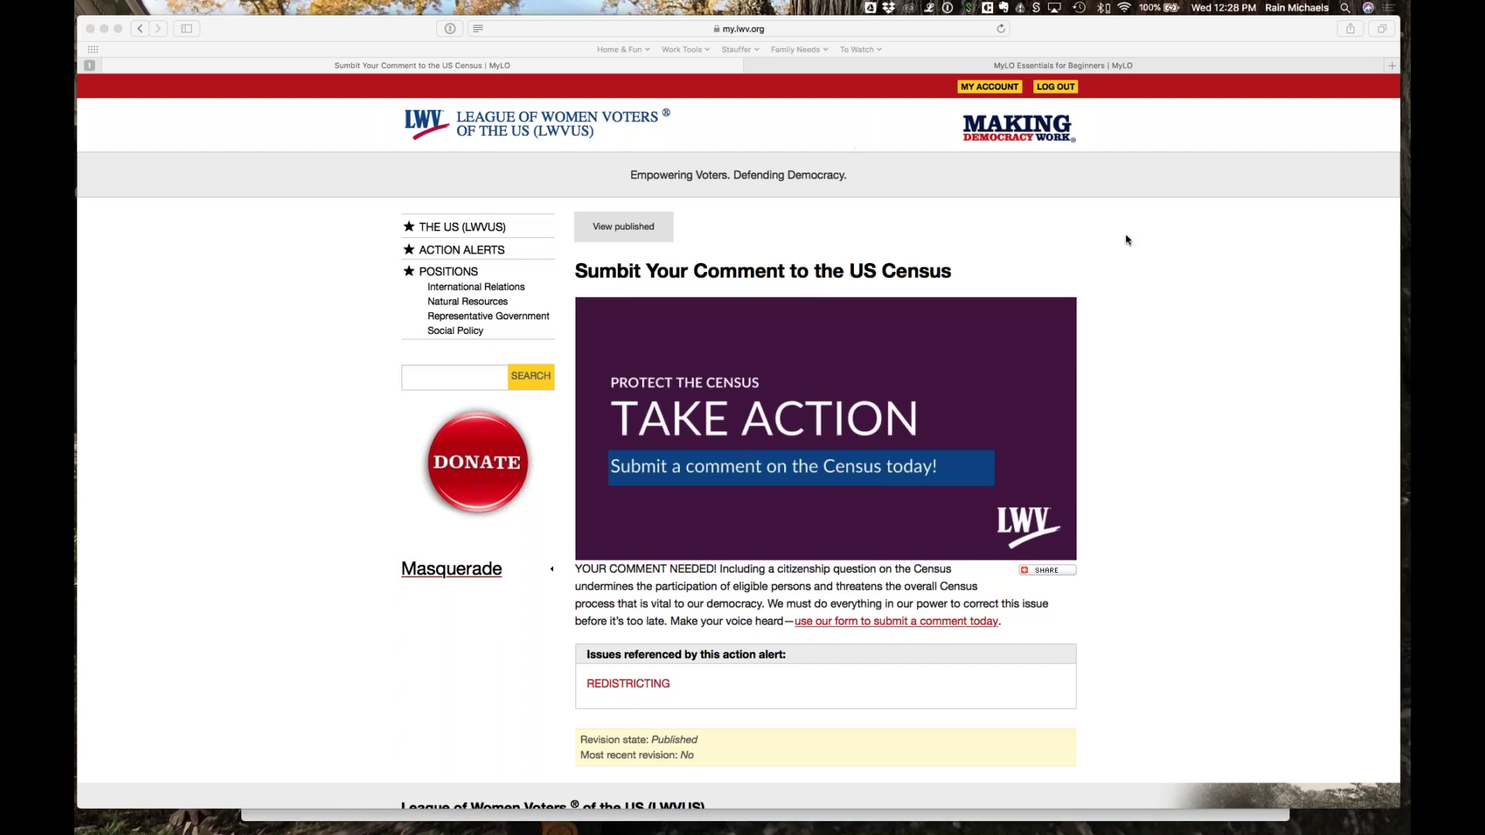
pyautogui.click(984, 583)
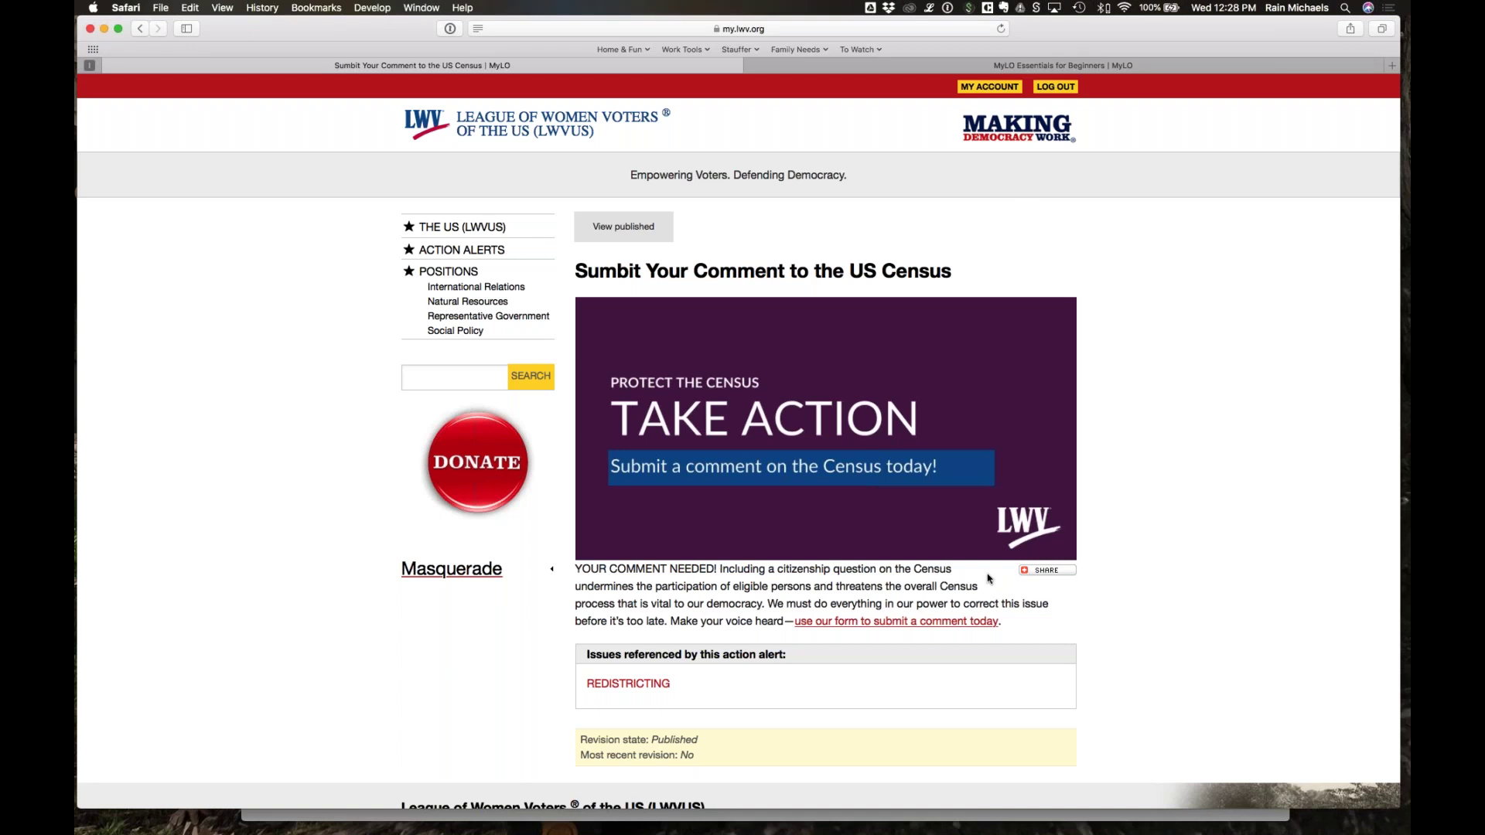
pyautogui.click(476, 571)
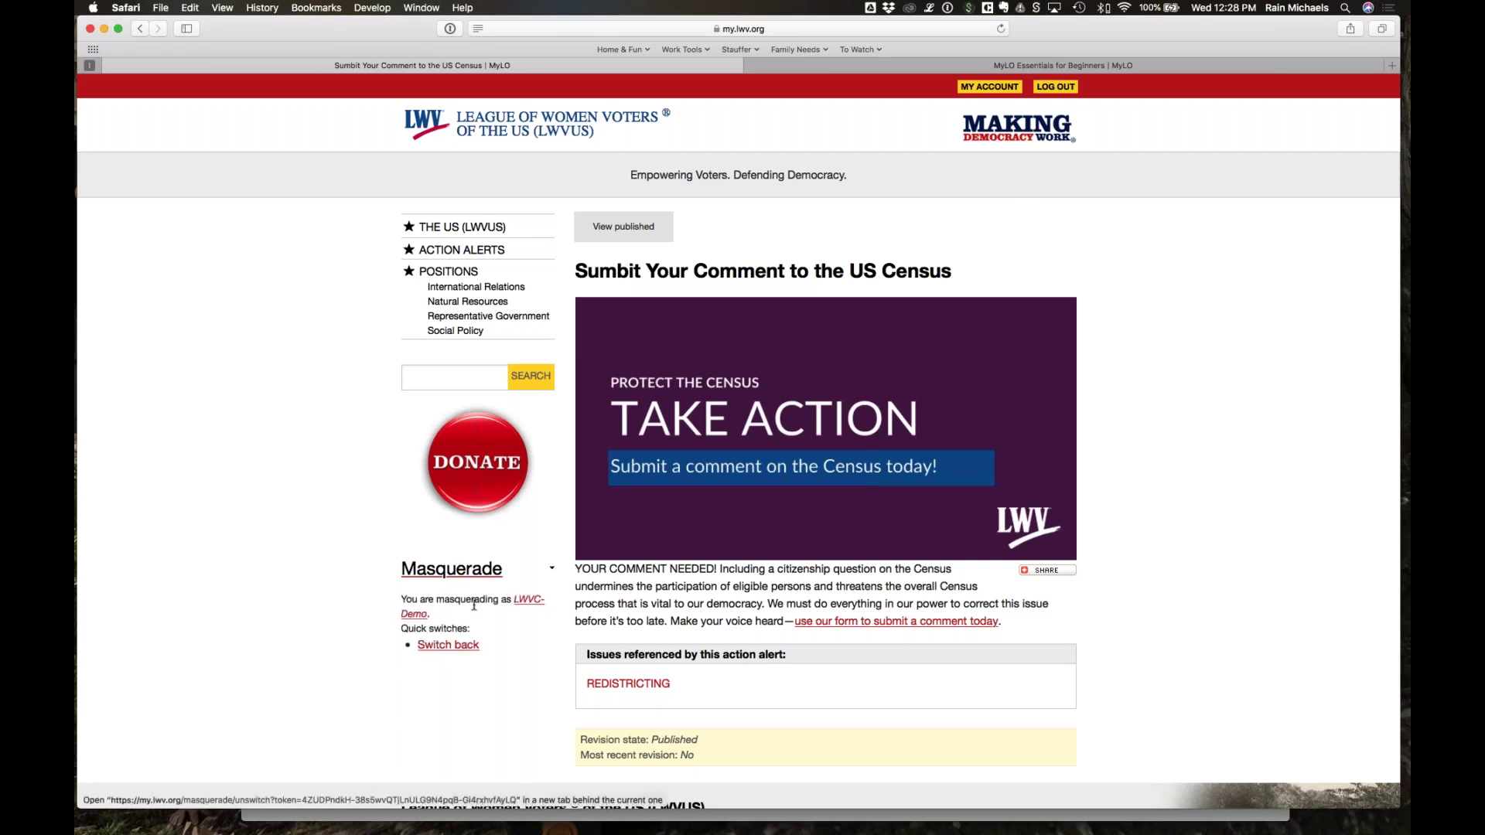
pyautogui.keyDown('super'); pyautogui.click(529, 600); pyautogui.keyUp('super')
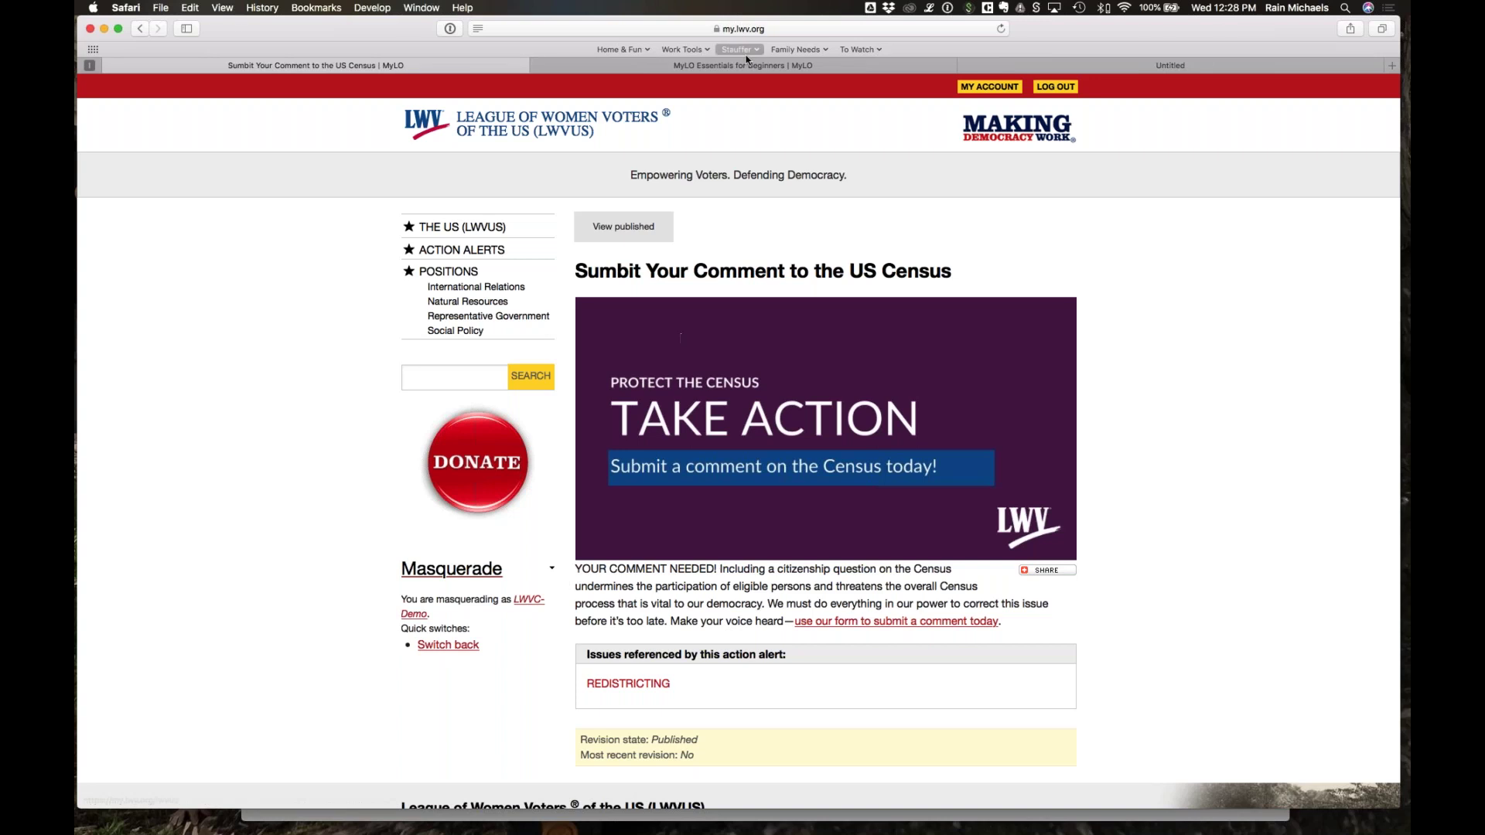
pyautogui.moveTo(1054, 64); pyautogui.dragTo(630, 66)
pyautogui.click(606, 254)
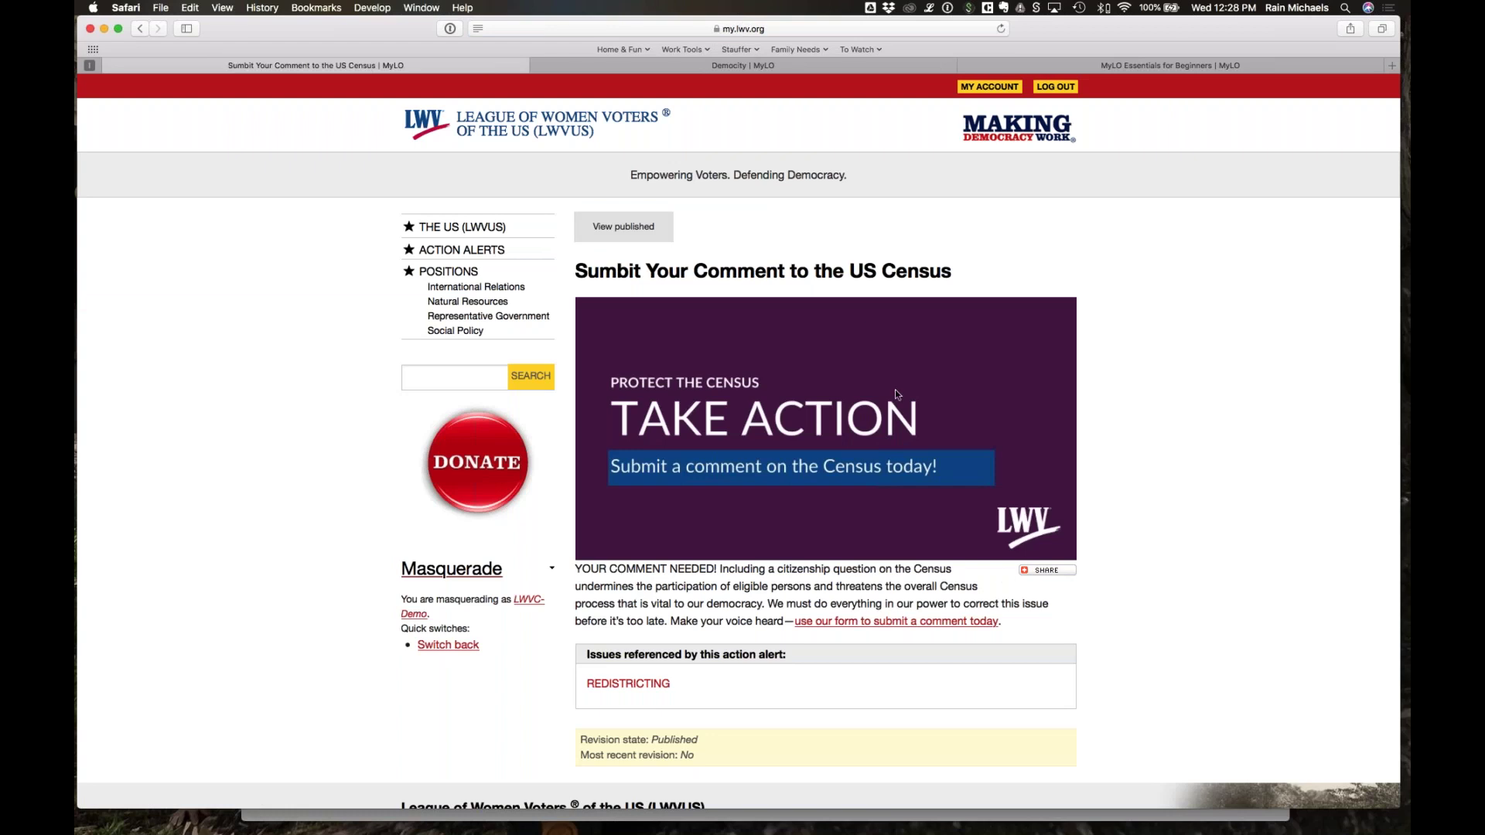
# Step: Show the "Demo Event Yay!" event on the Democity site and enlarge the page to examine its share option
pyautogui.click(744, 65)
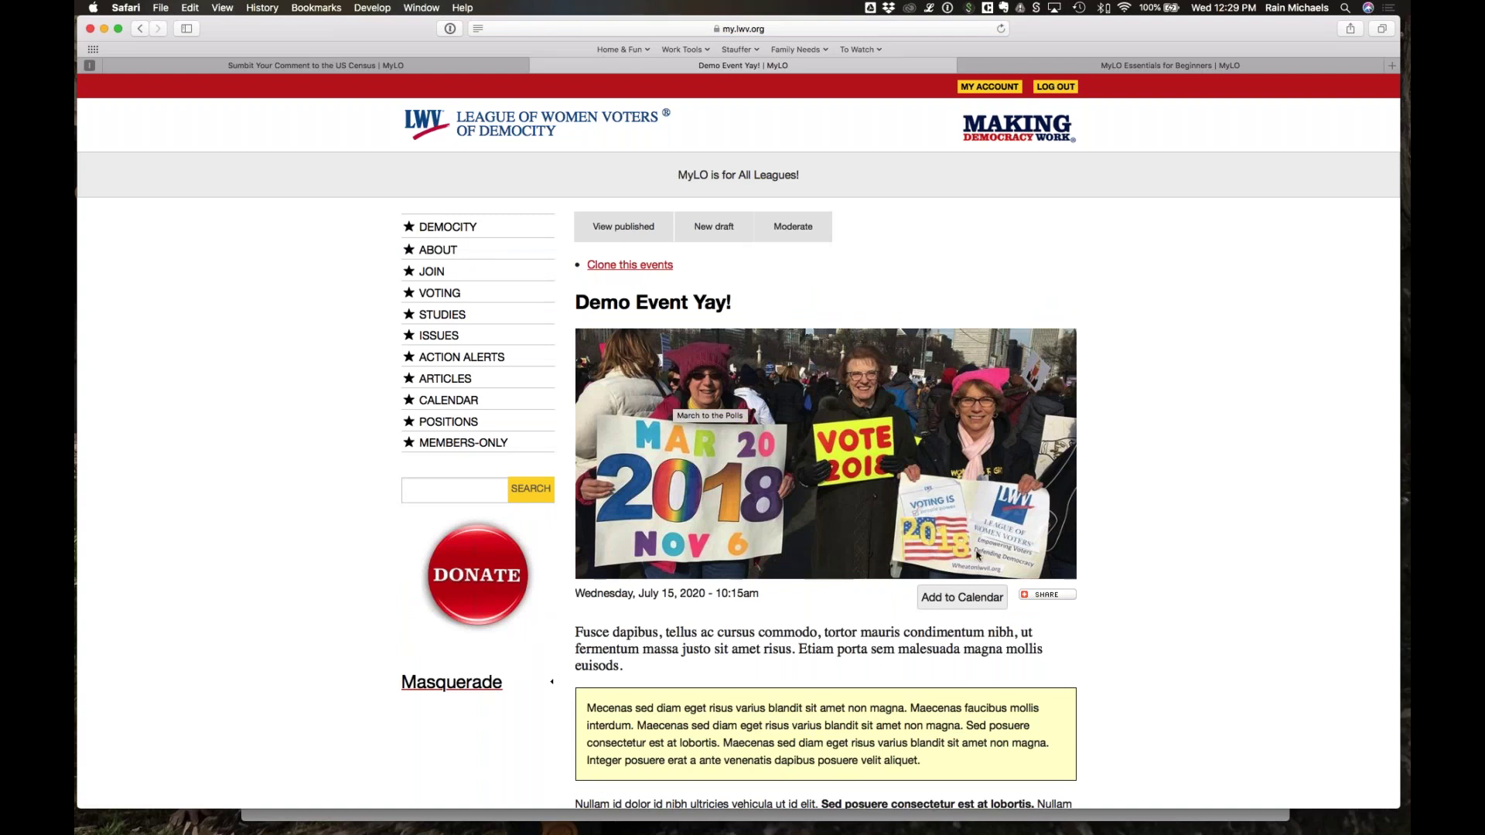
pyautogui.scroll(1, 1060, 585)
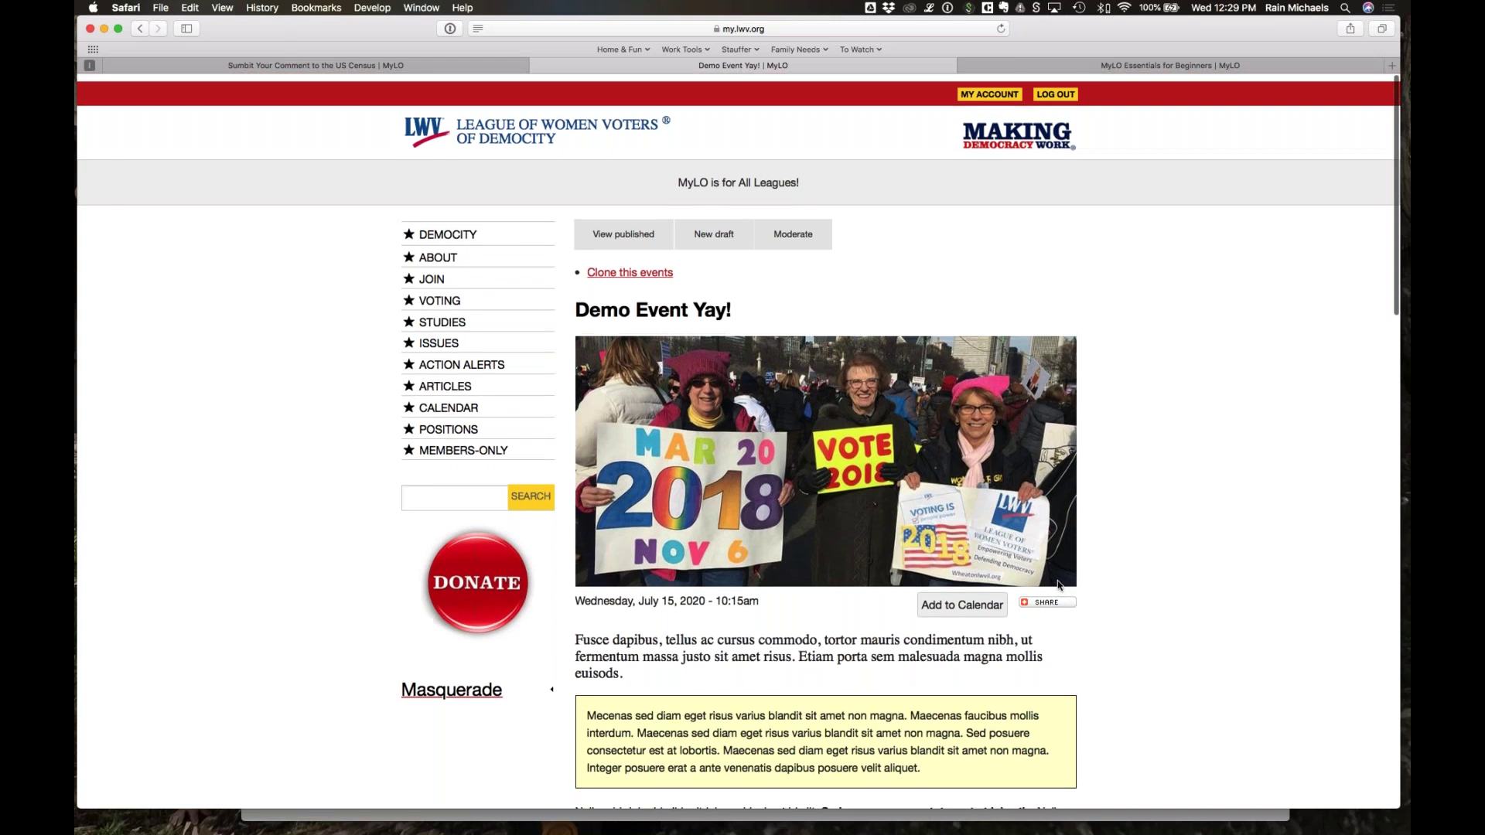
pyautogui.scroll(-1, 1058, 591)
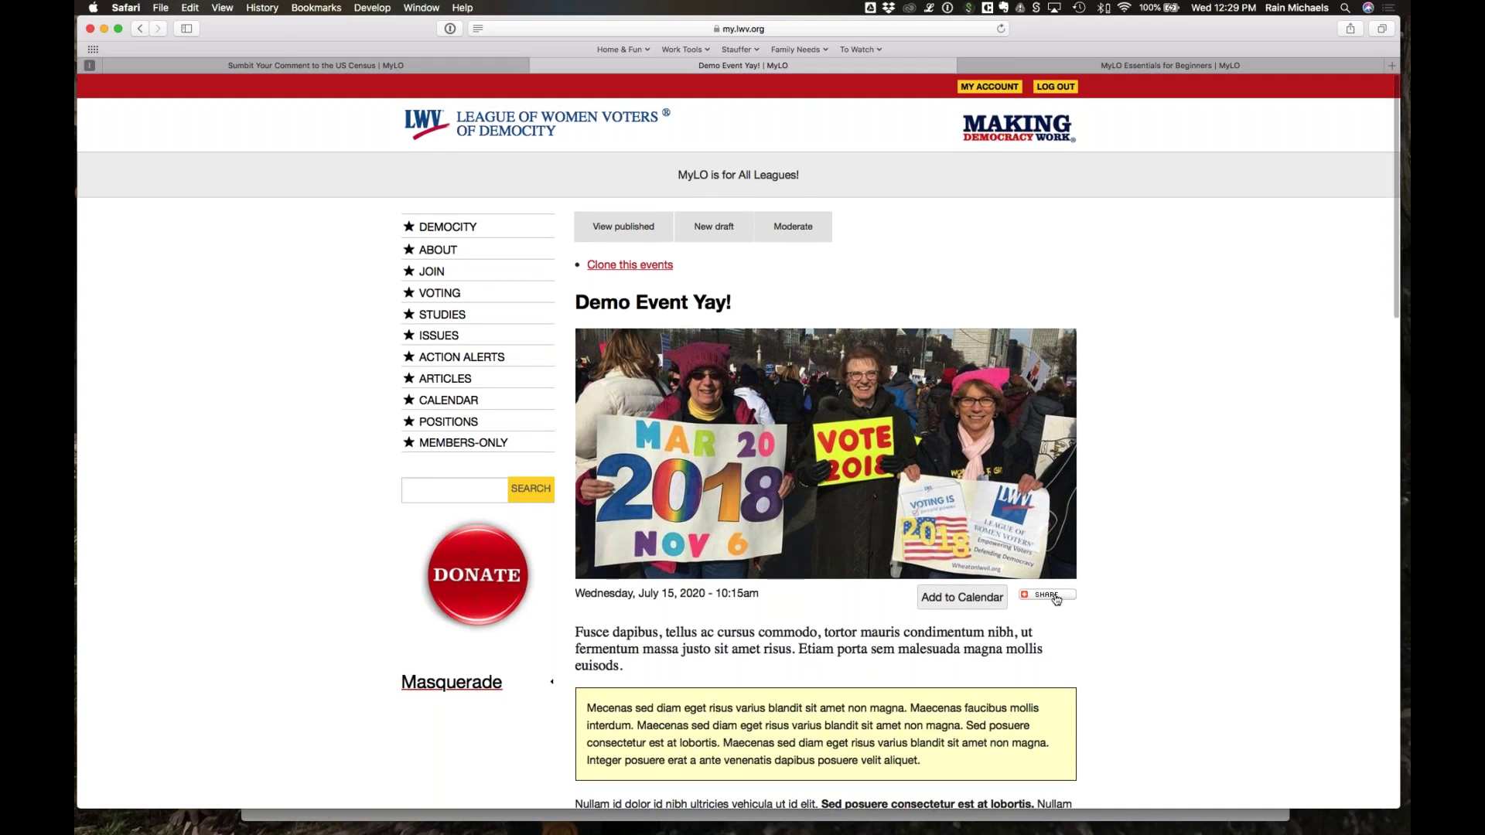
pyautogui.press('super+equal')
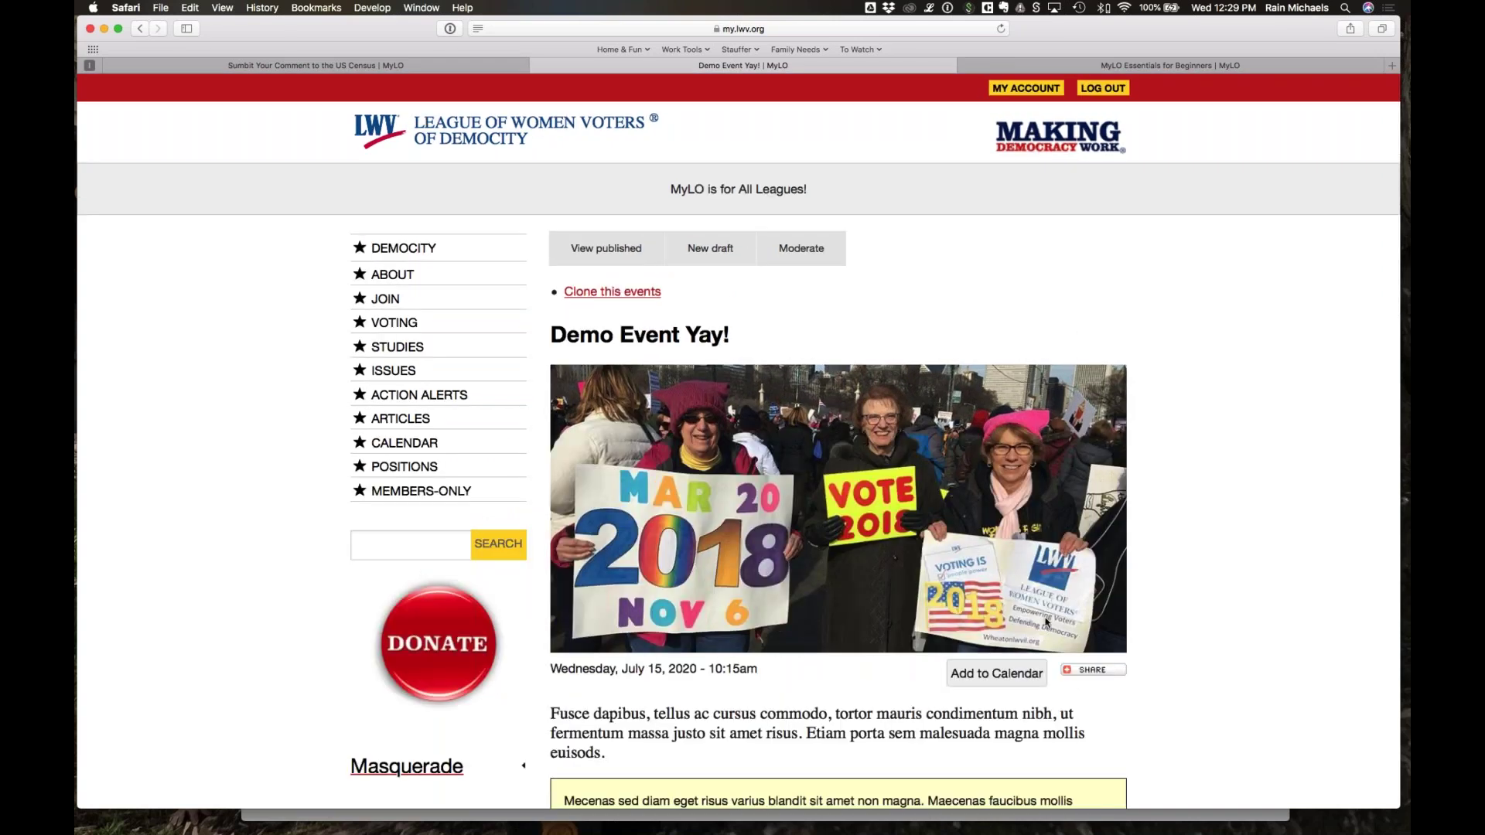
pyautogui.scroll(-3, 1059, 587)
pyautogui.scroll(-1, 1085, 567)
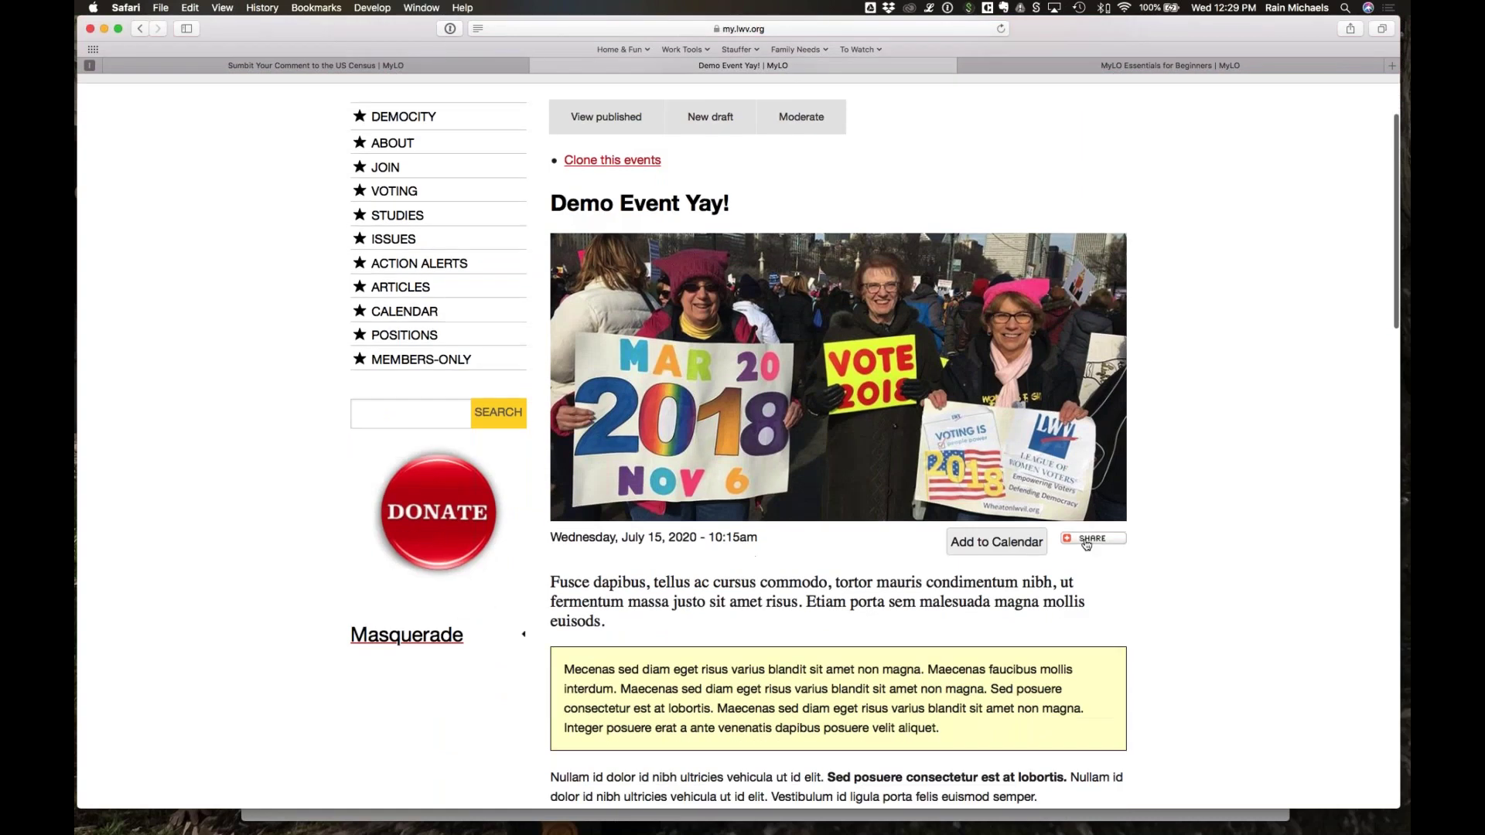
# Step: Open the Facebook share dialog for the Democity event and review the sharing destinations, keeping Share on Your Timeline
pyautogui.moveTo(1085, 541)
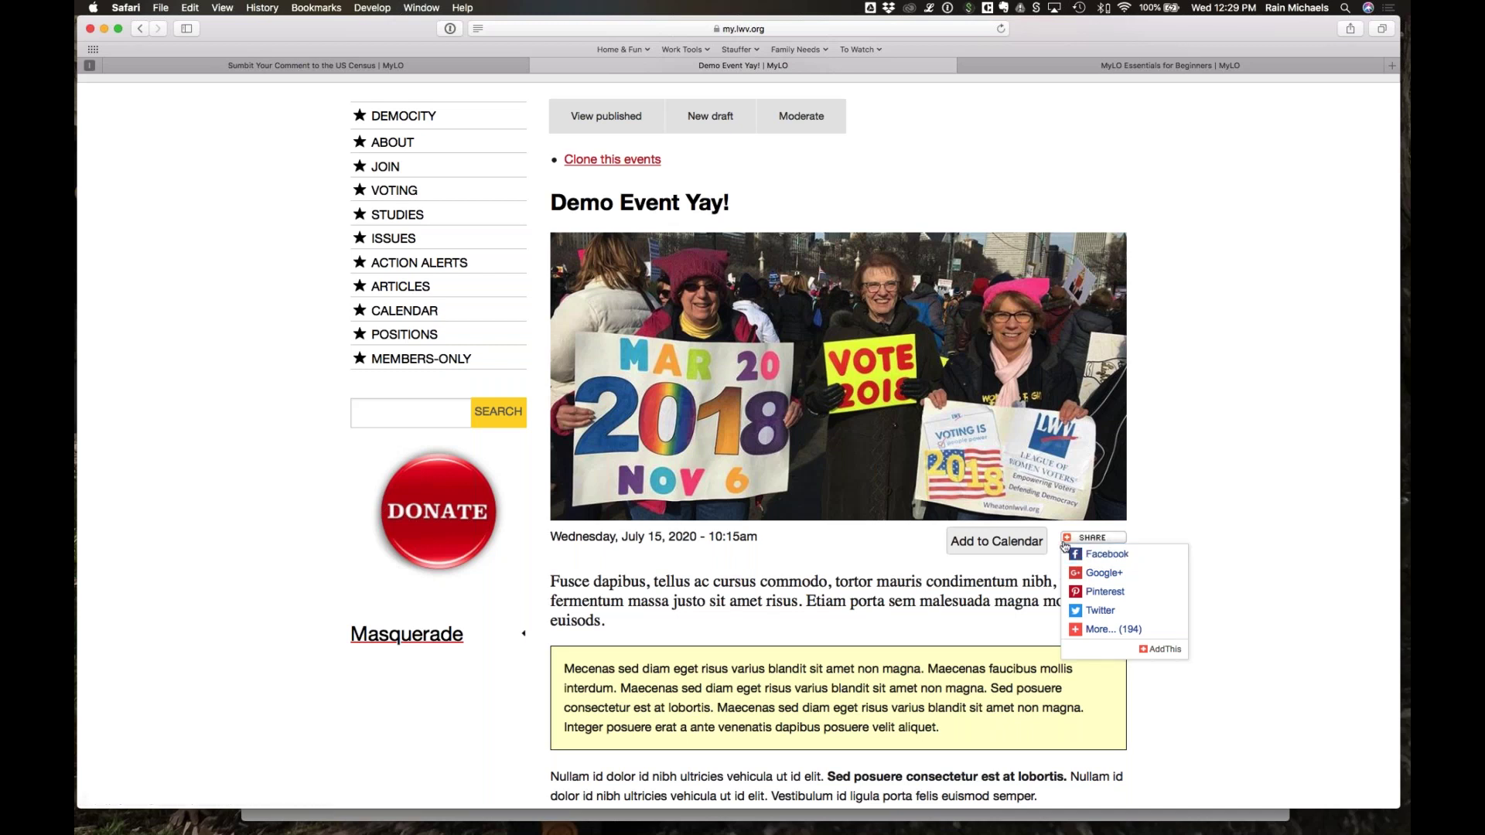
pyautogui.click(1082, 556)
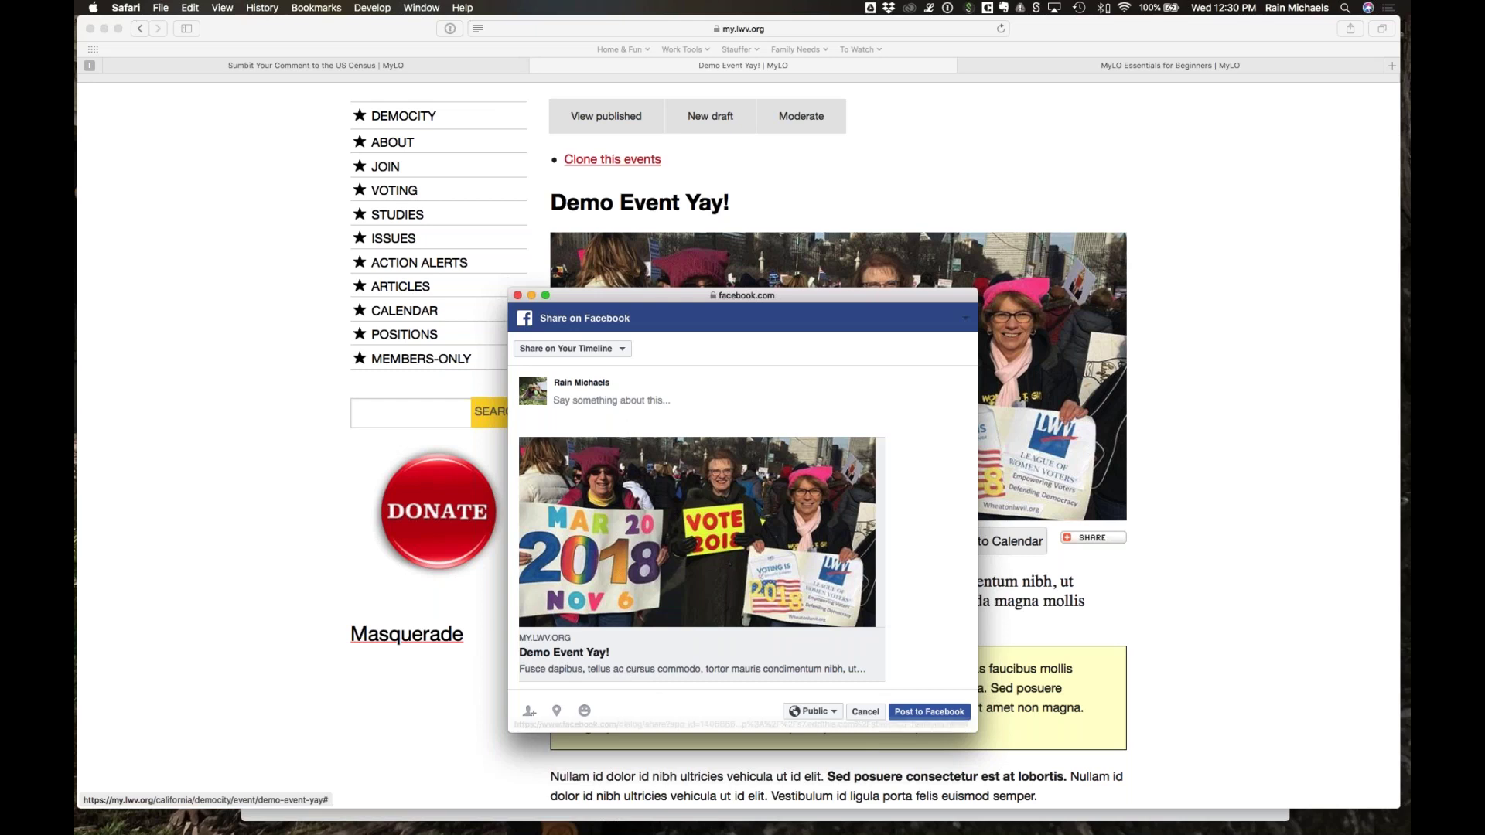
pyautogui.click(596, 350)
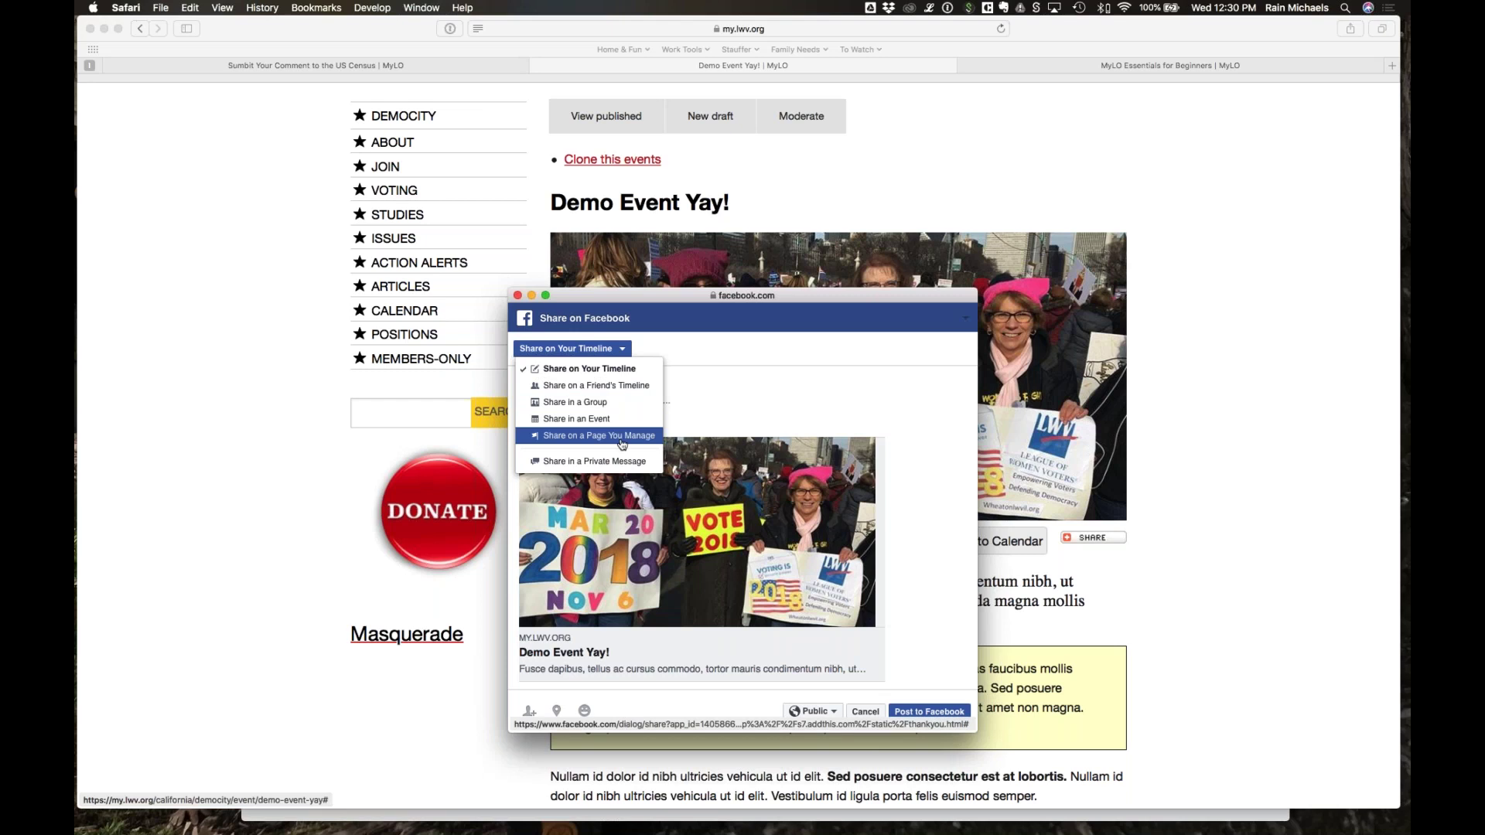
pyautogui.click(586, 368)
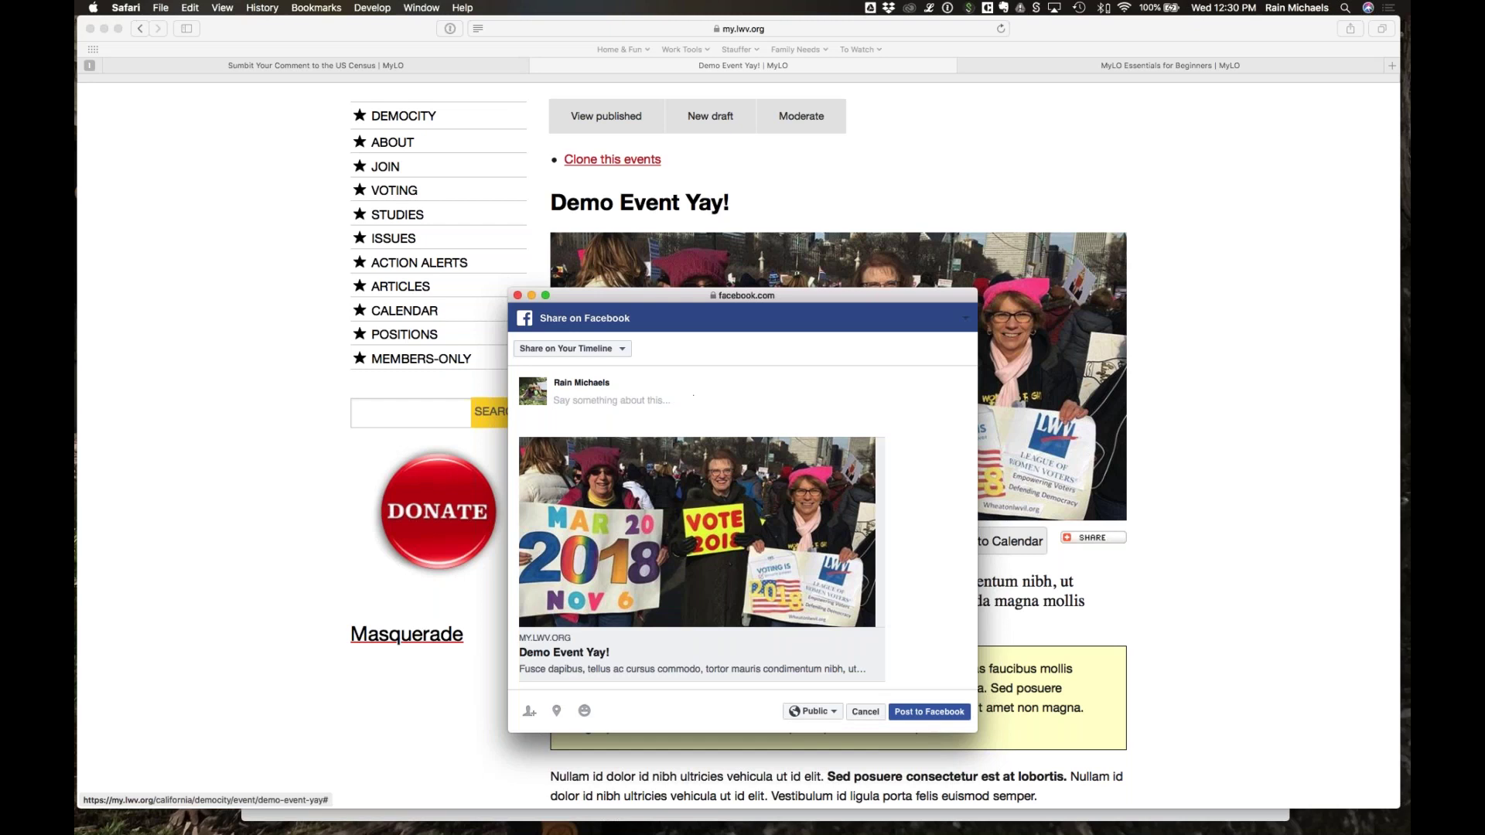
# Step: Check the audience options for the Facebook post, and close the share dialog without posting
pyautogui.click(812, 710)
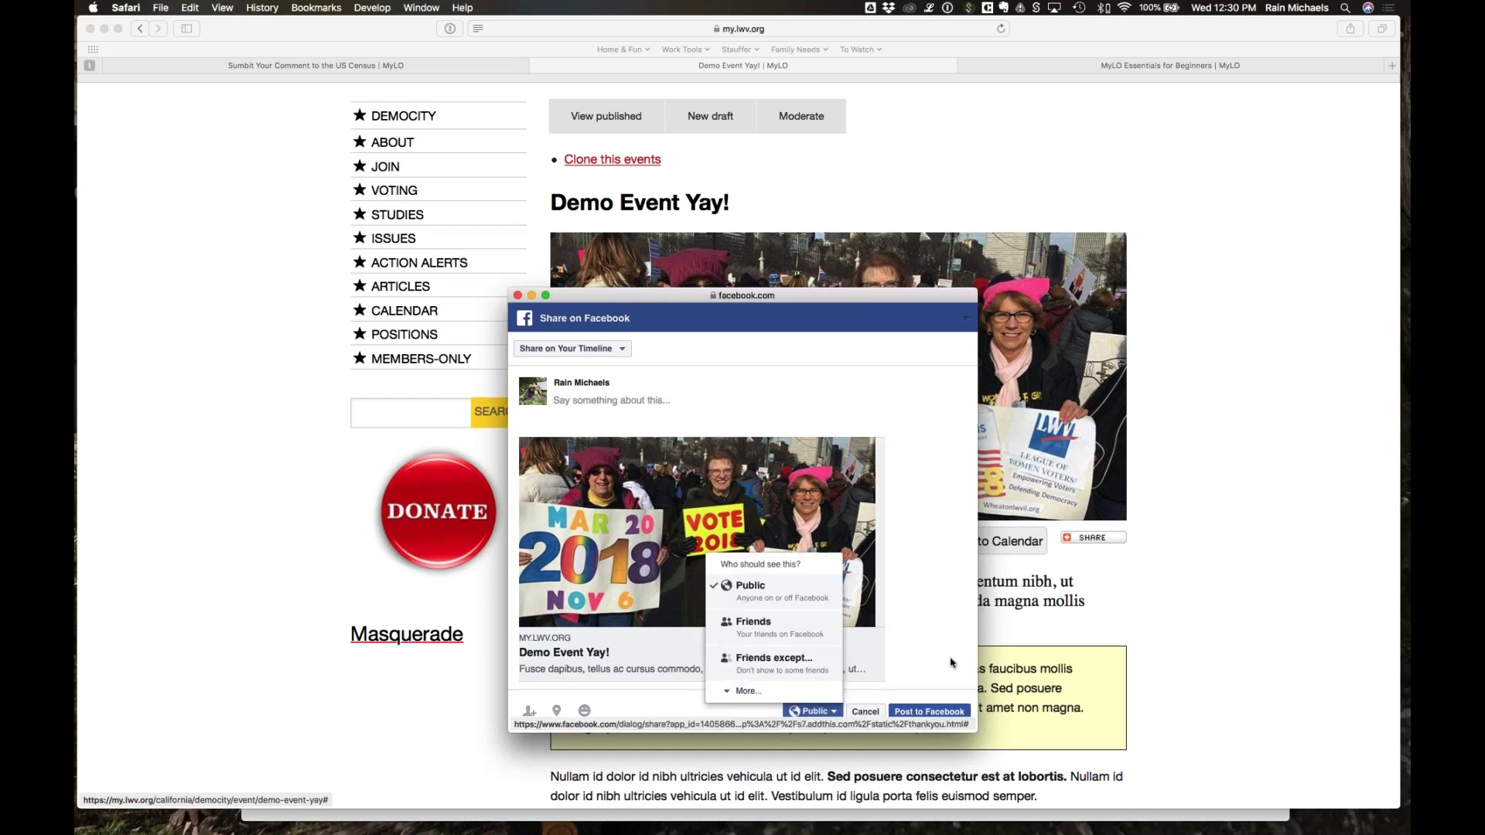
pyautogui.click(935, 684)
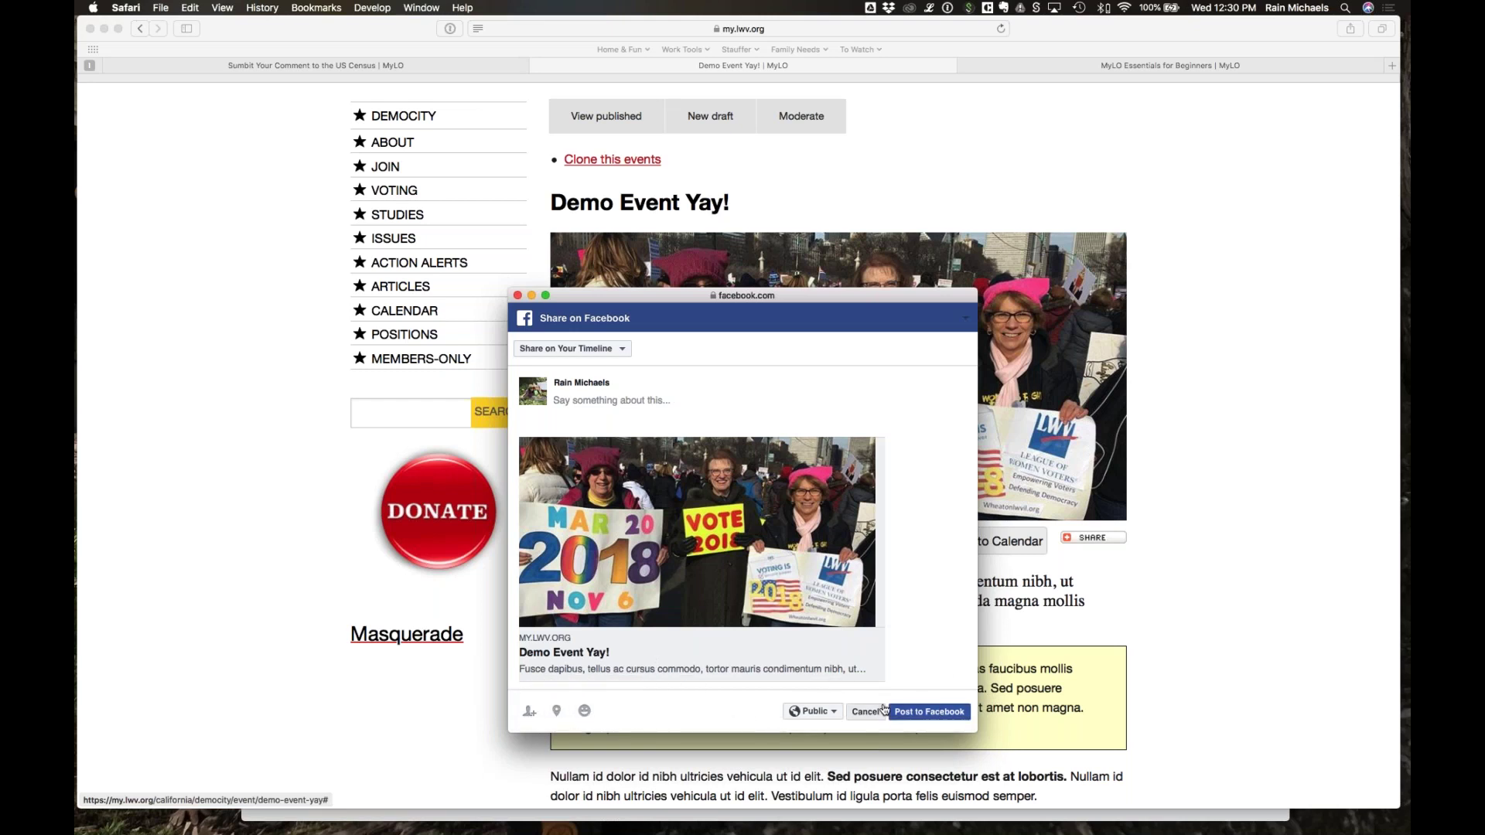
pyautogui.click(517, 296)
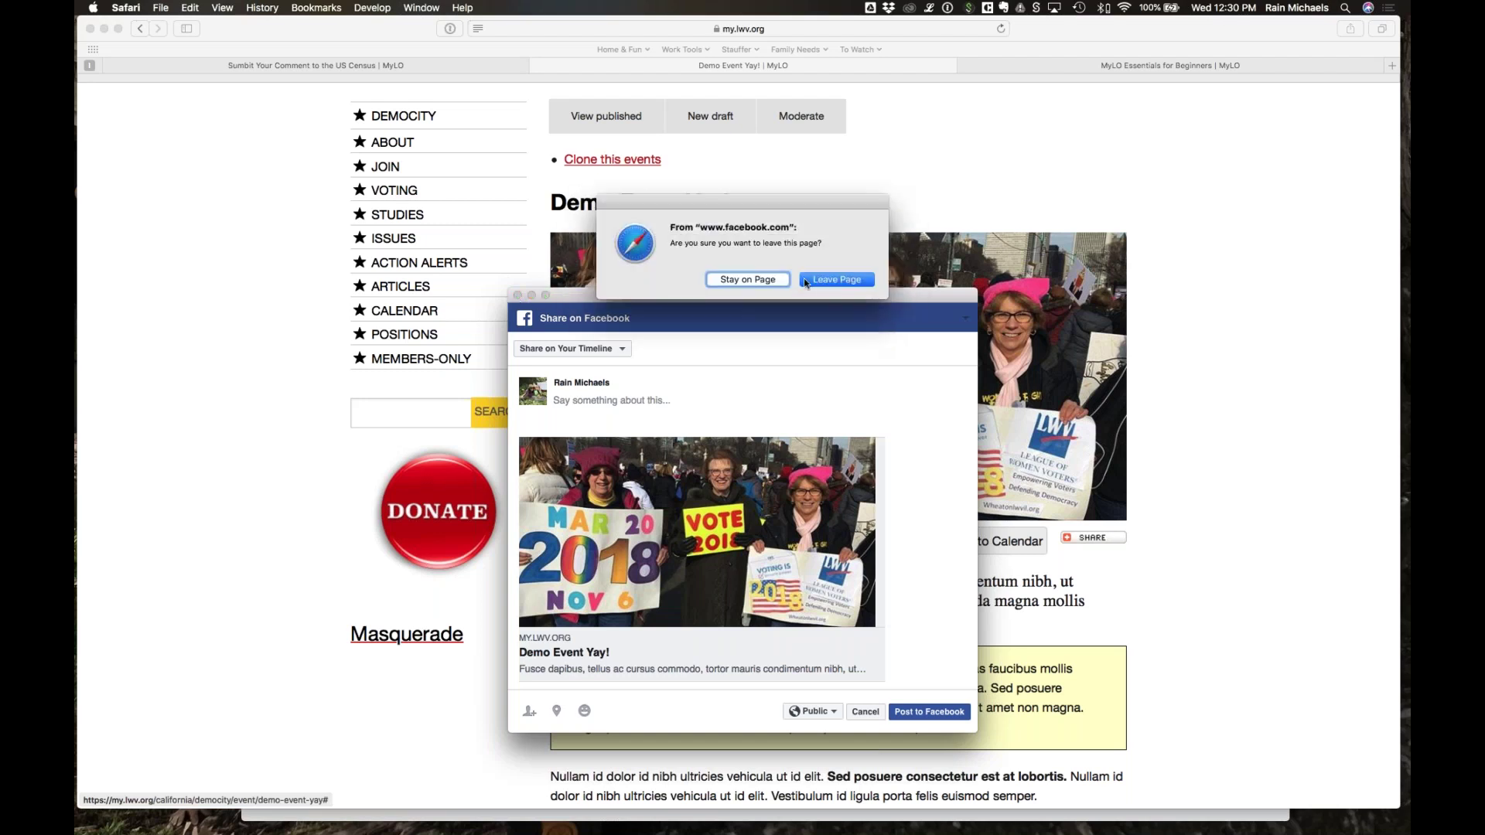
pyautogui.click(833, 280)
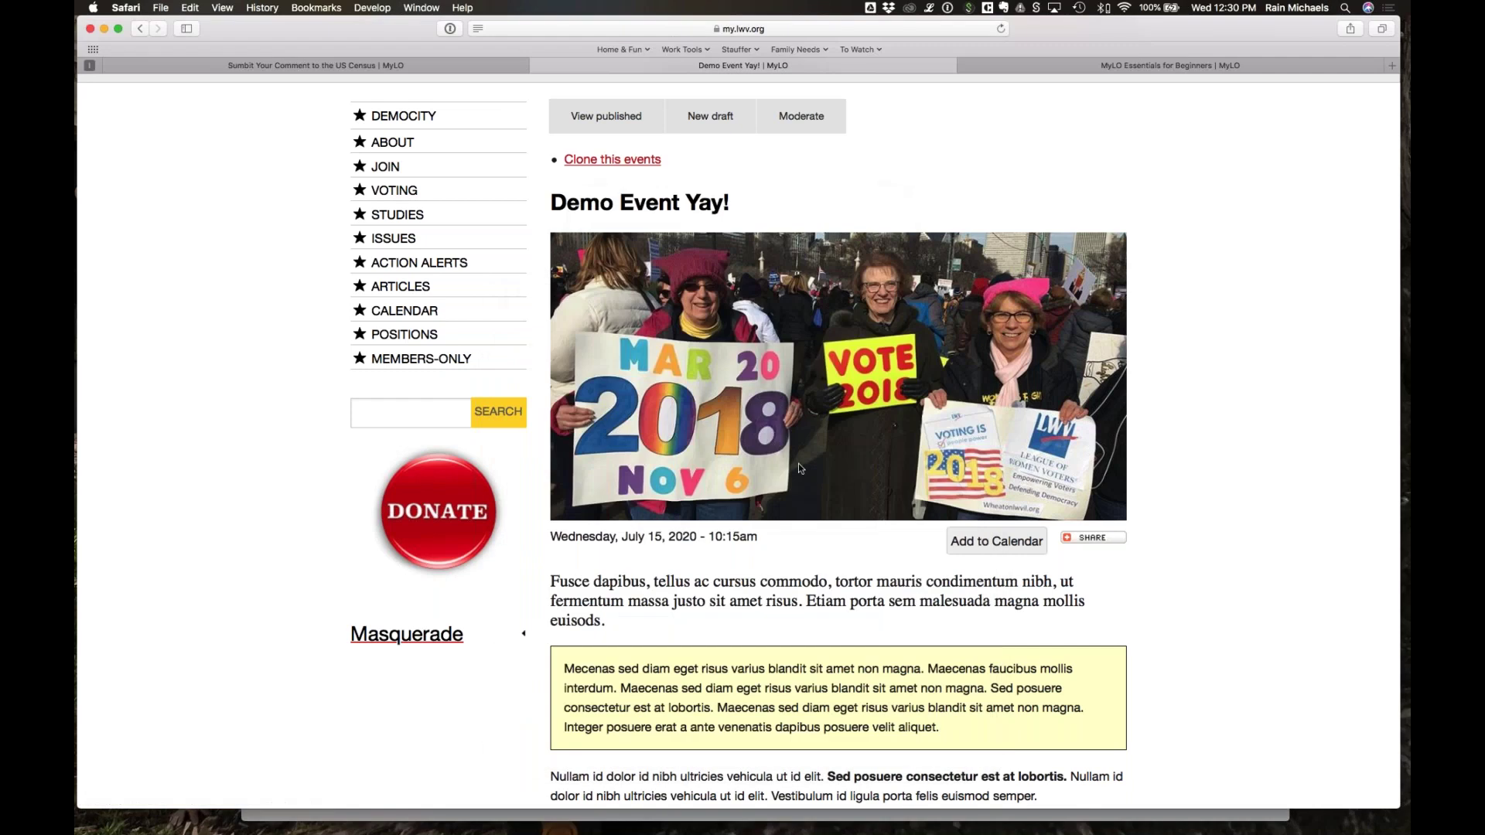
# Step: Start a new draft of the "Demo Event Yay!" event, highlight the Main Image label and examine the image thumbnail up close
pyautogui.scroll(1, 792, 597)
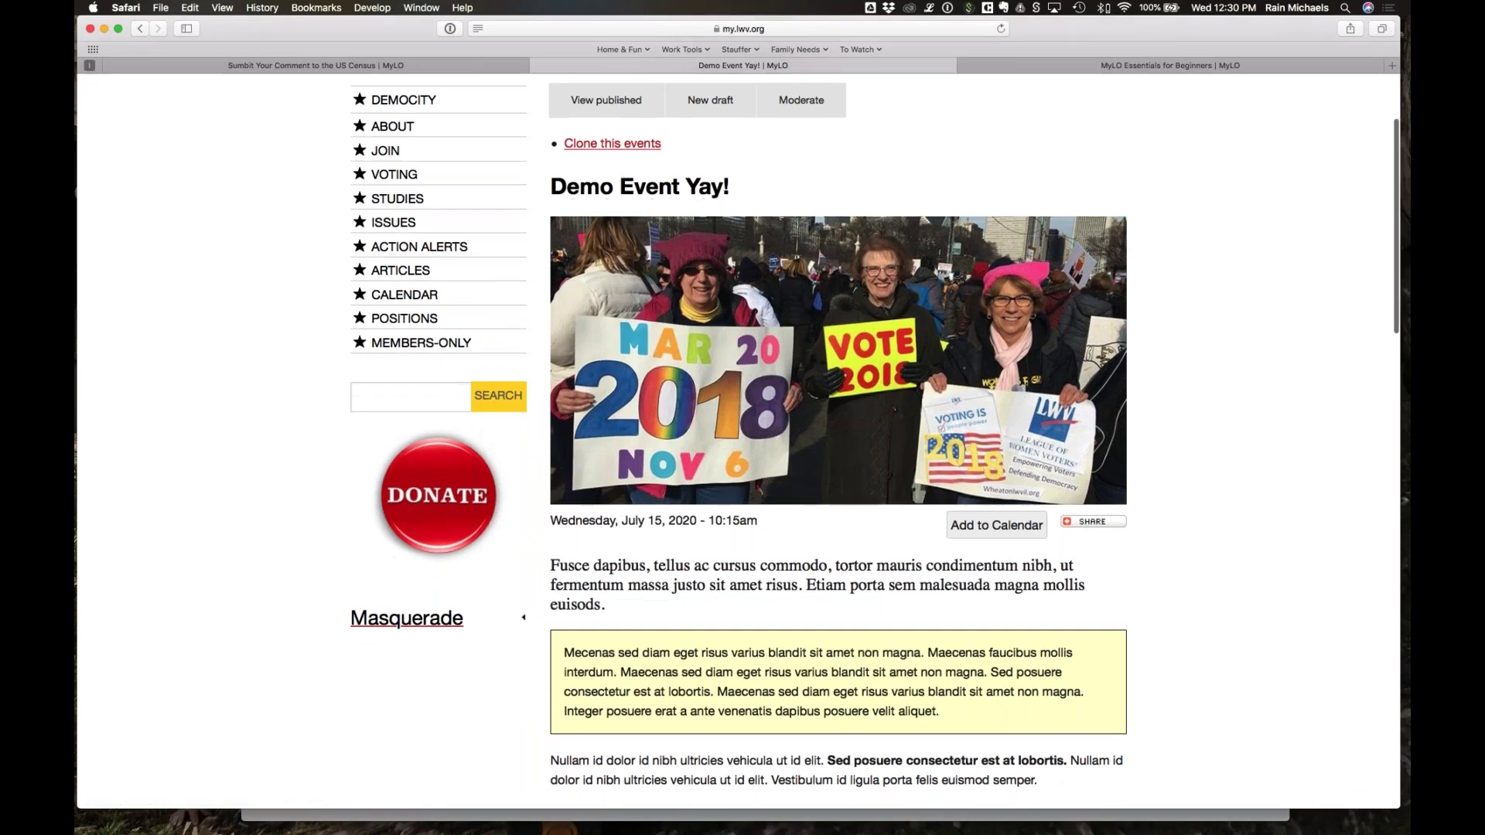
pyautogui.scroll(-4, 656, 187)
pyautogui.scroll(5, 657, 188)
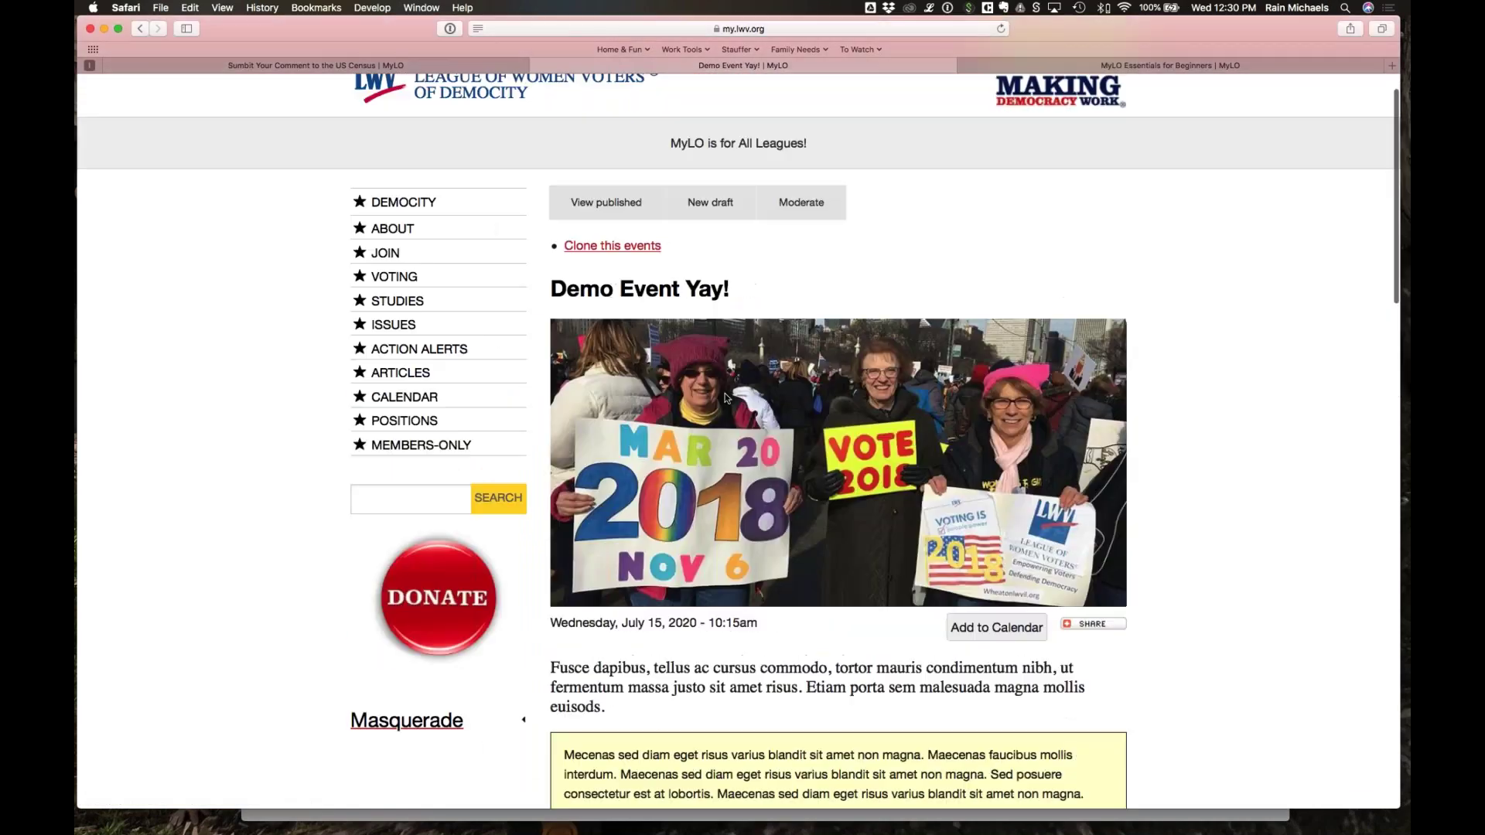
pyautogui.click(707, 206)
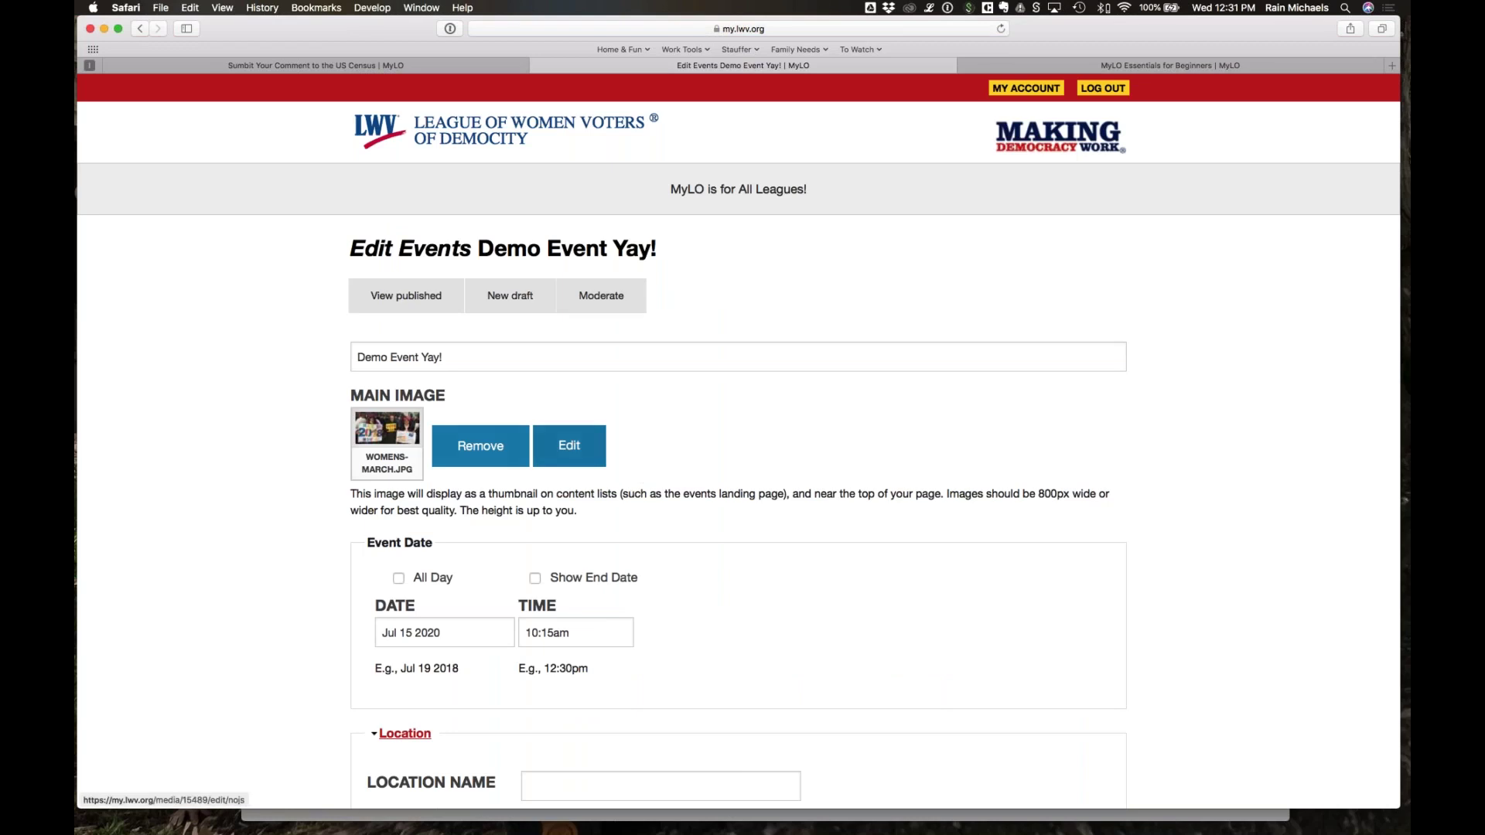
pyautogui.moveTo(348, 396); pyautogui.dragTo(451, 397)
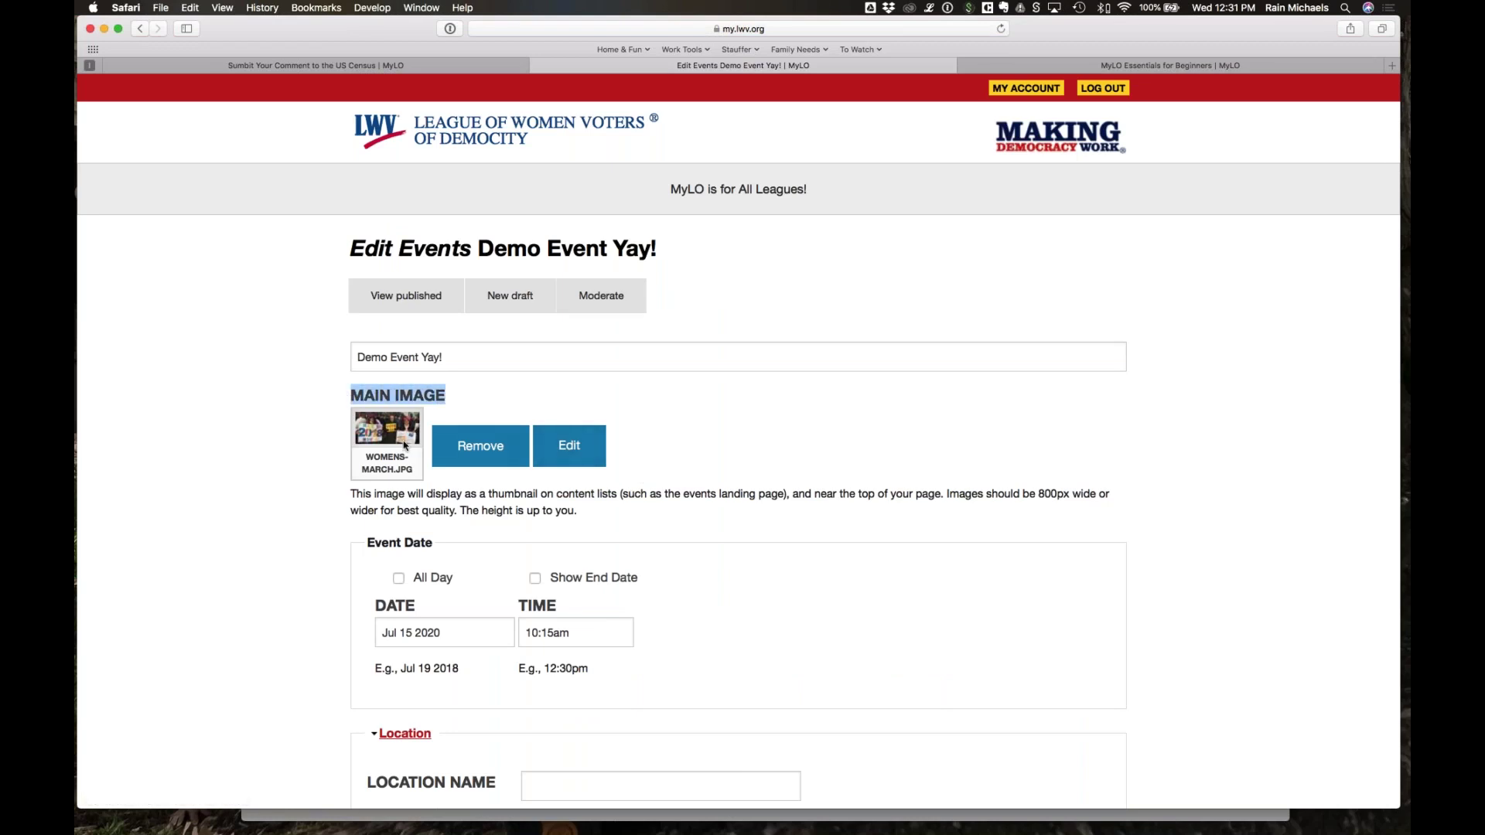
pyautogui.scroll(-1, 738, 417)
pyautogui.scroll(5, 395, 408)
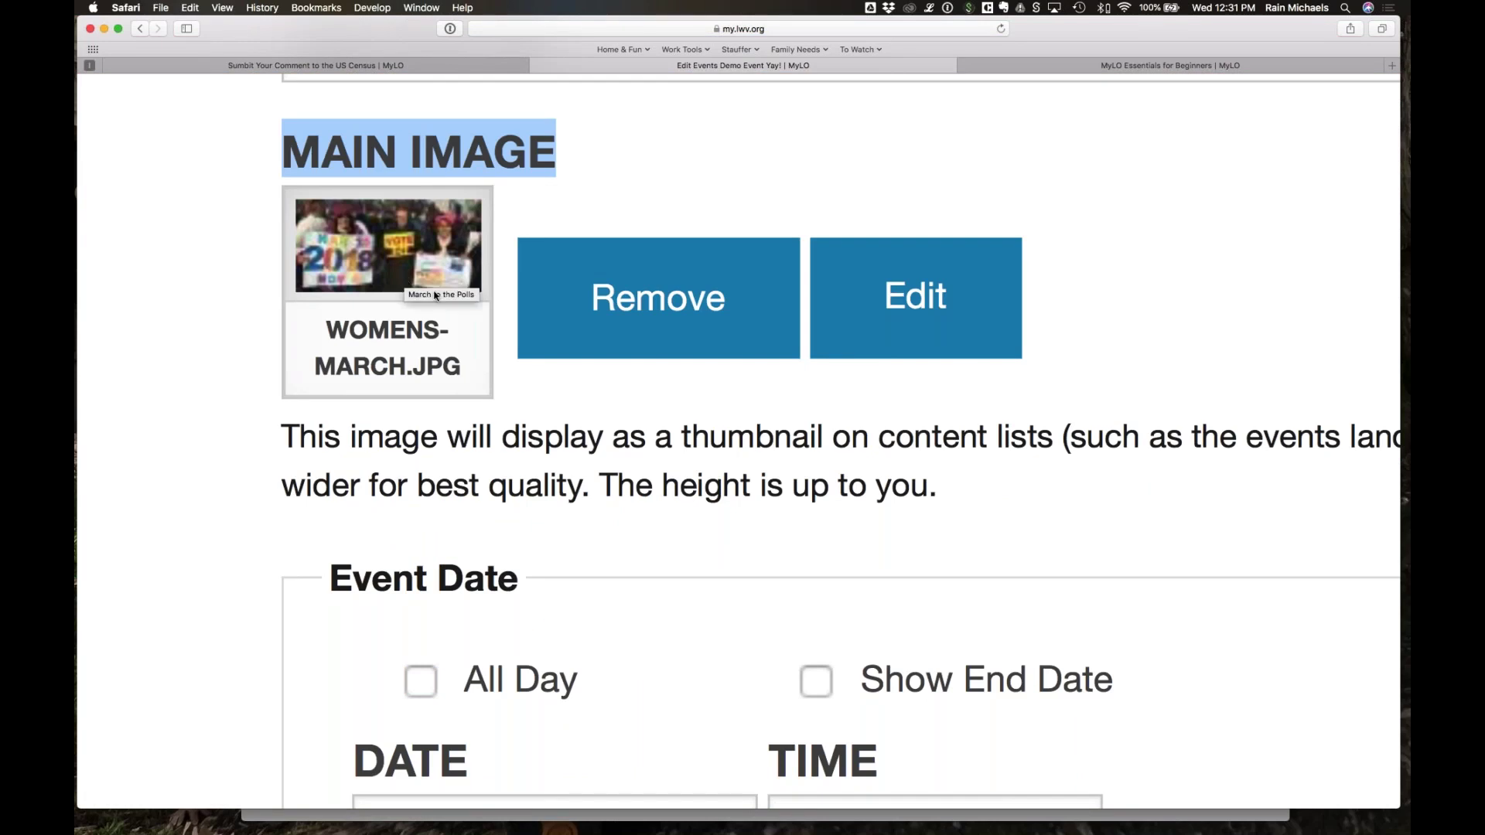
pyautogui.scroll(-5, 407, 282)
pyautogui.scroll(2, 450, 299)
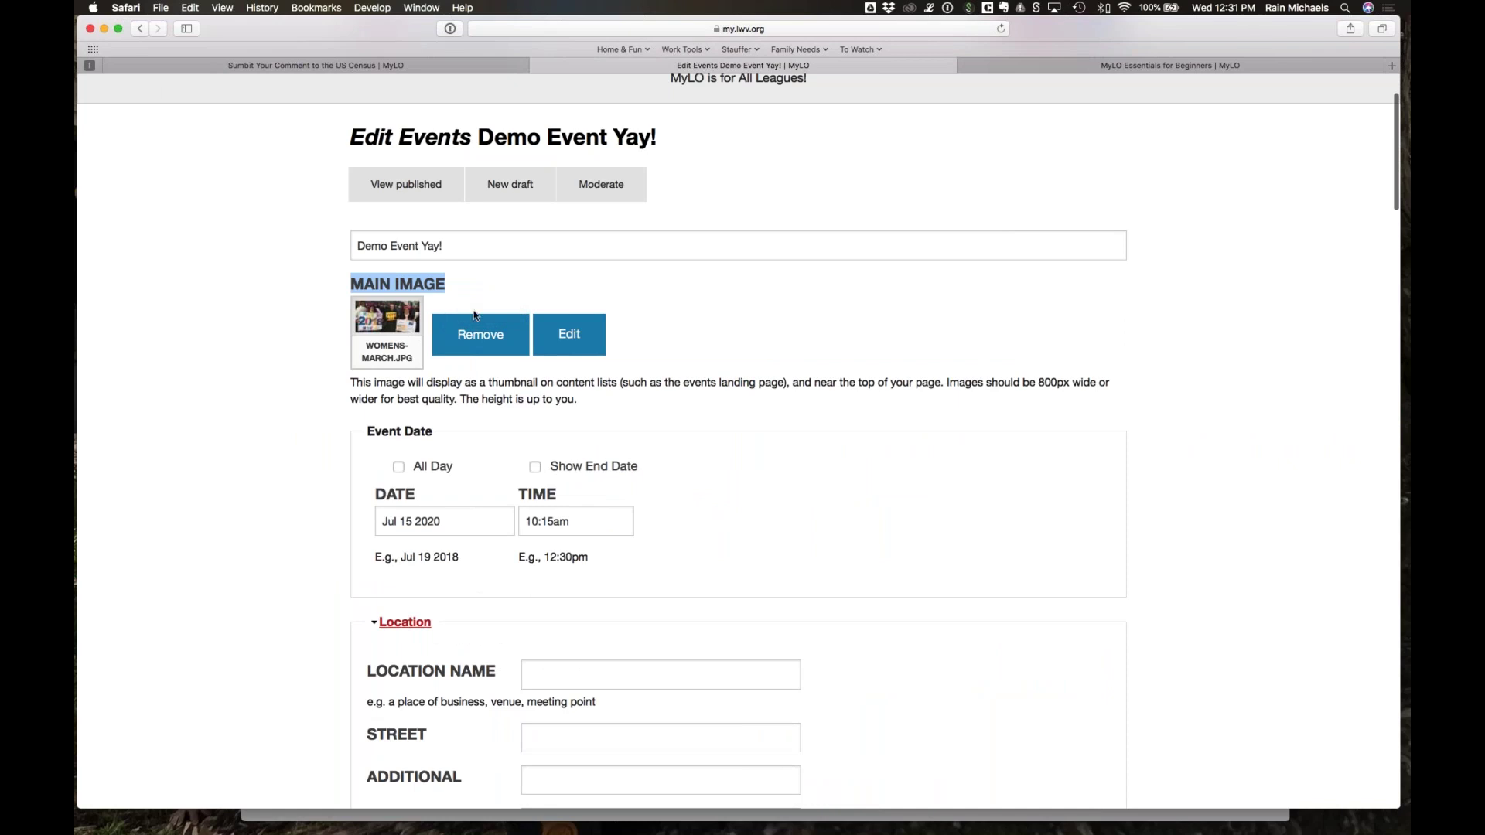
# Step: Highlight the event's title, the opening paragraph of its body text and the Body label in the draft form
pyautogui.moveTo(473, 246); pyautogui.dragTo(345, 245)
pyautogui.scroll(-7, 756, 416)
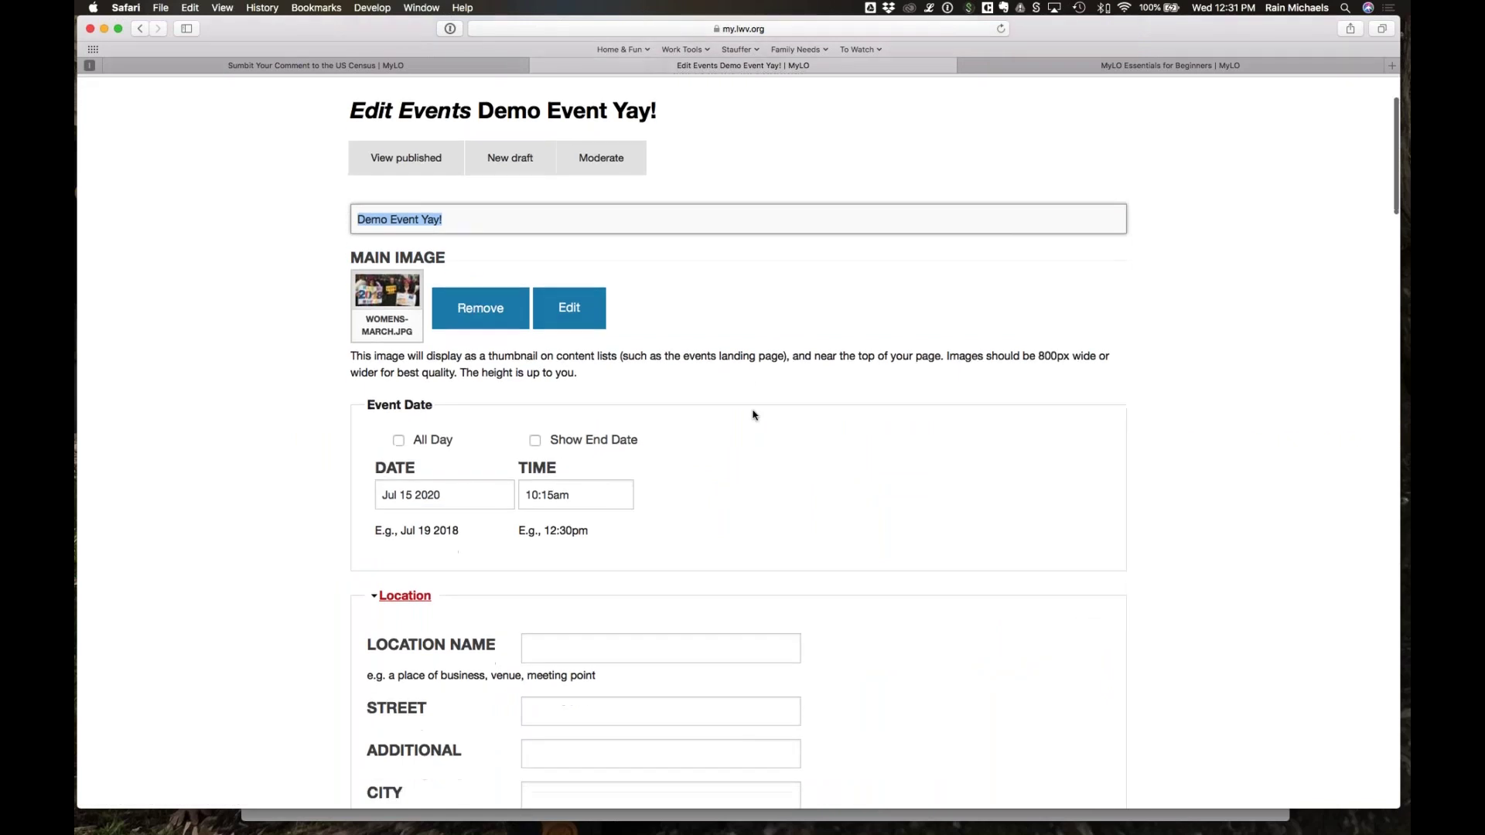
pyautogui.scroll(-3, 755, 416)
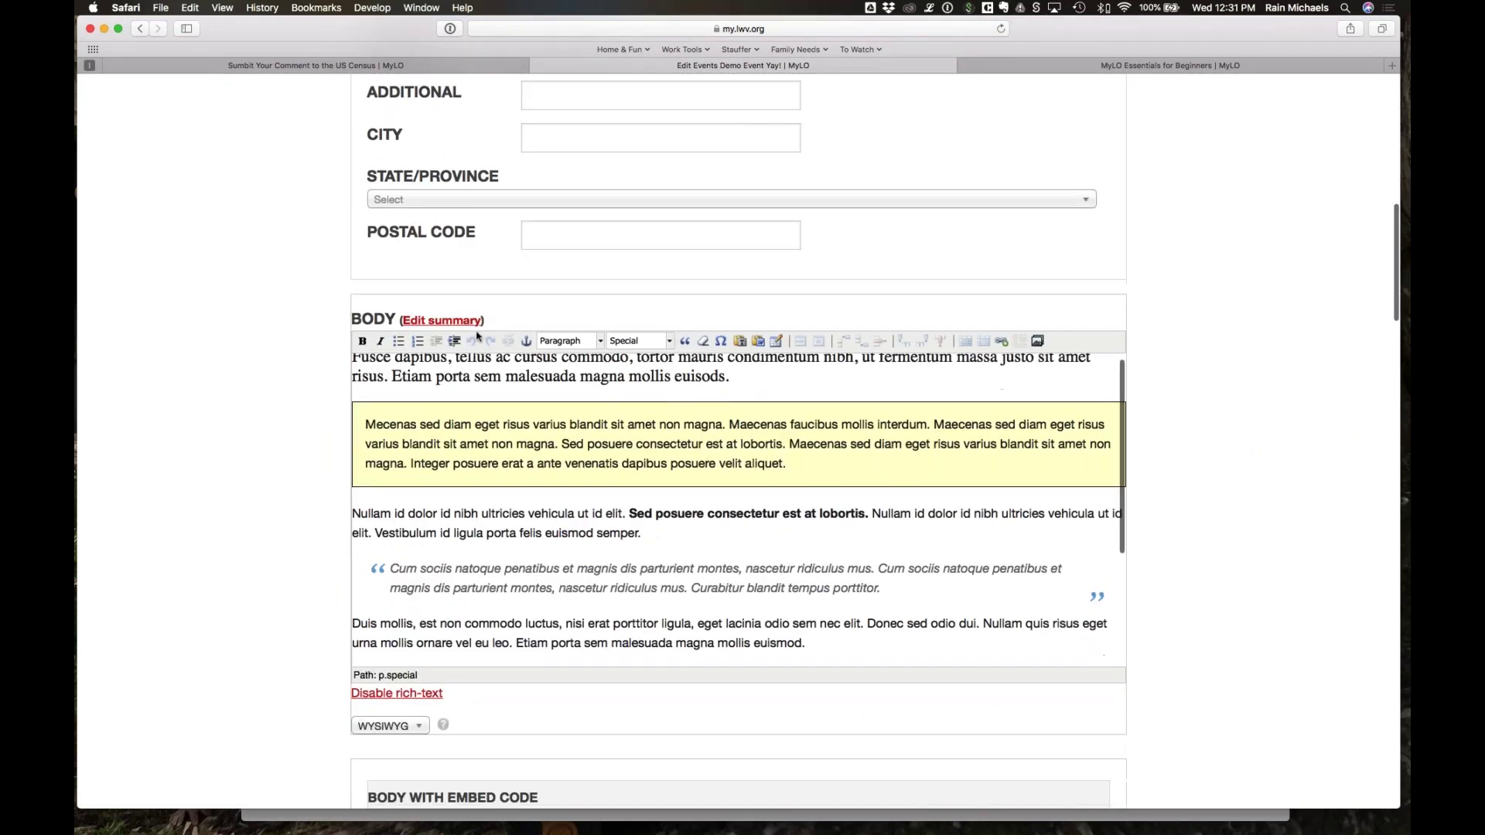
pyautogui.scroll(1, 402, 304)
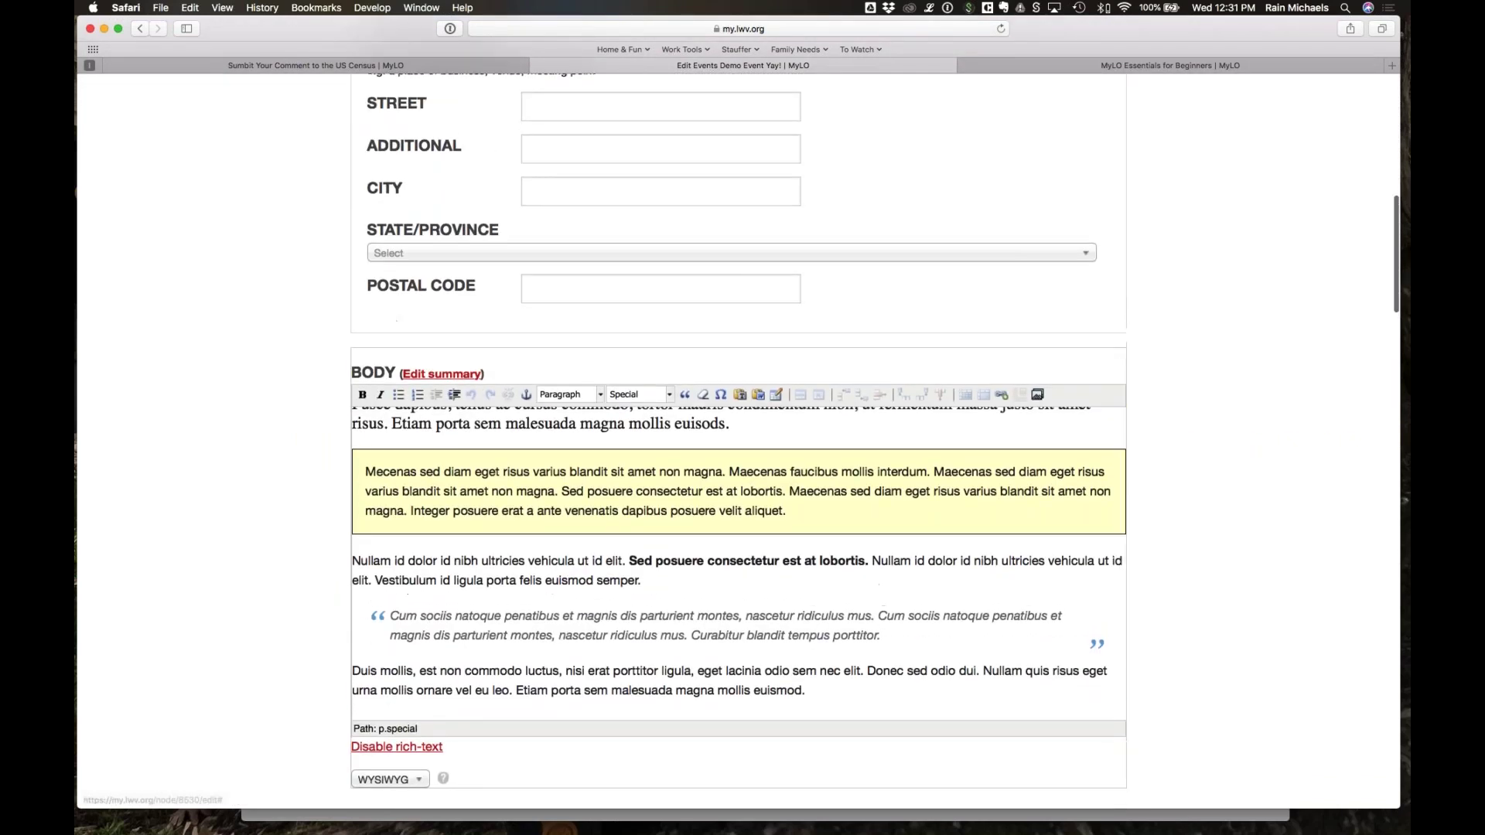
pyautogui.tripleClick(397, 435)
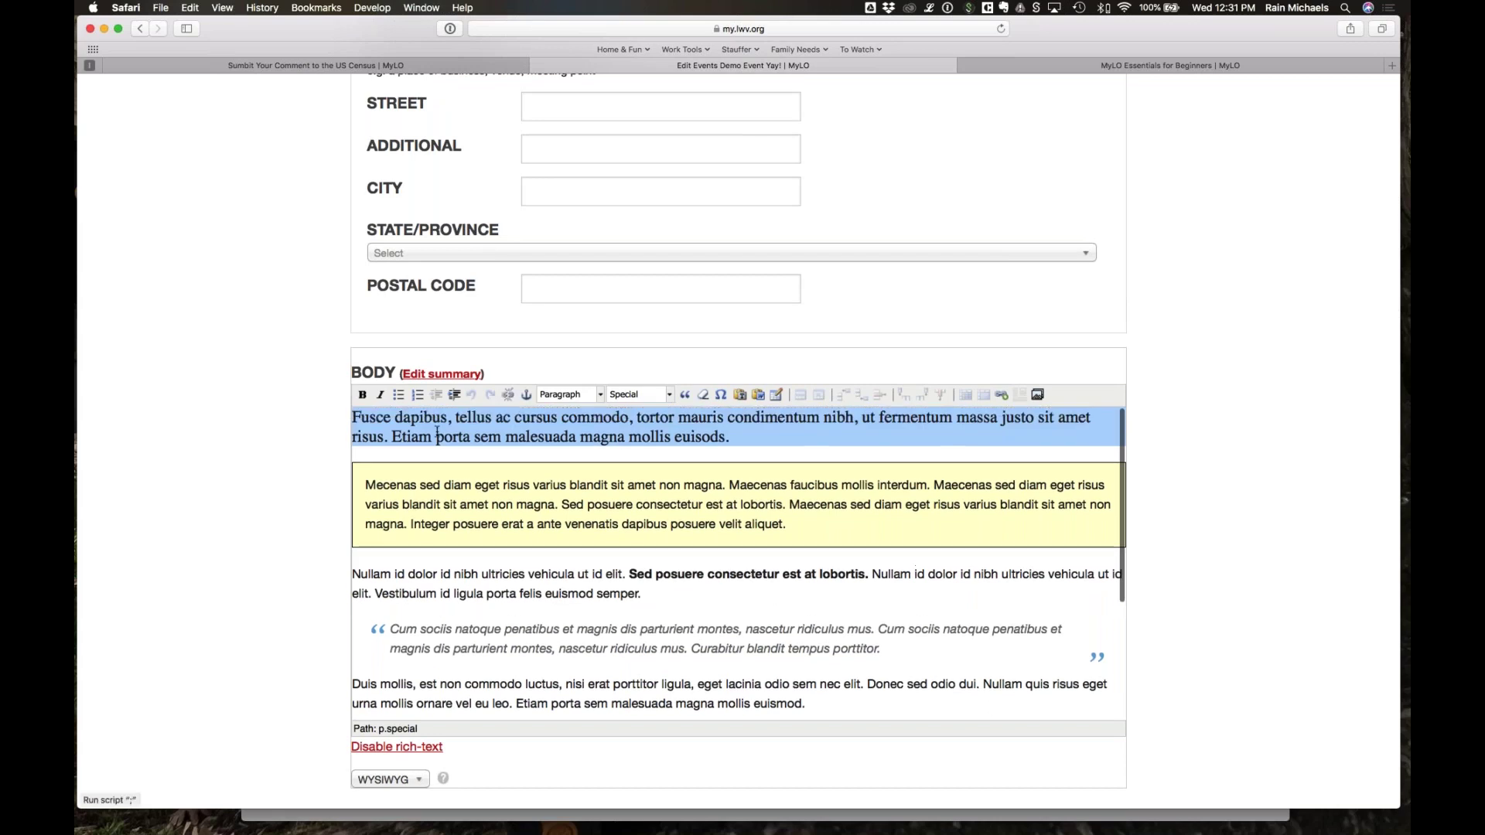
pyautogui.click(444, 437)
pyautogui.moveTo(730, 438); pyautogui.dragTo(325, 418)
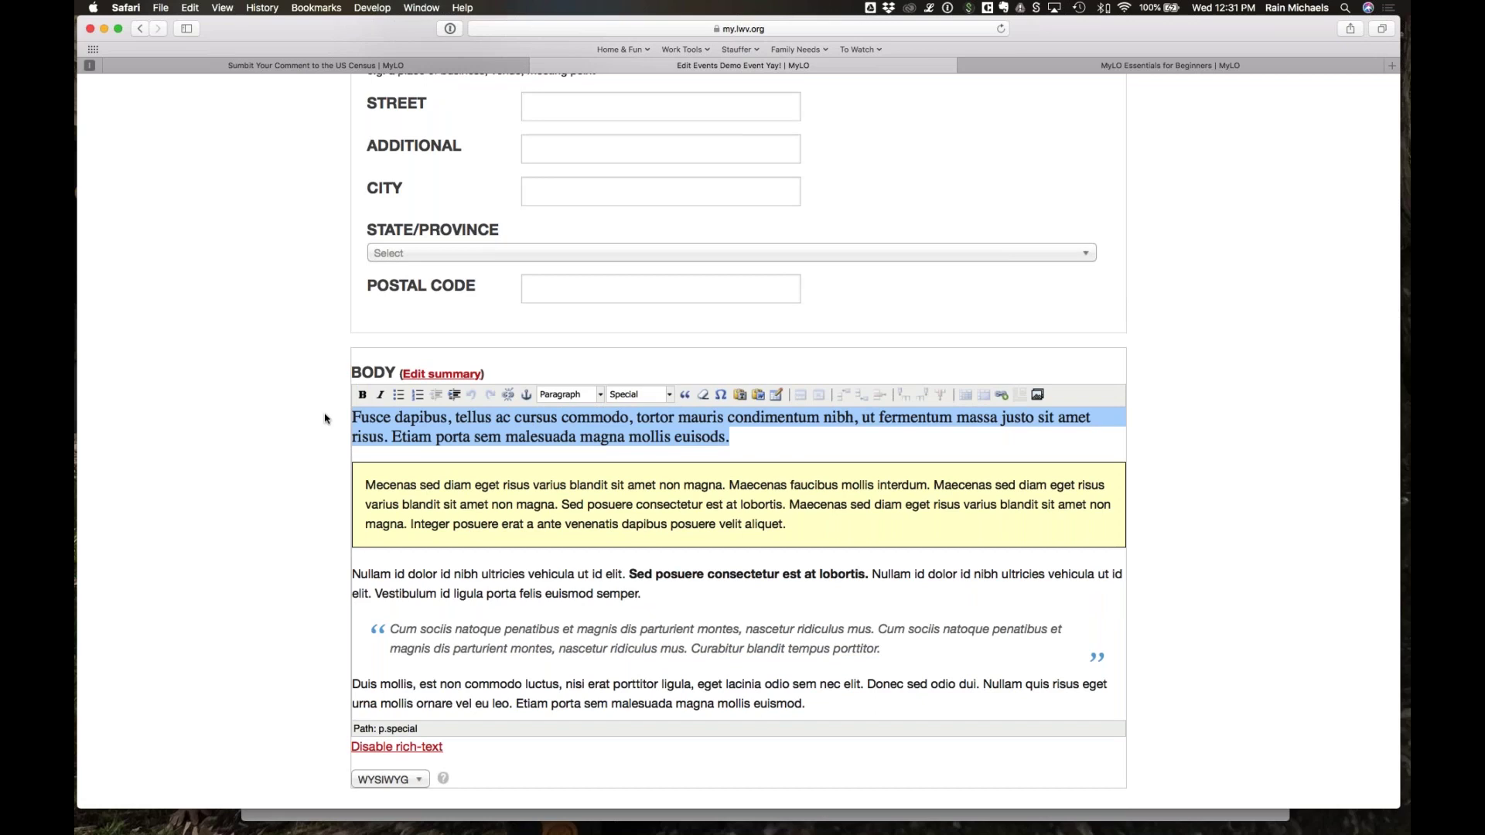
pyautogui.moveTo(345, 373); pyautogui.dragTo(413, 360)
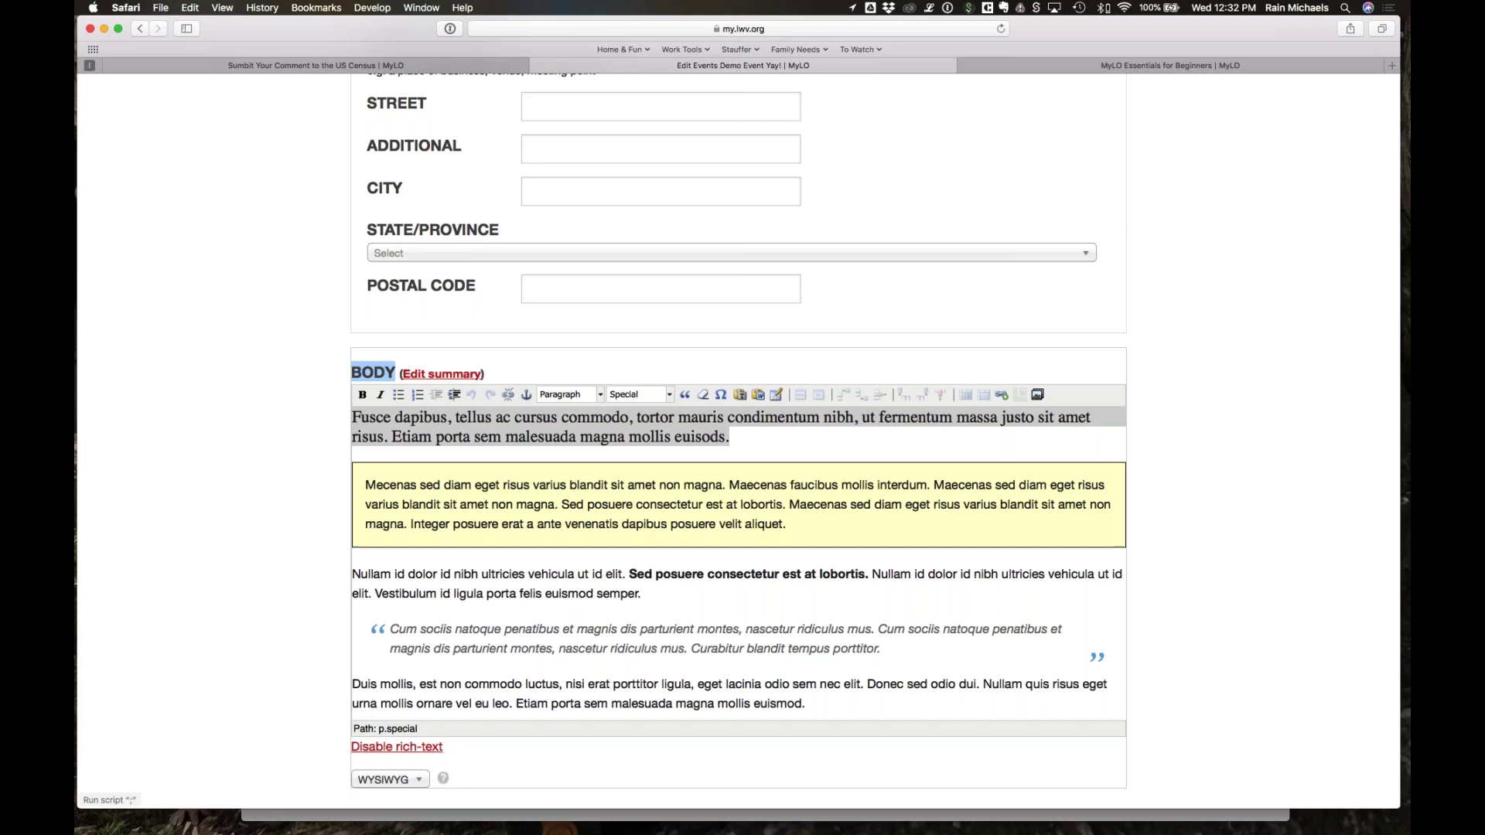
# Step: Reveal the event's summary field and fill it with a copy of the "Cum sociis natoque penatibus" quote from the body
pyautogui.click(429, 374)
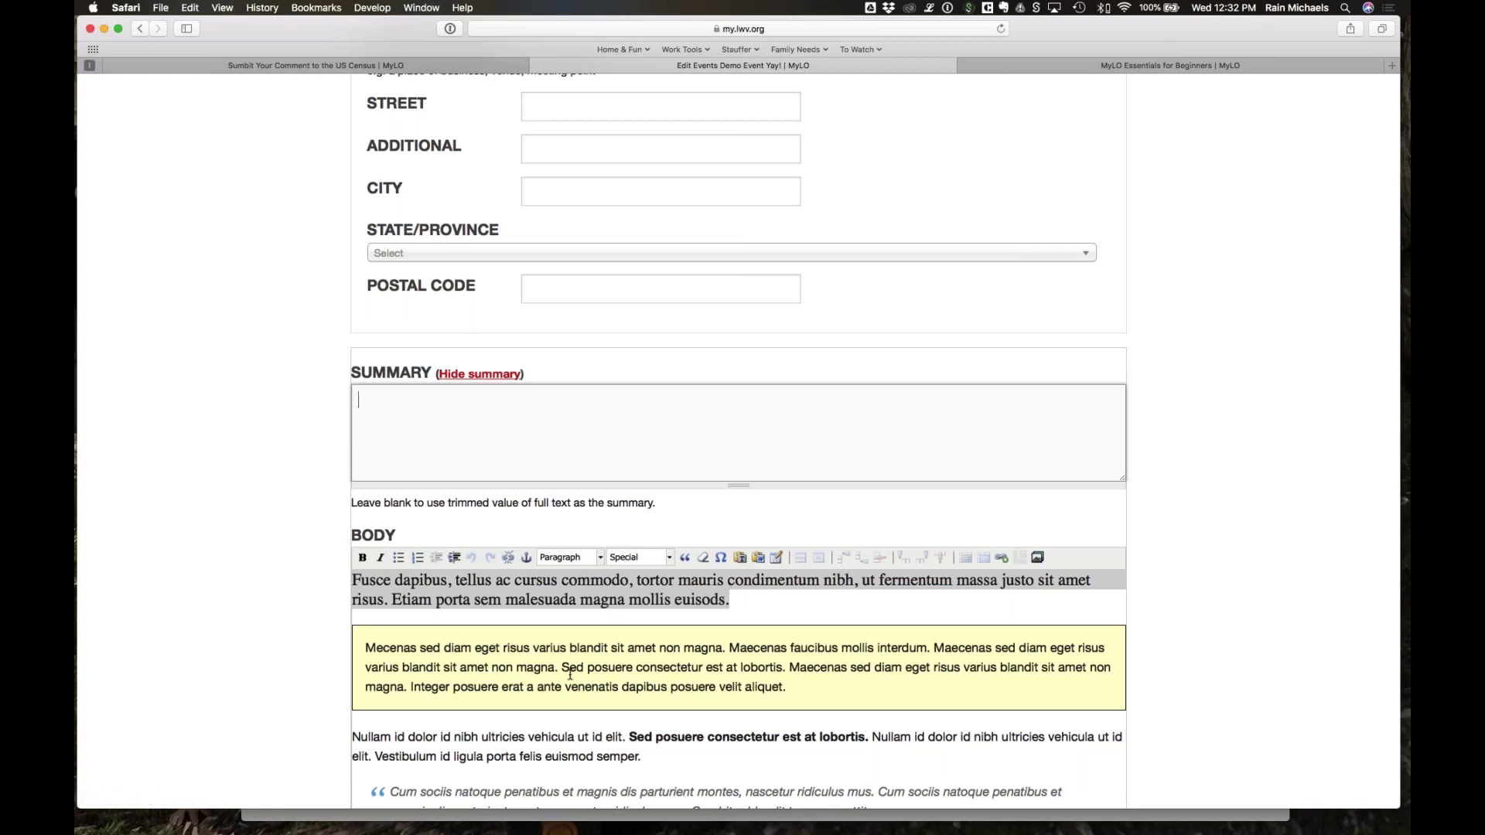
pyautogui.scroll(-5, 570, 674)
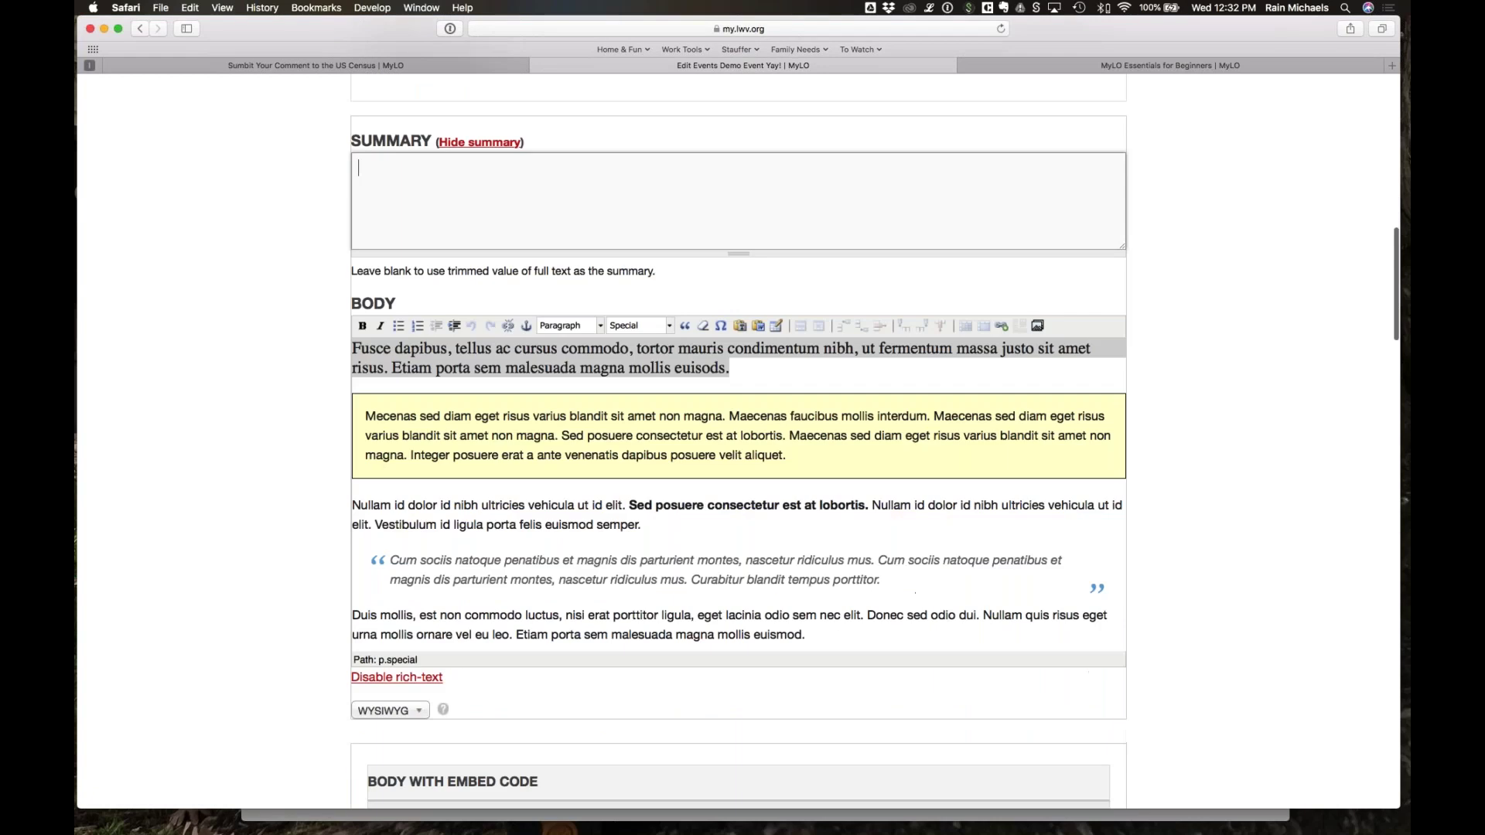
pyautogui.tripleClick(889, 580)
pyautogui.press('super+c')
pyautogui.scroll(8, 464, 541)
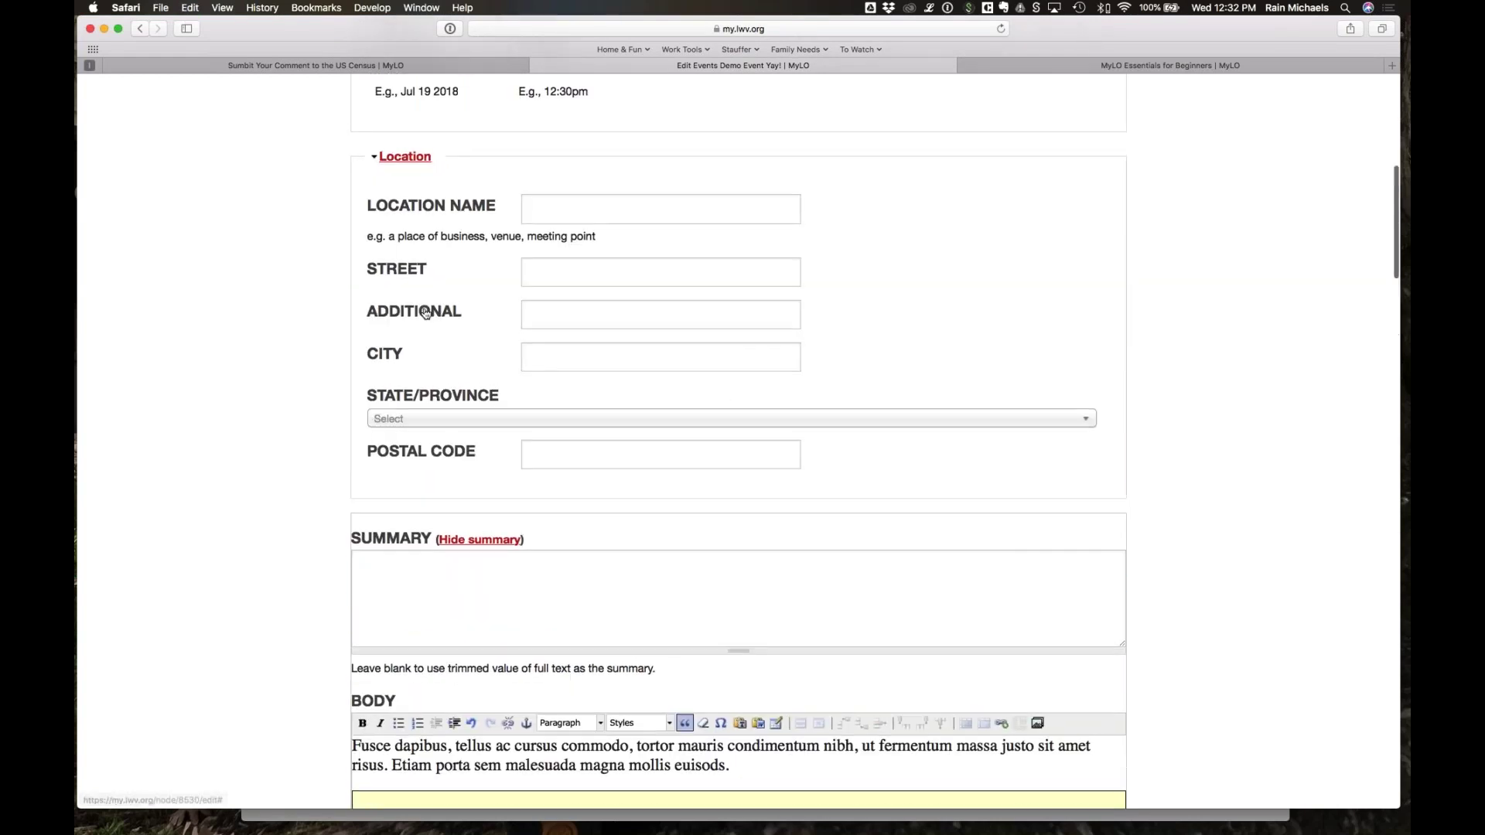
pyautogui.click(426, 589)
pyautogui.press('super+v')
# Step: Show the event's meta tag settings near the end of the draft form
pyautogui.scroll(-1, 483, 546)
pyautogui.scroll(-3, 484, 546)
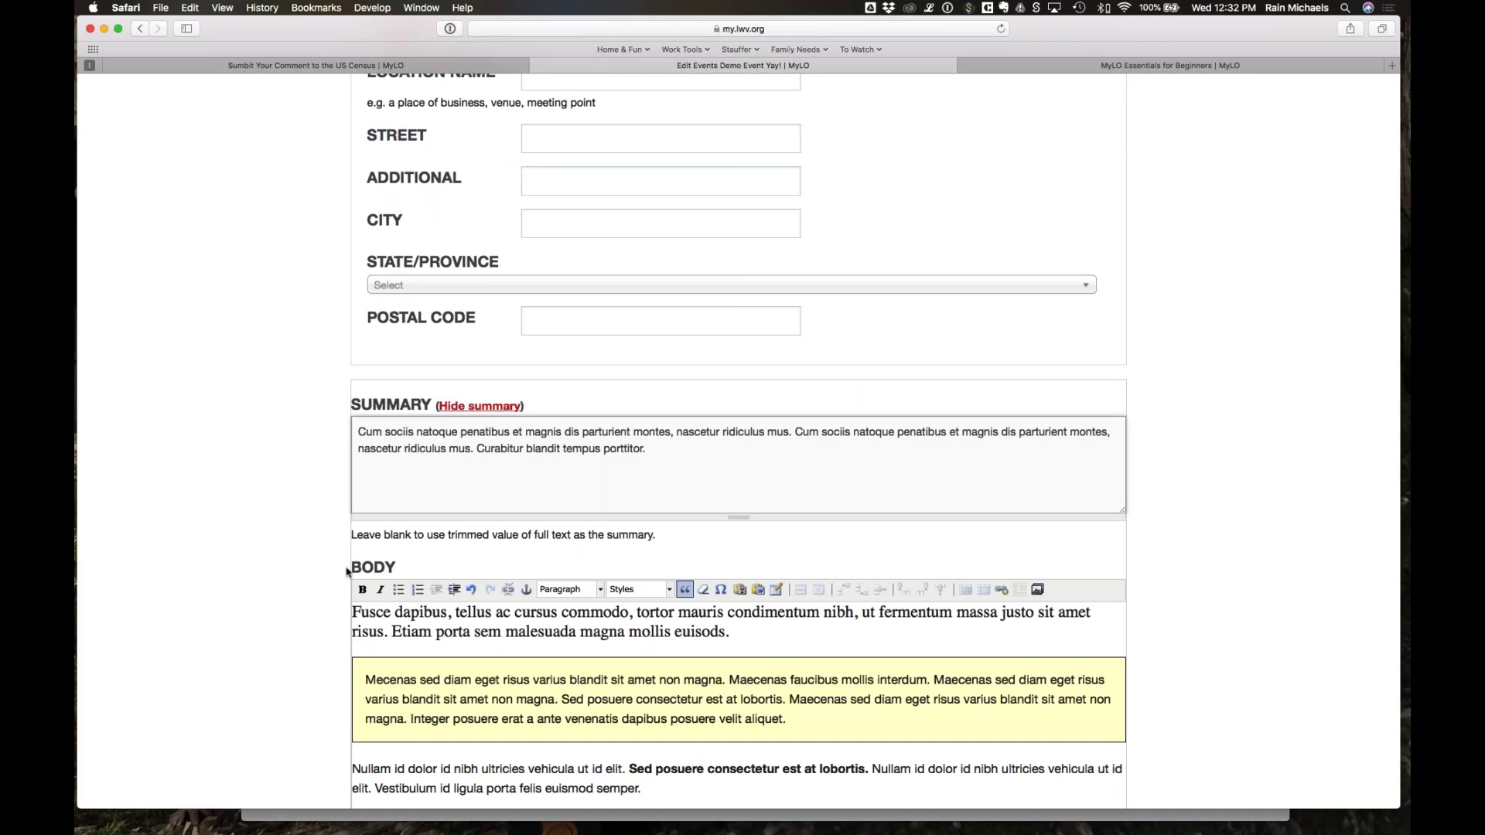
pyautogui.scroll(-5, 344, 572)
pyautogui.scroll(-15, 359, 539)
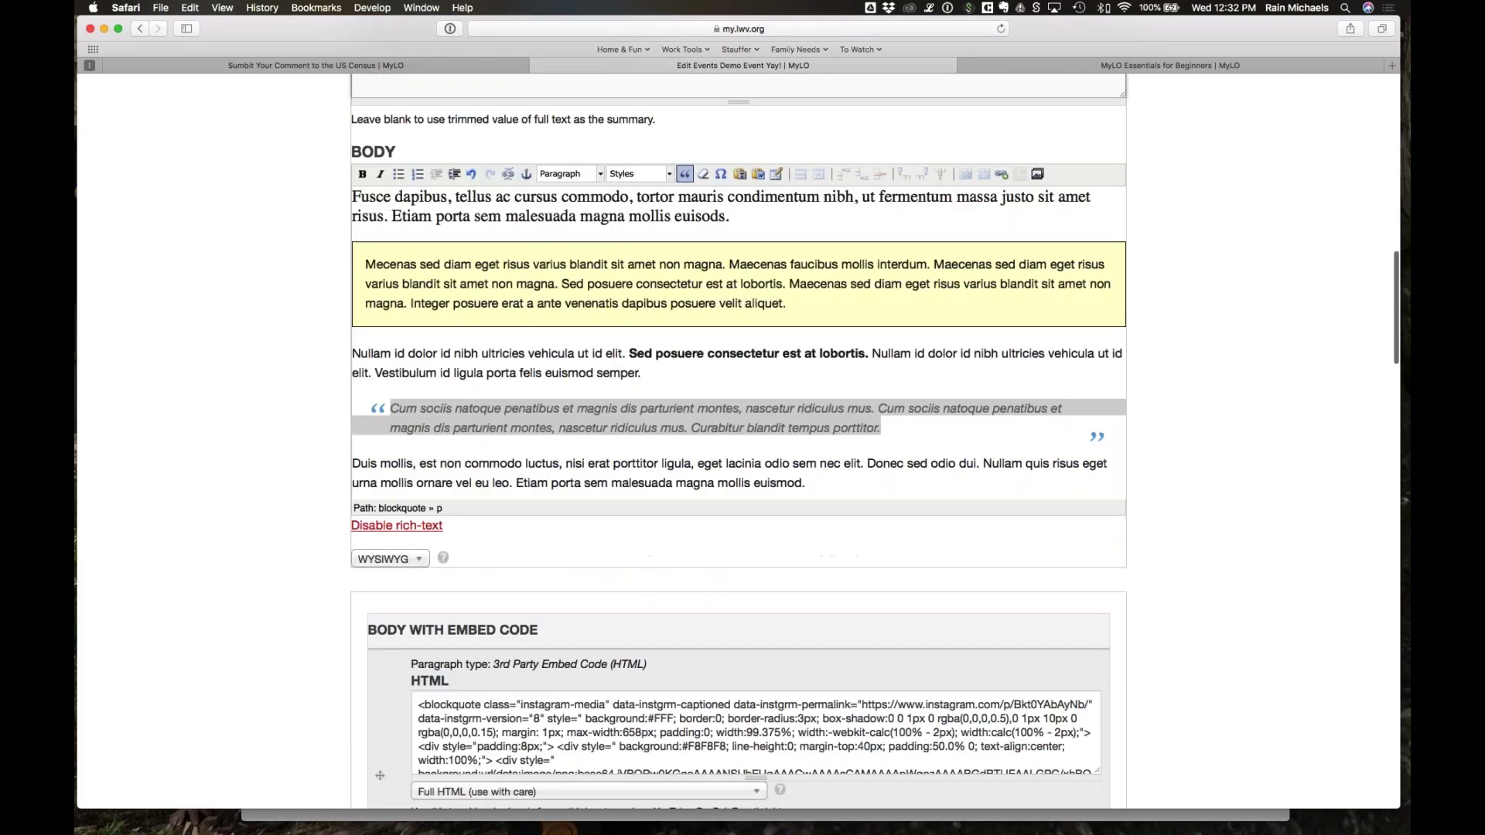
pyautogui.scroll(-20, 359, 539)
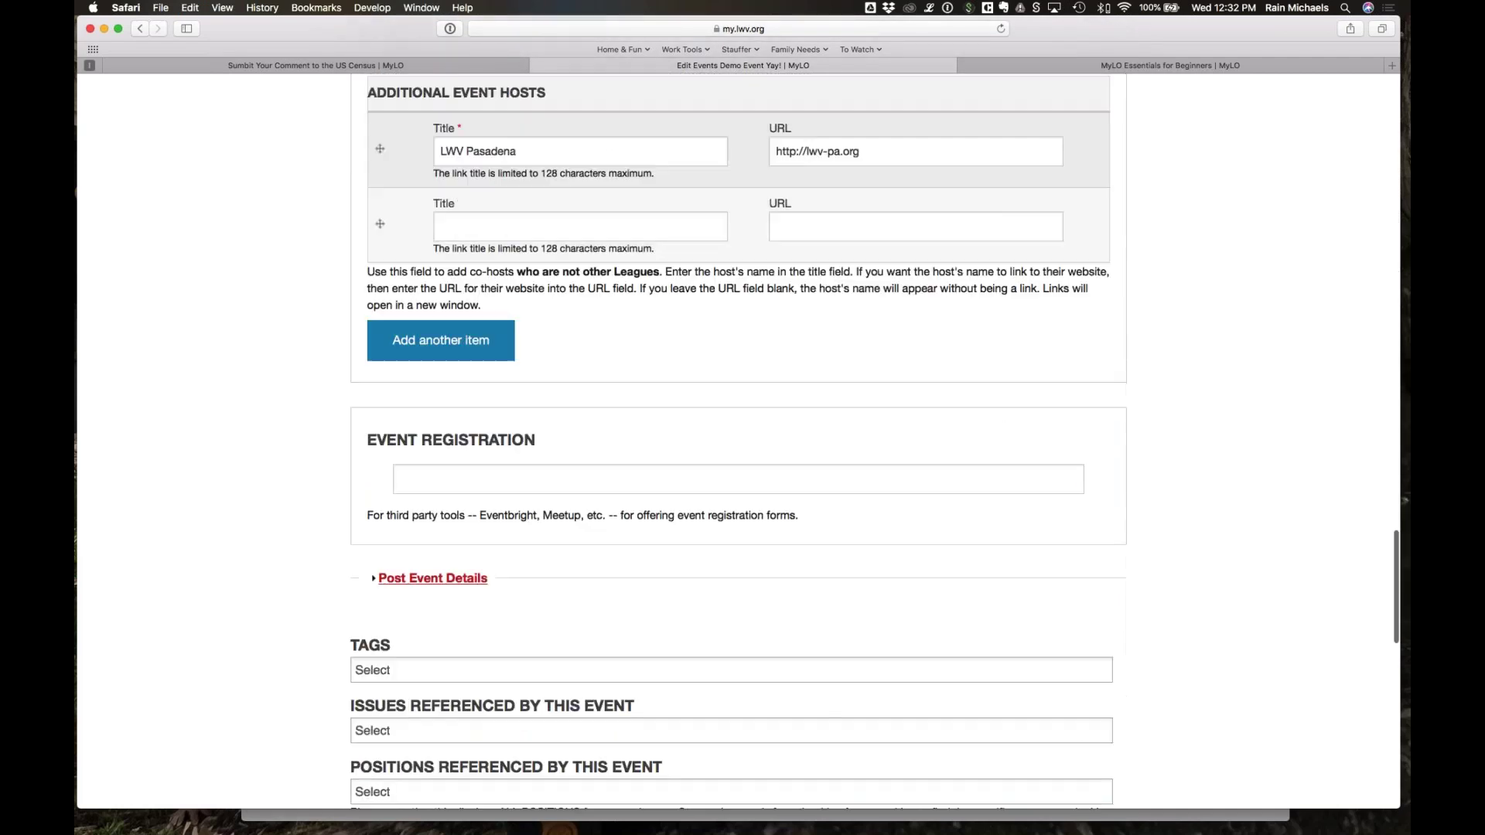
pyautogui.scroll(-5, 397, 520)
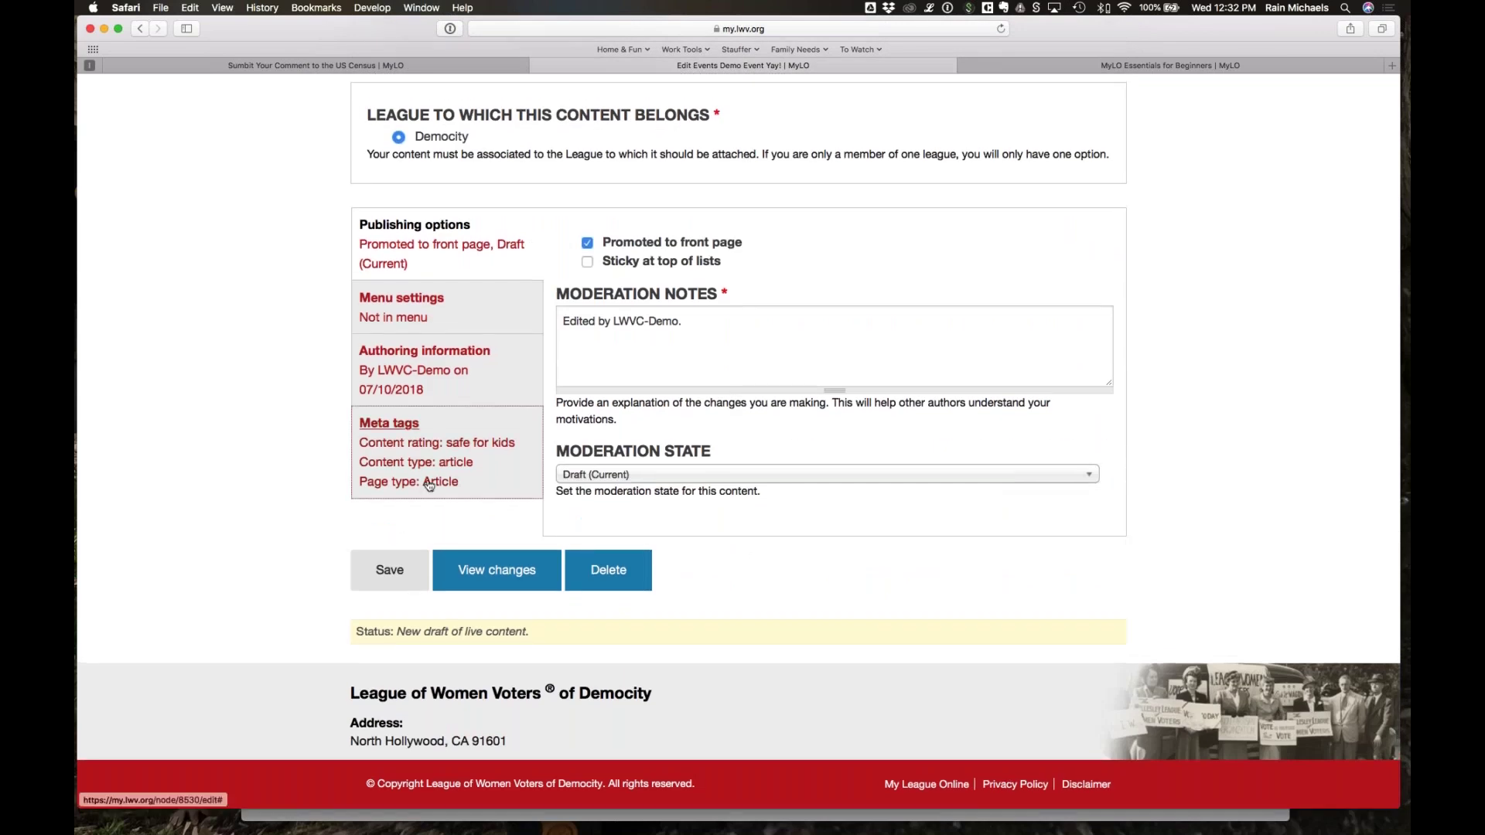
pyautogui.click(407, 431)
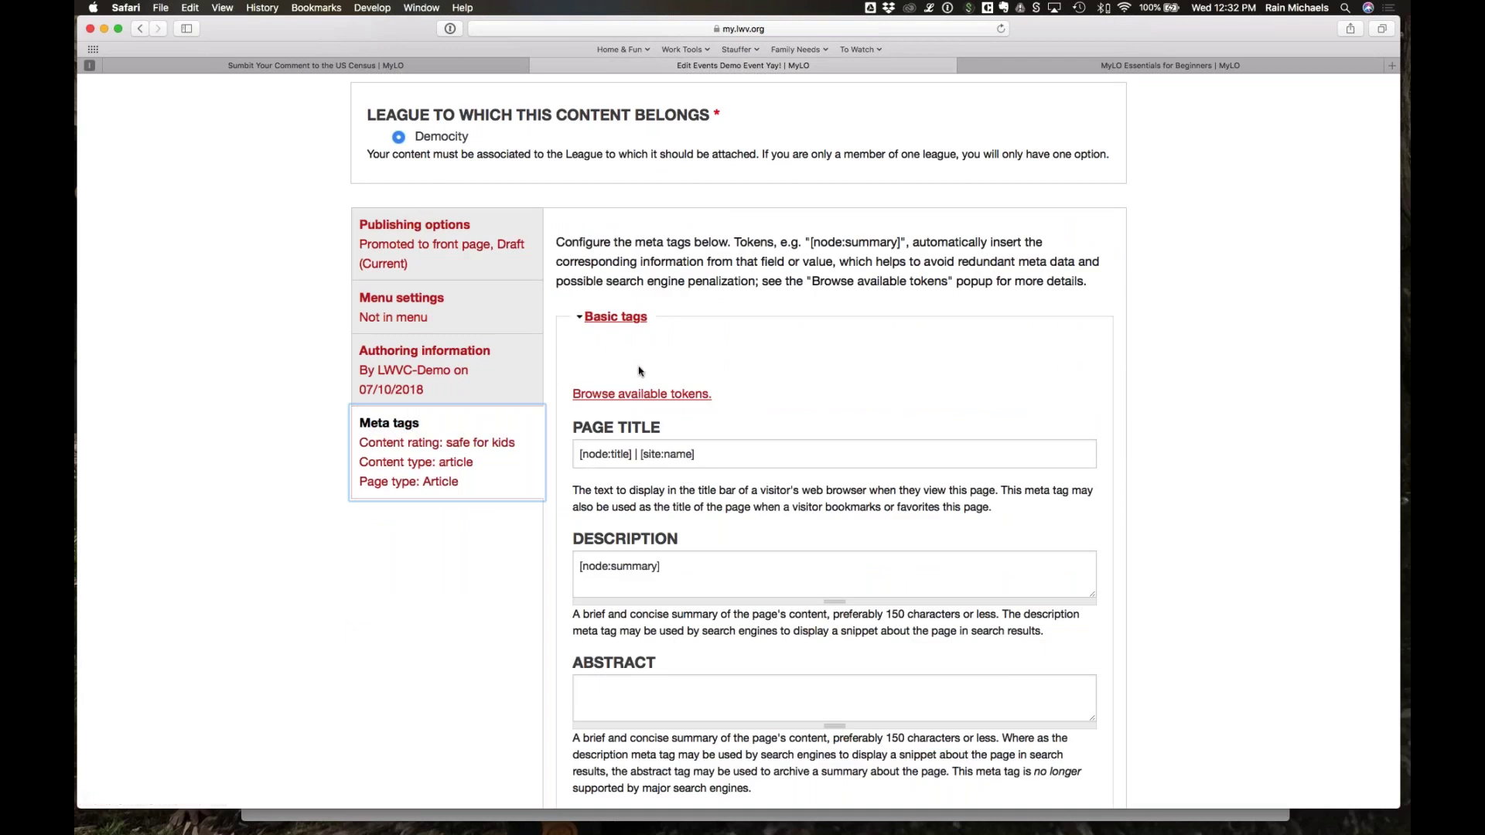
# Step: Point out the Meta tags section and highlight the Page Title pattern "[node:title] | [site:name]" under Basic tags
pyautogui.scroll(-1, 639, 371)
pyautogui.scroll(-2, 639, 371)
pyautogui.press('Tab')
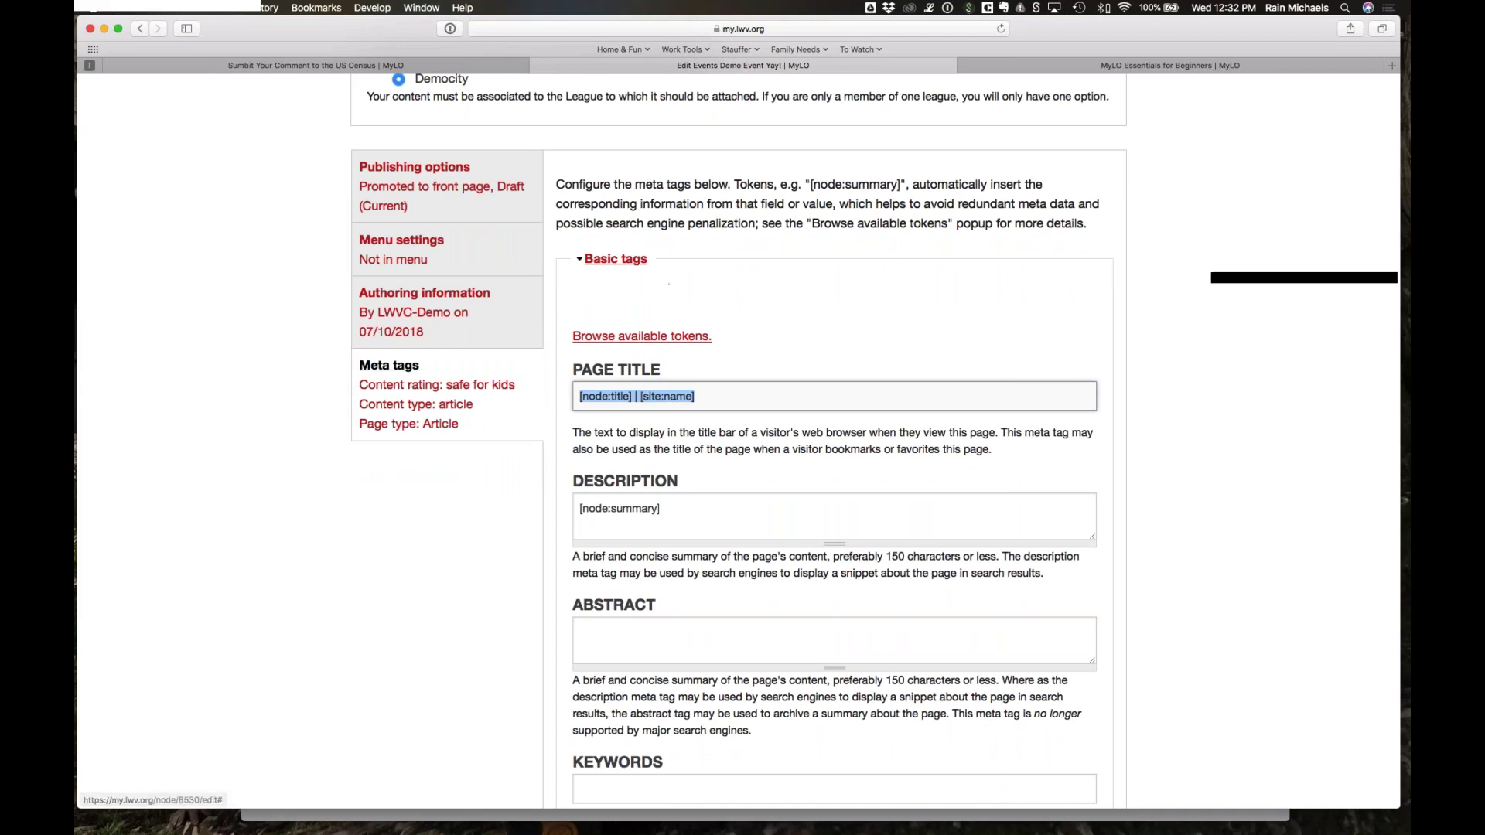
pyautogui.click(387, 365)
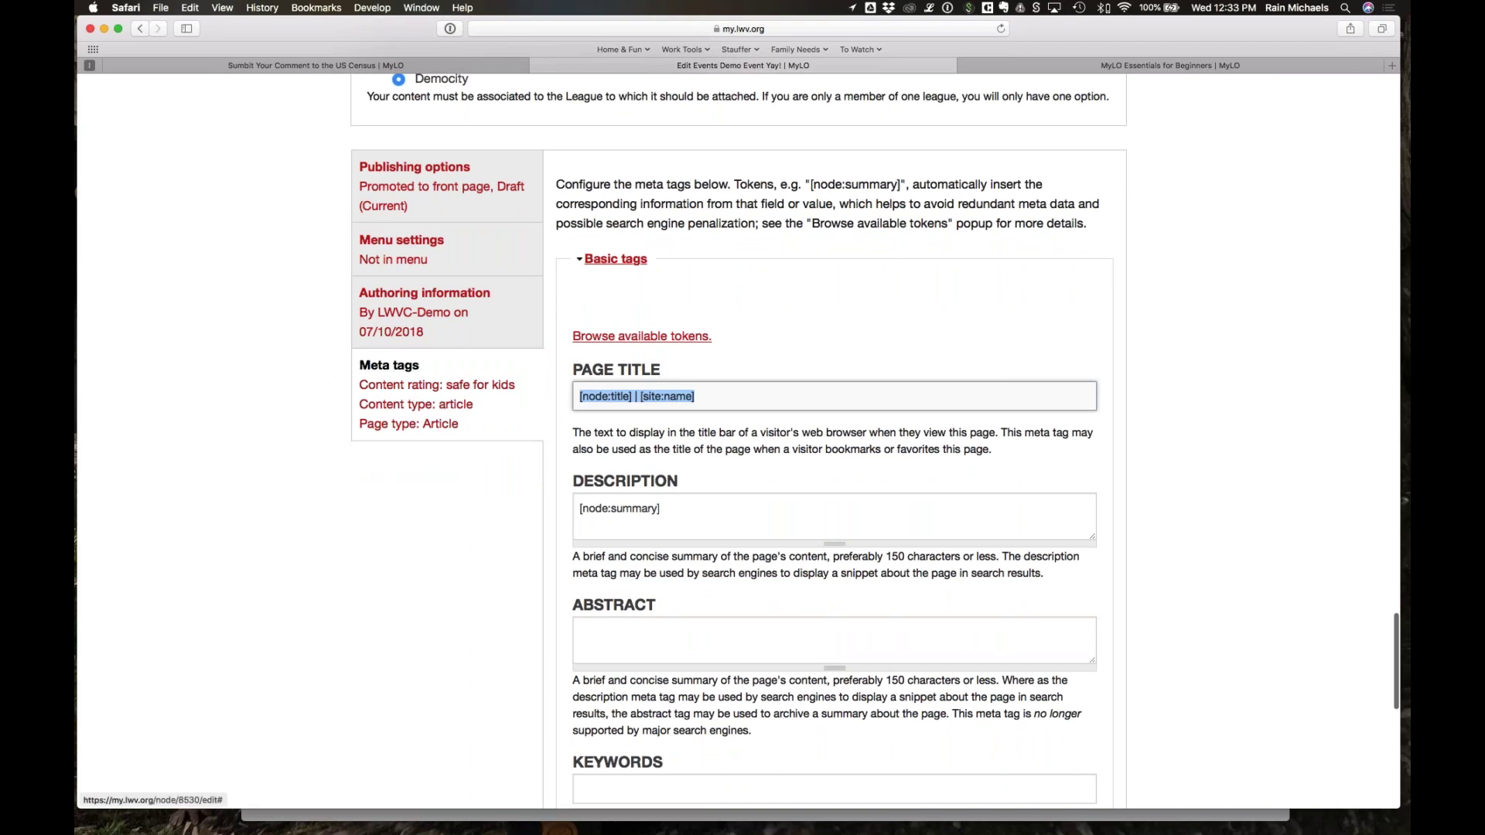
pyautogui.click(456, 370)
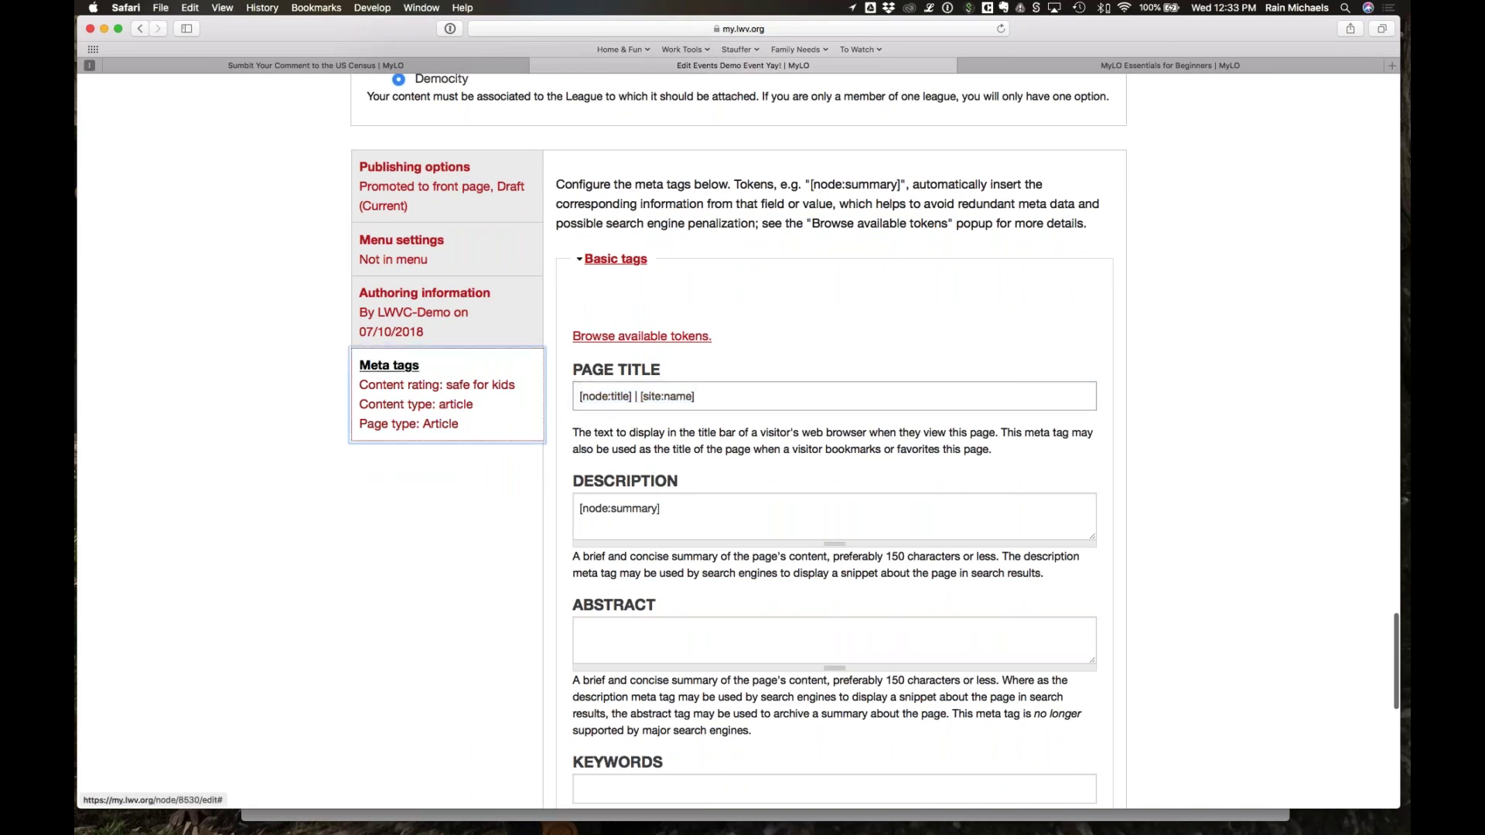
pyautogui.tripleClick(580, 396)
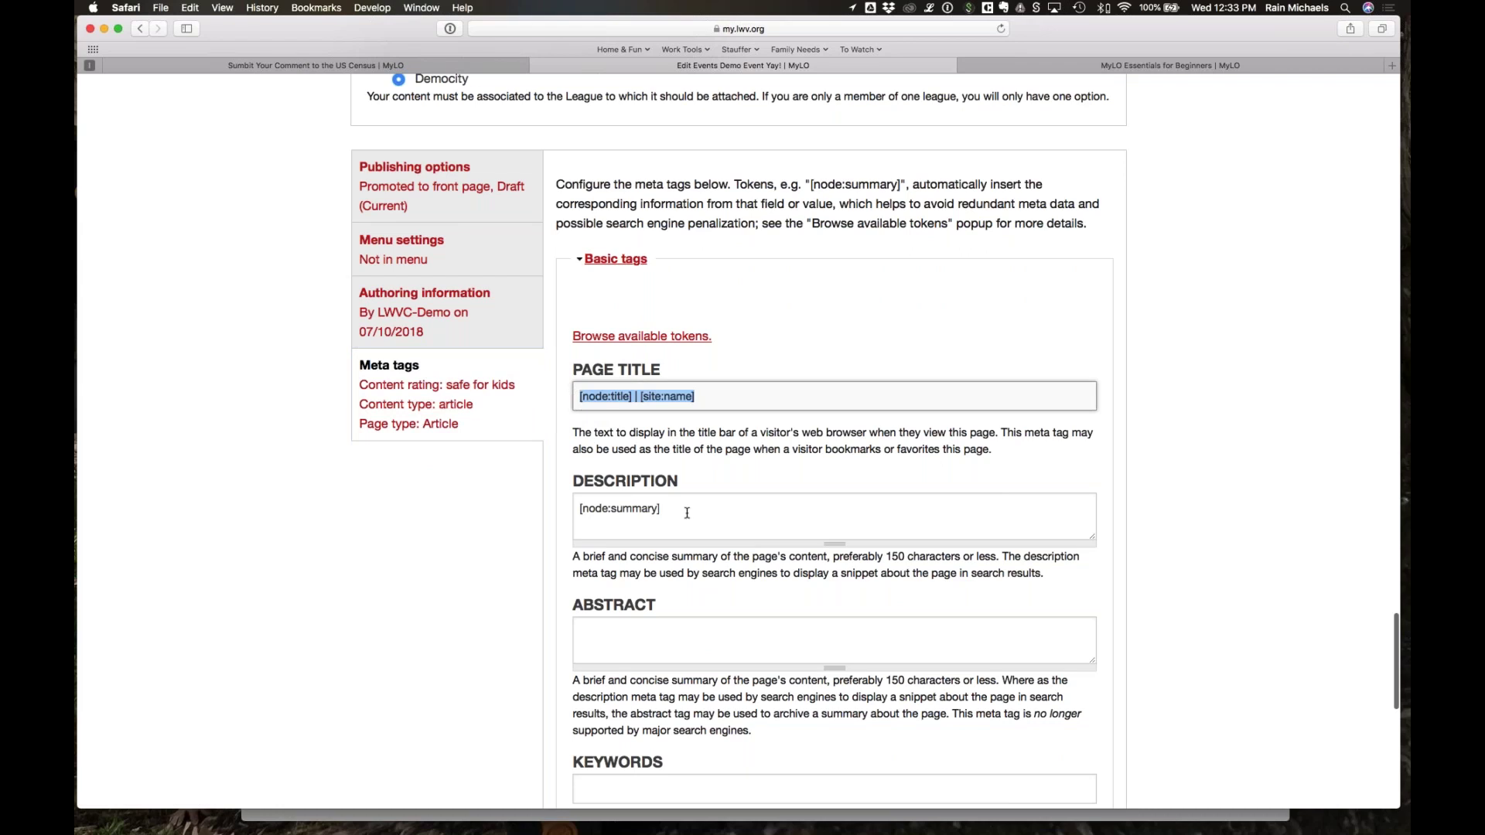
# Step: Highlight the "[node:summary]" token in the Description meta tag, single out the word "summary", and look on to the collapsed tag groups
pyautogui.click(655, 509)
pyautogui.tripleClick(656, 508)
pyautogui.scroll(-1, 656, 509)
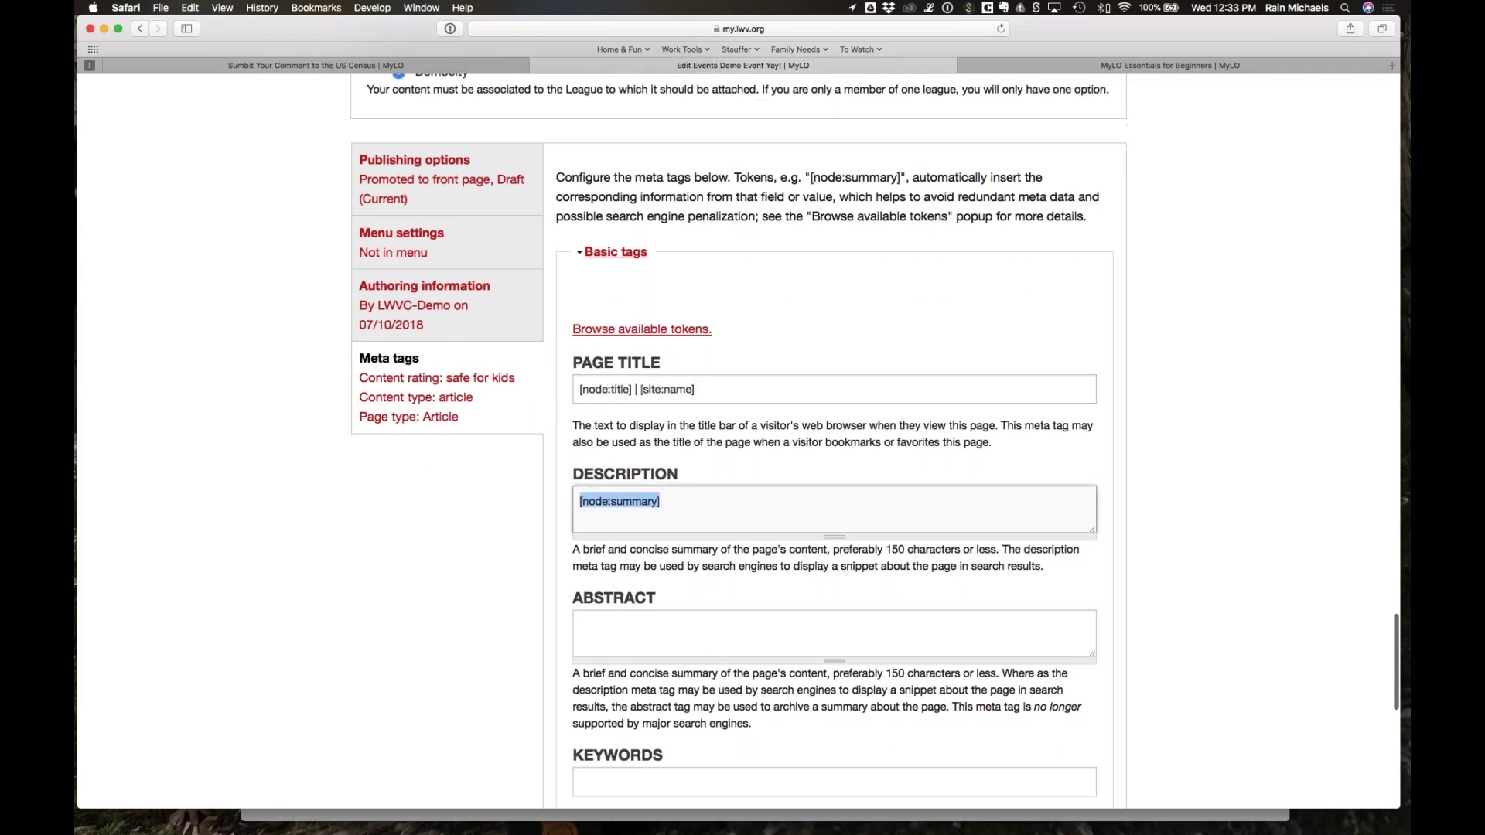
pyautogui.scroll(-3, 656, 480)
pyautogui.doubleClick(634, 444)
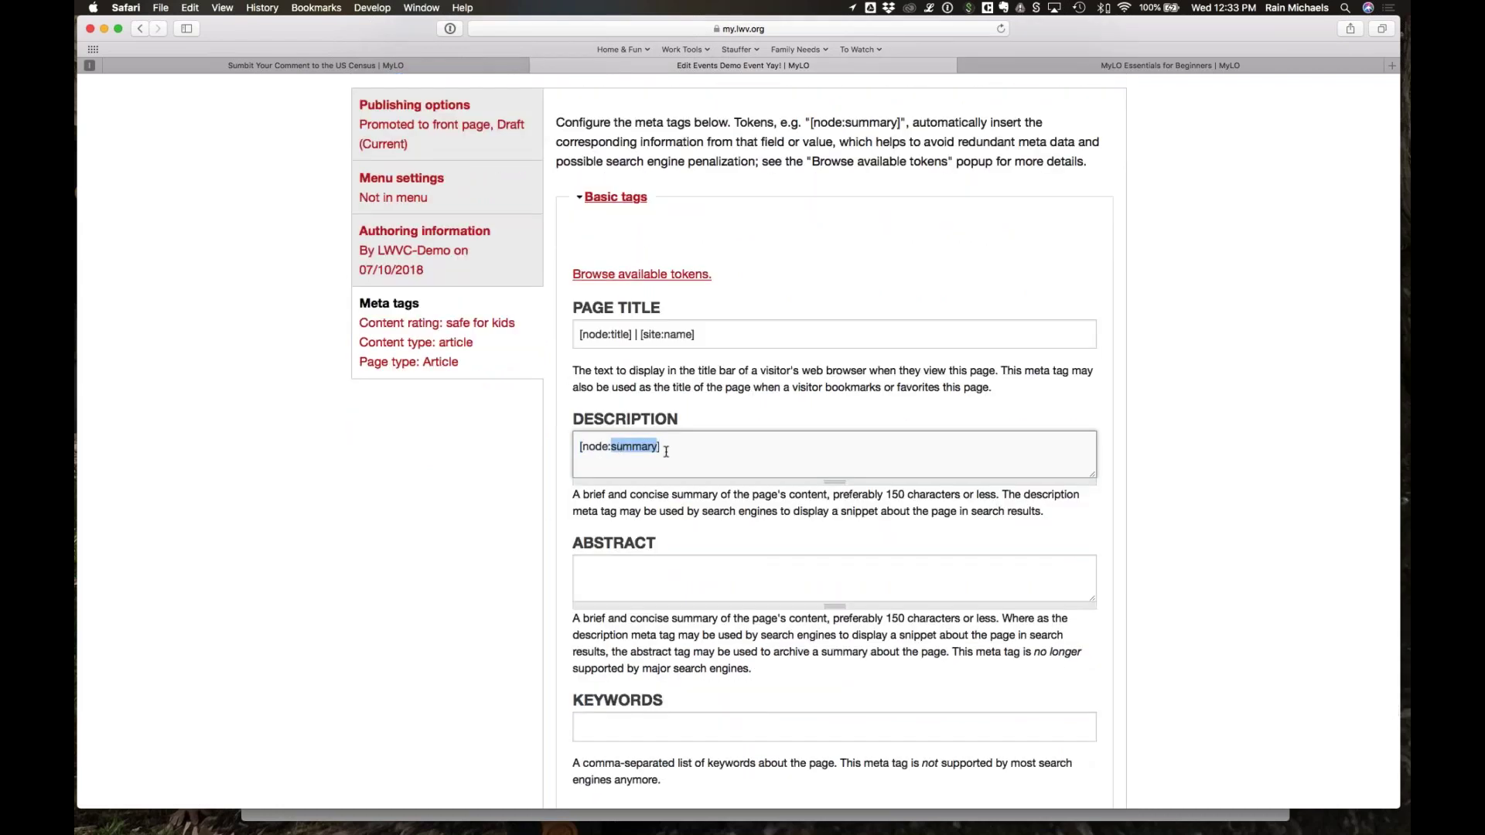
pyautogui.scroll(-10, 666, 452)
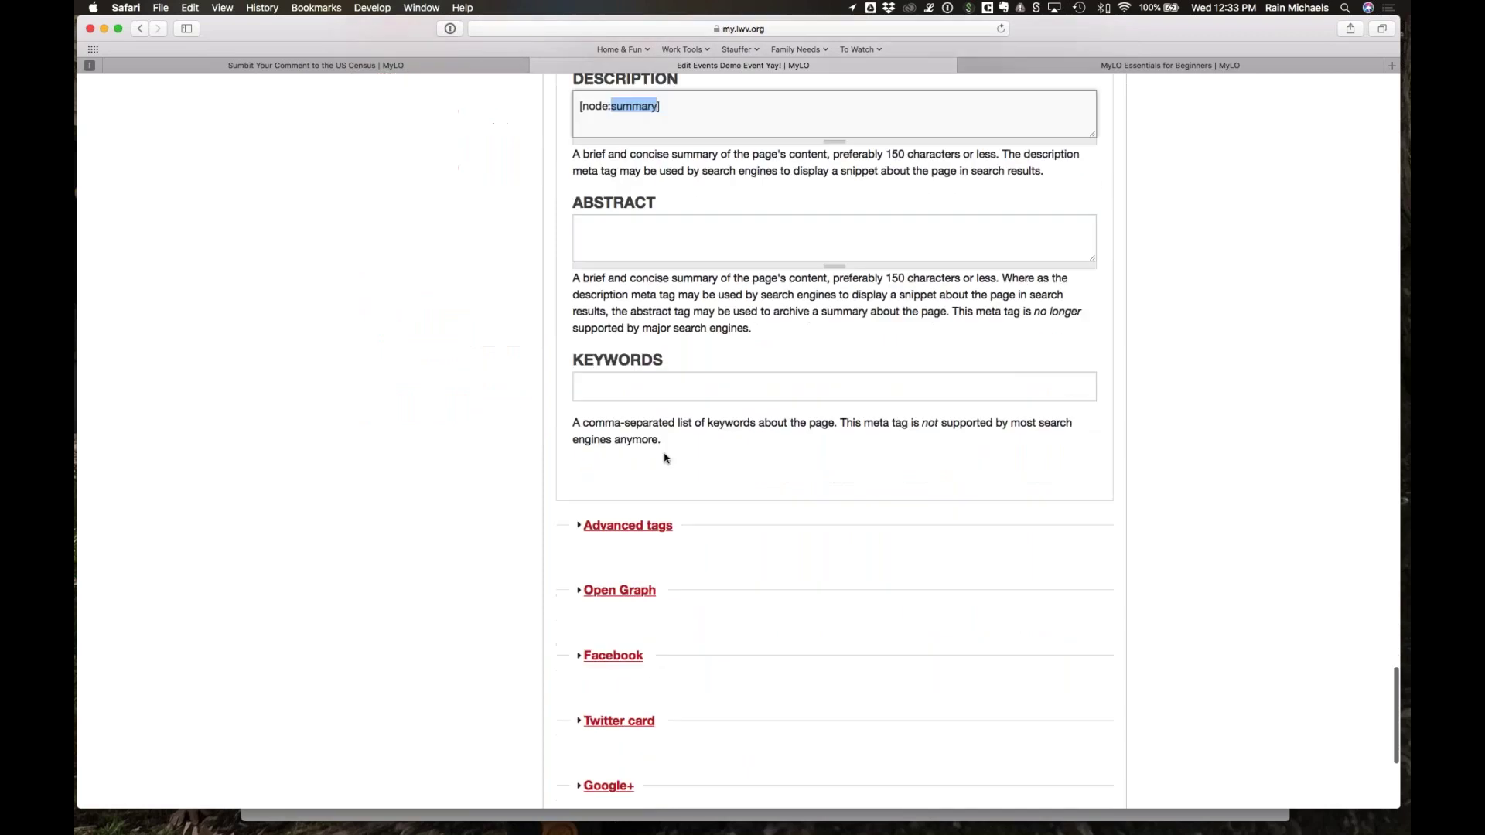
# Step: Replace the token in the Description meta tag with "This is an amazing event!!!" and highlight the new text
pyautogui.scroll(6, 663, 456)
pyautogui.scroll(3, 664, 458)
pyautogui.scroll(-4, 664, 458)
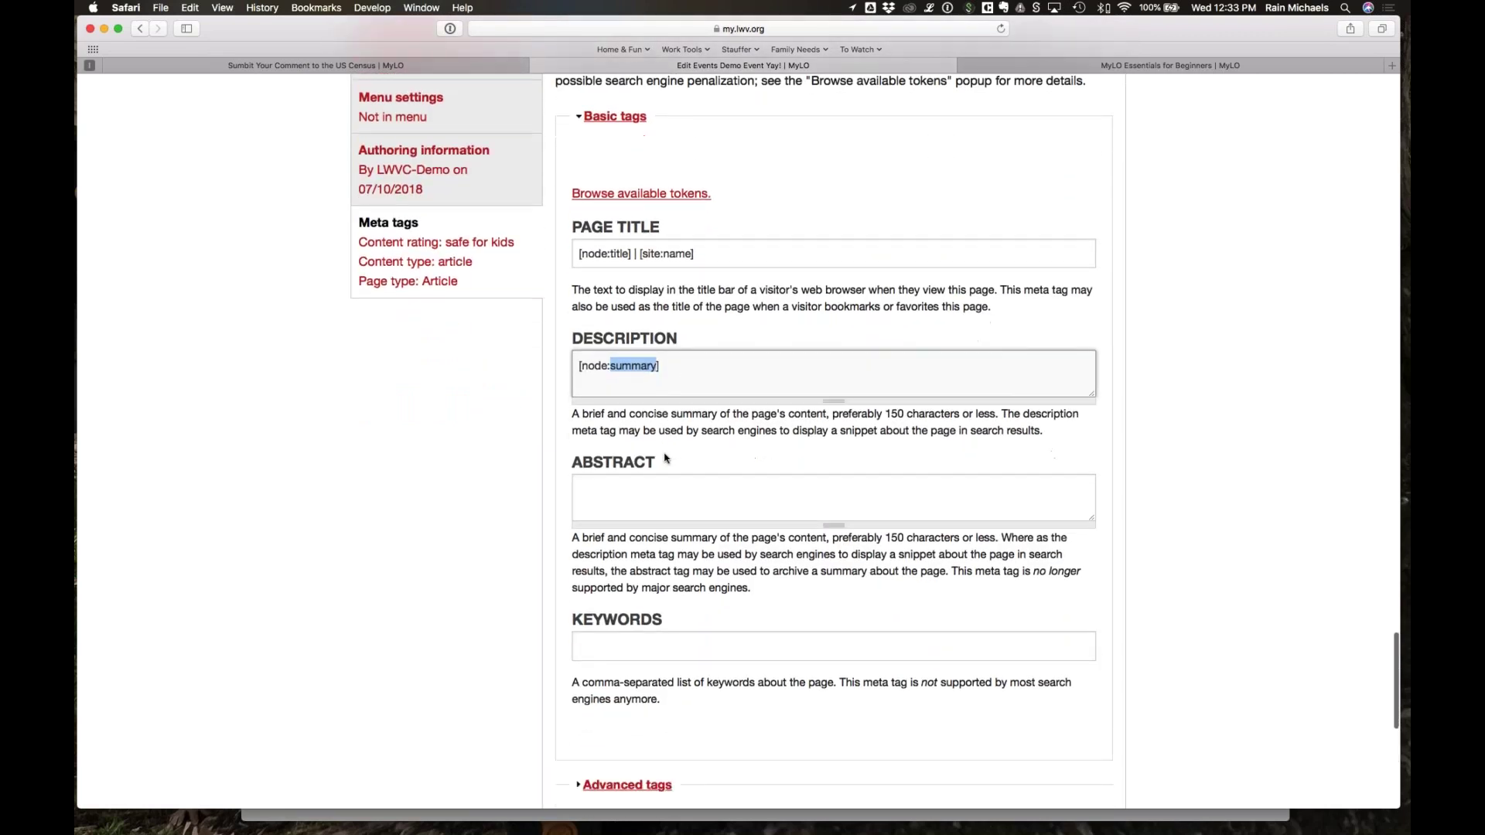
pyautogui.scroll(-4, 664, 457)
pyautogui.scroll(3, 664, 457)
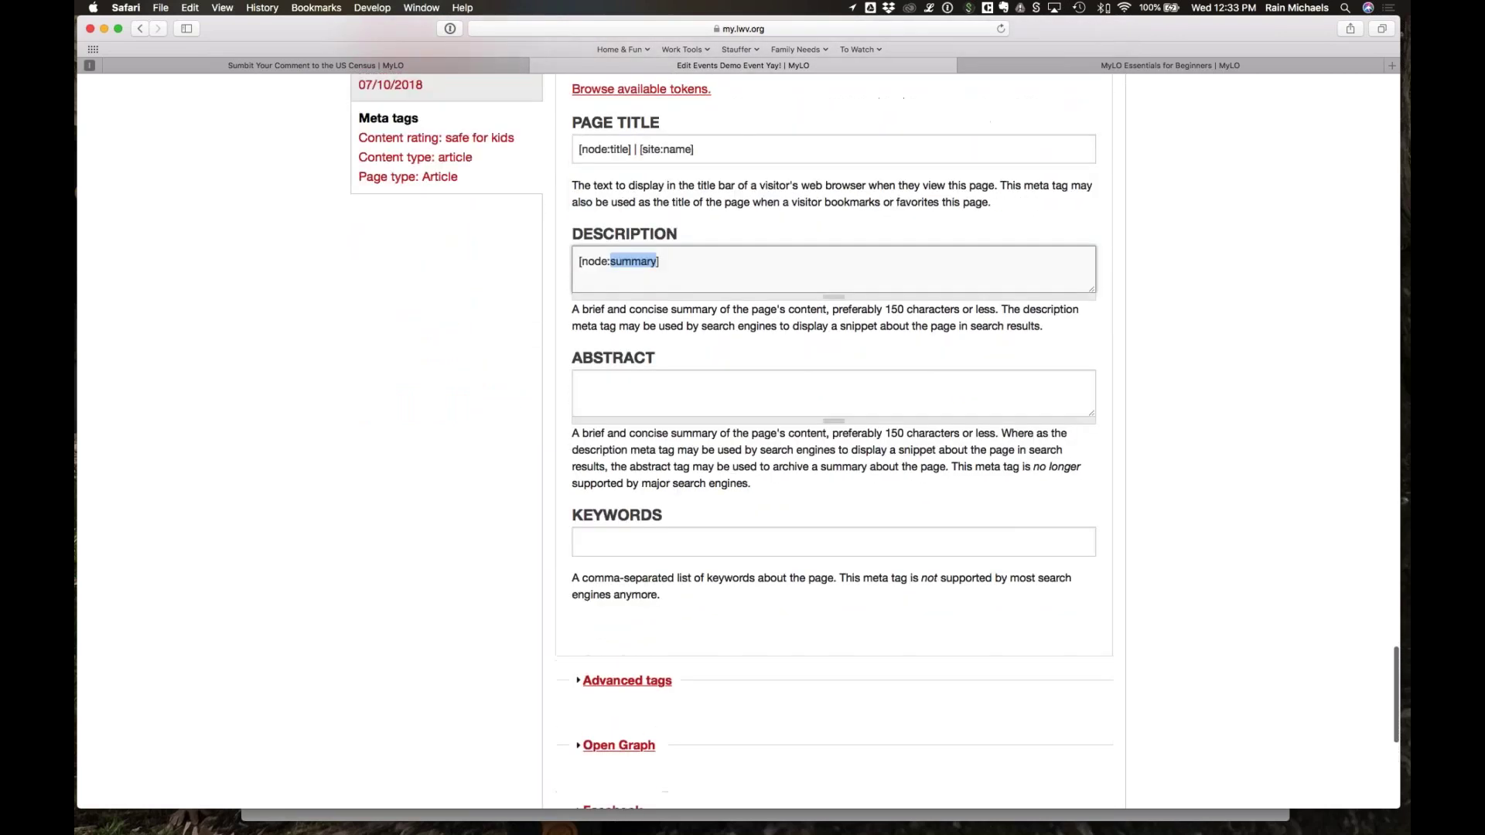
pyautogui.scroll(-1, 663, 458)
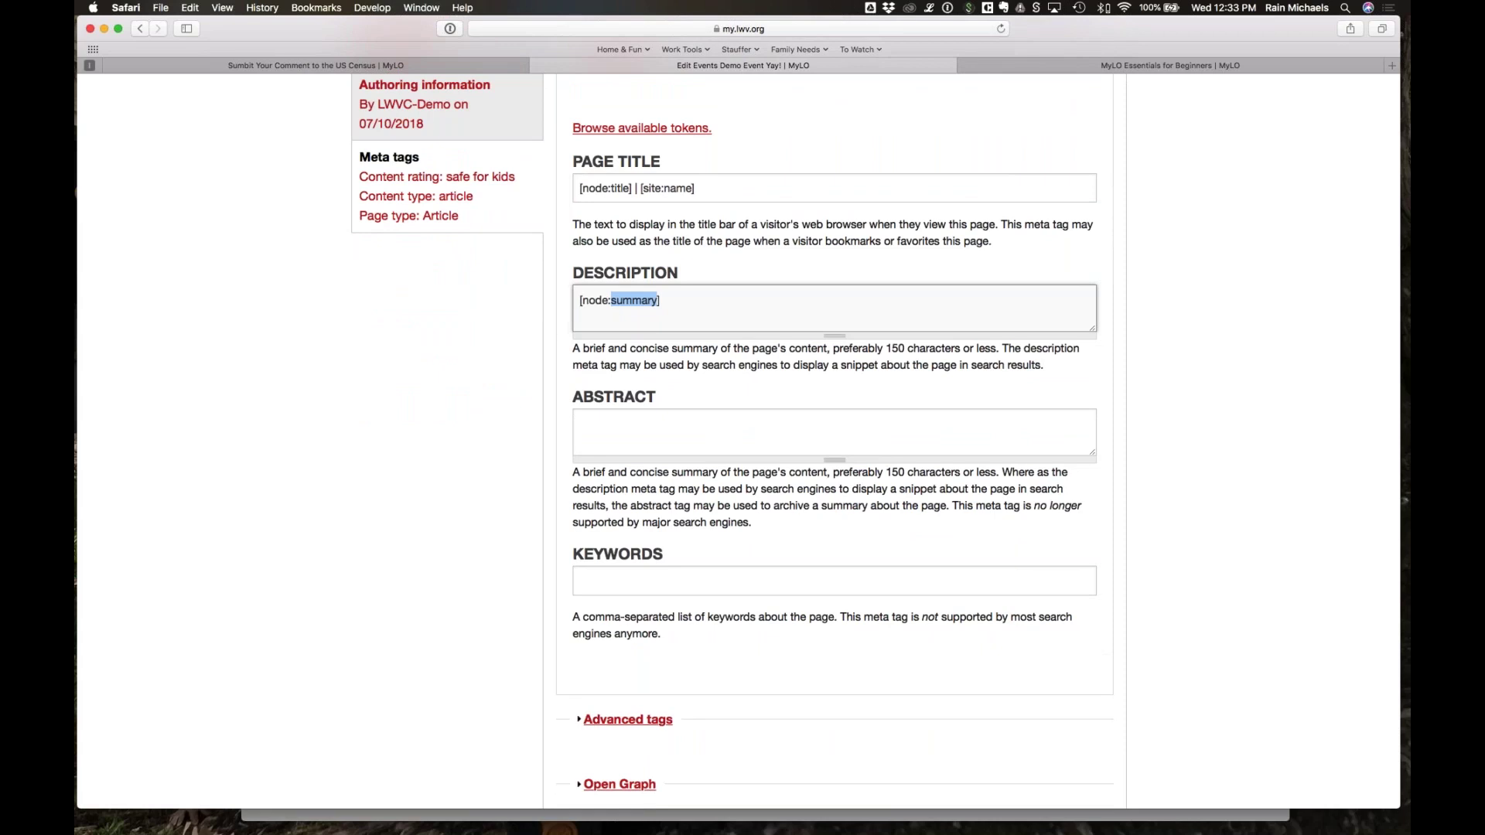
pyautogui.moveTo(671, 304); pyautogui.dragTo(566, 299)
pyautogui.write('This is an amazing event!!!')
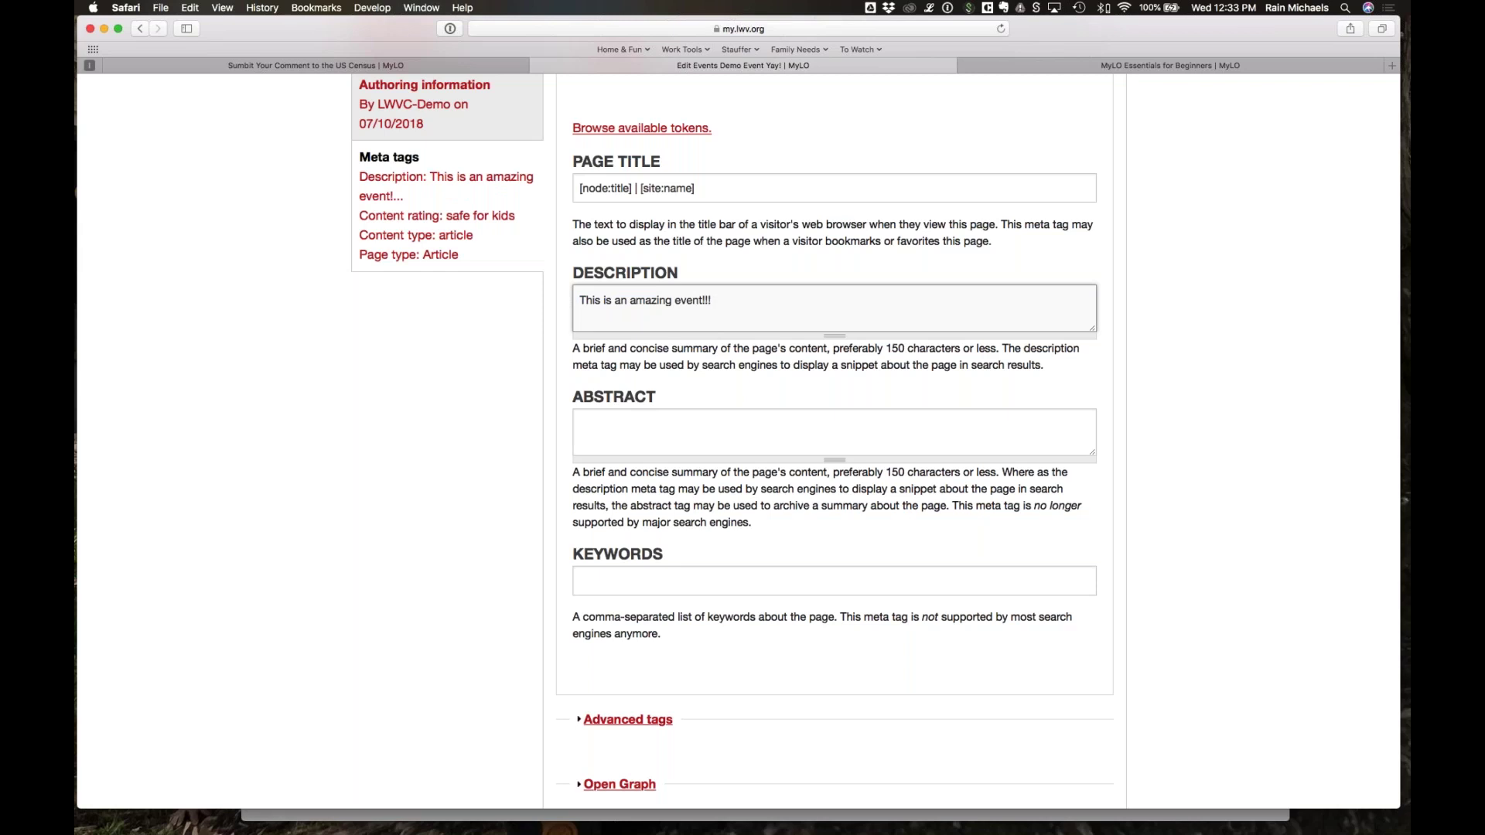
pyautogui.moveTo(767, 307); pyautogui.dragTo(557, 296)
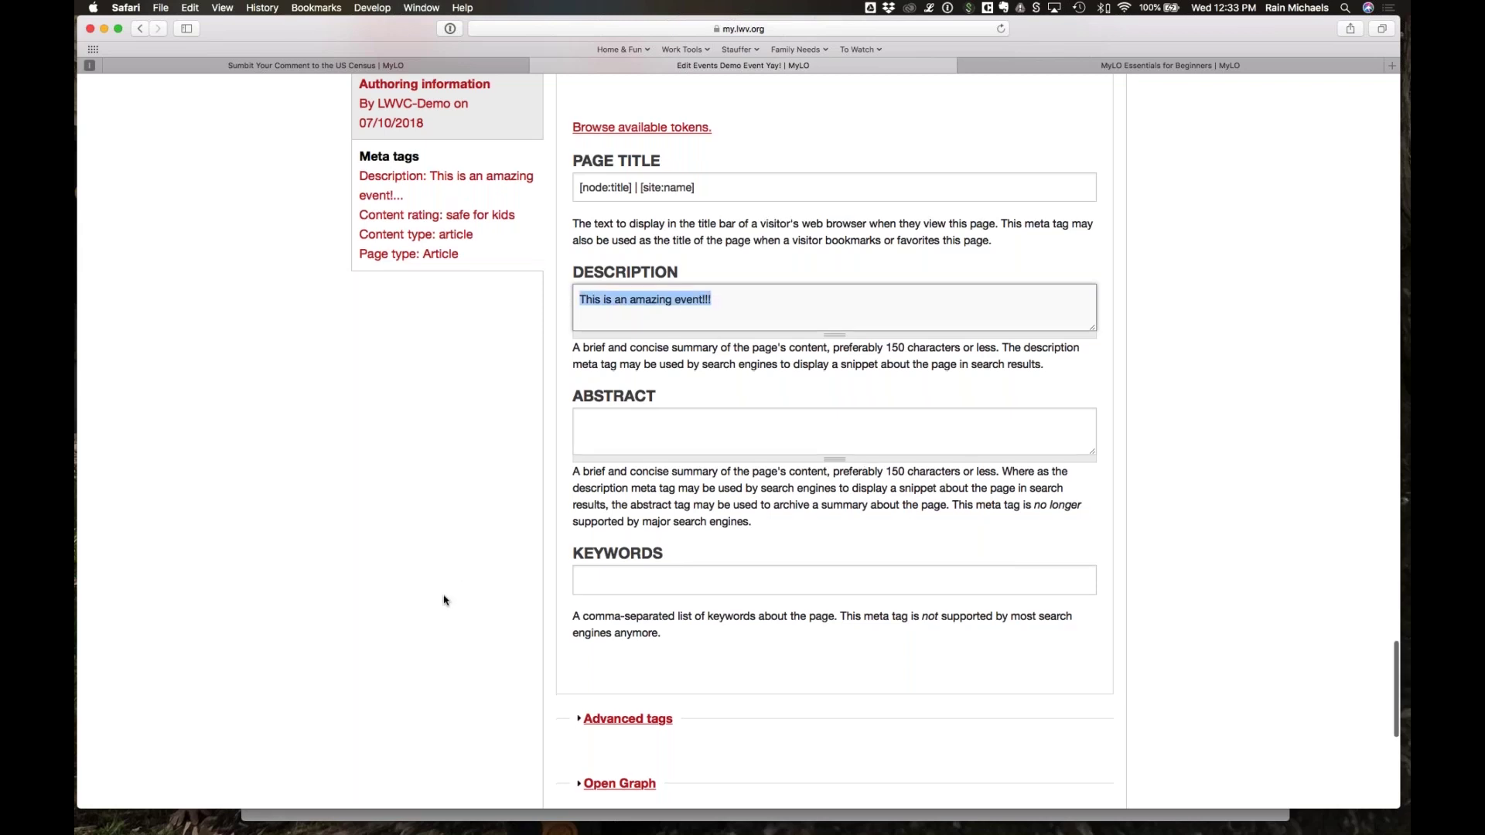
# Step: Expand the Open Graph tags and highlight the Image field's "[node:field_image]" token and the image size guidance beneath it
pyautogui.scroll(-7, 449, 595)
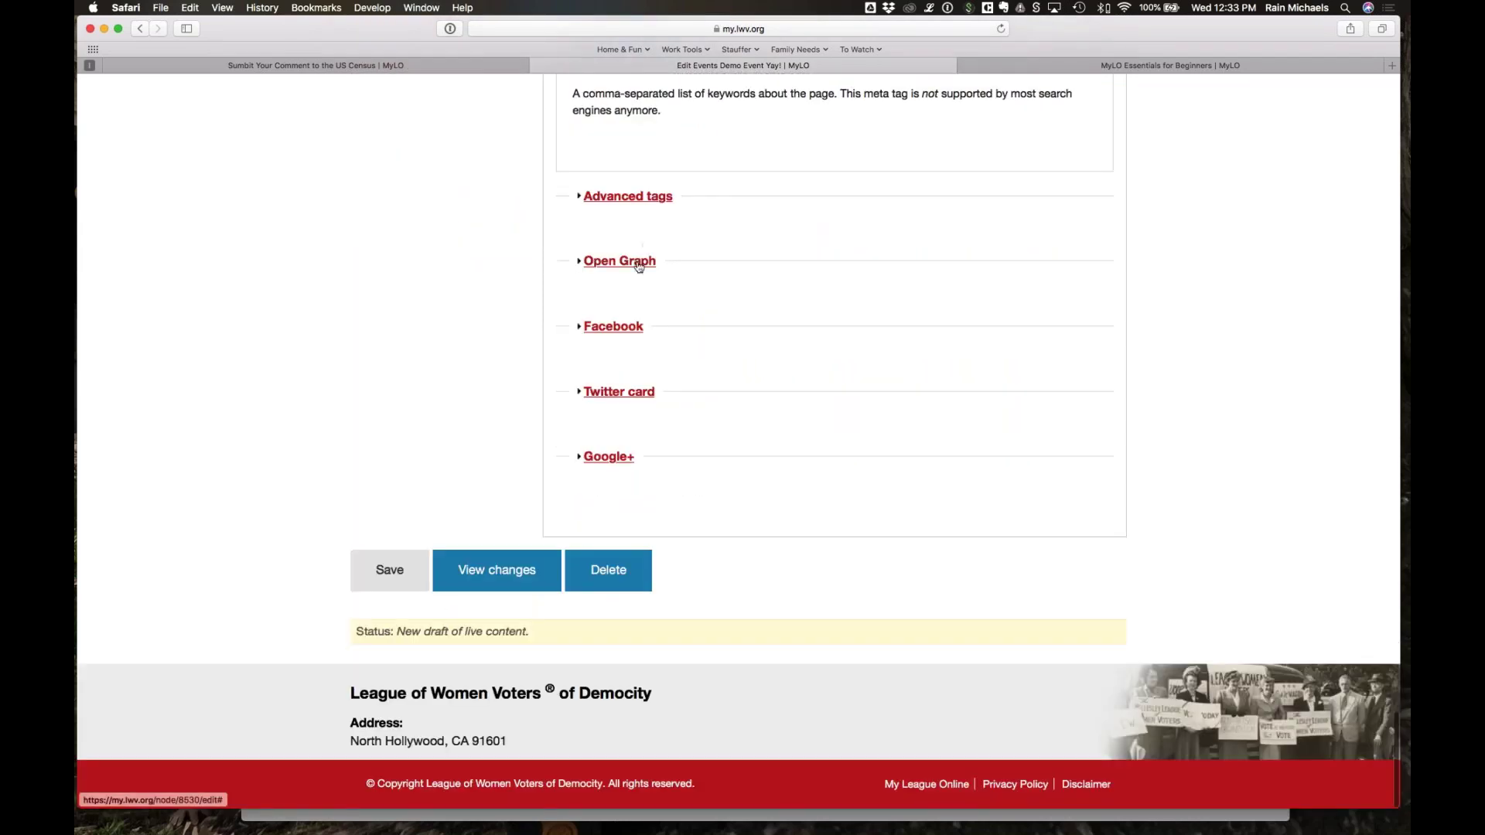
pyautogui.click(619, 260)
pyautogui.scroll(-3, 639, 267)
pyautogui.scroll(-3, 679, 491)
pyautogui.scroll(4, 678, 492)
pyautogui.scroll(-9, 679, 491)
pyautogui.scroll(-2, 679, 491)
pyautogui.moveTo(665, 245); pyautogui.dragTo(550, 245)
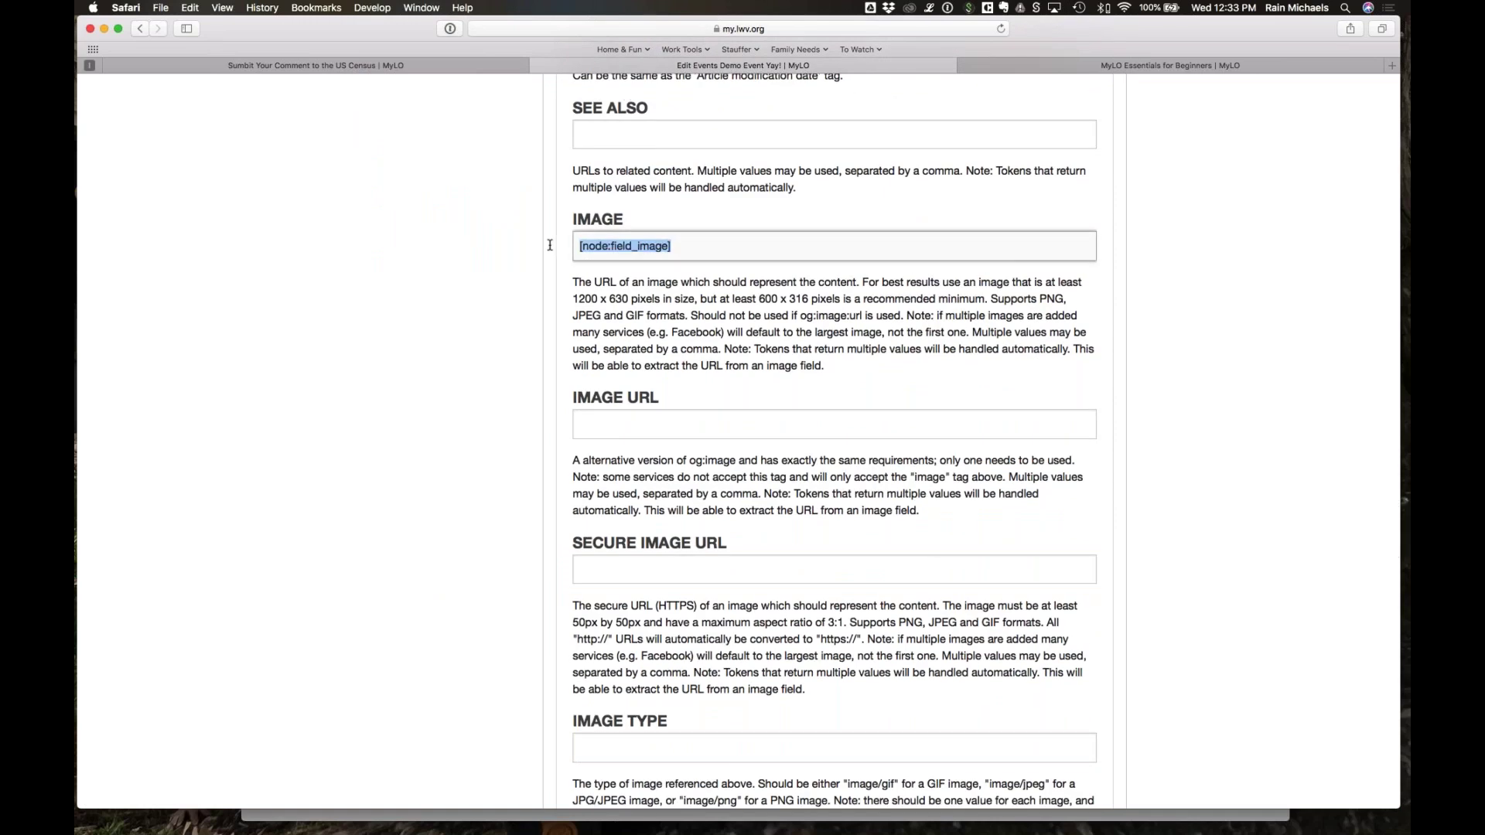
pyautogui.moveTo(571, 283); pyautogui.dragTo(839, 366)
pyautogui.click(566, 459)
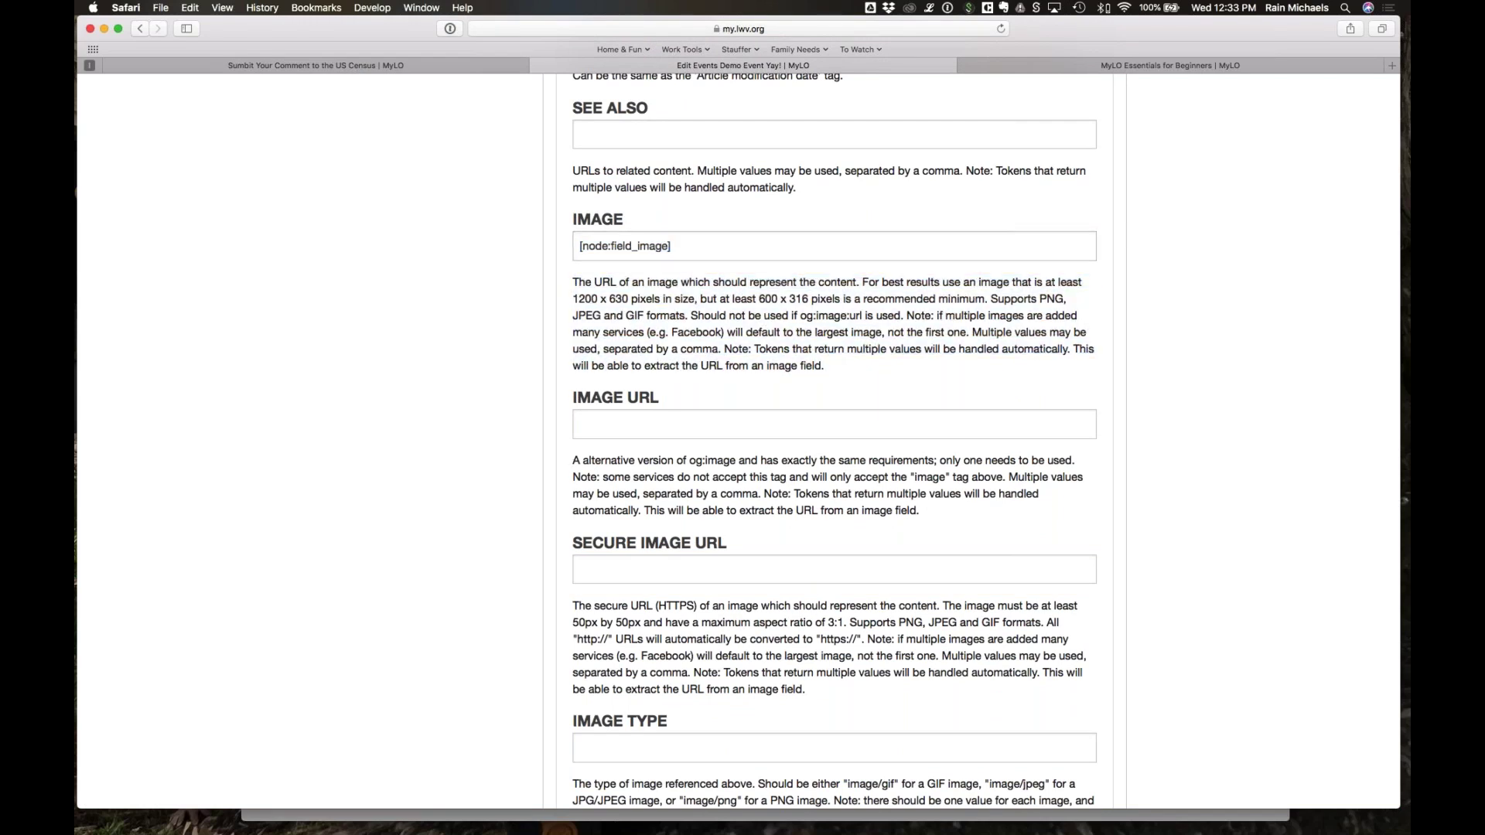
# Step: Collapse the Basic tags group and leave the draft form for the event's published page
pyautogui.scroll(1, 687, 443)
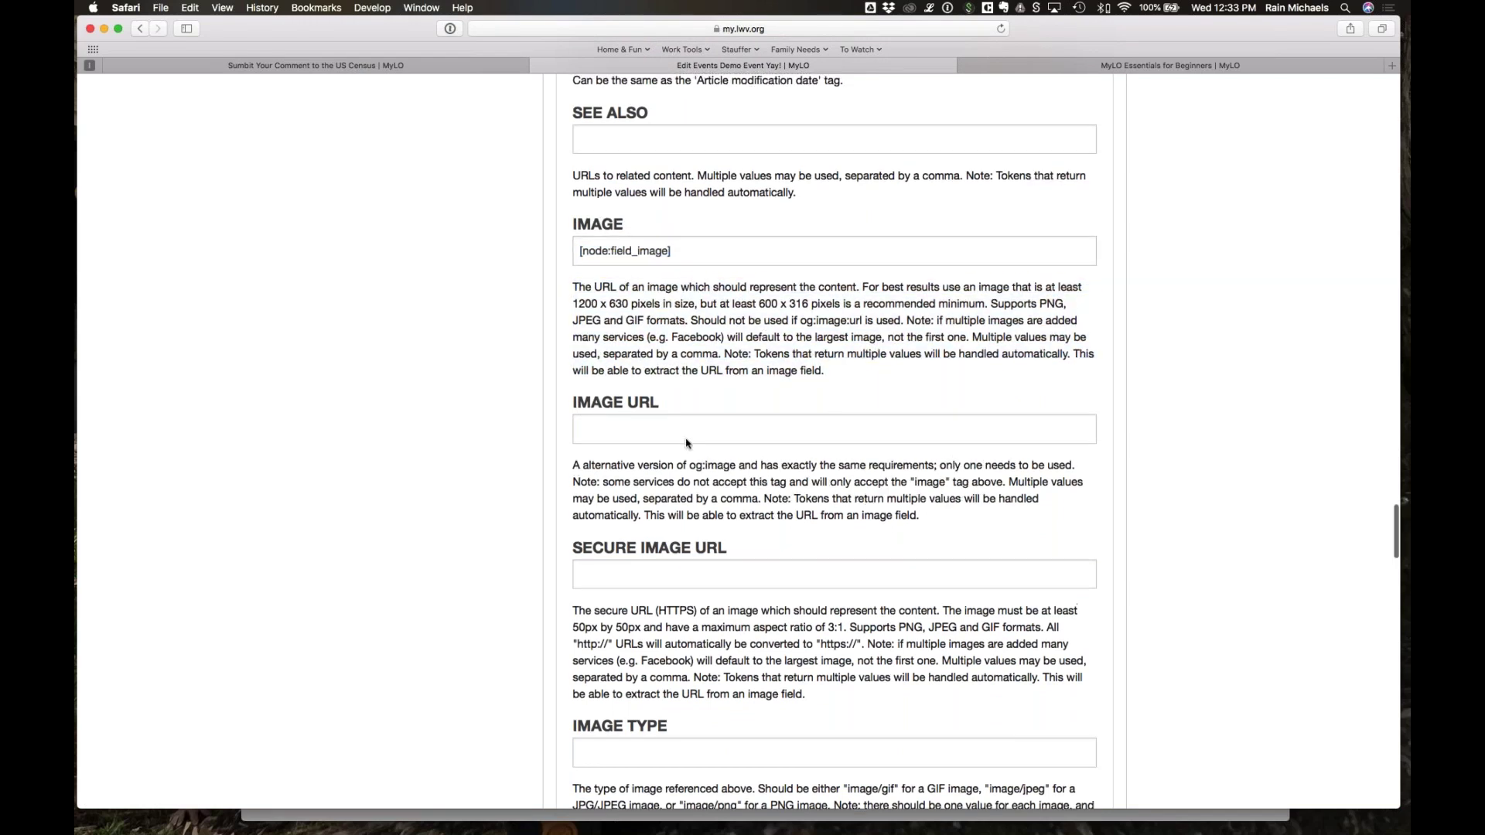
pyautogui.scroll(20, 687, 443)
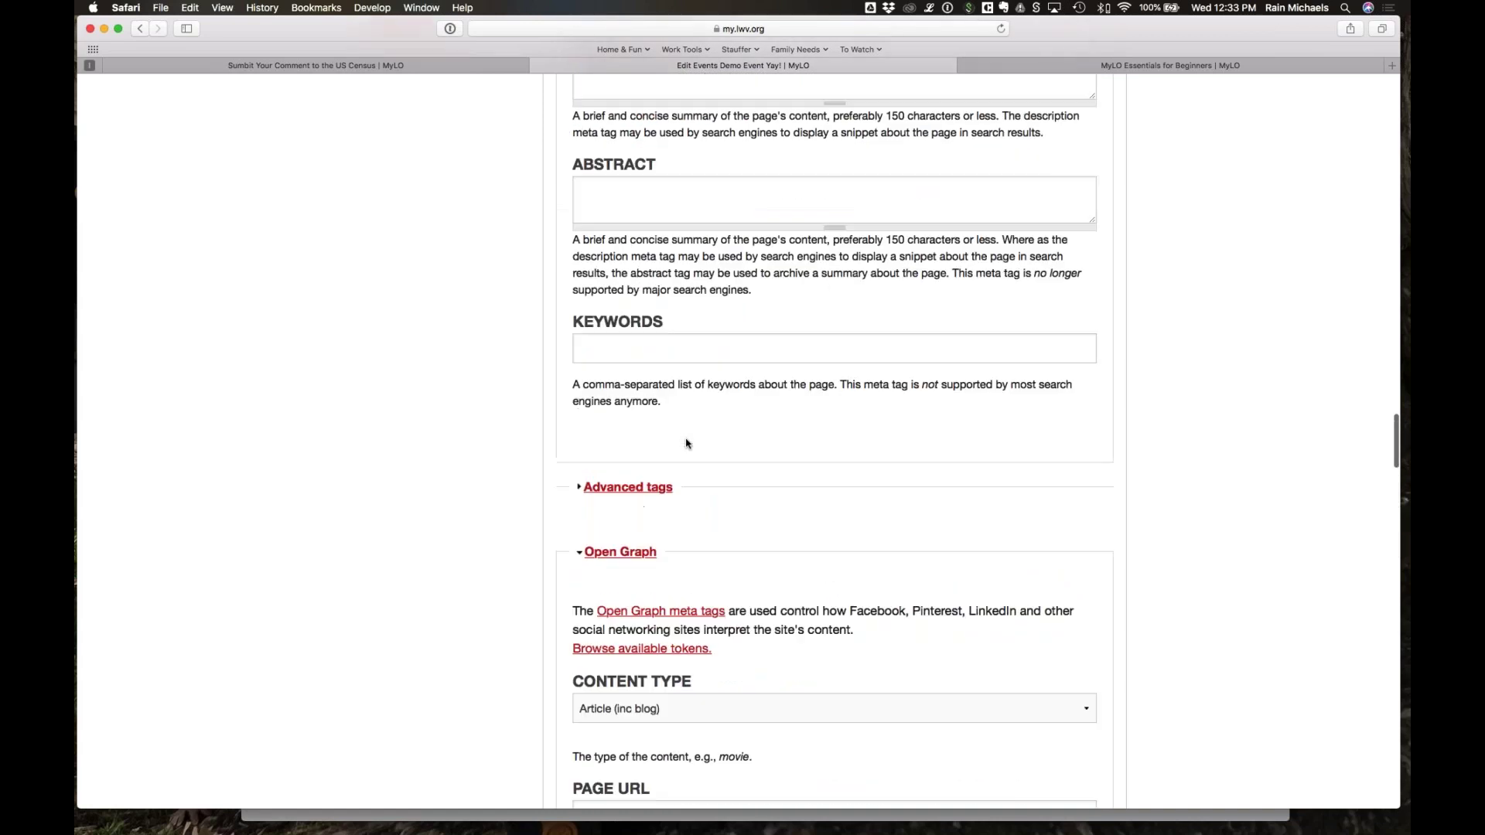
pyautogui.scroll(10, 686, 443)
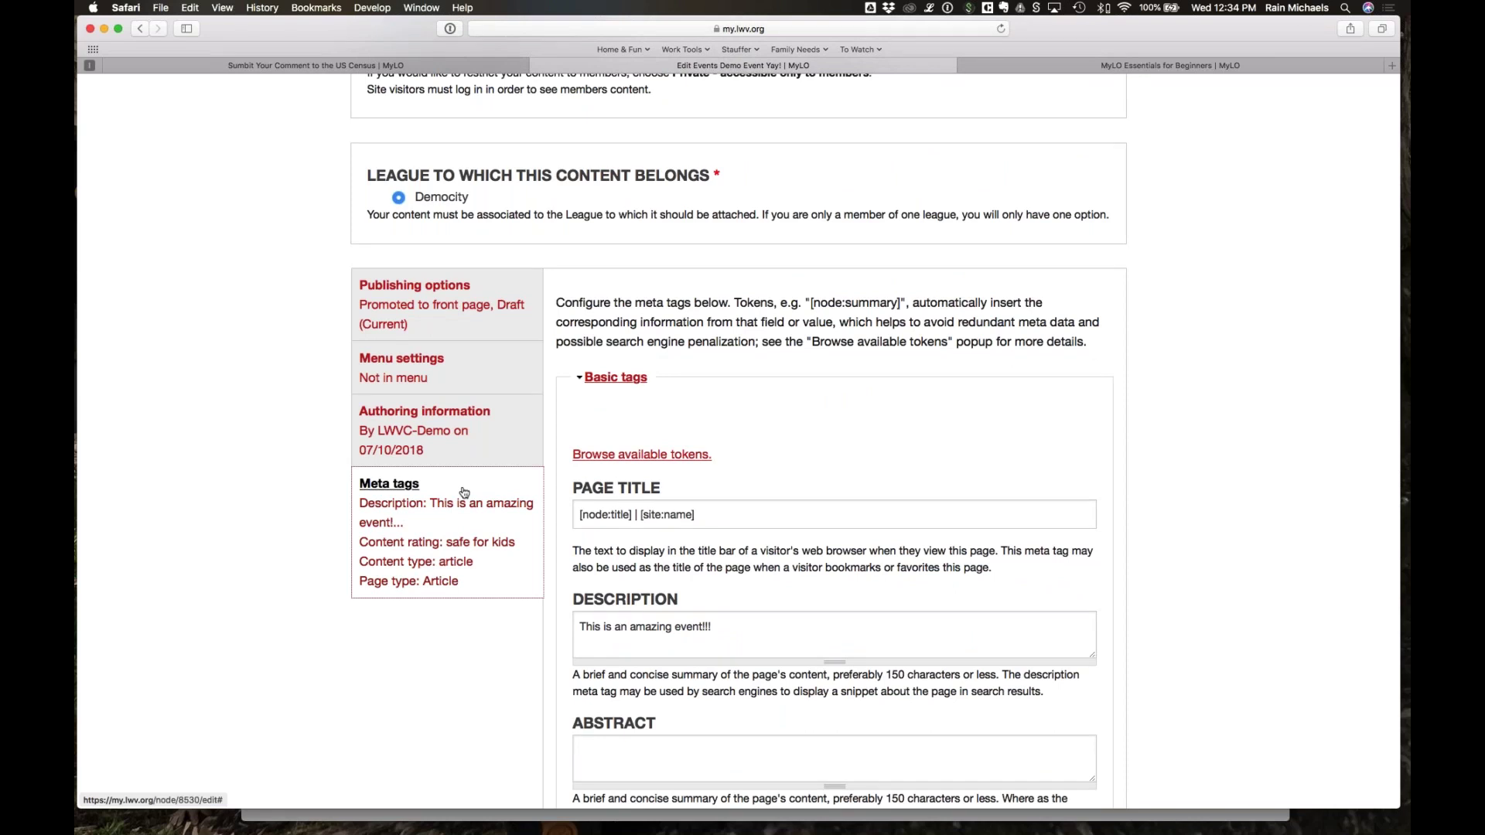
pyautogui.click(487, 429)
pyautogui.click(615, 377)
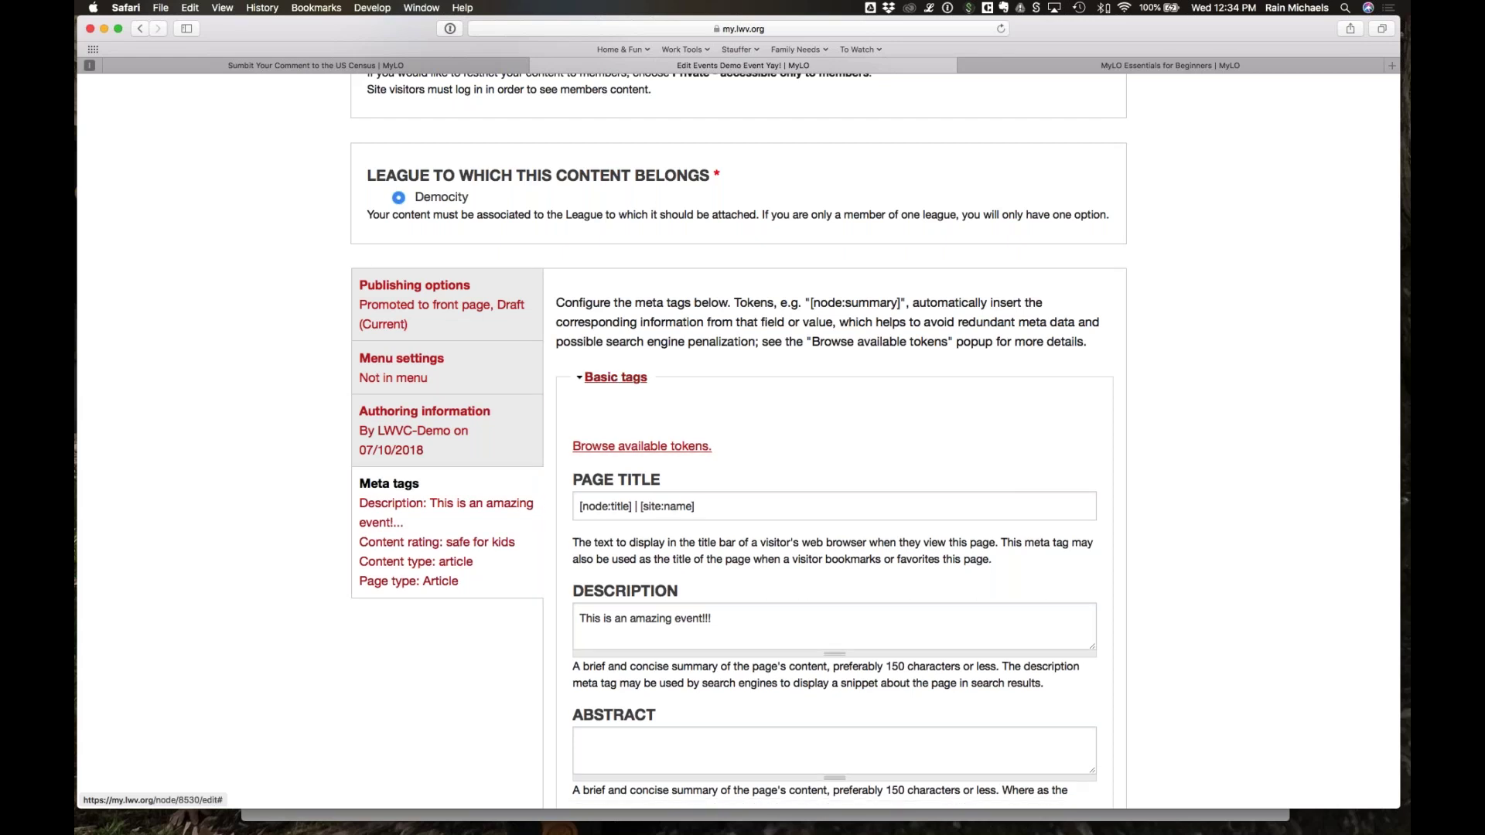
pyautogui.click(535, 567)
pyautogui.scroll(20, 535, 567)
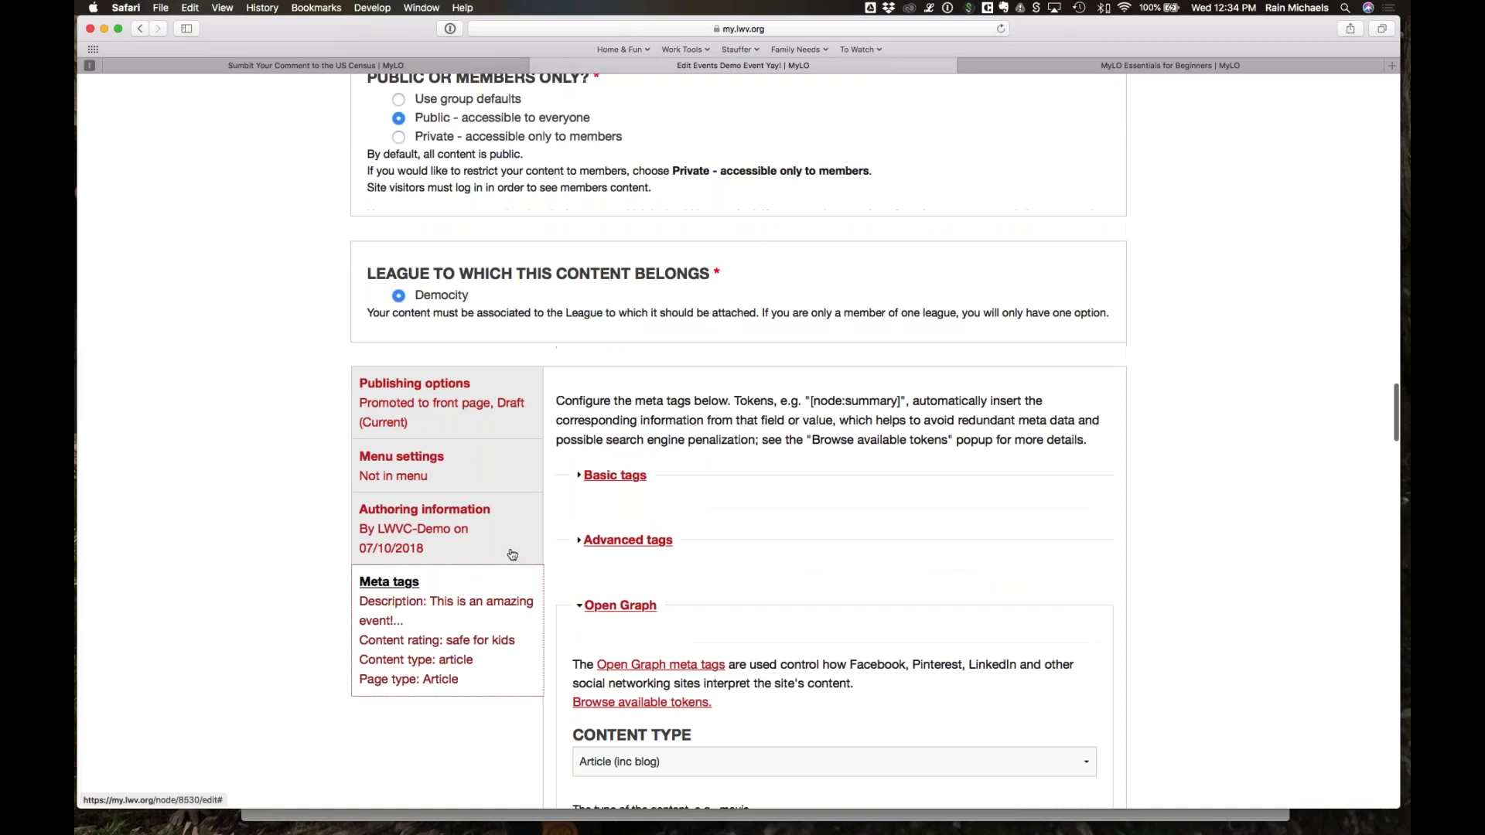
pyautogui.scroll(10, 535, 567)
pyautogui.click(406, 295)
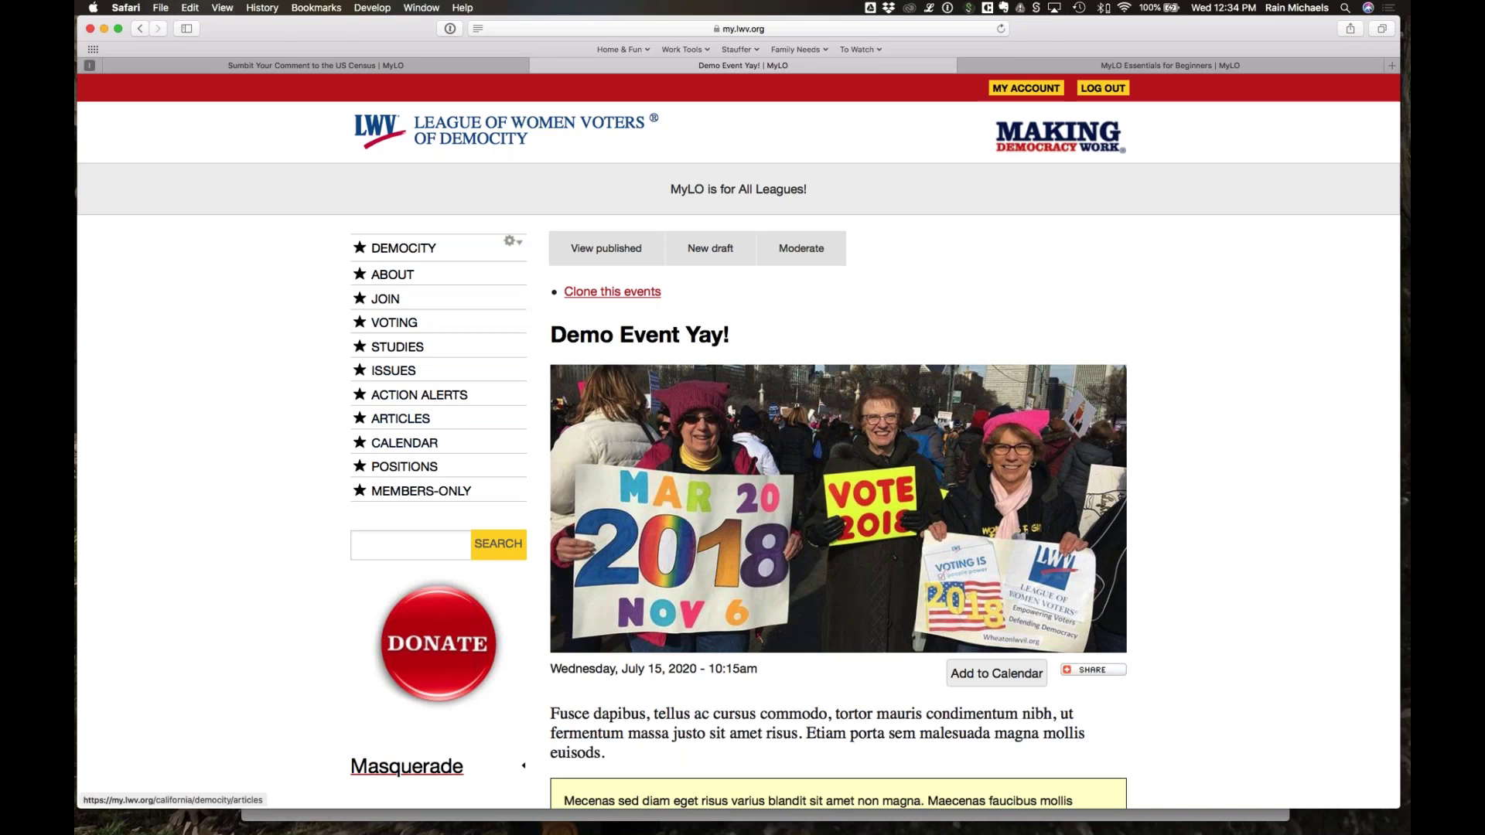
# Step: Open the league's calendar page and point out the "Upcoming Events" heading
pyautogui.click(404, 444)
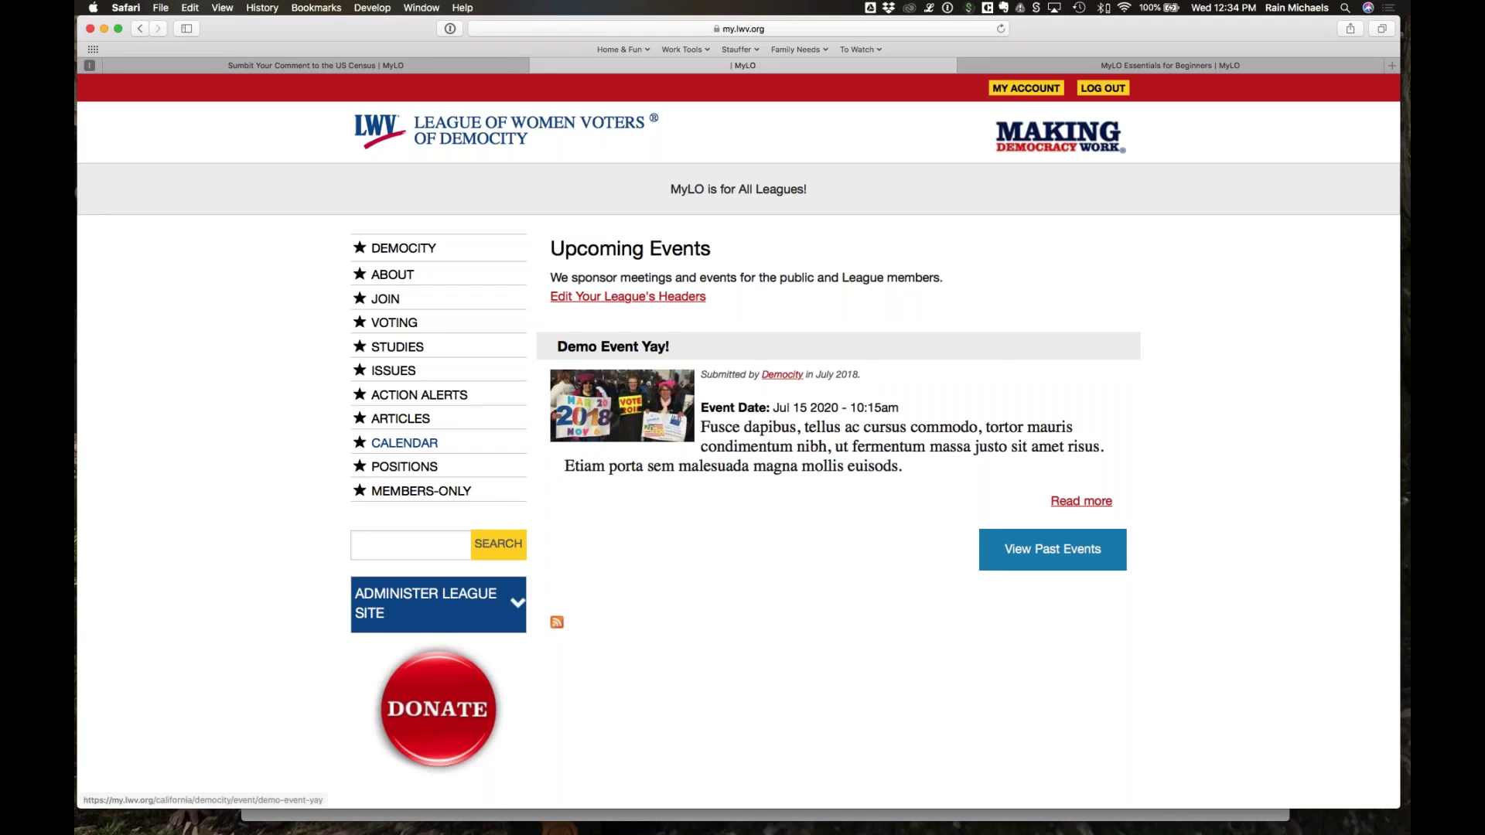
pyautogui.moveTo(548, 246); pyautogui.dragTo(746, 263)
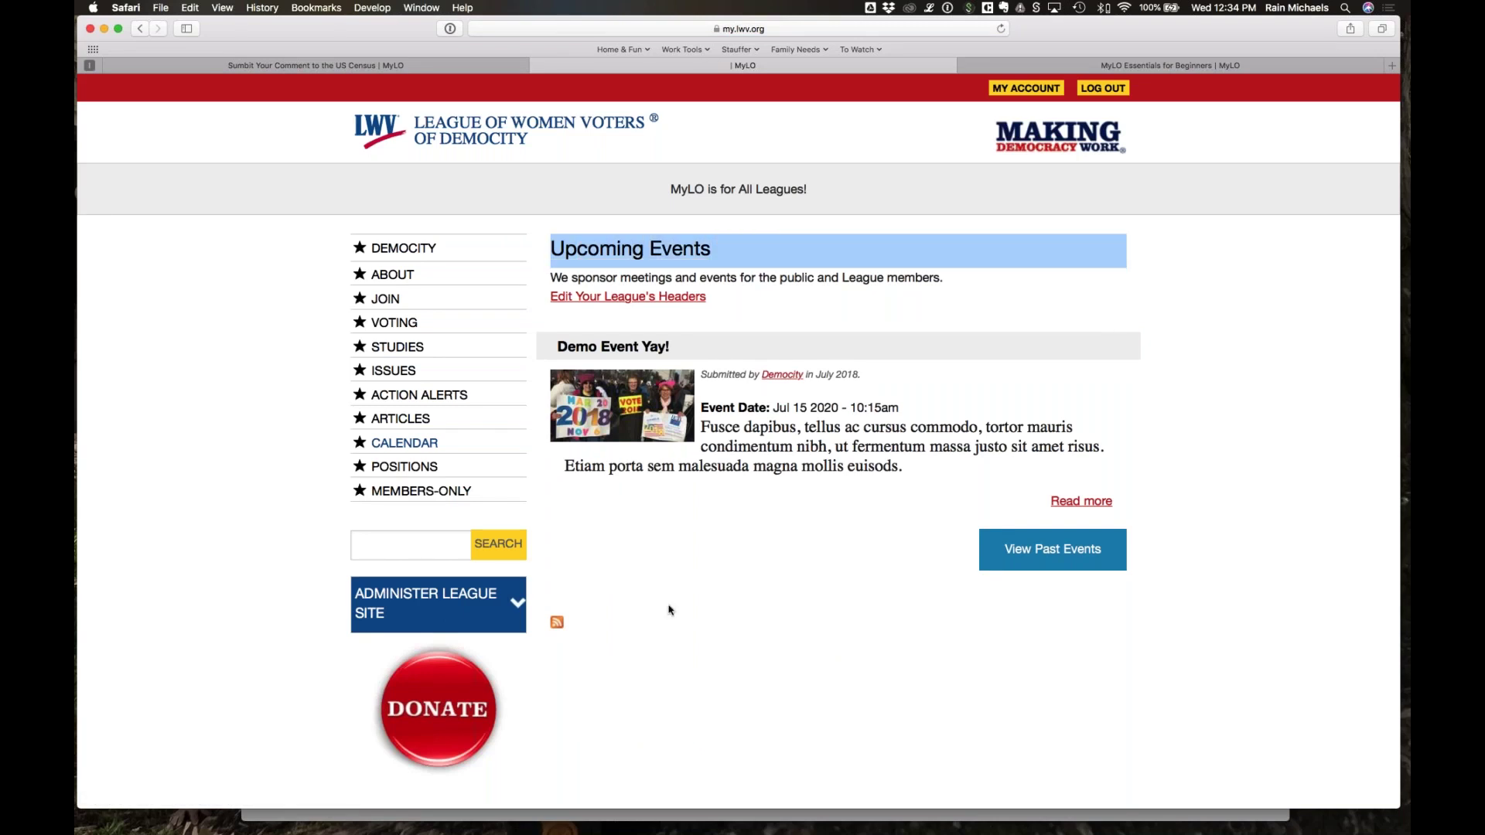
pyautogui.click(671, 610)
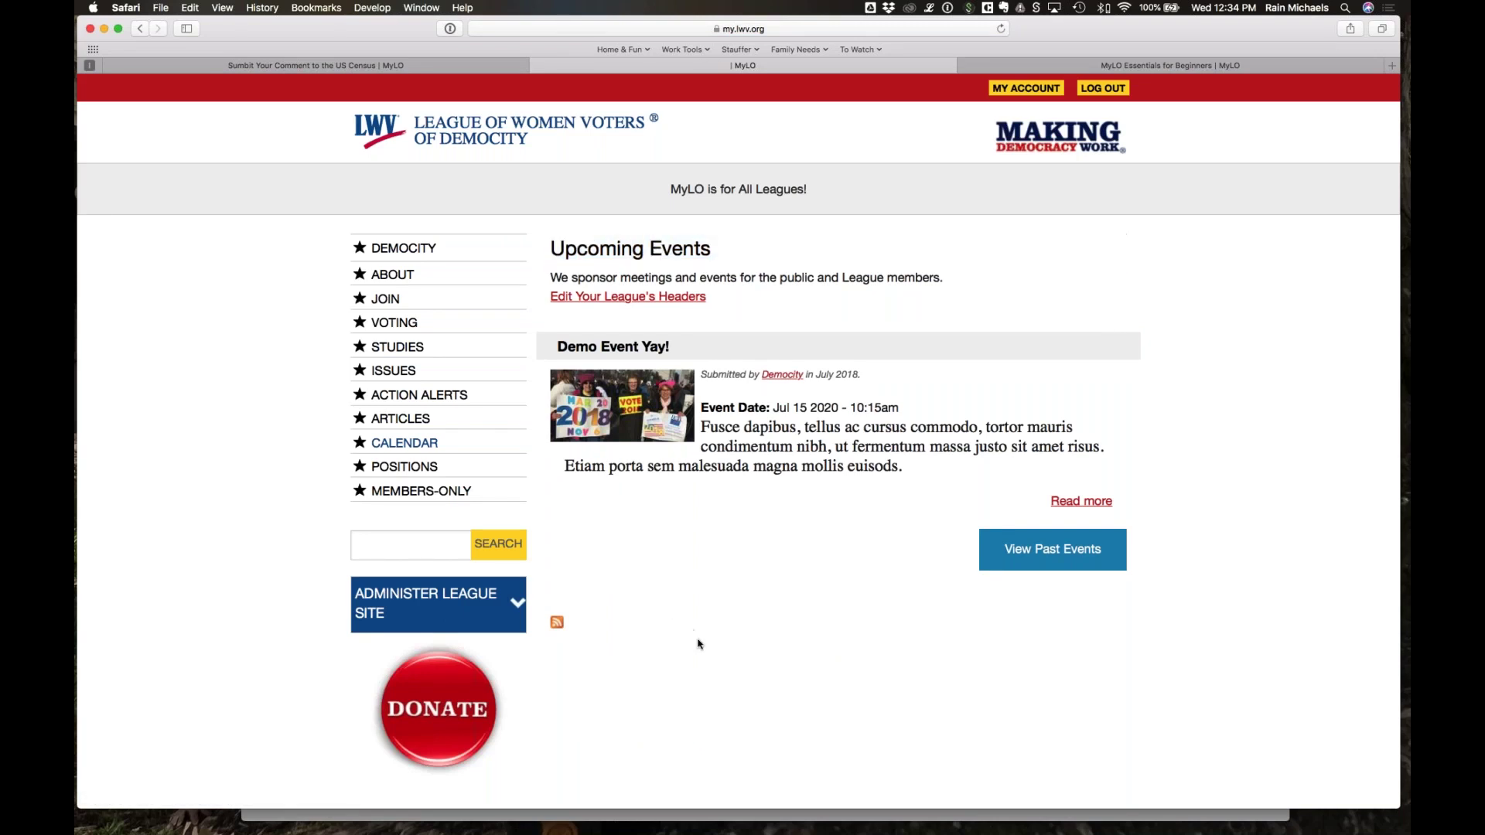
# Step: Try to open the RSS feed of the upcoming events directly in Safari, and return to the calendar page
pyautogui.click(558, 622)
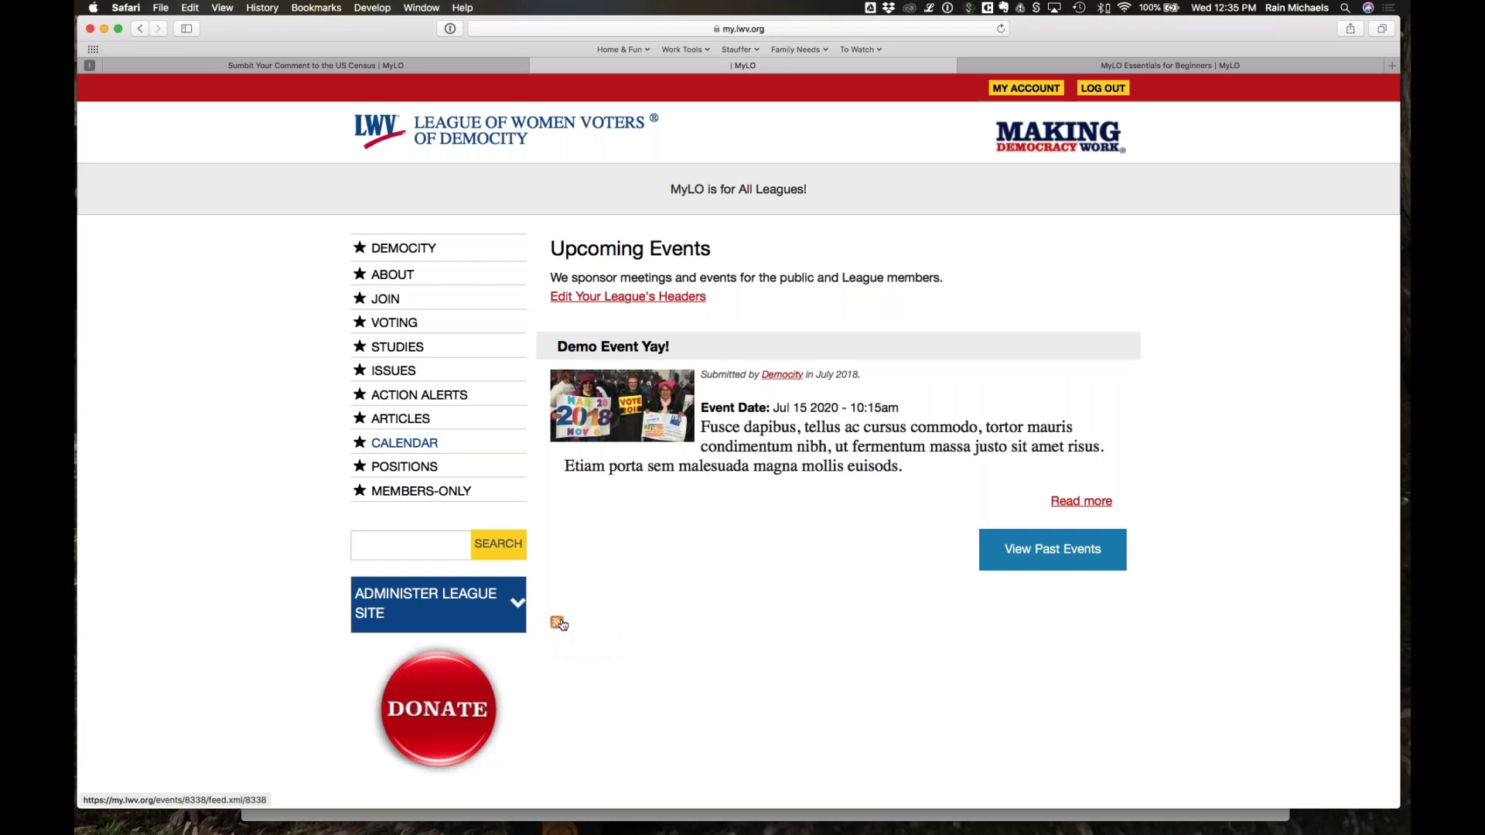
pyautogui.click(563, 623)
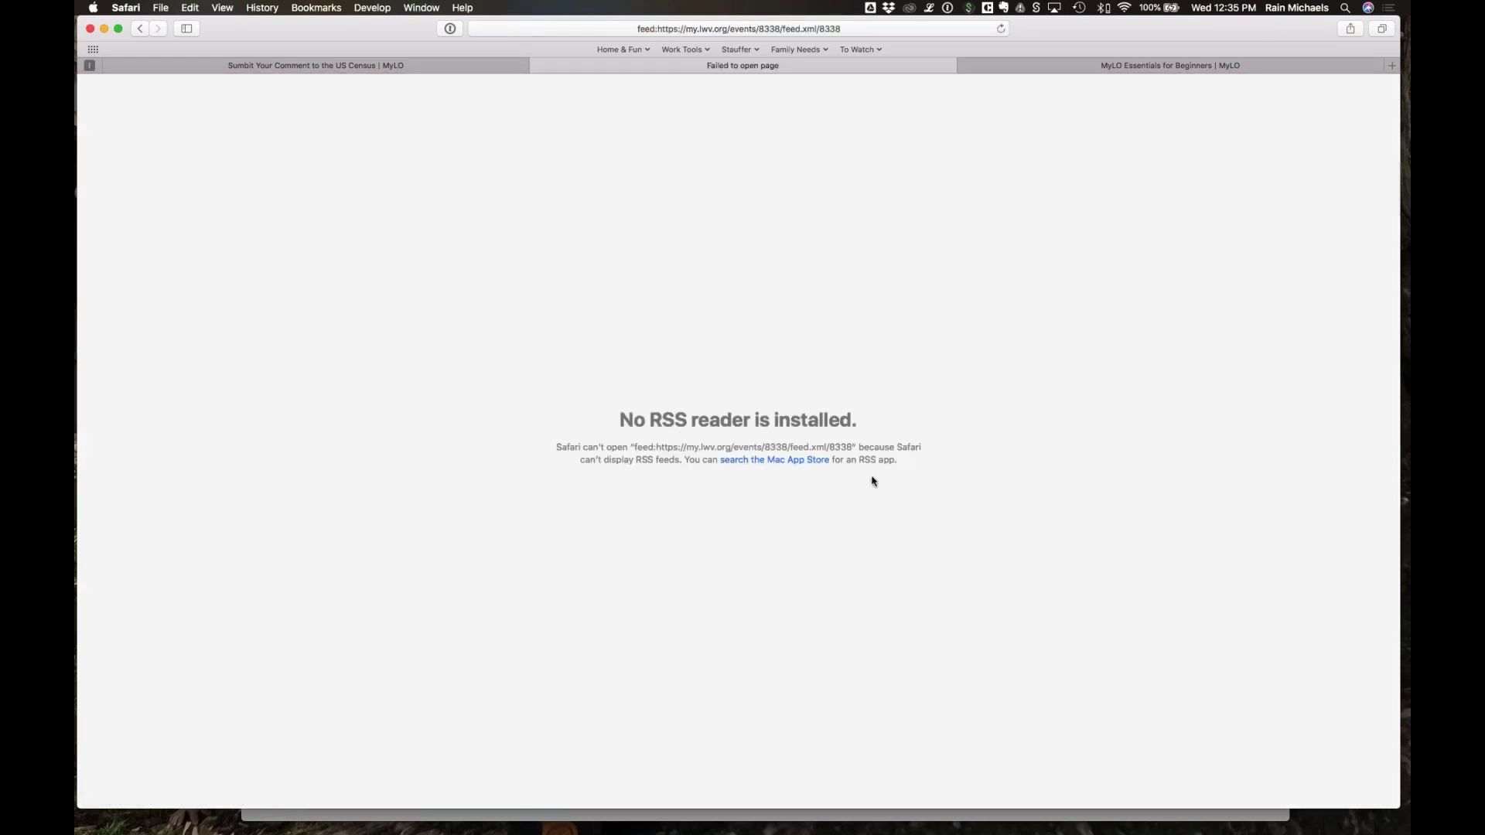
pyautogui.click(140, 29)
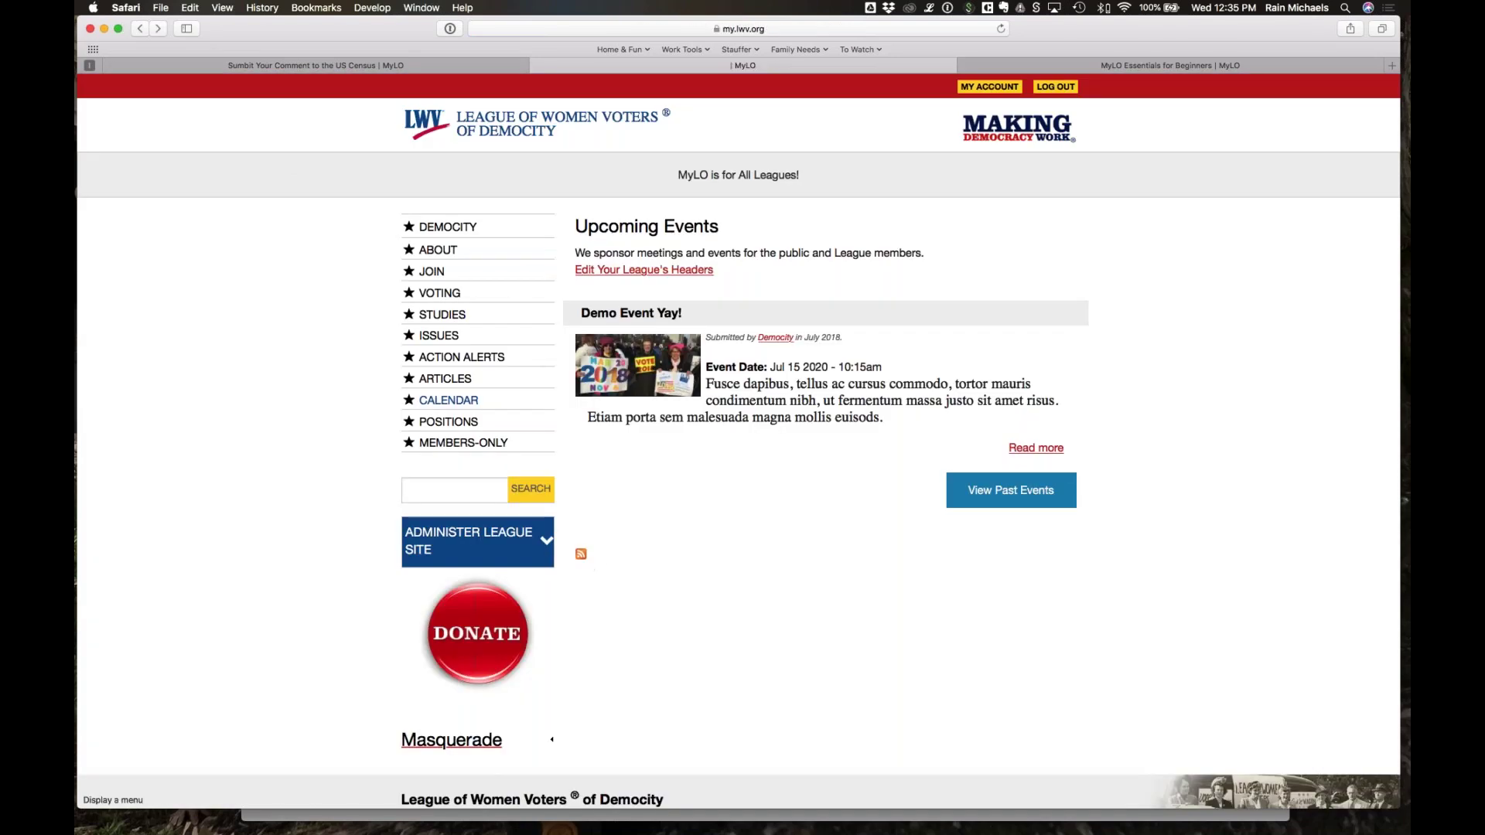
# Step: Copy the link of the upcoming events' RSS feed and view the feed in Firefox
pyautogui.keyDown('ctrl'); pyautogui.click(584, 559); pyautogui.keyUp('ctrl')
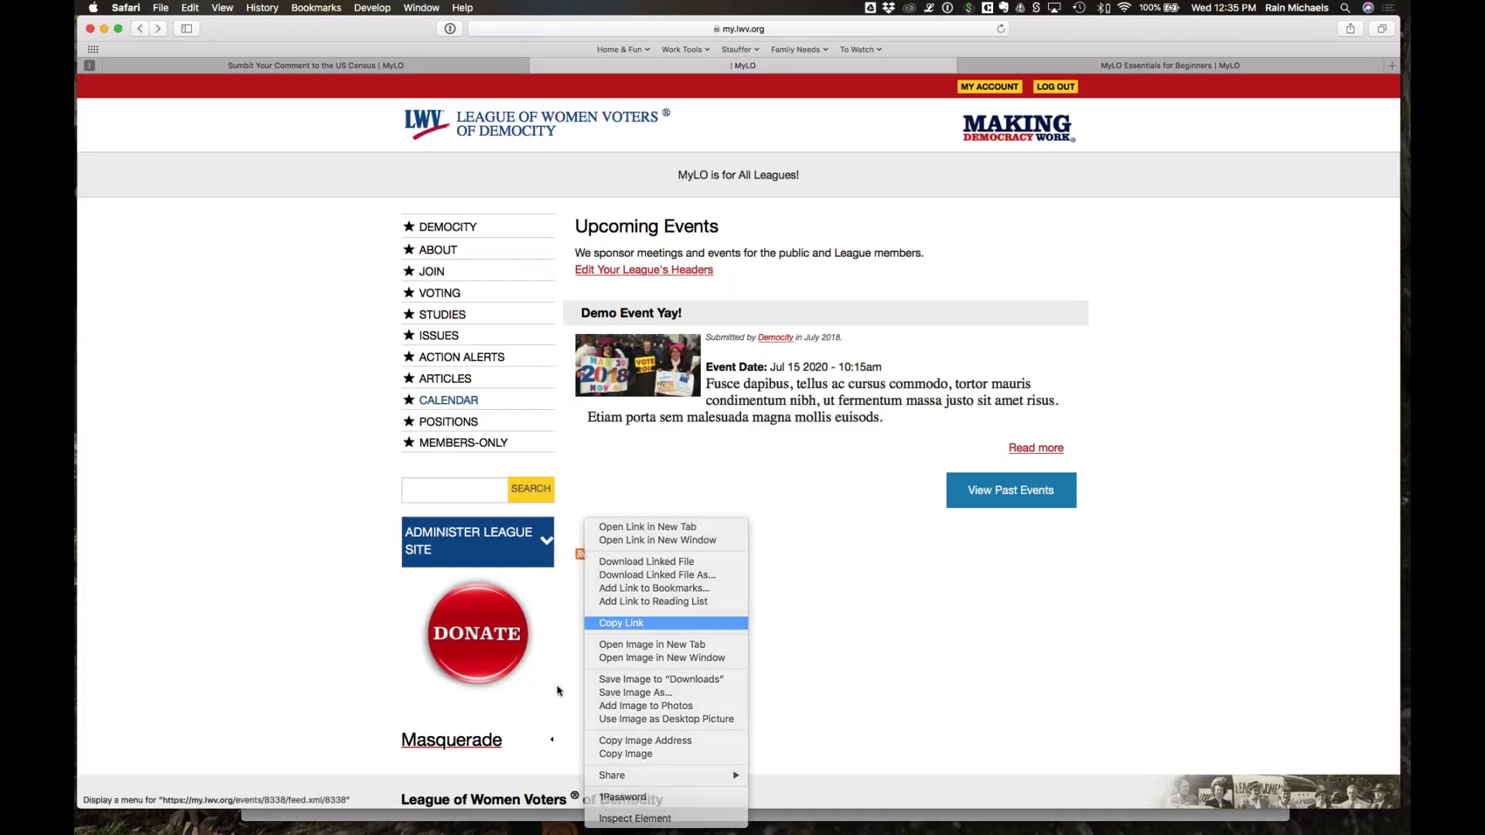
pyautogui.click(642, 622)
pyautogui.moveTo(374, 821)
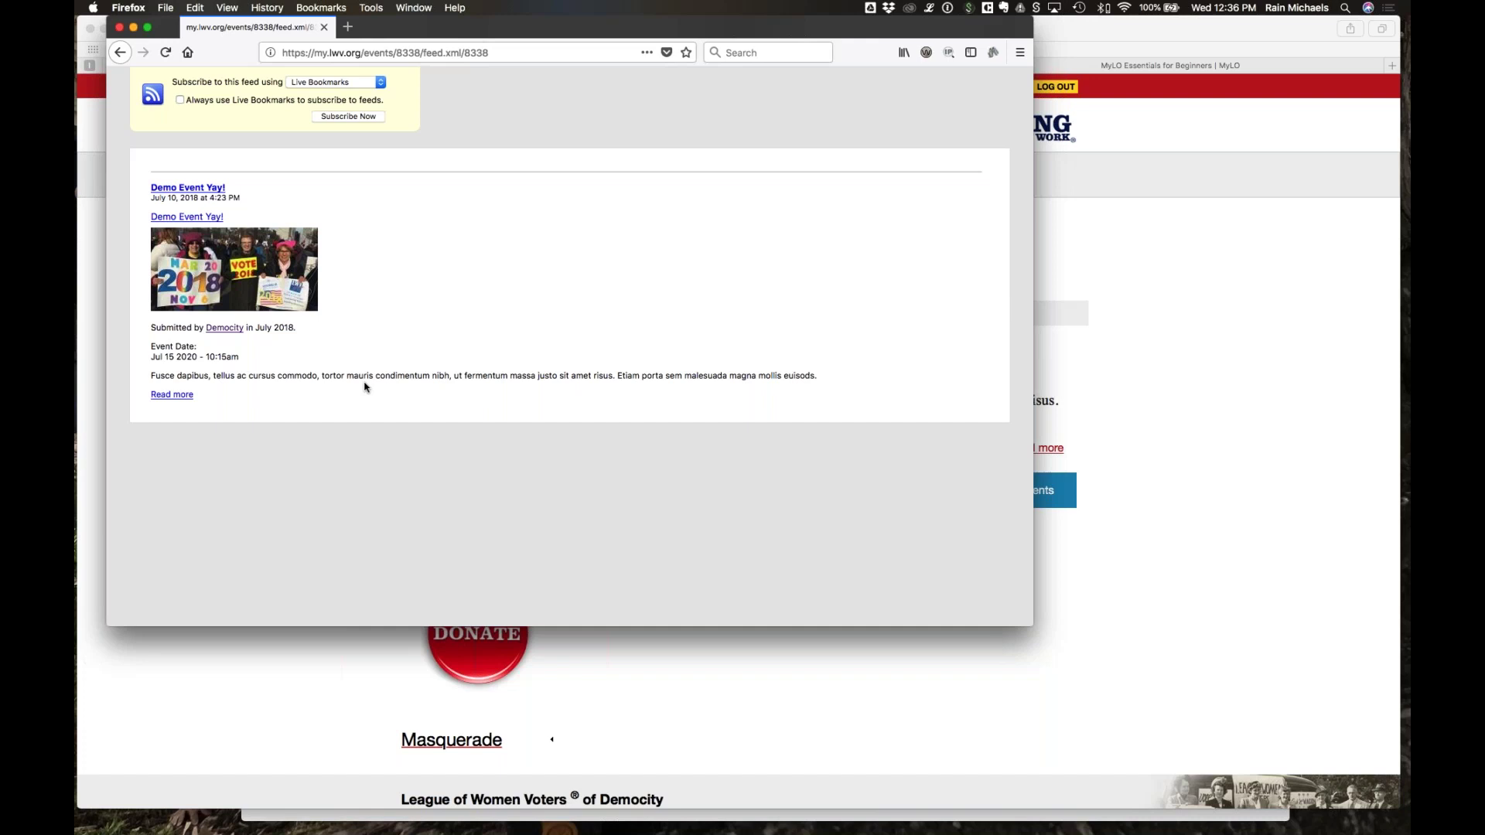
# Step: Switch back to the calendar page in Safari and copy the RSS feed's link again
pyautogui.click(600, 633)
pyautogui.rightClick(581, 552)
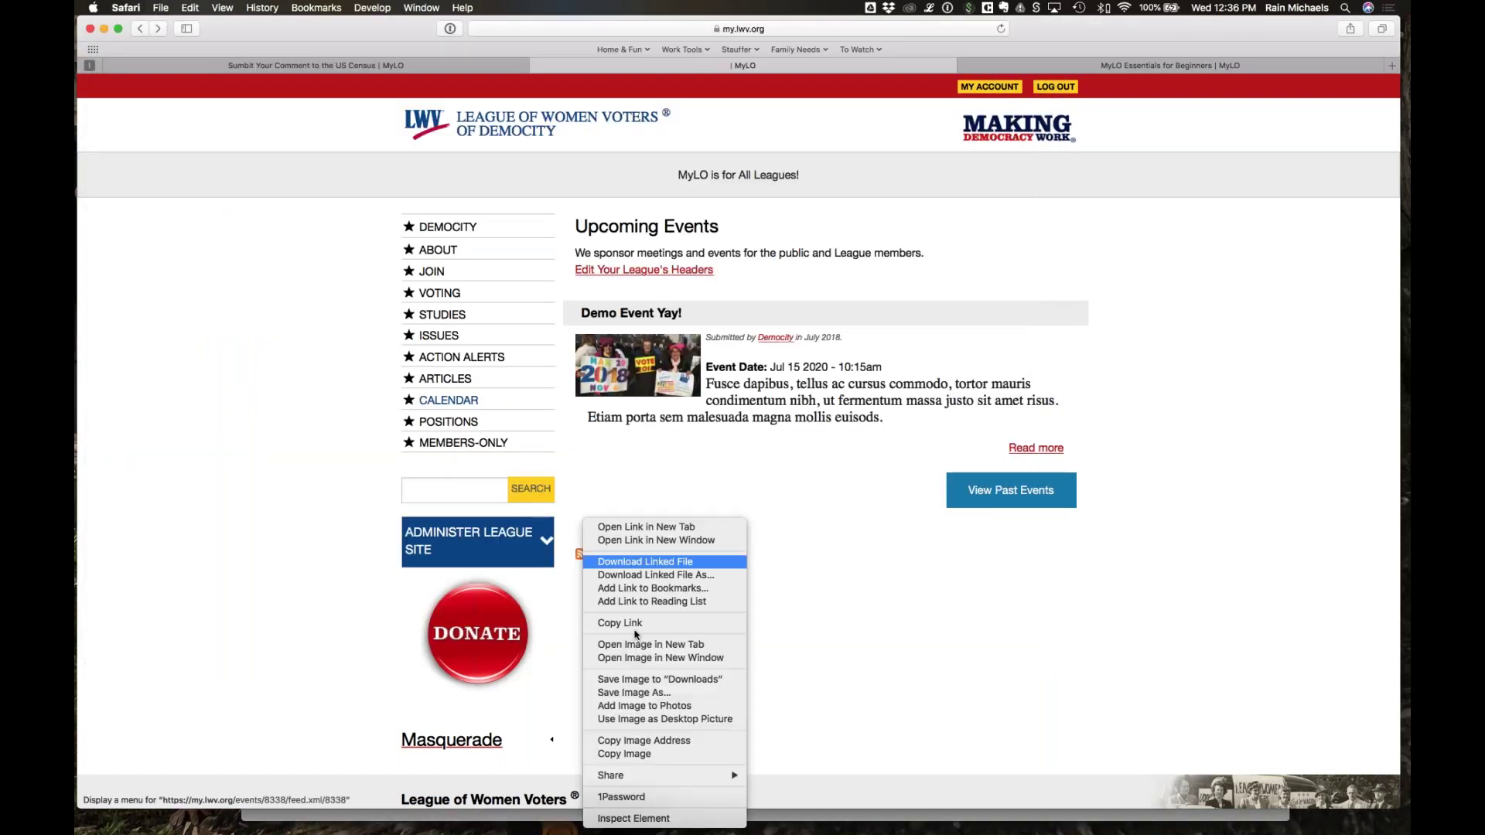
pyautogui.click(632, 623)
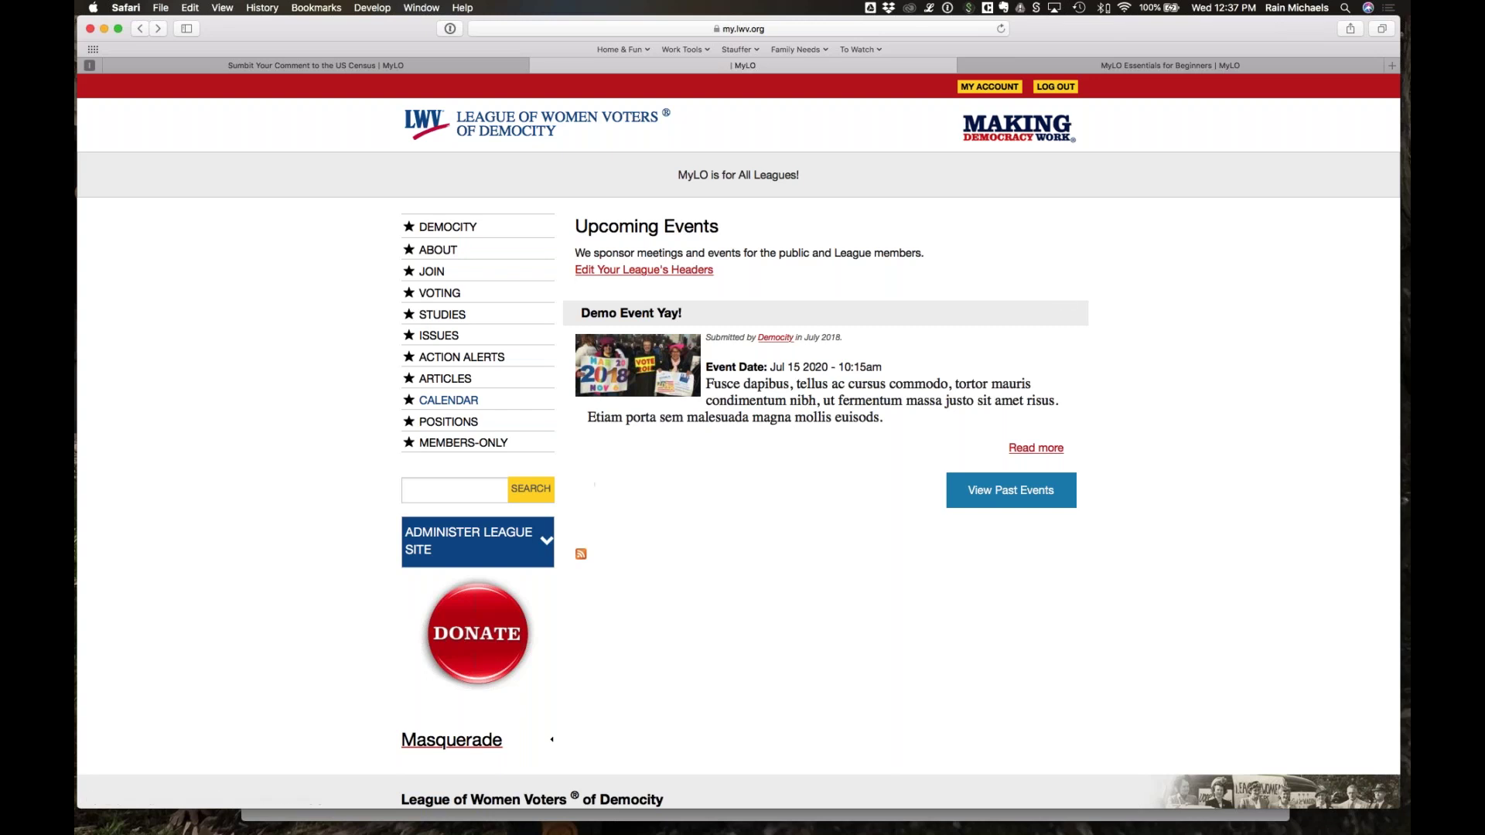
# Step: Start a new draft of the Democity home page, expand its Subscriptions section and highlight the section's name
pyautogui.click(458, 229)
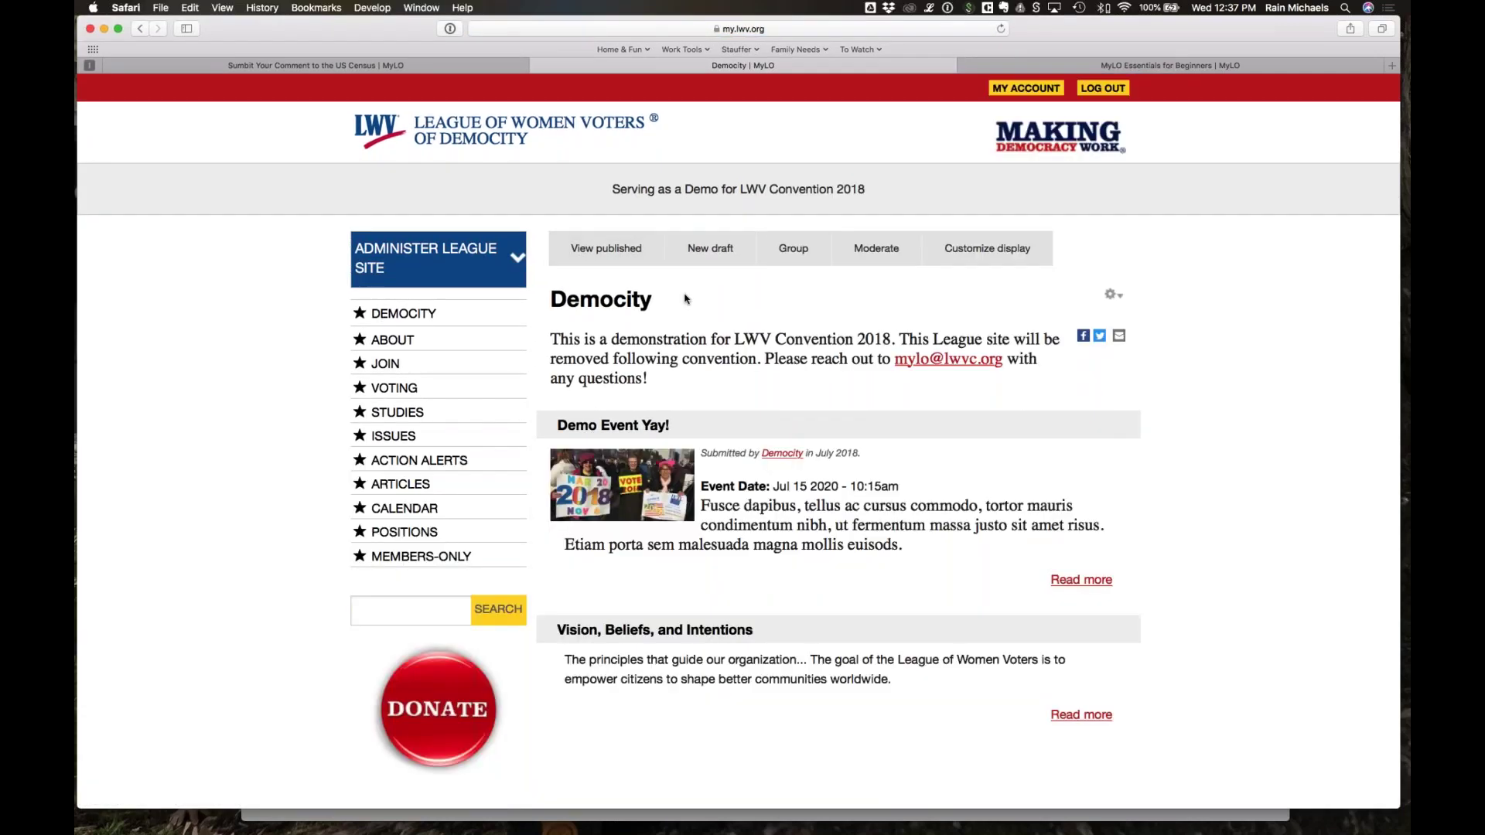
pyautogui.click(712, 251)
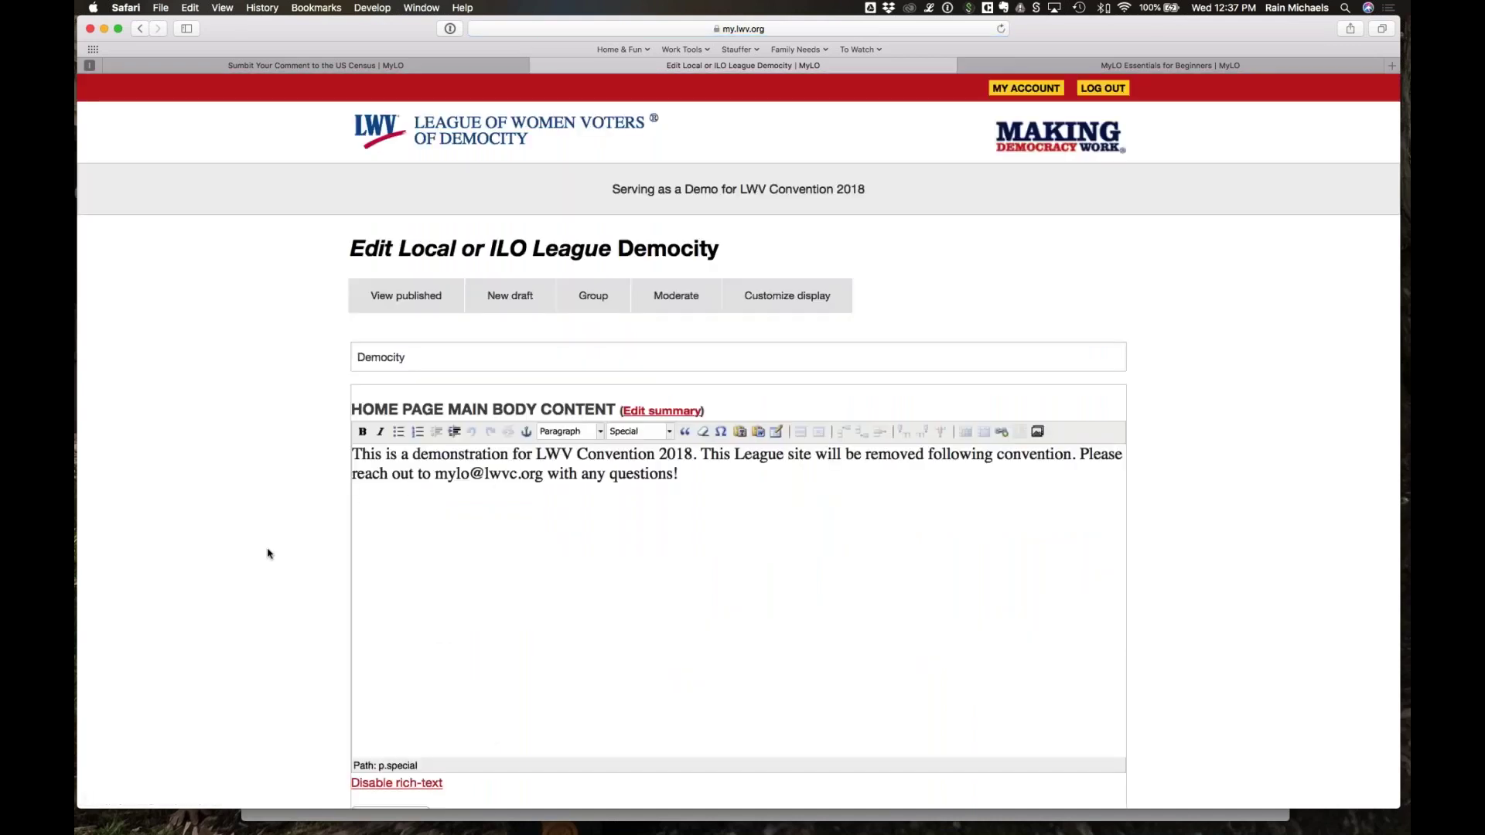
pyautogui.scroll(-10, 267, 555)
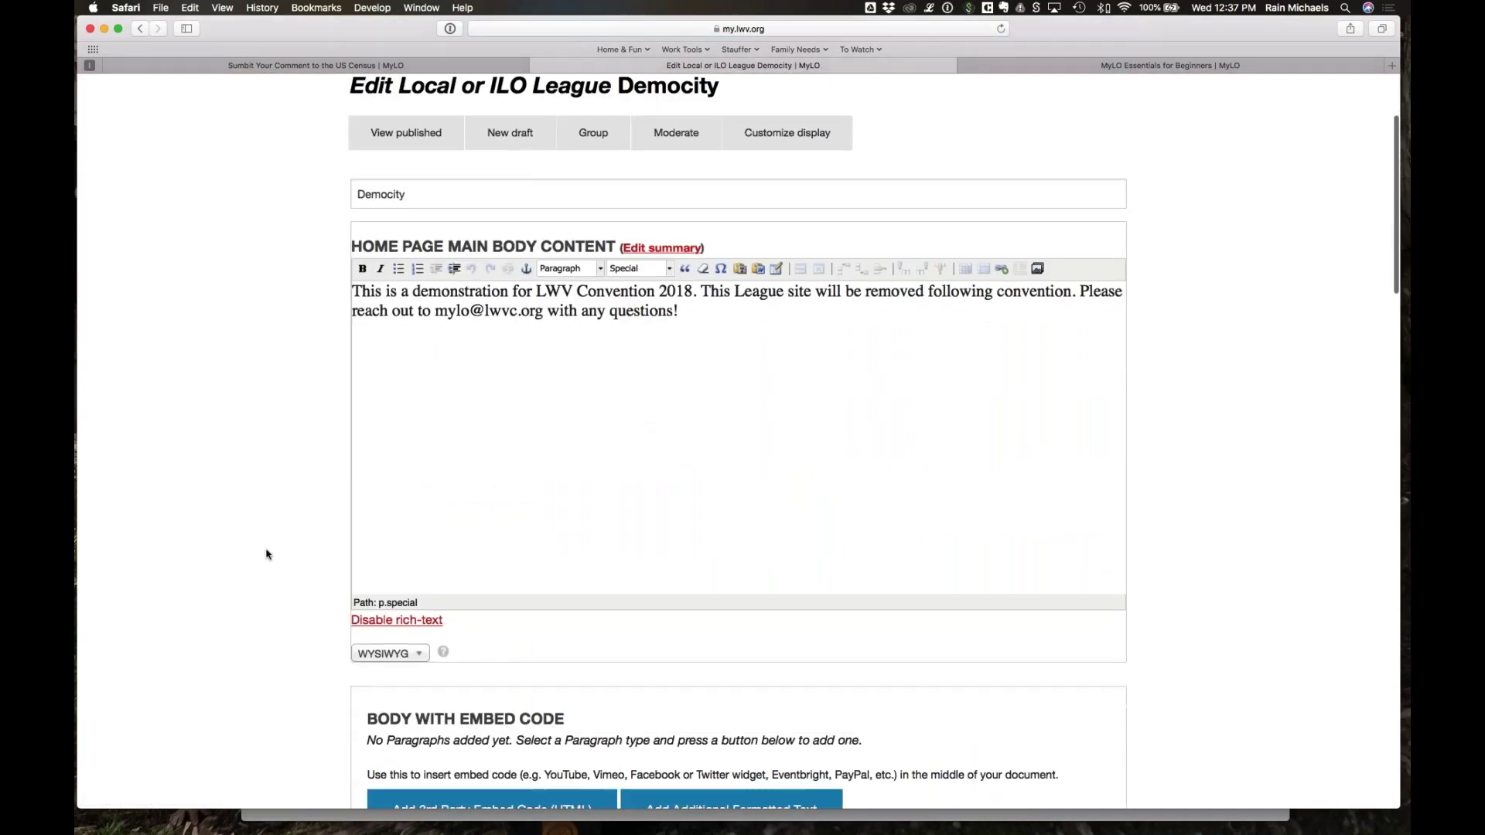
pyautogui.scroll(-2, 267, 554)
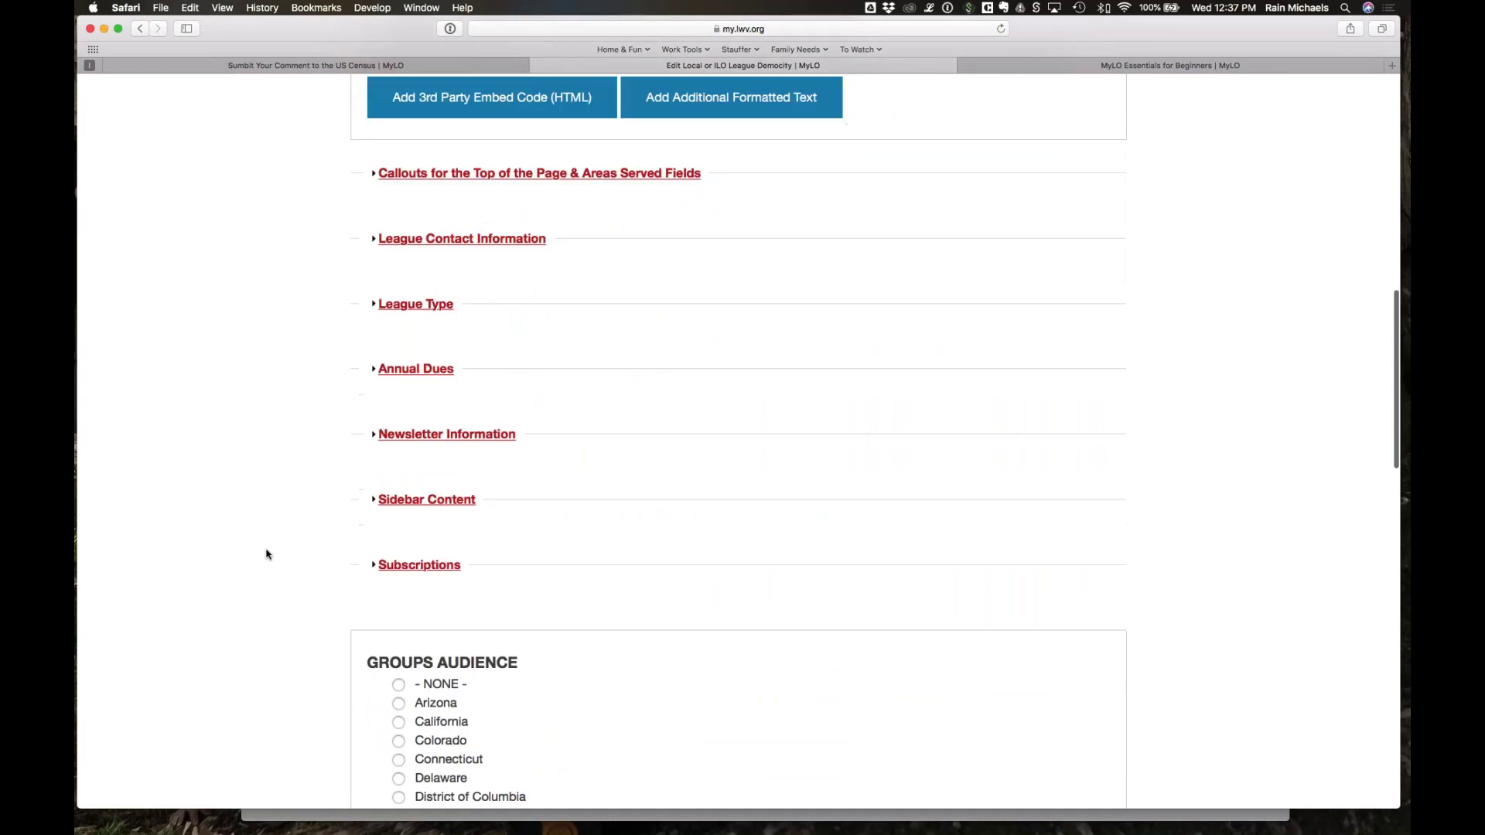
pyautogui.click(451, 568)
pyautogui.scroll(-3, 634, 570)
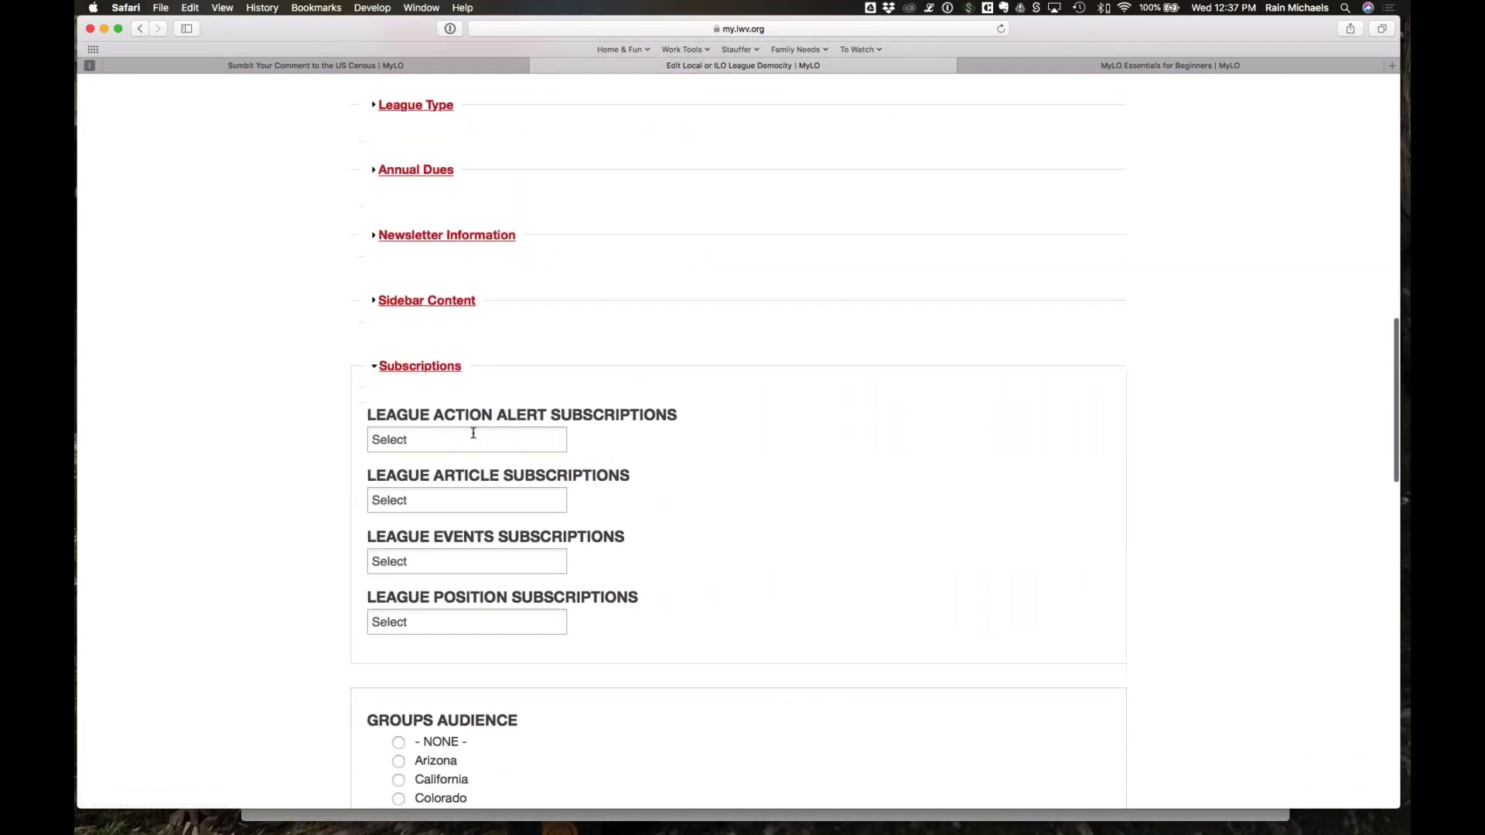
pyautogui.moveTo(468, 366); pyautogui.dragTo(355, 365)
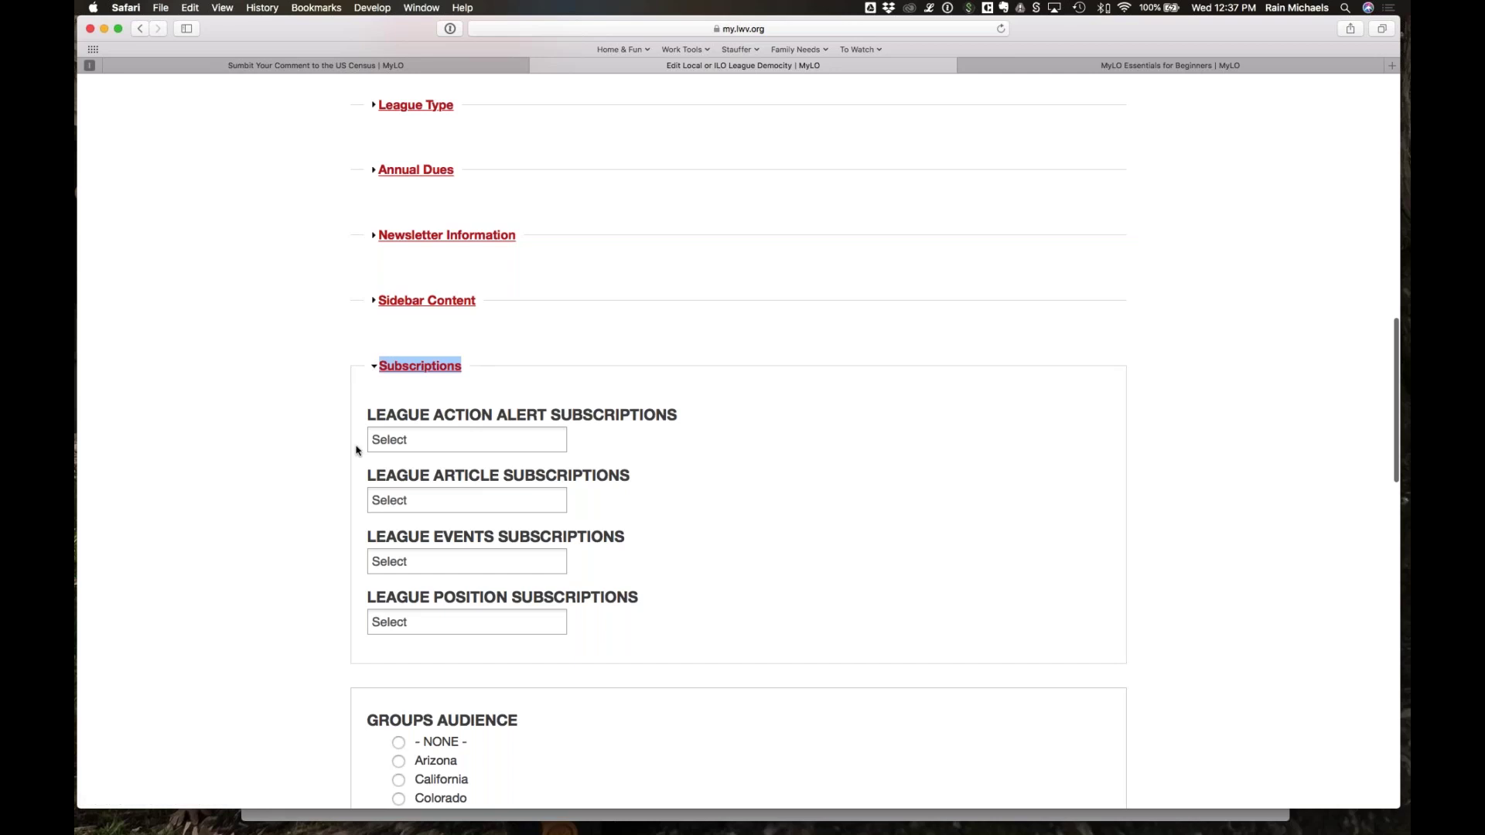
# Step: Set both the League Action Alert and League Article subscriptions to "the US (LWVUS)"
pyautogui.moveTo(364, 414); pyautogui.dragTo(481, 439)
pyautogui.click(480, 439)
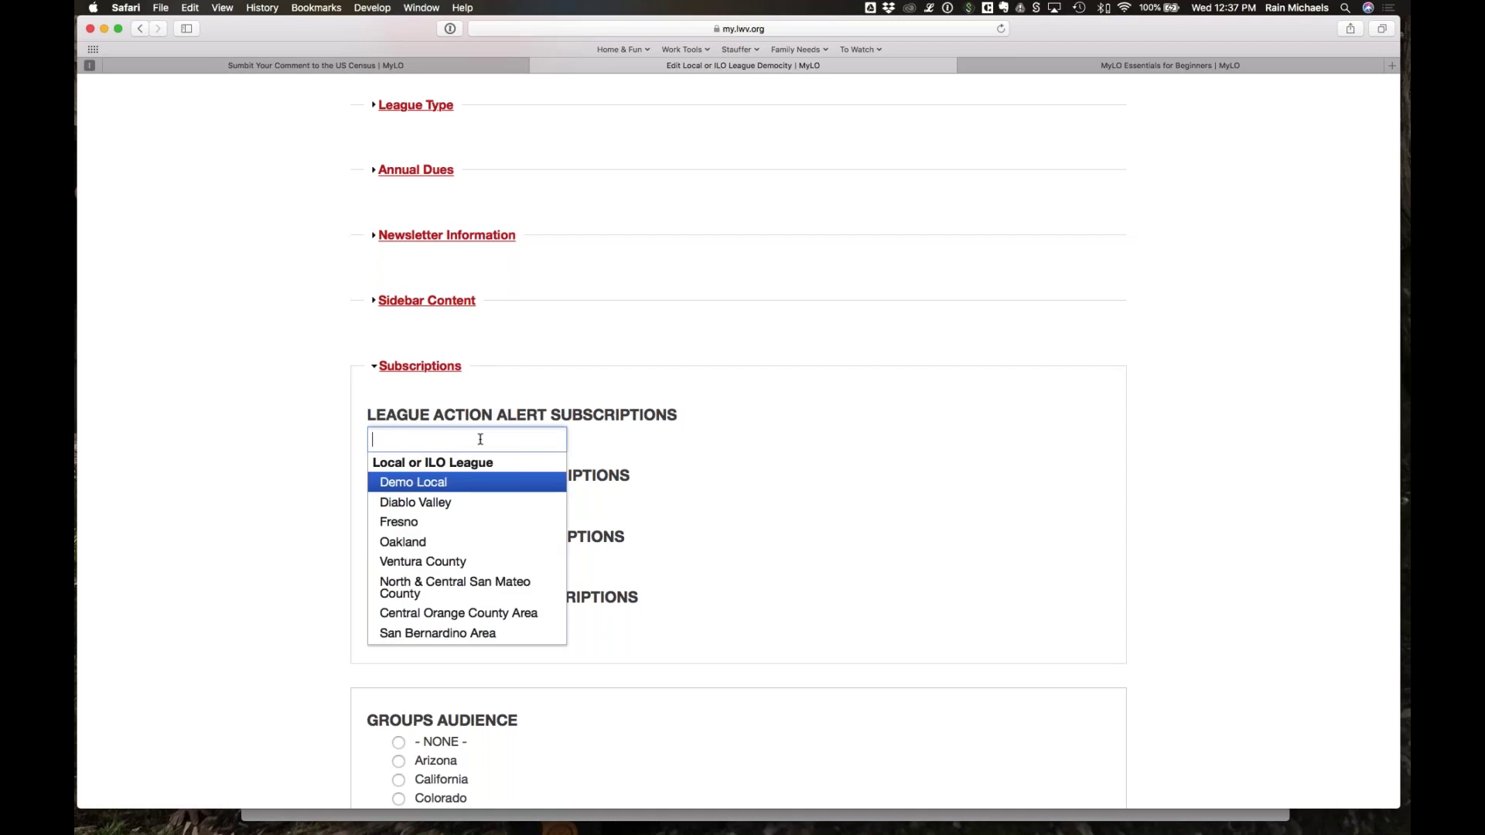
pyautogui.write('the')
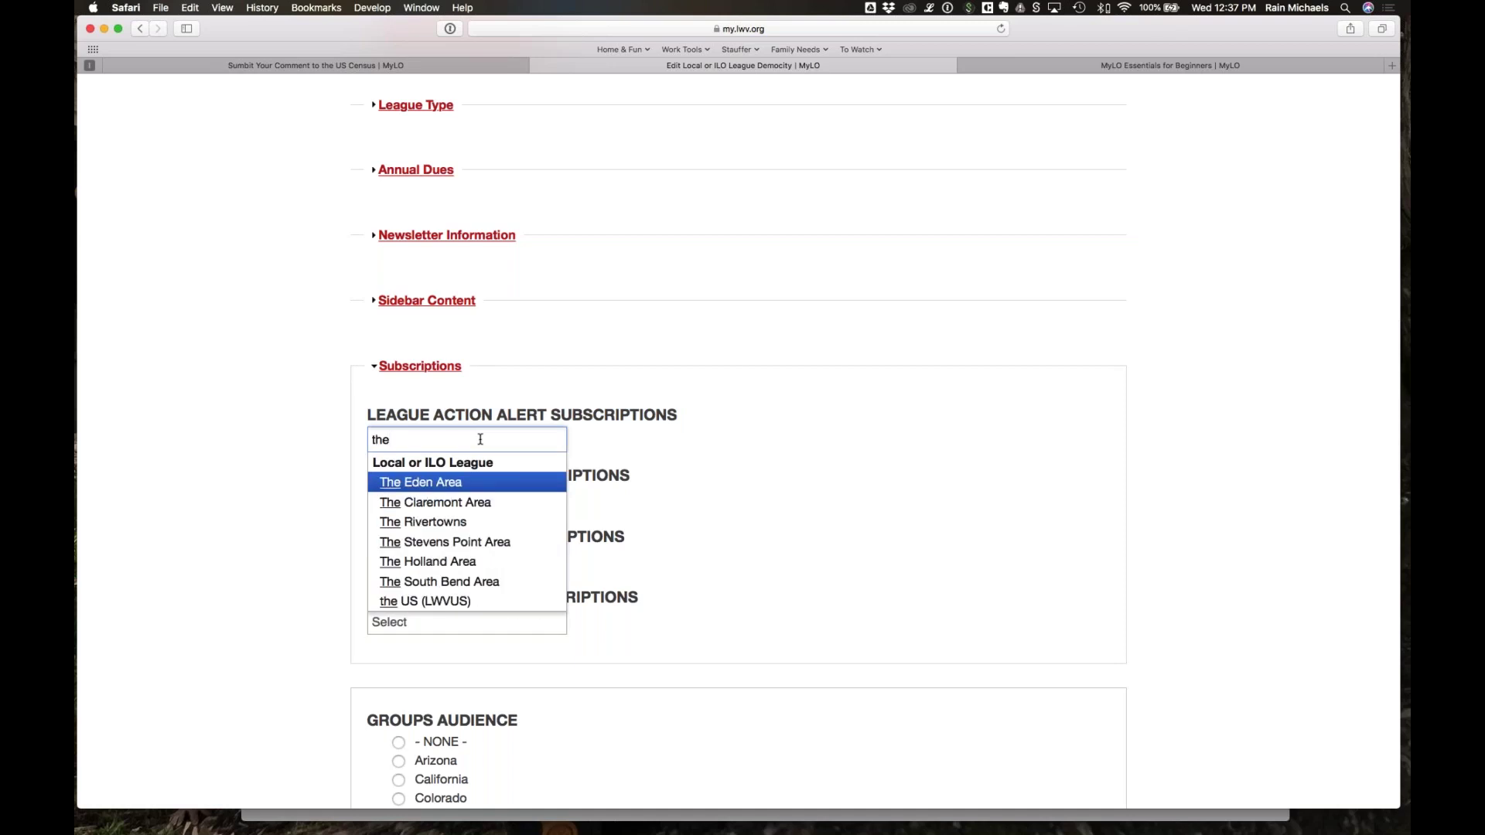
pyautogui.click(470, 606)
pyautogui.click(466, 503)
pyautogui.write('the us')
pyautogui.click(469, 544)
# Step: Set both the League Events and League Position subscriptions to "the US (LWVUS)"
pyautogui.click(466, 561)
pyautogui.write('the')
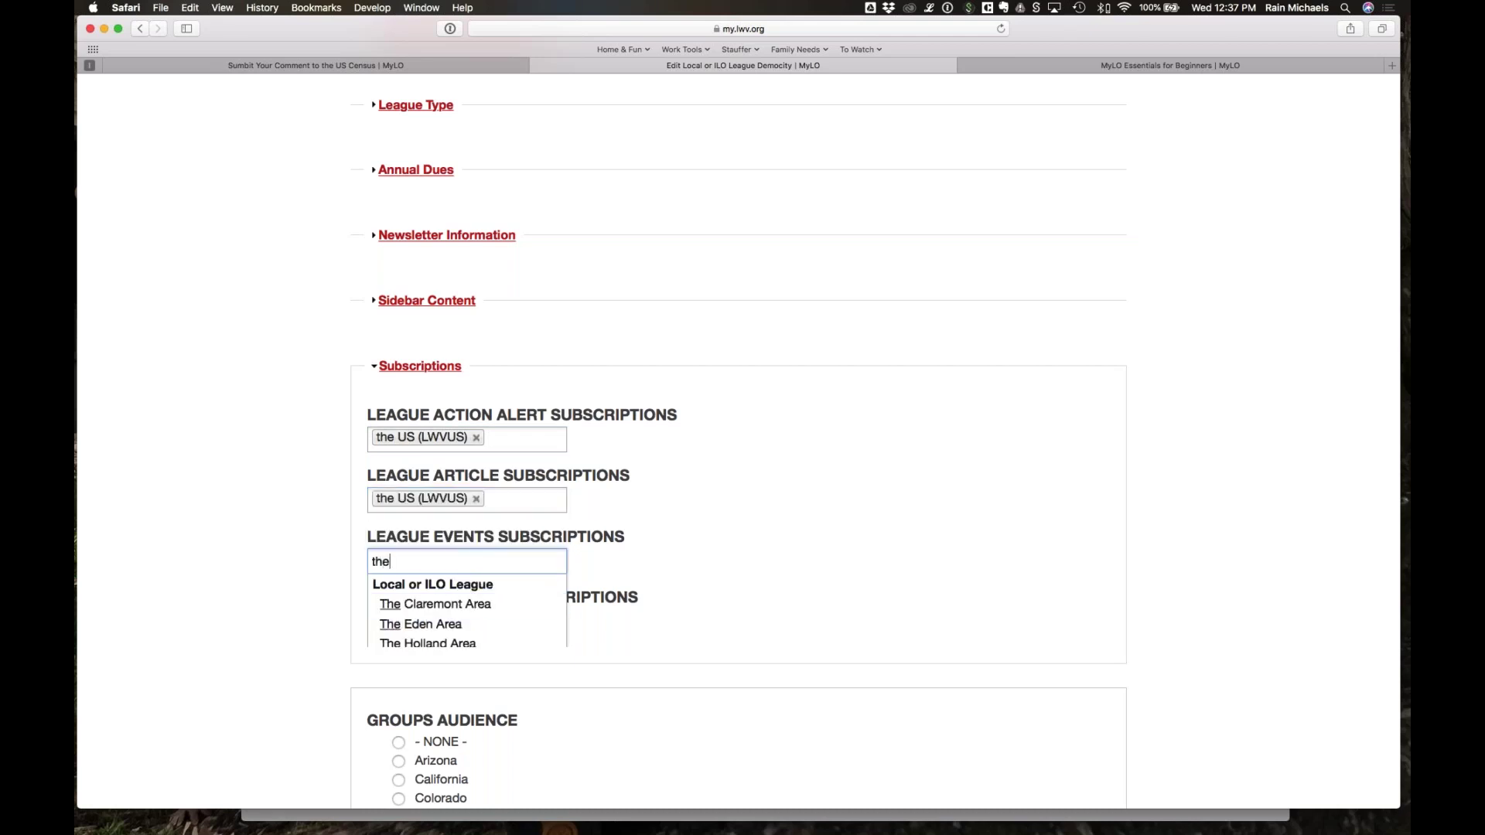
pyautogui.write(' us')
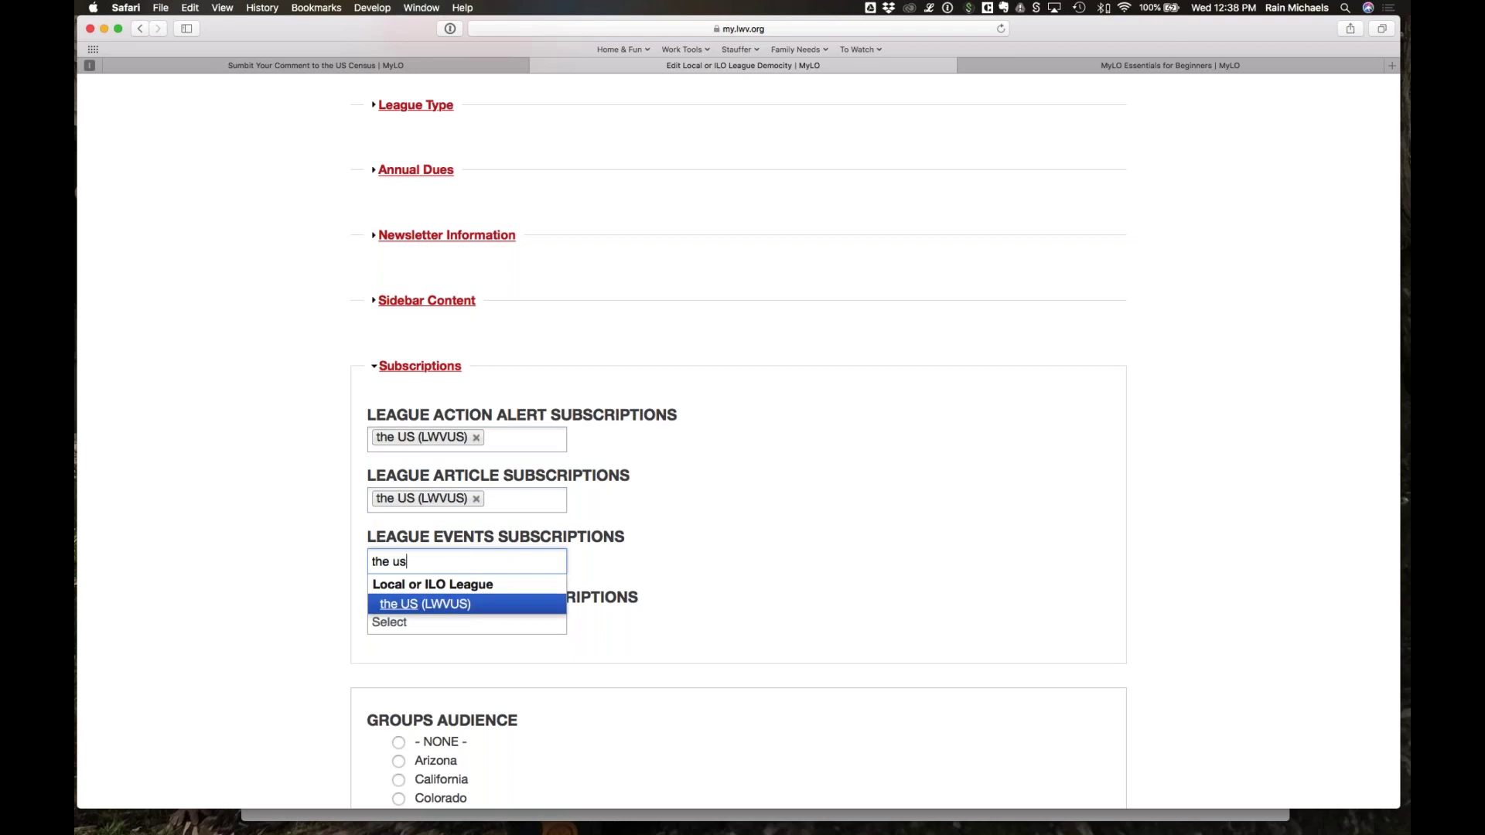
pyautogui.click(464, 607)
pyautogui.click(454, 617)
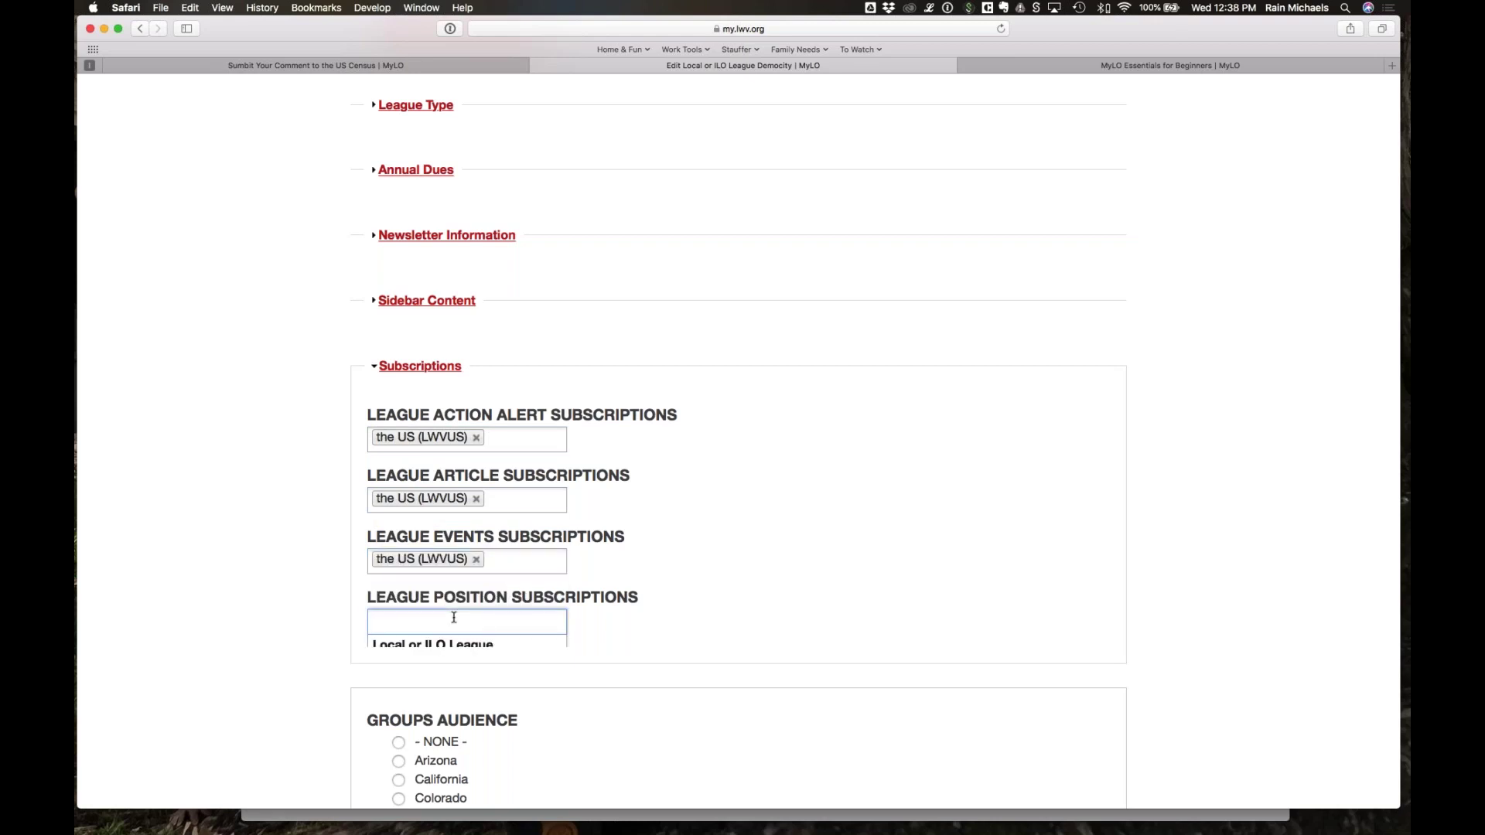
pyautogui.press('Return')
pyautogui.scroll(-1, 454, 617)
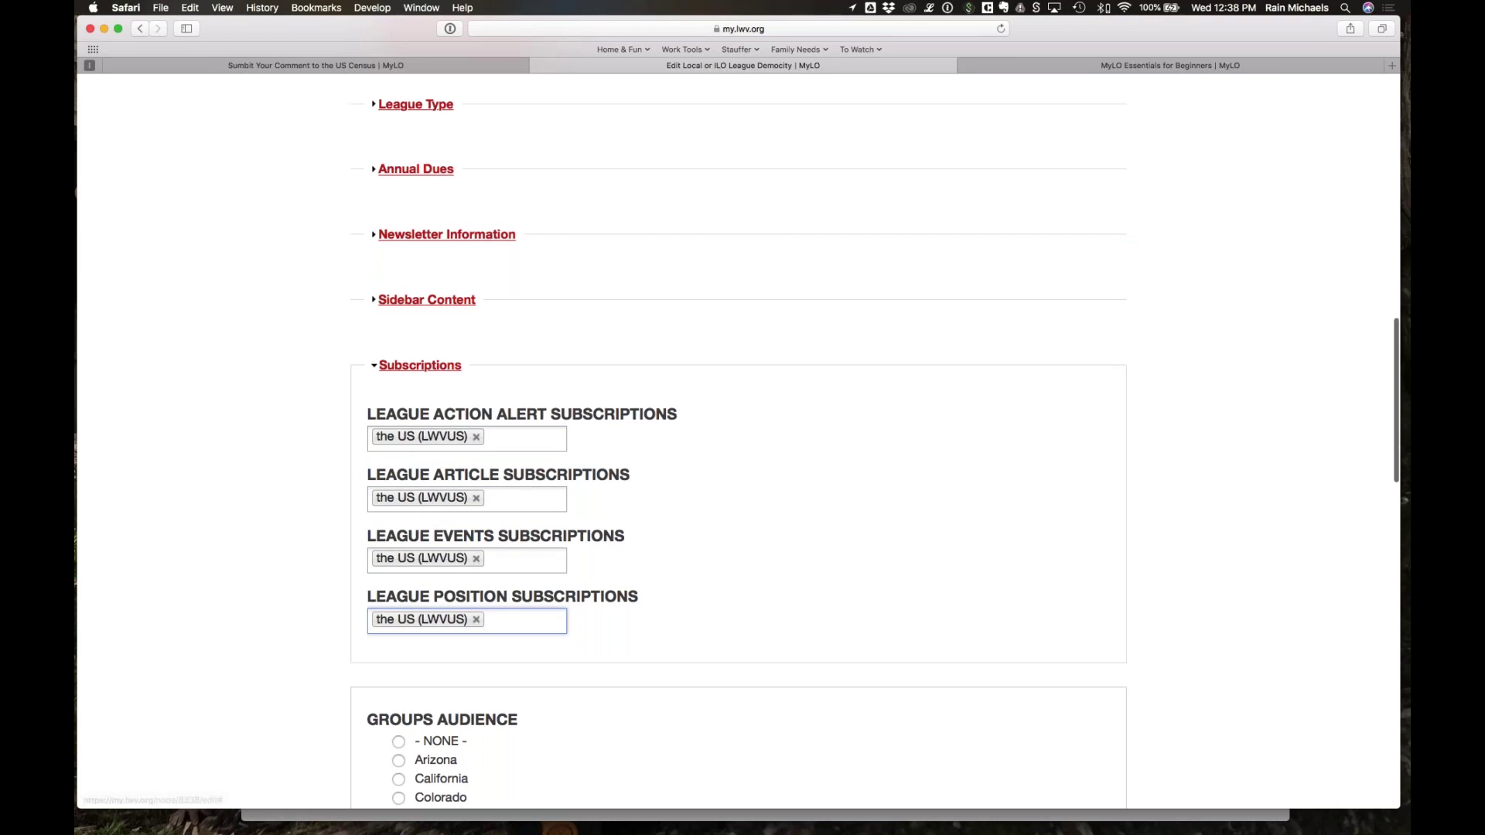
# Step: Add California to the League Action Alert subscriptions and Los Angeles to the League Events subscriptions
pyautogui.click(517, 444)
pyautogui.write('cal')
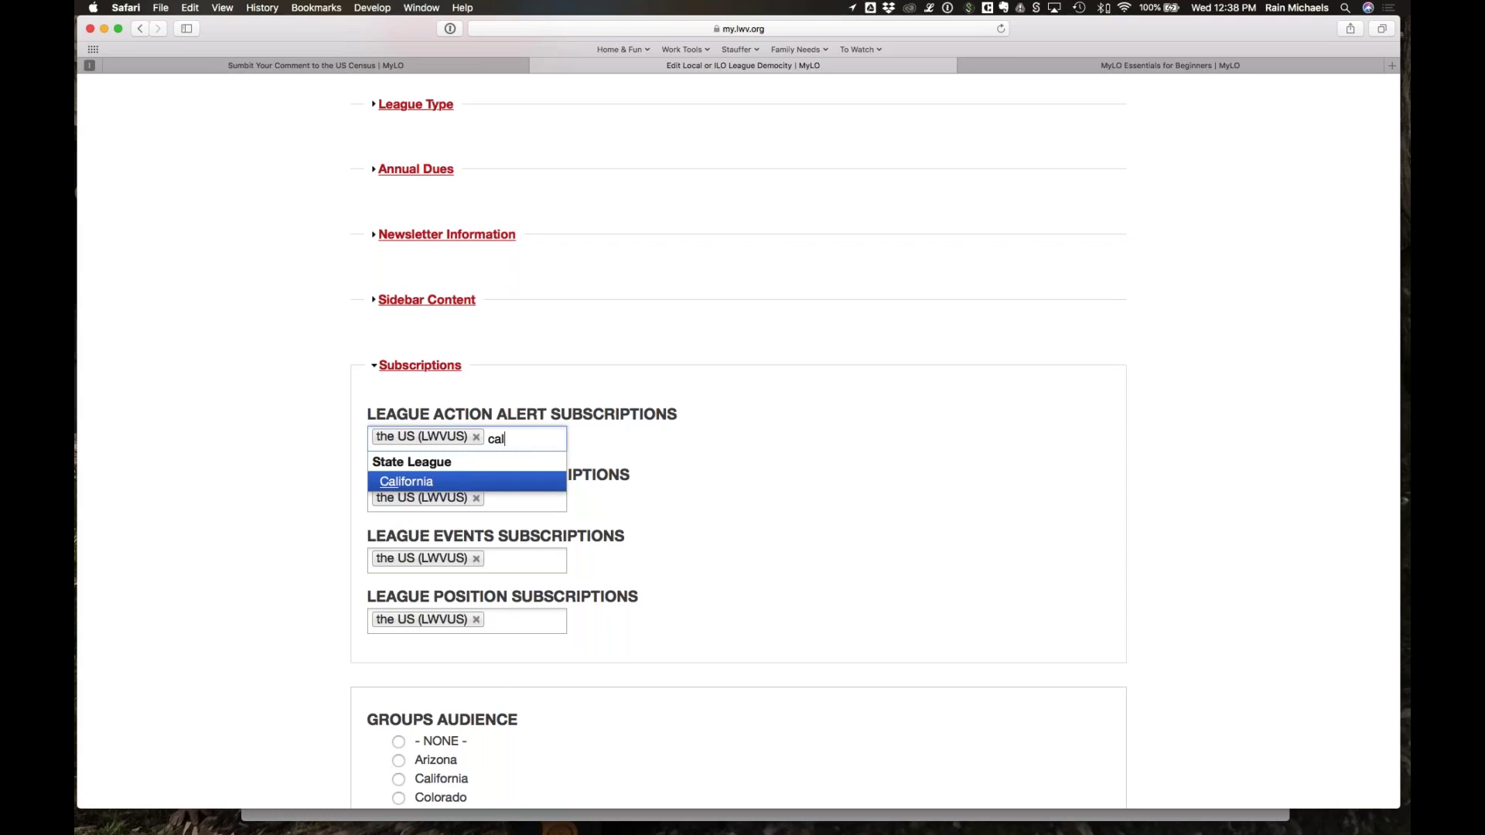
pyautogui.click(446, 484)
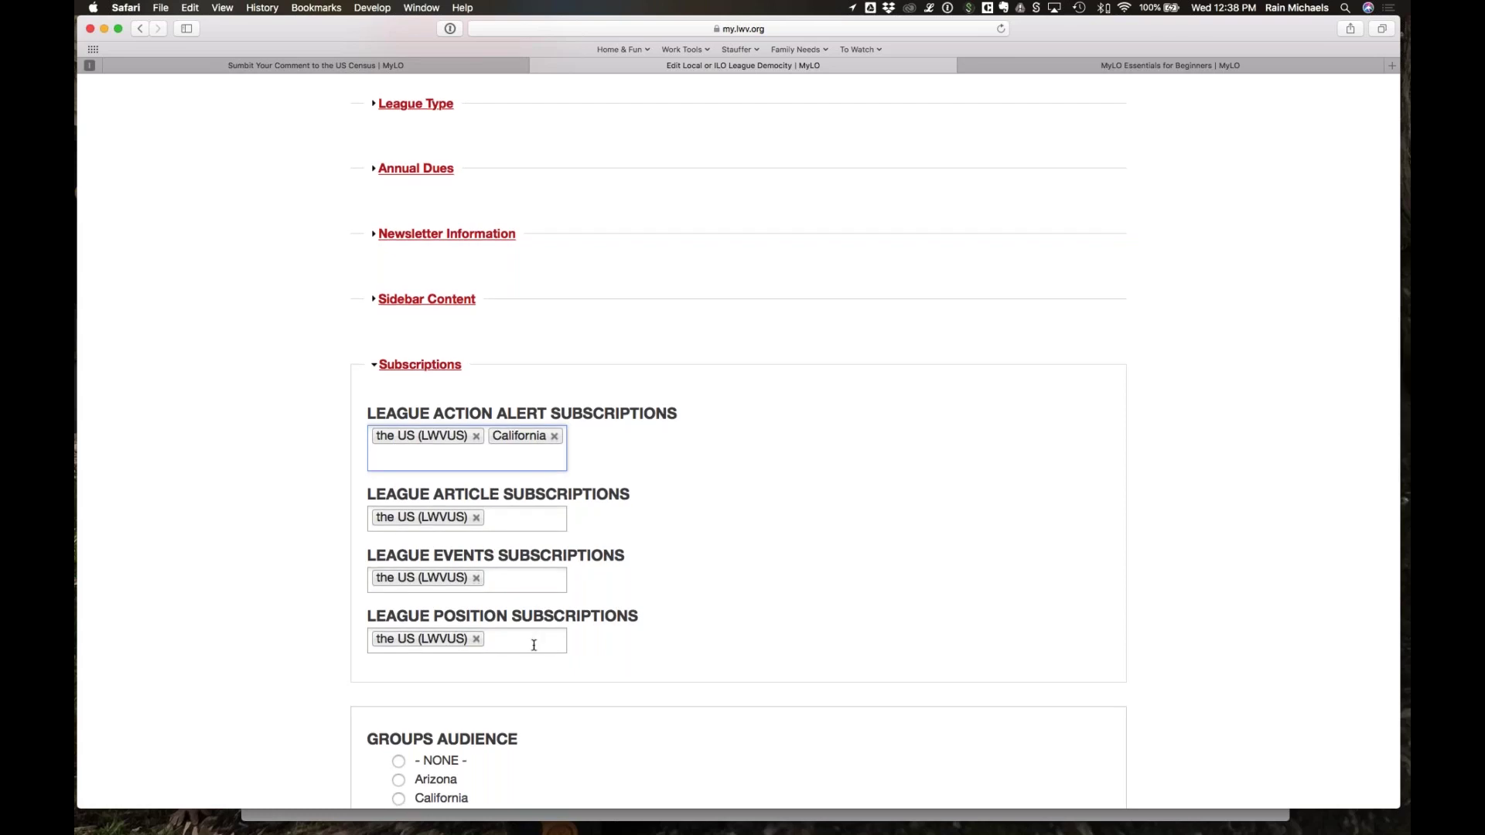
pyautogui.click(524, 579)
pyautogui.write('los')
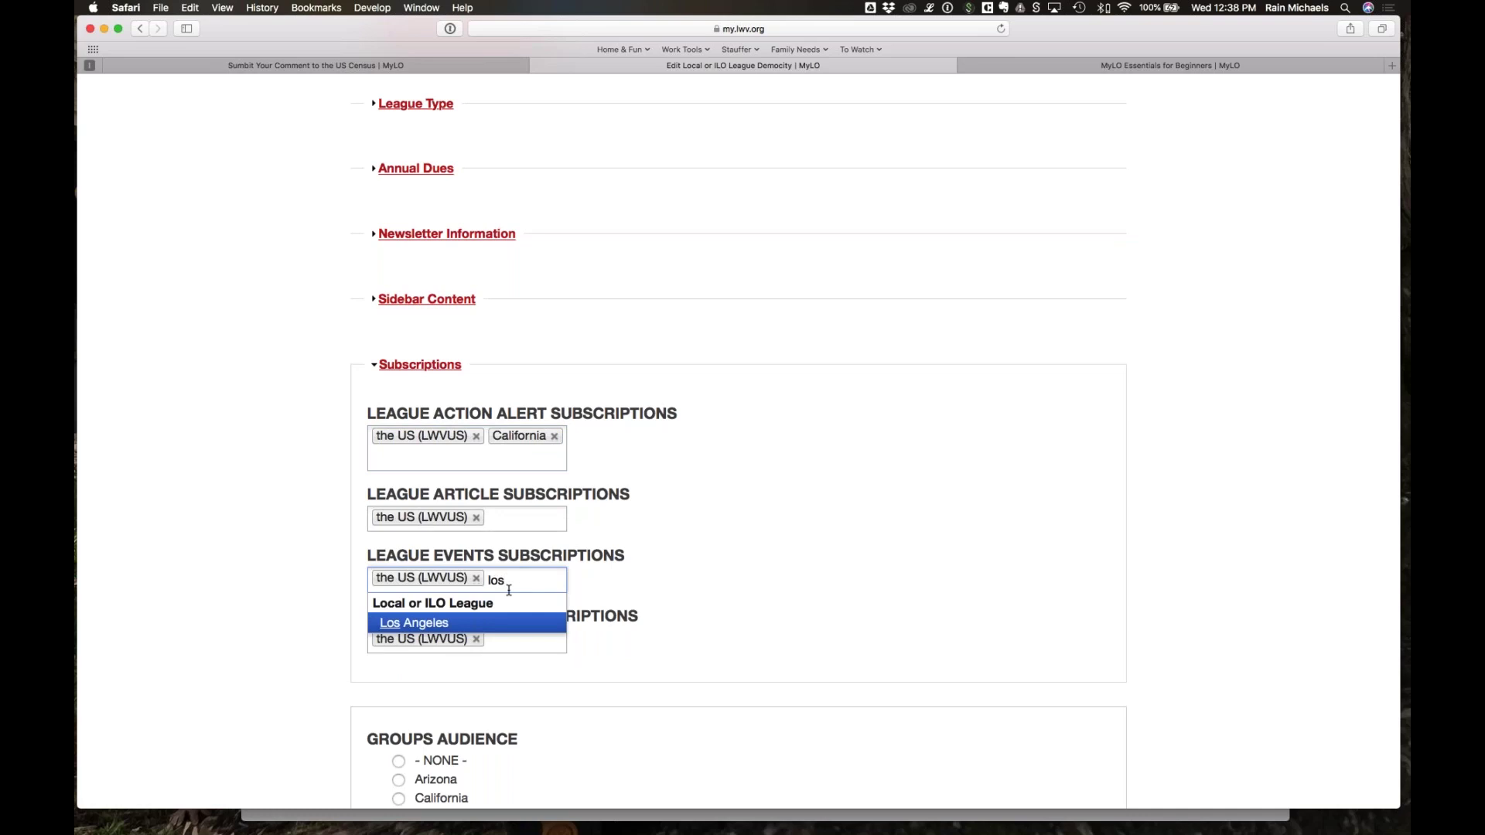
pyautogui.press('Return')
# Step: Set the draft's moderation state to Published, append "subscribing" to the moderation notes and save the league page
pyautogui.scroll(-15, 582, 712)
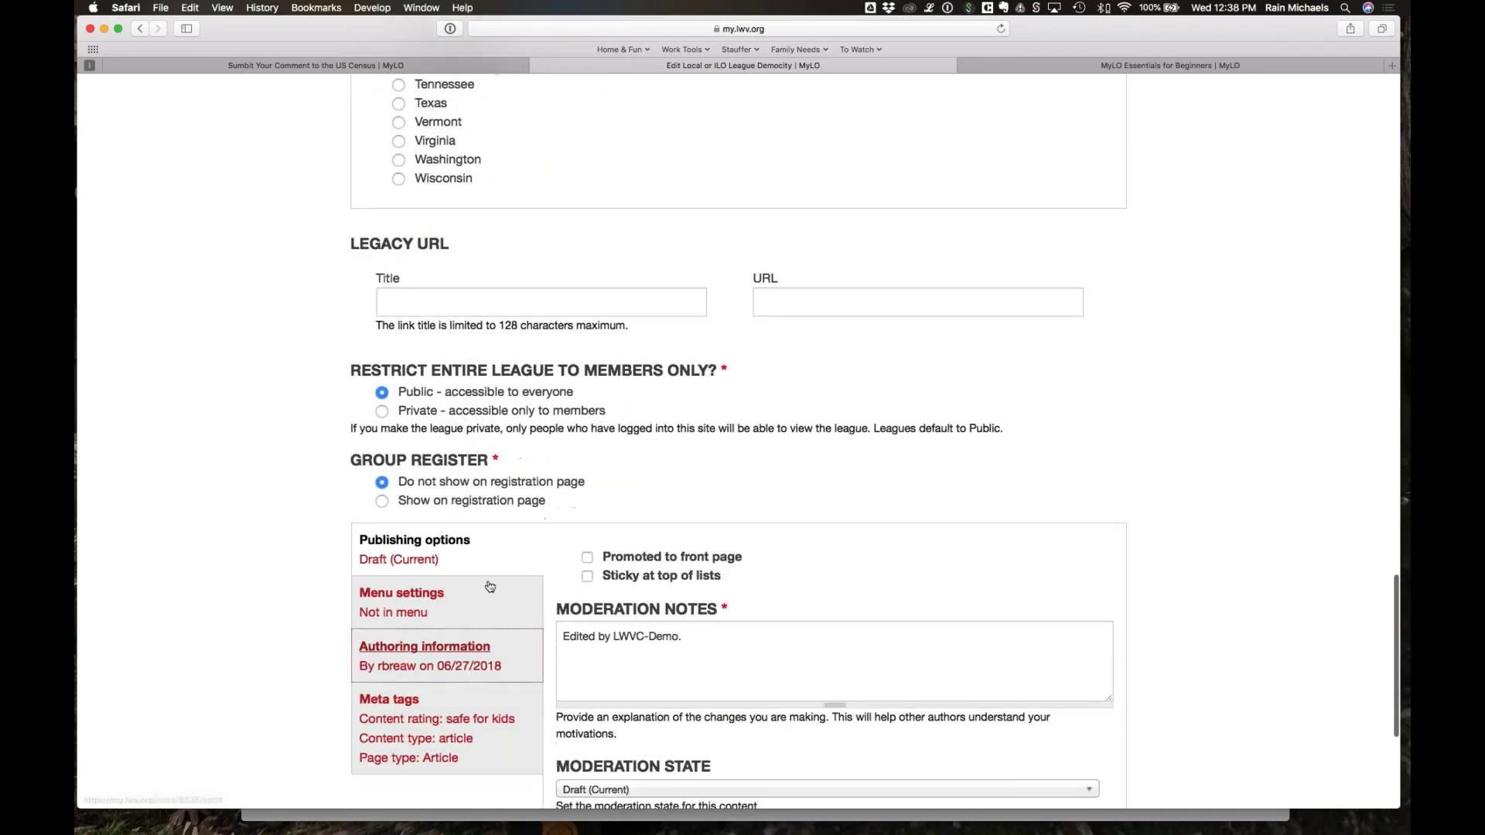
pyautogui.scroll(-5, 464, 658)
pyautogui.click(773, 474)
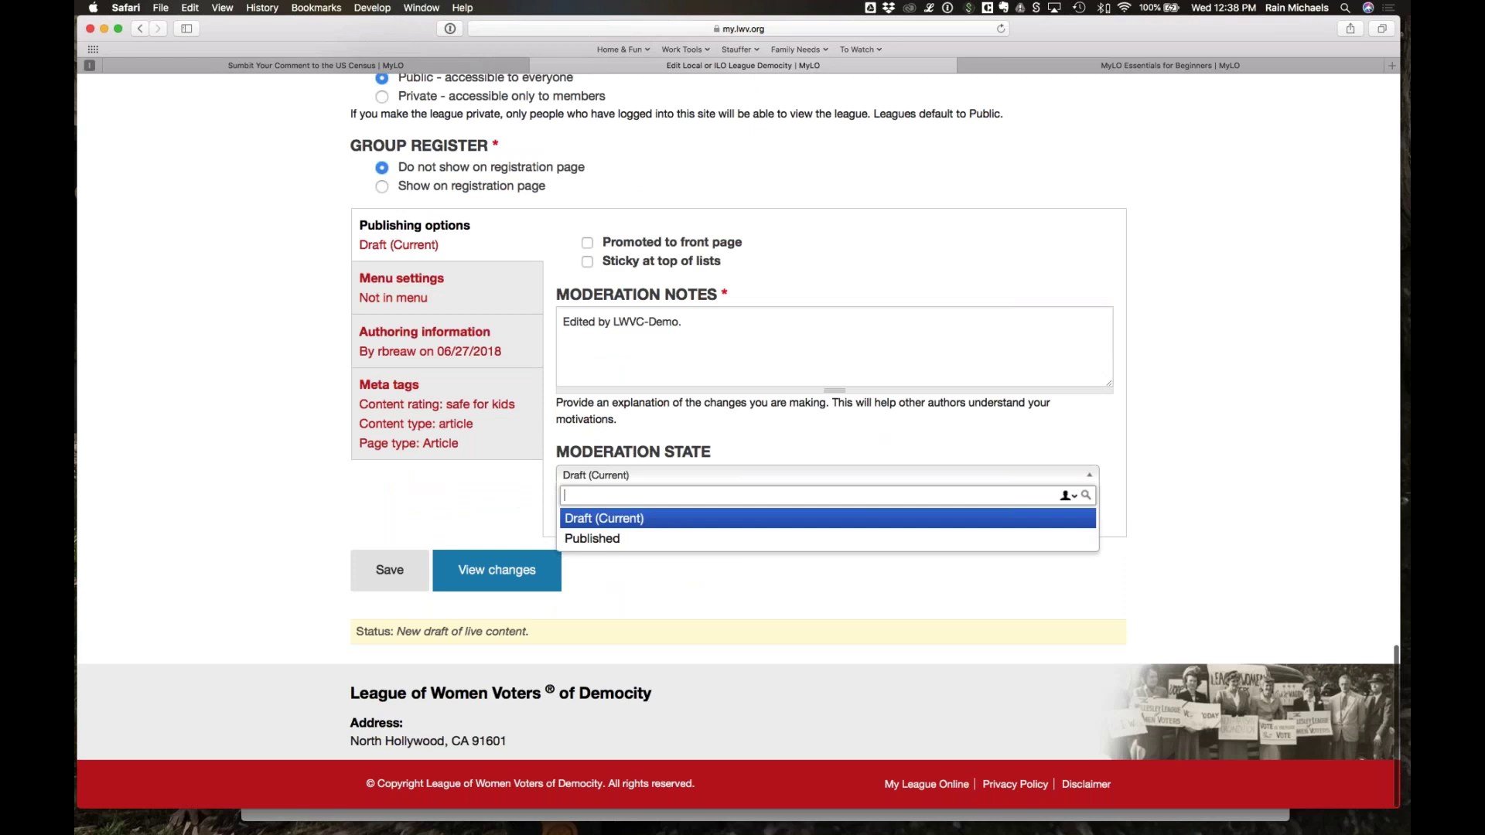
pyautogui.click(592, 538)
pyautogui.click(752, 357)
pyautogui.write('subscribing')
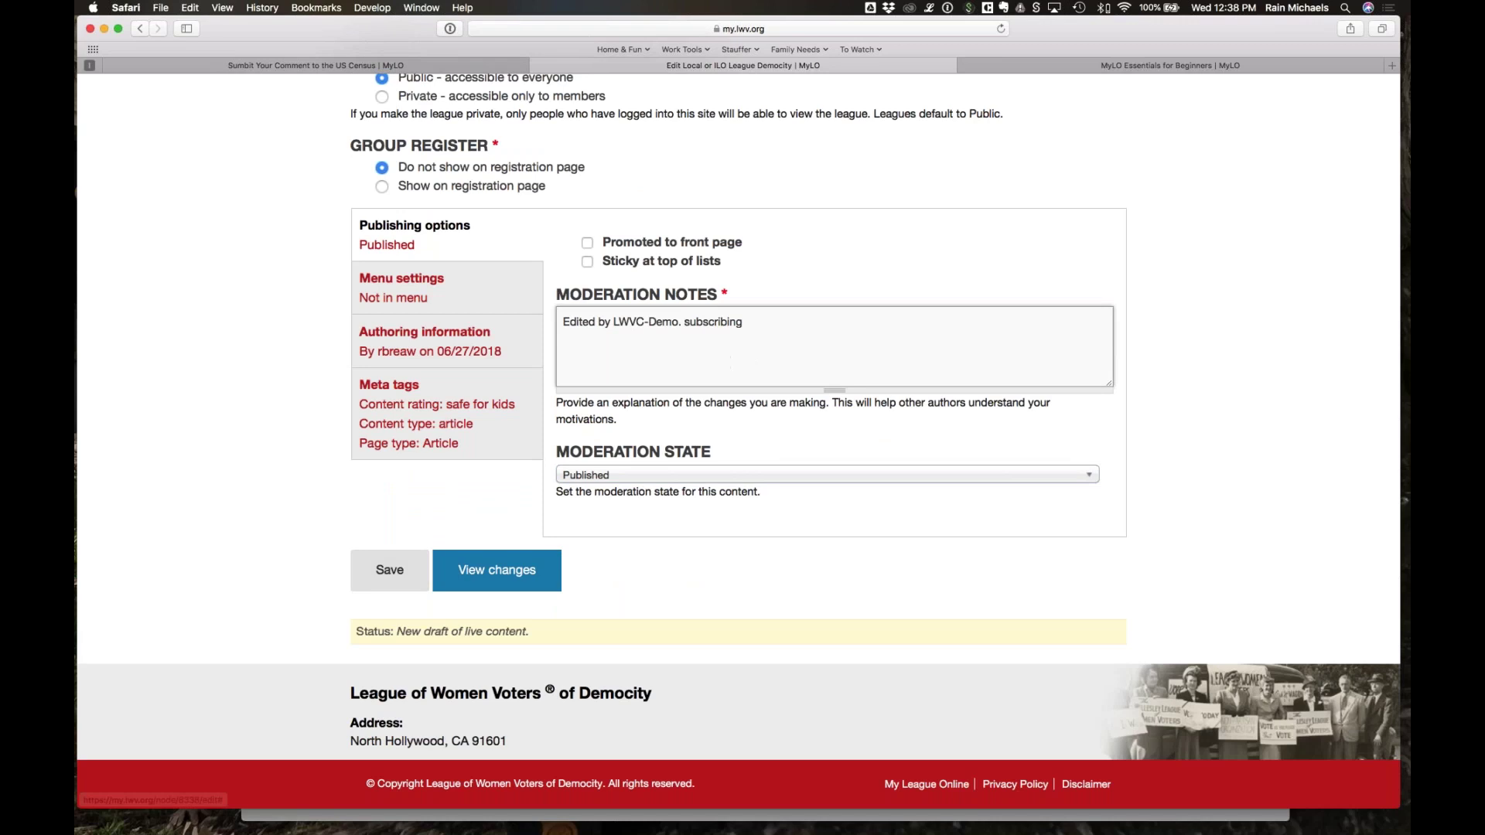
pyautogui.click(389, 570)
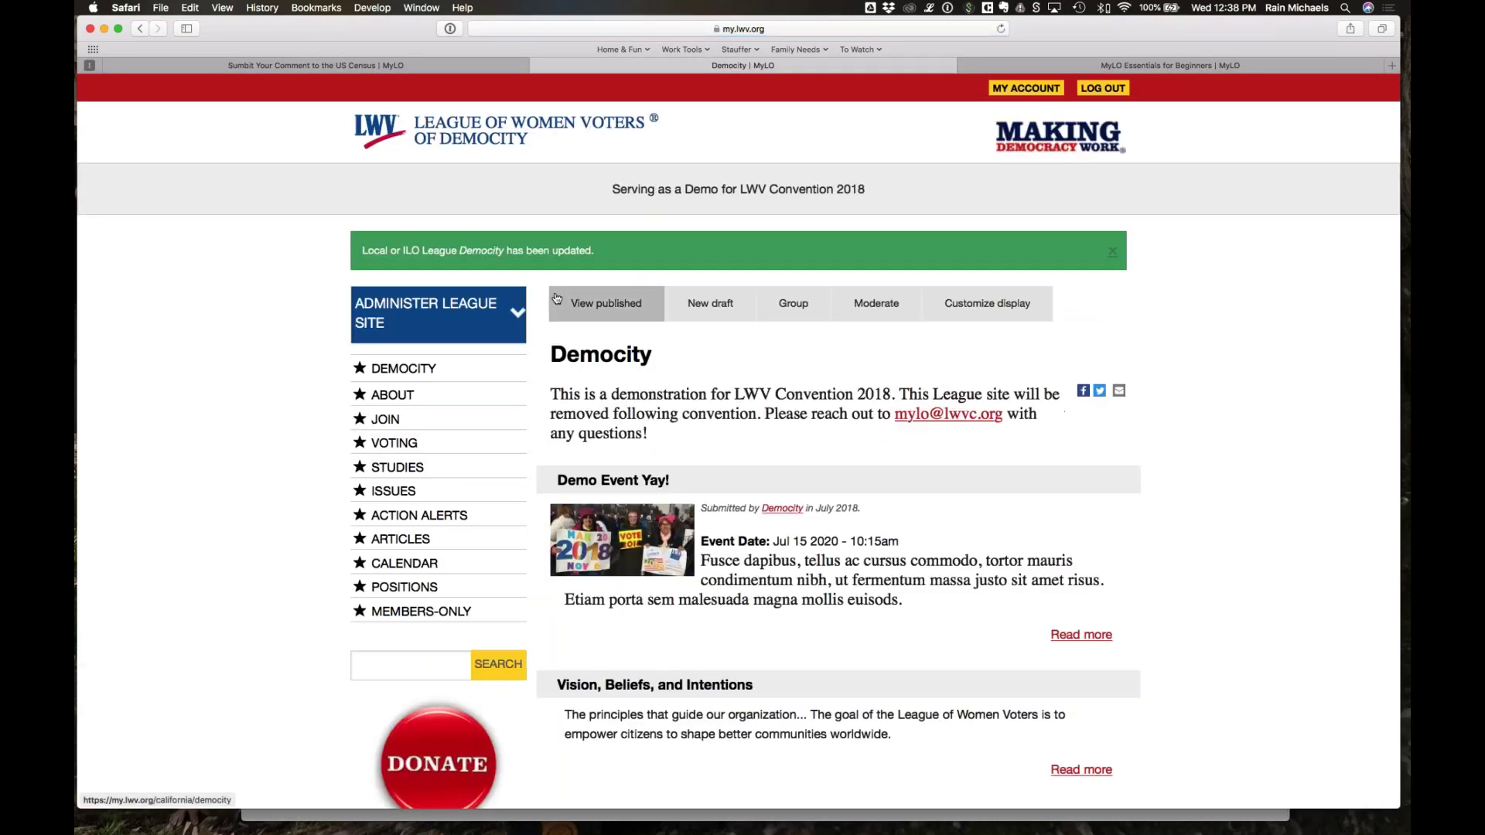
# Step: Open the Democity calendar and look through its upcoming events, including those from subscribed leagues
pyautogui.click(404, 563)
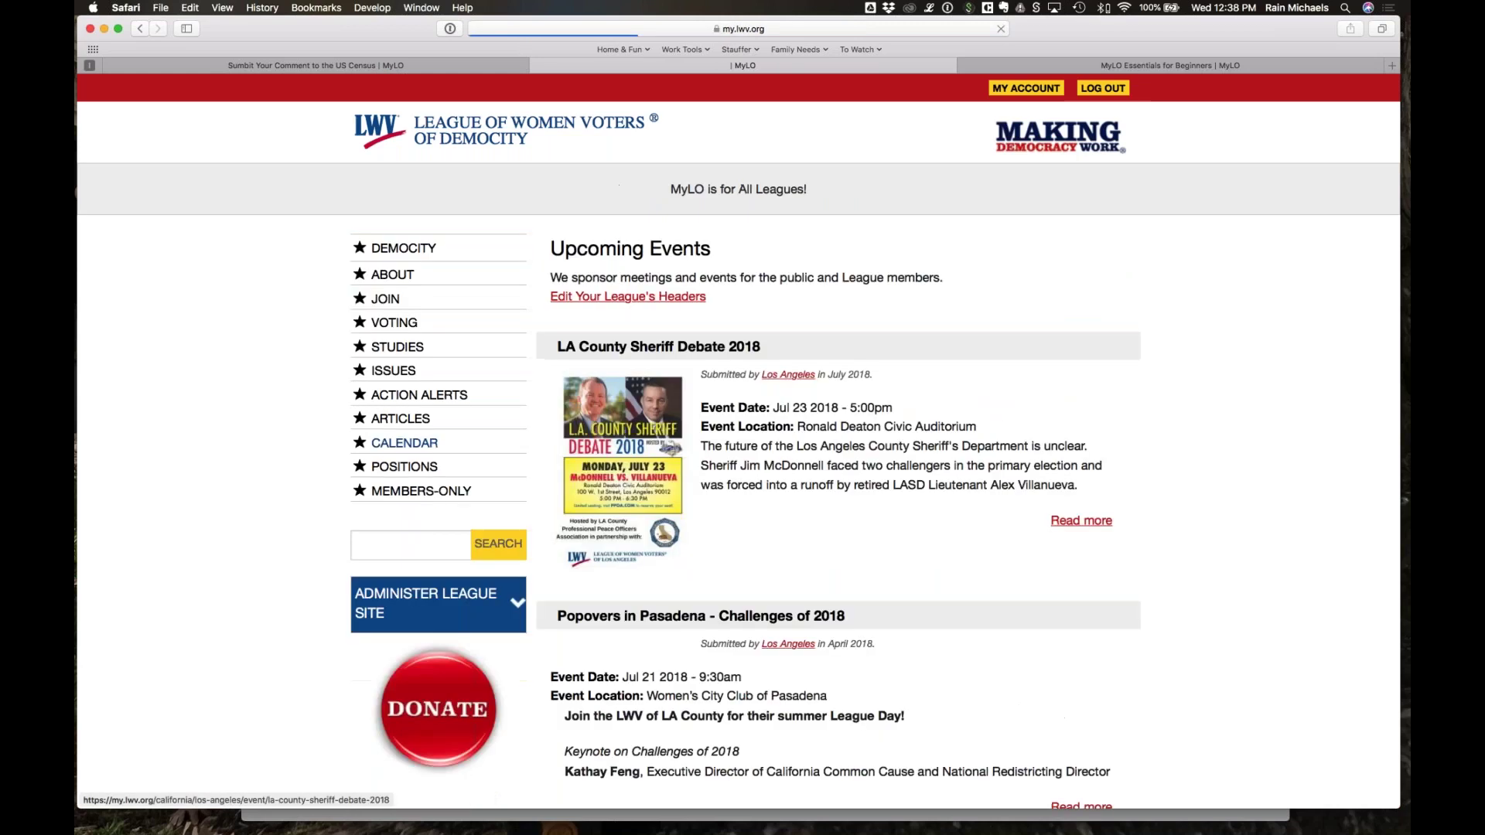
pyautogui.scroll(-5, 739, 441)
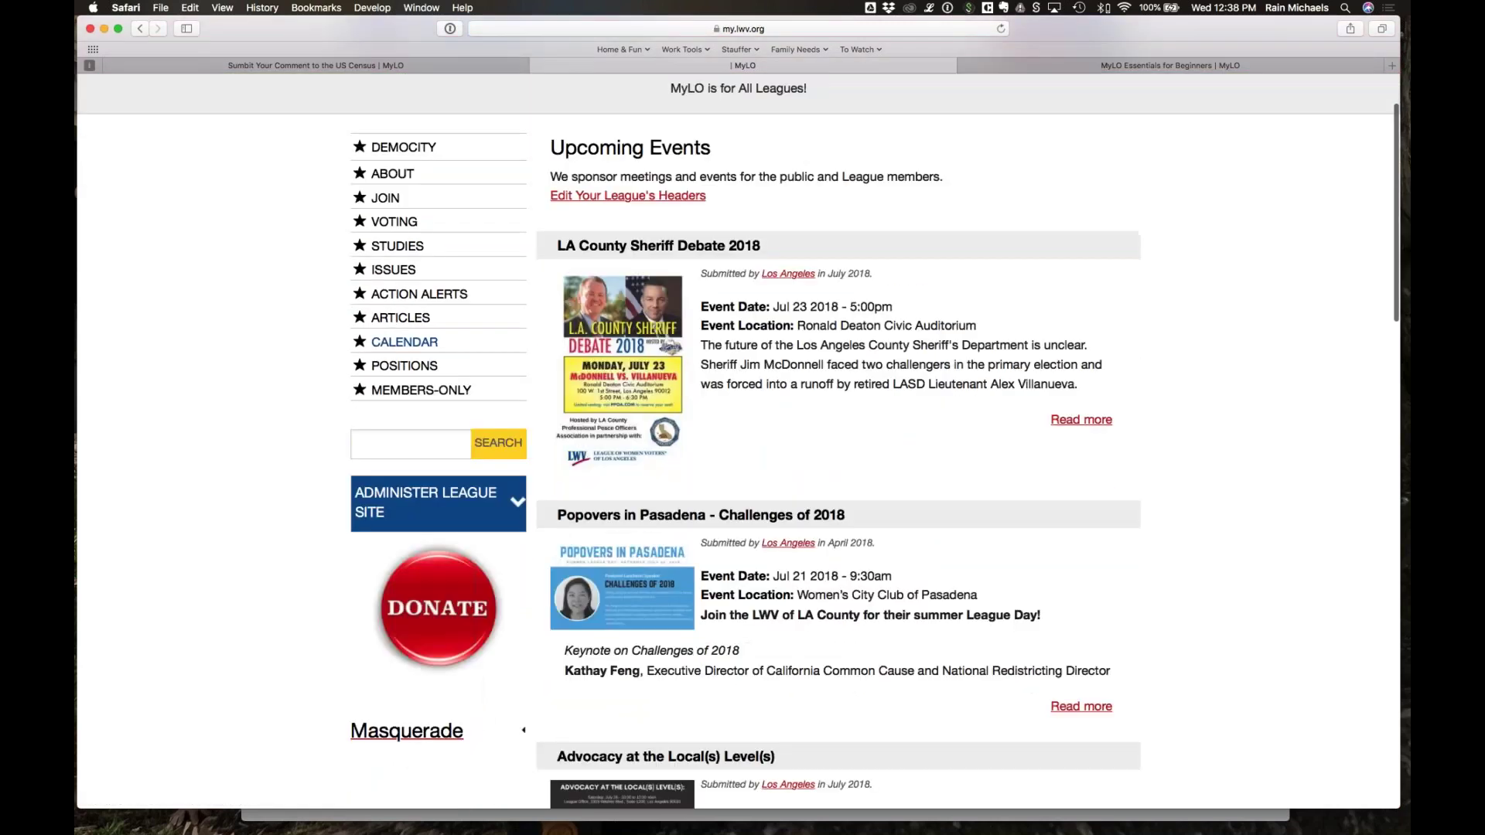
pyautogui.scroll(-13, 706, 554)
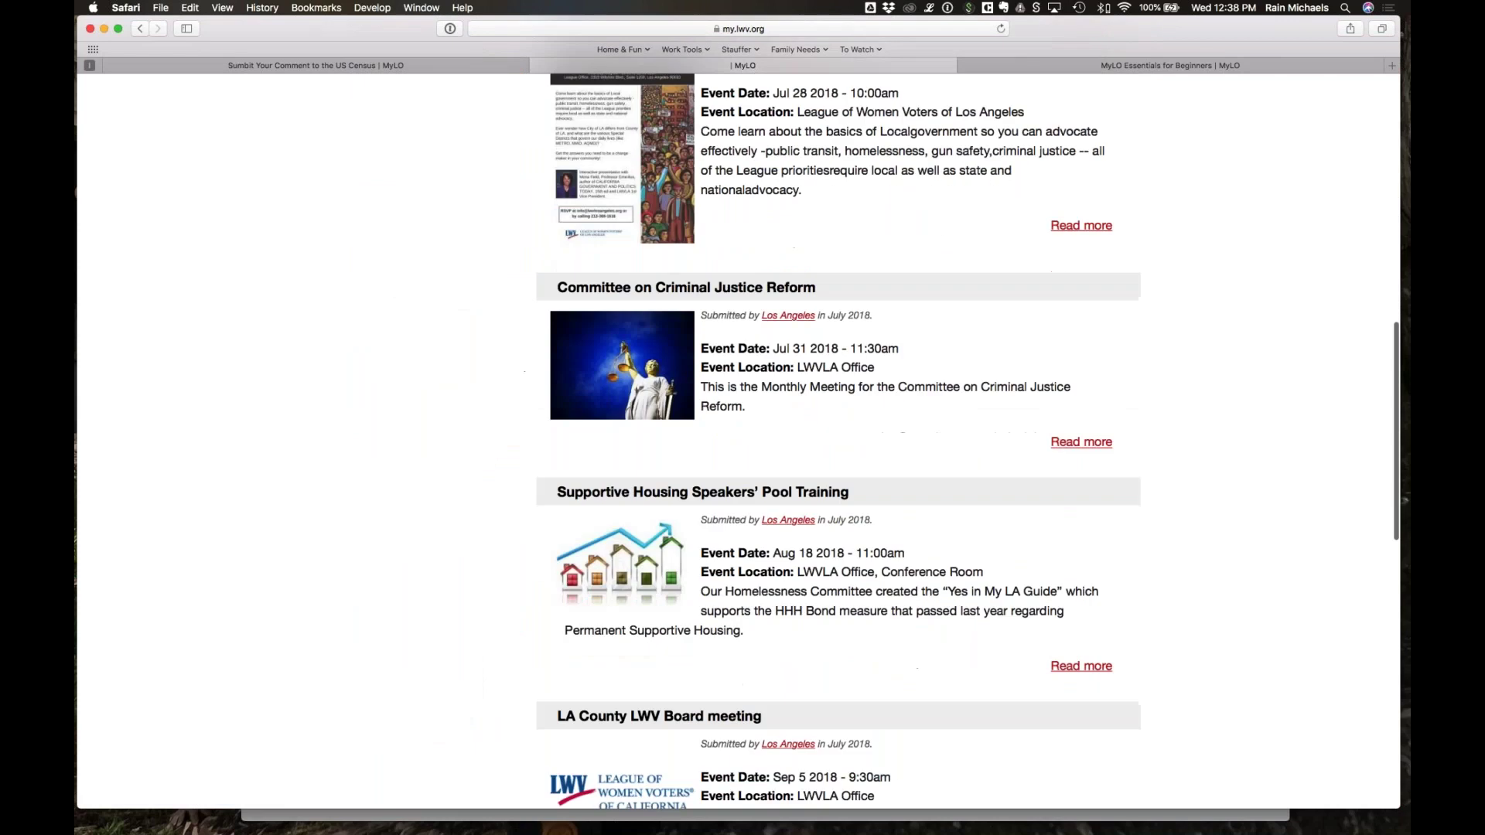
pyautogui.scroll(-4, 706, 554)
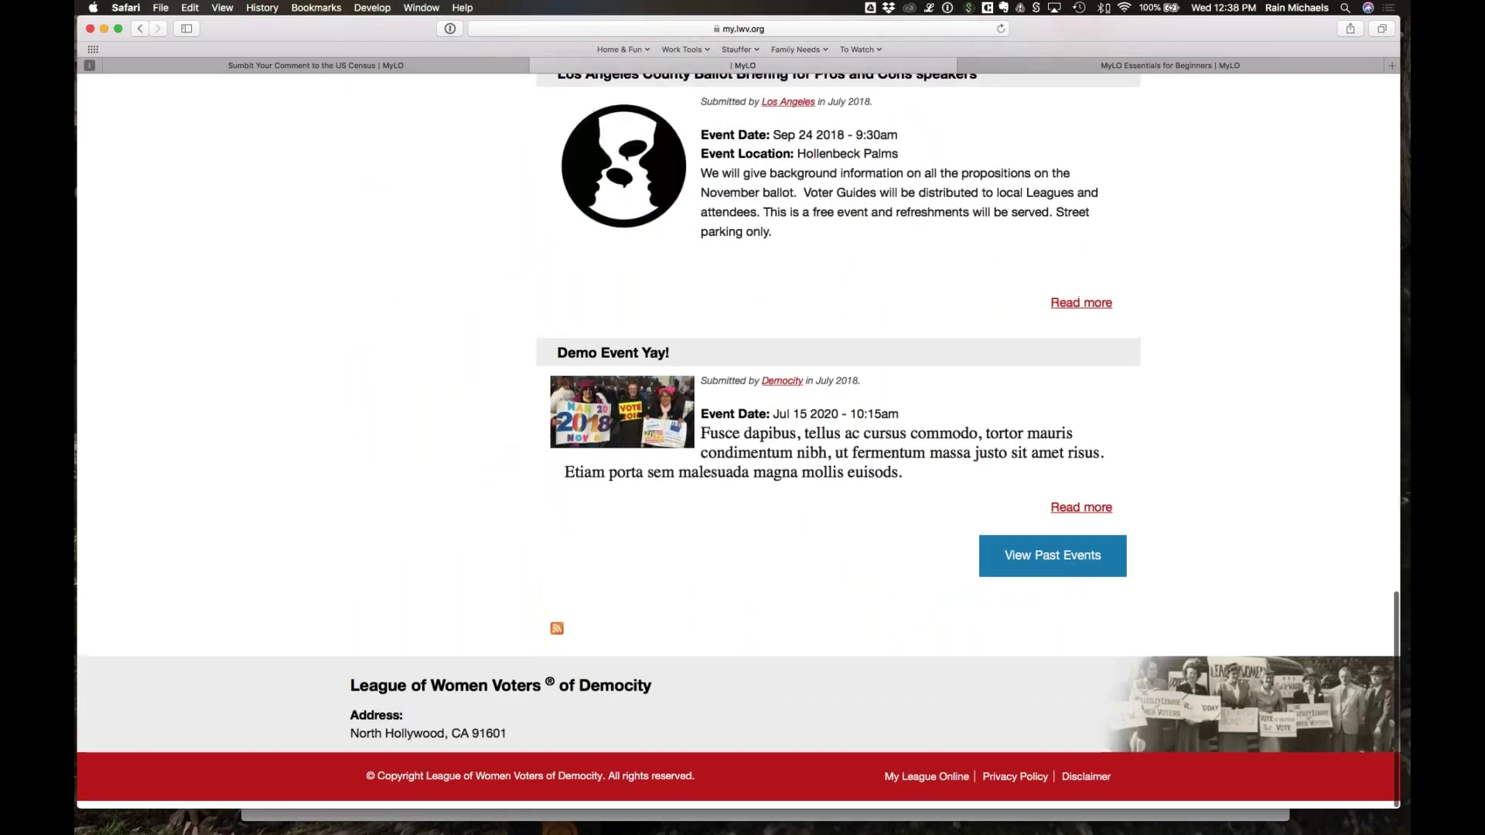
pyautogui.scroll(17, 706, 555)
pyautogui.scroll(6, 634, 412)
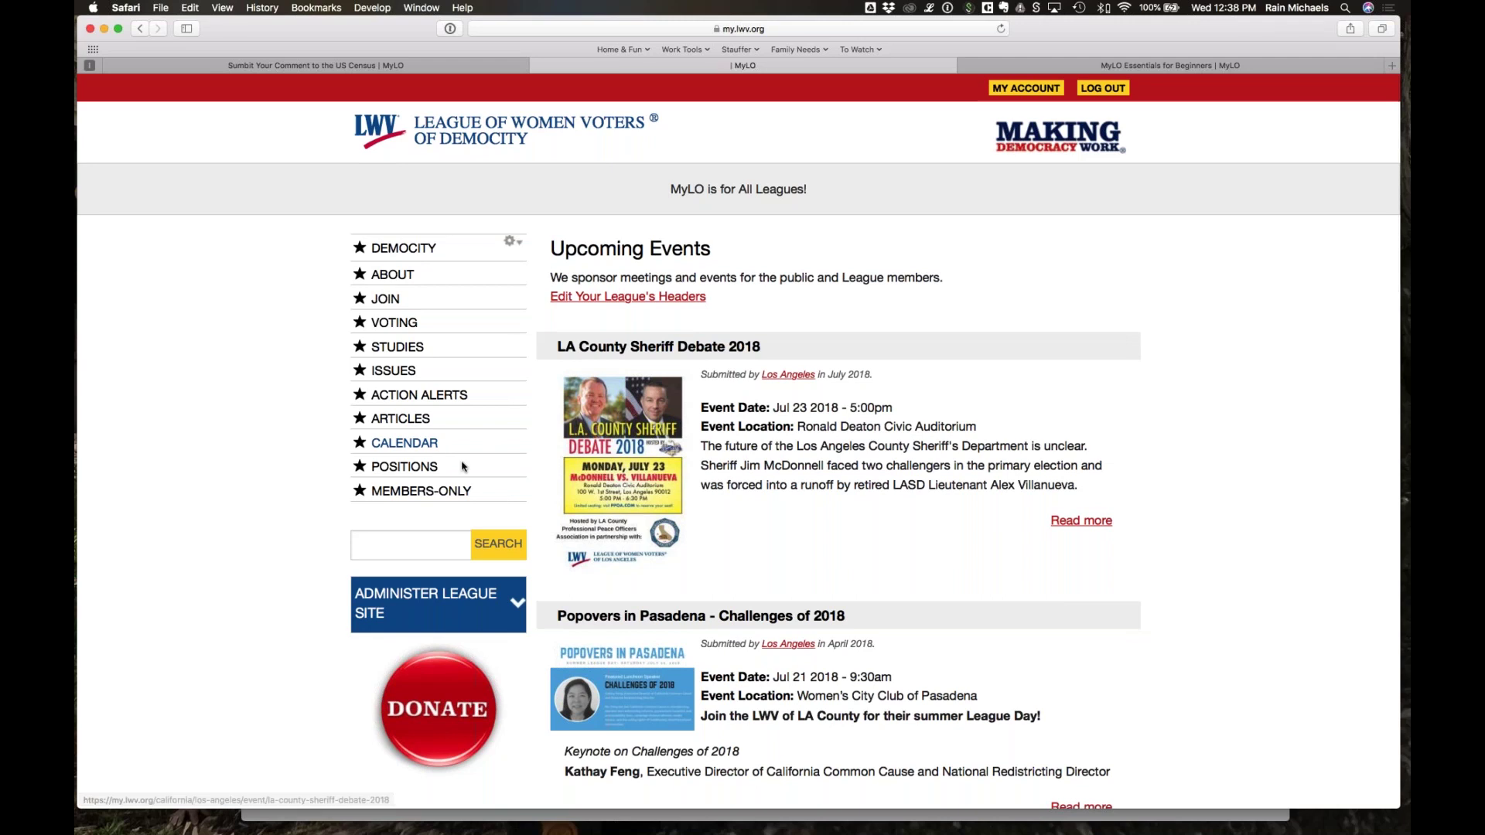
# Step: Open the Democity Action Alerts page and look through the subscribed action alerts
pyautogui.click(405, 442)
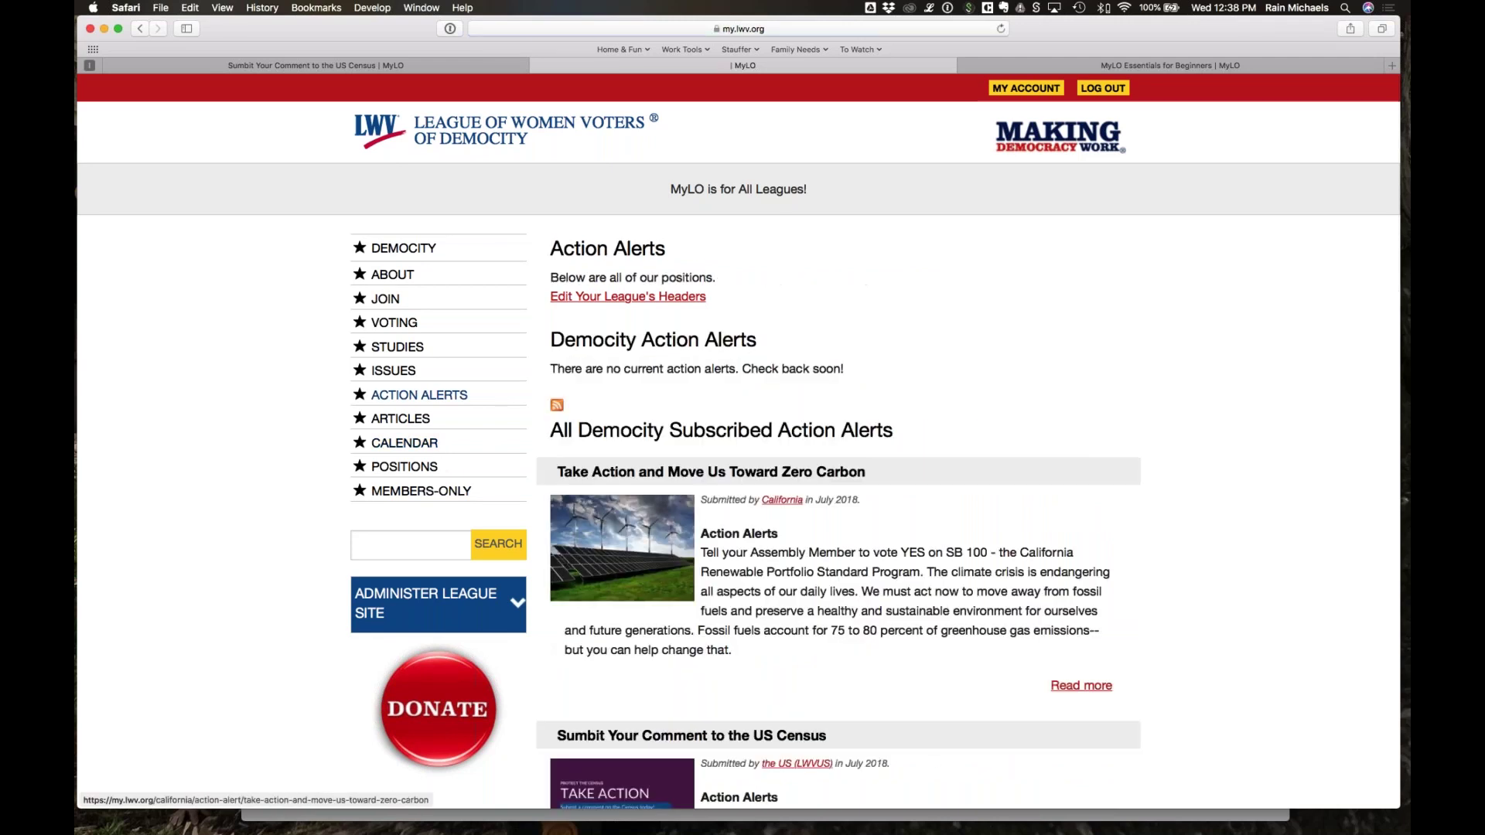
pyautogui.scroll(-1, 737, 433)
pyautogui.scroll(-10, 737, 433)
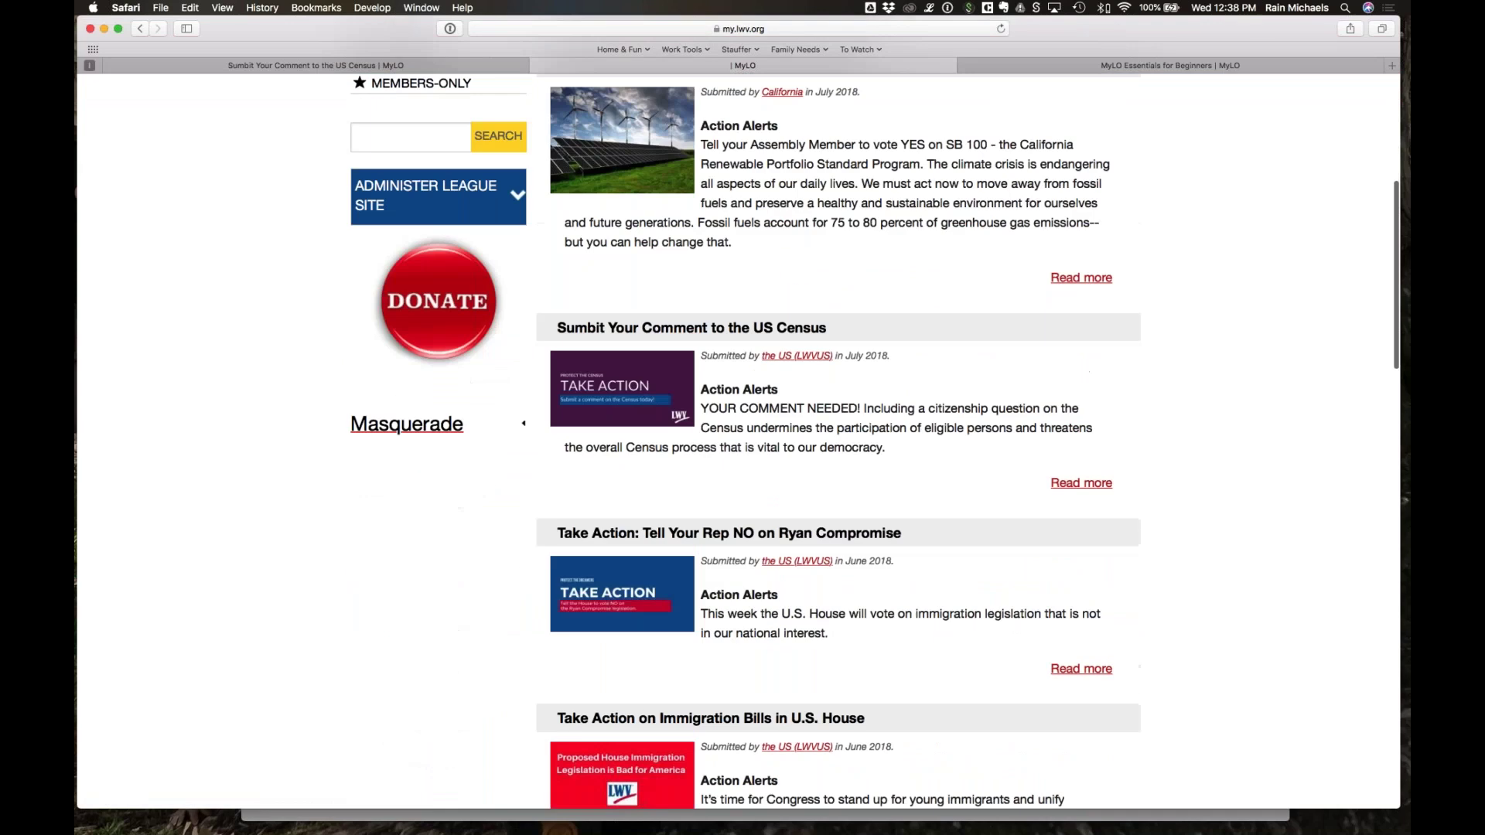
pyautogui.scroll(-15, 737, 433)
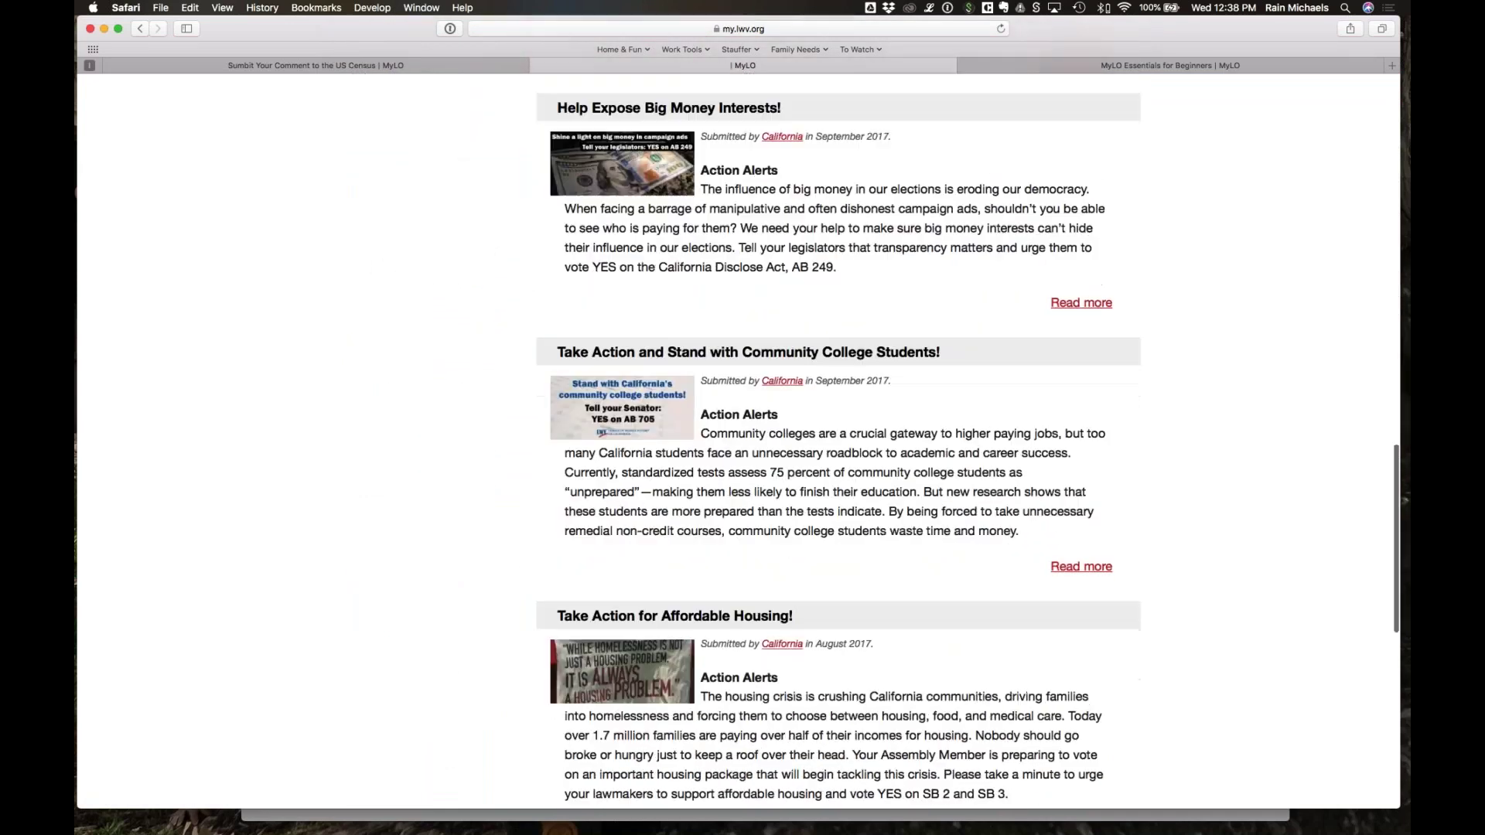
pyautogui.scroll(20, 738, 433)
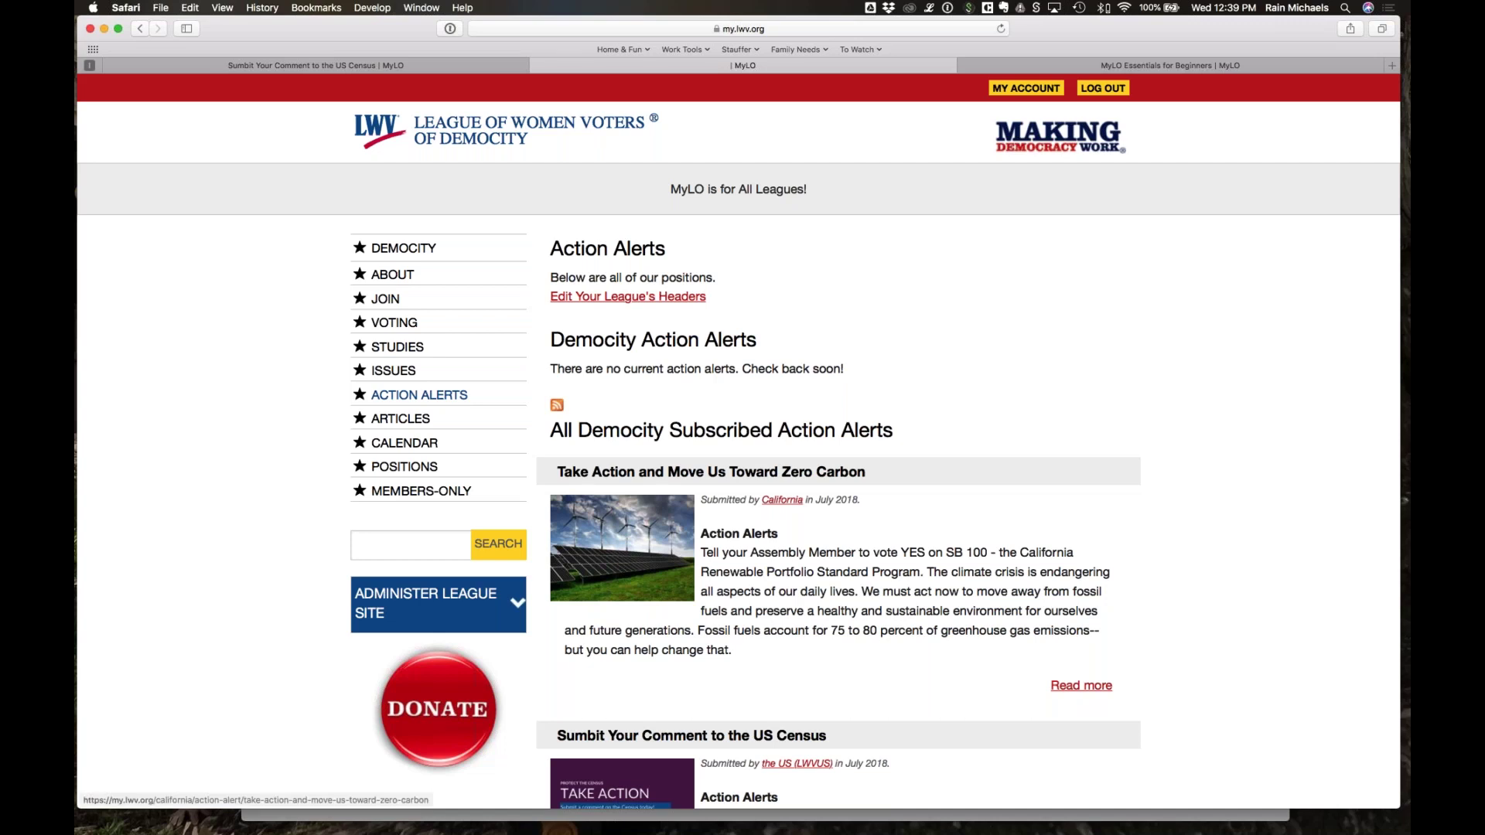
# Step: Open the Democity About page and look through its content from start to end
pyautogui.click(392, 274)
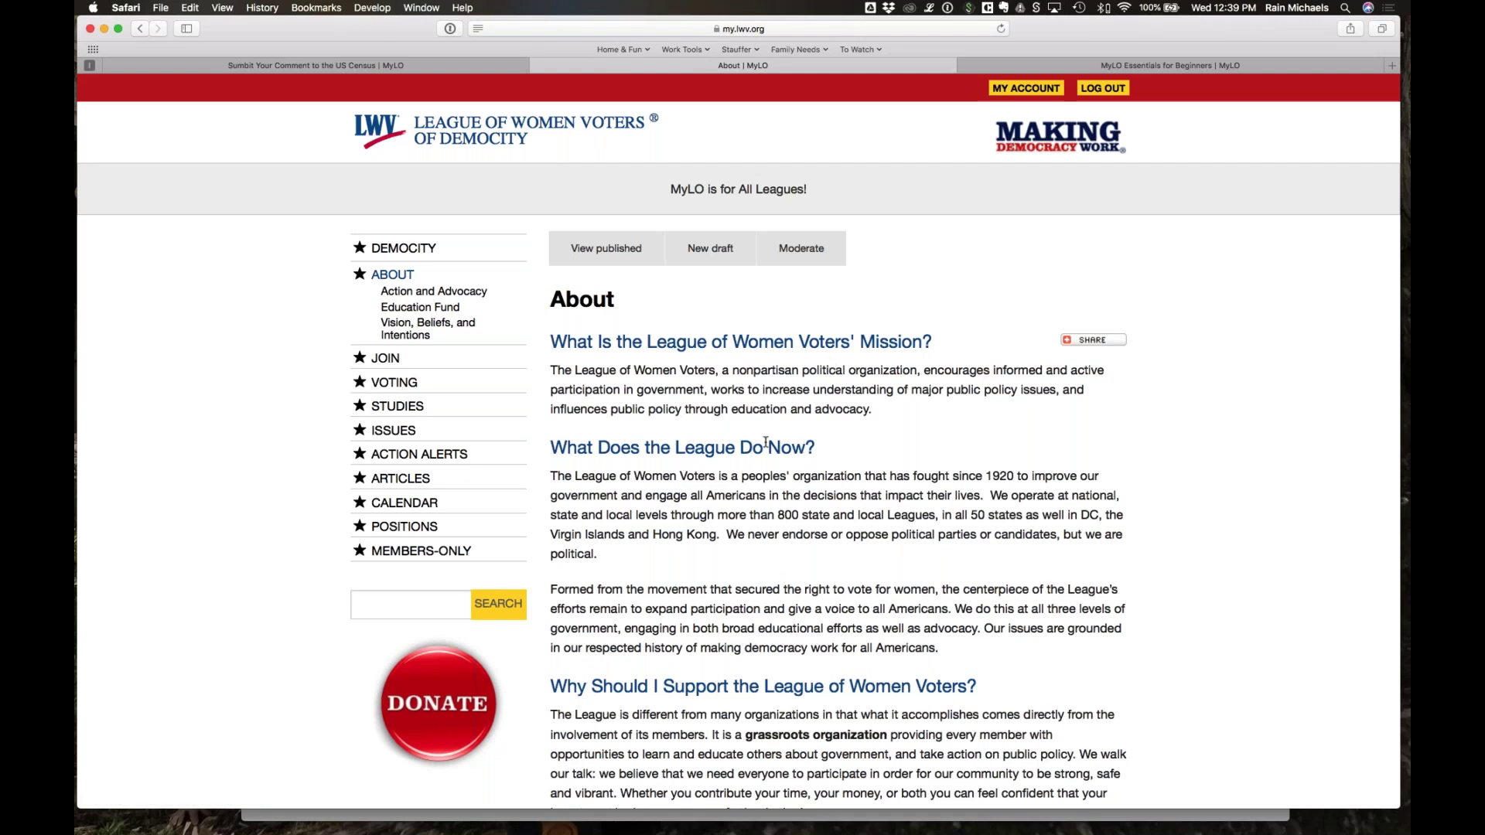
pyautogui.scroll(1, 765, 442)
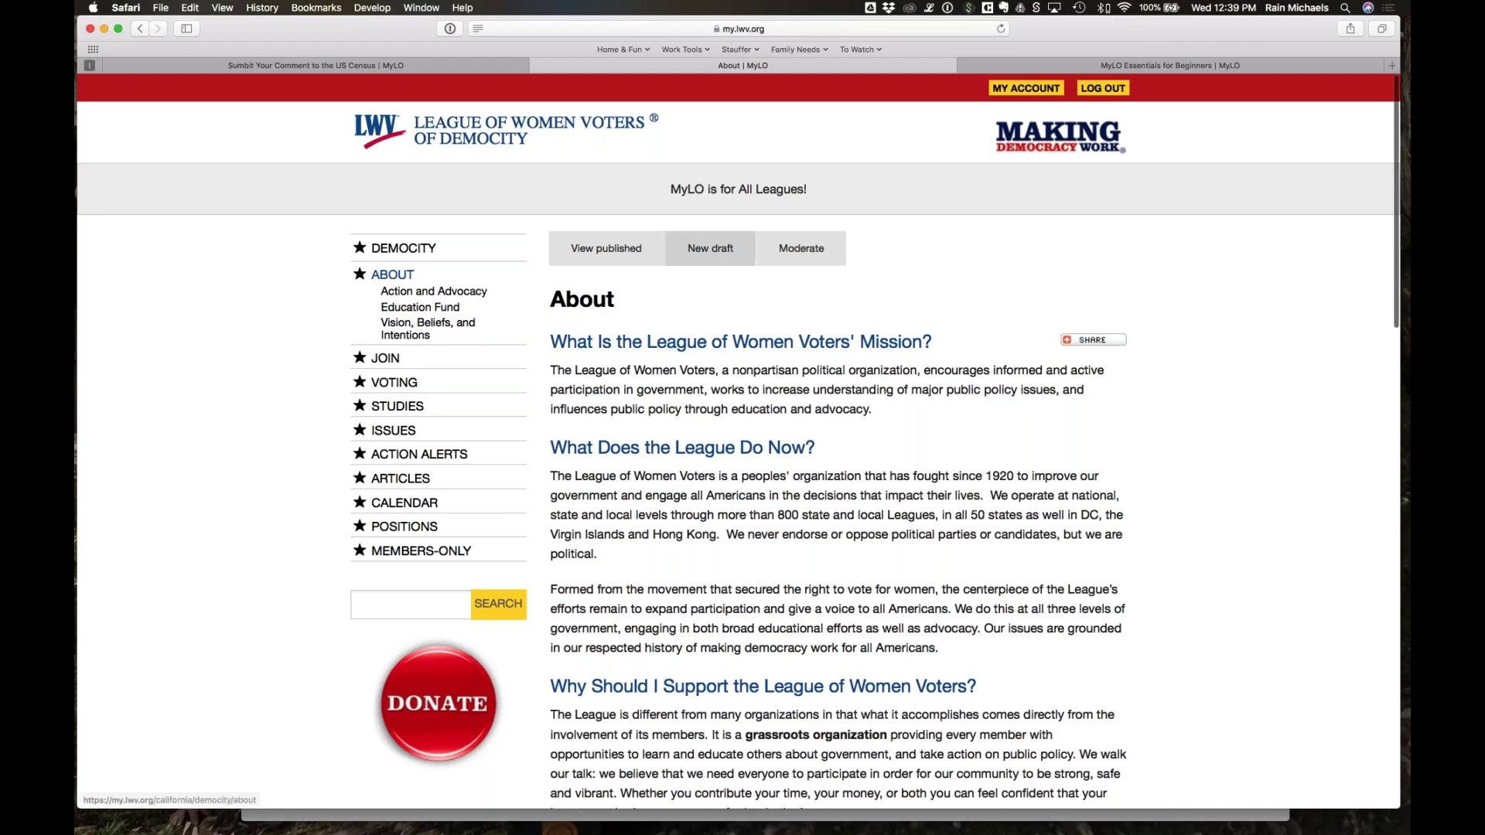
pyautogui.scroll(-2, 607, 248)
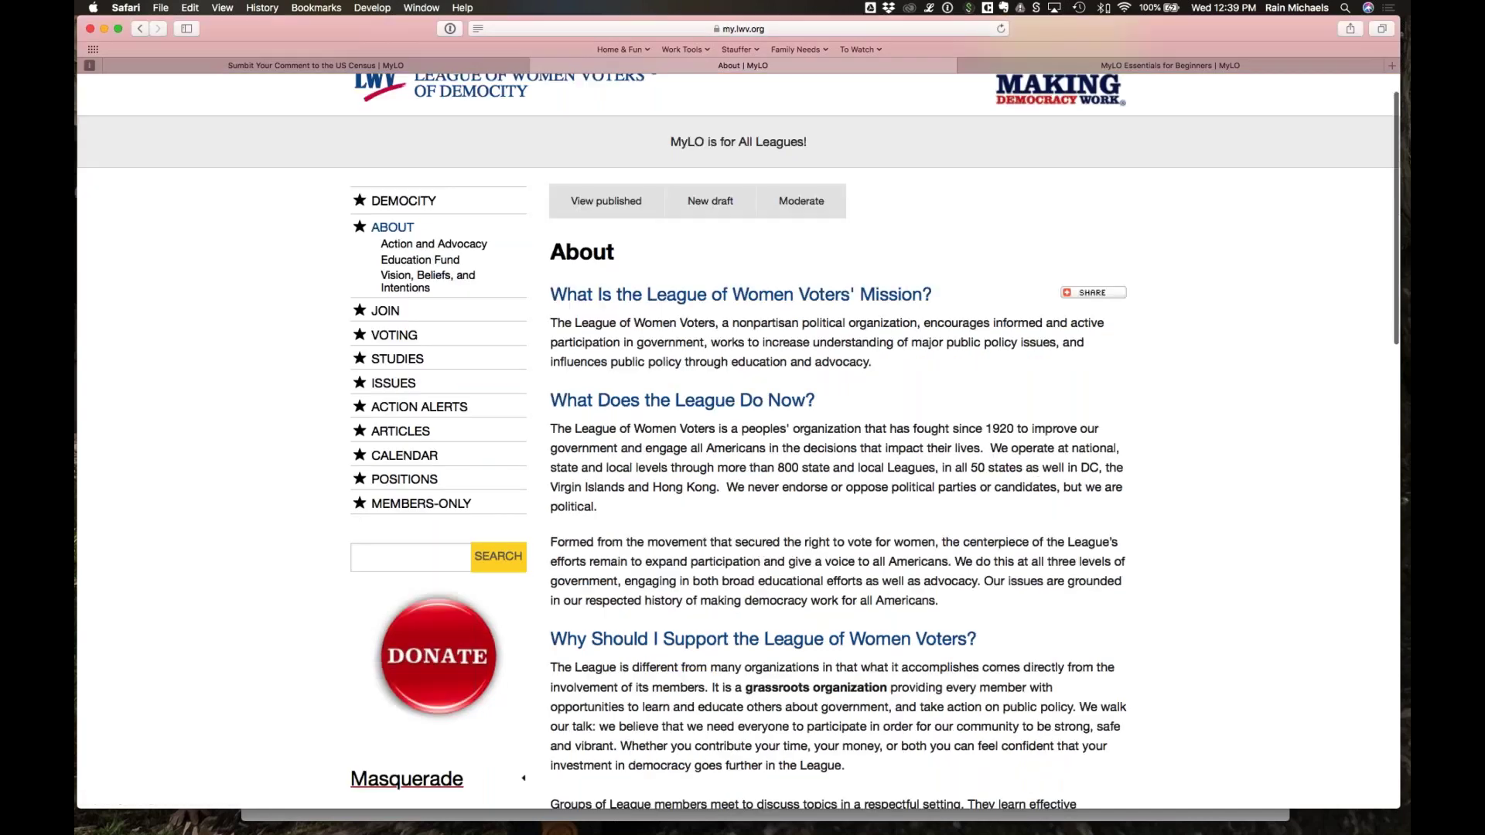
pyautogui.scroll(-10, 738, 441)
pyautogui.scroll(-9, 738, 441)
pyautogui.scroll(16, 739, 441)
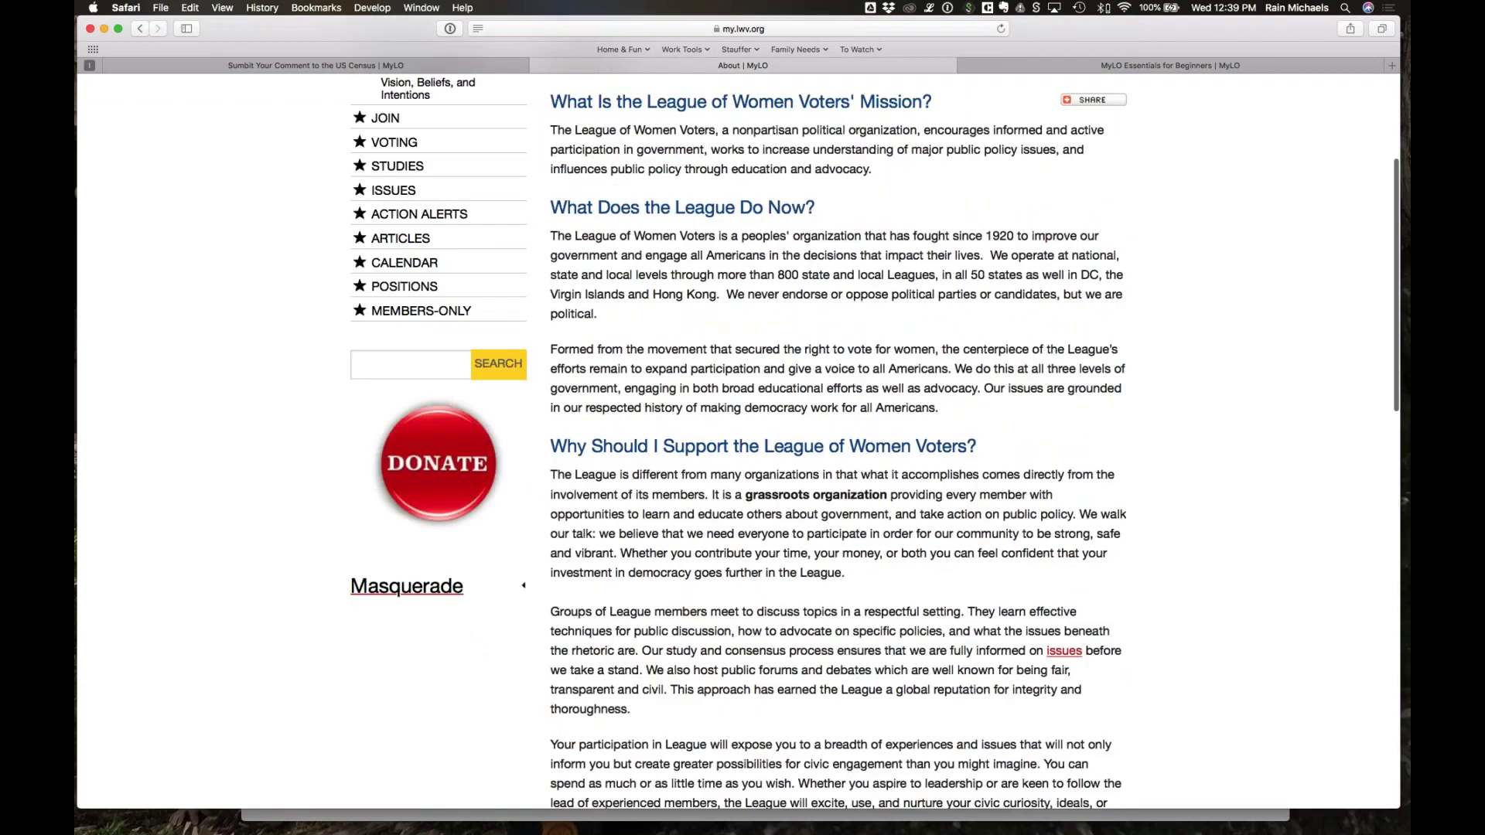
pyautogui.scroll(4, 853, 159)
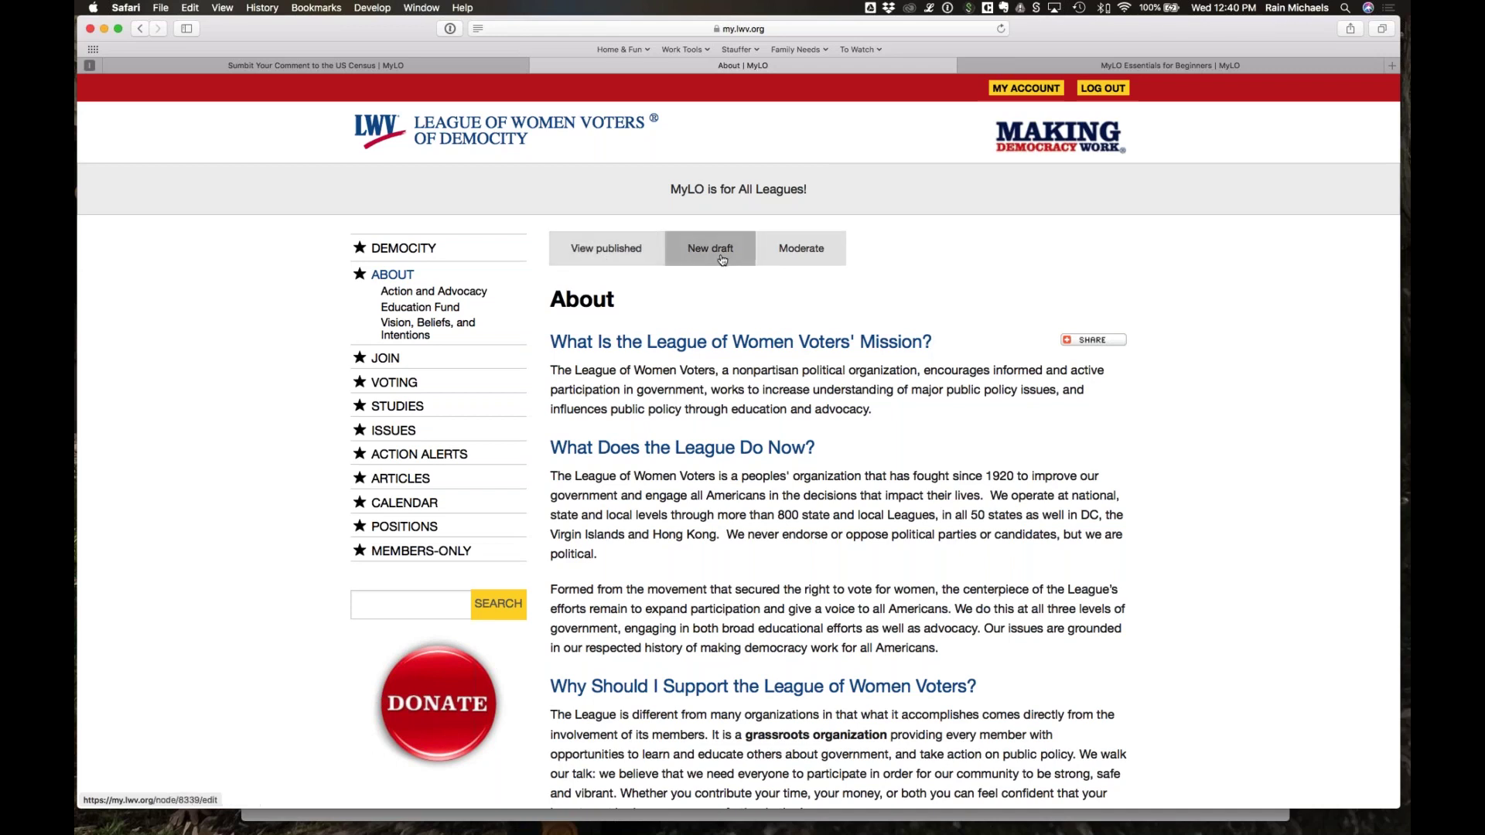
# Step: View the About page's moderation history, highlight the revision's date and return to the published page
pyautogui.click(810, 251)
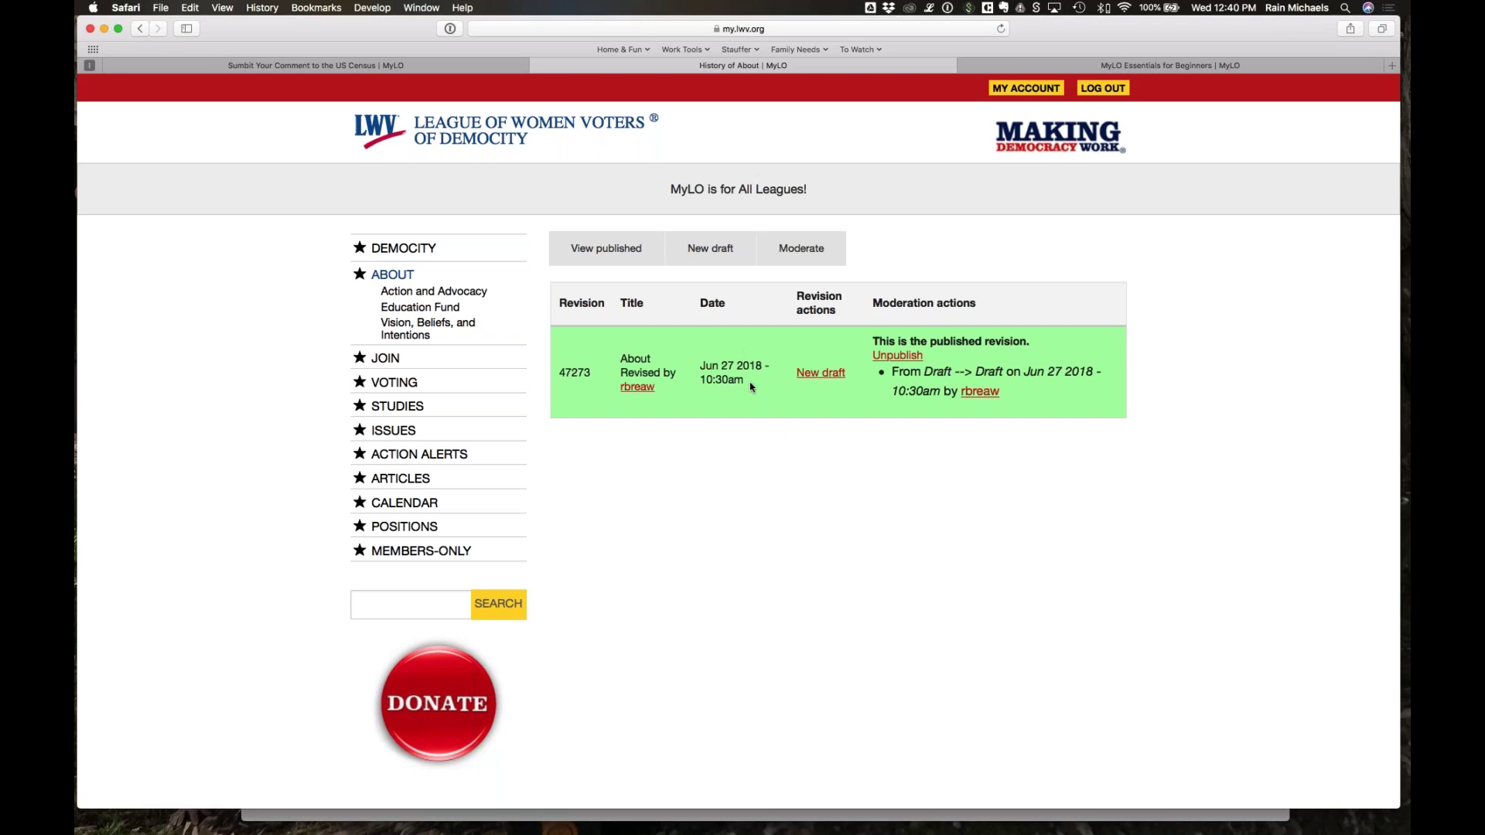
pyautogui.moveTo(750, 386); pyautogui.dragTo(695, 359)
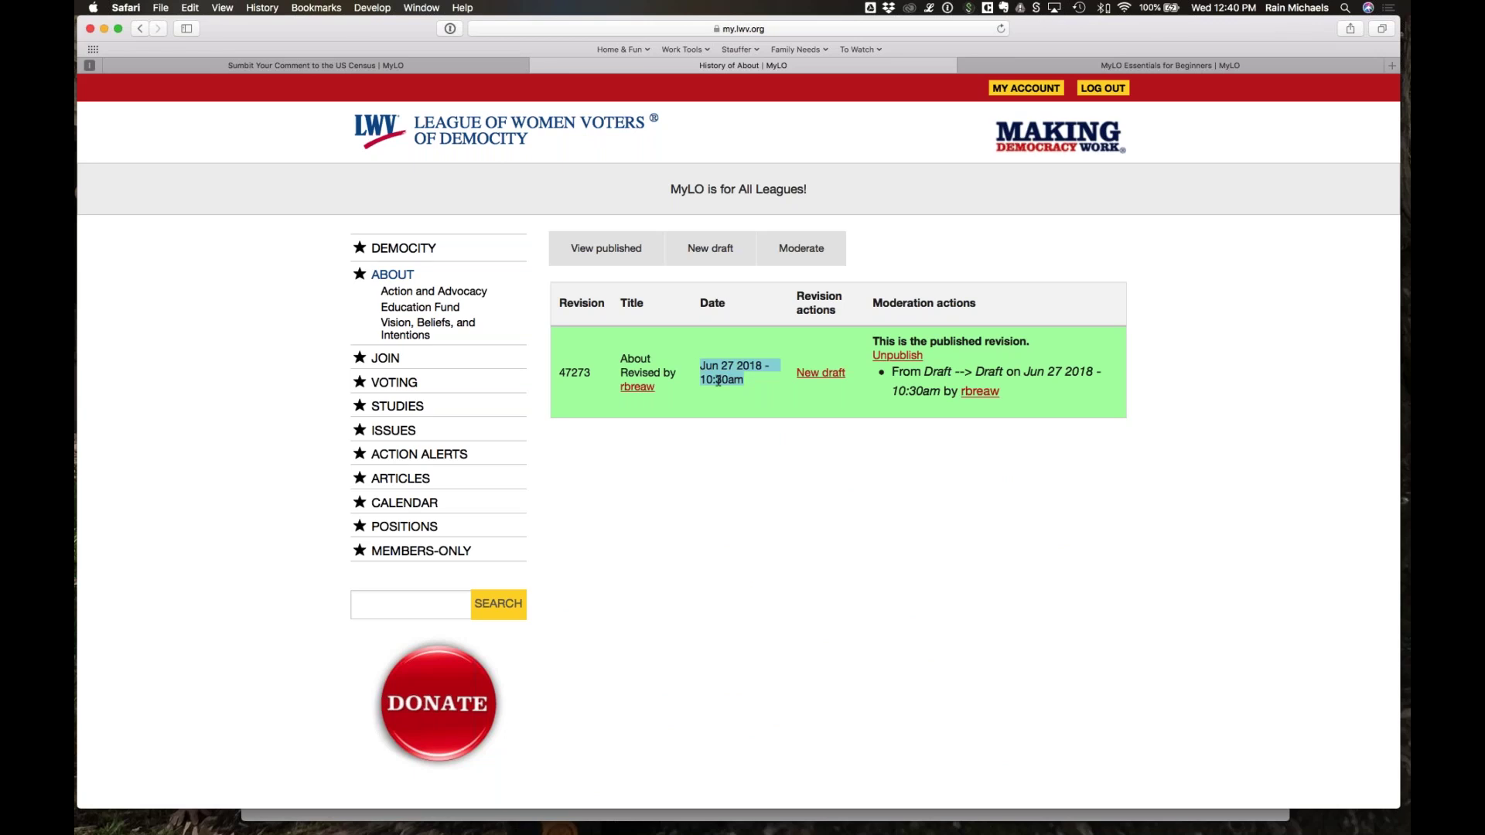
pyautogui.click(603, 248)
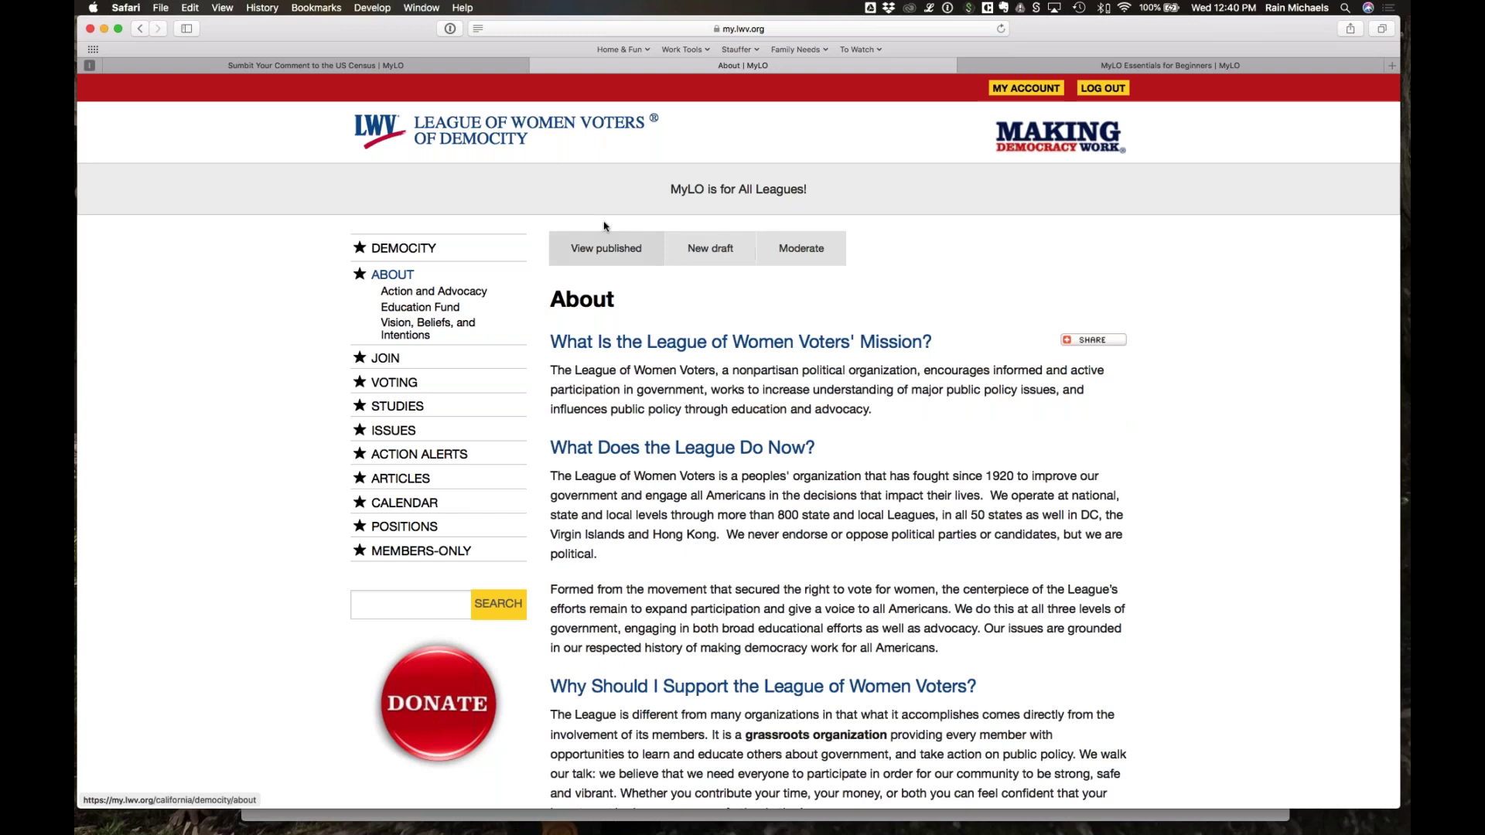
# Step: Start a new draft of the About page and add an empty paragraph after the League's mission text in the body
pyautogui.click(701, 253)
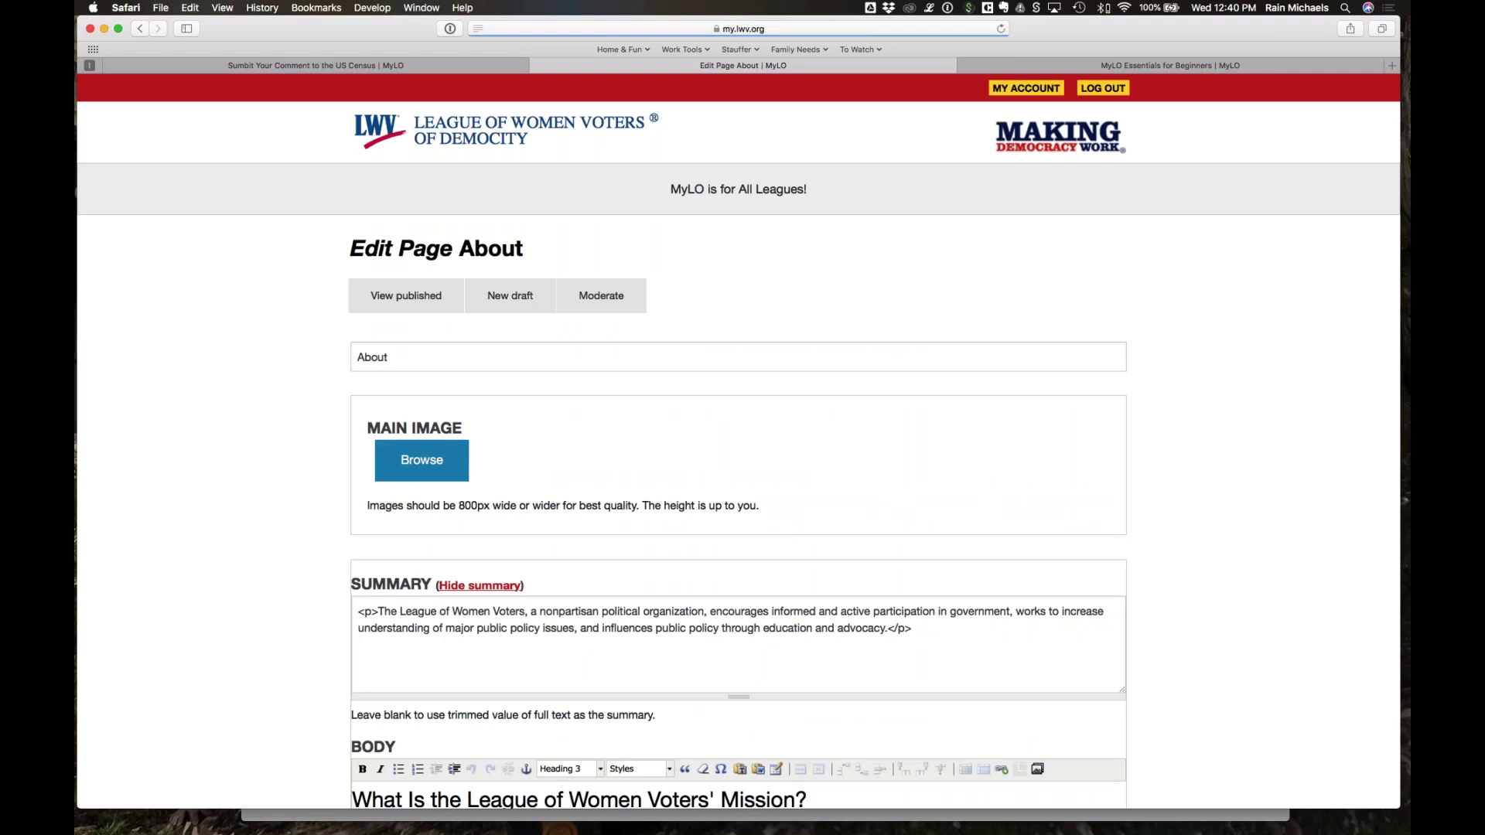
pyautogui.scroll(-5, 557, 483)
pyautogui.click(1041, 501)
pyautogui.press('Return')
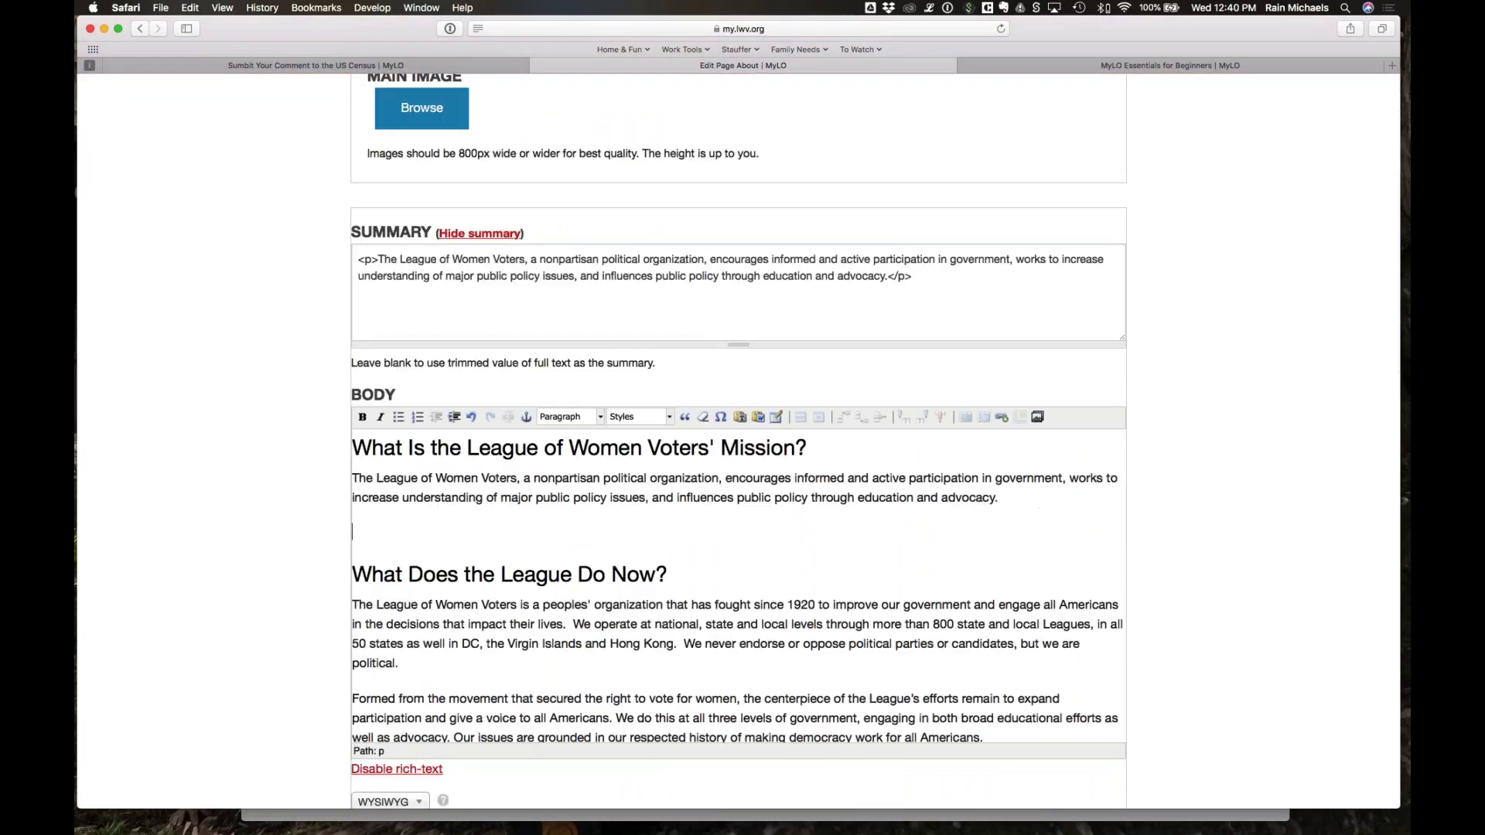
# Step: Open the media browser for the blank body paragraph and choose hbdlwvc.jpg from the collection of all files
pyautogui.click(1037, 417)
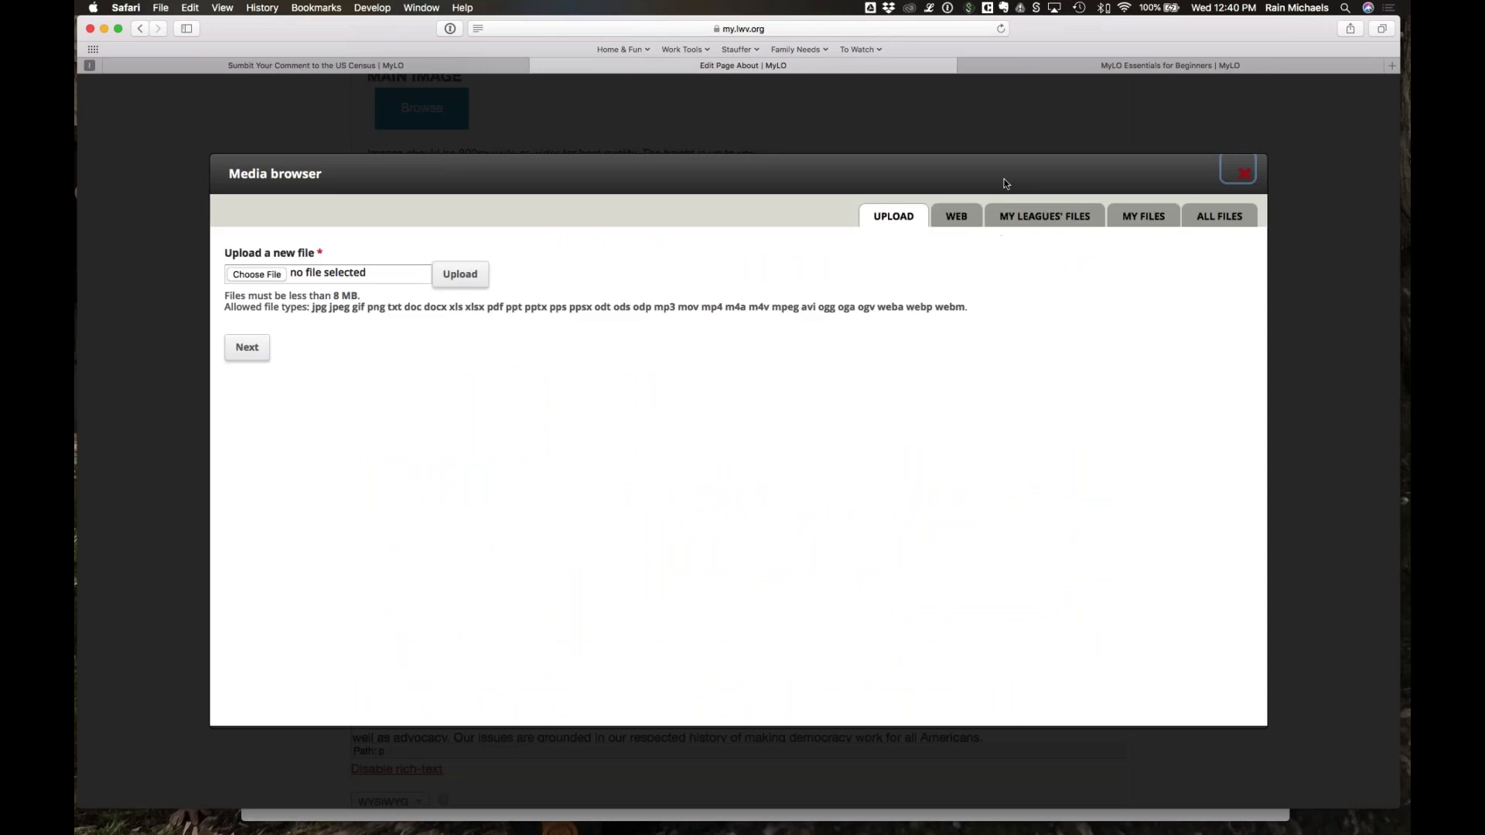
pyautogui.click(1048, 216)
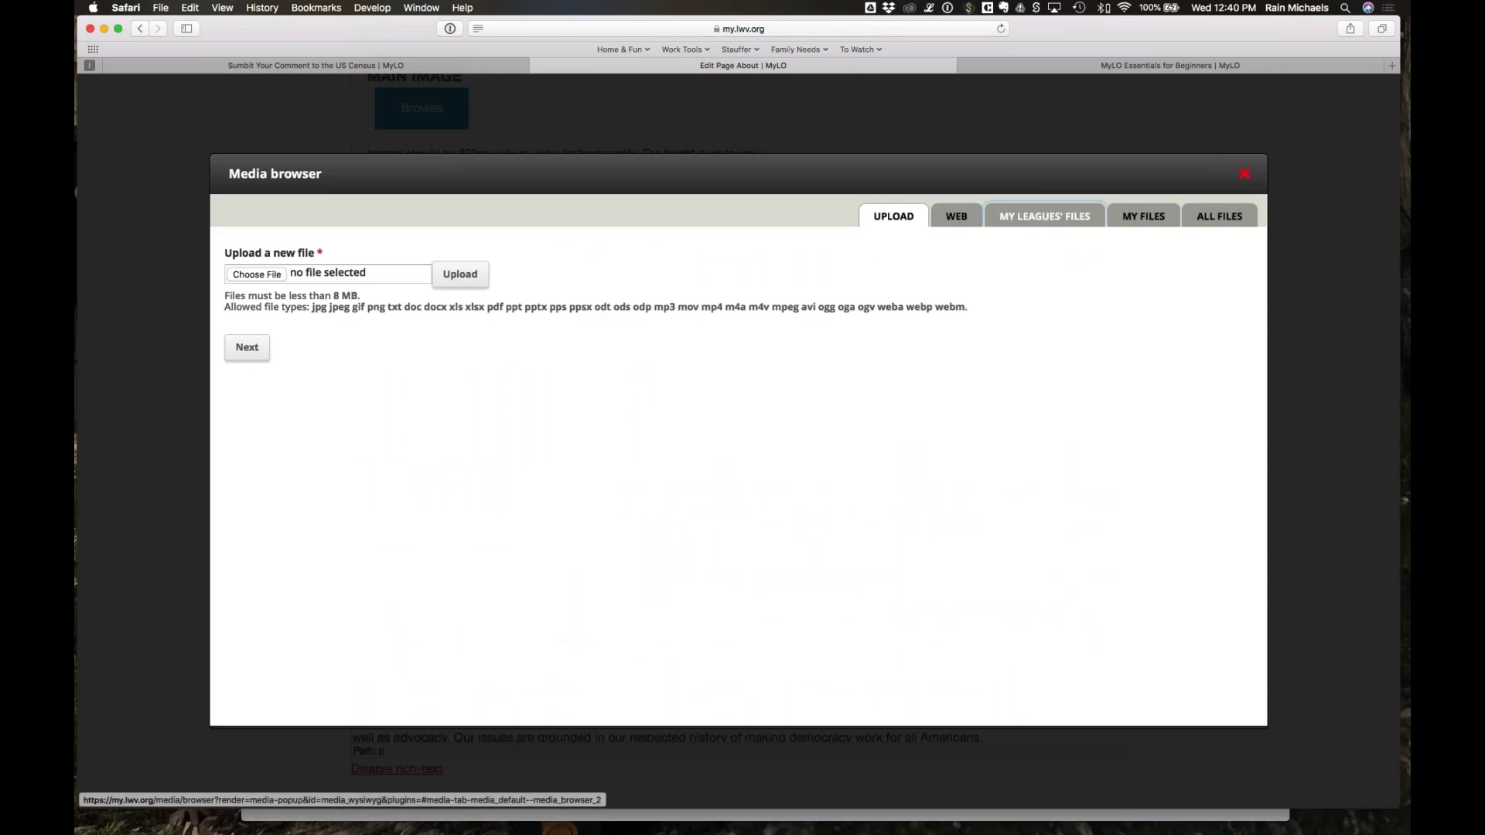
pyautogui.click(1114, 222)
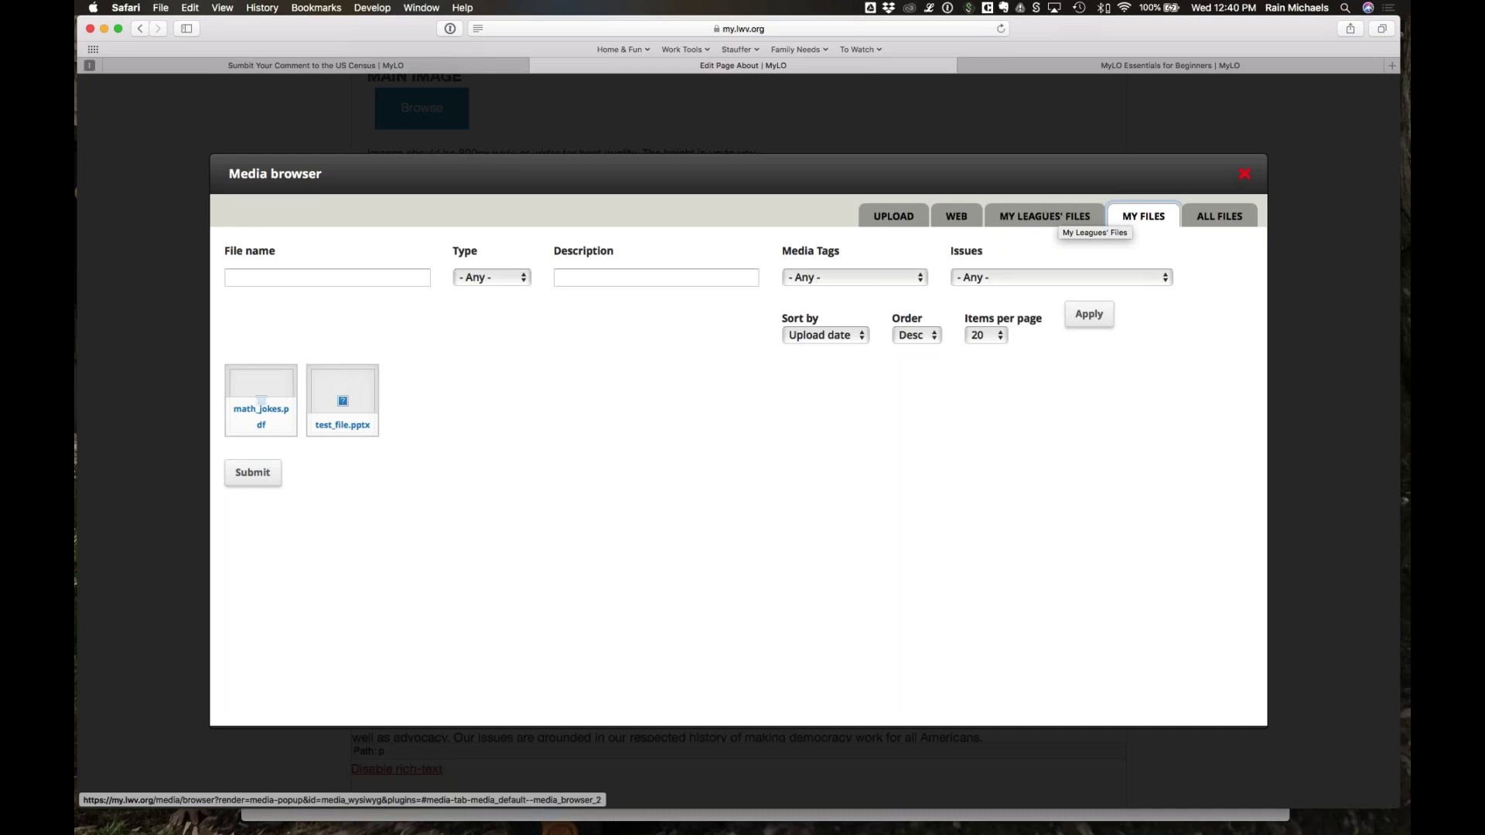
pyautogui.click(1219, 217)
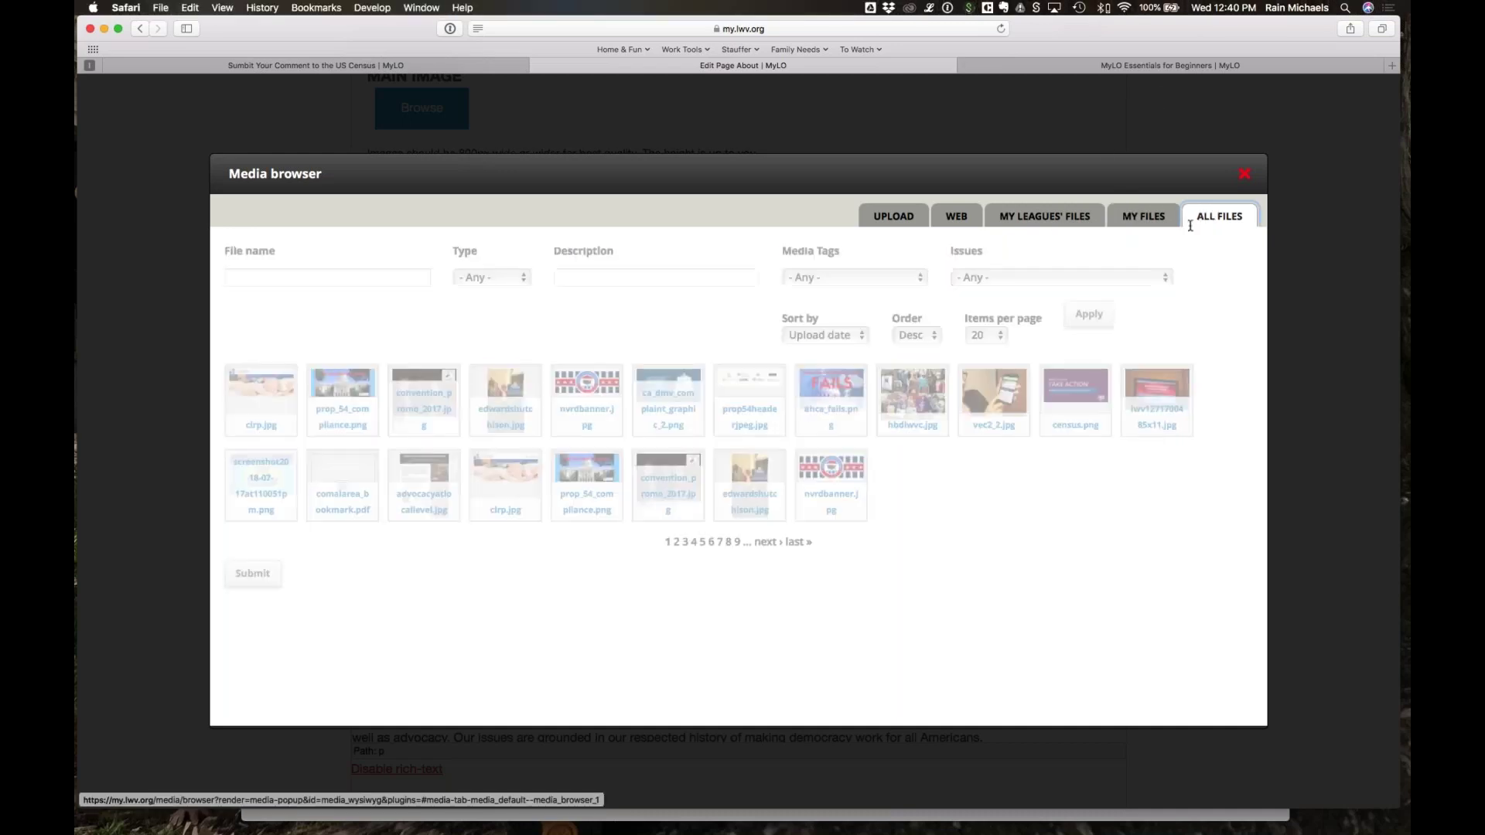
pyautogui.click(913, 408)
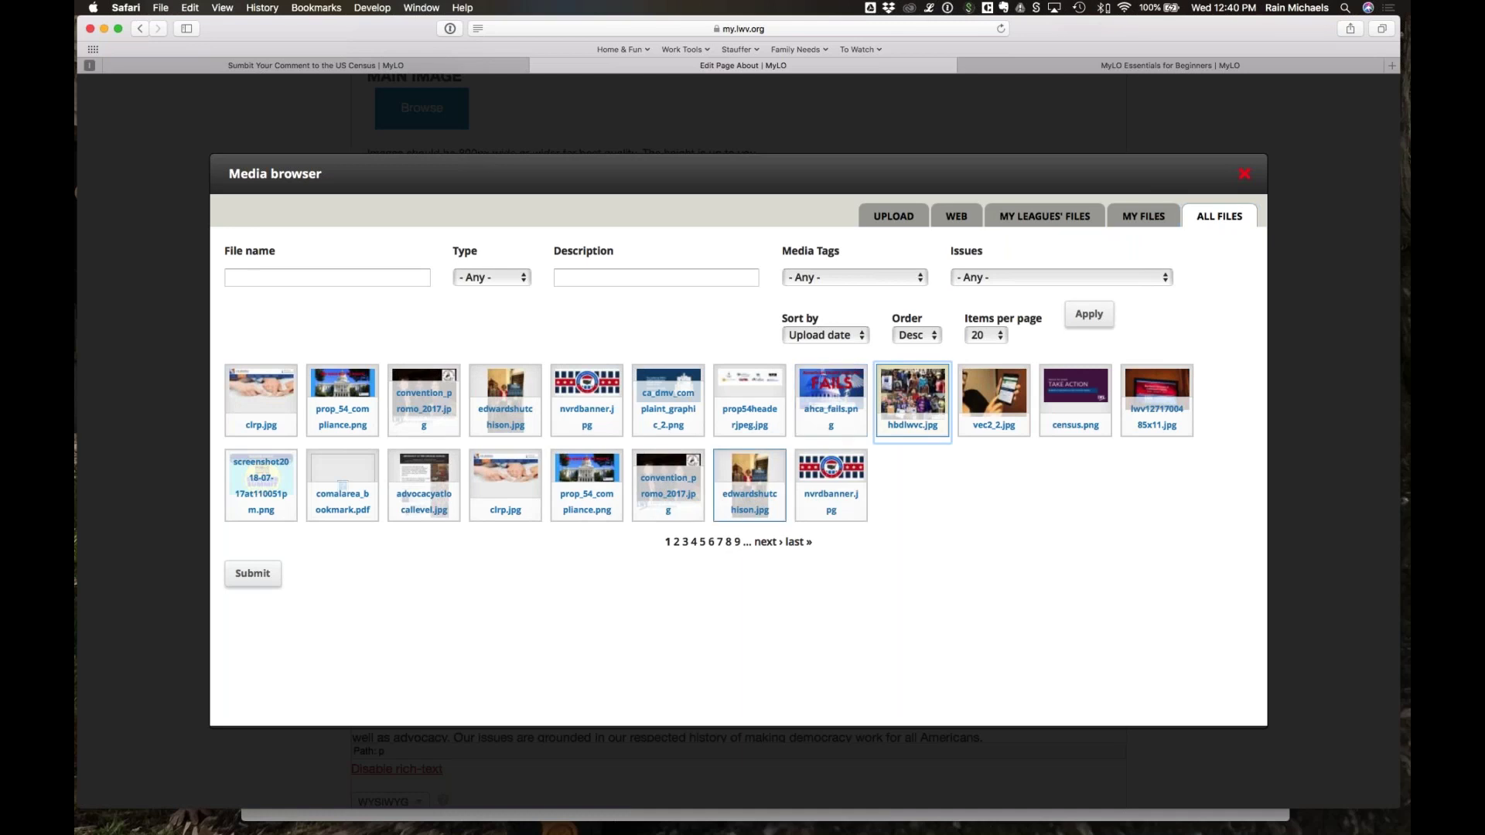
pyautogui.click(253, 573)
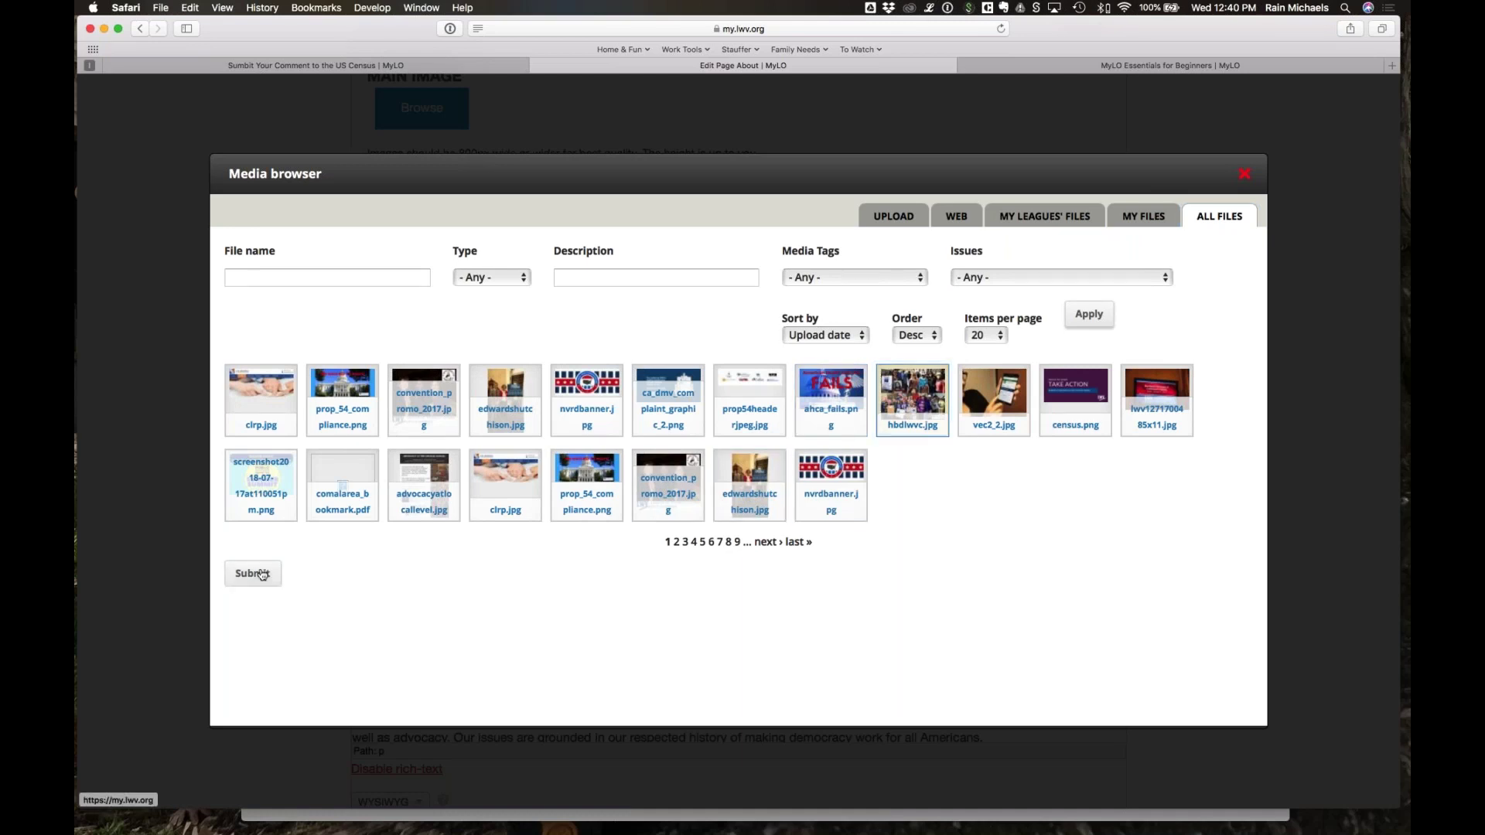
# Step: Embed the image in the body with the alt text "Some alt text is important" and look it over in the editor
pyautogui.click(459, 359)
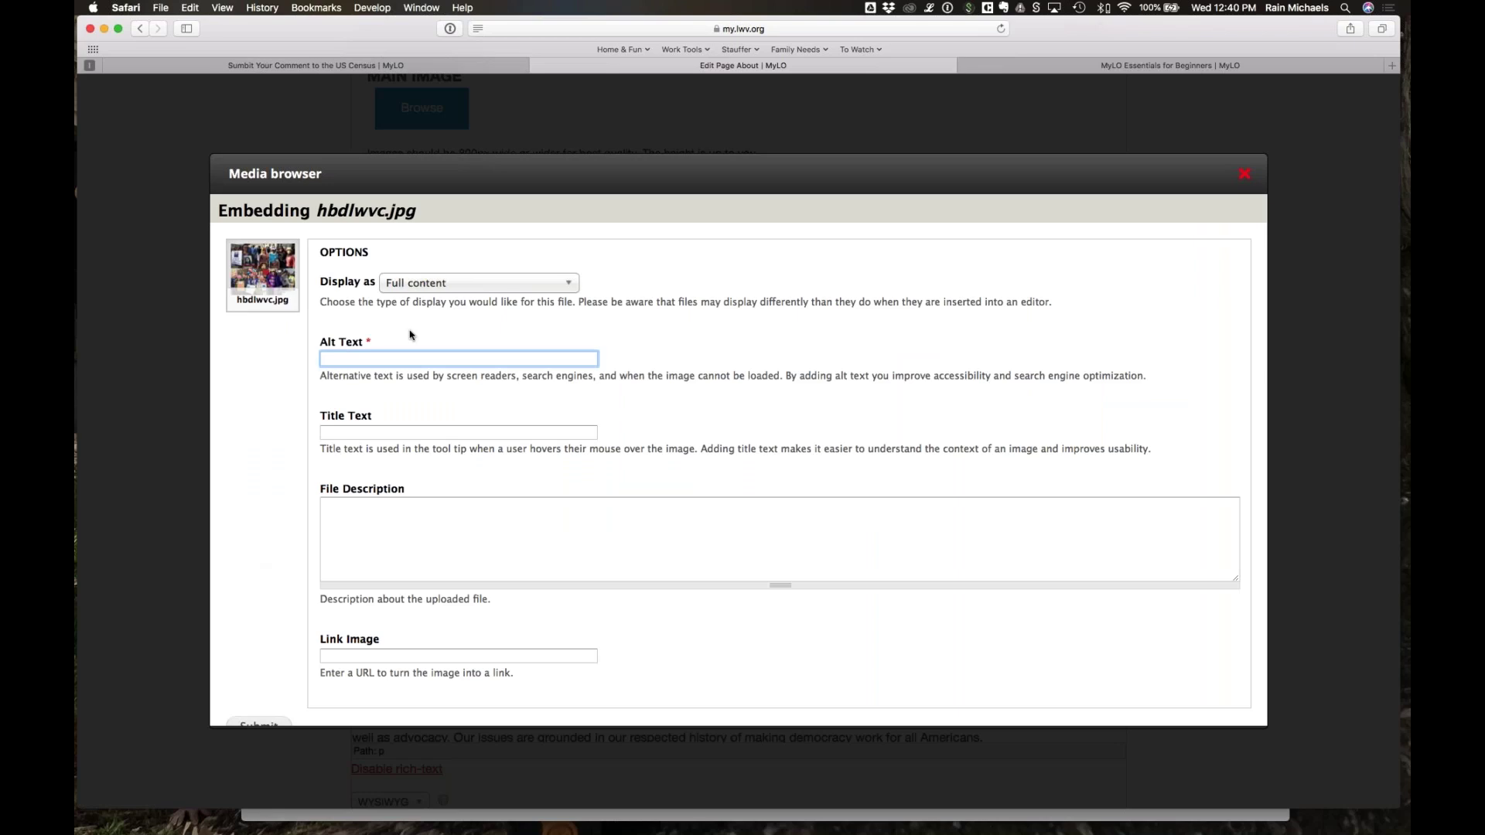
pyautogui.write('Some alt text is important')
pyautogui.scroll(-2, 258, 580)
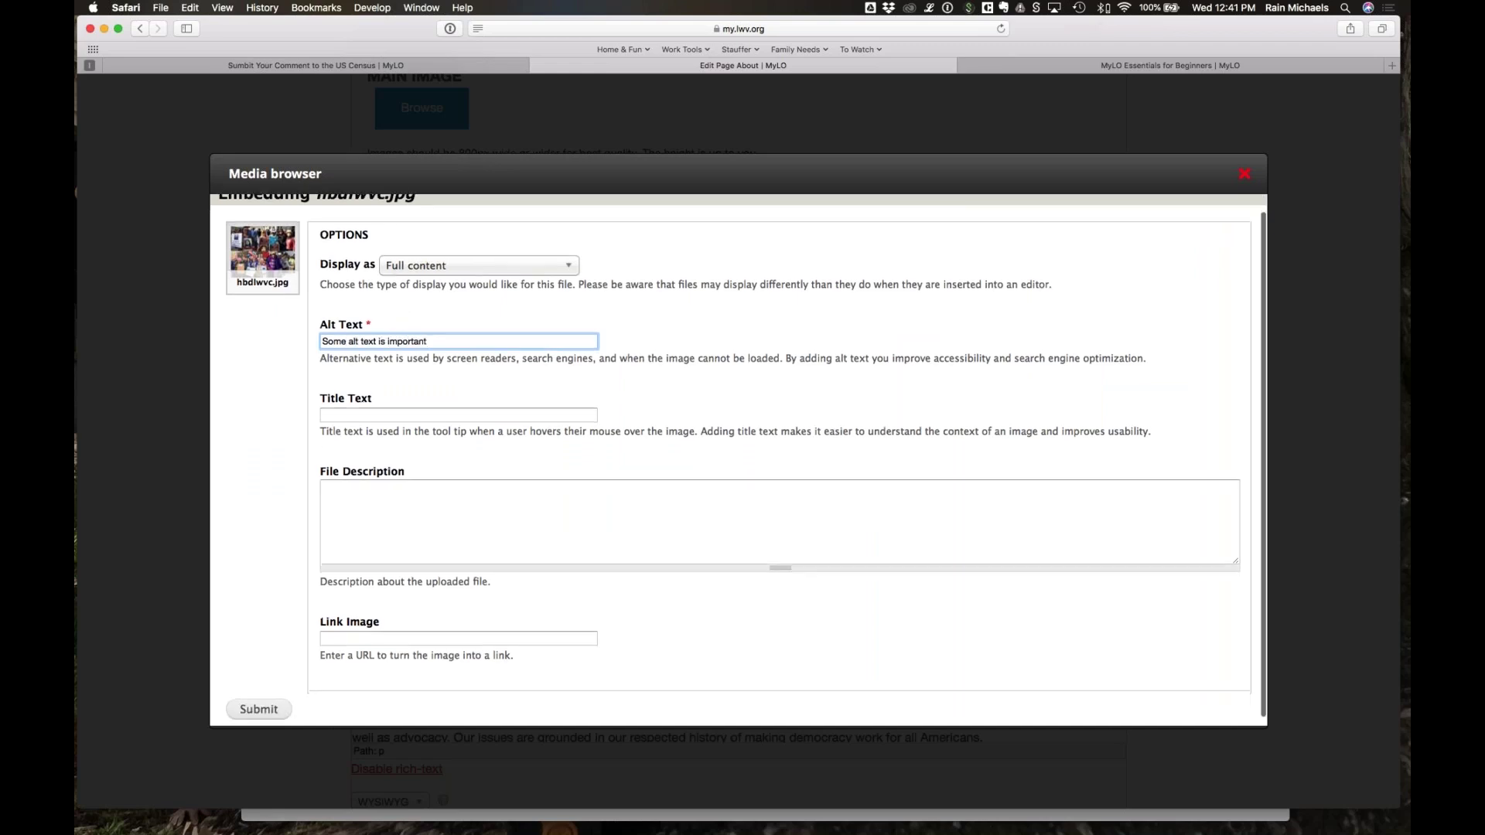
pyautogui.click(258, 698)
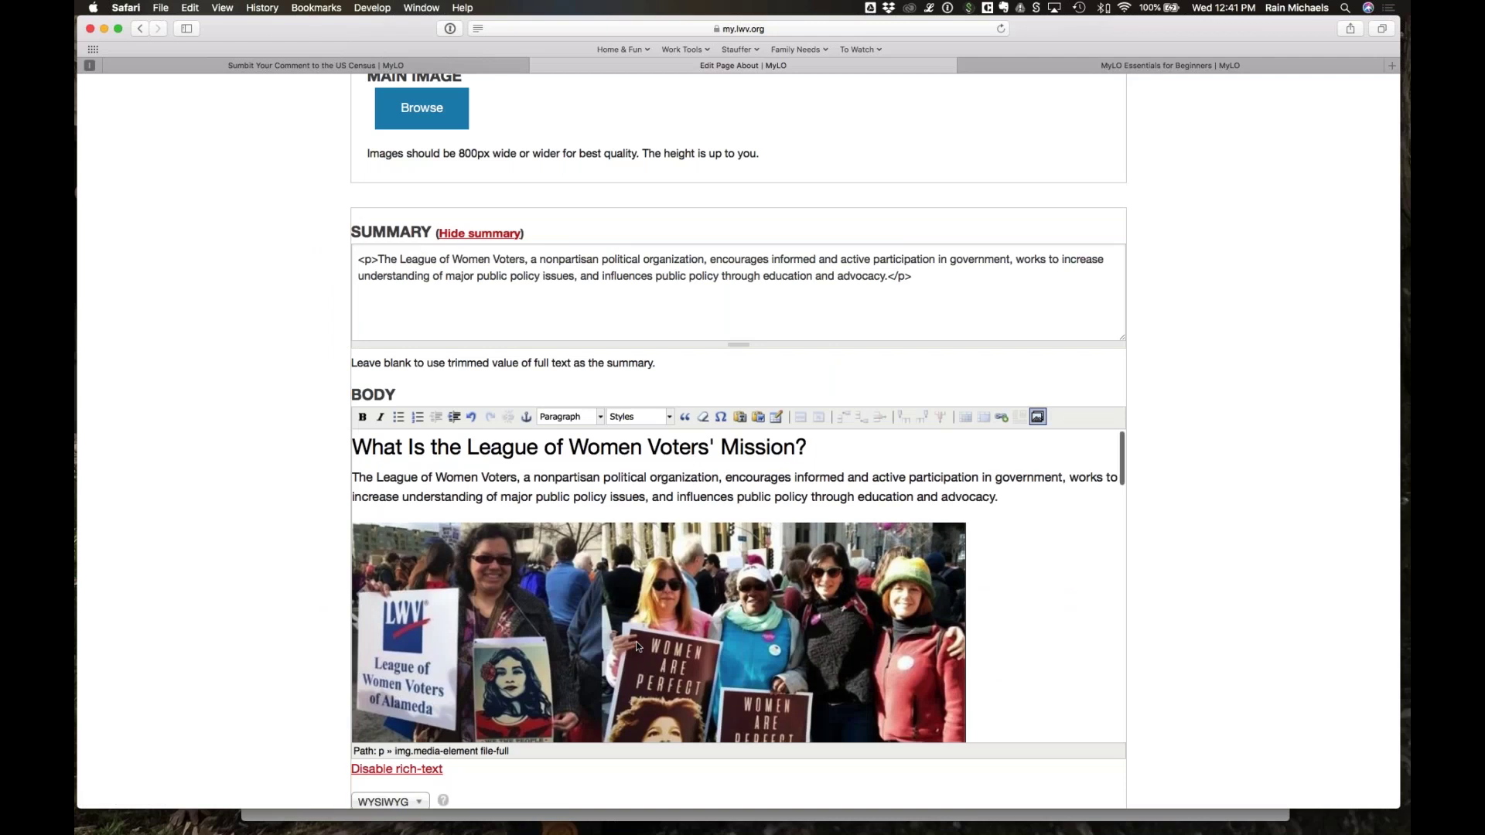
pyautogui.scroll(-3, 784, 610)
pyautogui.scroll(-3, 785, 610)
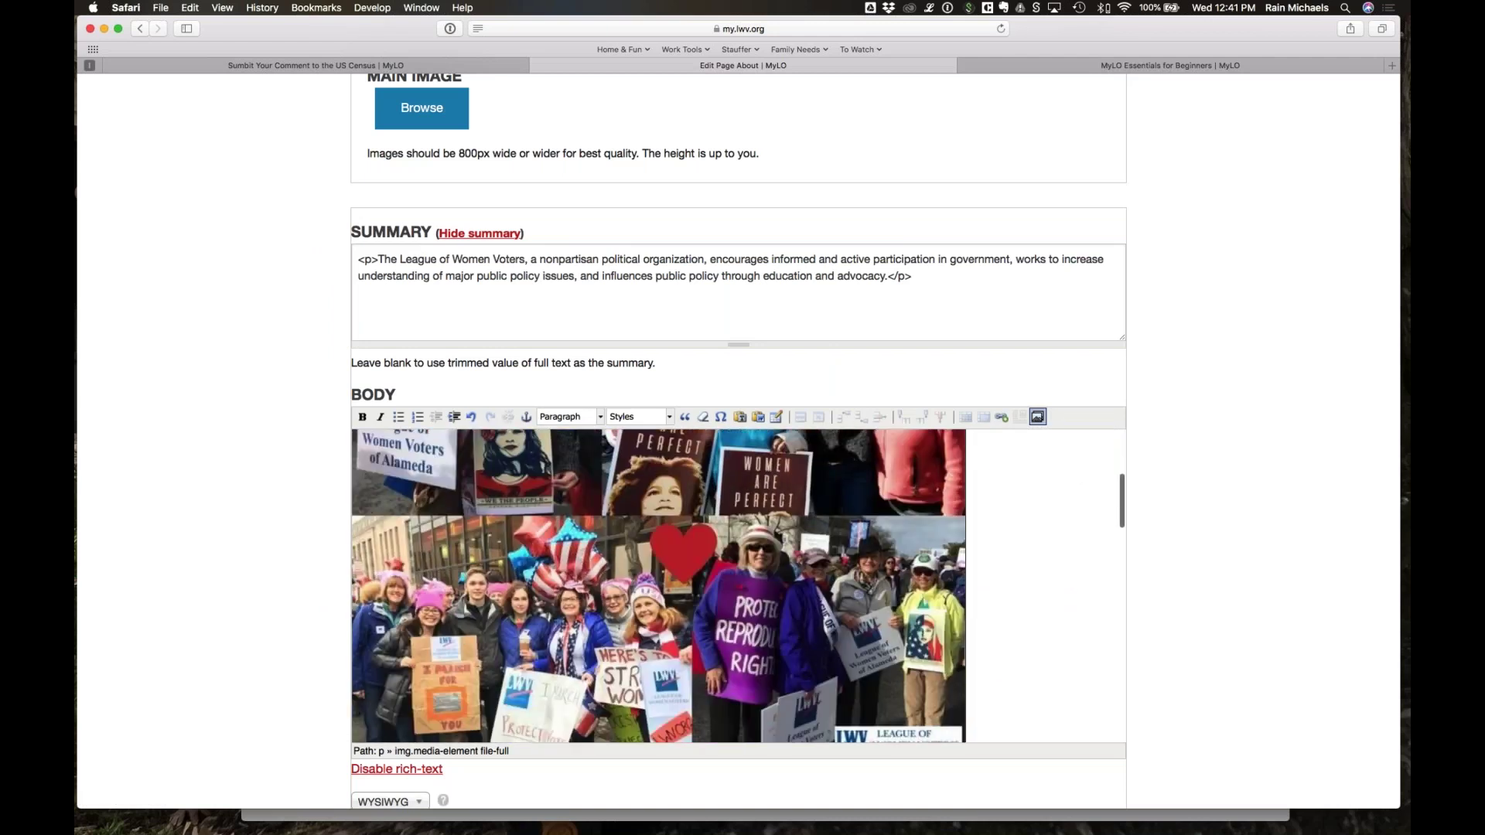
pyautogui.scroll(-3, 1143, 596)
pyautogui.scroll(-4, 1027, 523)
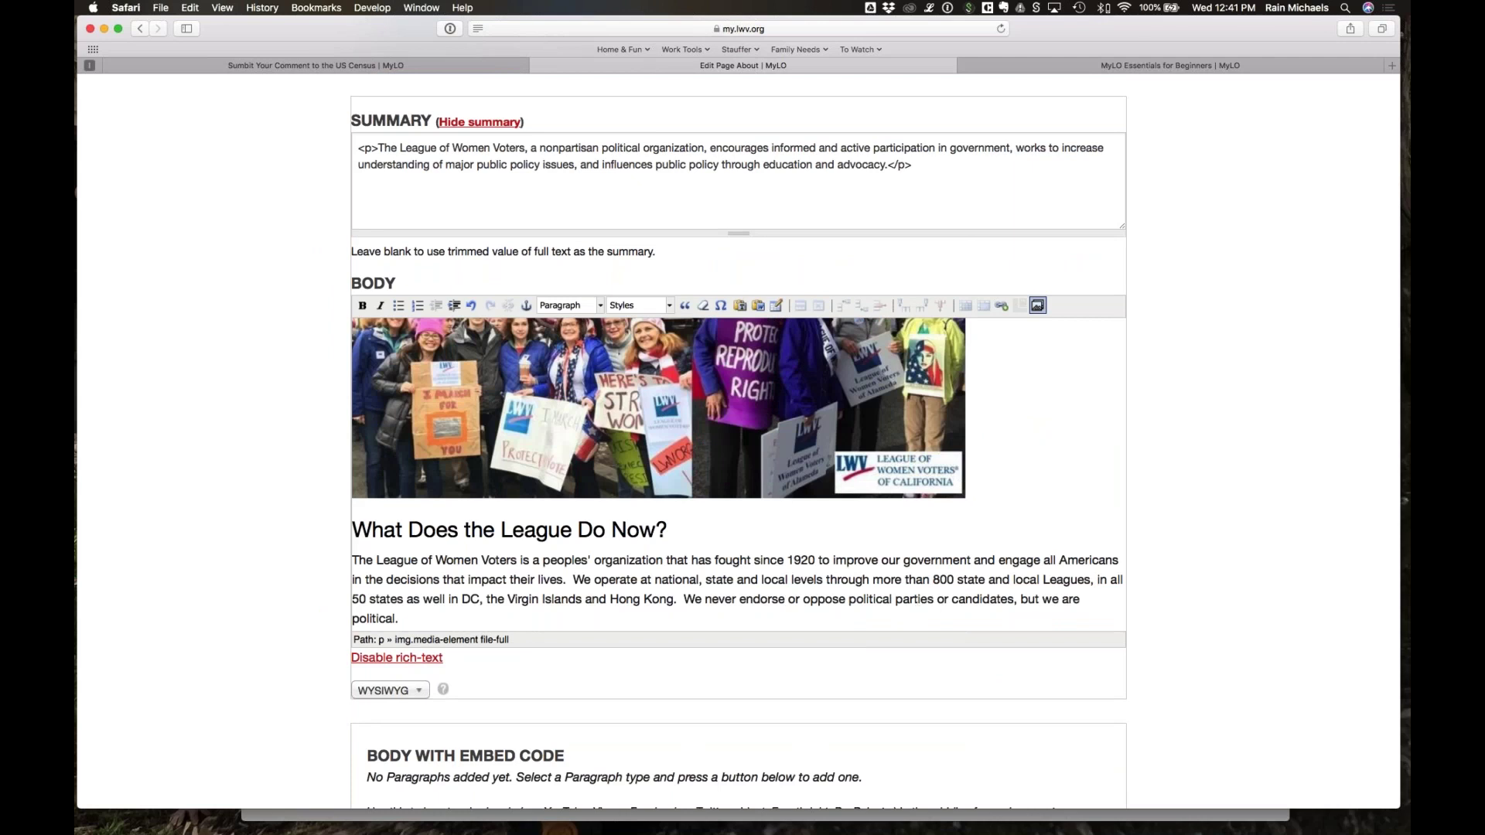
pyautogui.scroll(6, 585, 443)
pyautogui.scroll(3, 585, 443)
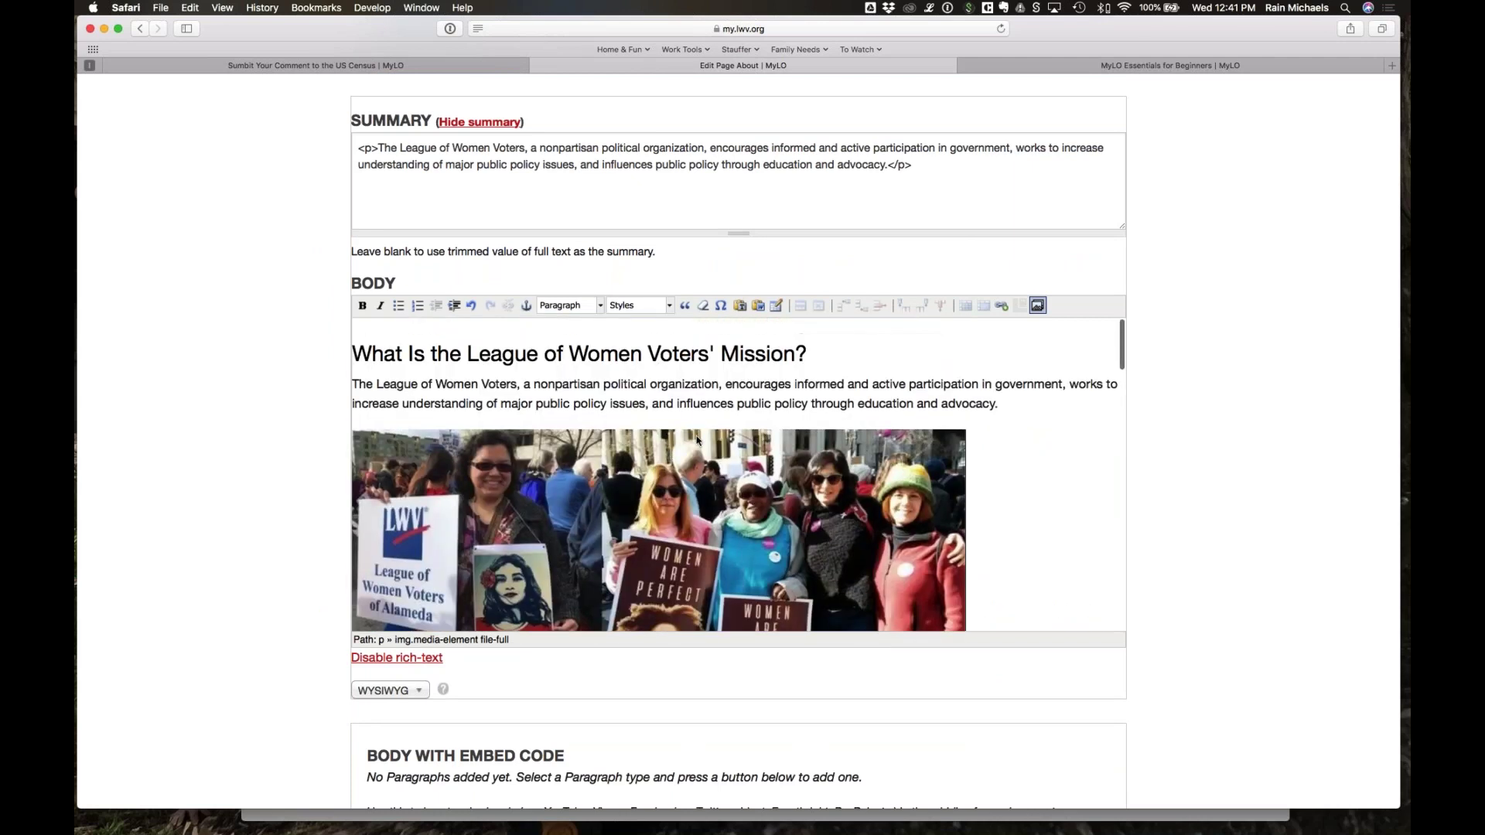
# Step: Try the Notice style on the paragraph beginning "Groups of League members meet", undoing it after each attempt
pyautogui.scroll(-10, 719, 520)
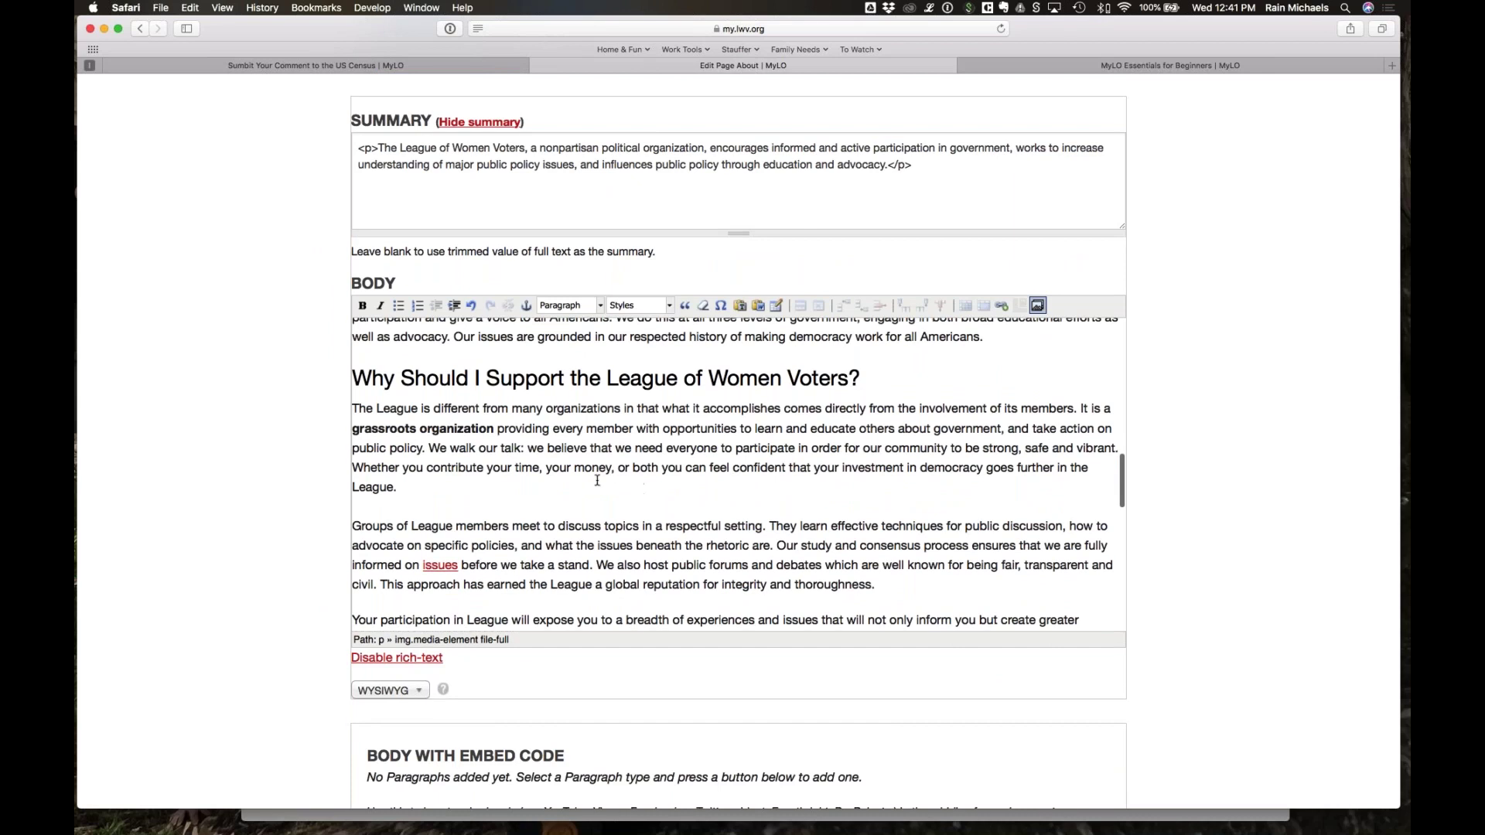
pyautogui.moveTo(776, 561); pyautogui.dragTo(875, 580)
pyautogui.moveTo(692, 535); pyautogui.dragTo(352, 523)
pyautogui.click(638, 306)
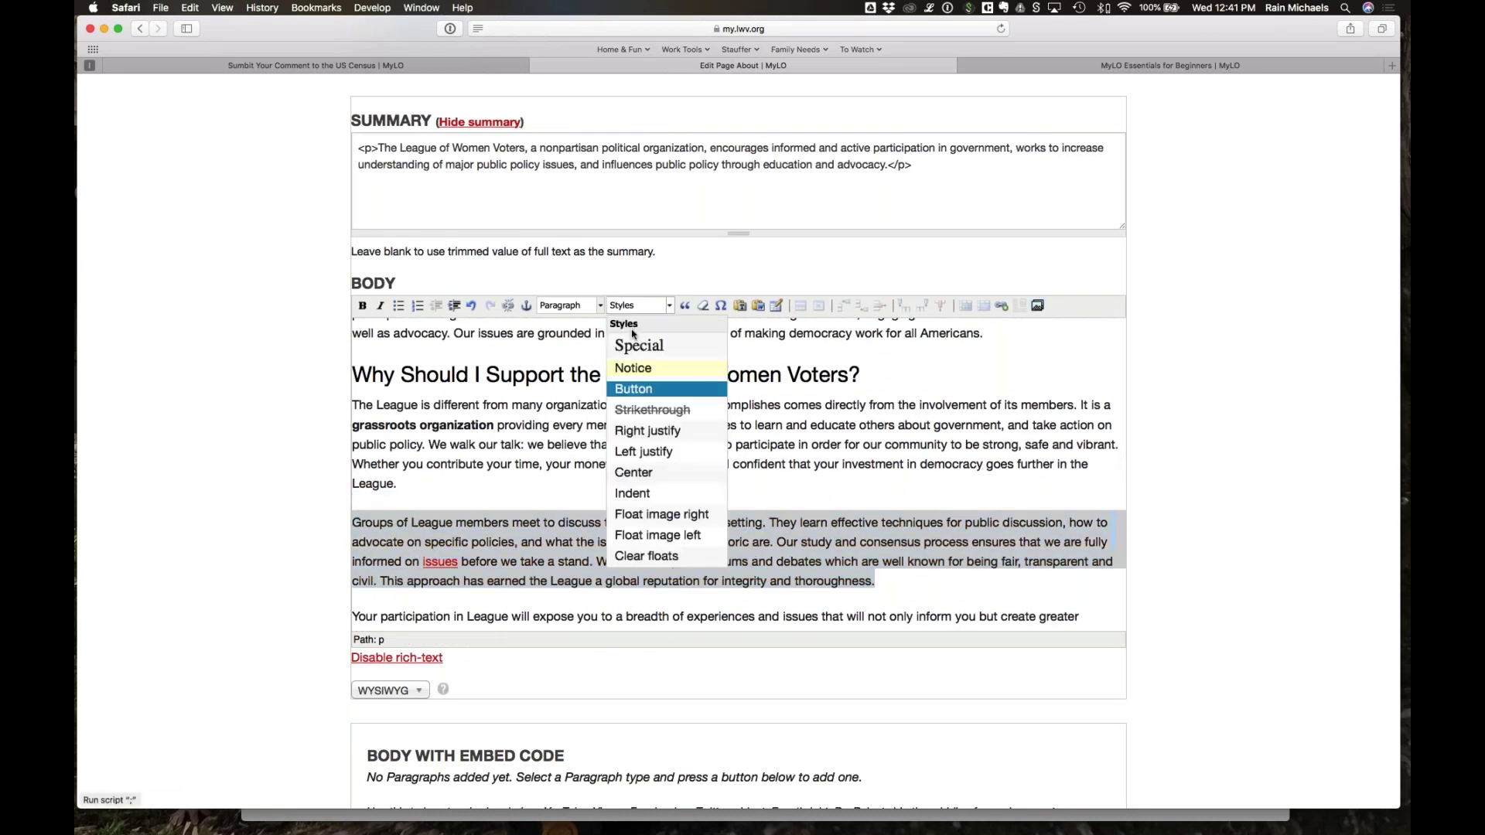
pyautogui.click(630, 369)
pyautogui.press('super+z')
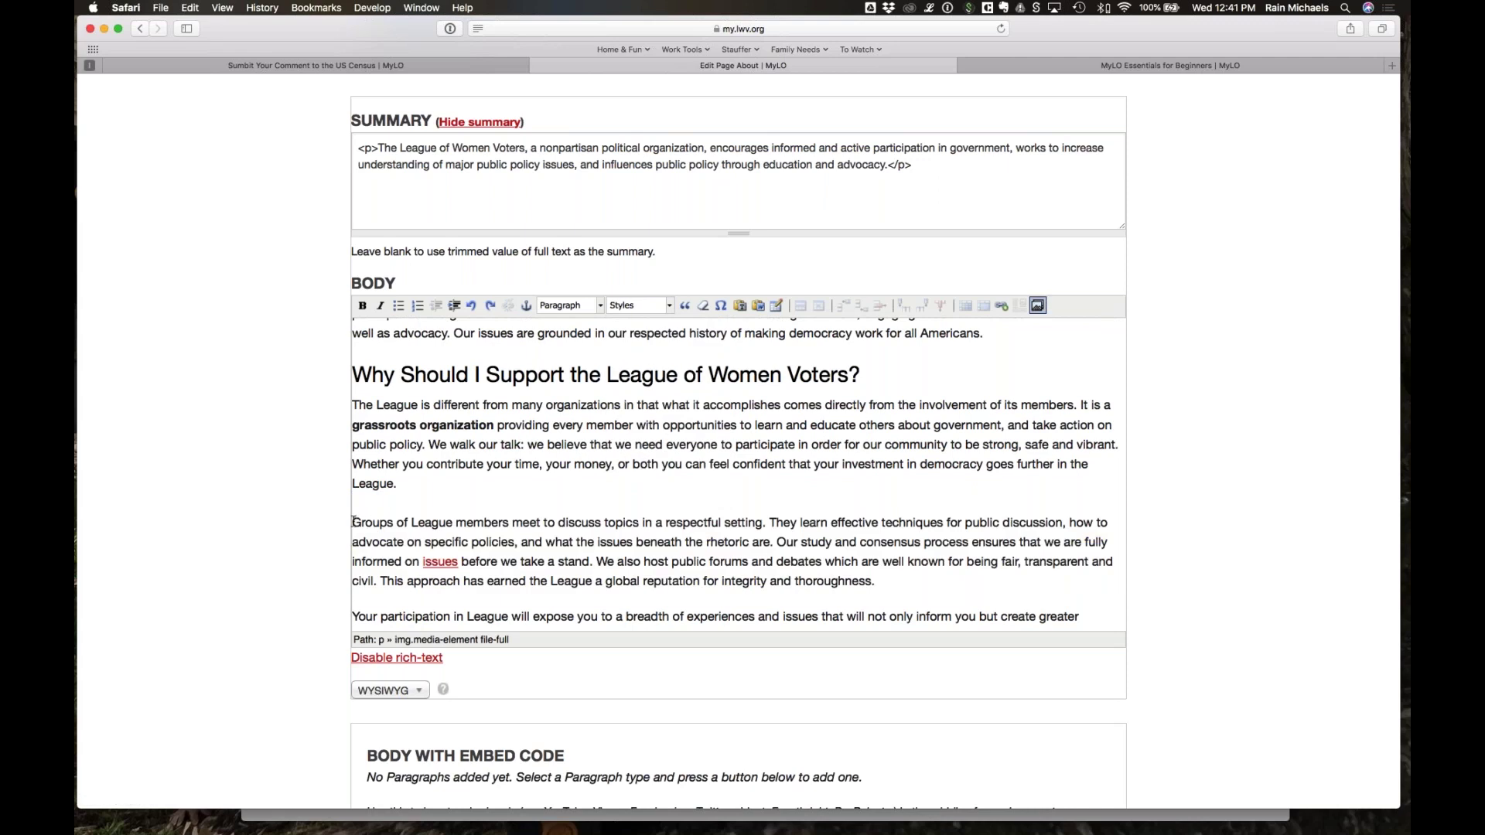
pyautogui.moveTo(353, 522); pyautogui.dragTo(342, 599)
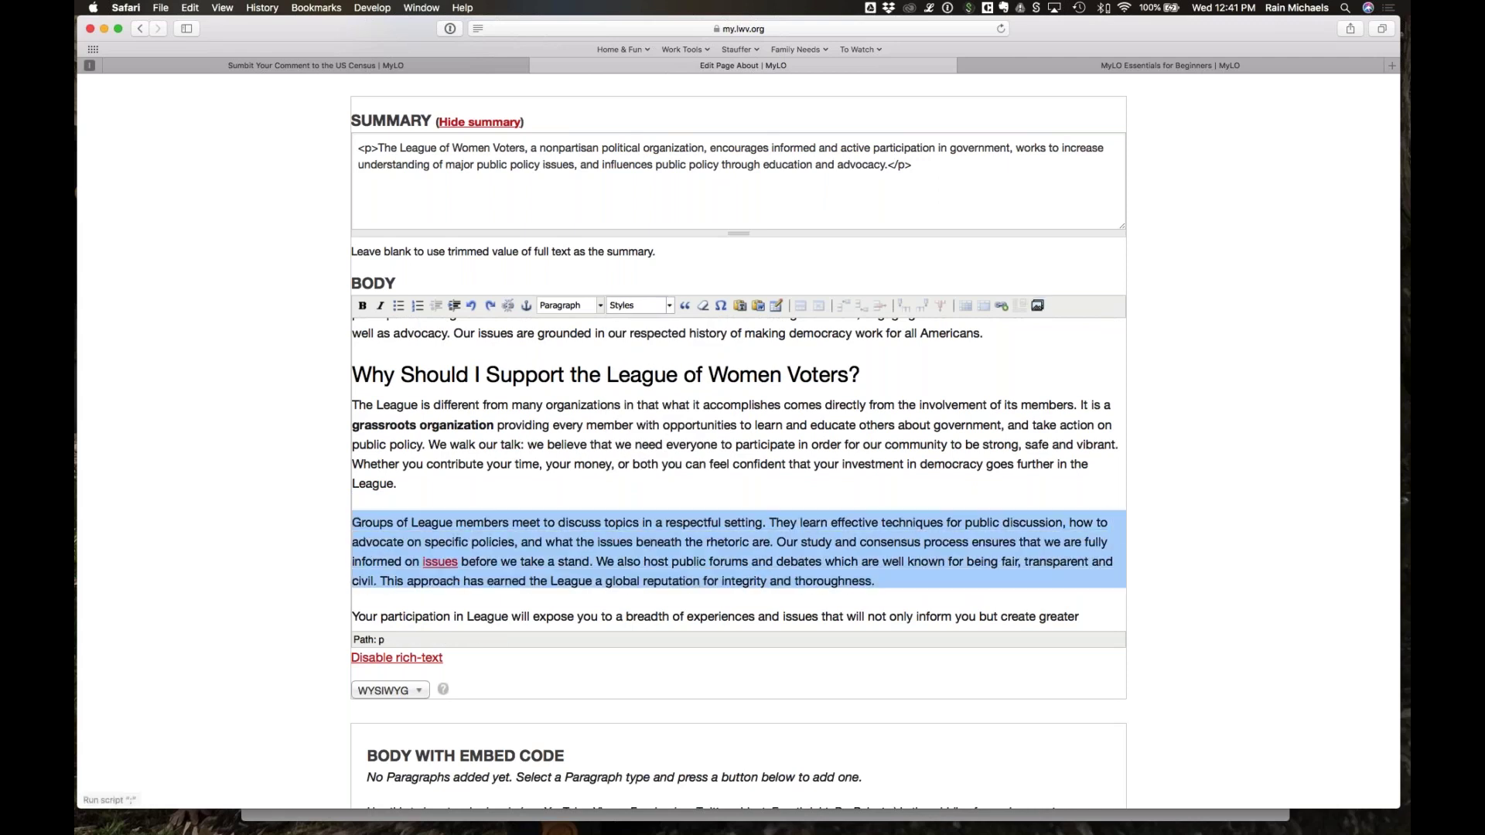
pyautogui.click(649, 306)
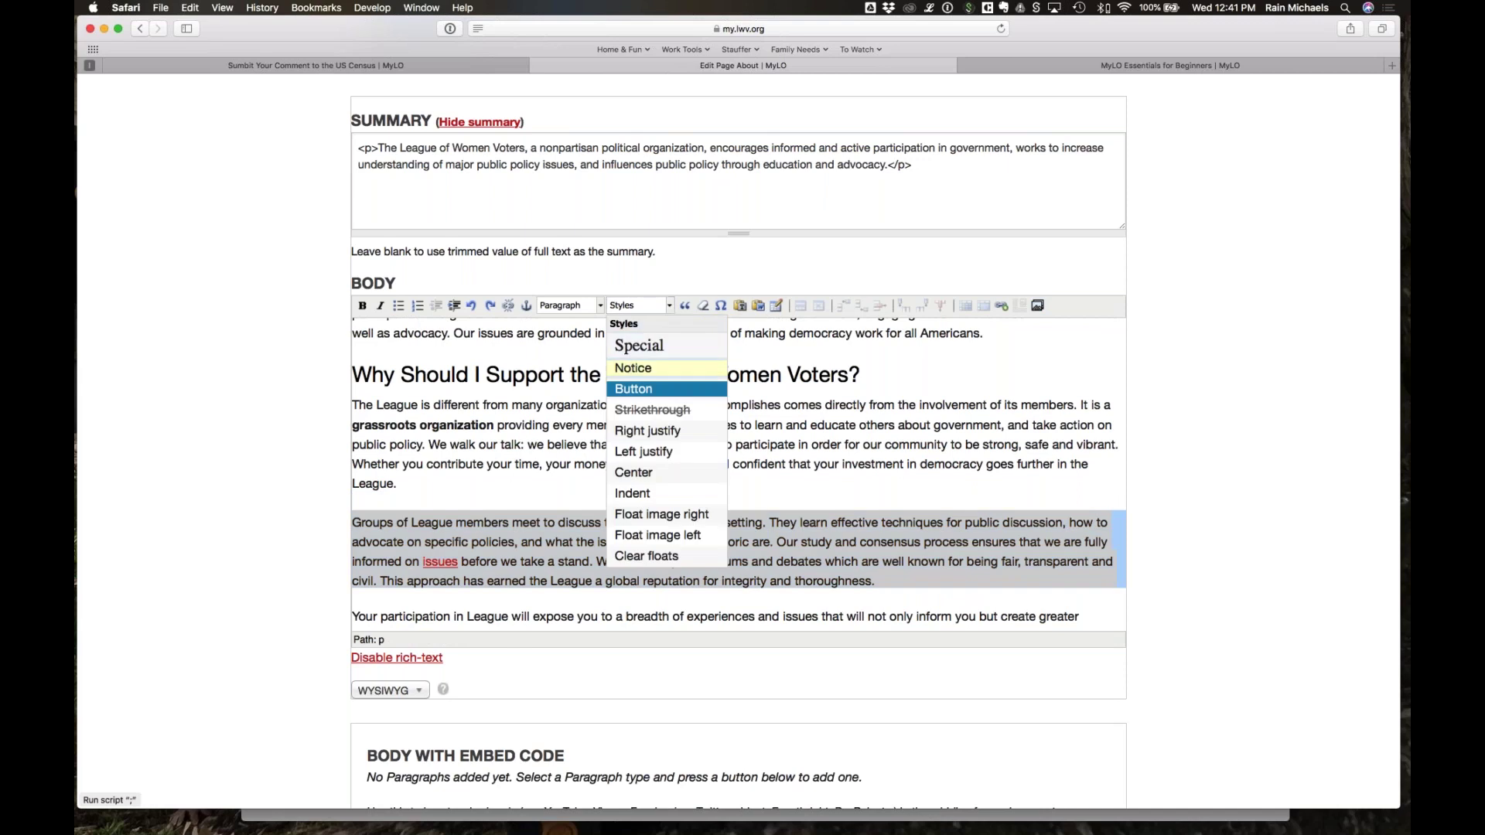
pyautogui.click(628, 369)
pyautogui.press('super+z')
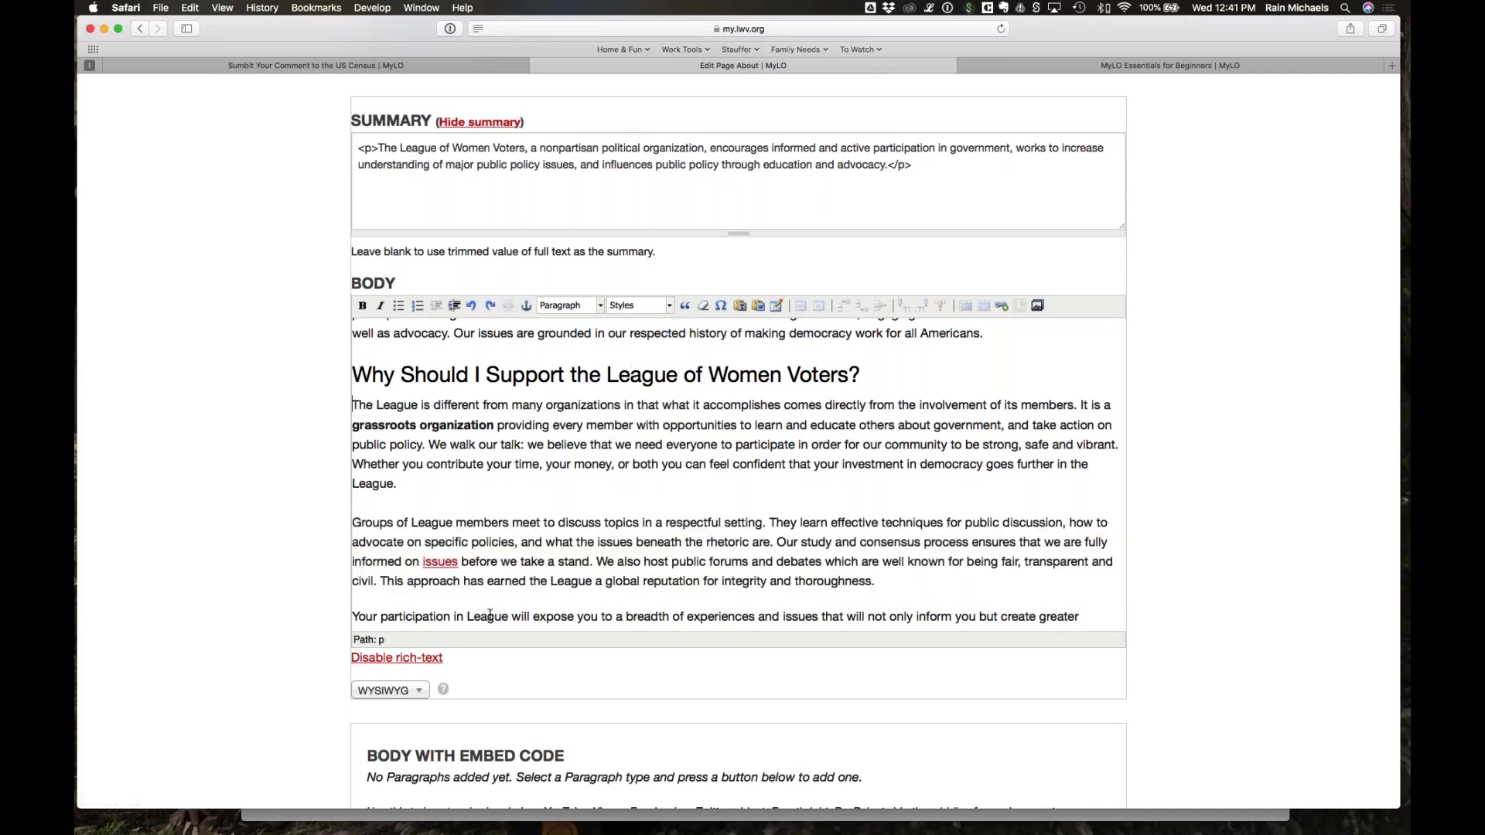
# Step: Apply the Special style to the League's mission paragraph above the embedded image
pyautogui.scroll(-4, 490, 615)
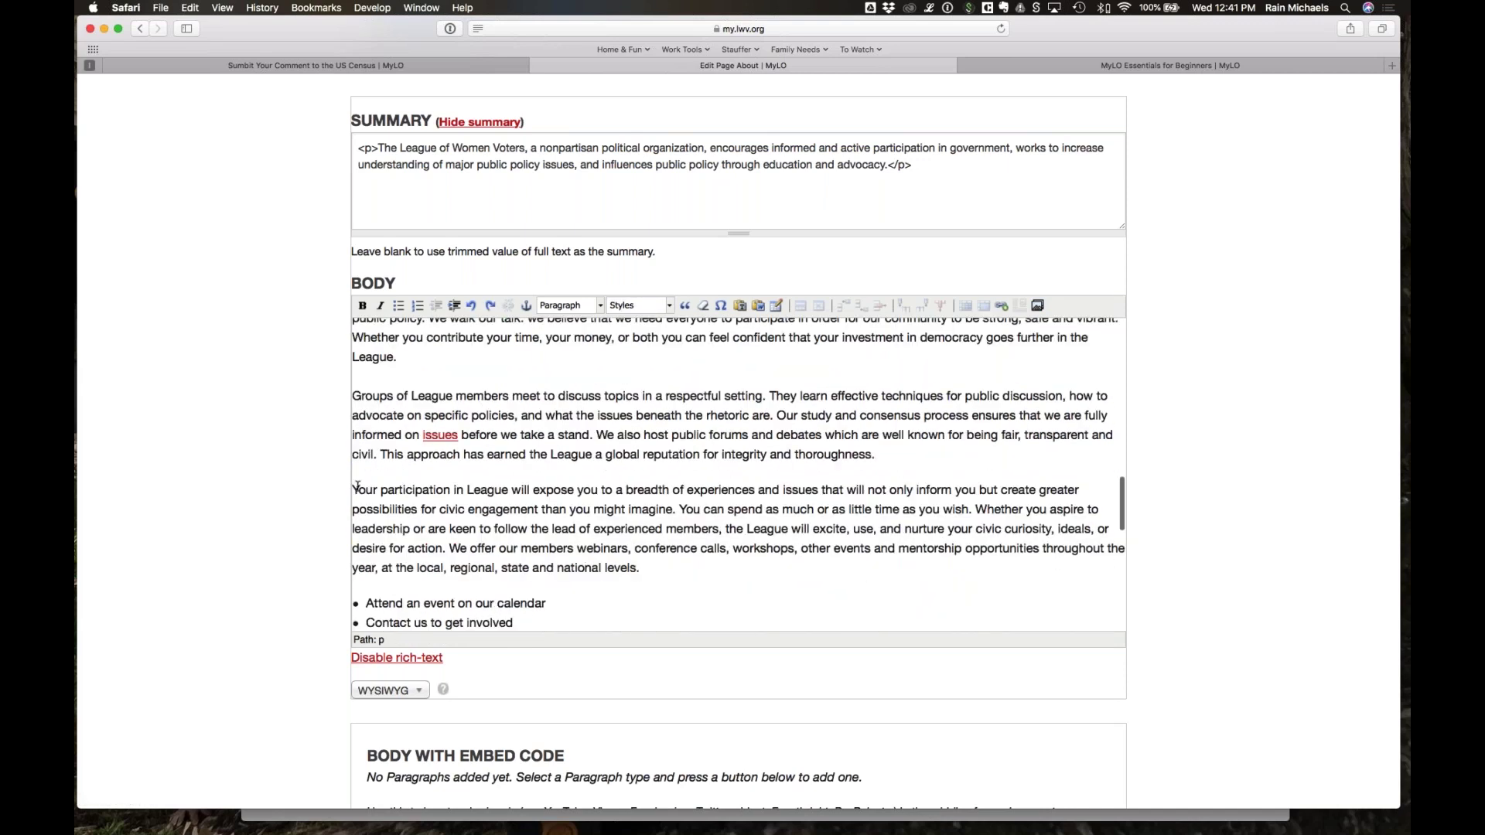
pyautogui.scroll(5, 499, 564)
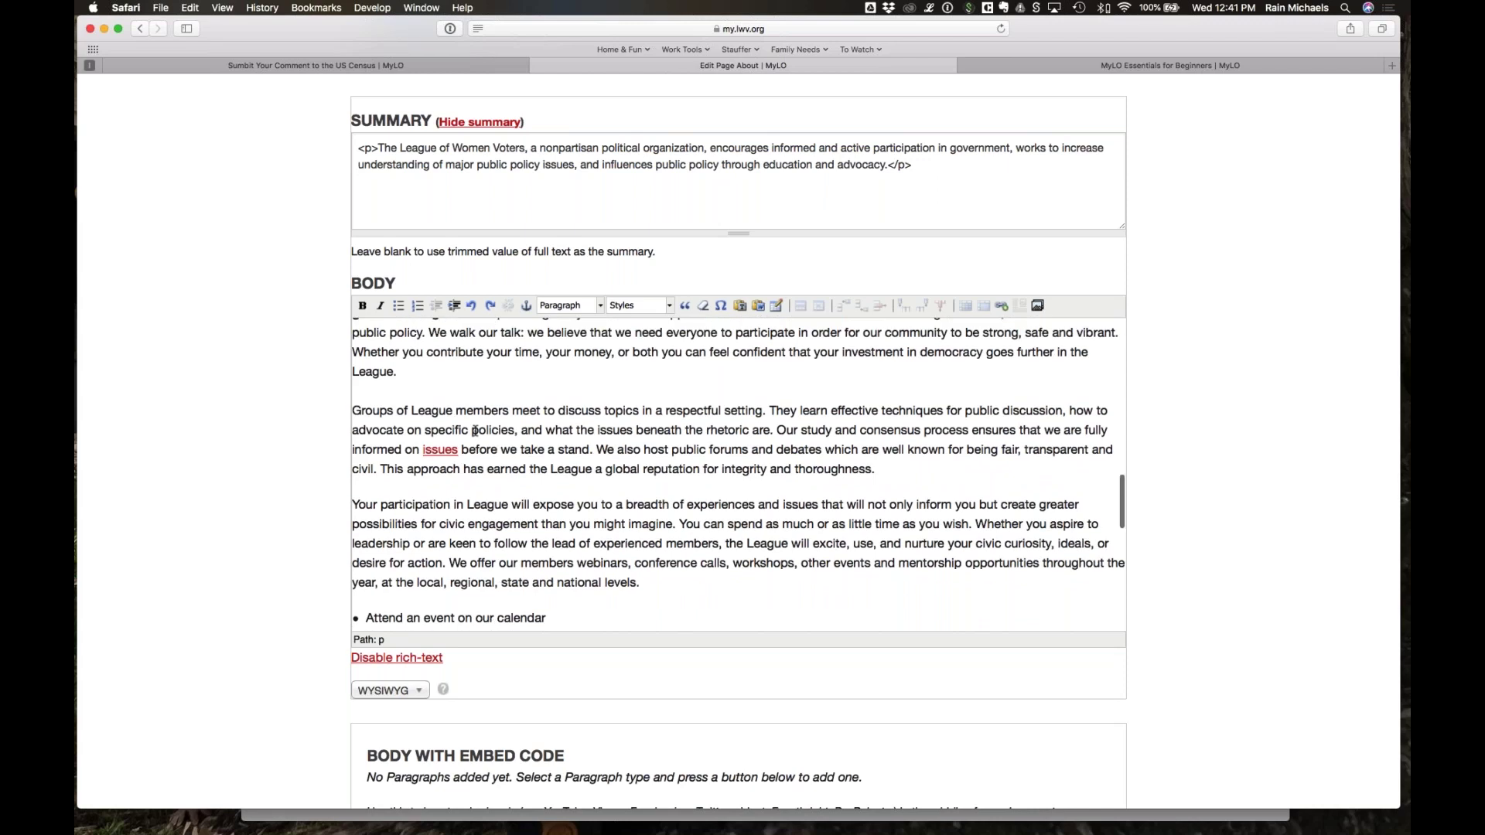
pyautogui.scroll(10, 476, 430)
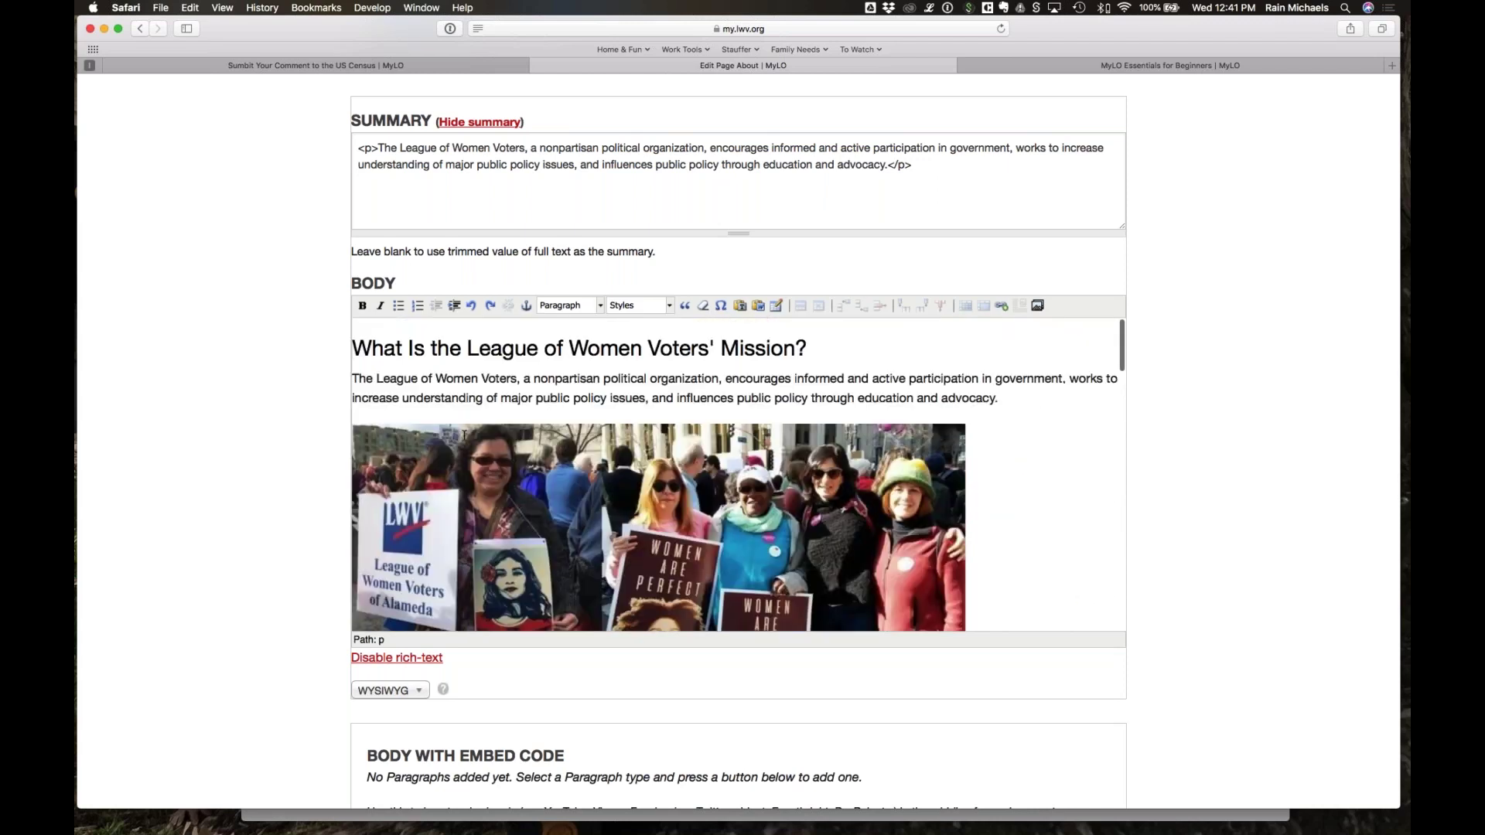
pyautogui.scroll(-10, 607, 432)
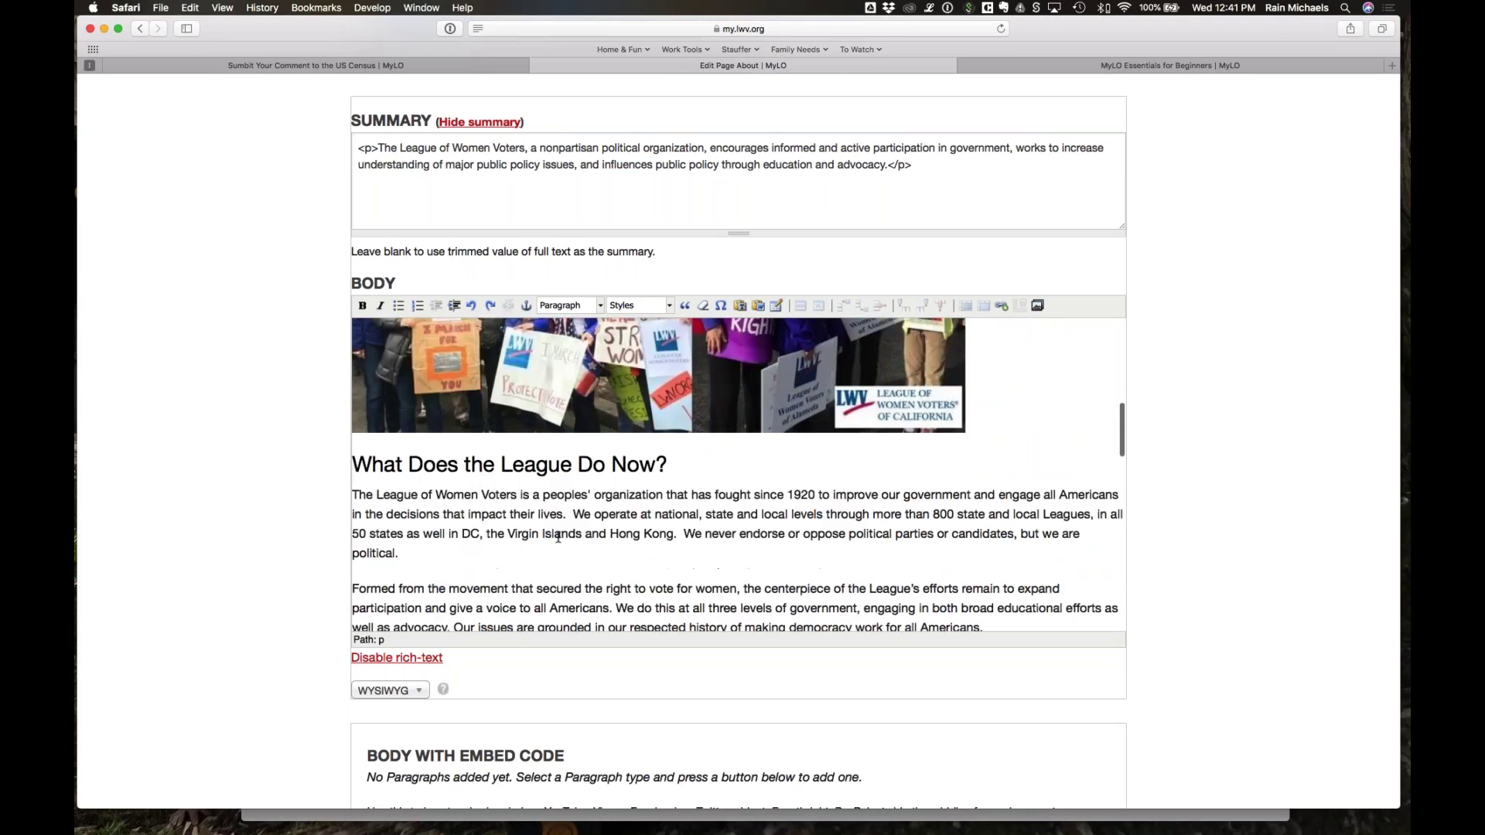
pyautogui.scroll(-1, 557, 536)
pyautogui.click(573, 495)
pyautogui.scroll(10, 574, 495)
pyautogui.moveTo(1035, 377); pyautogui.dragTo(412, 366)
pyautogui.click(637, 306)
pyautogui.click(622, 341)
pyautogui.click(513, 377)
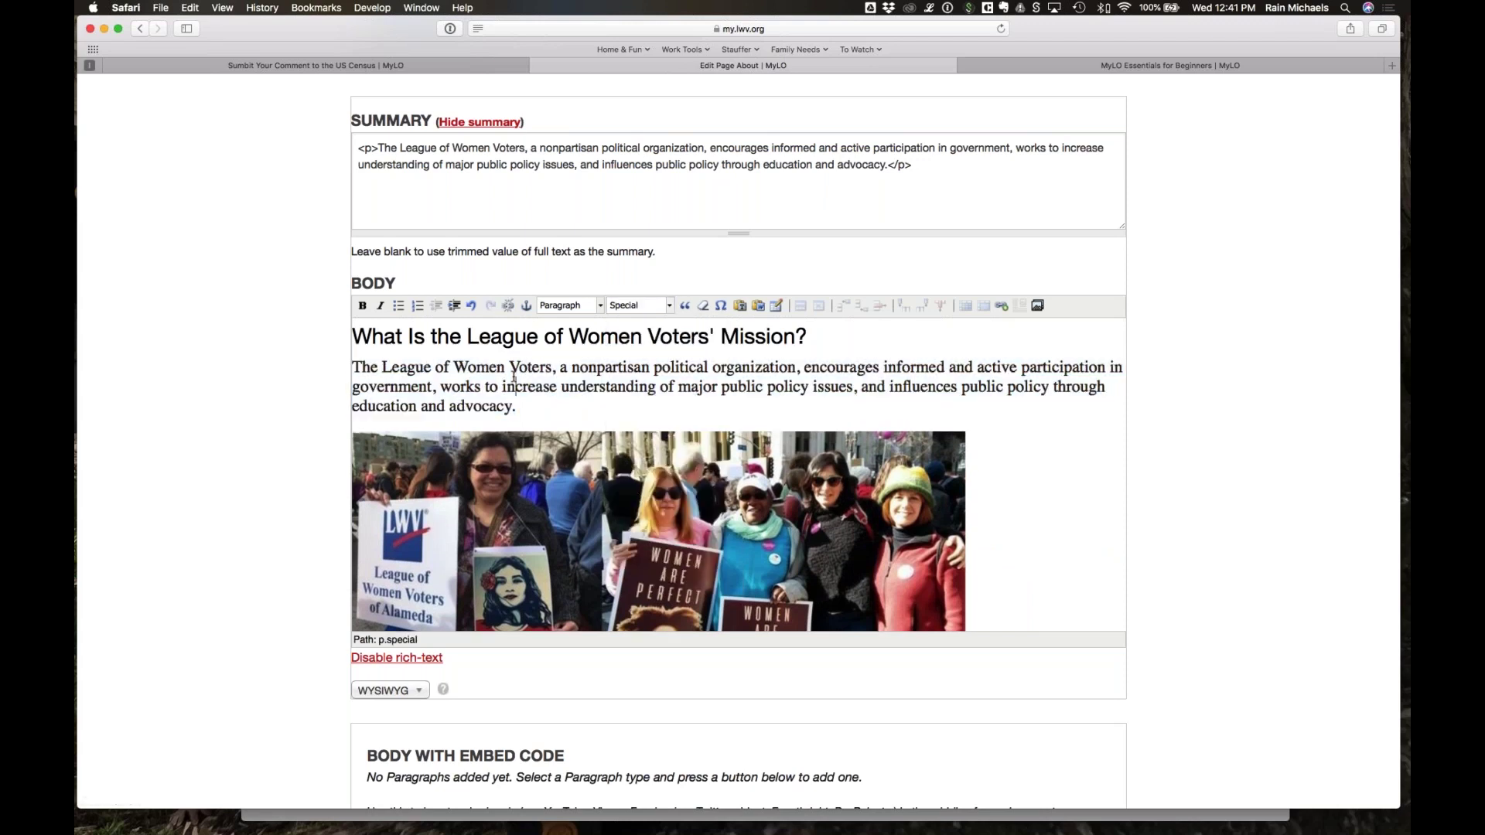
# Step: Link the words "League of Women Voters" under "What Does the League Do Now?" to the site content at /node/8346
pyautogui.scroll(-5, 555, 476)
pyautogui.scroll(-3, 554, 476)
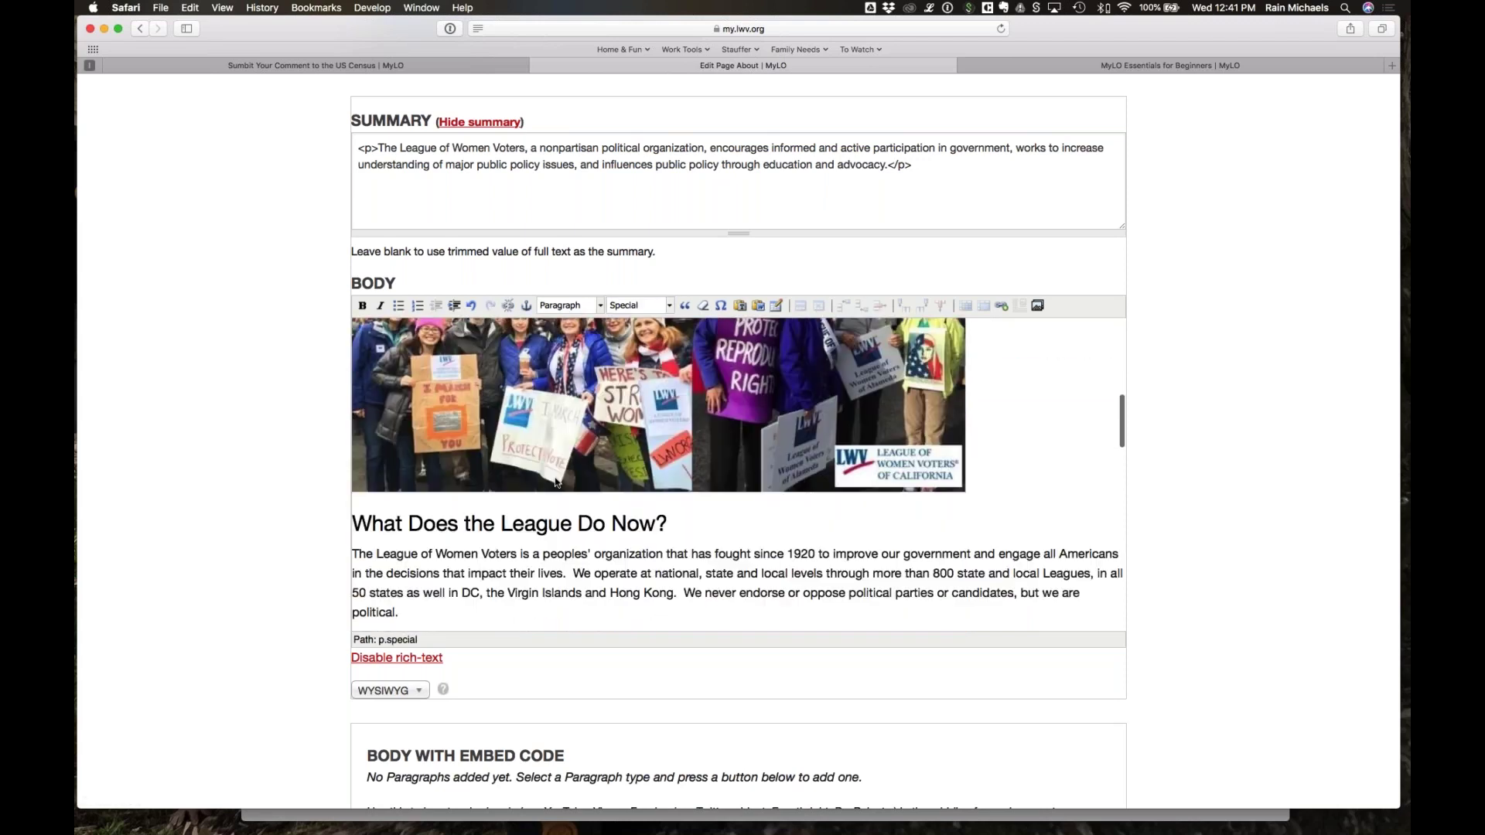
pyautogui.moveTo(376, 554); pyautogui.dragTo(517, 557)
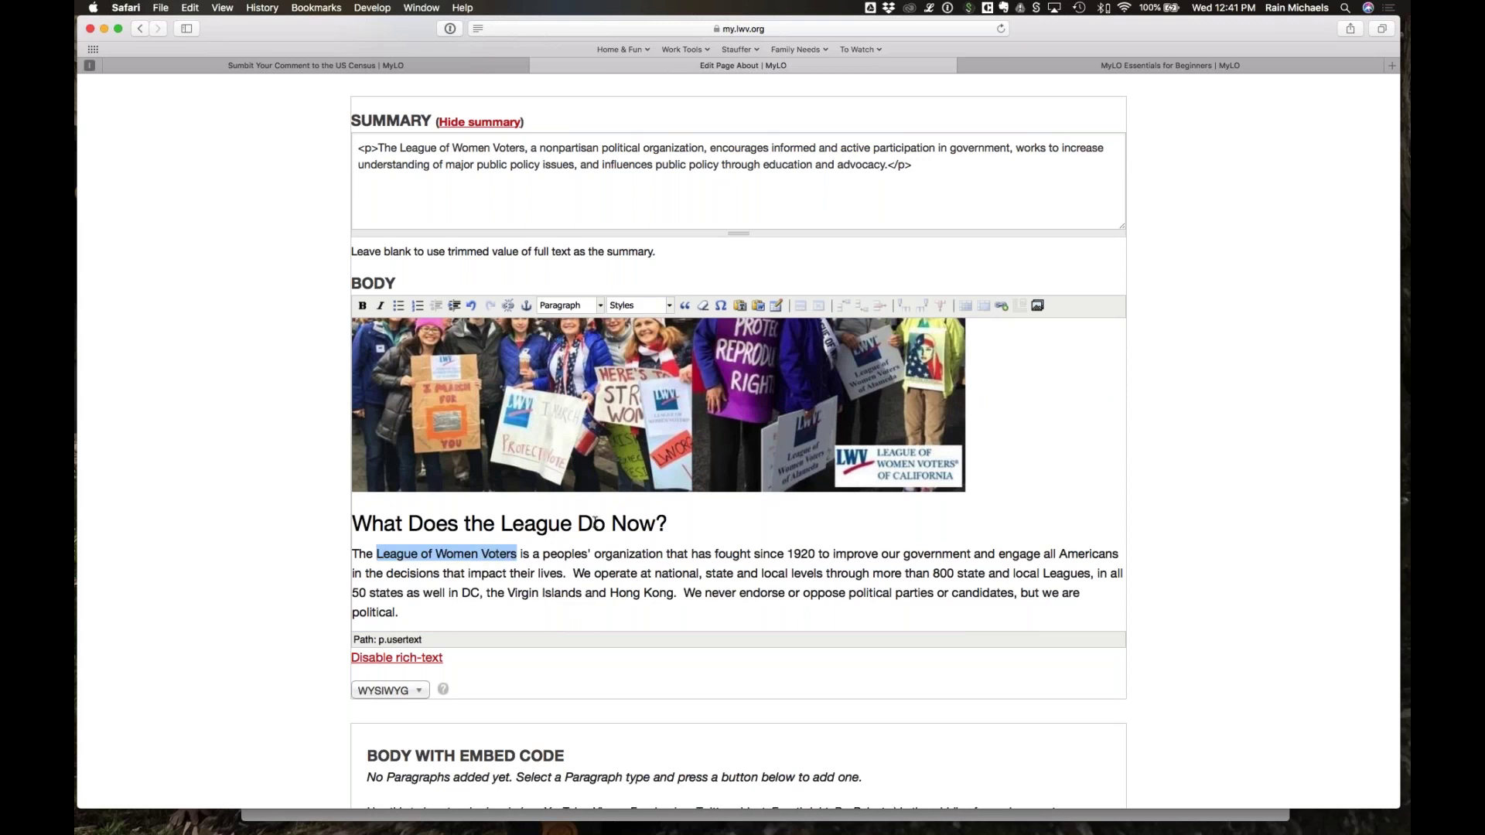
pyautogui.click(999, 306)
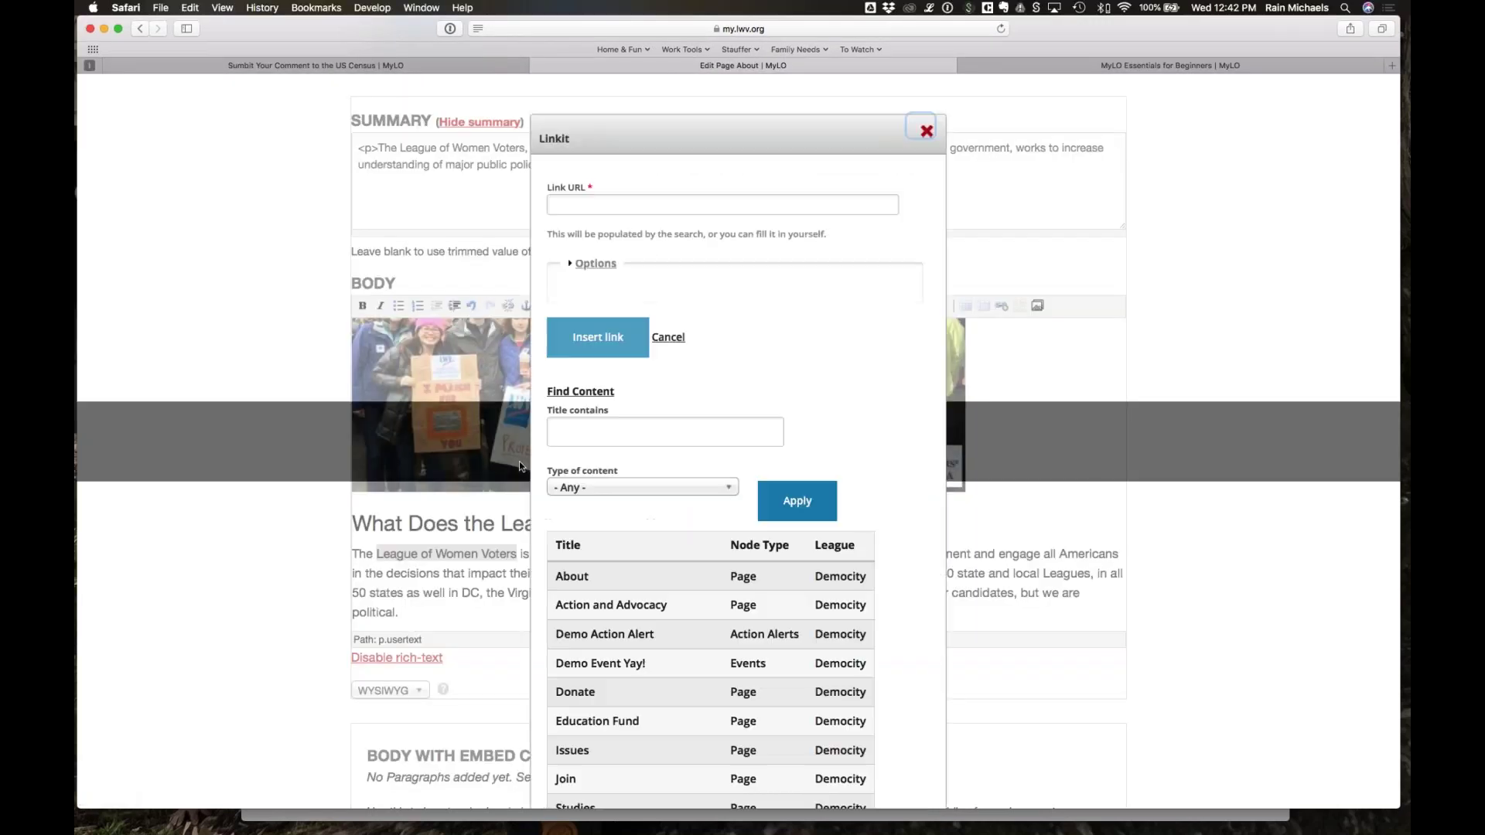
pyautogui.click(580, 577)
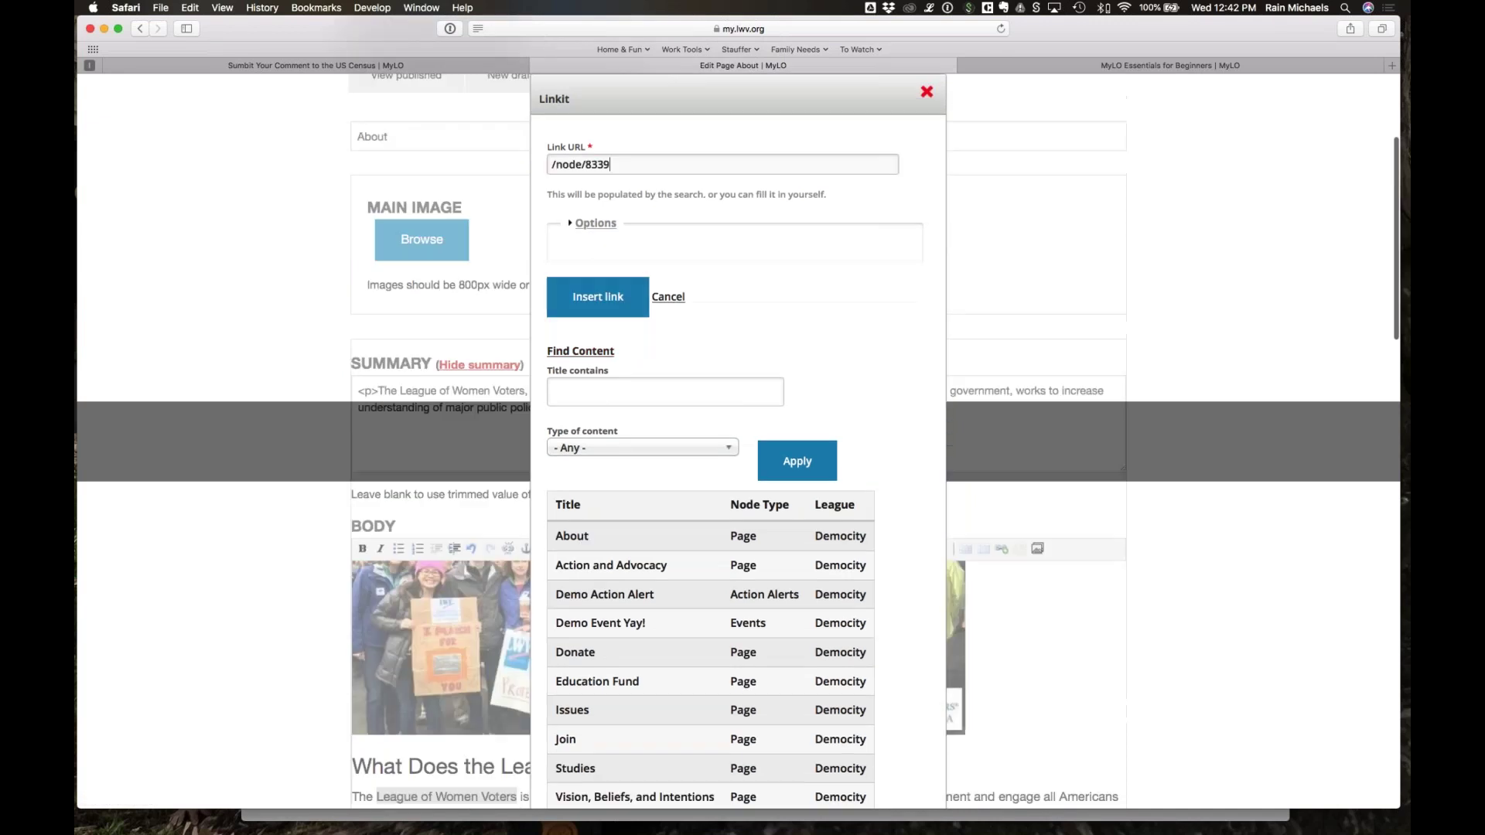
pyautogui.click(573, 601)
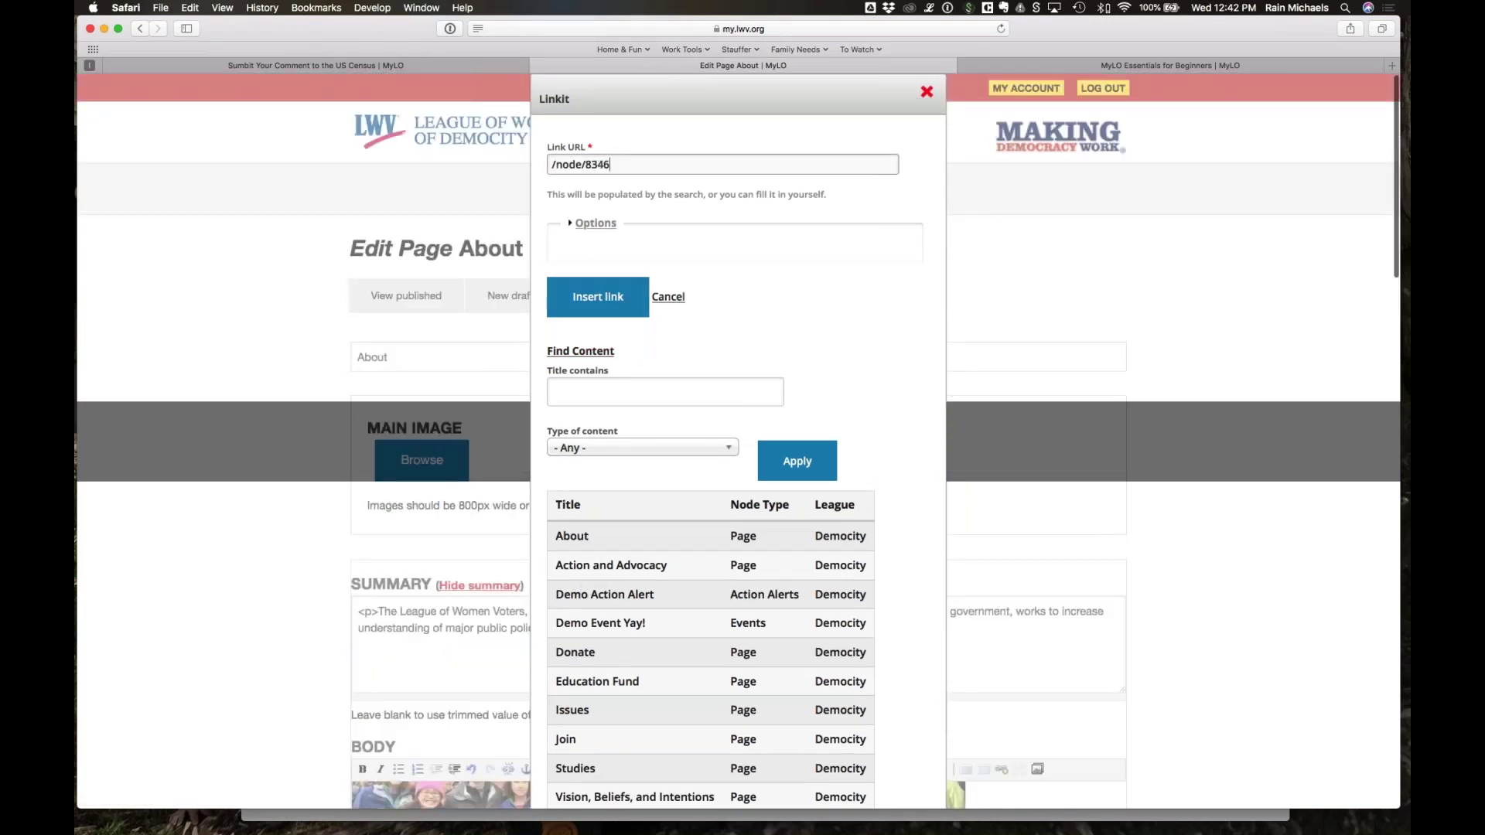
pyautogui.click(611, 302)
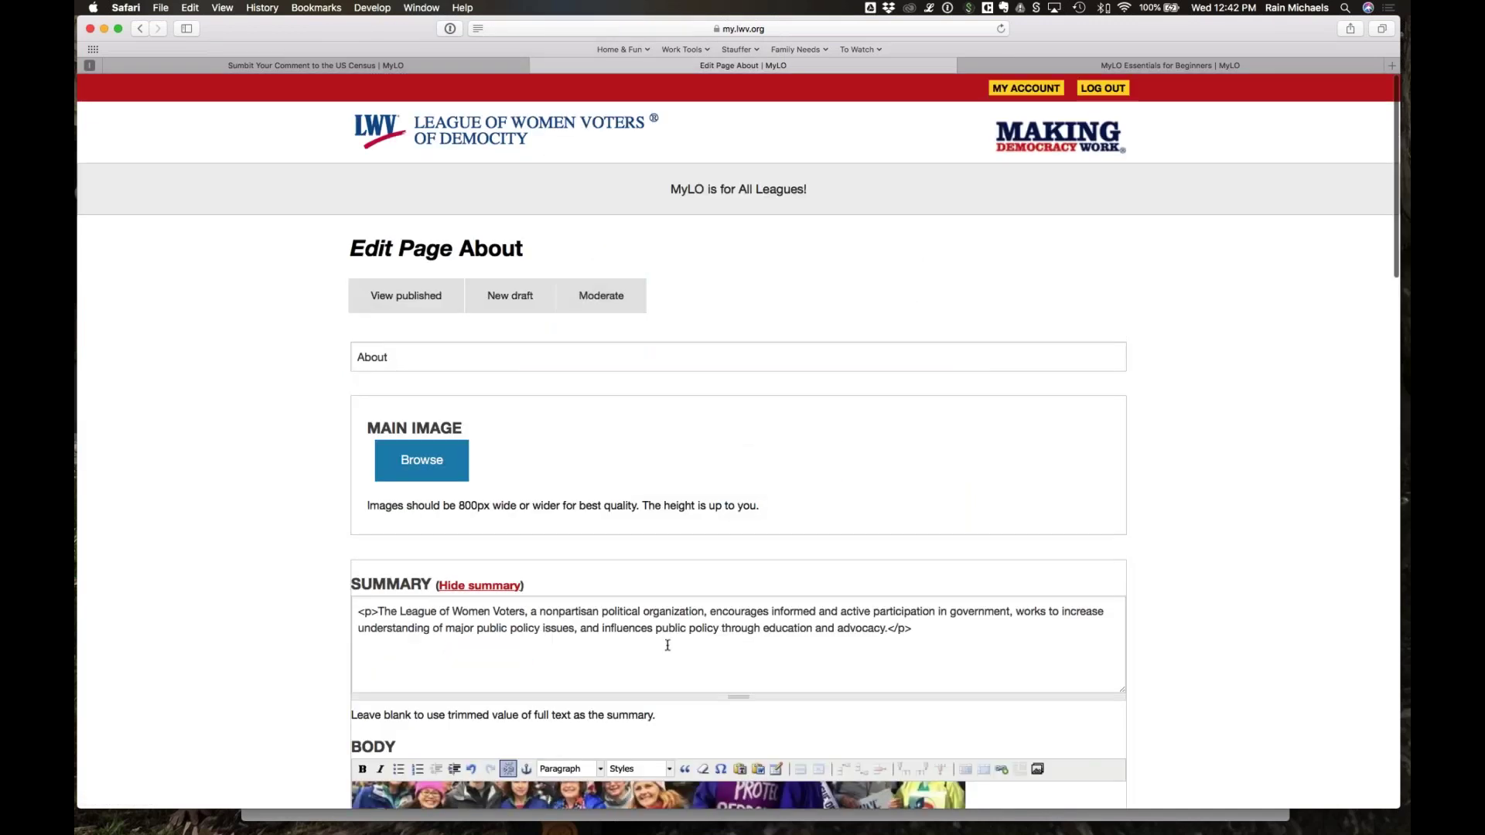
# Step: Assign the issue Increasing Voter Registration to the About page and look over its visibility, league and publishing settings
pyautogui.scroll(-4, 667, 645)
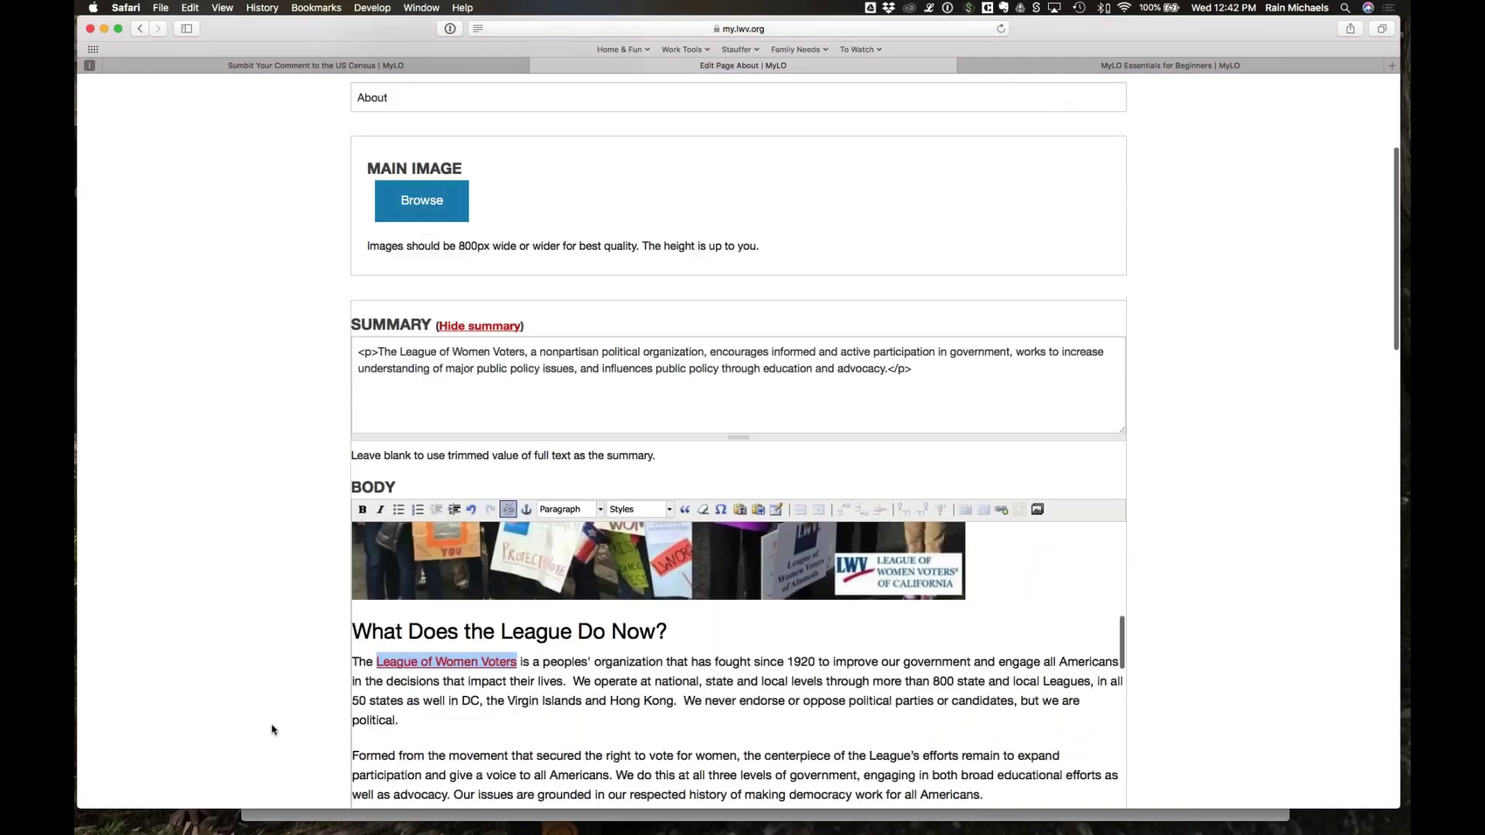
pyautogui.scroll(-15, 272, 729)
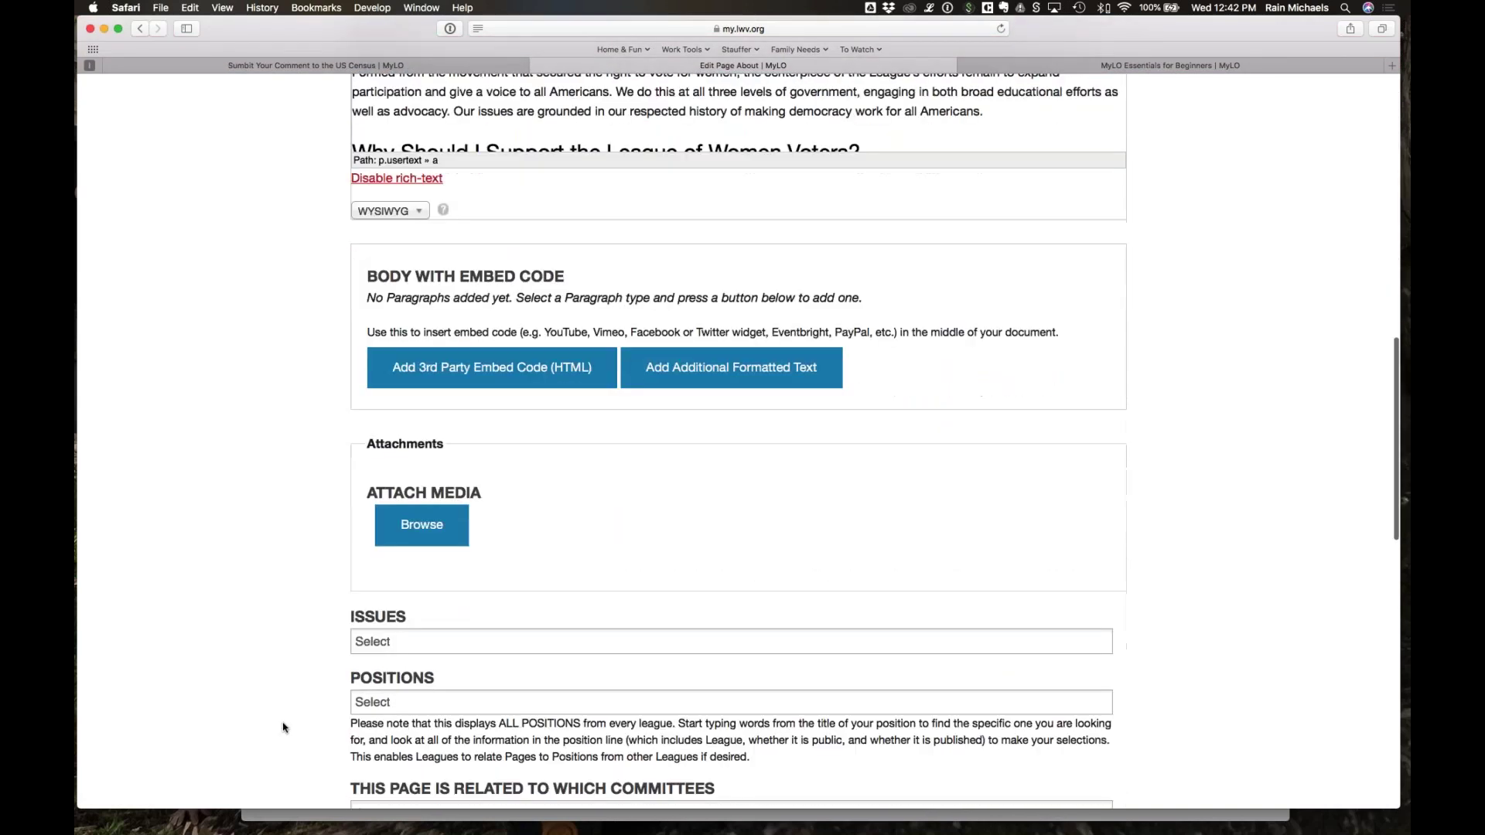
pyautogui.click(495, 276)
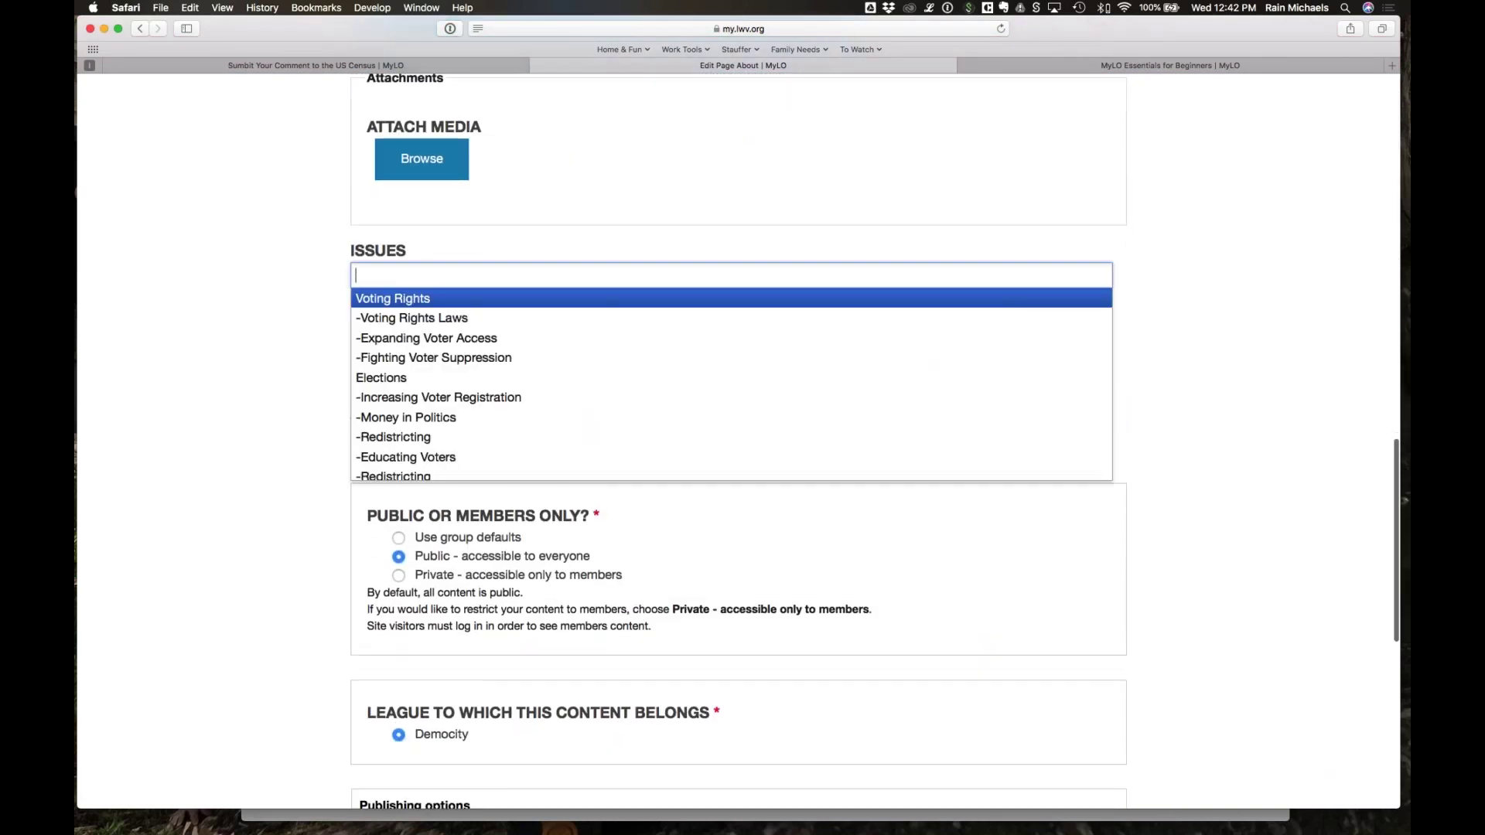
pyautogui.click(518, 399)
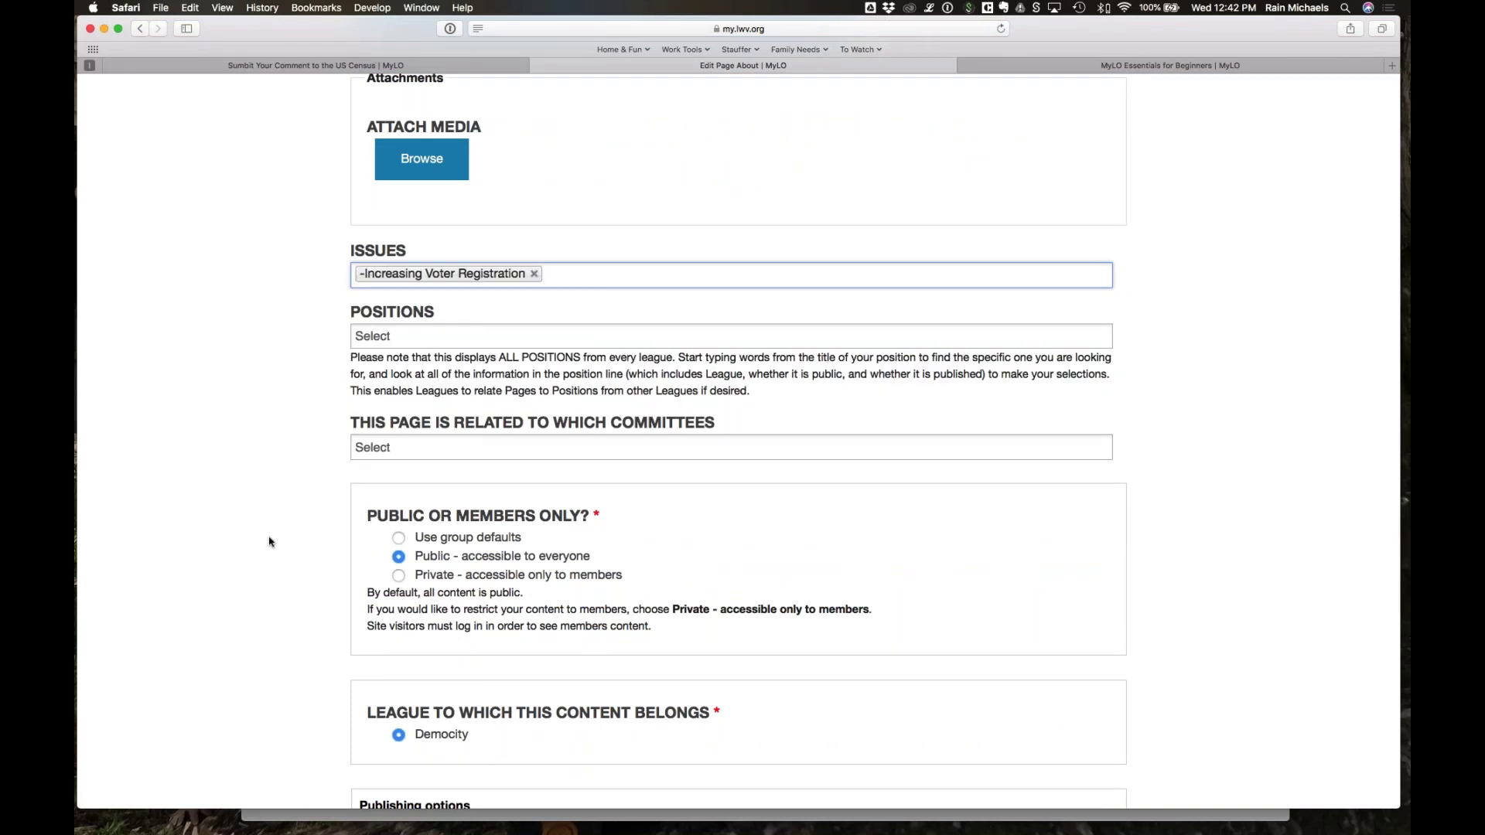
pyautogui.scroll(-5, 739, 441)
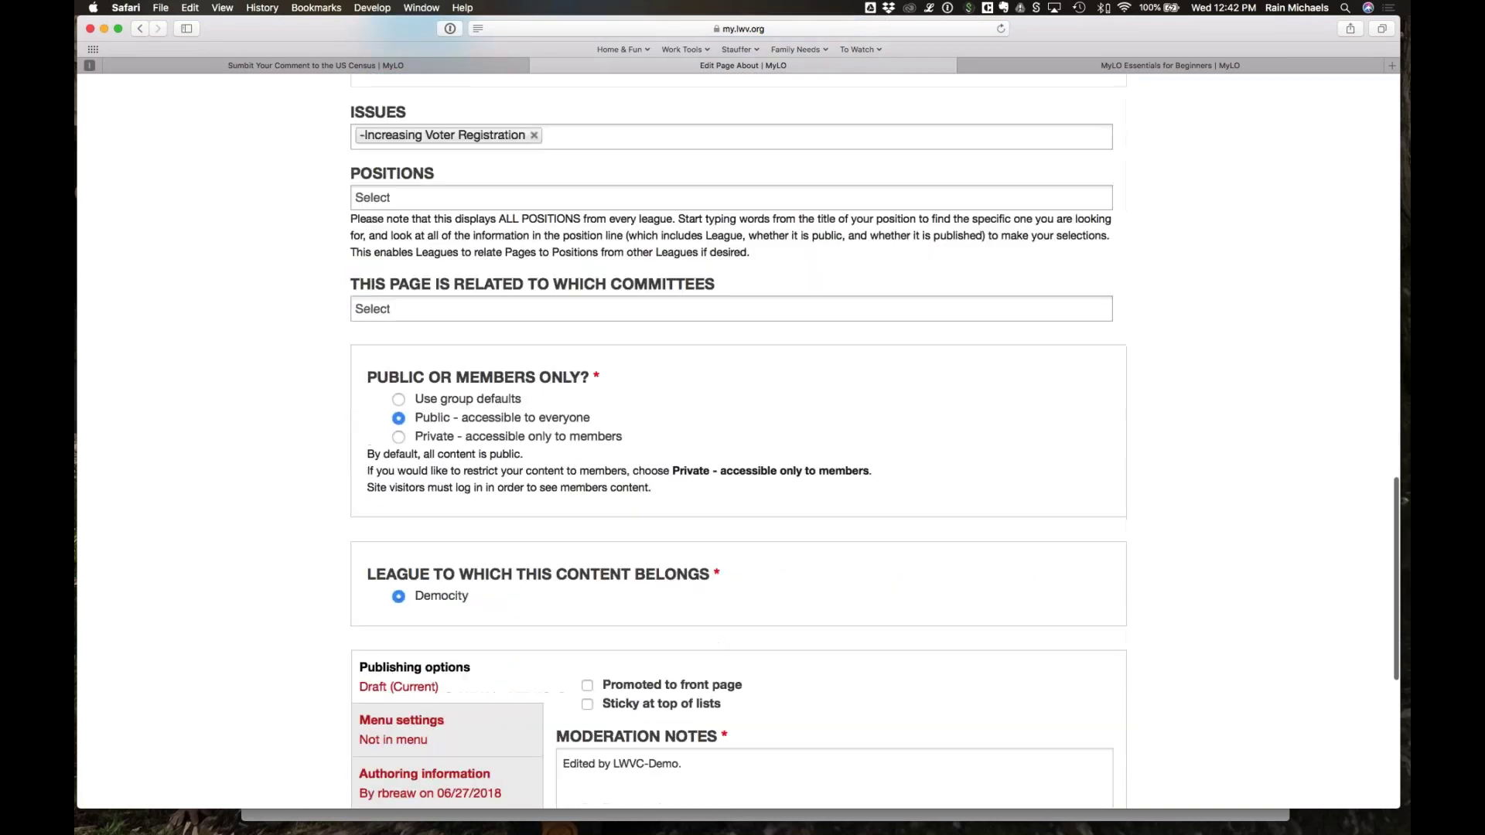
pyautogui.scroll(-4, 739, 440)
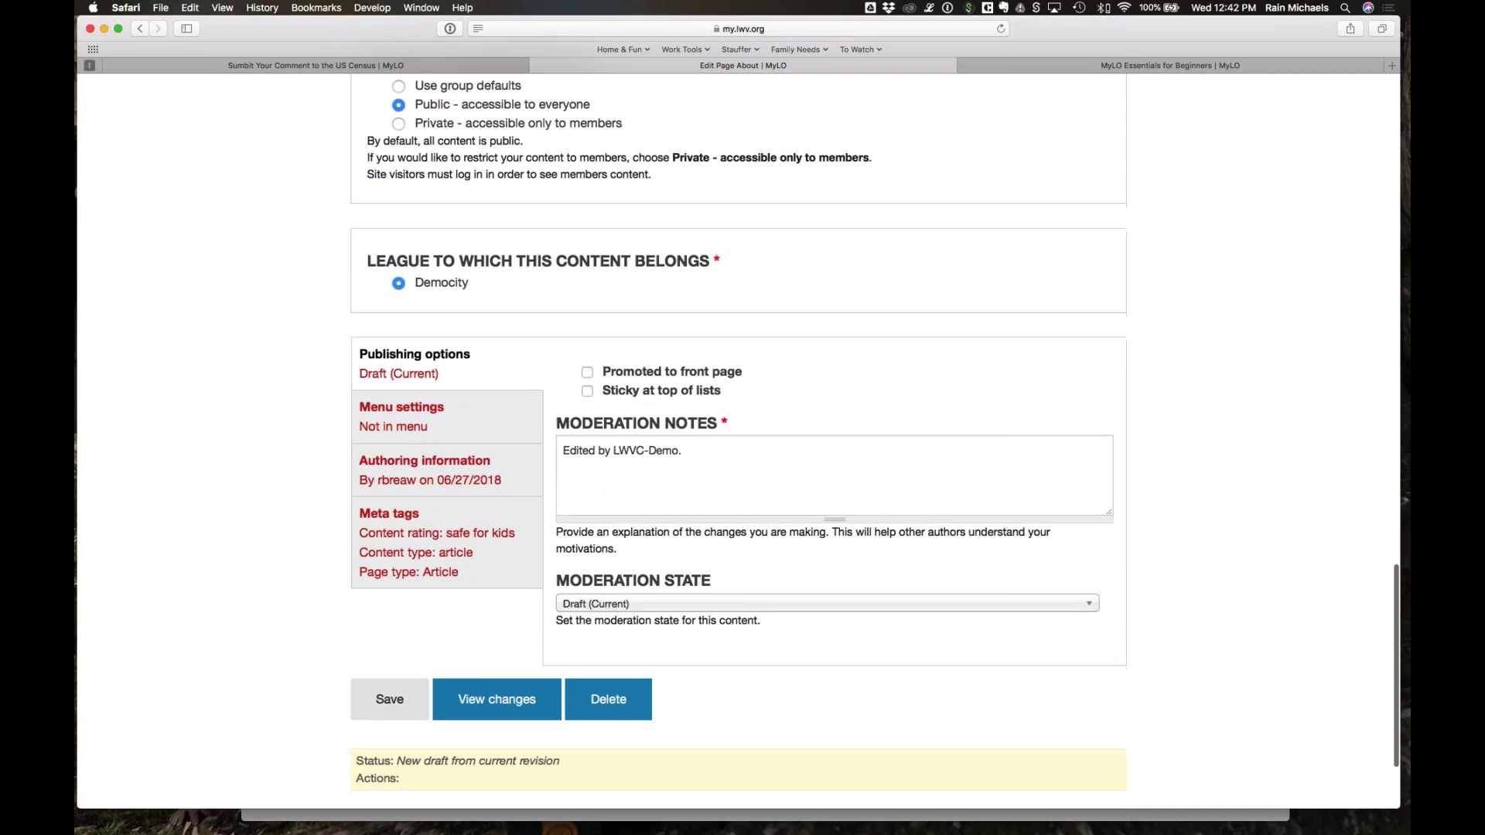
# Step: Append "added an image, some special text, and a link" to the About page's moderation notes
pyautogui.click(787, 407)
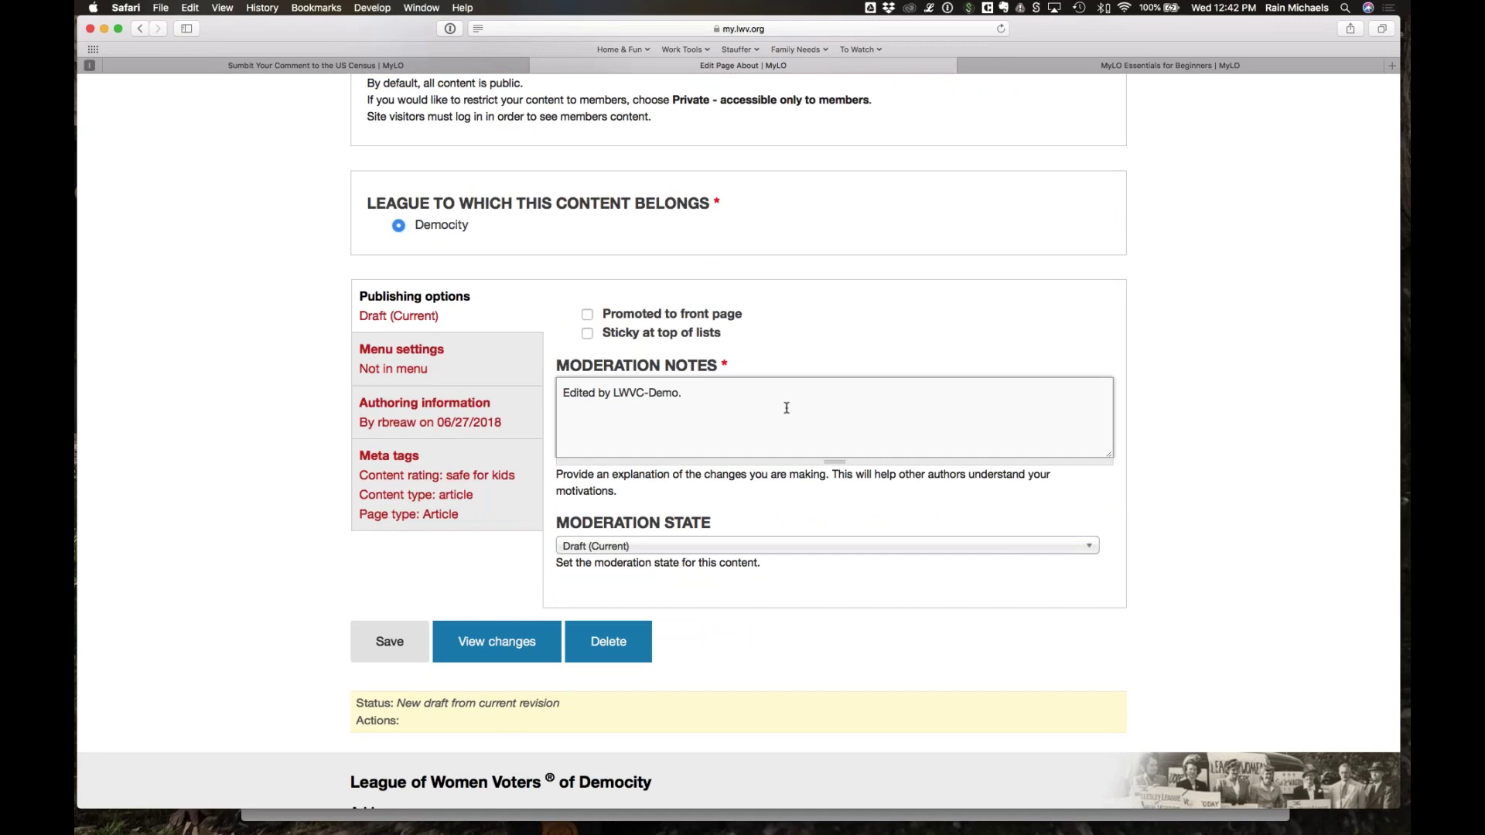
pyautogui.write('added an image.')
pyautogui.write(' some special text, and a link')
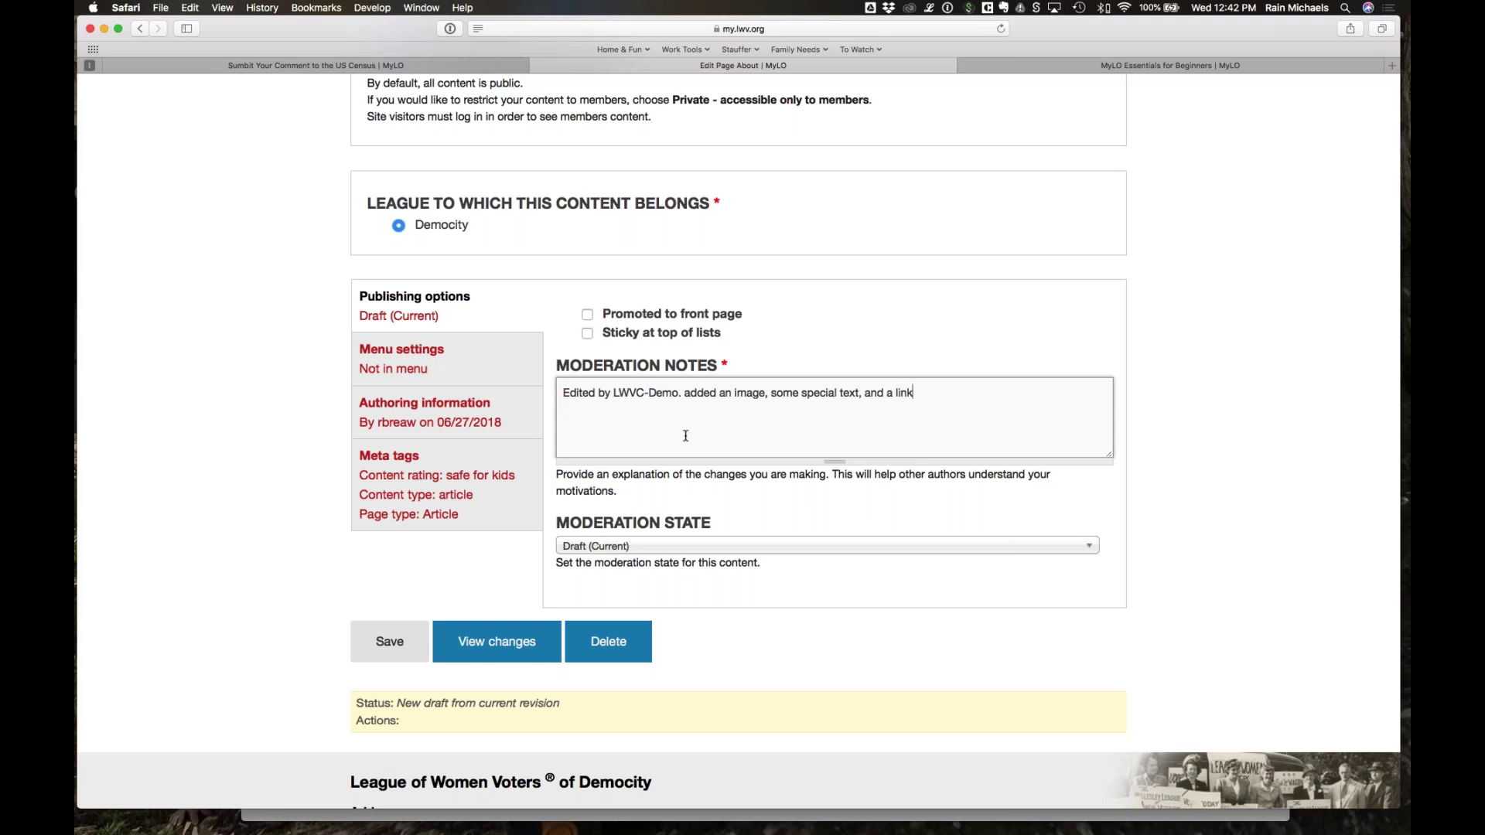
pyautogui.press('Tab')
# Step: Keep the moderation state at Draft (Current) and save the About page
pyautogui.moveTo(555, 523); pyautogui.dragTo(603, 550)
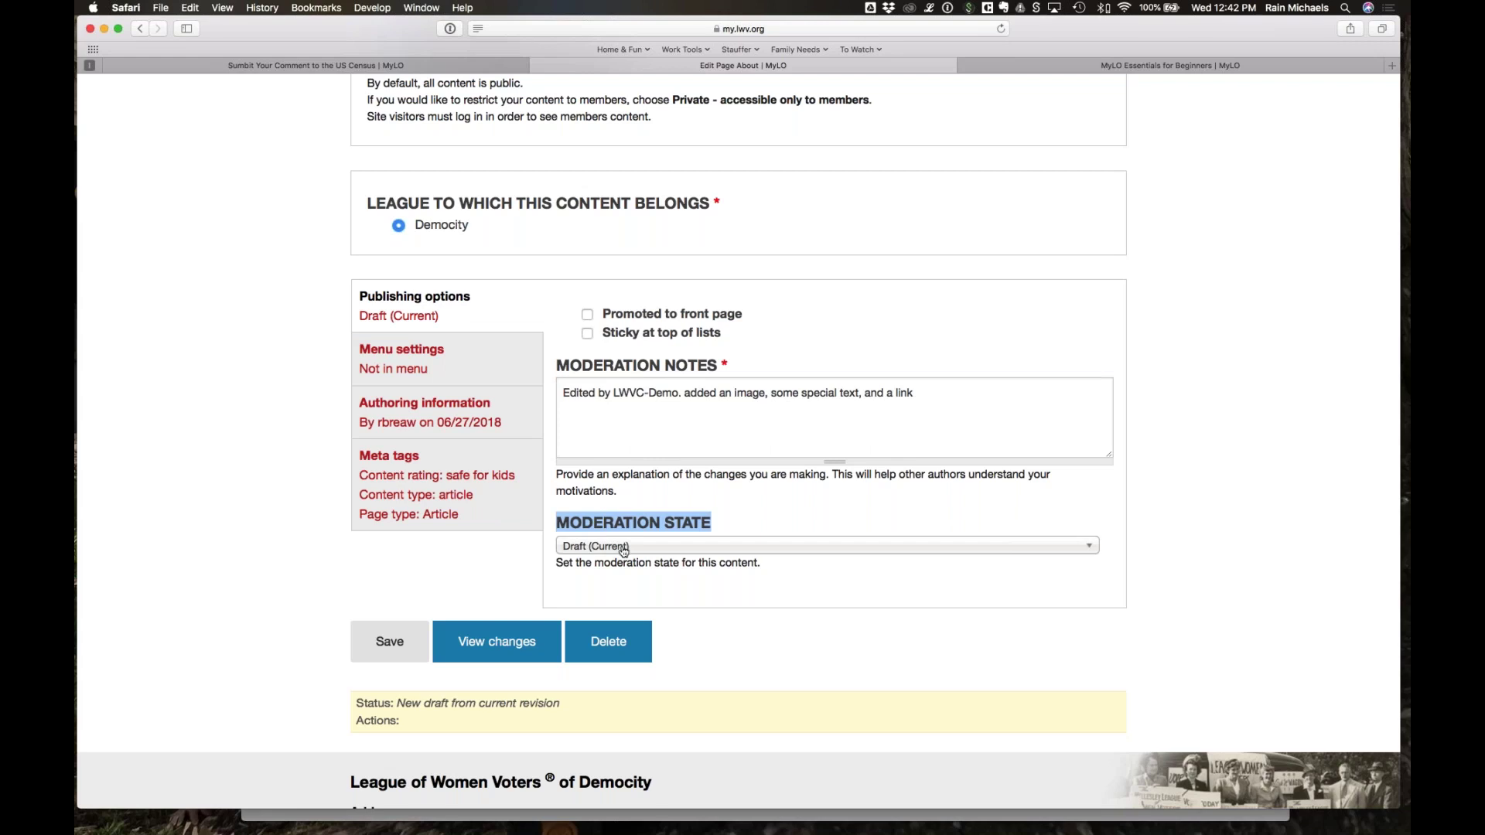
pyautogui.click(623, 549)
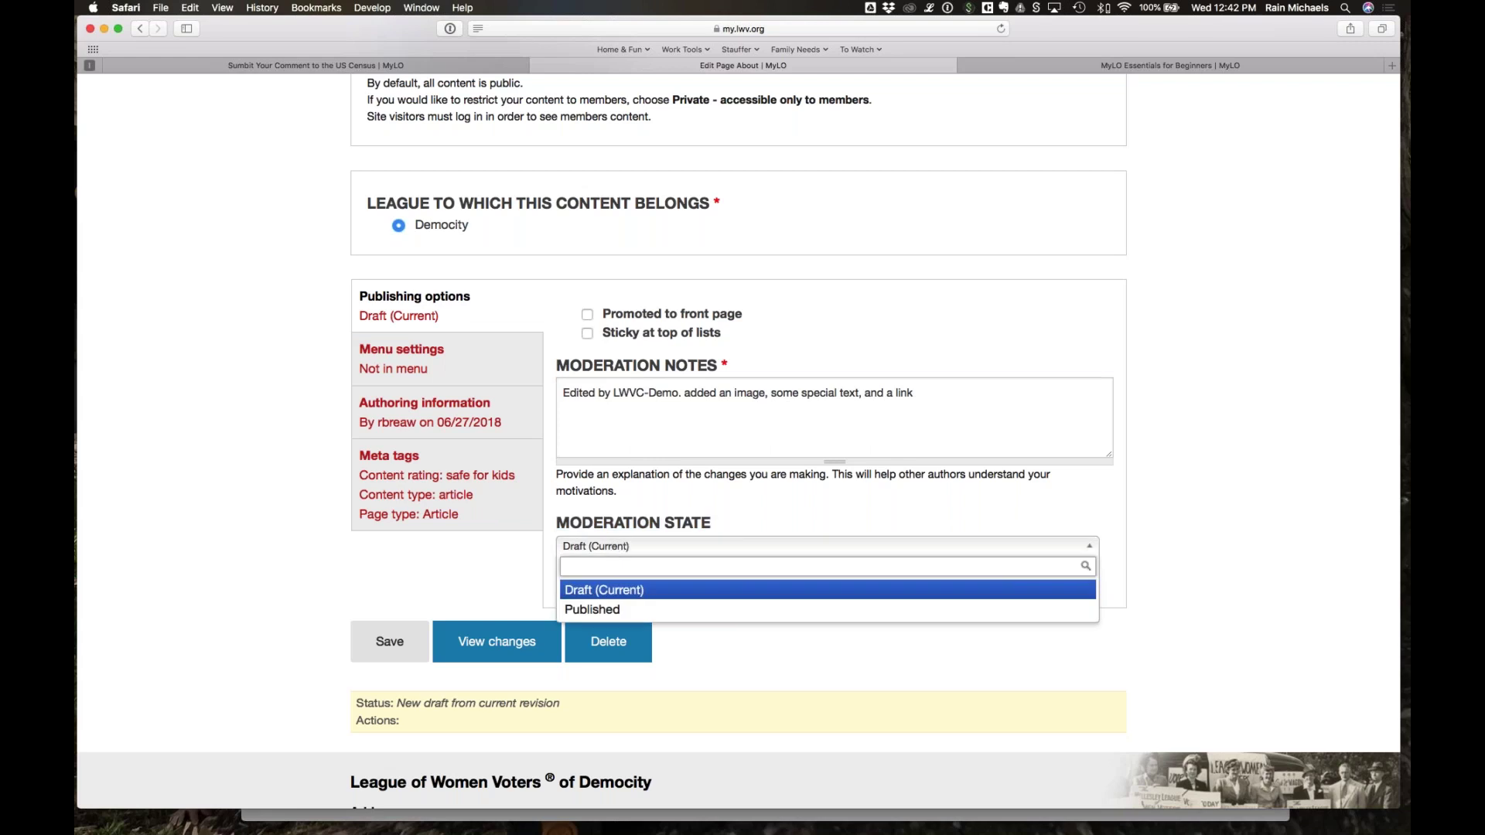
pyautogui.click(571, 591)
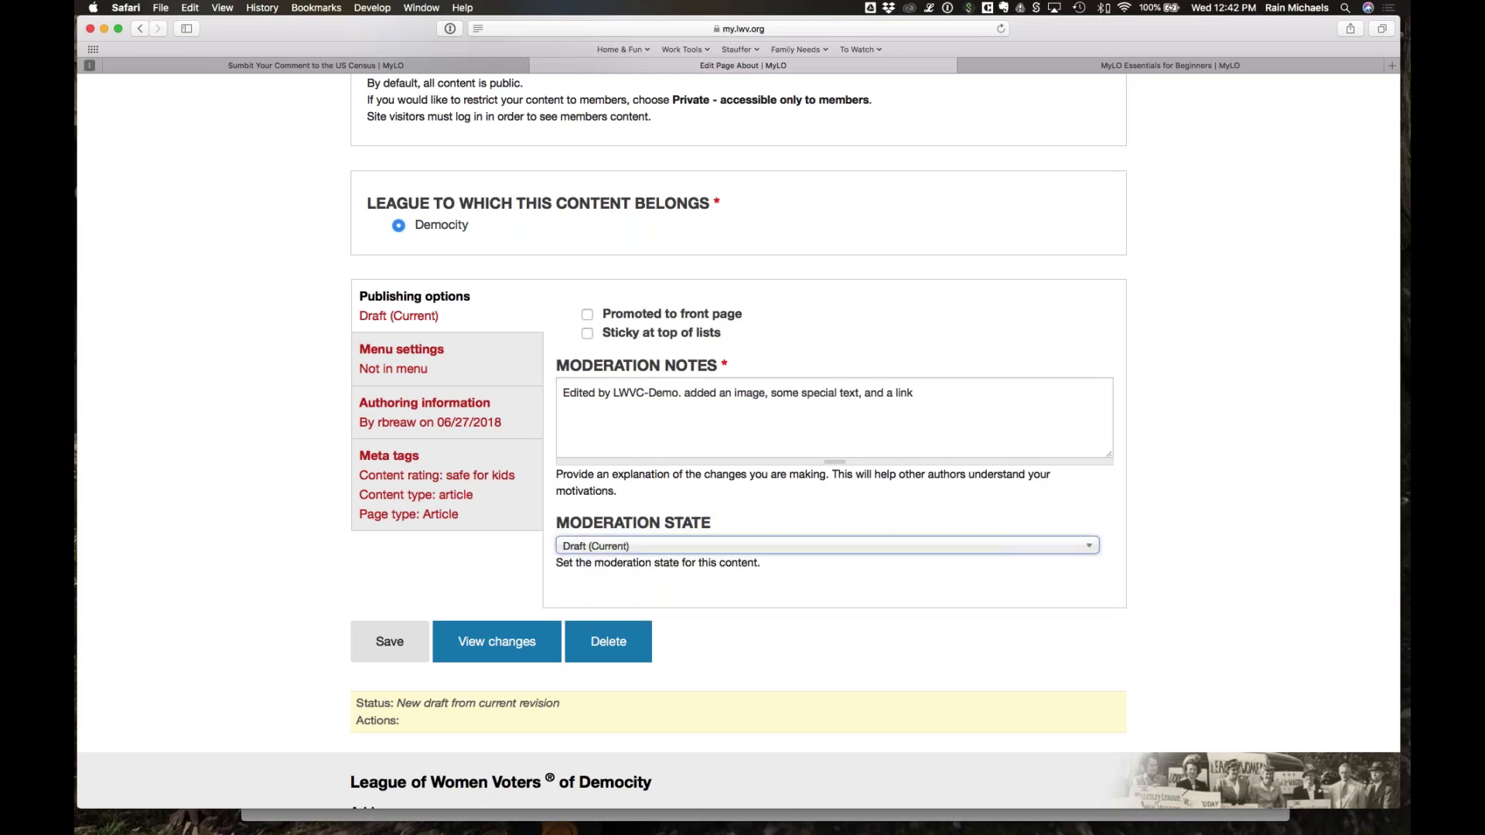
pyautogui.click(372, 656)
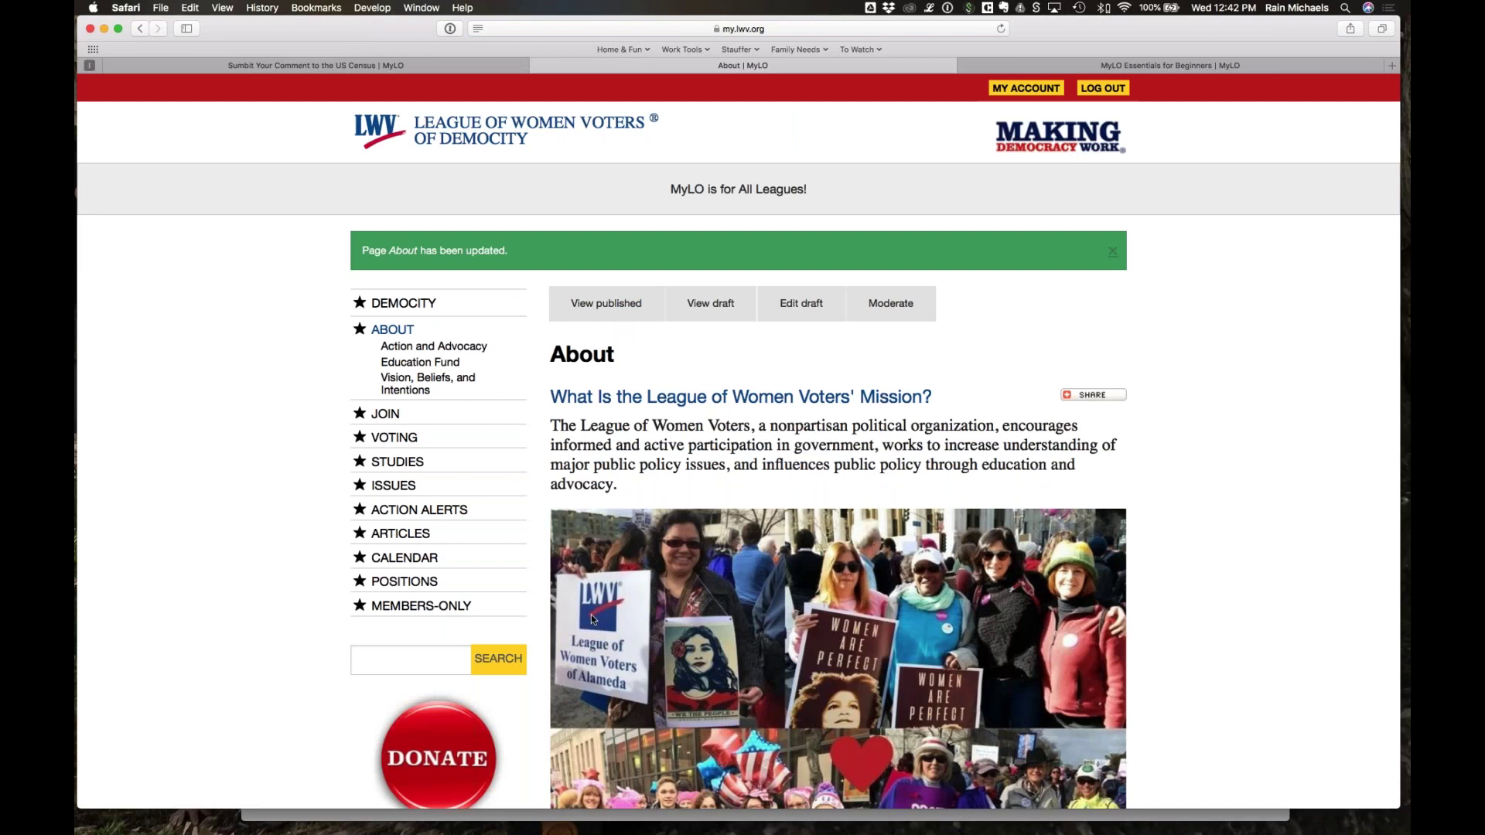
# Step: Apply the Published moderation state from the revision box below the About page's issues
pyautogui.scroll(-1, 591, 618)
pyautogui.scroll(-20, 585, 522)
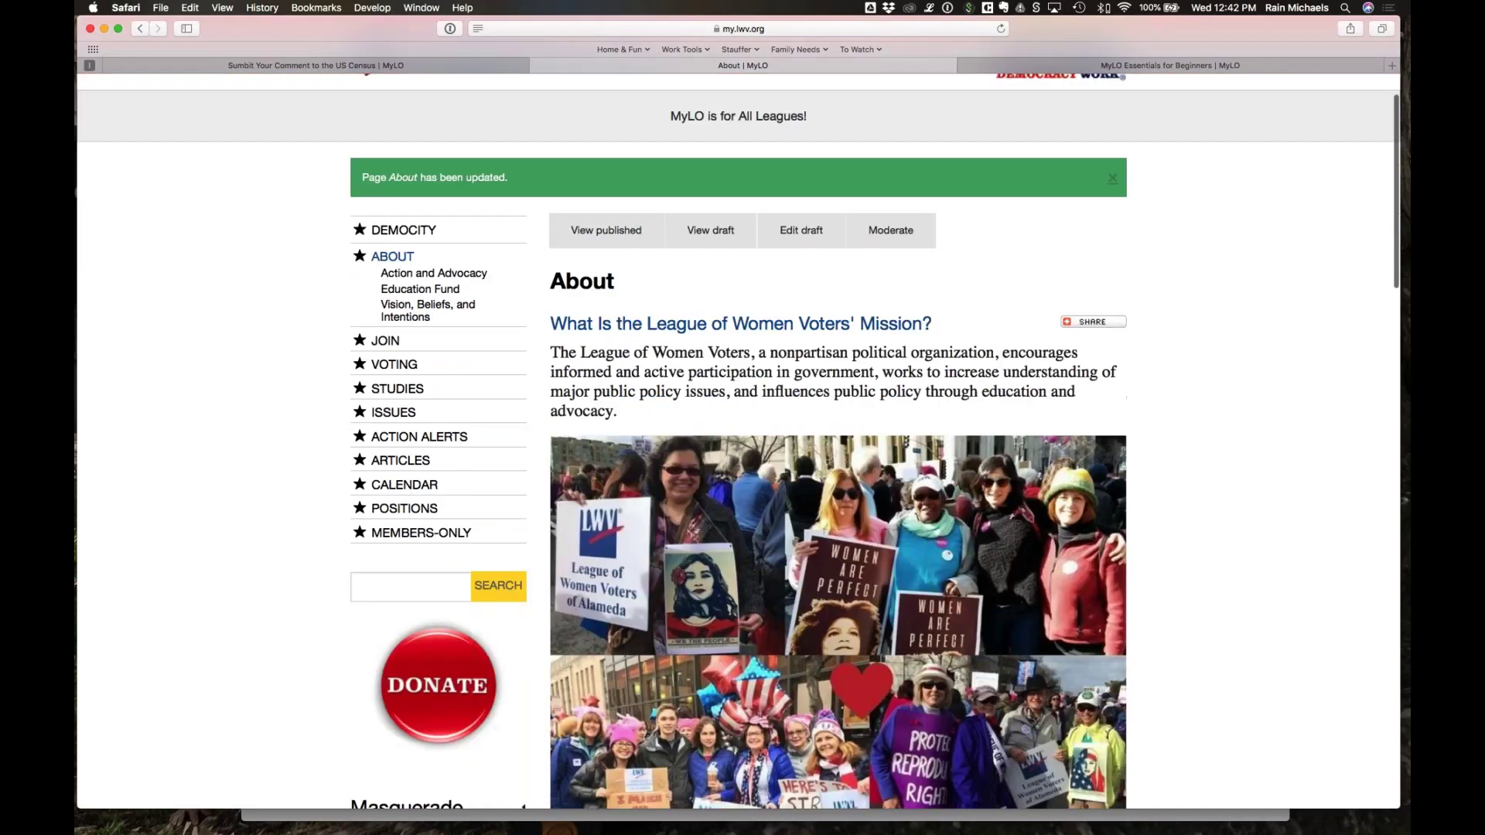
pyautogui.moveTo(584, 522); pyautogui.dragTo(693, 537)
pyautogui.click(650, 525)
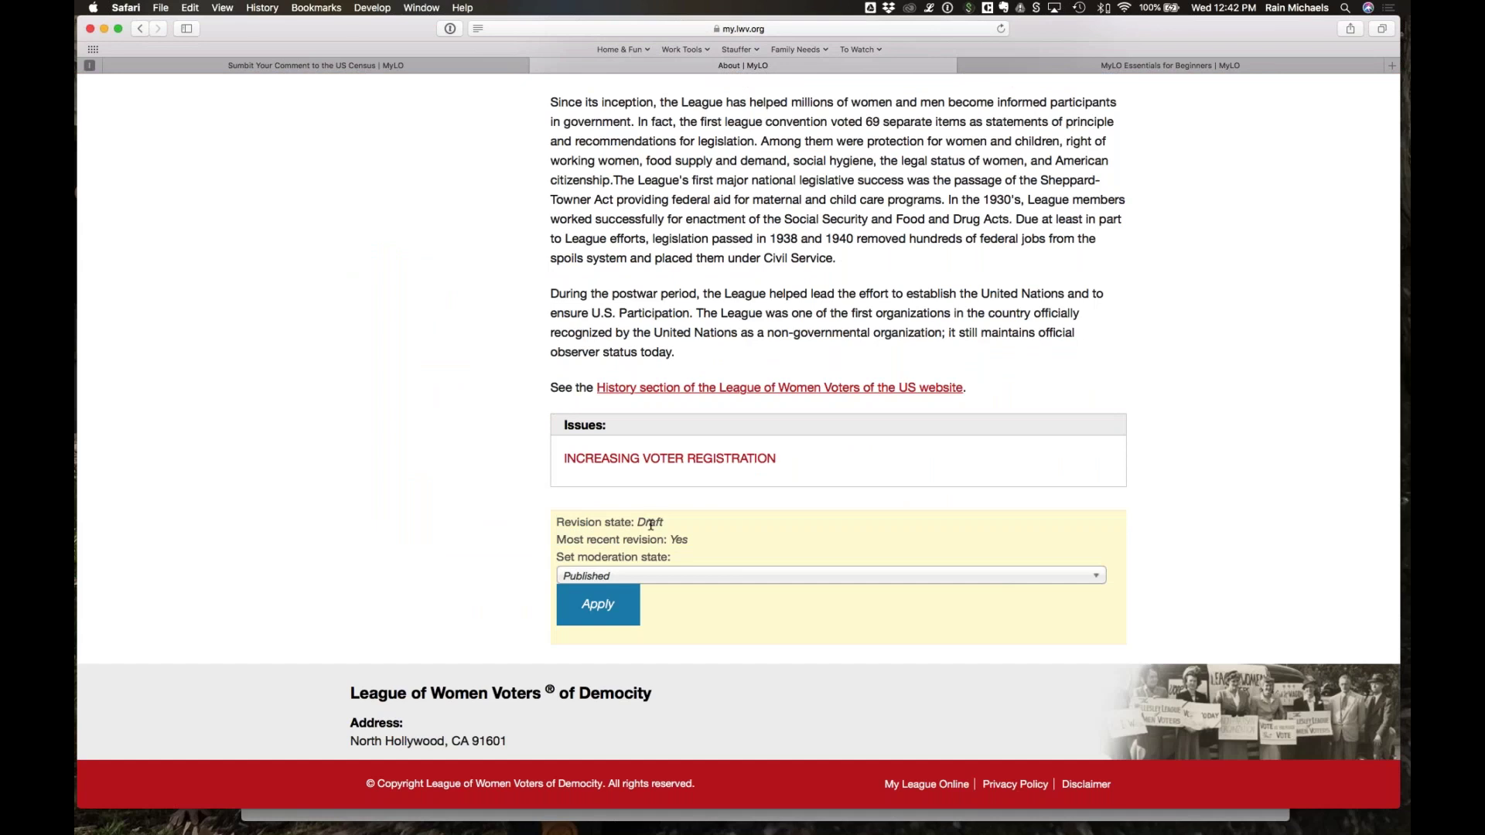
pyautogui.click(584, 609)
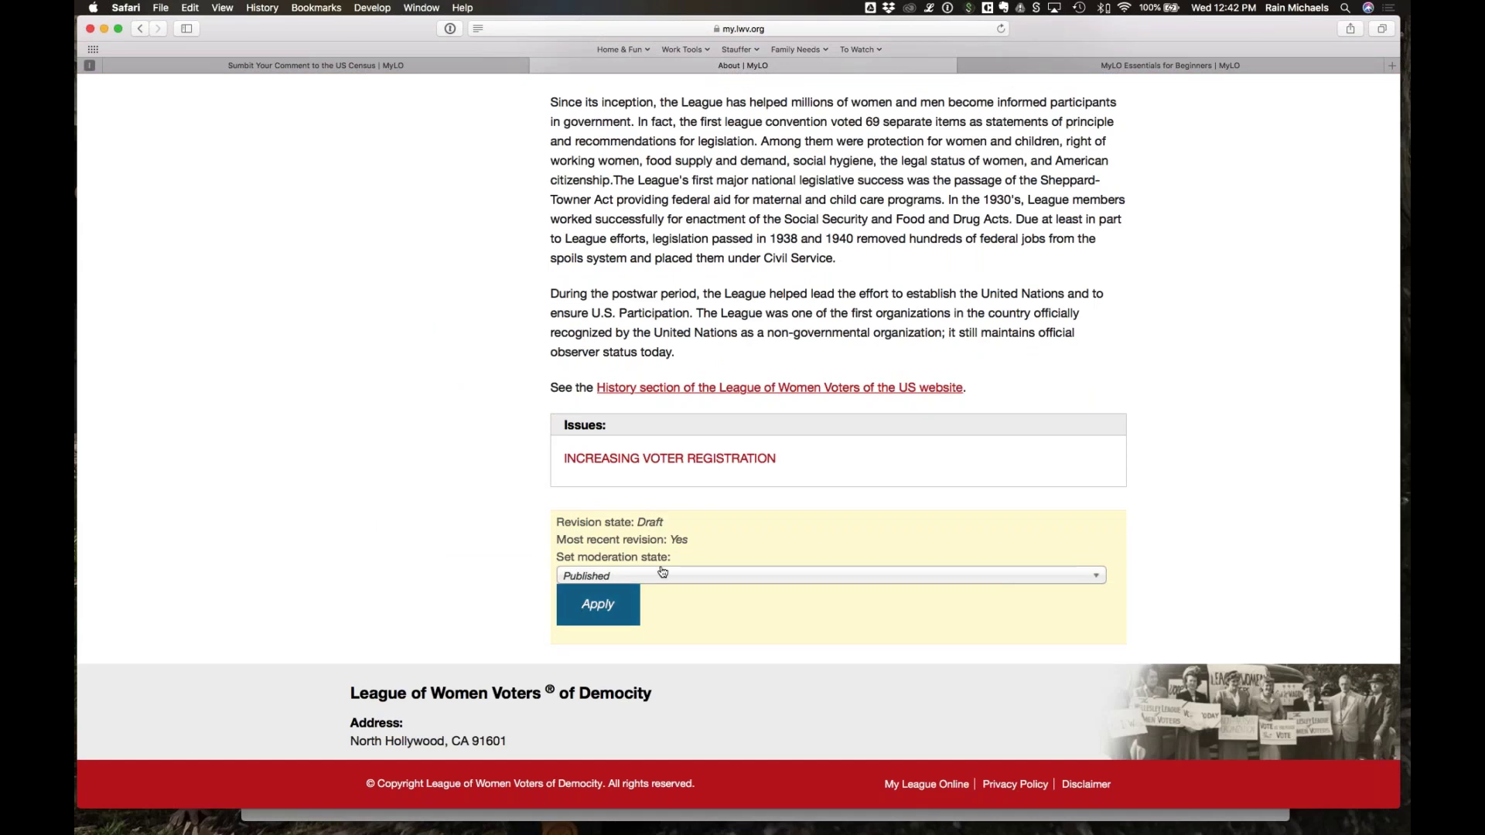
# Step: View the About page's draft, look over its image and styled text, and follow the "League of Women Voters" link
pyautogui.scroll(15, 662, 571)
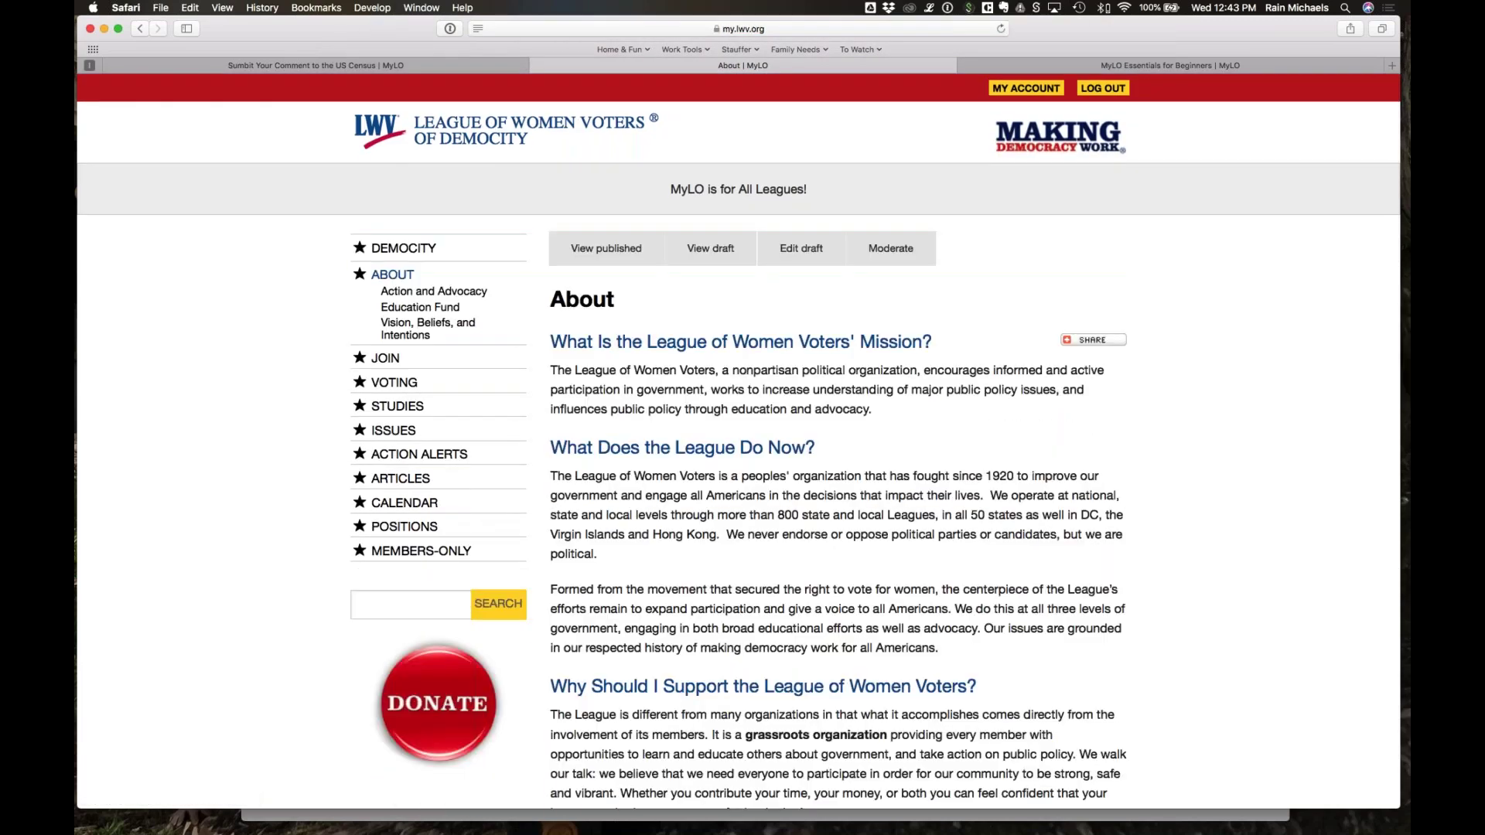
pyautogui.click(710, 248)
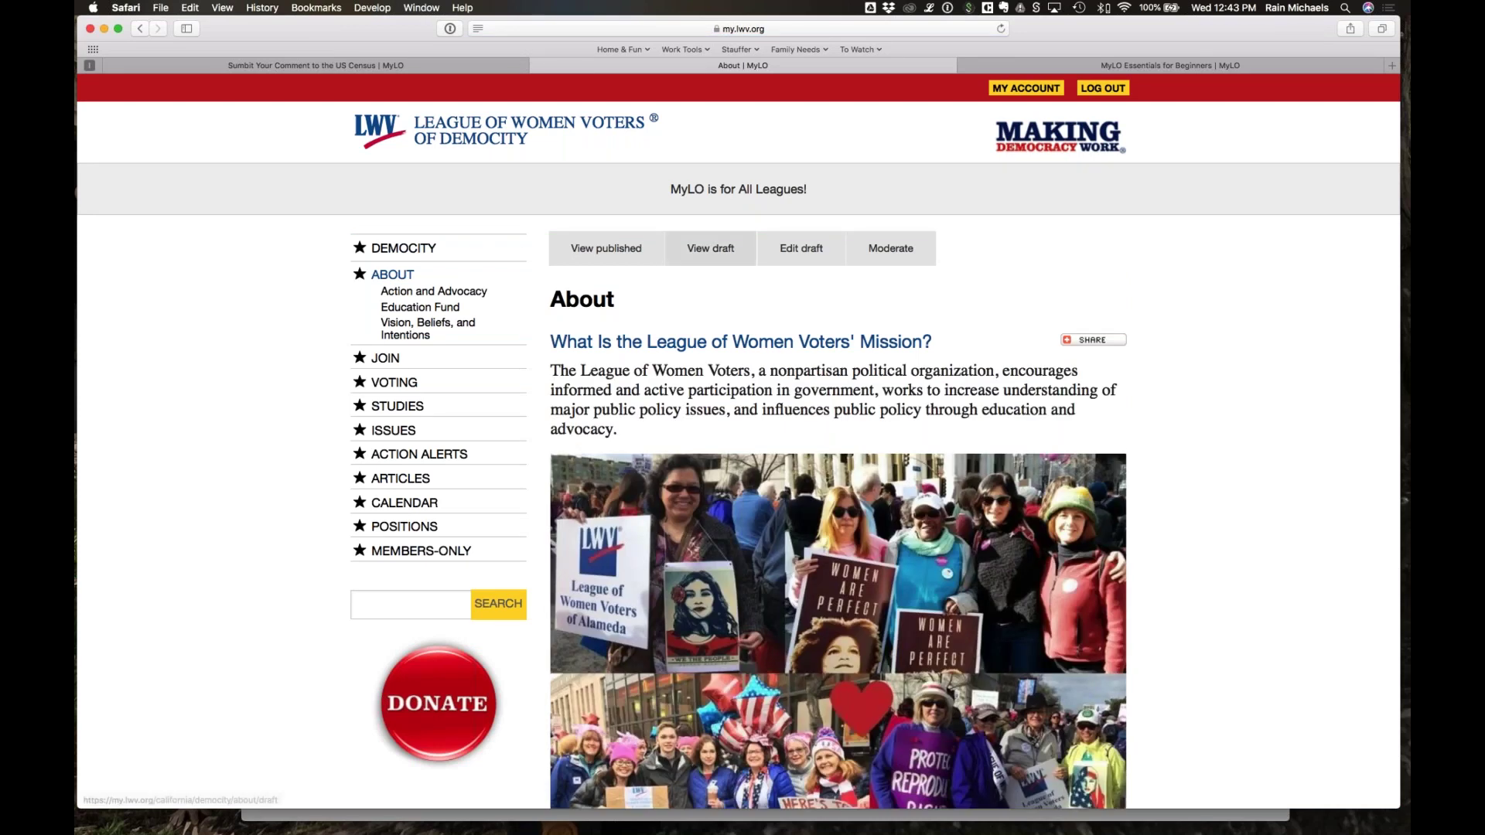
pyautogui.scroll(-1, 710, 248)
pyautogui.scroll(-10, 655, 535)
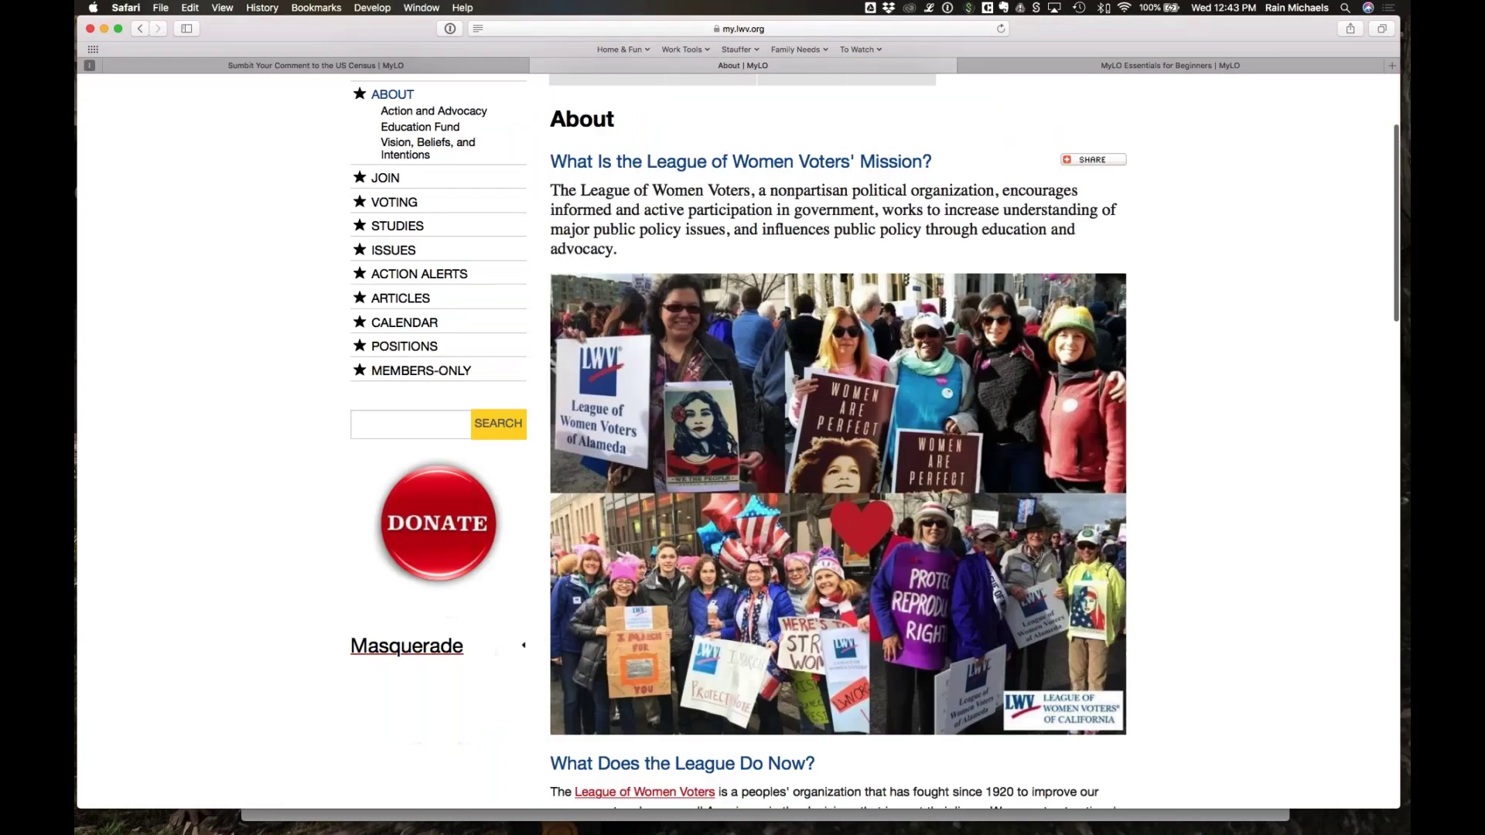
pyautogui.scroll(-9, 655, 535)
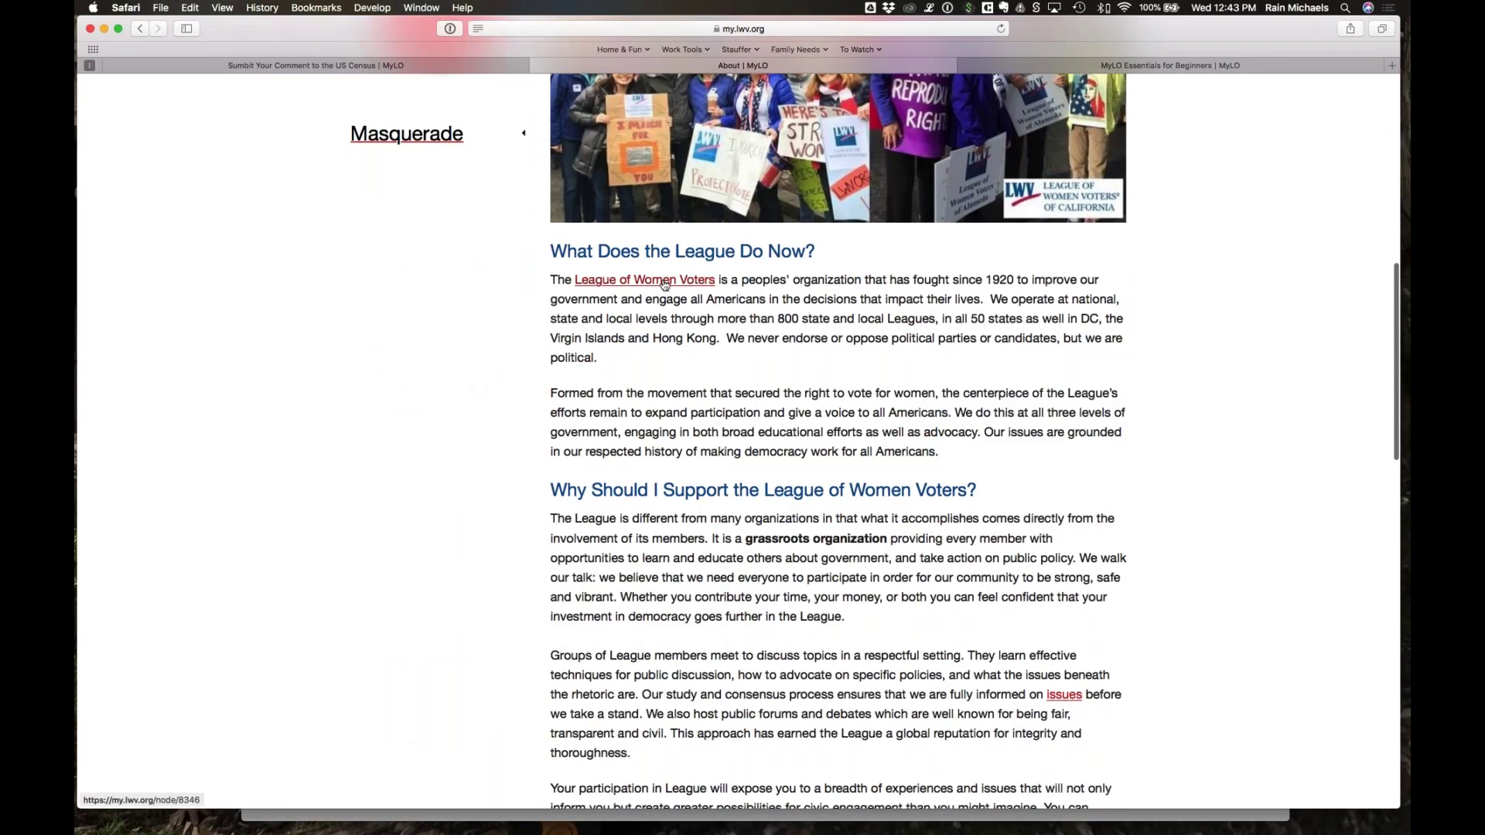
pyautogui.click(663, 280)
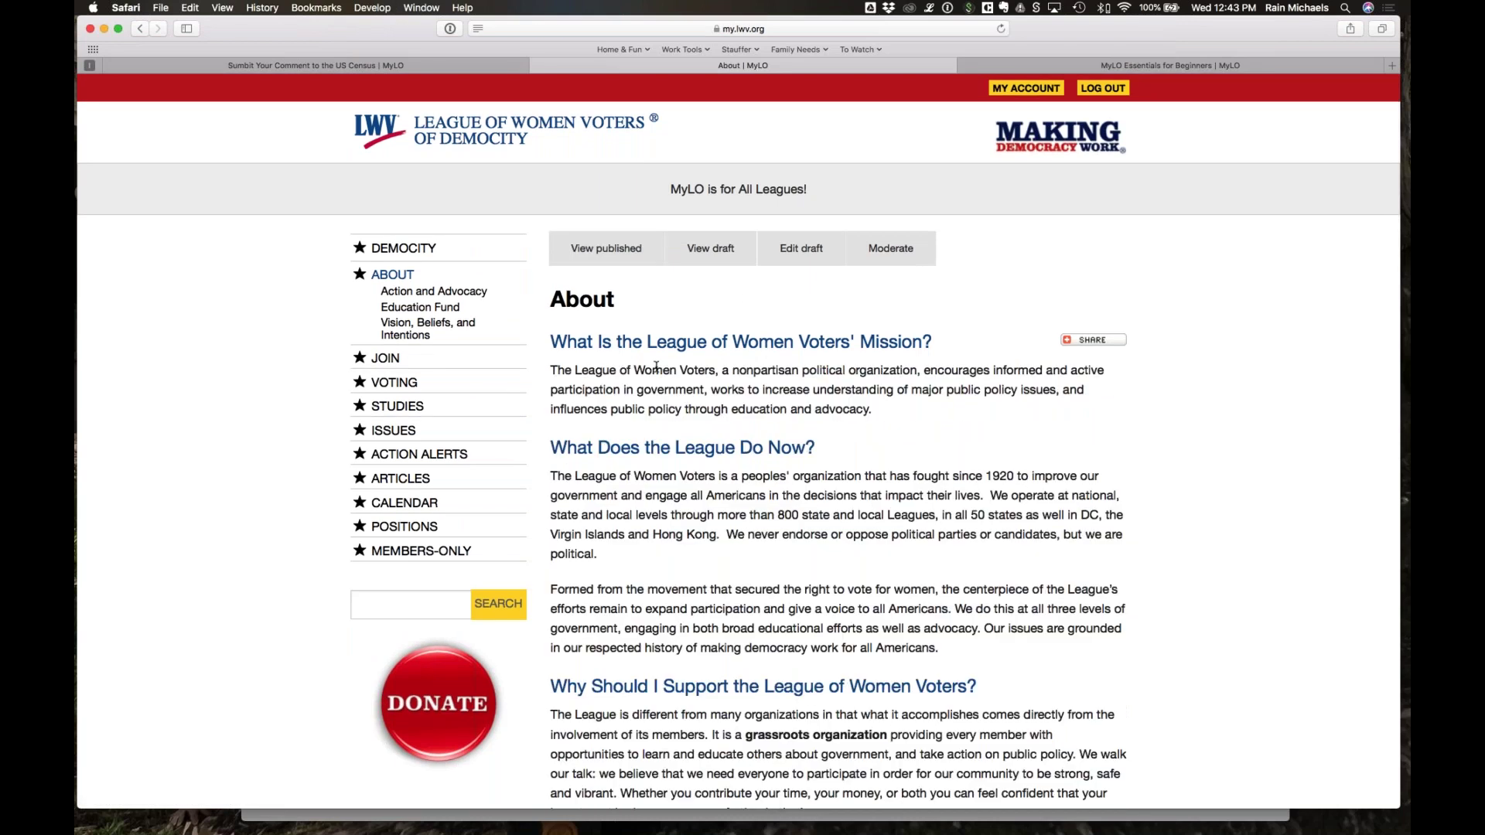
# Step: Reopen the About draft for editing and try setting its moderation state to Published
pyautogui.click(708, 246)
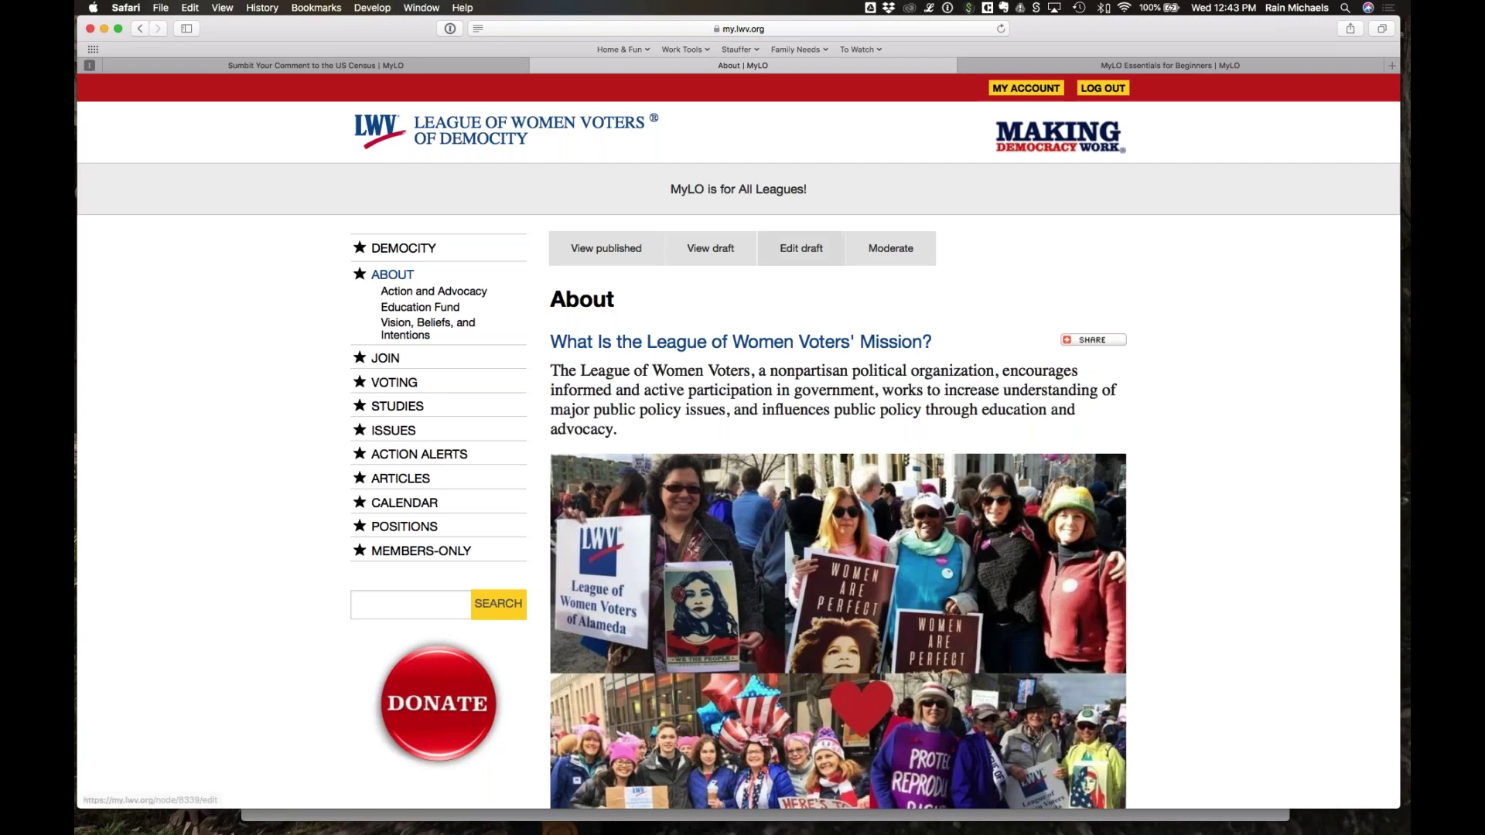
pyautogui.click(792, 255)
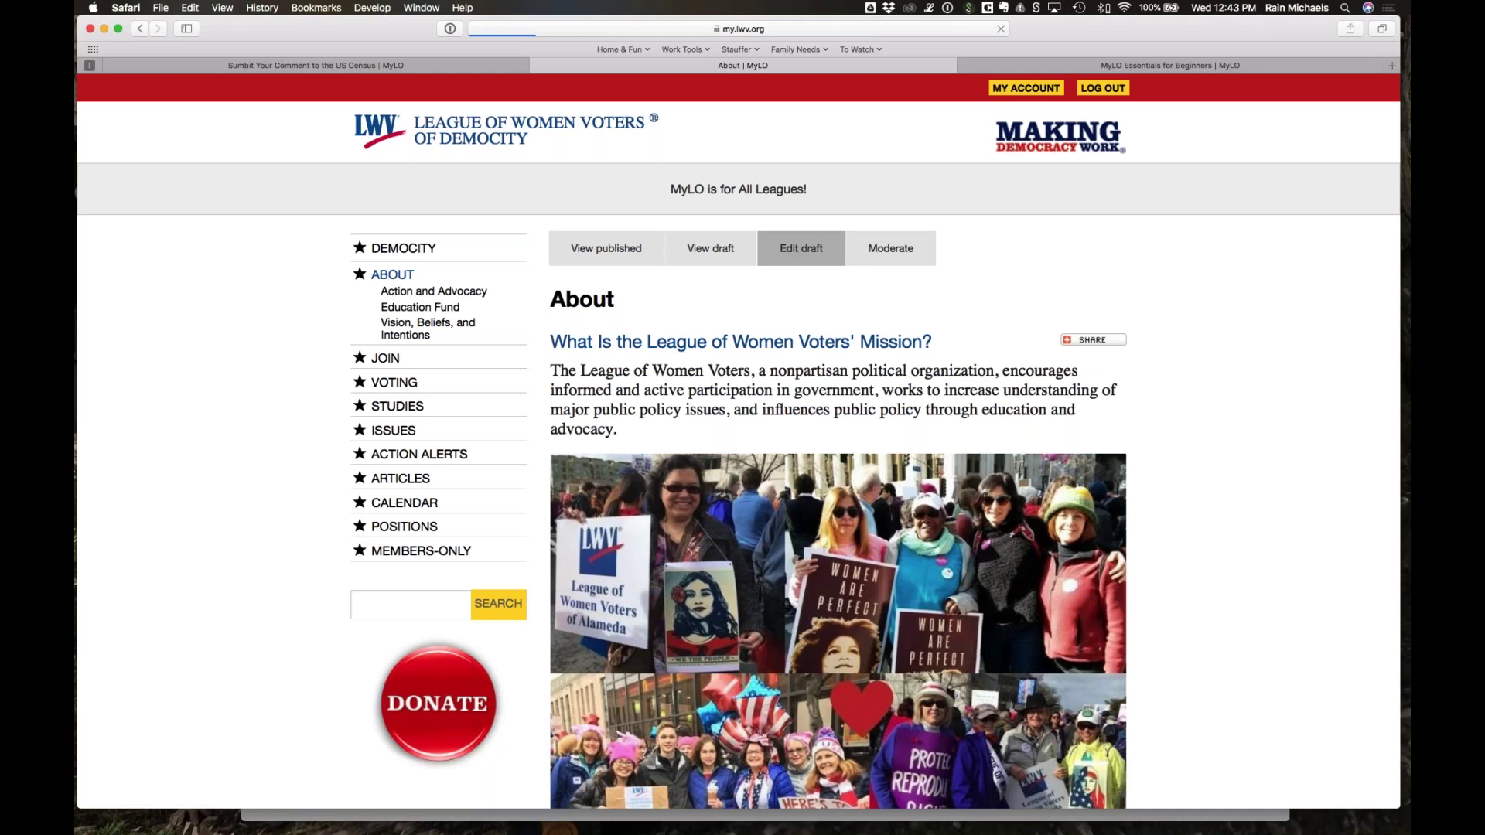
pyautogui.scroll(-8, 739, 464)
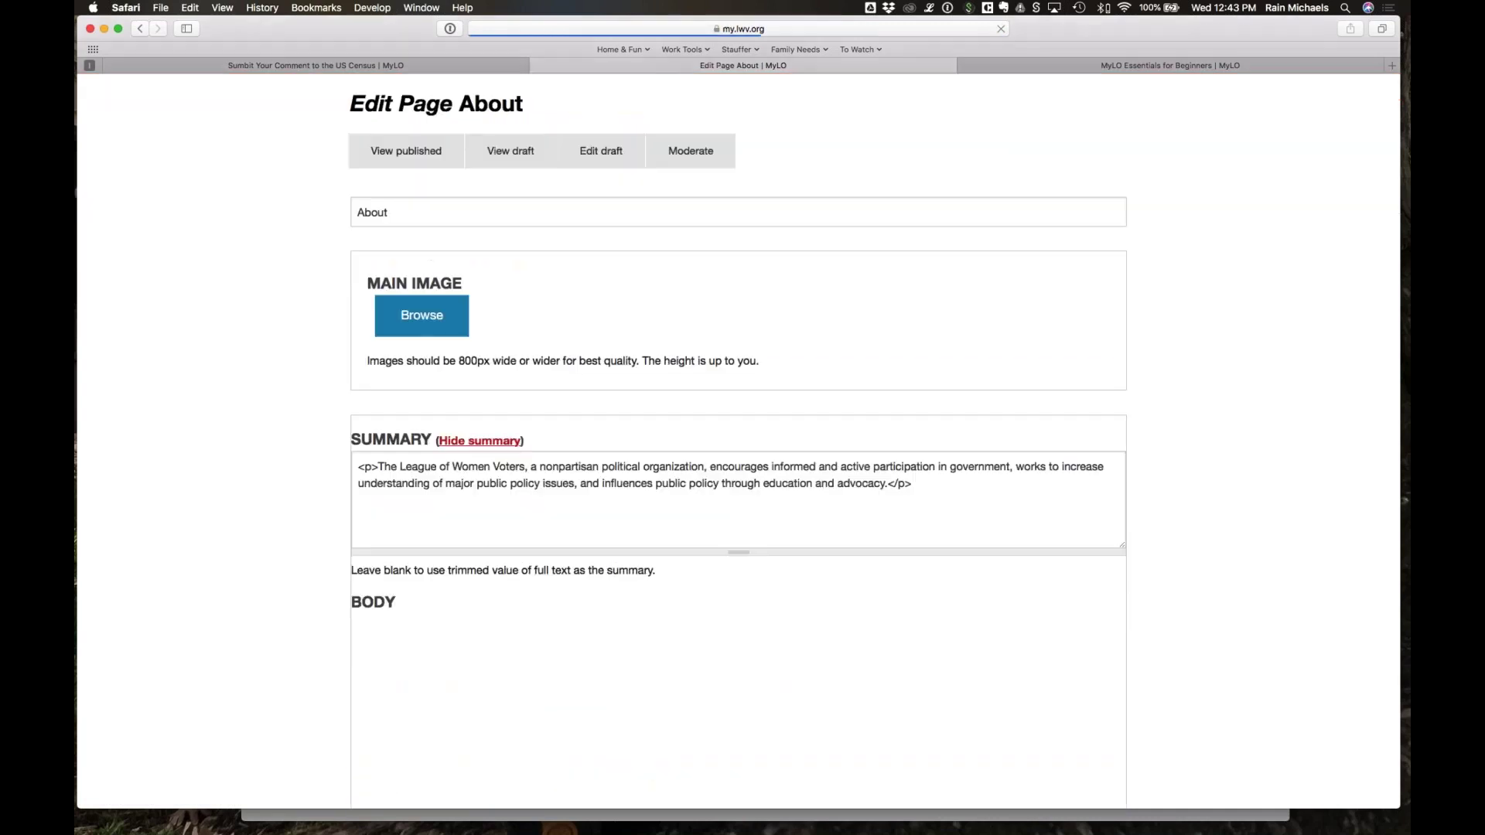
pyautogui.scroll(-15, 662, 464)
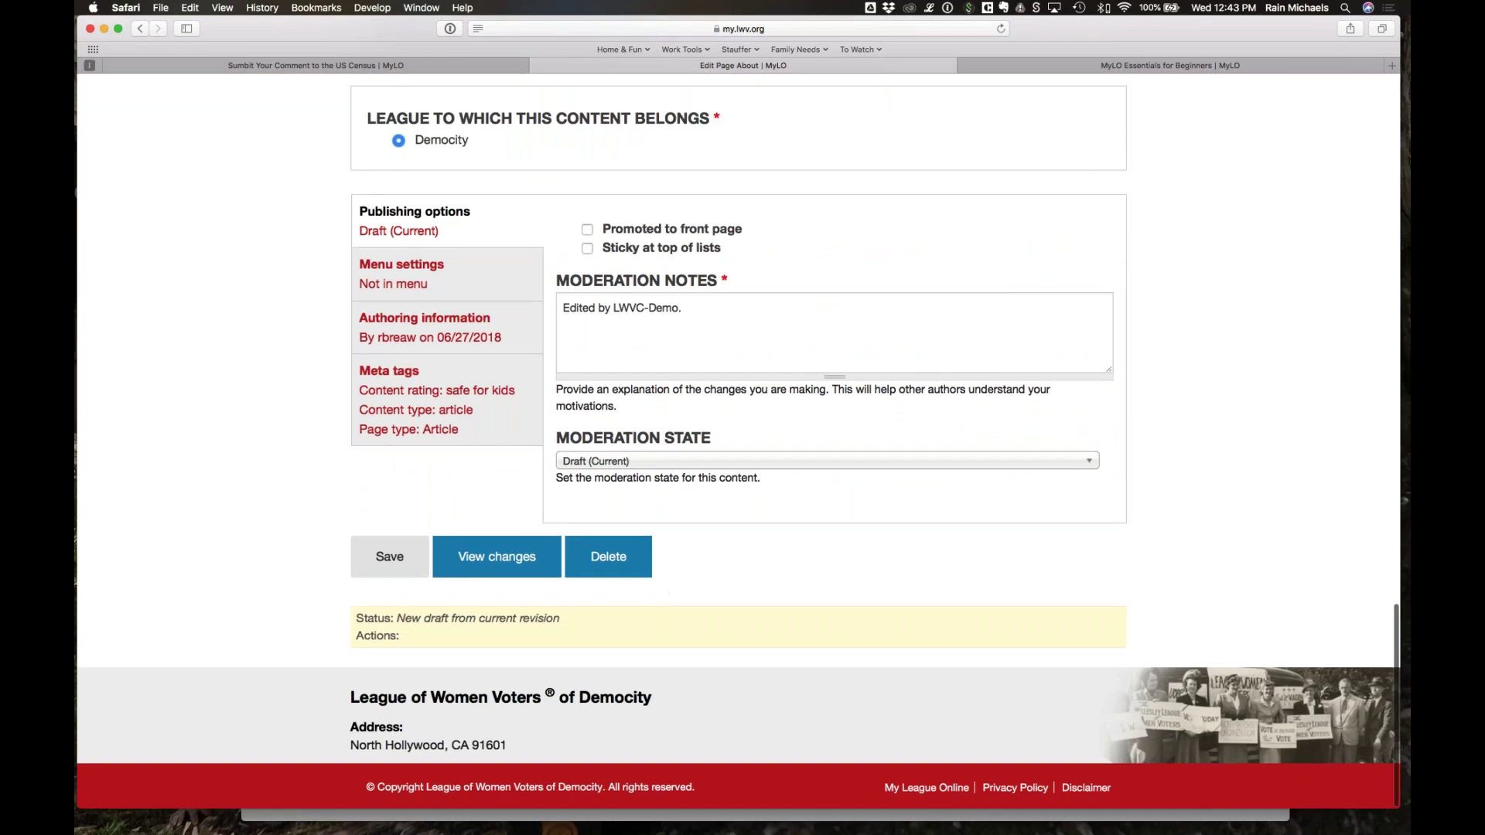
pyautogui.scroll(20, 726, 355)
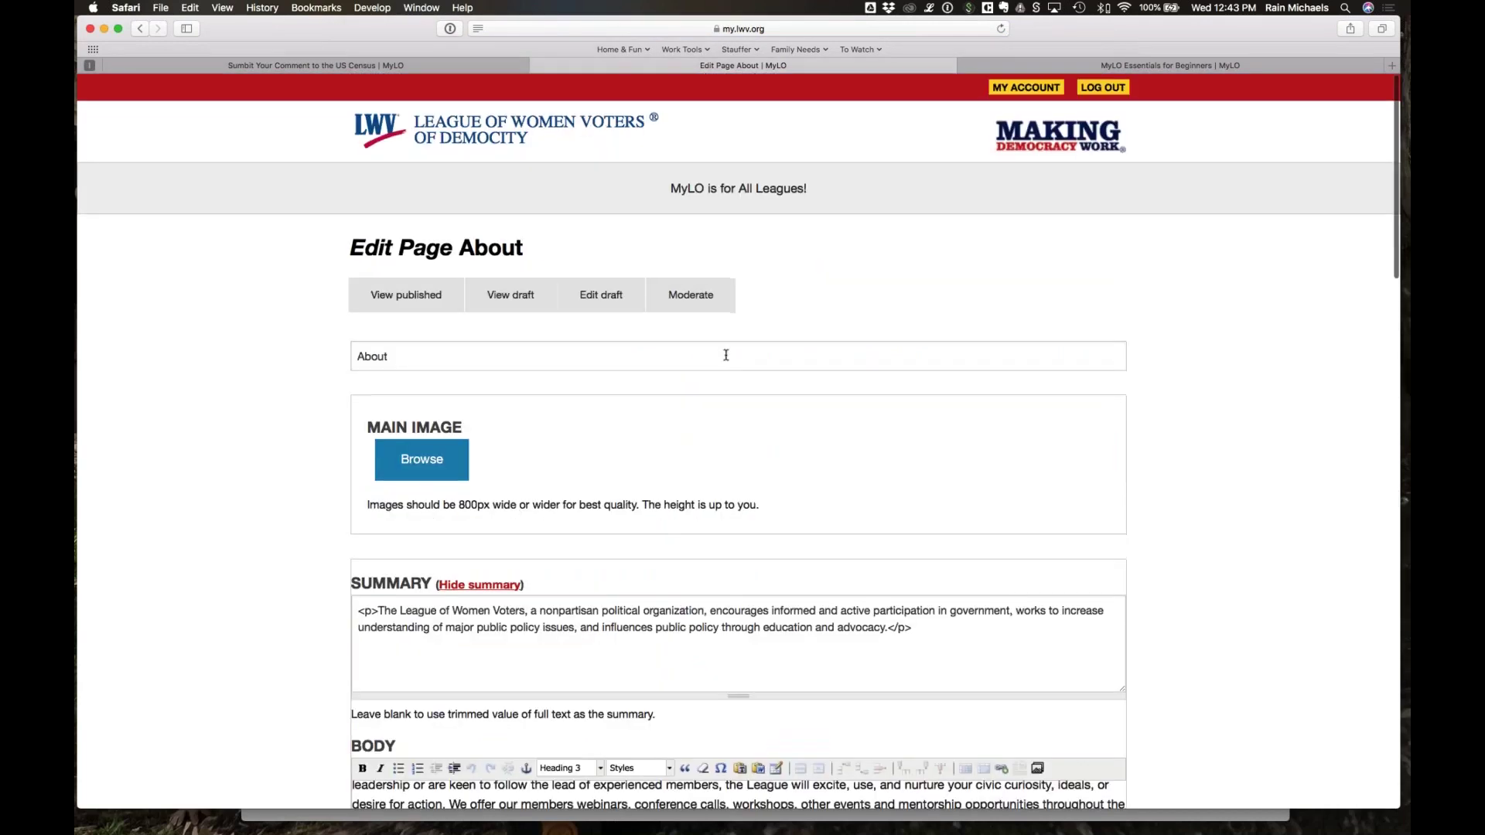
pyautogui.scroll(-20, 726, 355)
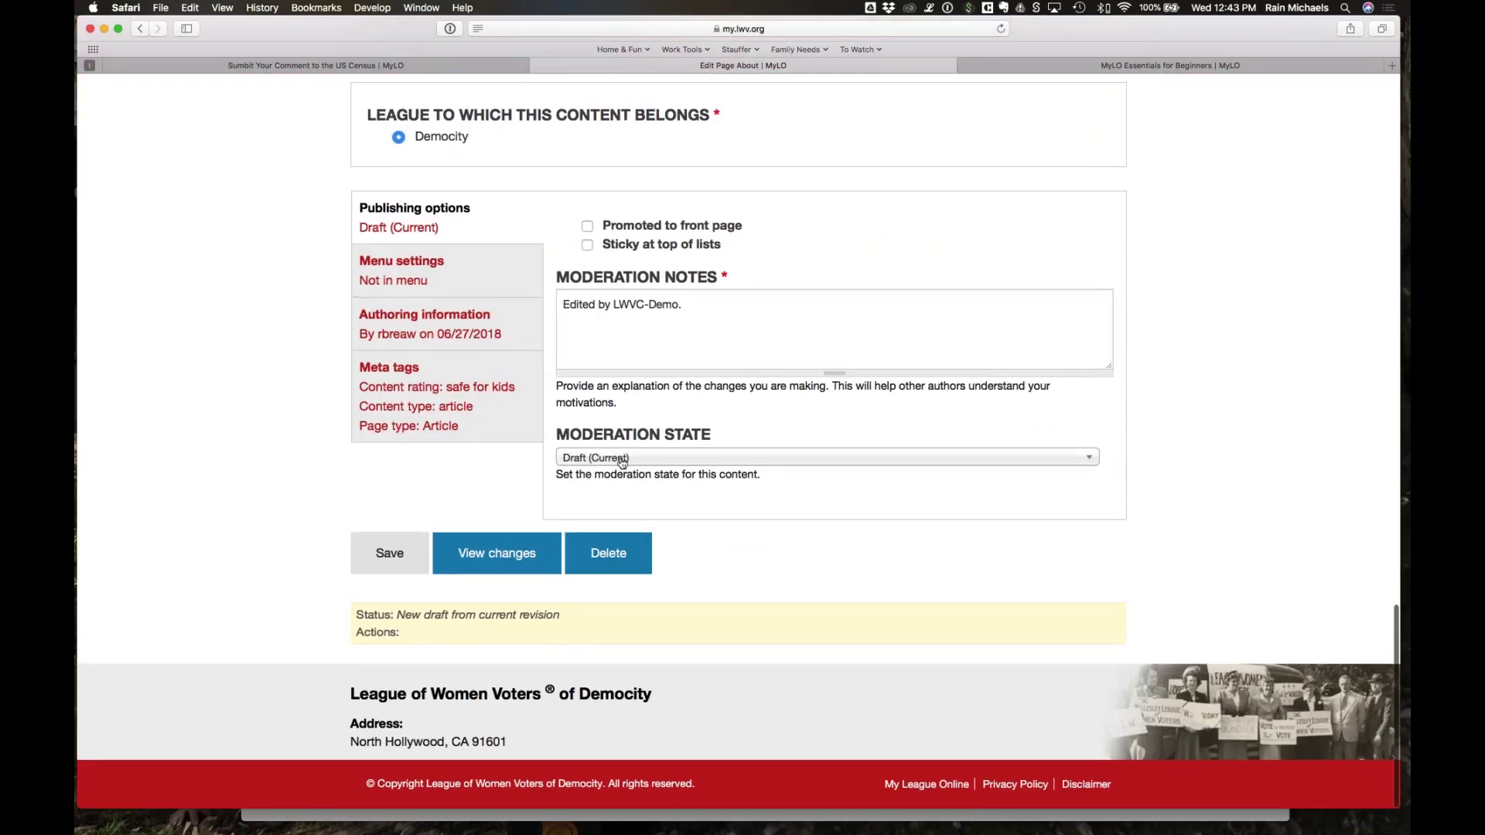
pyautogui.click(622, 458)
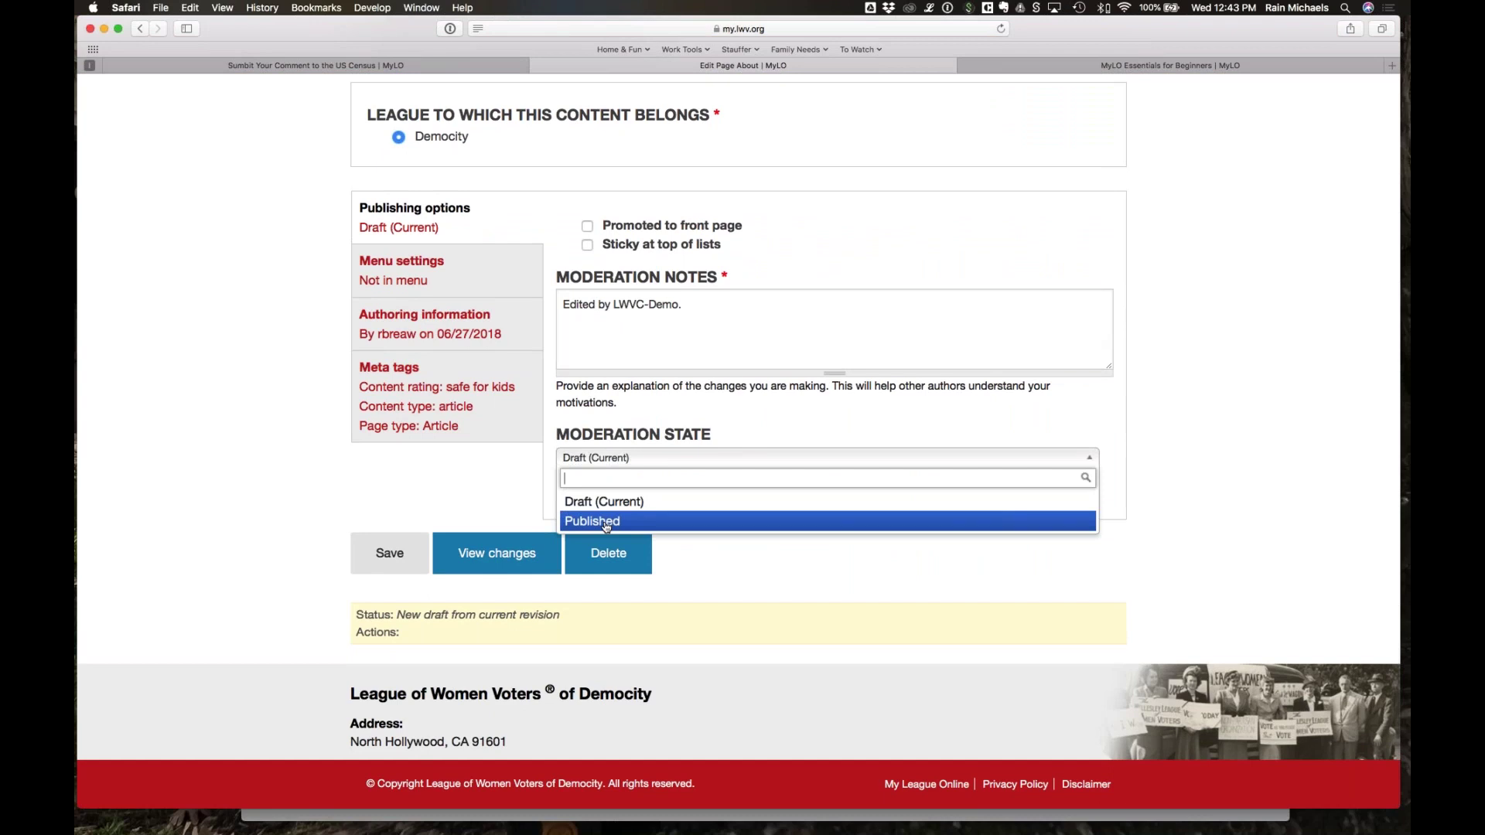
pyautogui.click(606, 522)
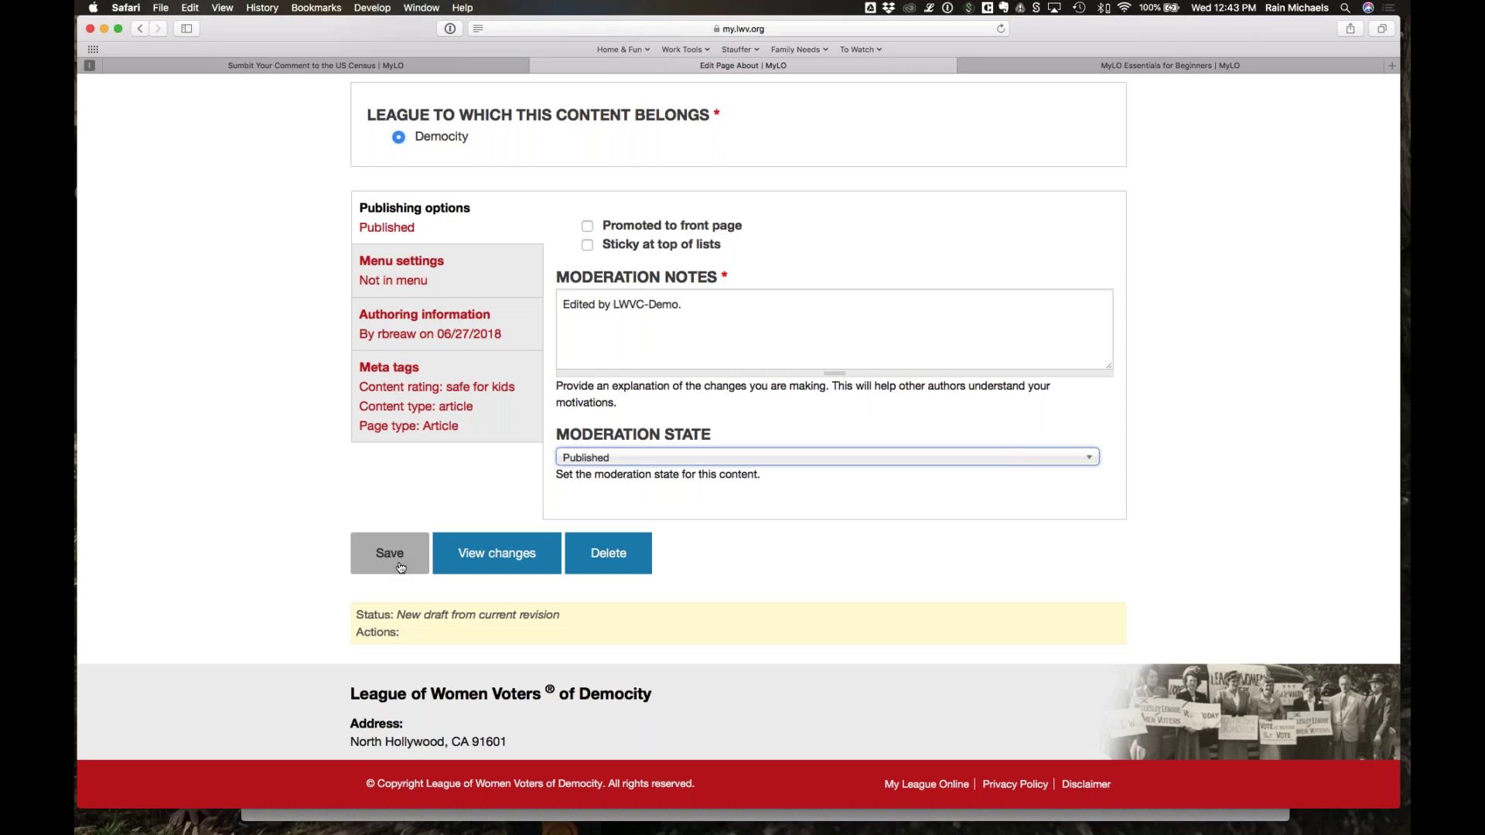
# Step: Open the About page's moderation history and review the oldest revision and the published revision's status and date
pyautogui.press('Home')
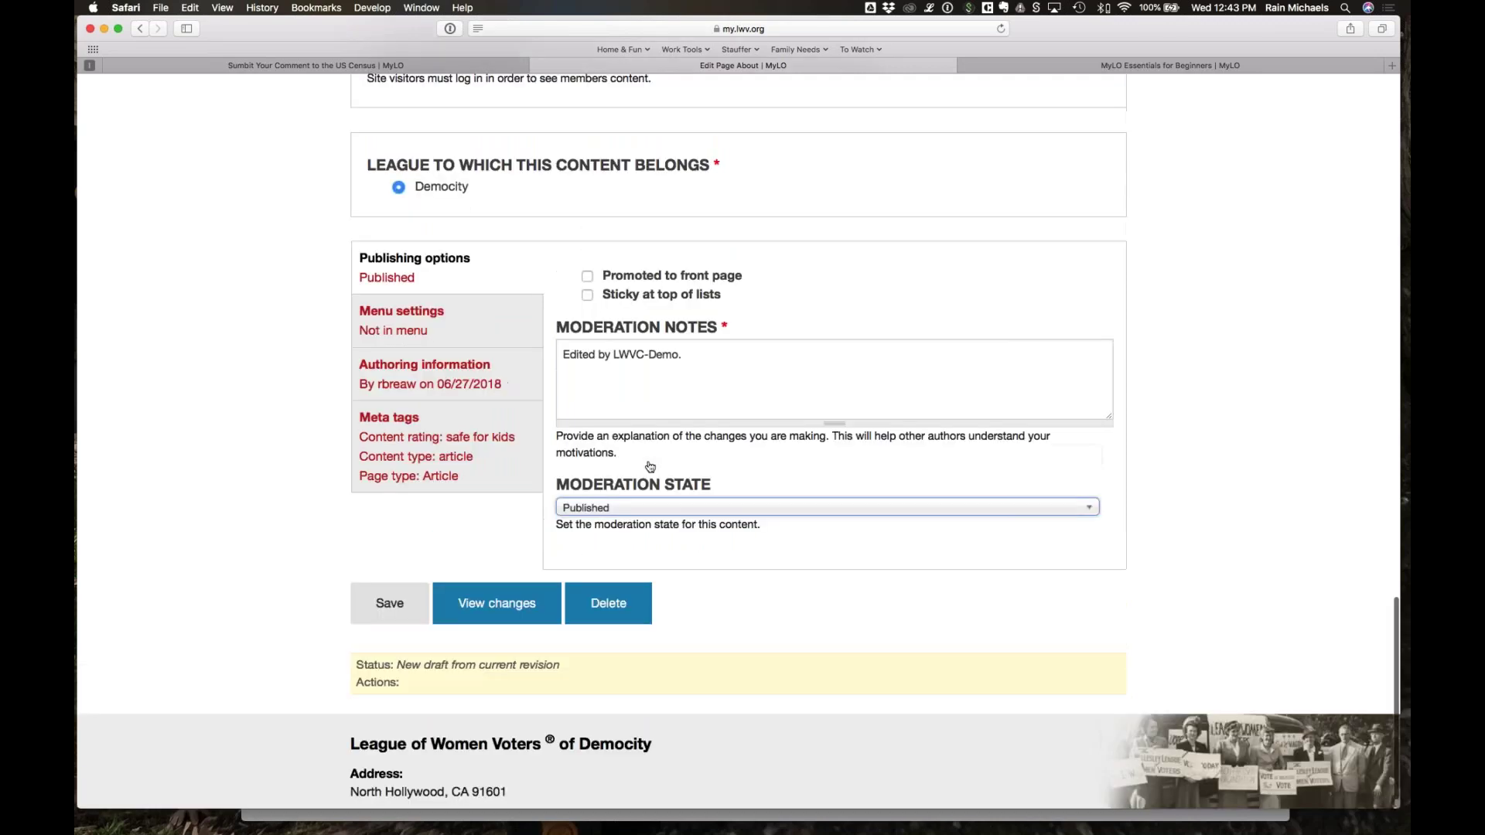
pyautogui.click(691, 302)
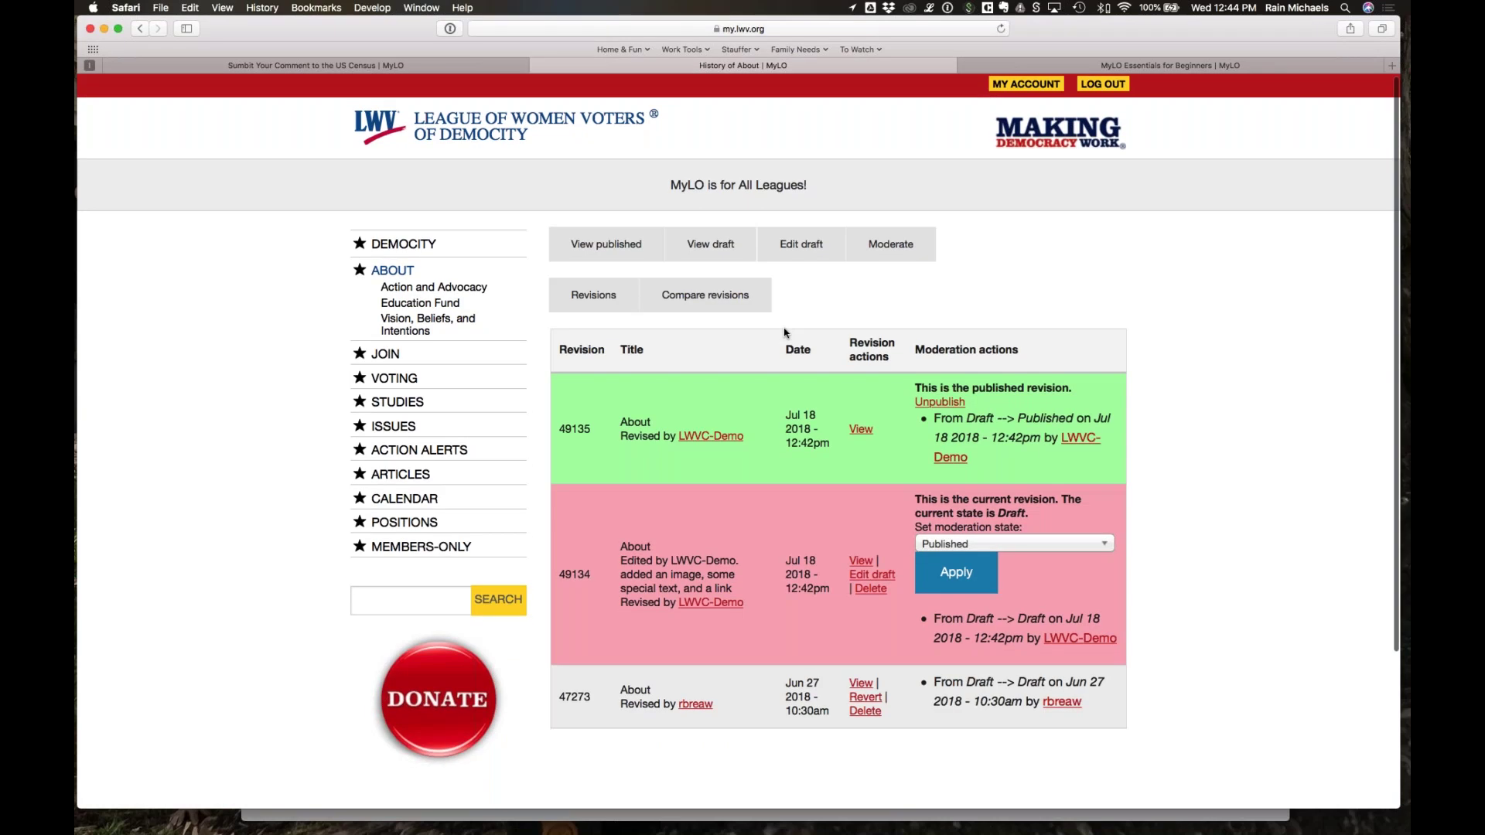
pyautogui.scroll(-5, 784, 333)
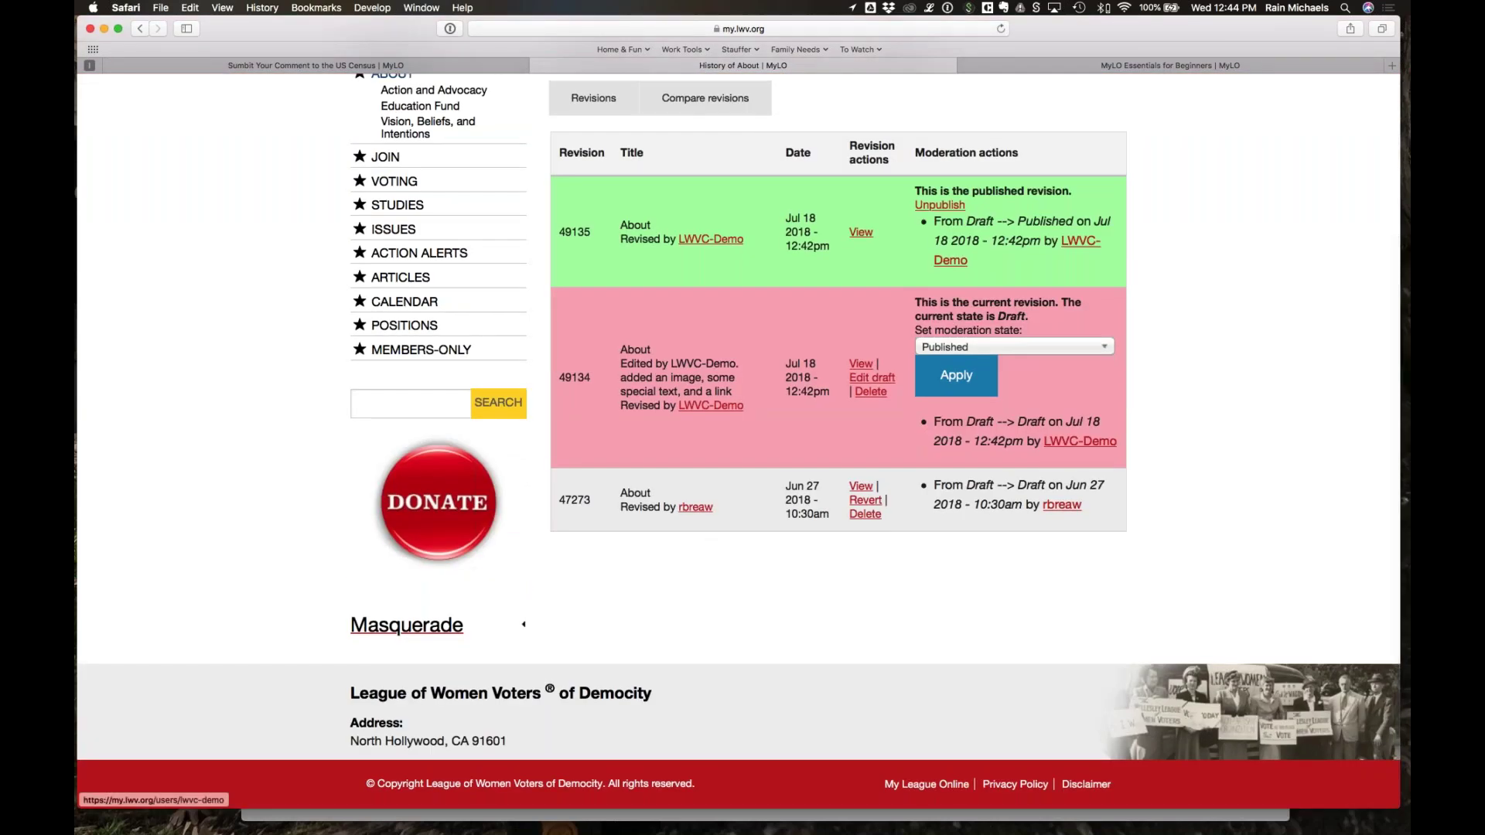
pyautogui.moveTo(561, 499); pyautogui.dragTo(1081, 507)
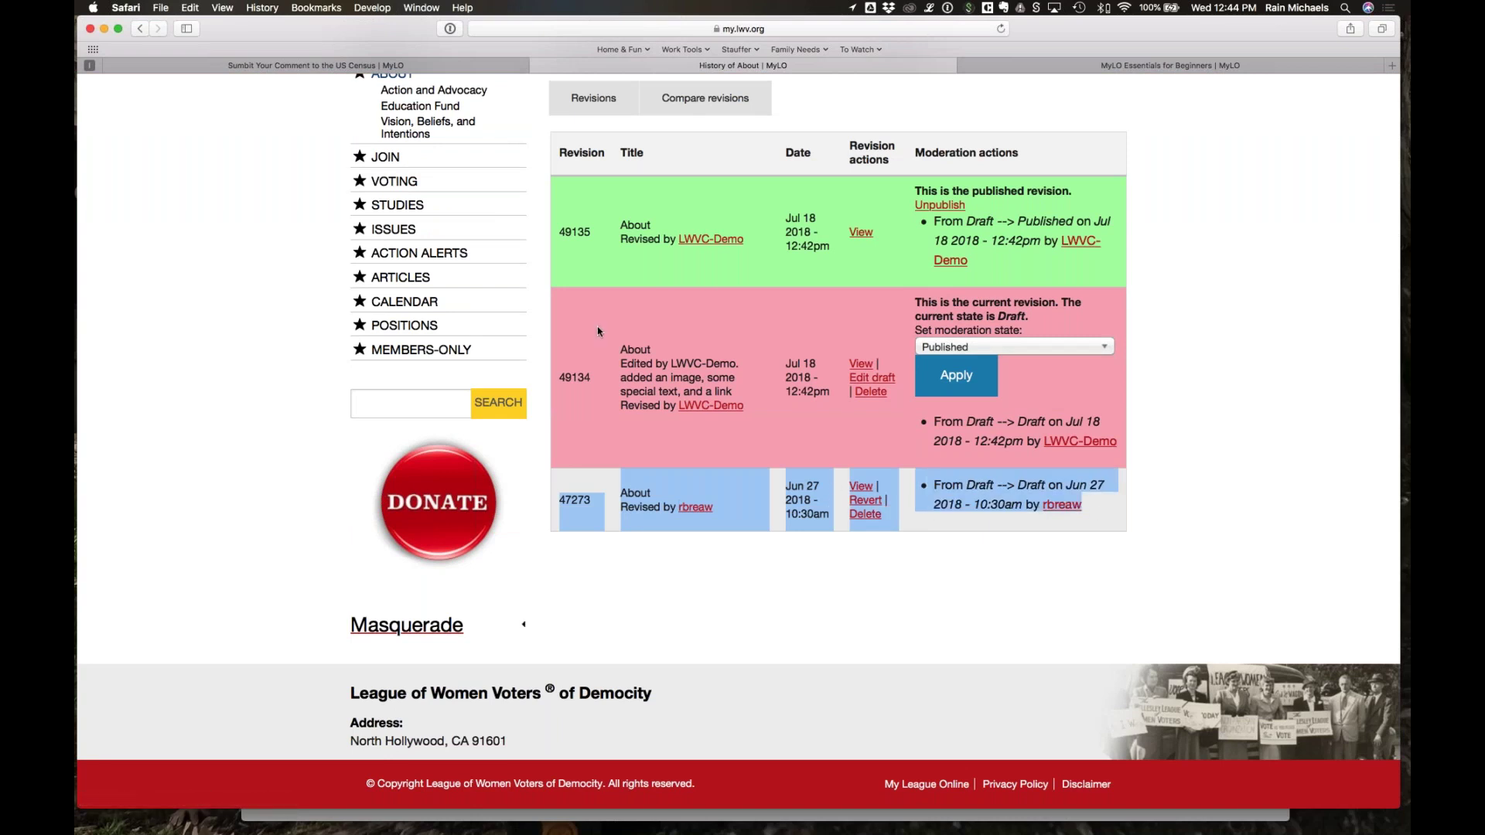
pyautogui.click(618, 203)
pyautogui.moveTo(1085, 188); pyautogui.dragTo(914, 190)
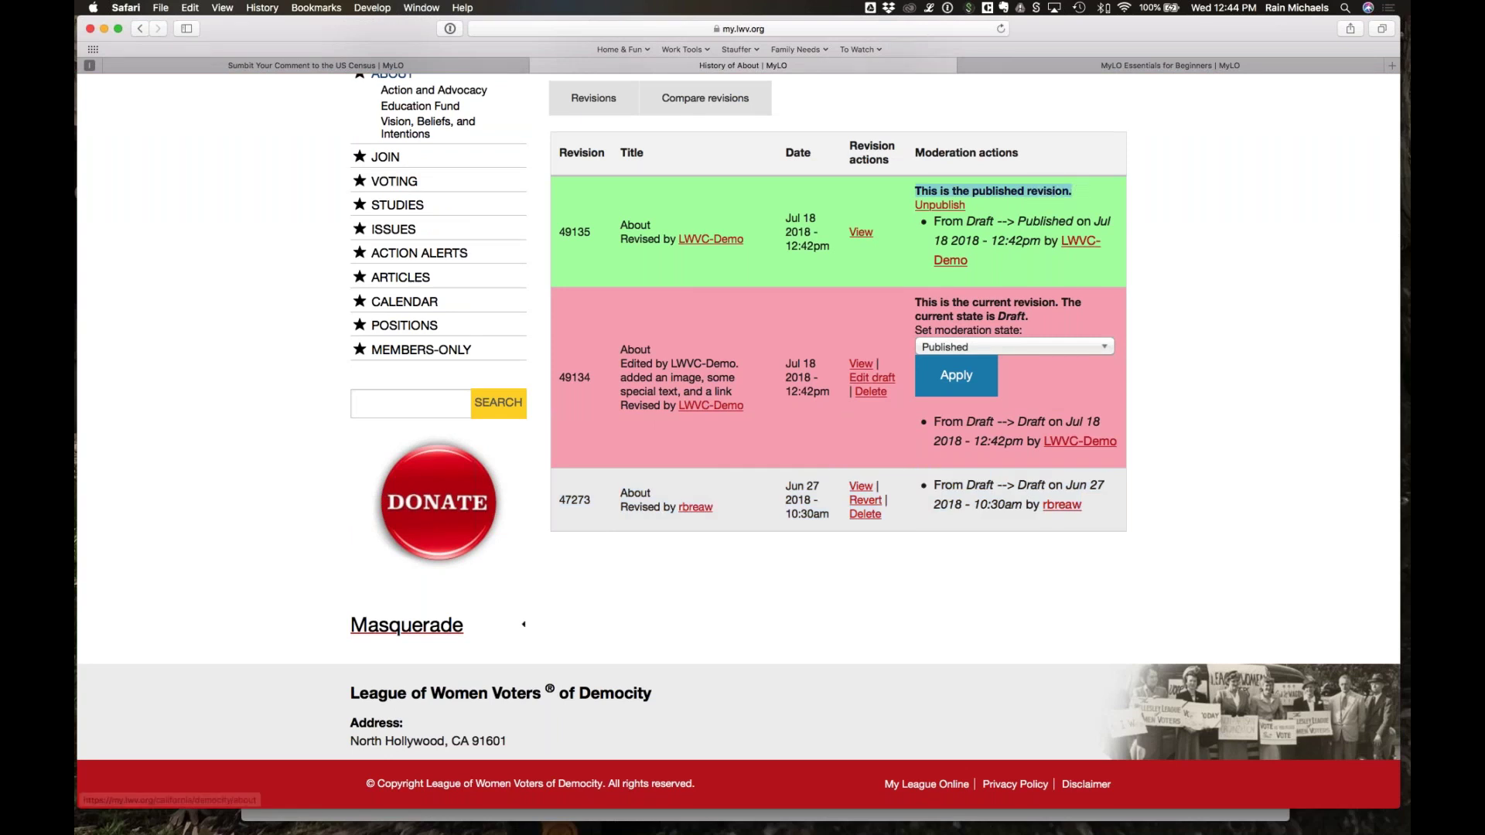
pyautogui.moveTo(789, 218); pyautogui.dragTo(810, 249)
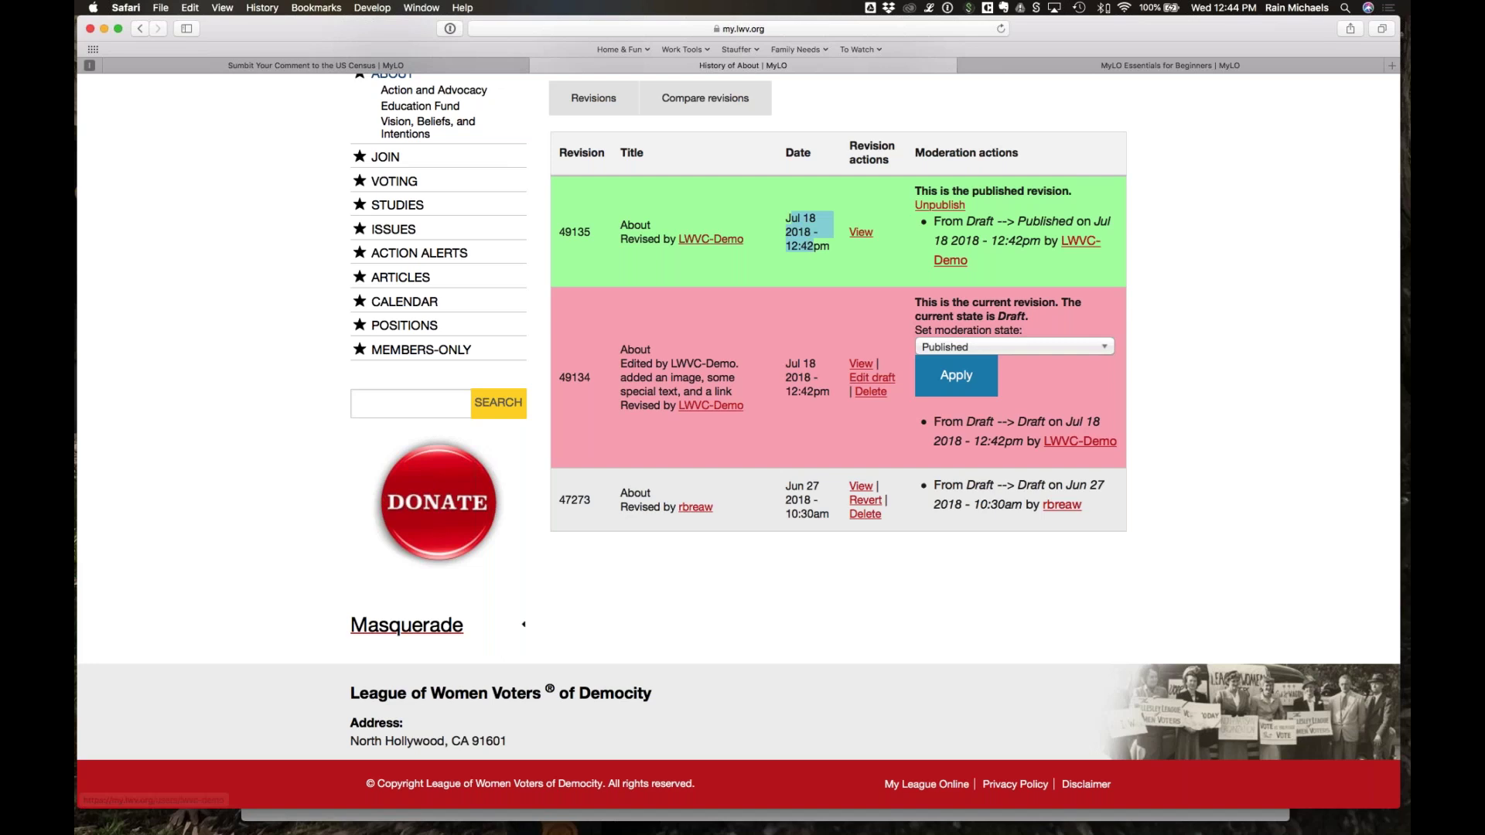
pyautogui.click(809, 247)
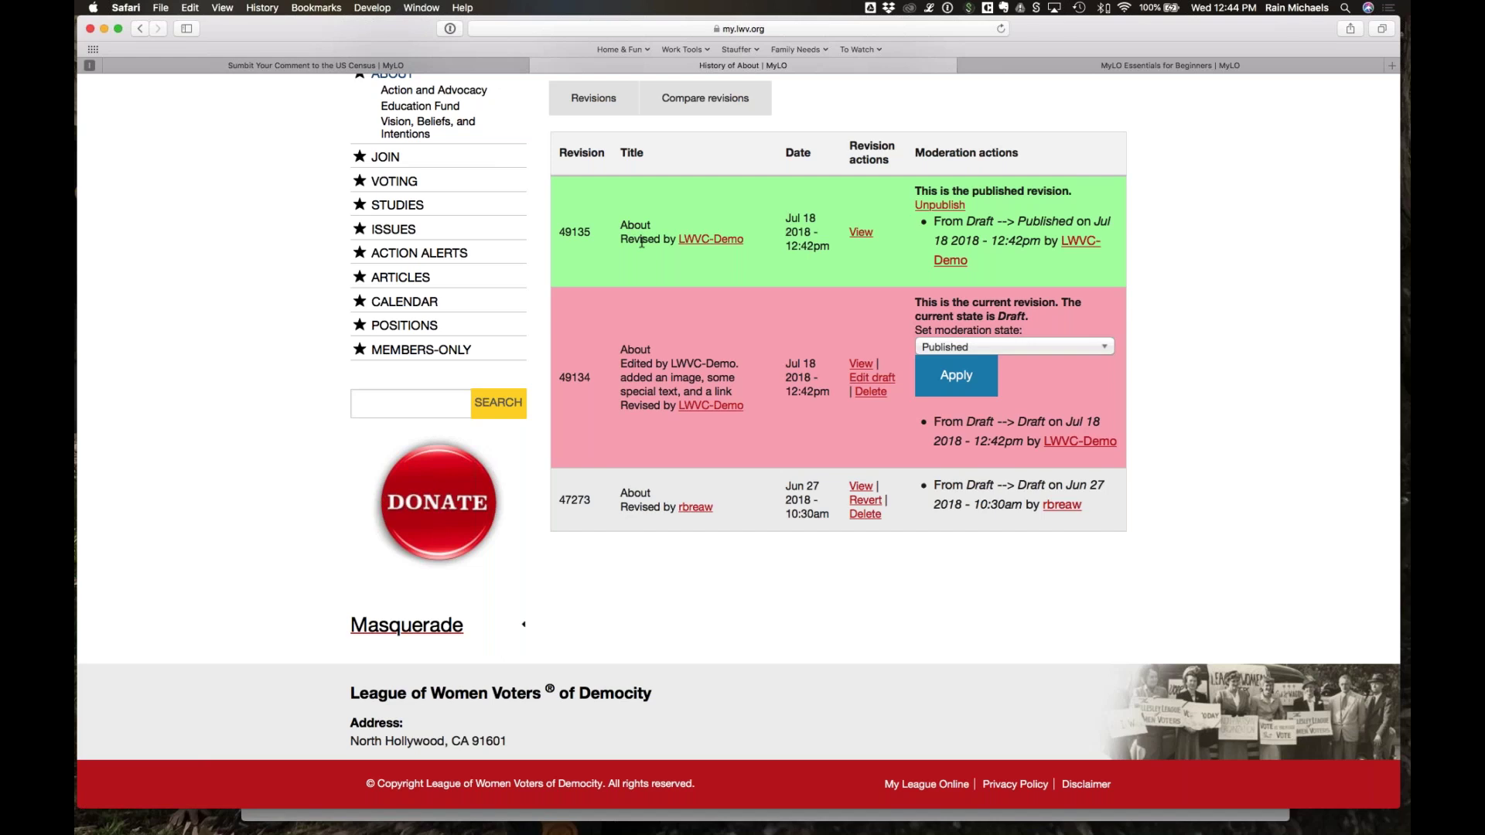
# Step: Review the current draft revision's notes, author and date in the history, apply the Published state to it, and check its entry
pyautogui.moveTo(631, 354); pyautogui.dragTo(738, 409)
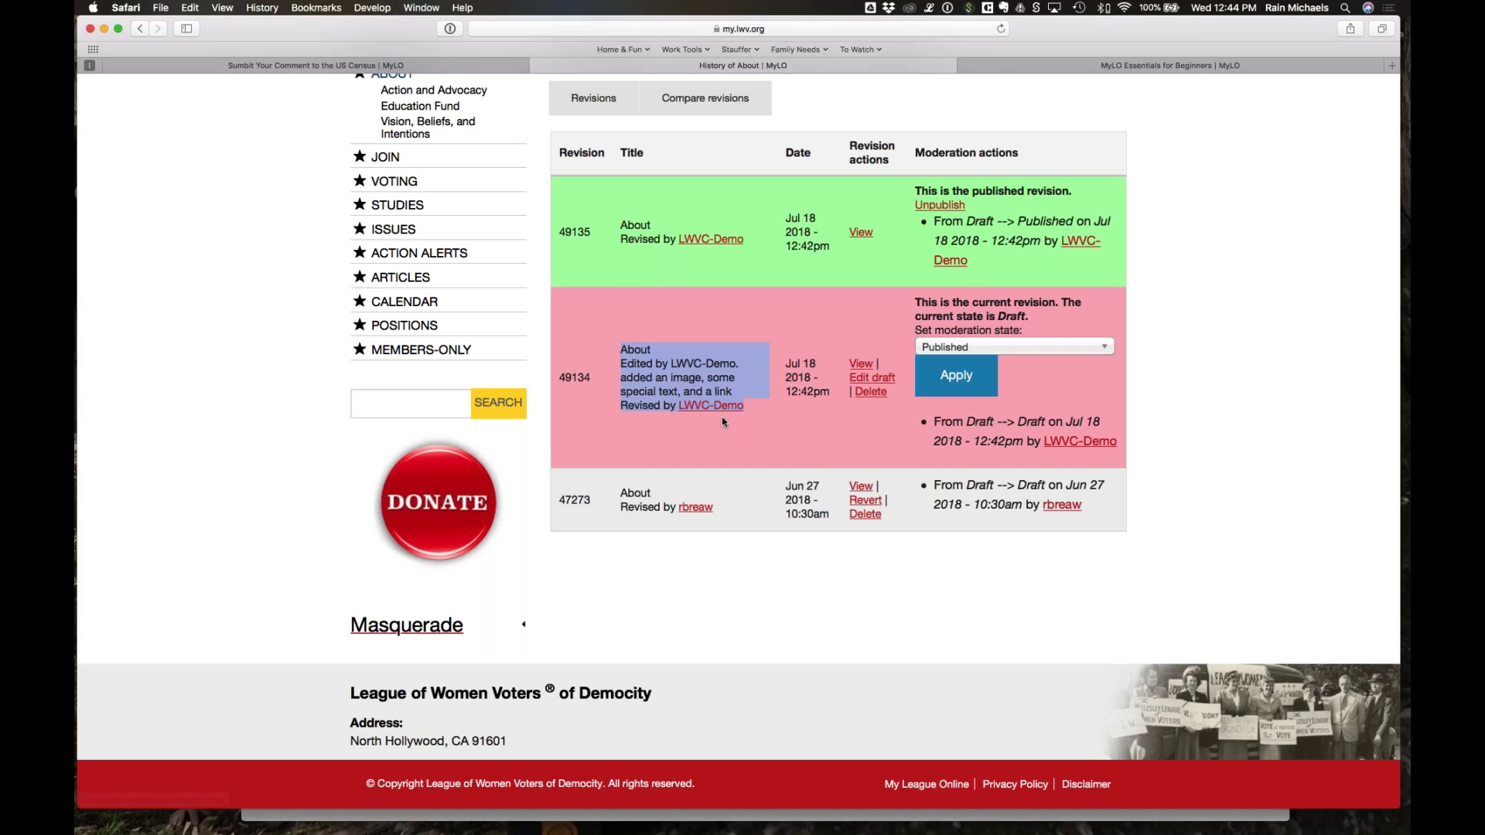
pyautogui.moveTo(762, 405); pyautogui.dragTo(680, 404)
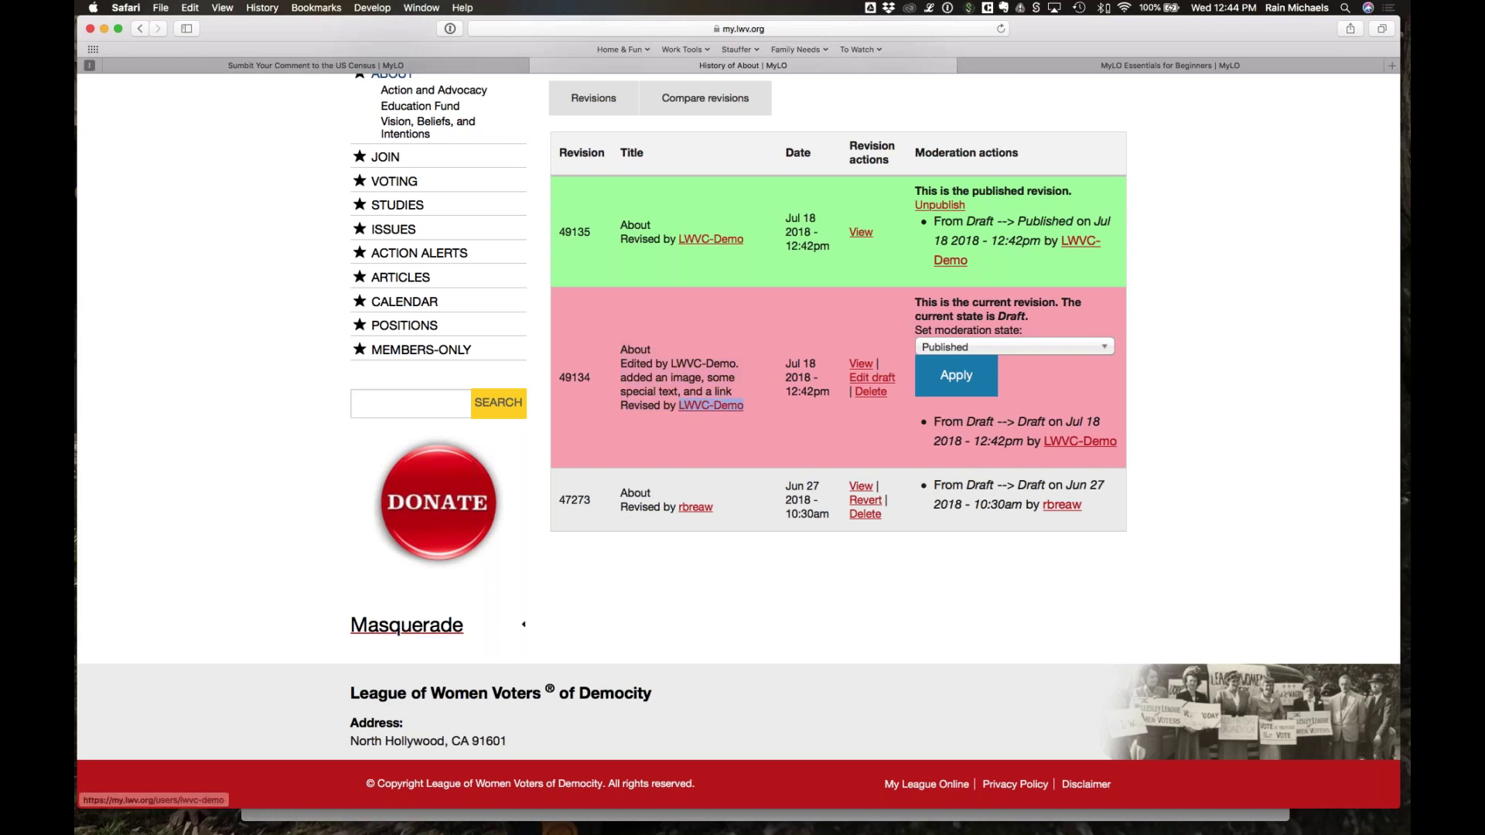
pyautogui.moveTo(784, 377); pyautogui.dragTo(804, 394)
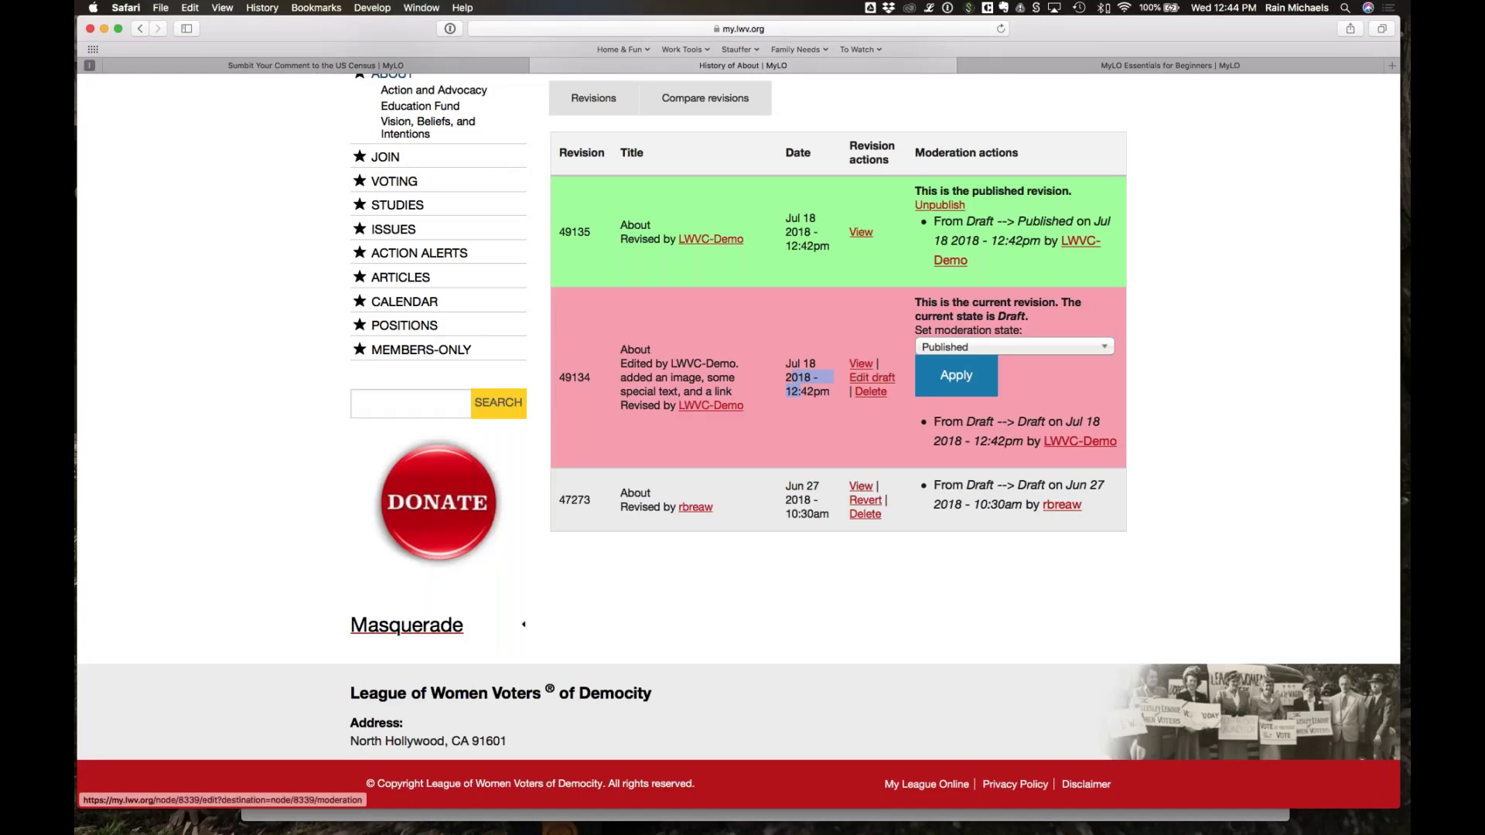
pyautogui.scroll(2, 738, 439)
pyautogui.scroll(1, 700, 171)
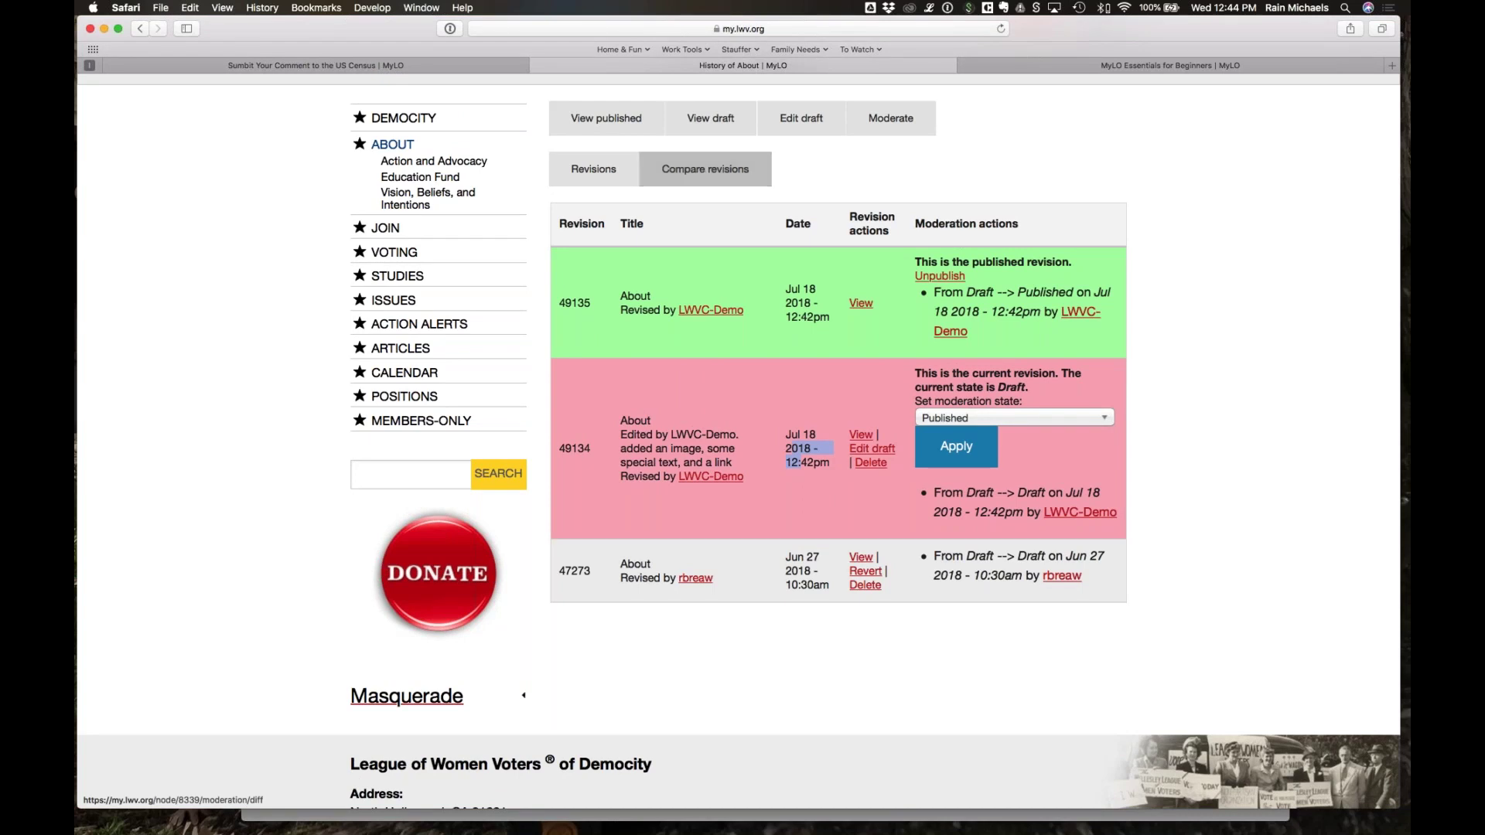
pyautogui.click(961, 452)
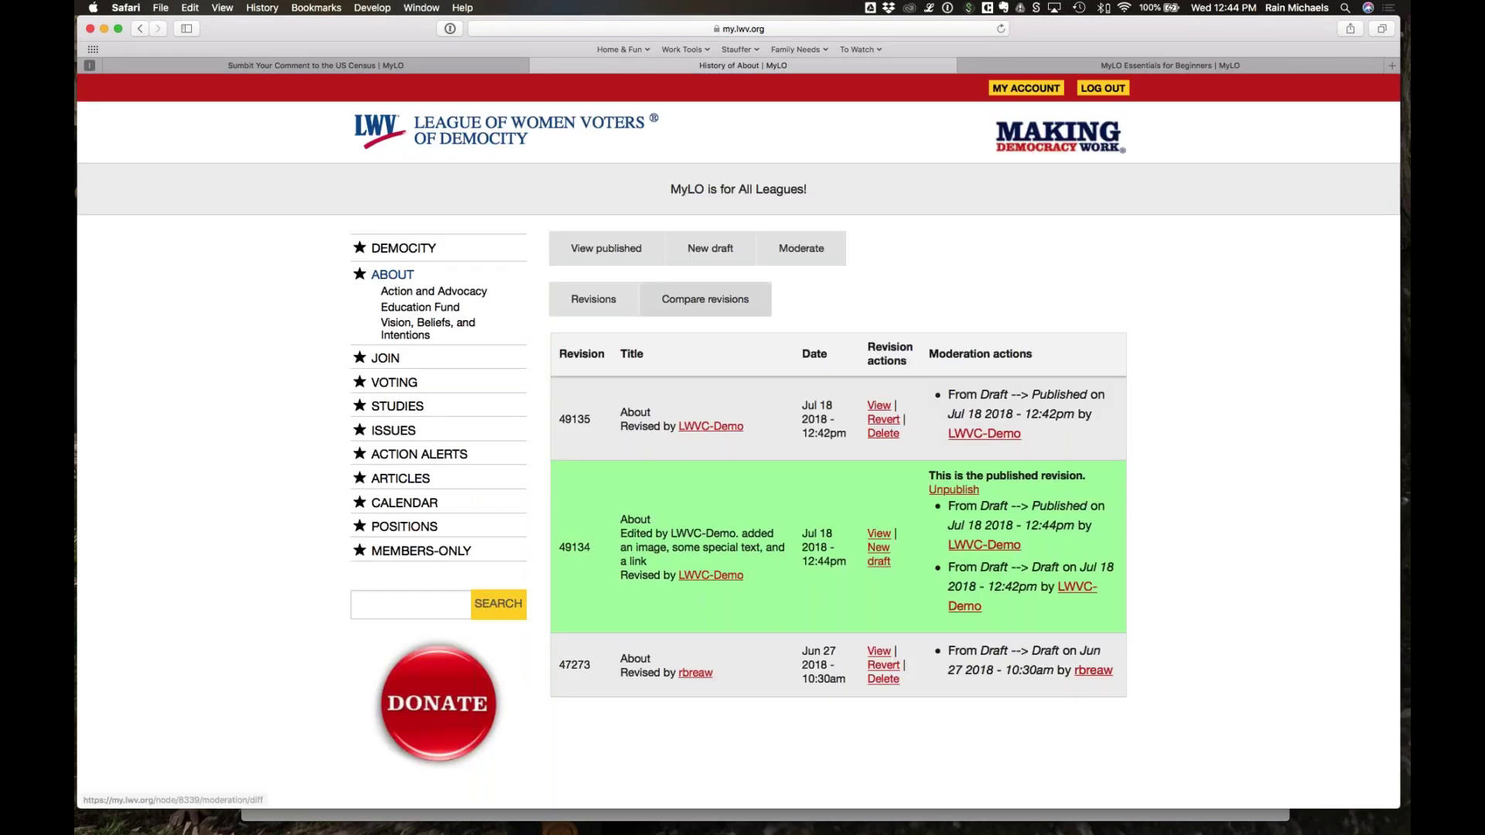
pyautogui.moveTo(620, 515); pyautogui.dragTo(631, 605)
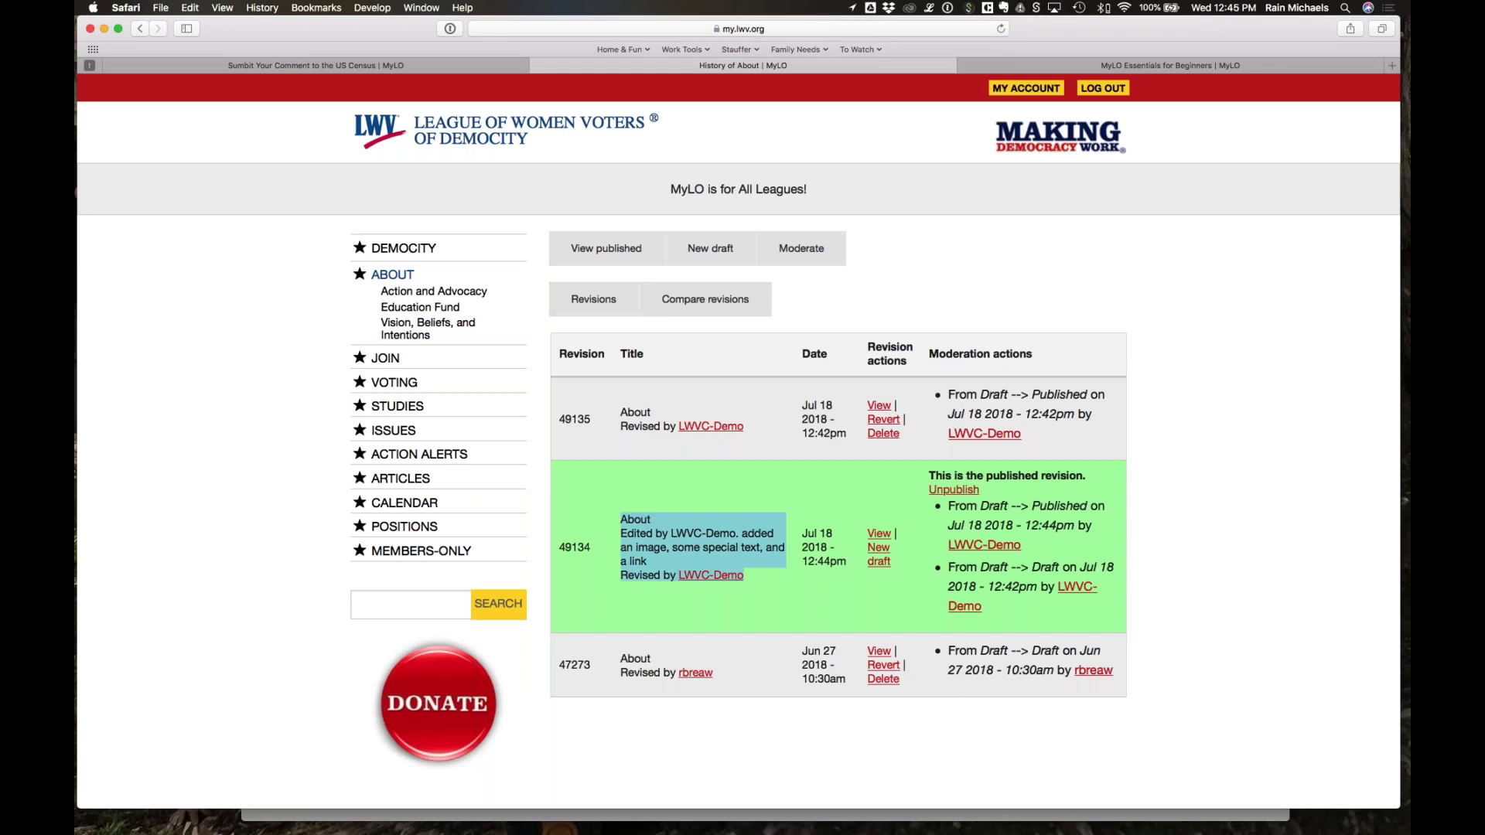
# Step: View the published About page, start a new draft of it, and try setting its moderation state to Published
pyautogui.click(598, 247)
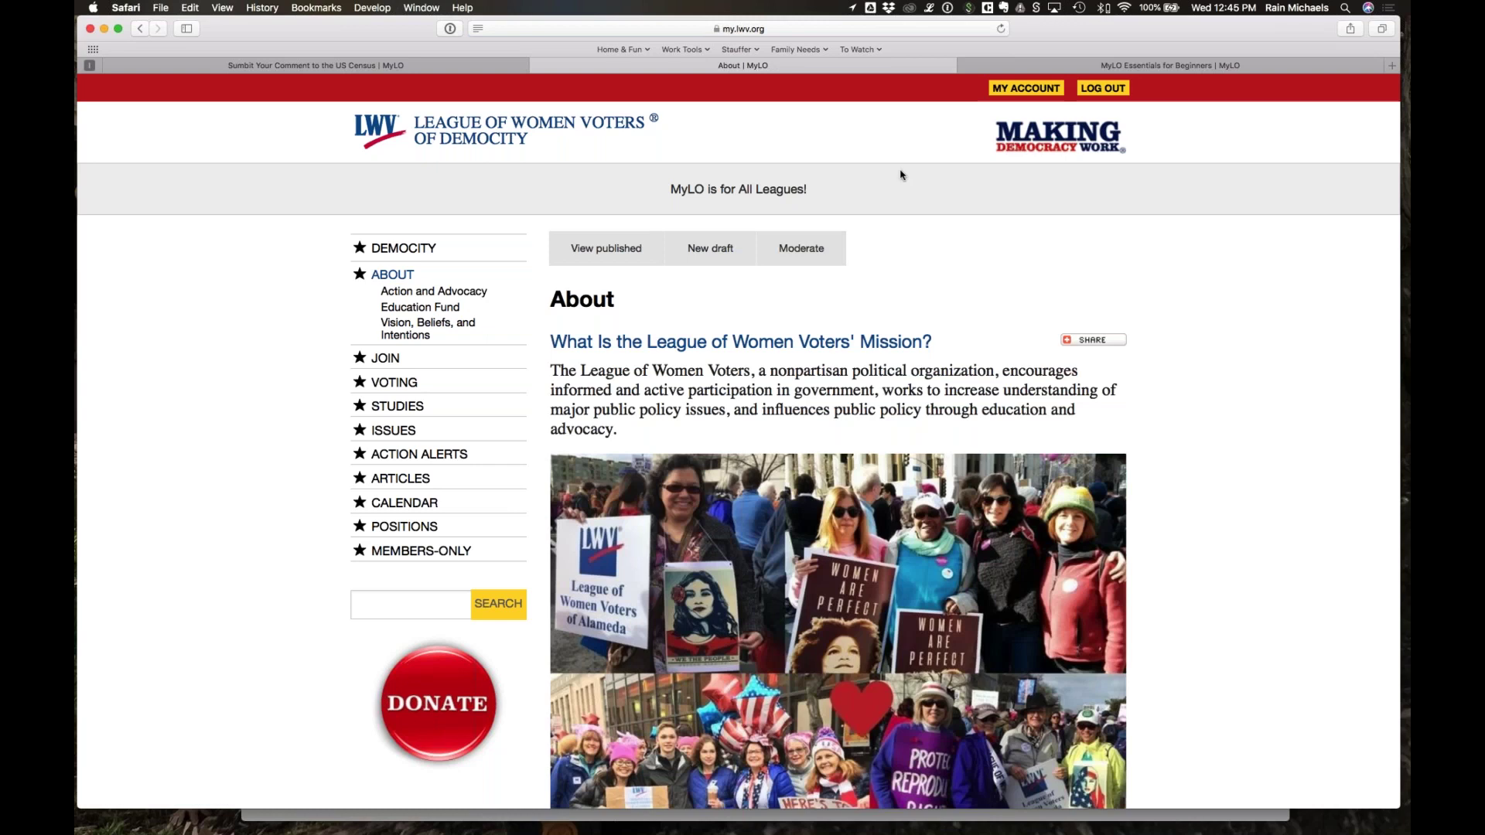
pyautogui.click(710, 248)
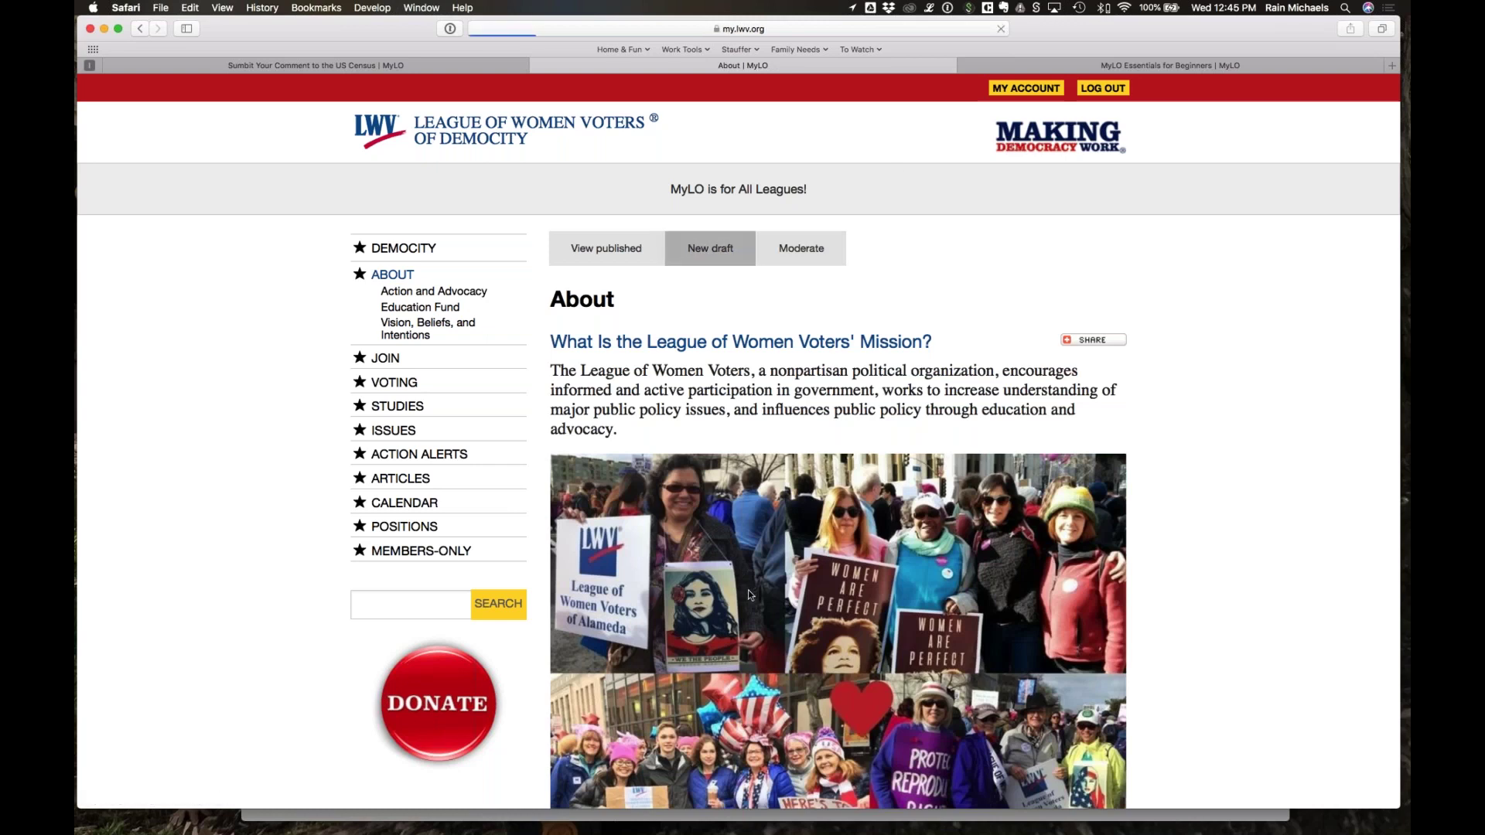
pyautogui.scroll(-20, 758, 600)
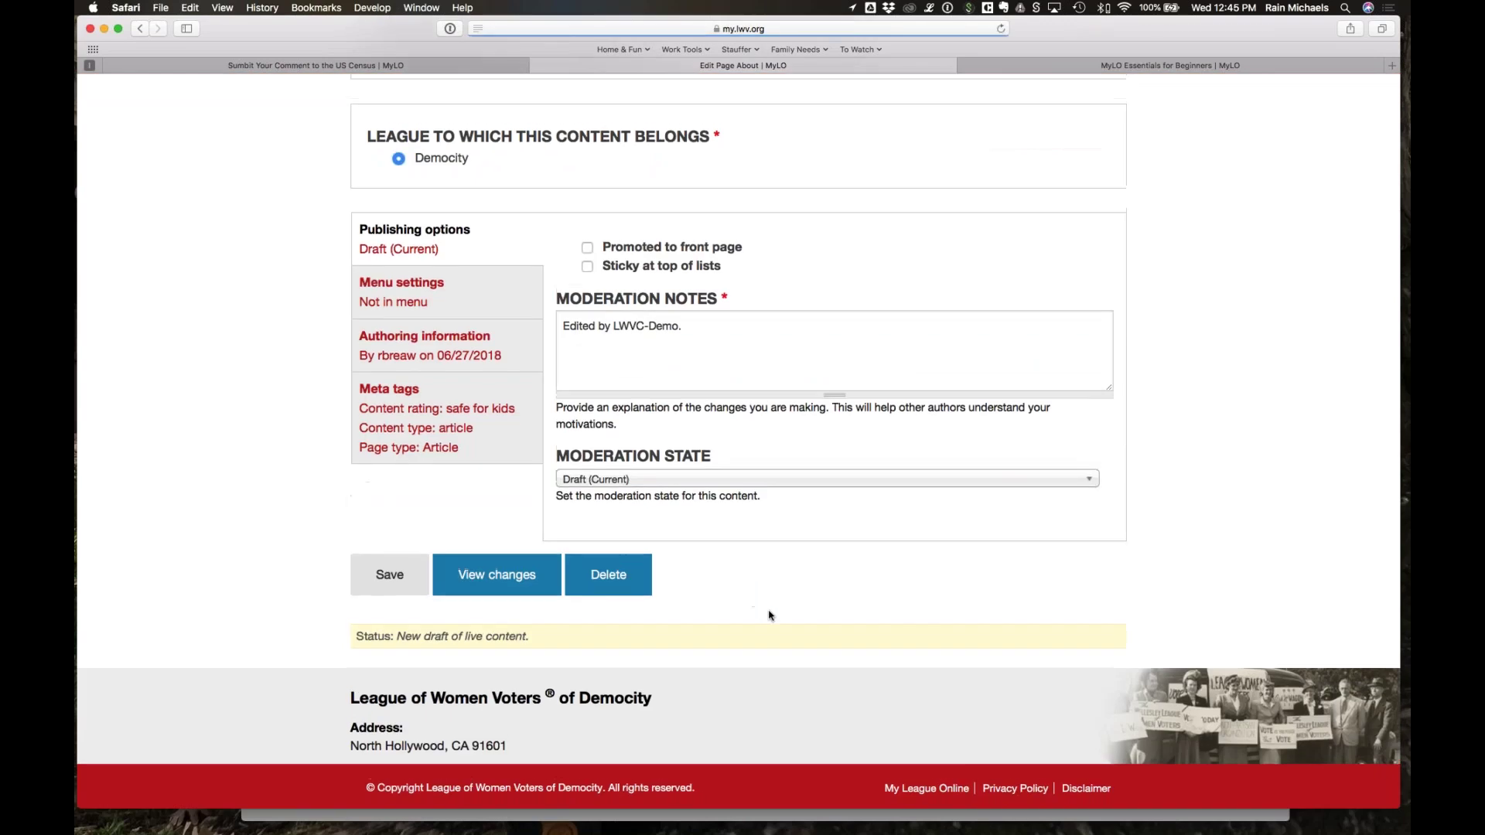
pyautogui.click(773, 474)
pyautogui.click(665, 539)
# Step: Return the draft's moderation state to Draft (Current), leave the form unsaved, and open the About page's moderation history
pyautogui.click(804, 475)
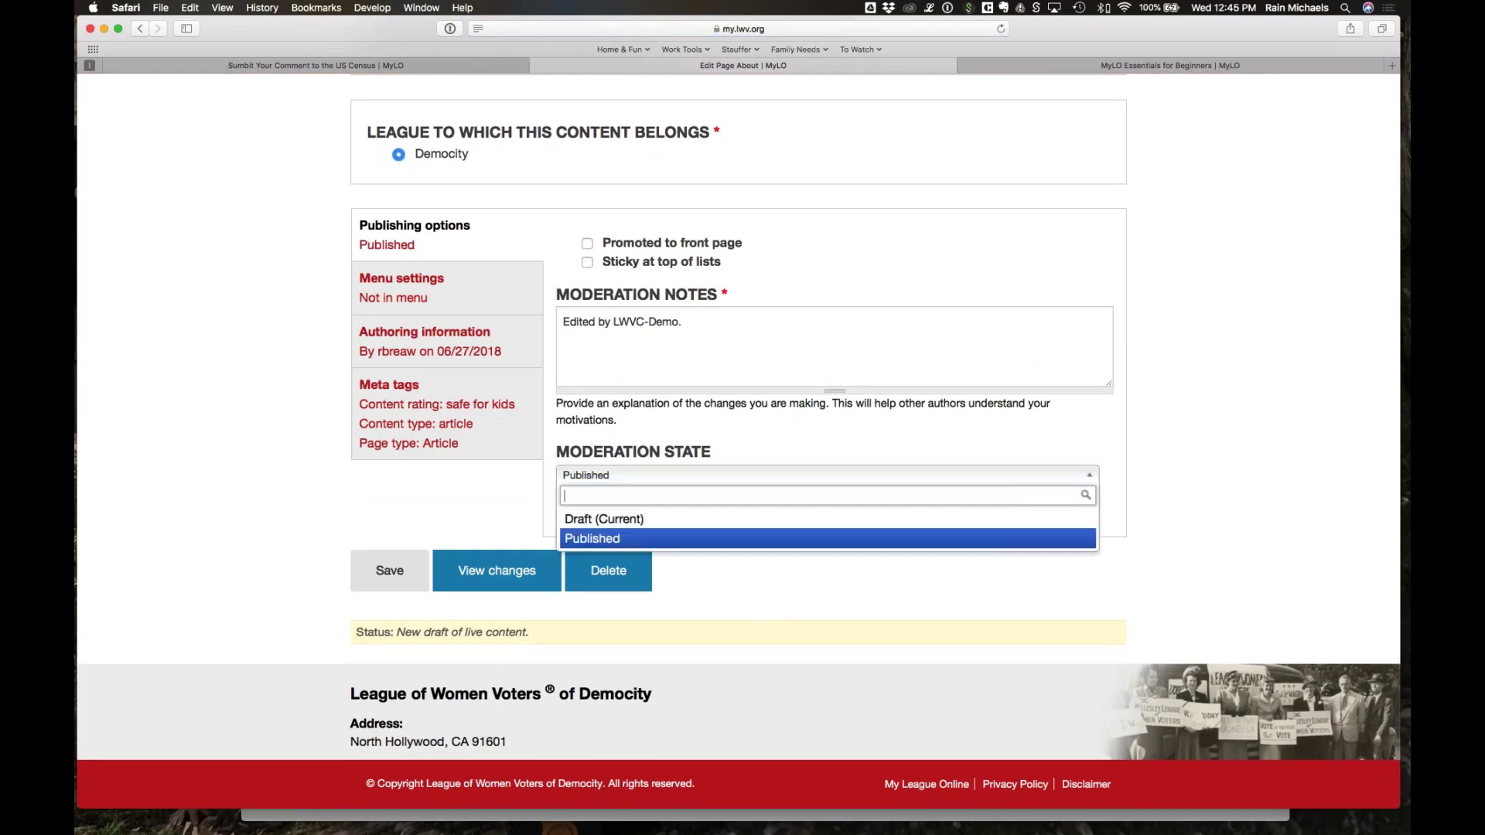
pyautogui.press('Up')
pyautogui.press('Return')
pyautogui.scroll(1, 742, 441)
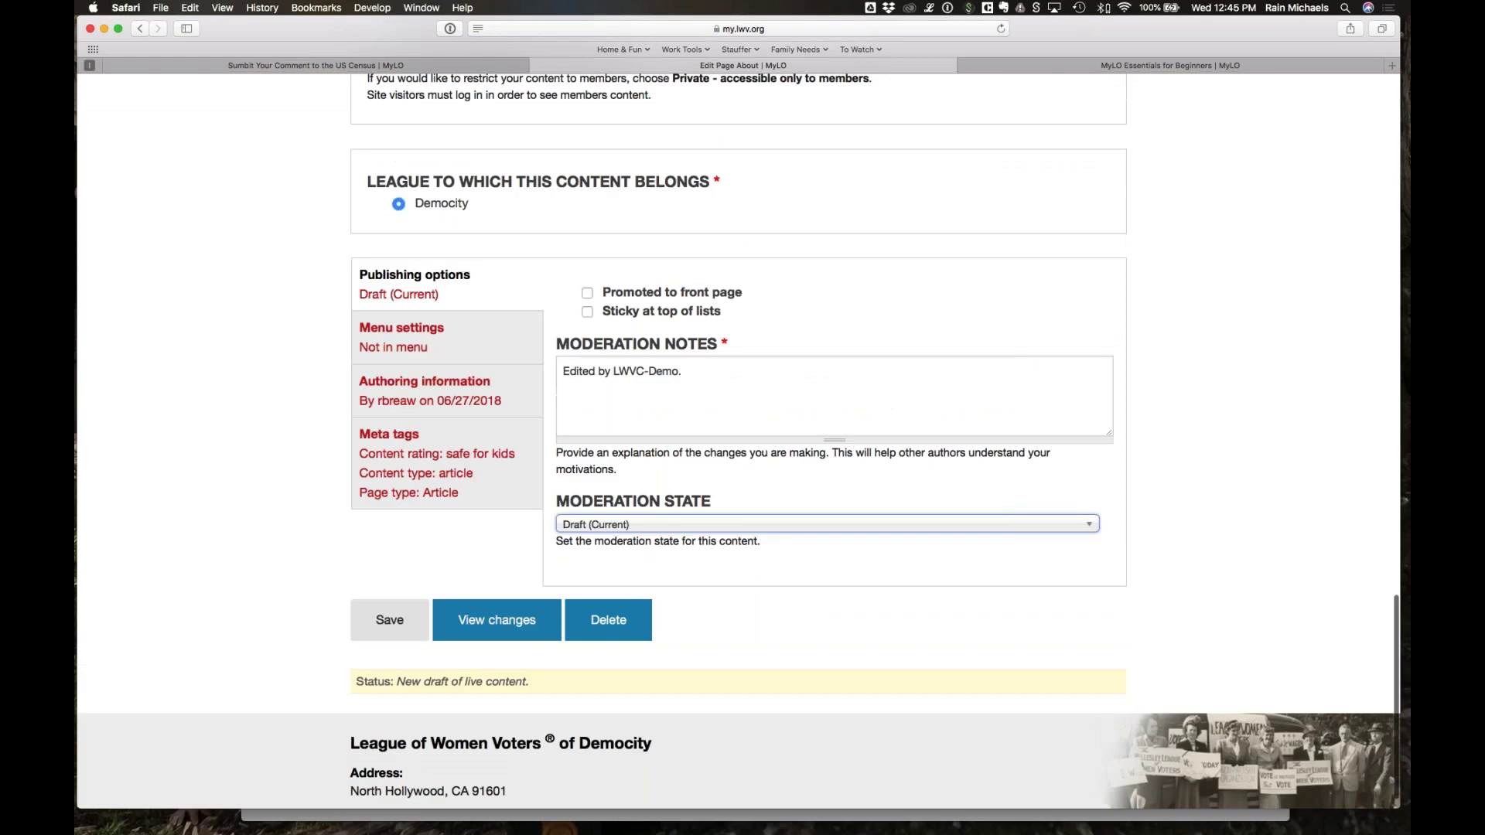
pyautogui.scroll(15, 406, 295)
pyautogui.click(406, 296)
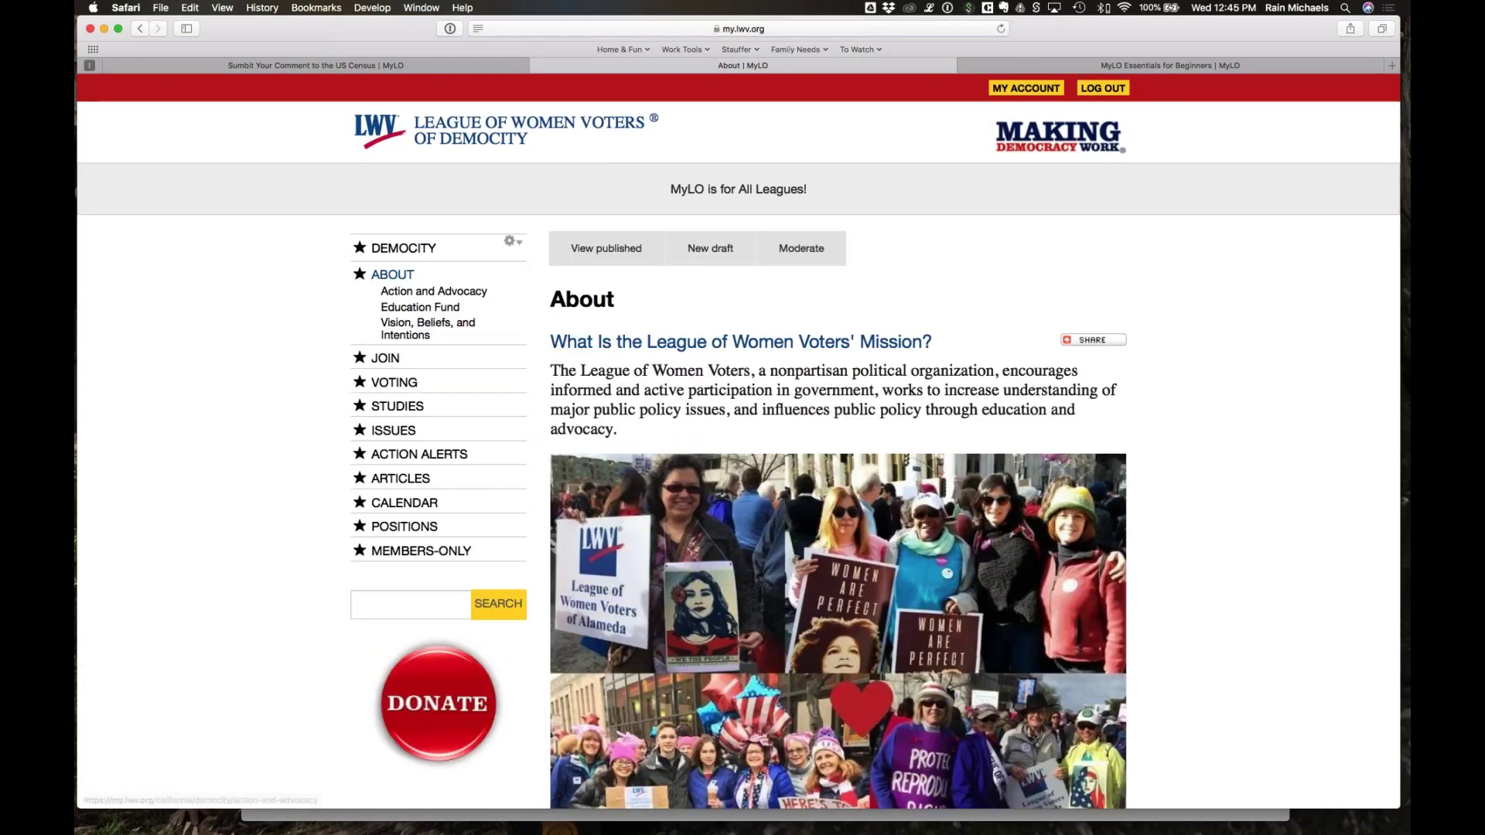
pyautogui.click(812, 253)
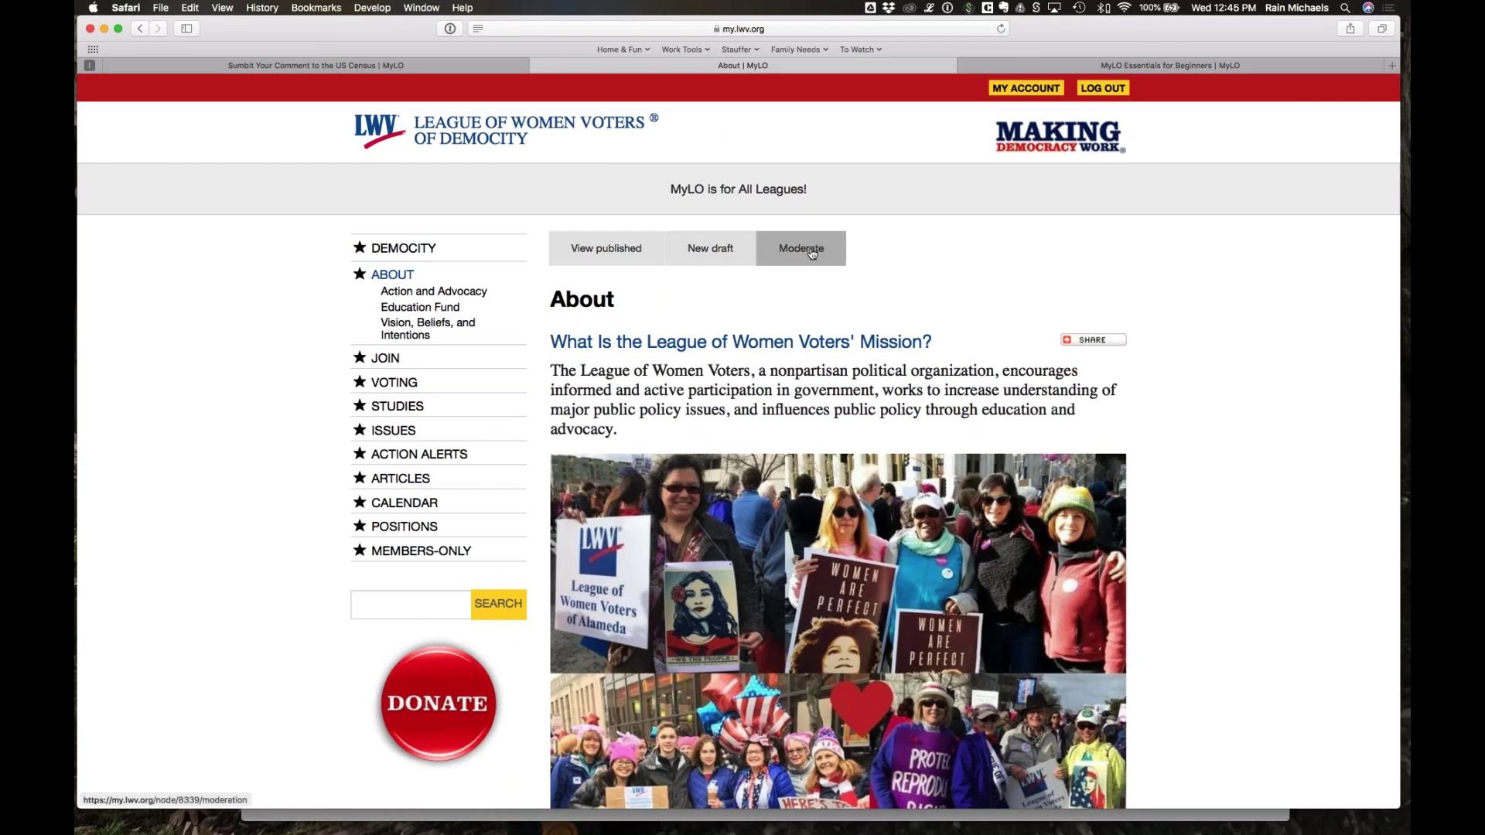
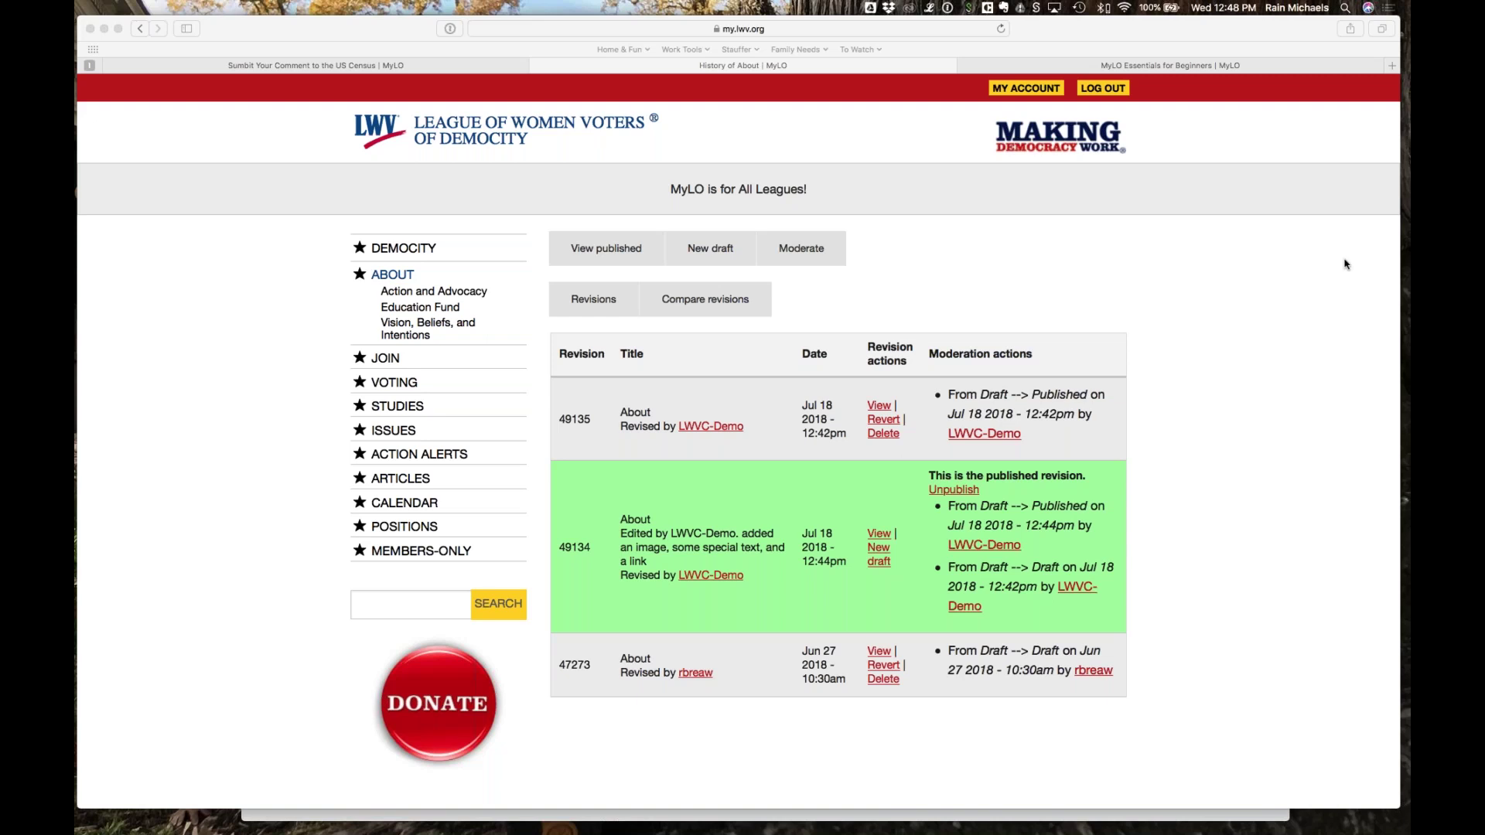
# Step: Go to the My League Online directory and open the US (LWVUS) league site
pyautogui.scroll(-1, 791, 625)
pyautogui.scroll(-5, 790, 625)
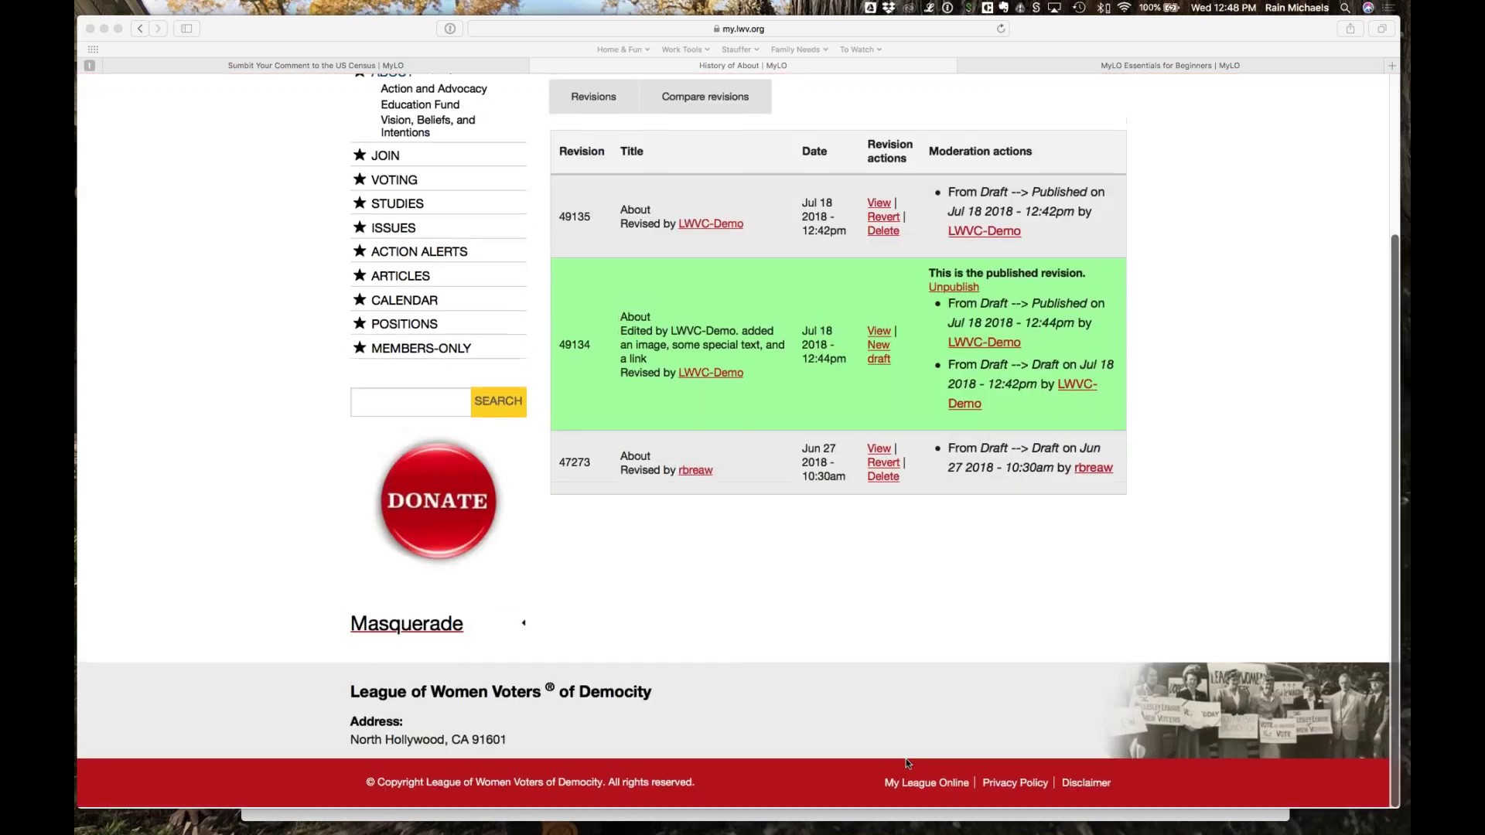
pyautogui.click(917, 783)
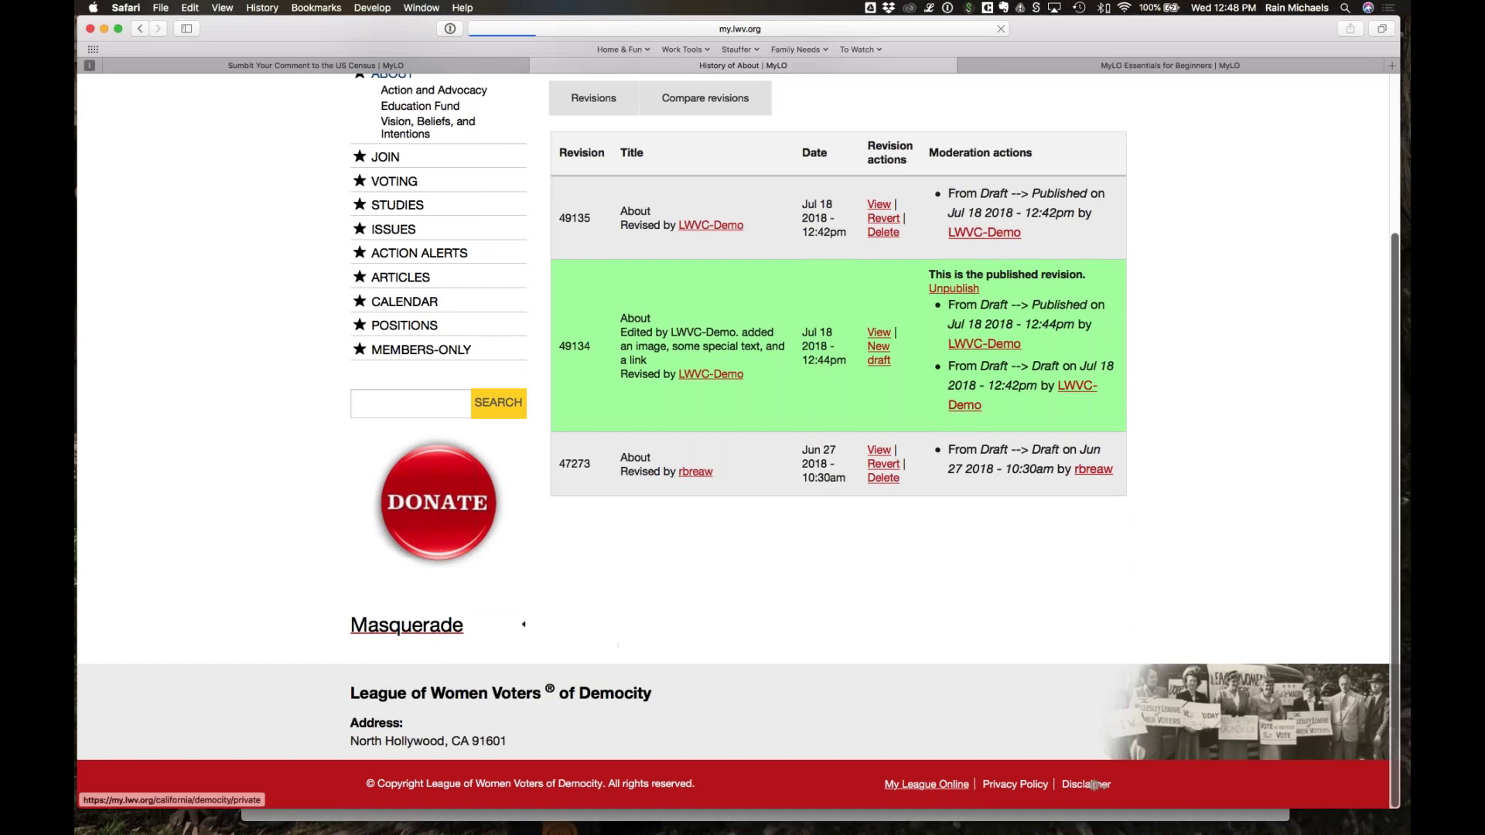
pyautogui.scroll(-1, 609, 656)
pyautogui.scroll(-10, 609, 656)
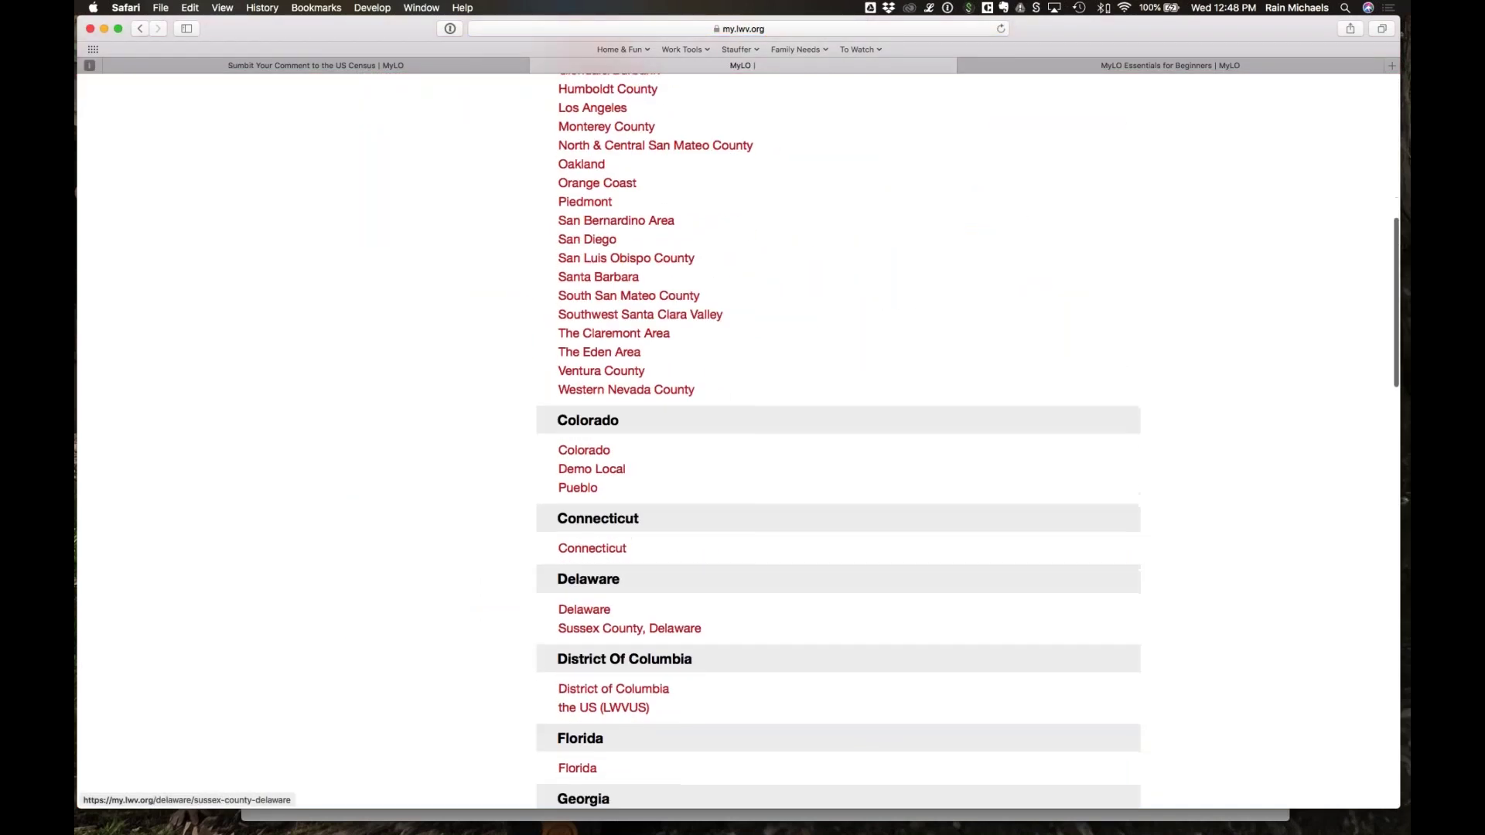
pyautogui.click(607, 635)
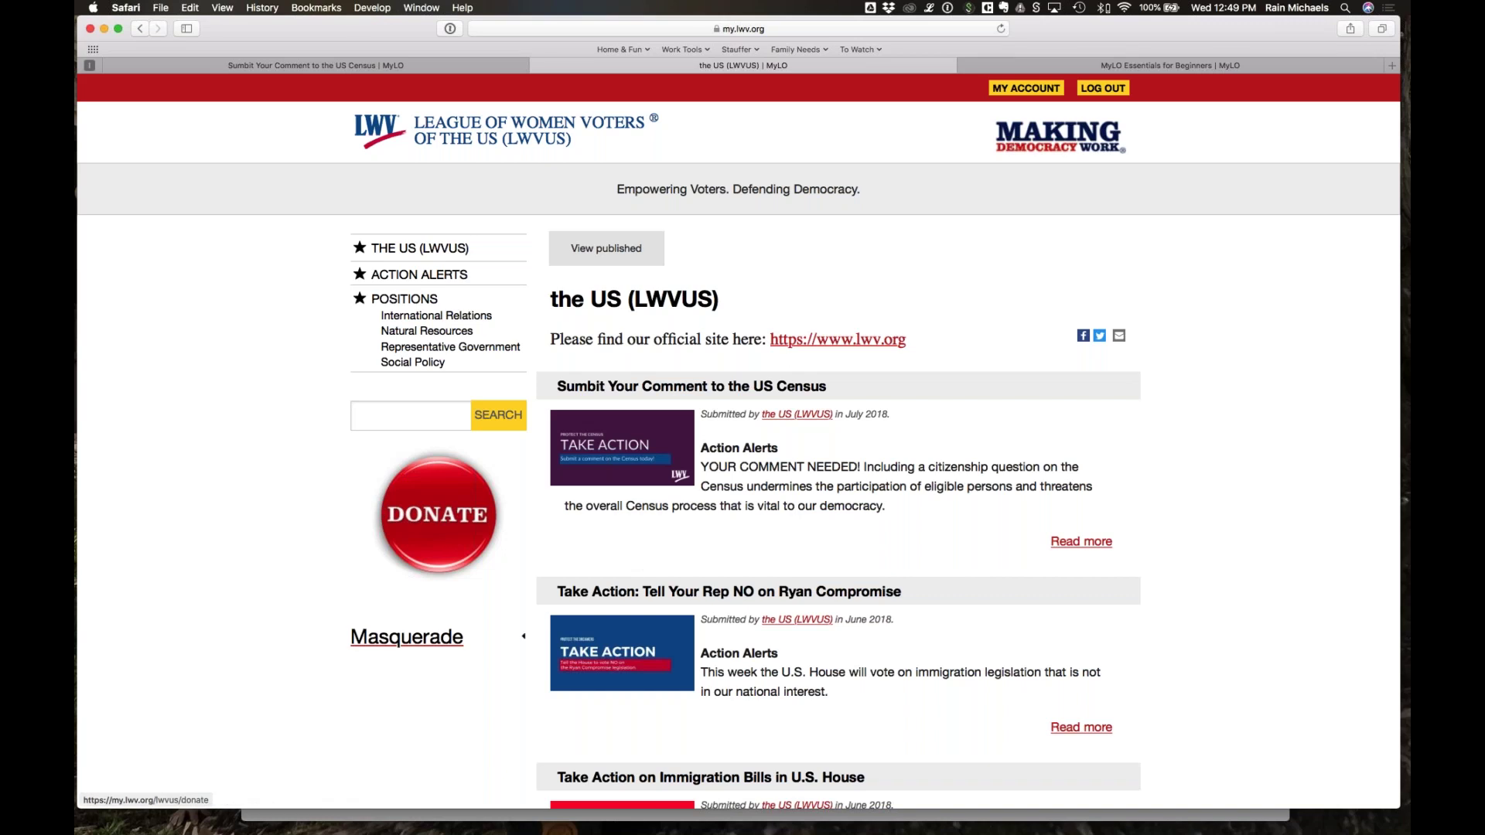
# Step: Switch back from the current masquerade and masquerade again as the LWVC-Demo user
pyautogui.click(433, 637)
pyautogui.click(403, 723)
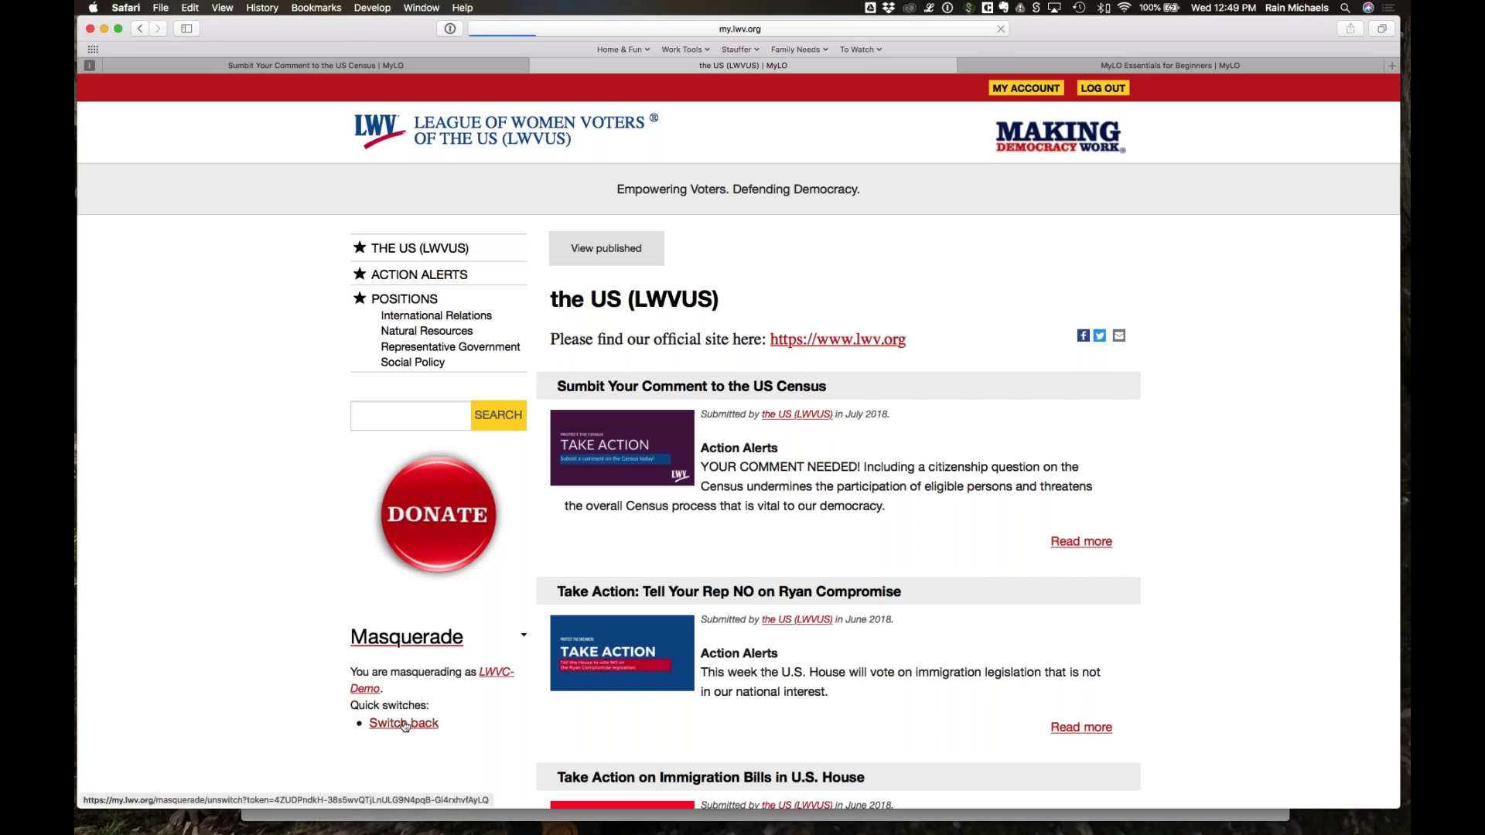
pyautogui.scroll(-6, 417, 458)
pyautogui.click(406, 353)
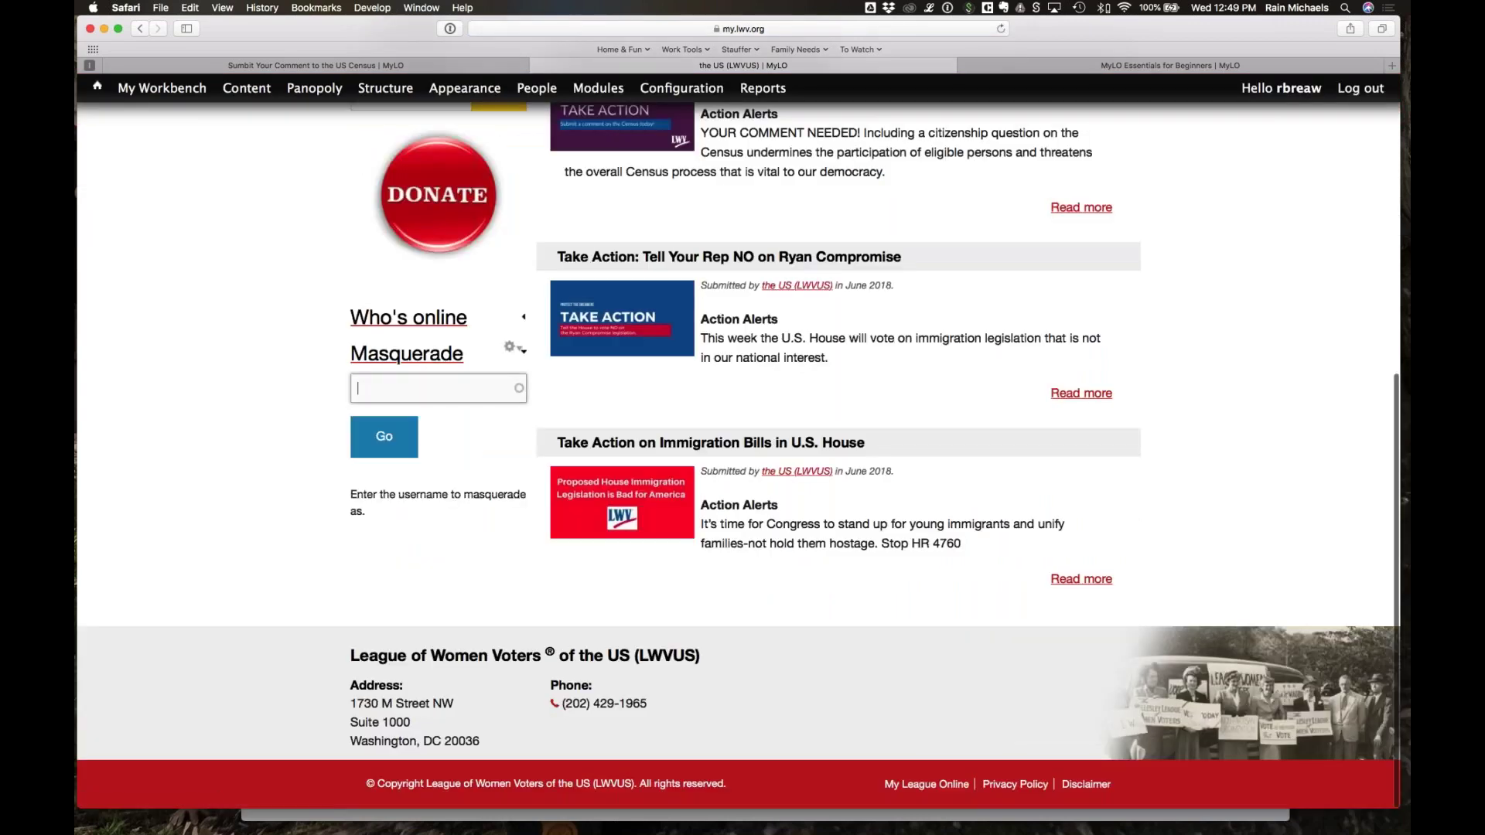
pyautogui.write('lwv')
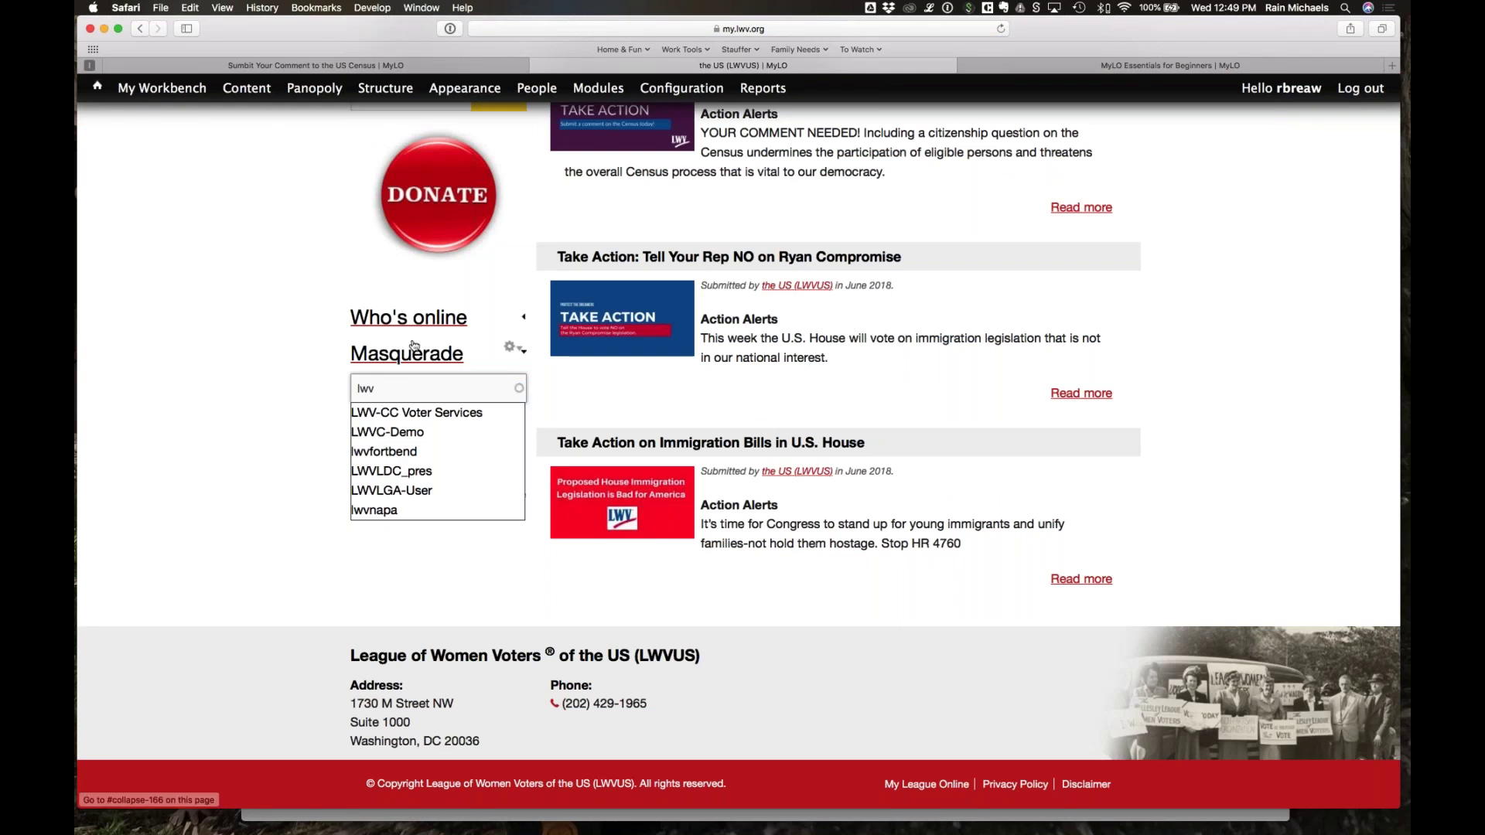
pyautogui.press('Down')
pyautogui.press('Down')
pyautogui.press('Return')
pyautogui.press('Return')
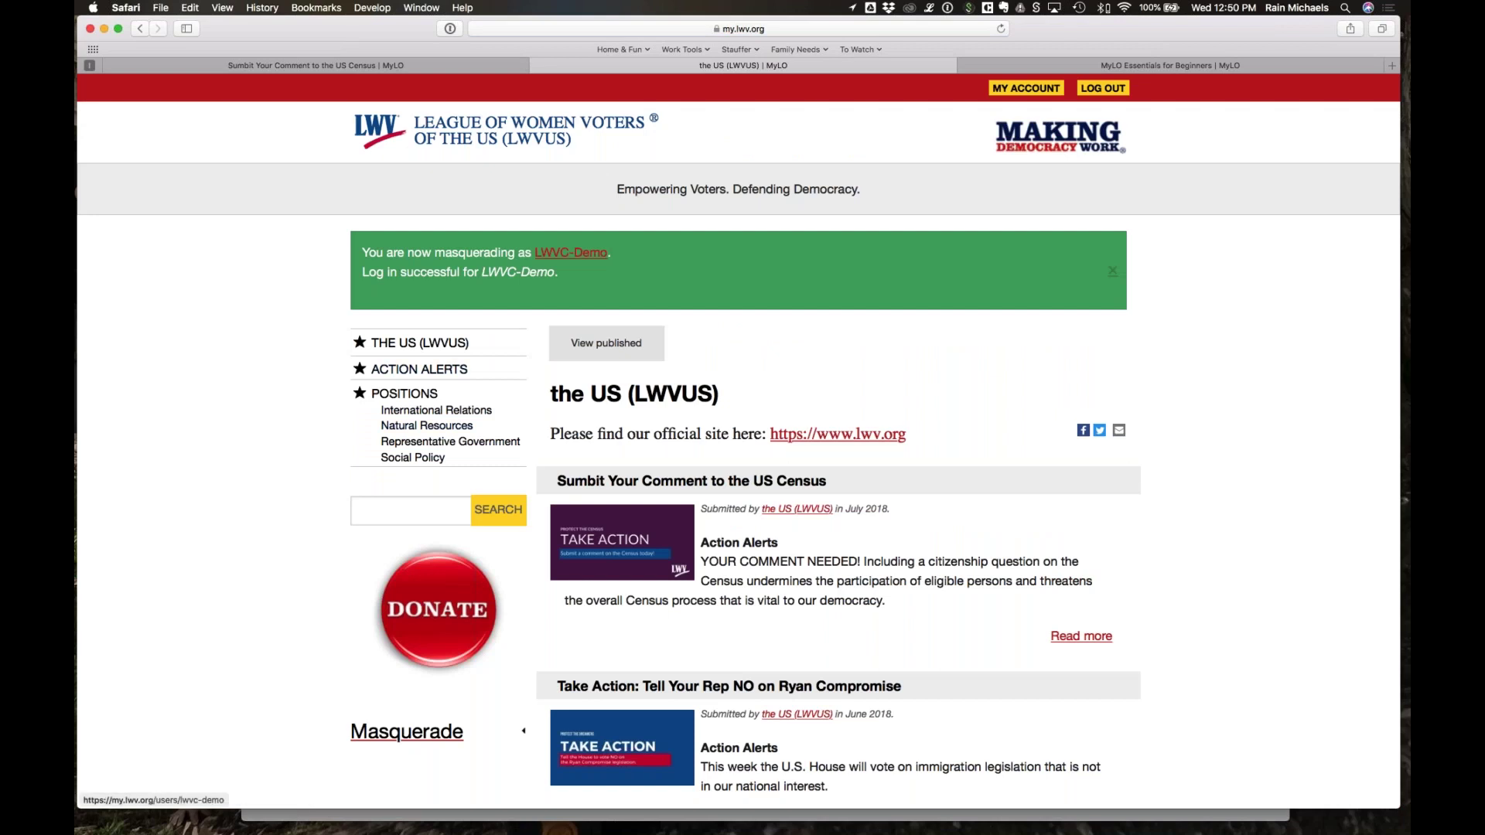
# Step: Open the LWVC-Demo account, go to the Democity league site, and expand its league administration options
pyautogui.click(576, 256)
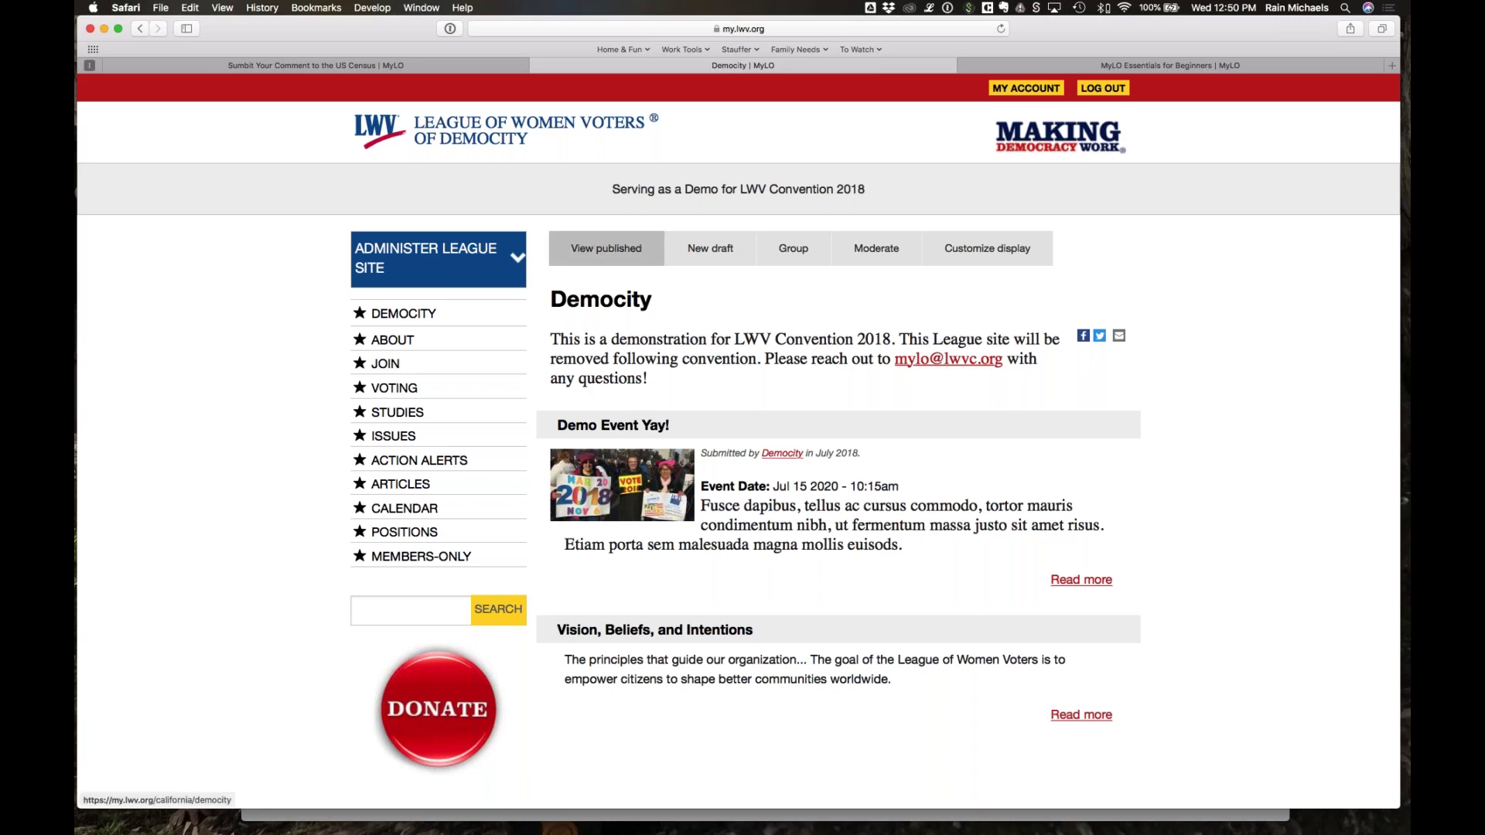
pyautogui.moveTo(653, 299); pyautogui.dragTo(550, 300)
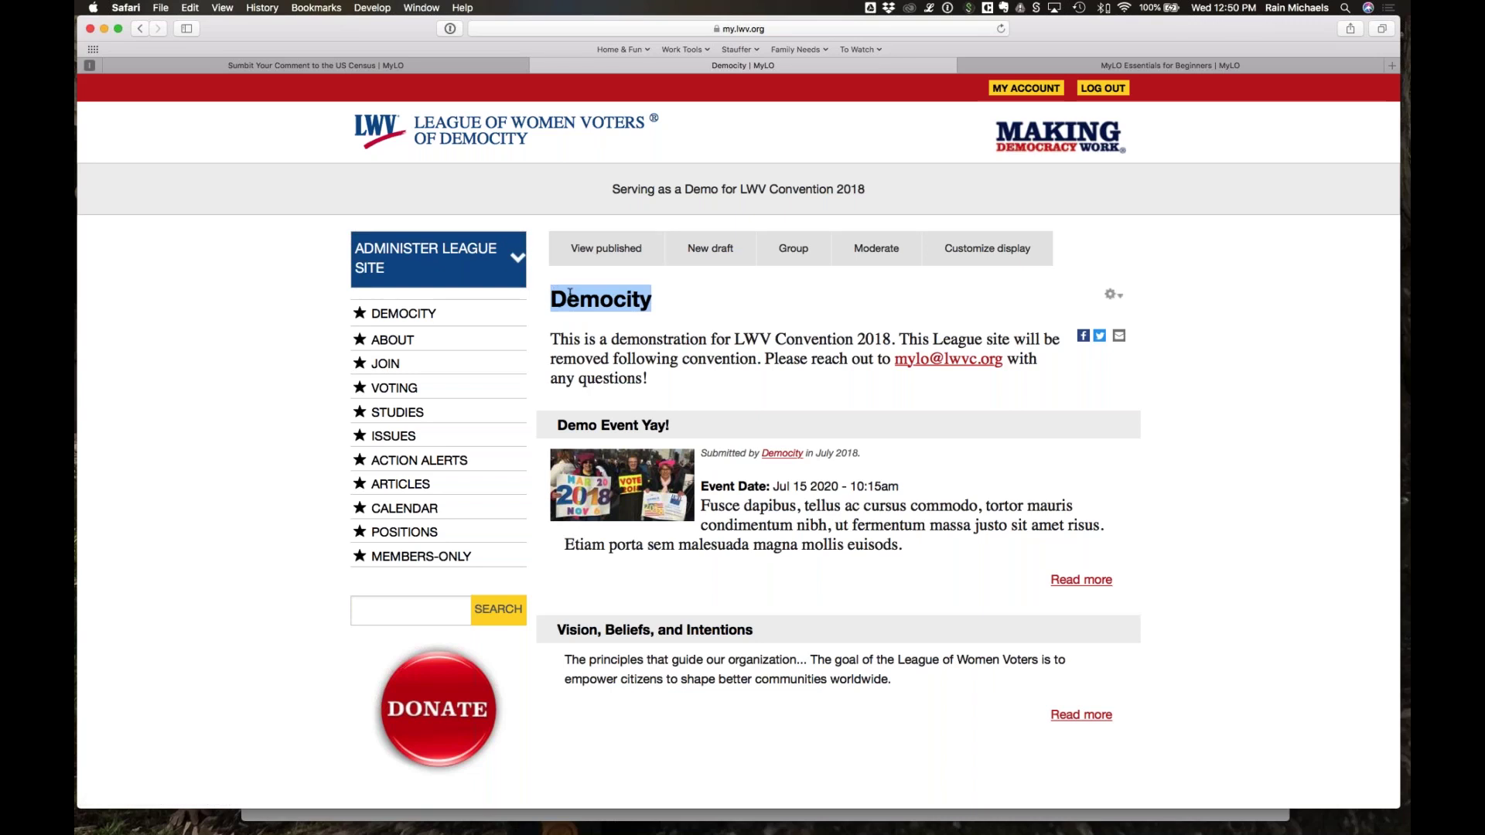
pyautogui.click(523, 275)
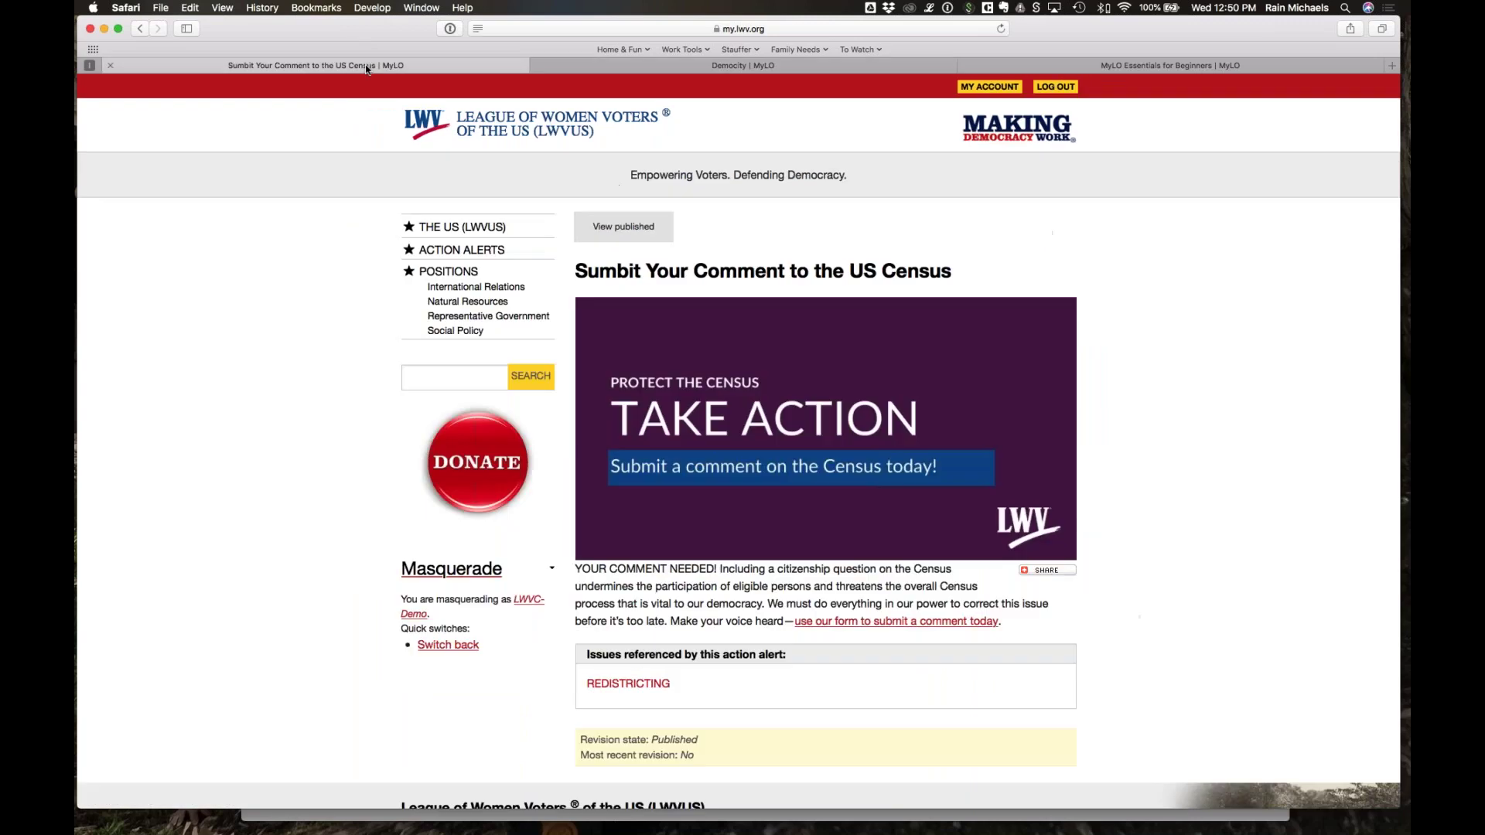
# Step: Return to the US Census action alert, go to the My League Online directory, and open the Los Angeles league site
pyautogui.click(367, 68)
pyautogui.scroll(-3, 527, 468)
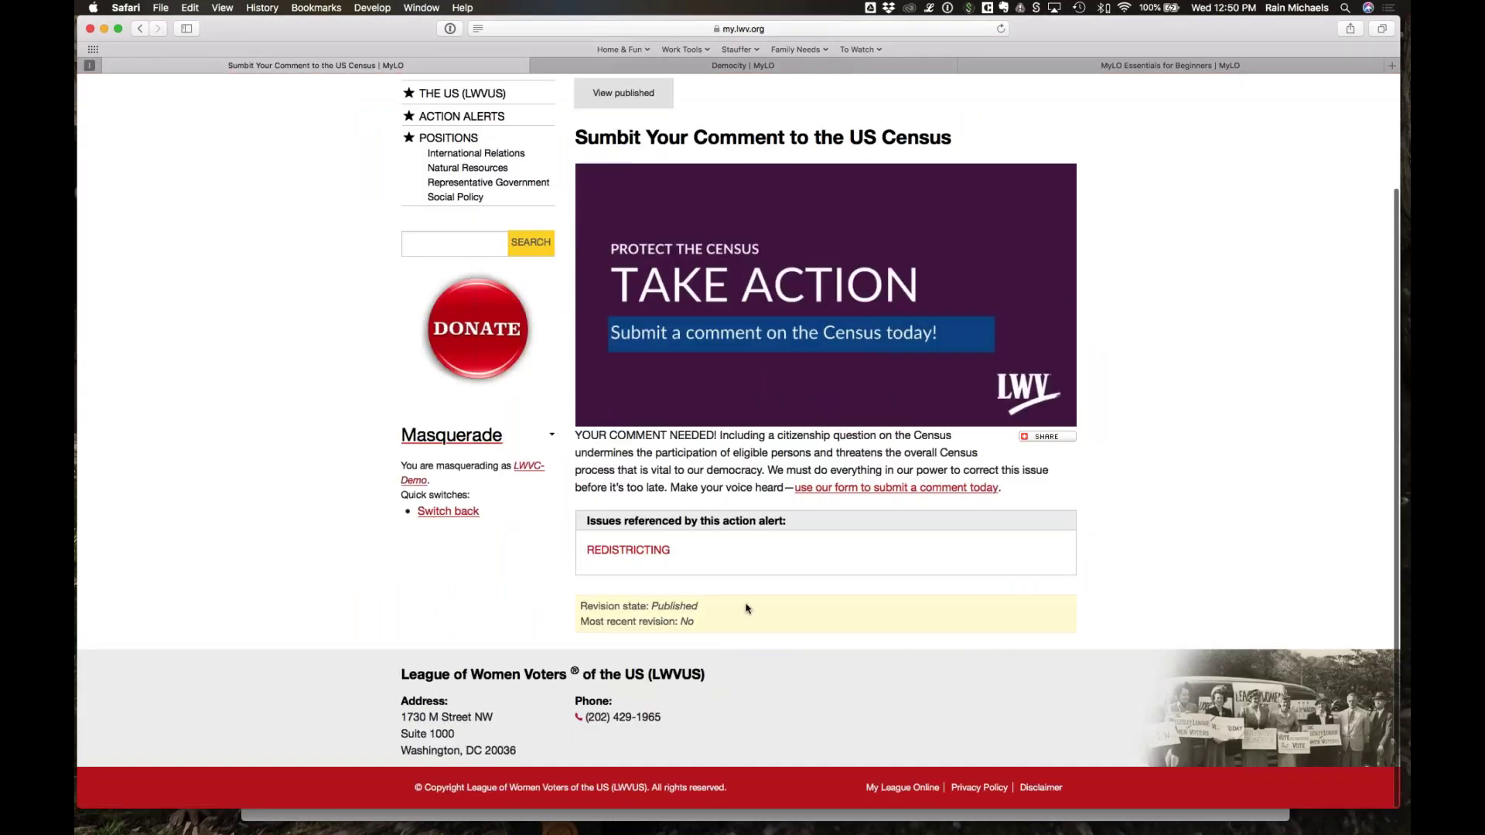
pyautogui.click(903, 787)
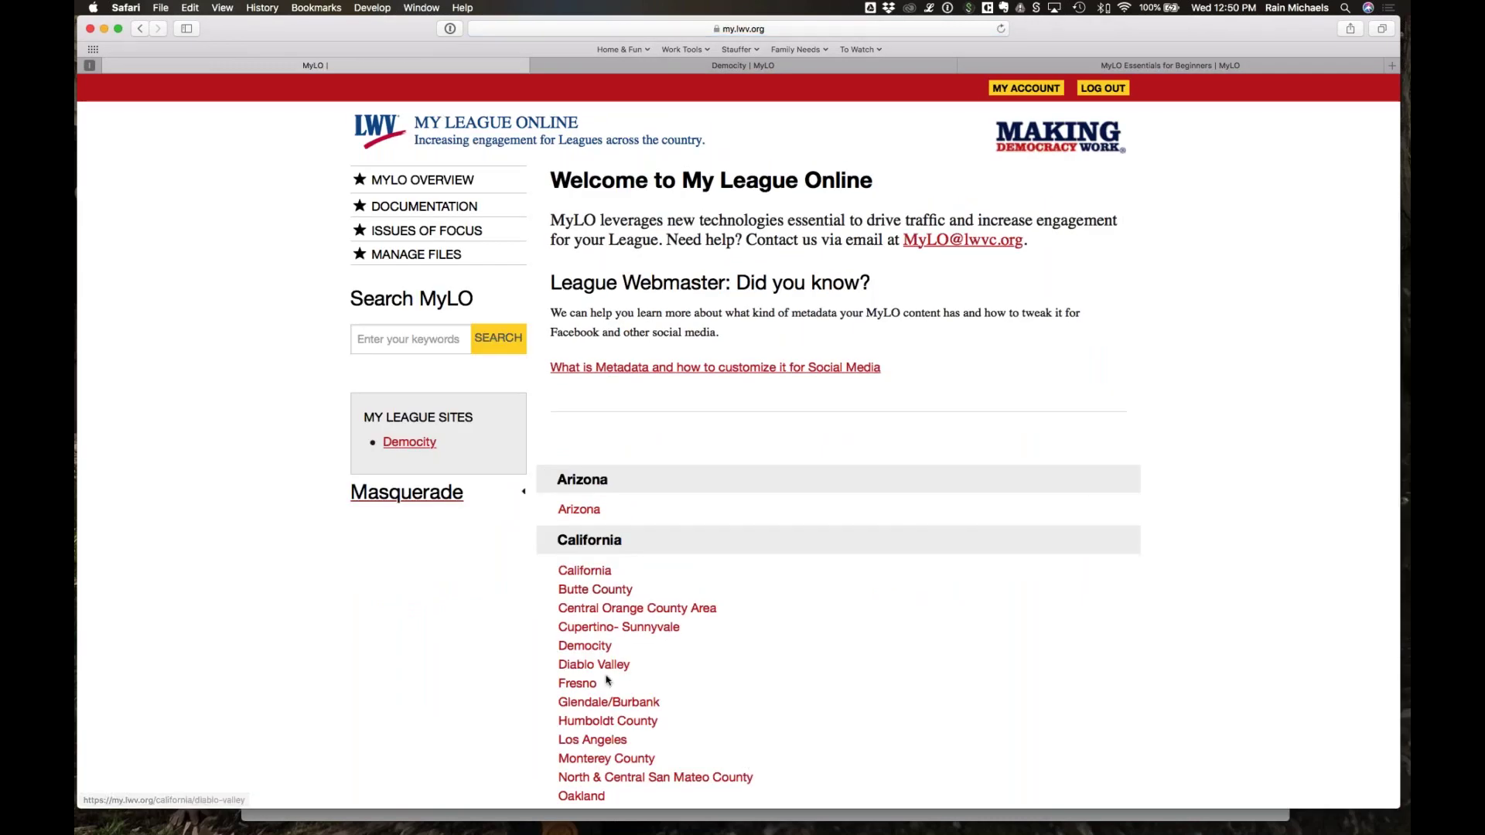
pyautogui.scroll(-1, 618, 634)
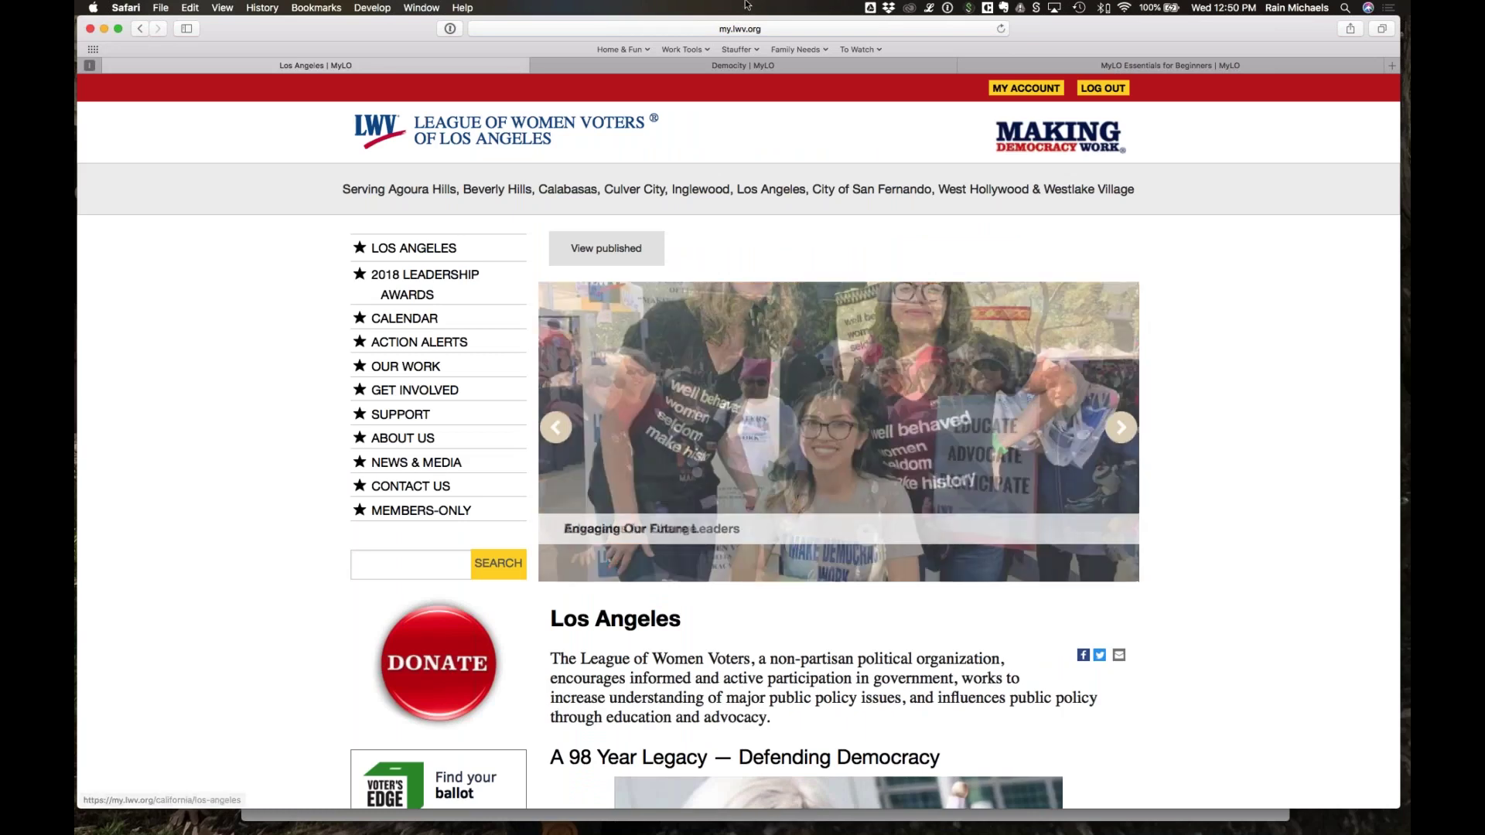
# Step: Remove the Los Angeles part from the web address and load my.lwv.org/california, the California league site
pyautogui.click(745, 31)
pyautogui.click(594, 29)
pyautogui.moveTo(595, 28); pyautogui.dragTo(674, 35)
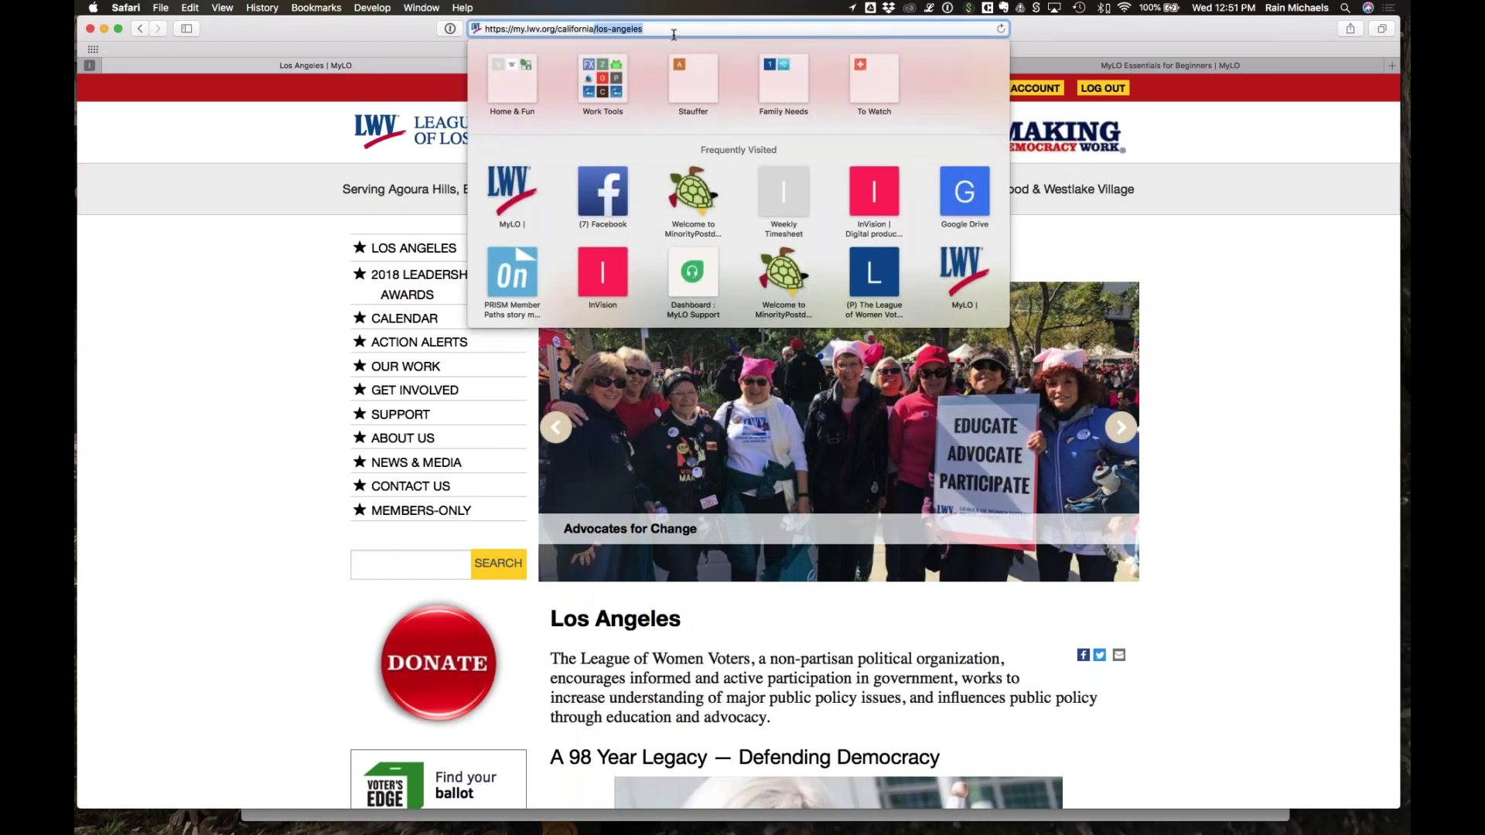
pyautogui.press('BackSpace')
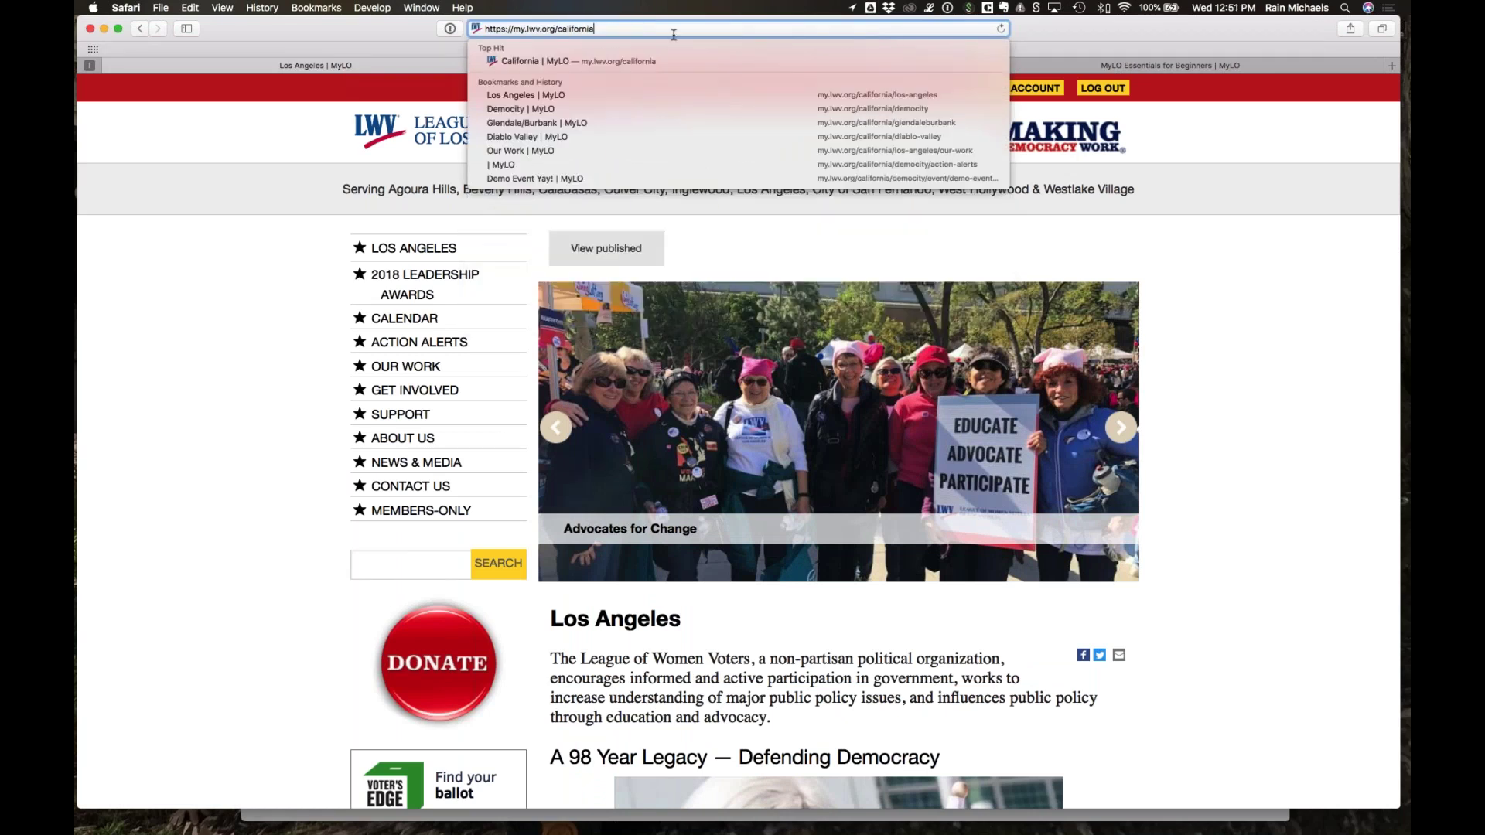
pyautogui.press('Return')
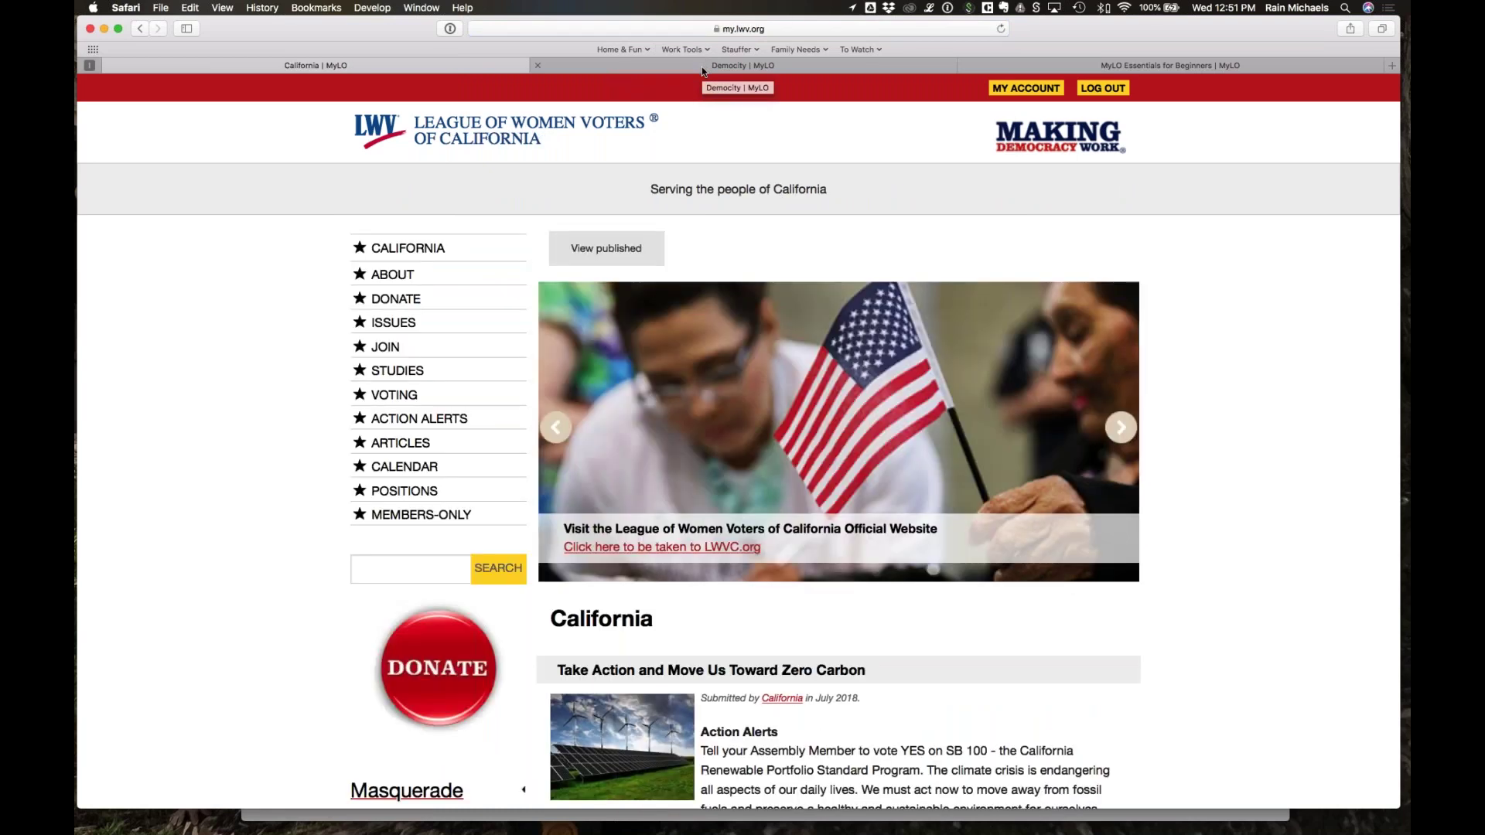
# Step: Return to the Democity site and go through the administration links for adding a page, article, event, action alert and position
pyautogui.click(702, 67)
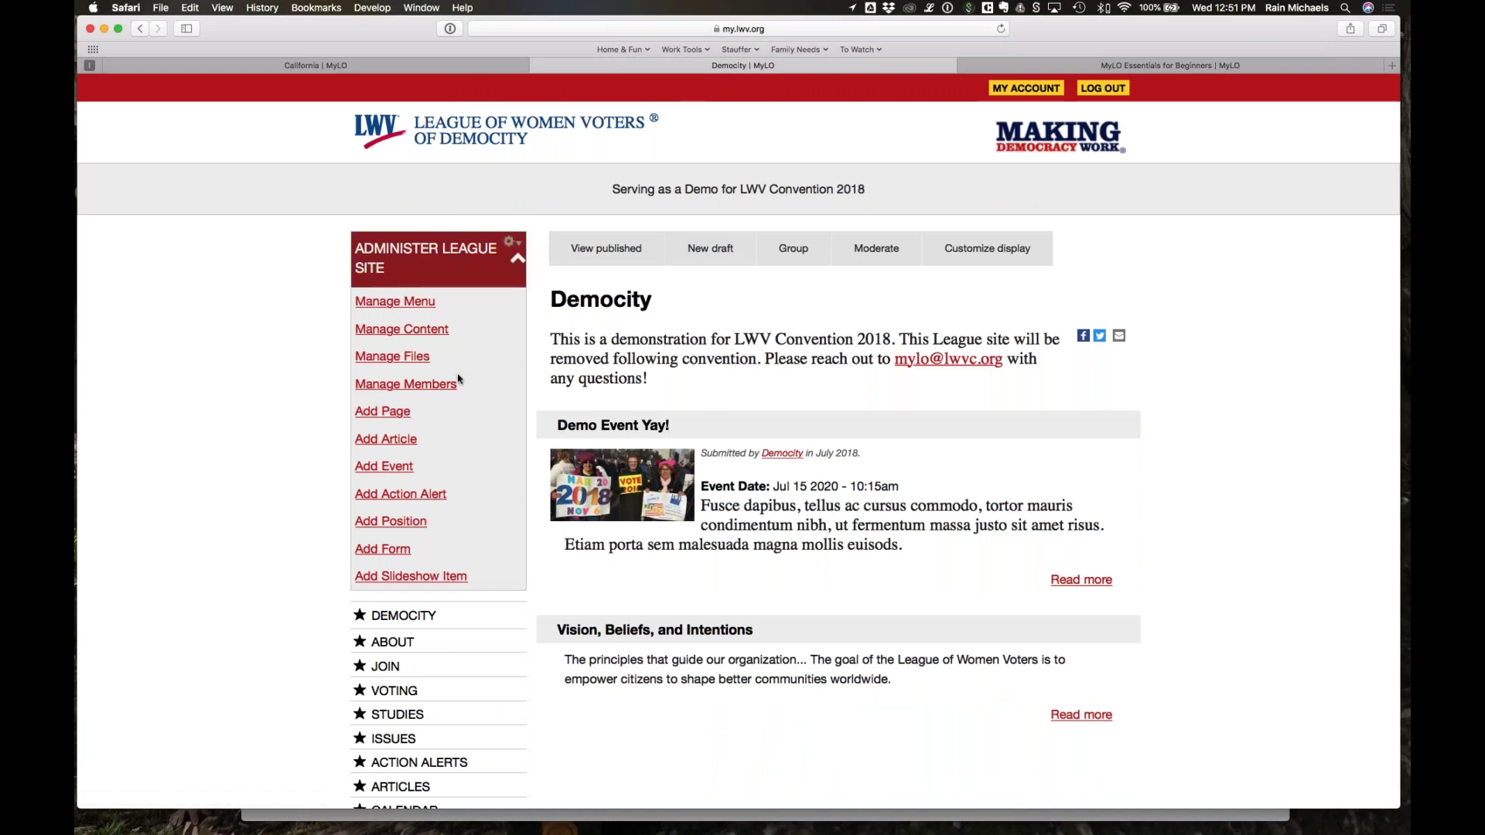
pyautogui.click(408, 261)
pyautogui.moveTo(430, 408); pyautogui.dragTo(353, 409)
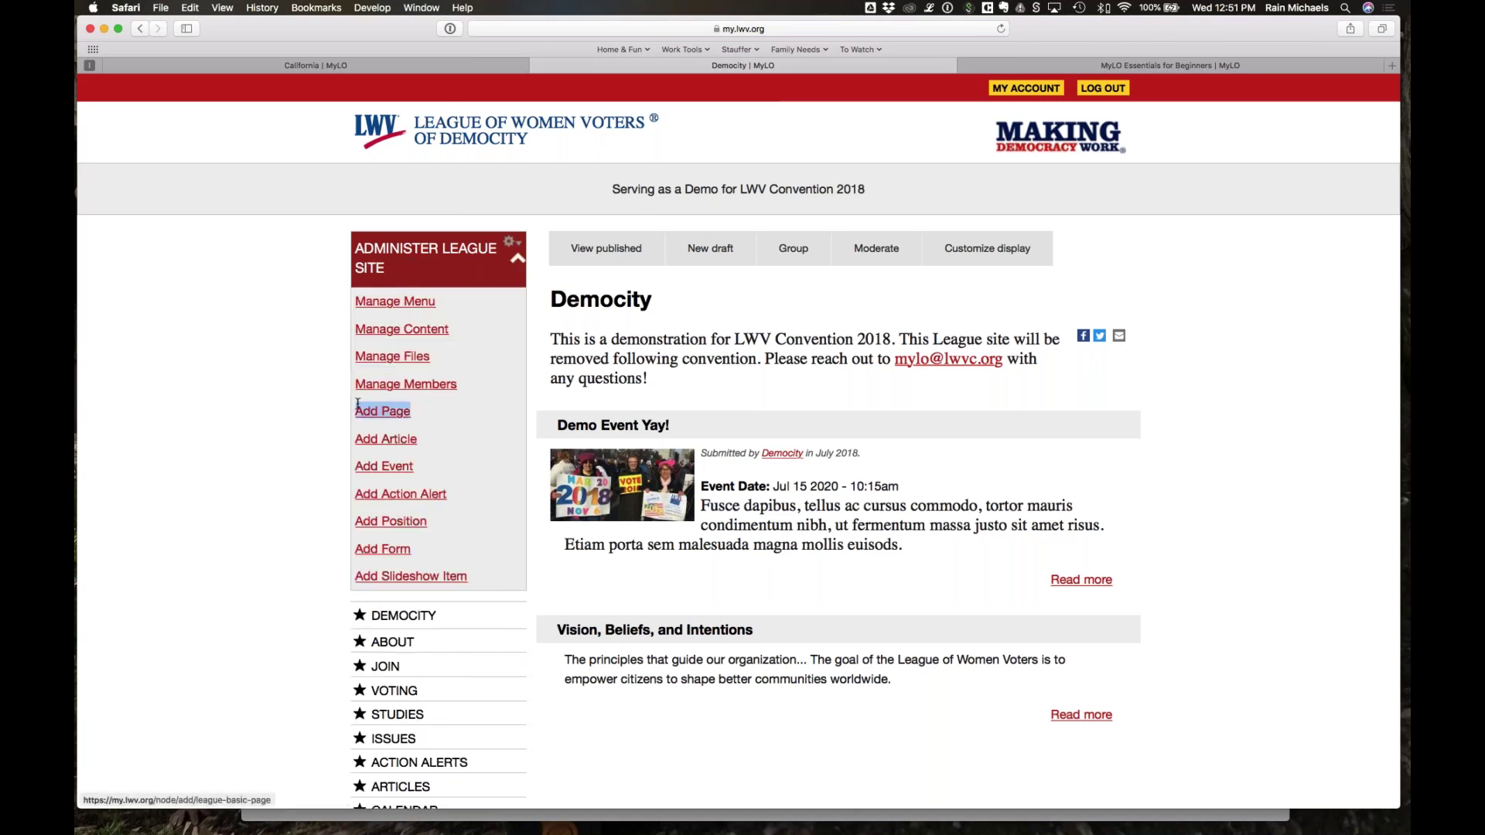
pyautogui.moveTo(448, 440); pyautogui.dragTo(344, 433)
pyautogui.moveTo(454, 474); pyautogui.dragTo(352, 464)
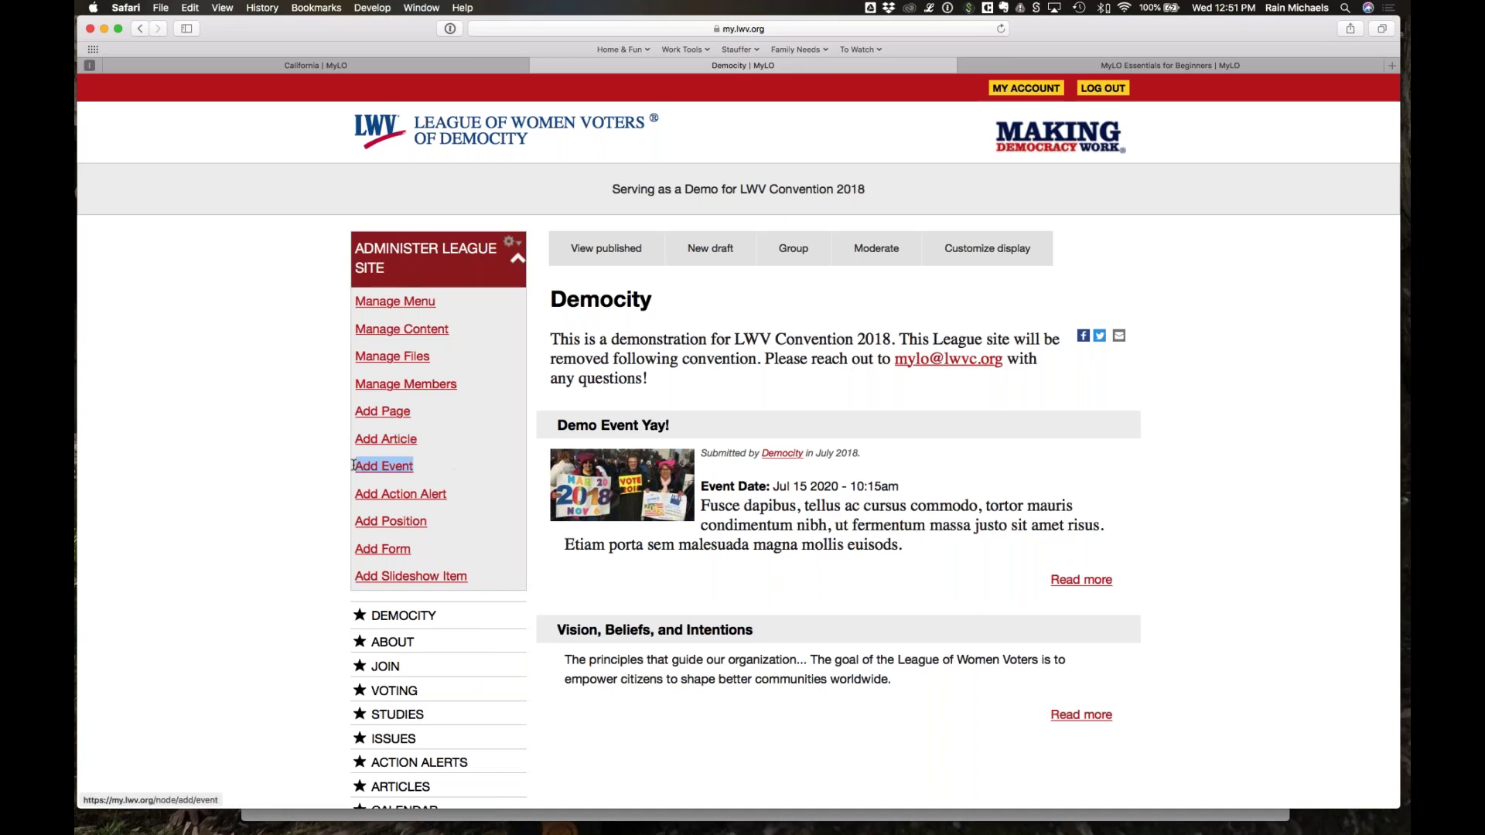
pyautogui.moveTo(492, 503); pyautogui.dragTo(354, 494)
pyautogui.click(464, 536)
pyautogui.moveTo(464, 536); pyautogui.dragTo(315, 534)
pyautogui.click(322, 534)
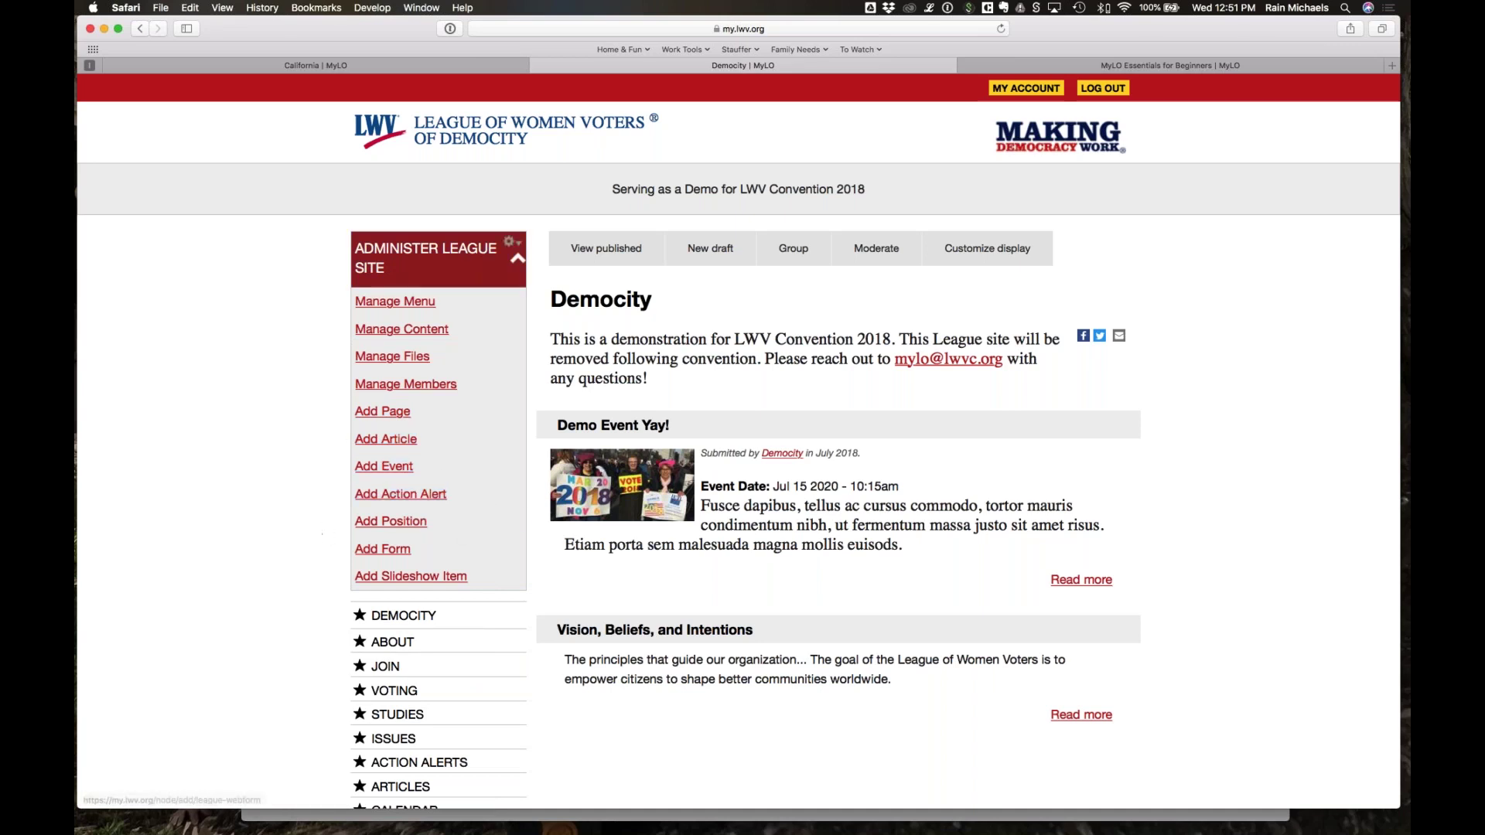
# Step: Start a new Democity slideshow item and title it "Donec sed odio dui"
pyautogui.click(366, 582)
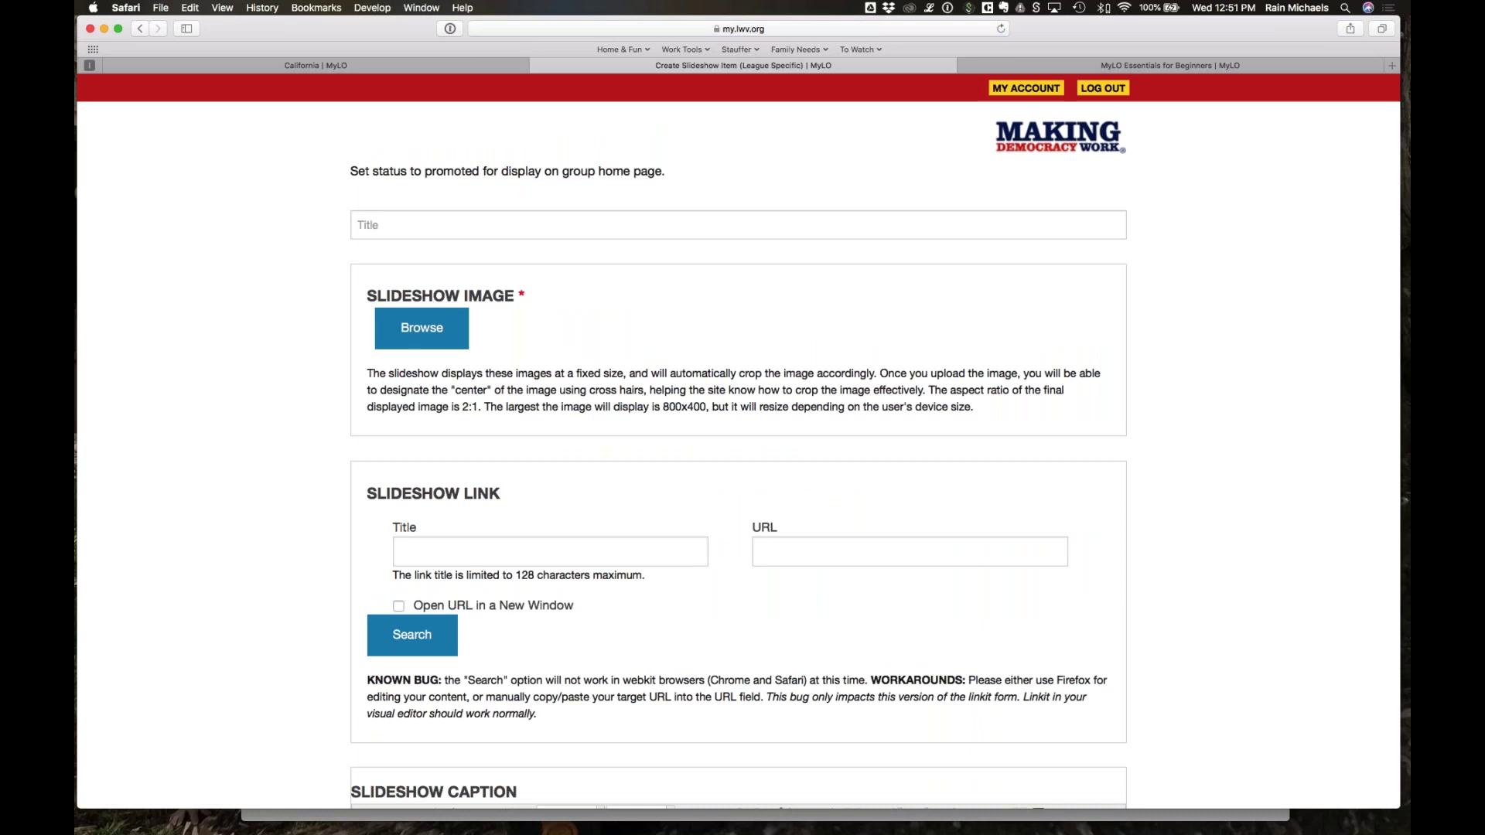
pyautogui.click(371, 225)
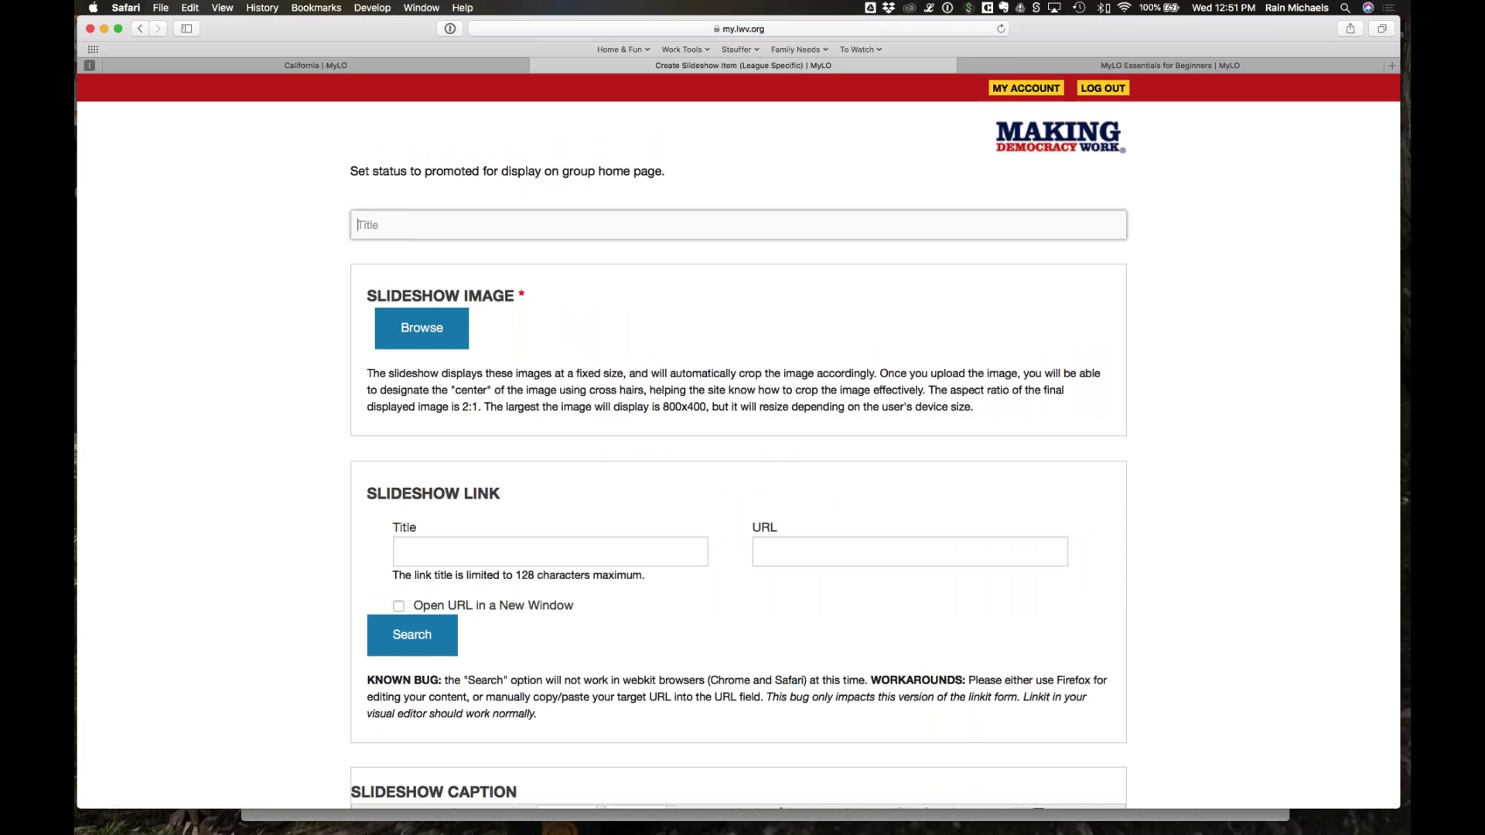
pyautogui.click(928, 7)
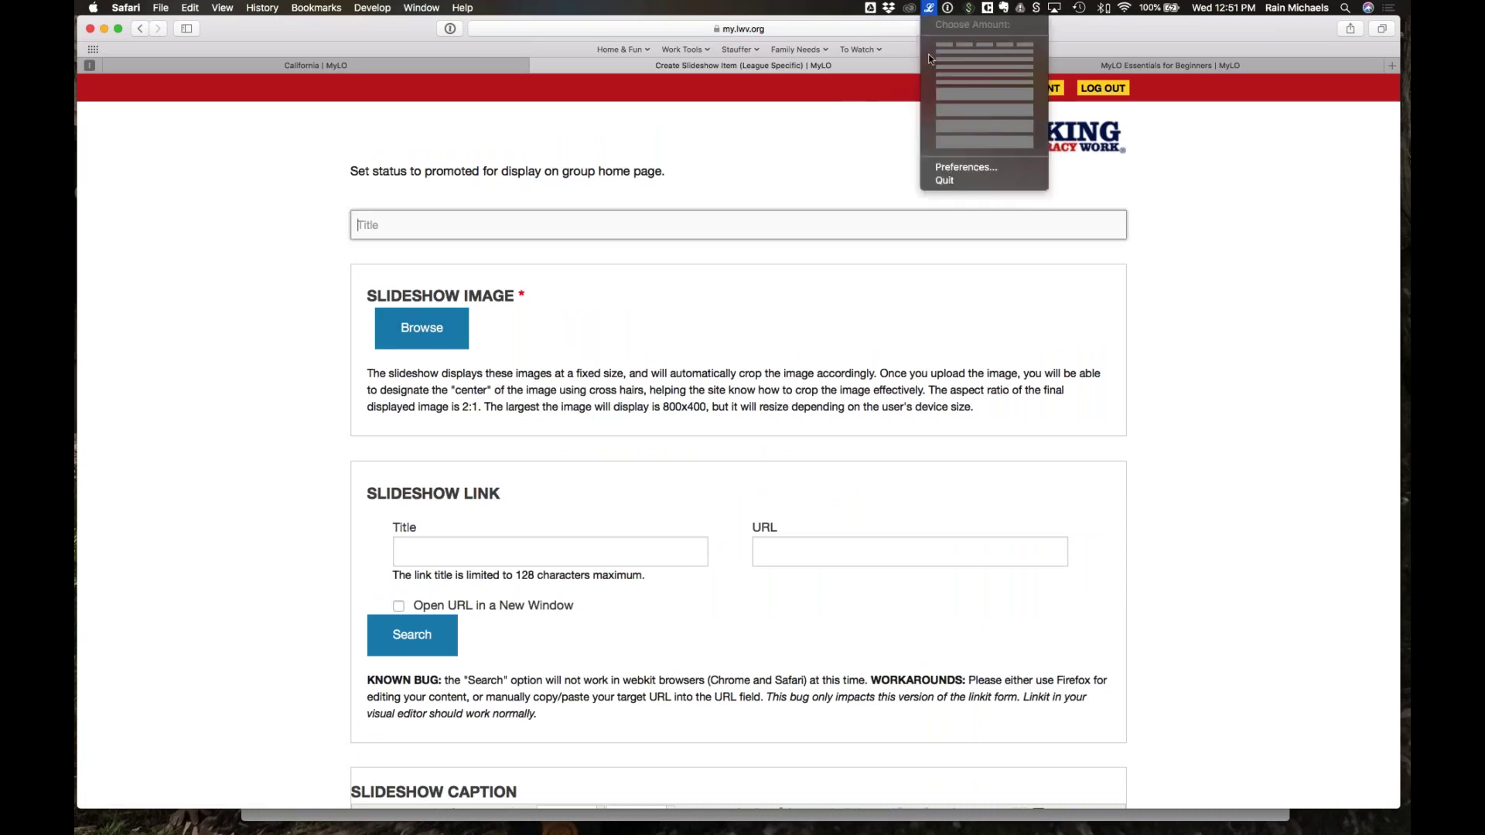
pyautogui.click(487, 226)
pyautogui.write('Donec sed odio dui.')
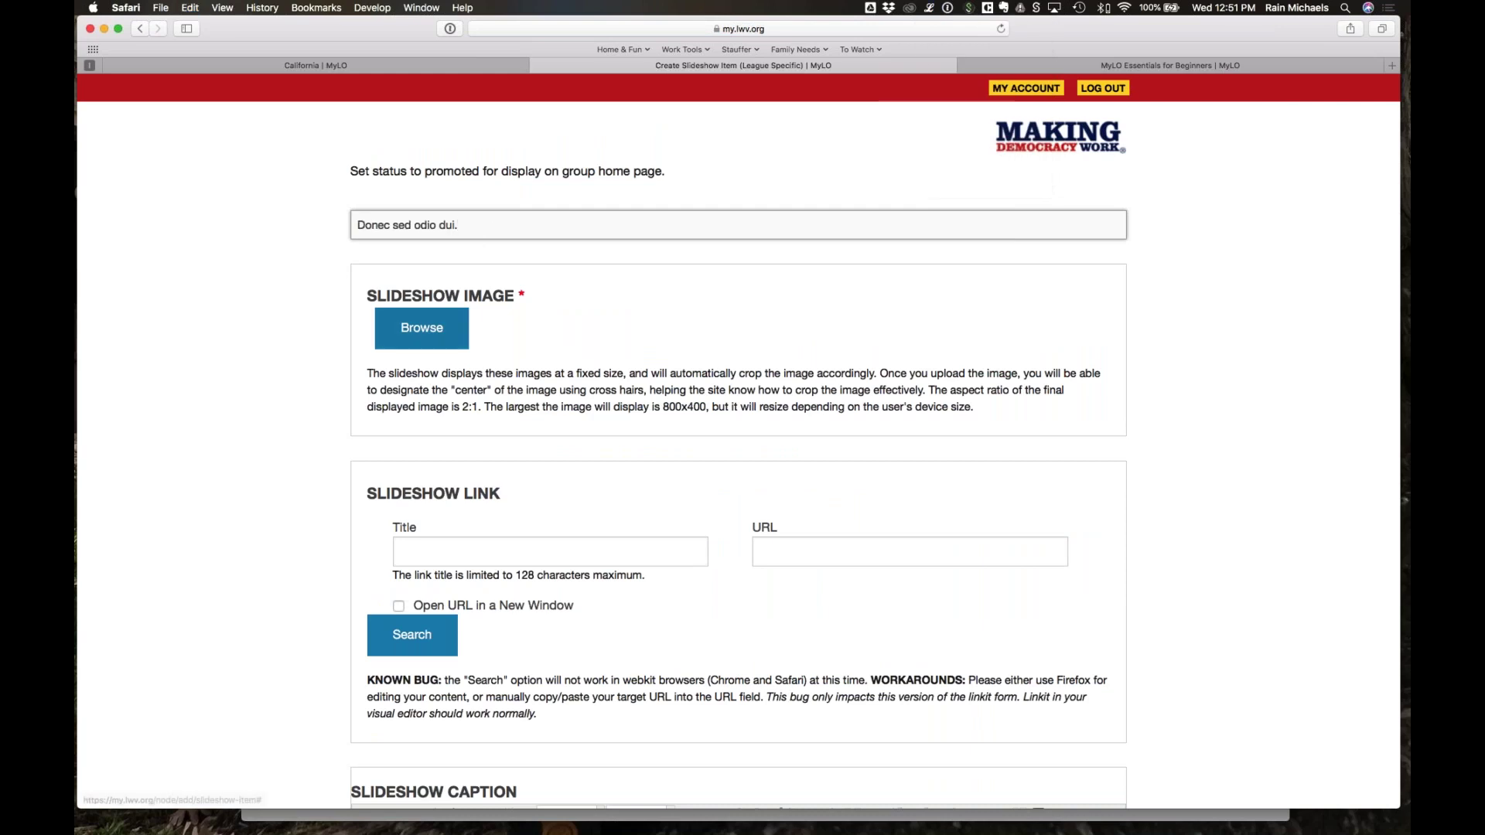
pyautogui.press('BackSpace')
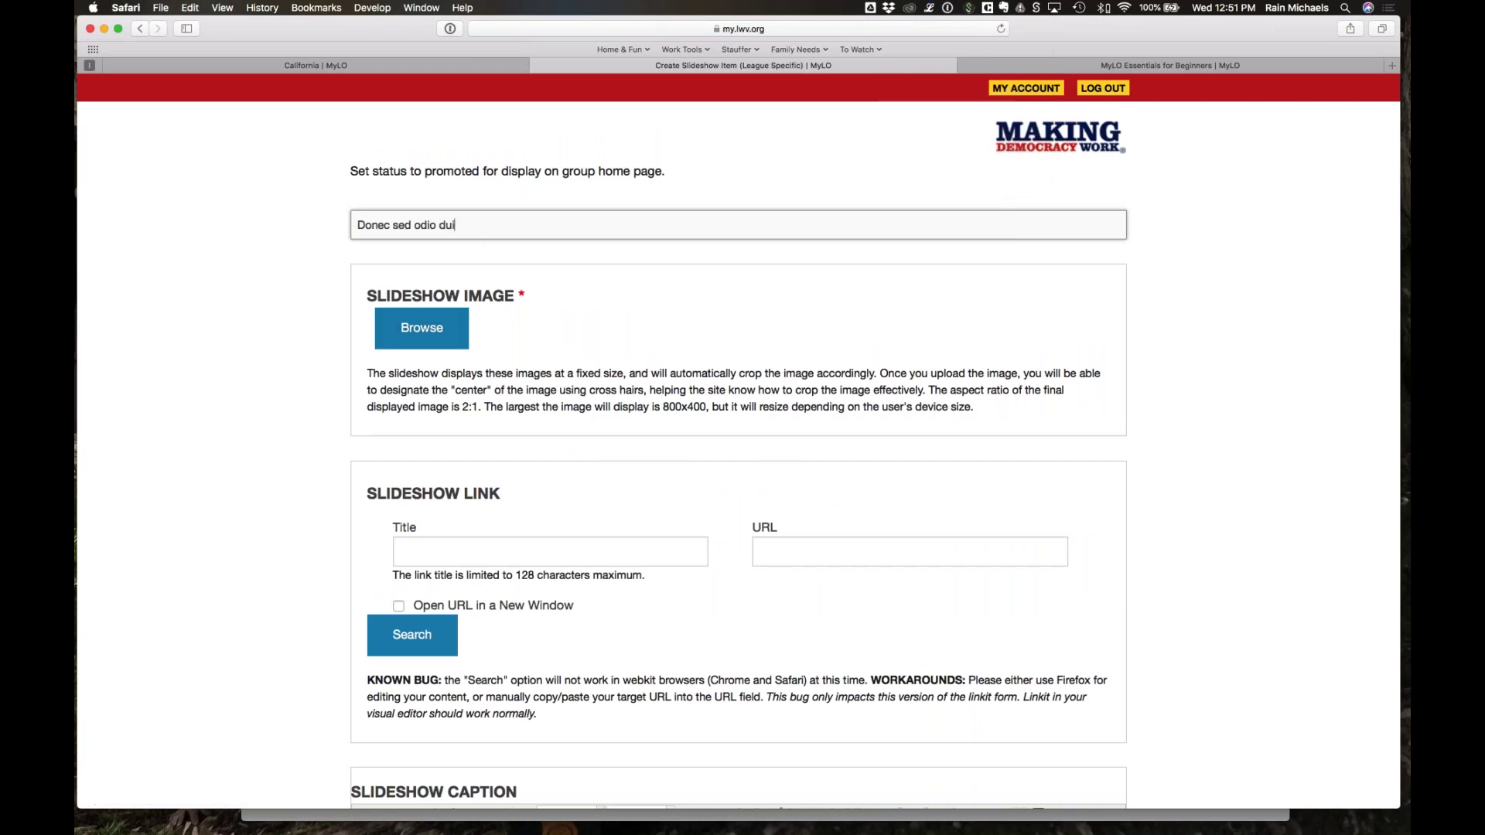
pyautogui.scroll(-5, 541, 480)
pyautogui.click(541, 373)
pyautogui.write('LWV US')
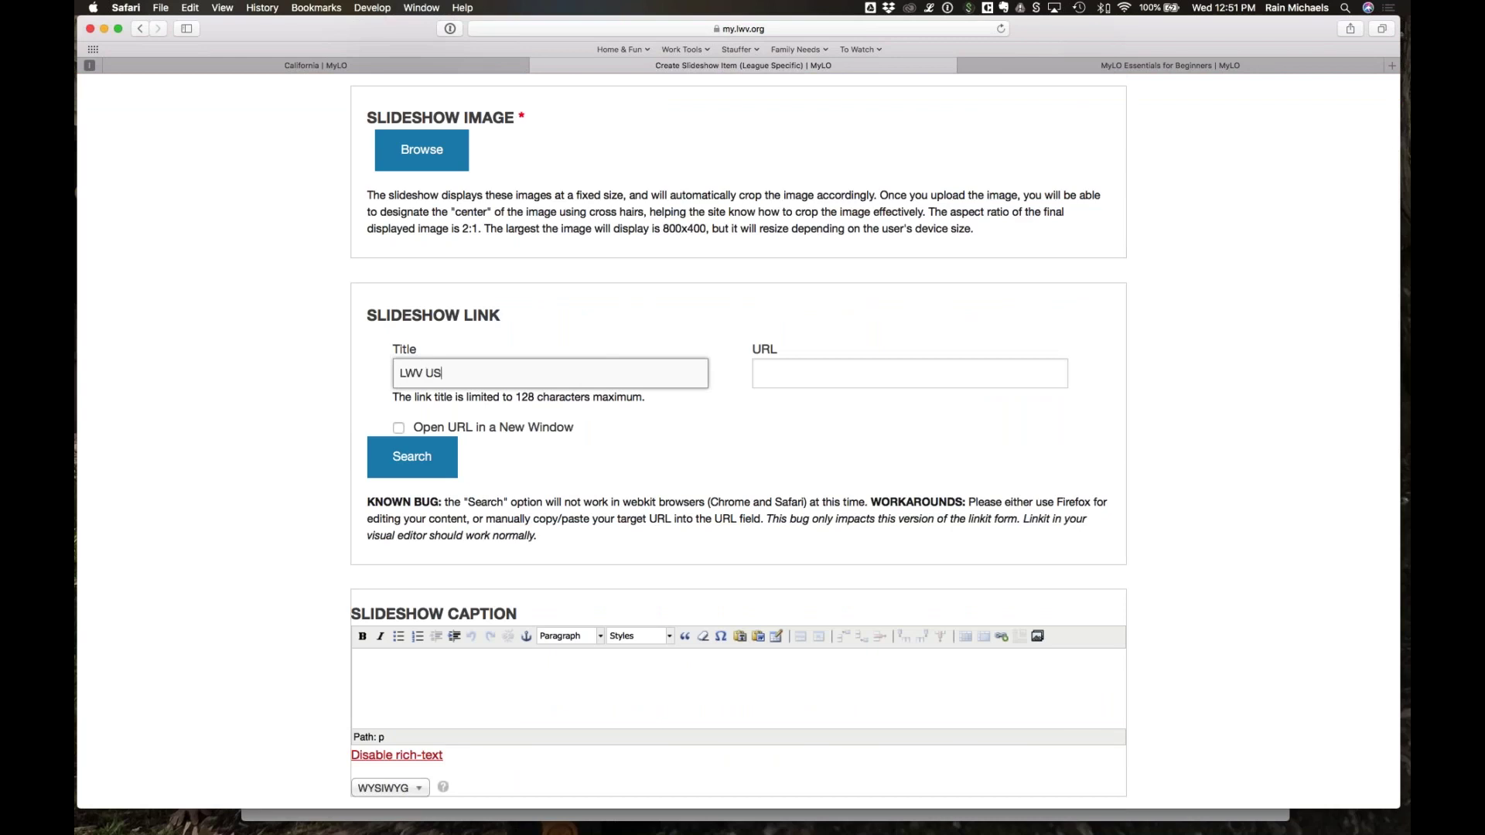
pyautogui.write('wesome!')
pyautogui.press('Tab')
pyautogui.write('ht')
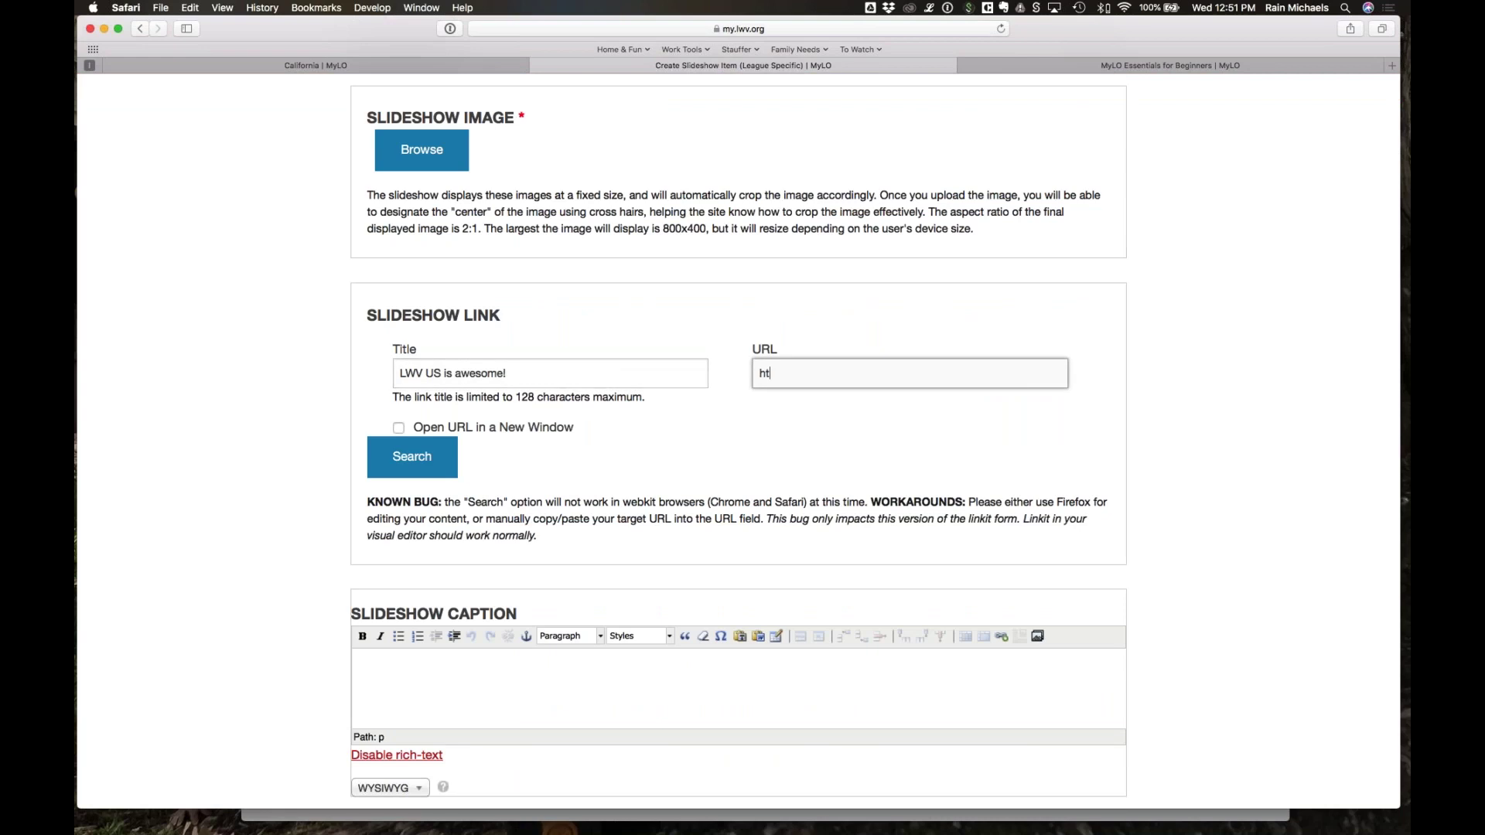
pyautogui.write('tp://lwv.org')
pyautogui.click(468, 427)
# Step: Fill the slideshow caption with "Aenean eu leo quam. Pellentesque ornare sem lacinia quam venenatis vestibulum."
pyautogui.scroll(-1, 590, 471)
pyautogui.scroll(-5, 591, 471)
pyautogui.click(590, 471)
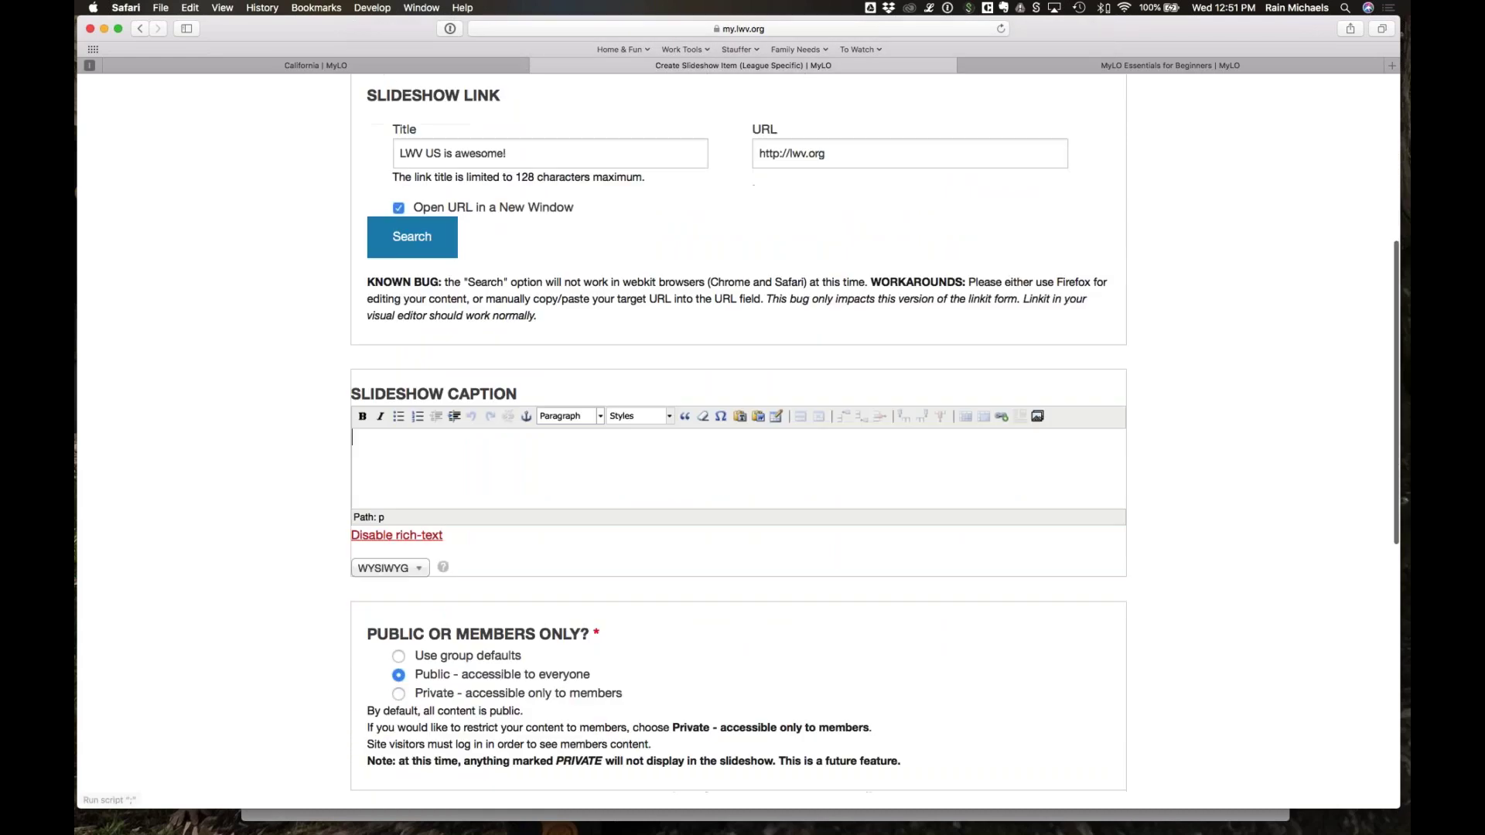
pyautogui.click(927, 5)
pyautogui.click(949, 99)
pyautogui.write('Aenean eu leo quam. Pellentesque ornare sem lacinia quam venenatis vestibulum. Praesent commodo cursus magna, vel scelerisque nisl consectetur et. Vestibulum id ligula porta felis euismod semper. Nullam quis risus eget urna mollis ornare vel eu leo.')
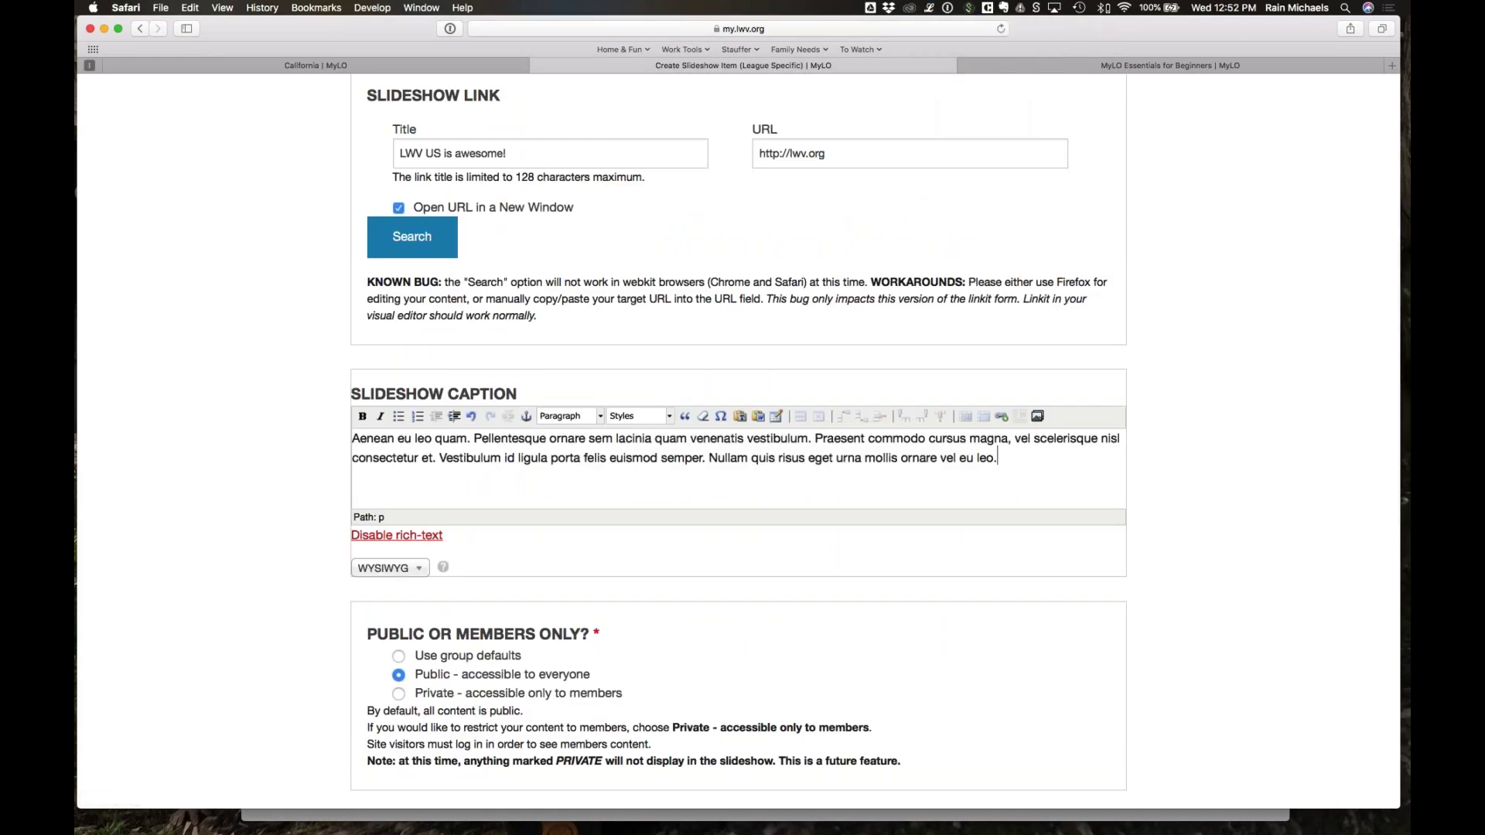
pyautogui.keyDown('shift'); pyautogui.click(814, 439); pyautogui.keyUp('shift')
pyautogui.press('BackSpace')
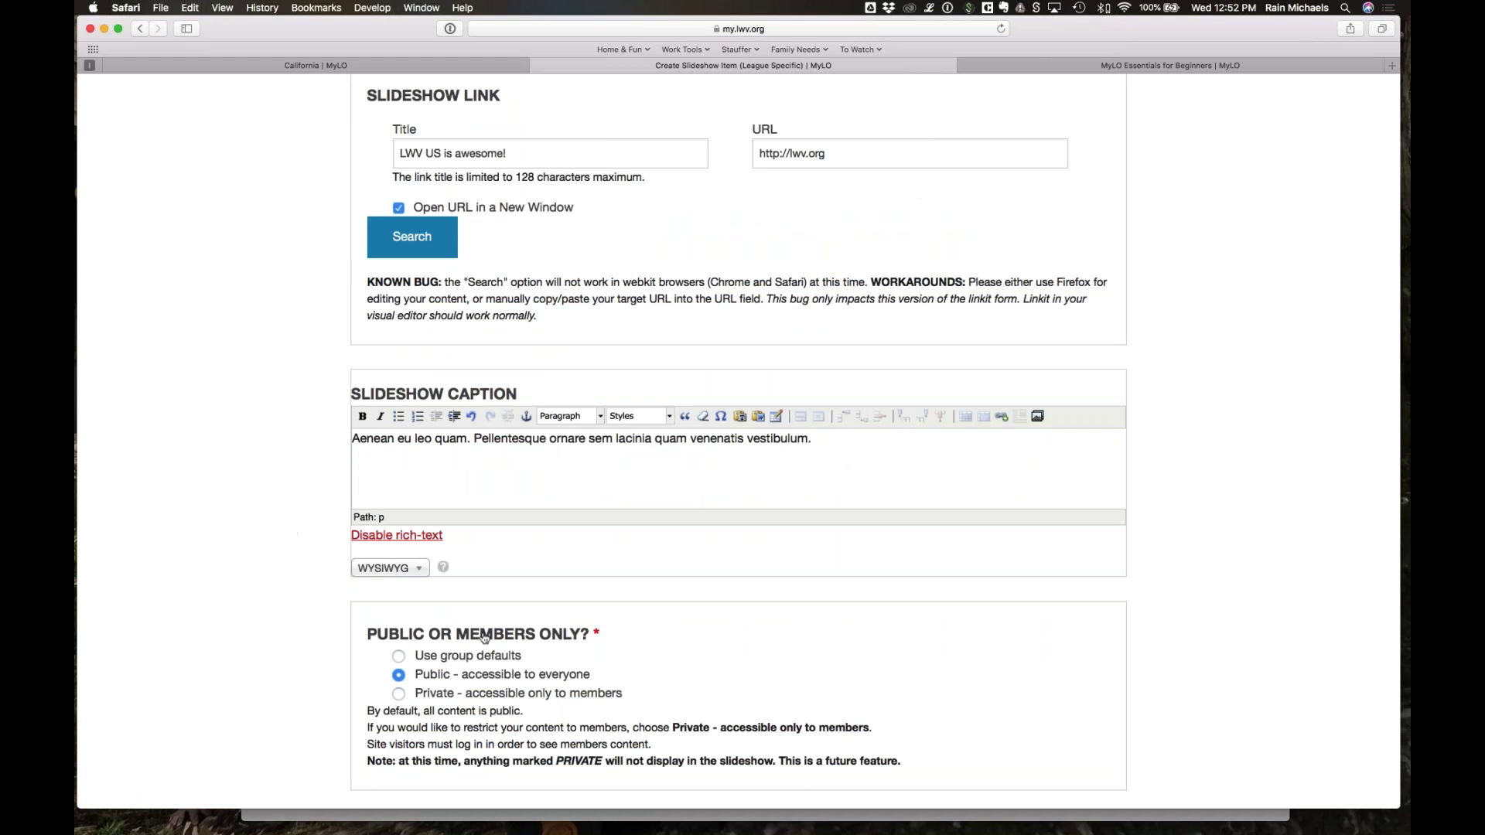
# Step: Set the slideshow item's moderation state to Published, check its authoring information and return to the publishing options
pyautogui.scroll(-5, 485, 637)
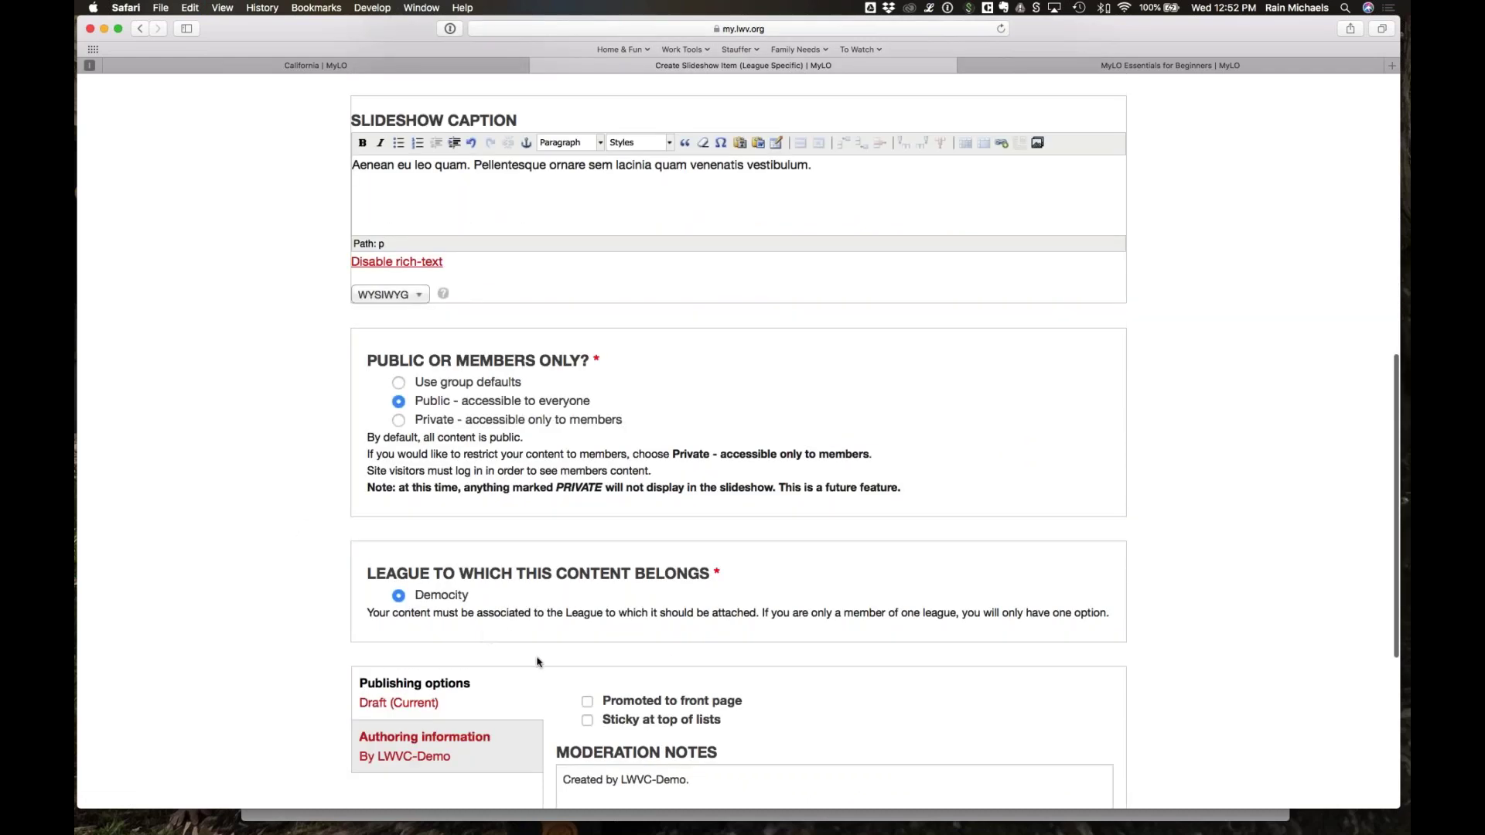
pyautogui.scroll(-5, 572, 666)
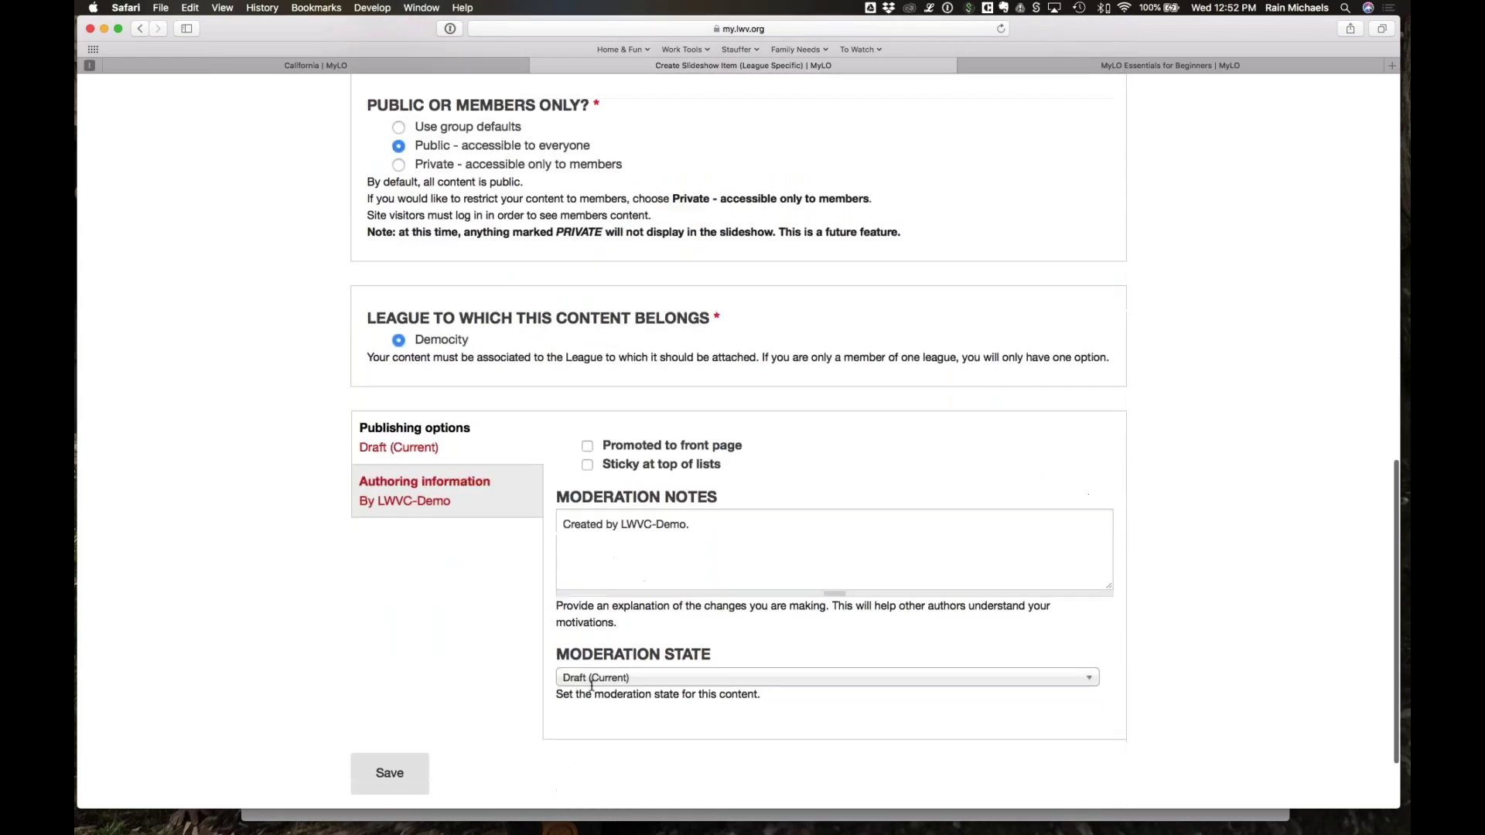
pyautogui.click(595, 676)
pyautogui.click(573, 709)
pyautogui.click(417, 485)
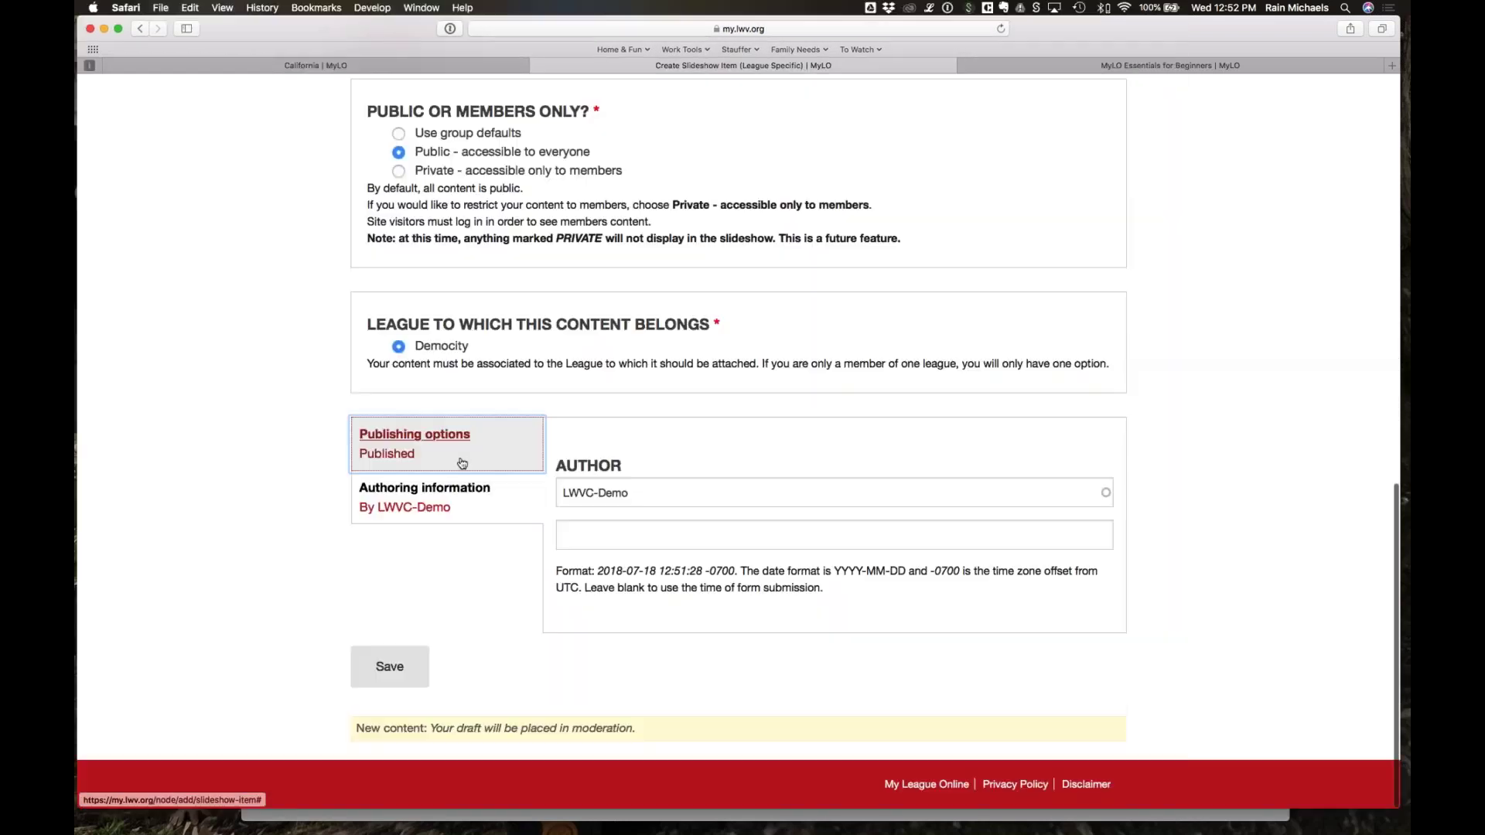
pyautogui.click(415, 440)
# Step: Go back to the required slideshow image field and open the media browser for it
pyautogui.scroll(7, 425, 546)
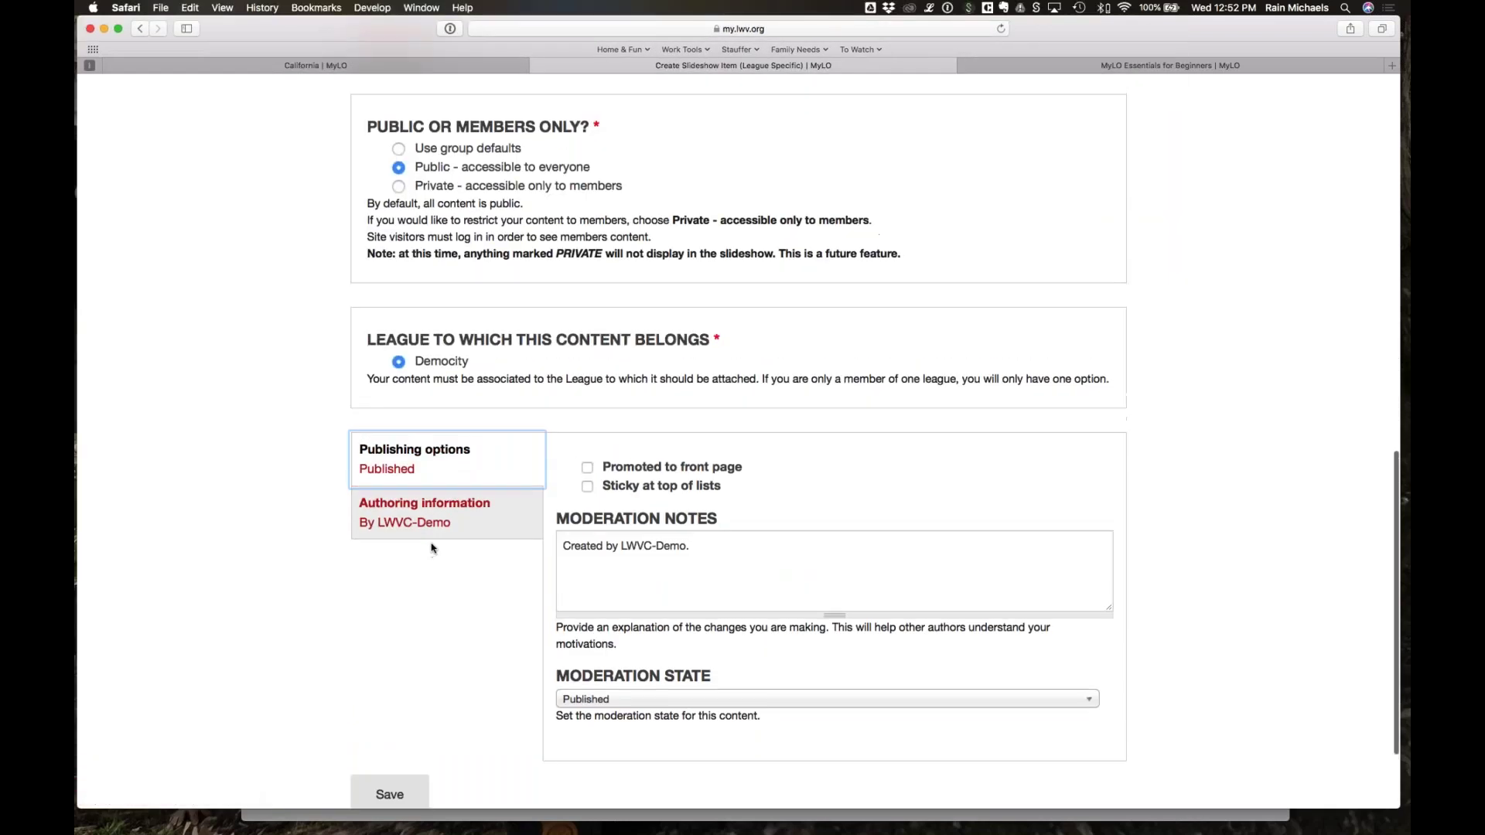
pyautogui.scroll(11, 739, 437)
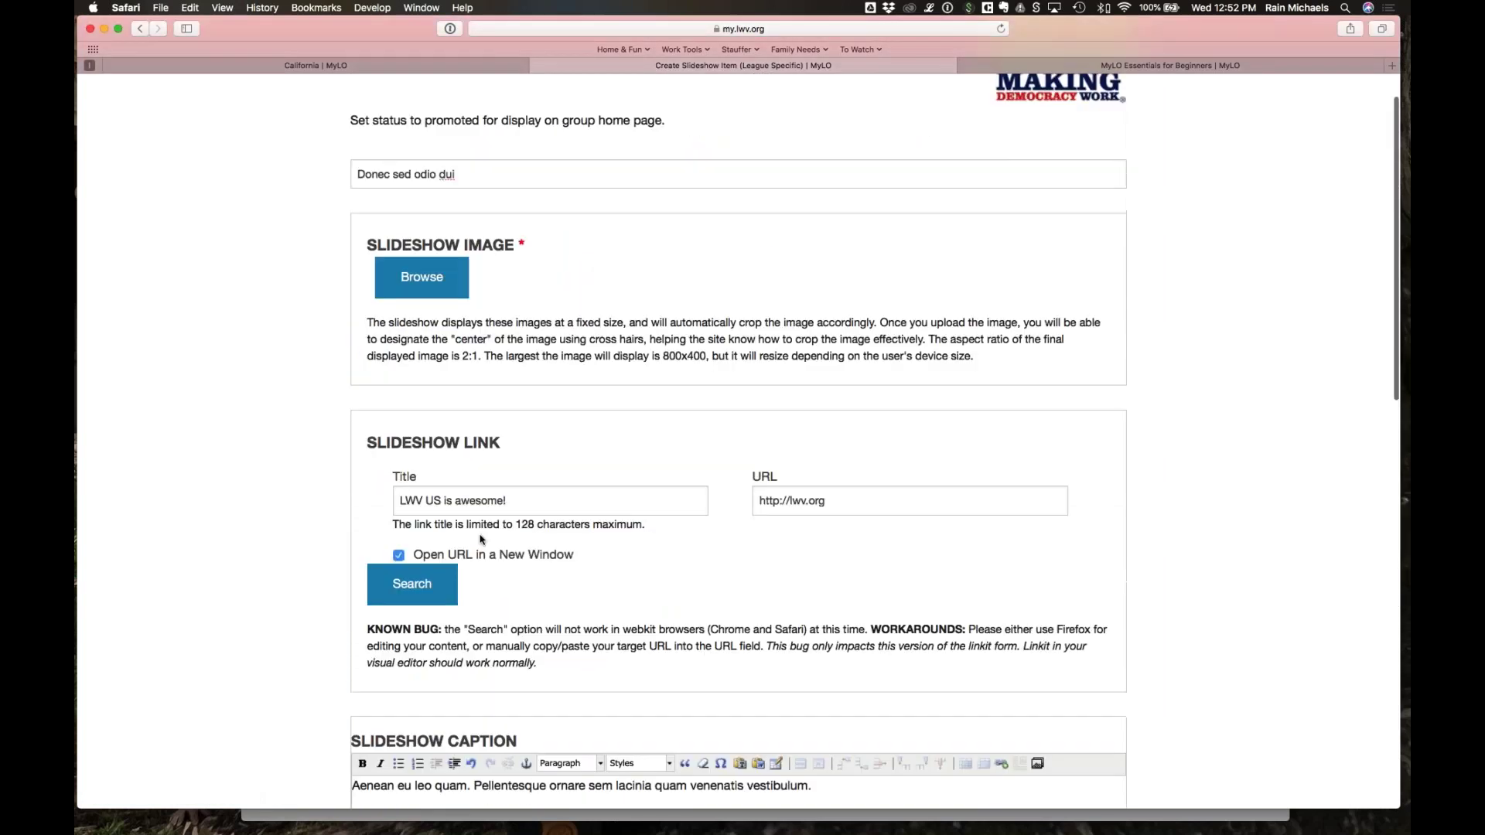
pyautogui.moveTo(529, 295); pyautogui.dragTo(334, 293)
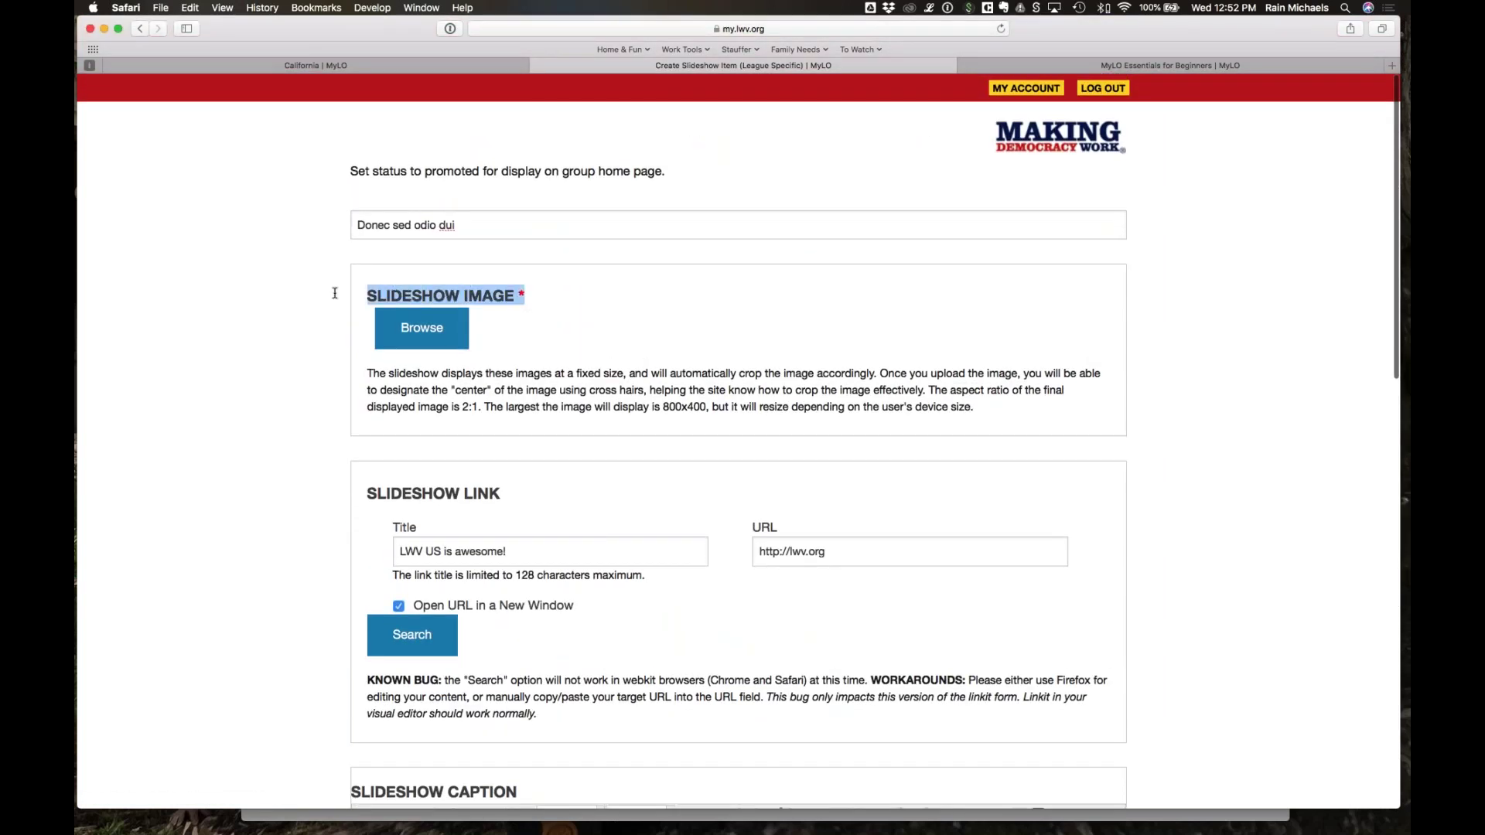
pyautogui.click(336, 370)
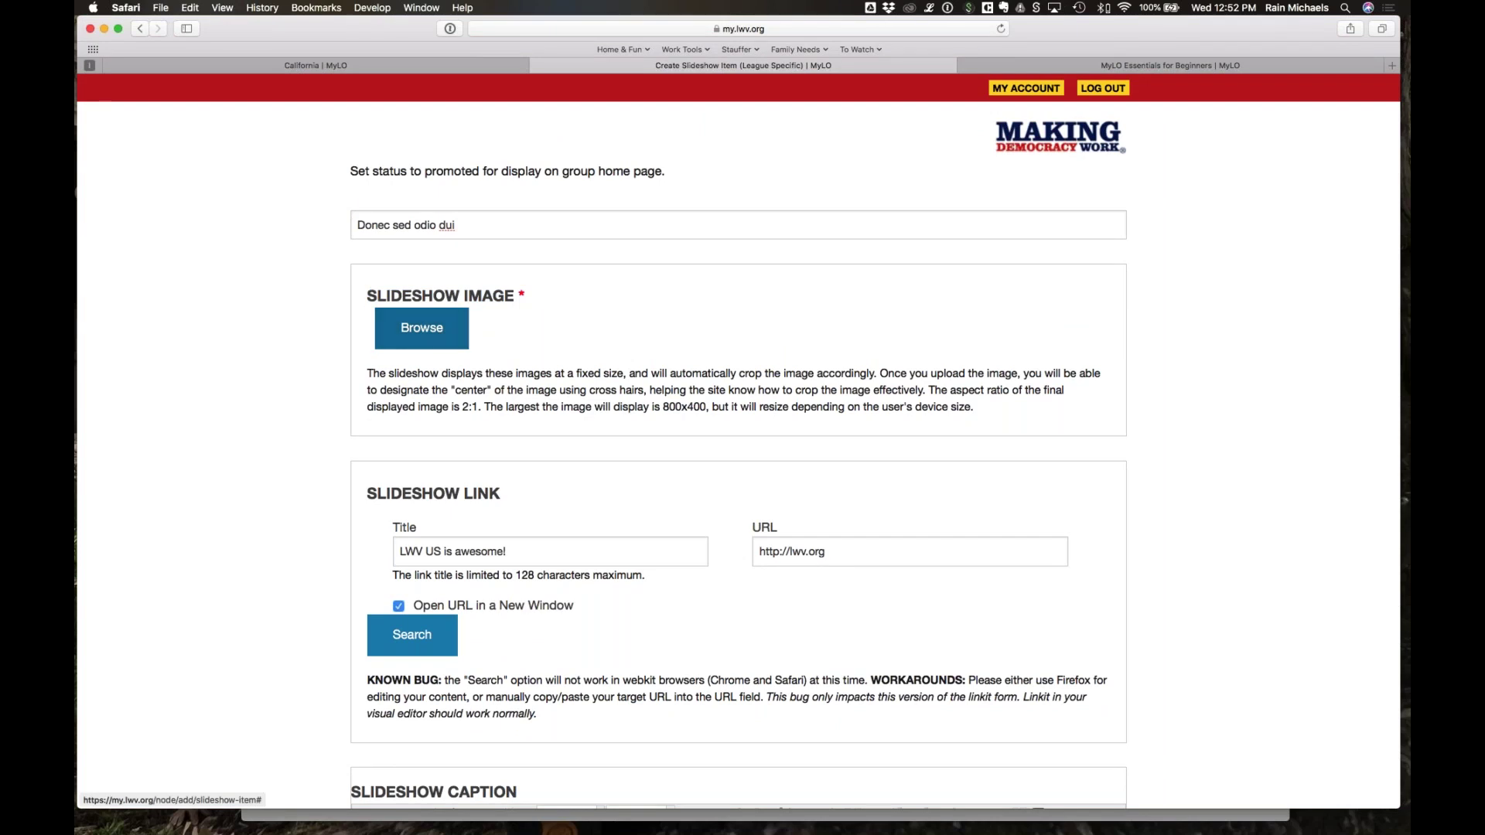
pyautogui.click(442, 338)
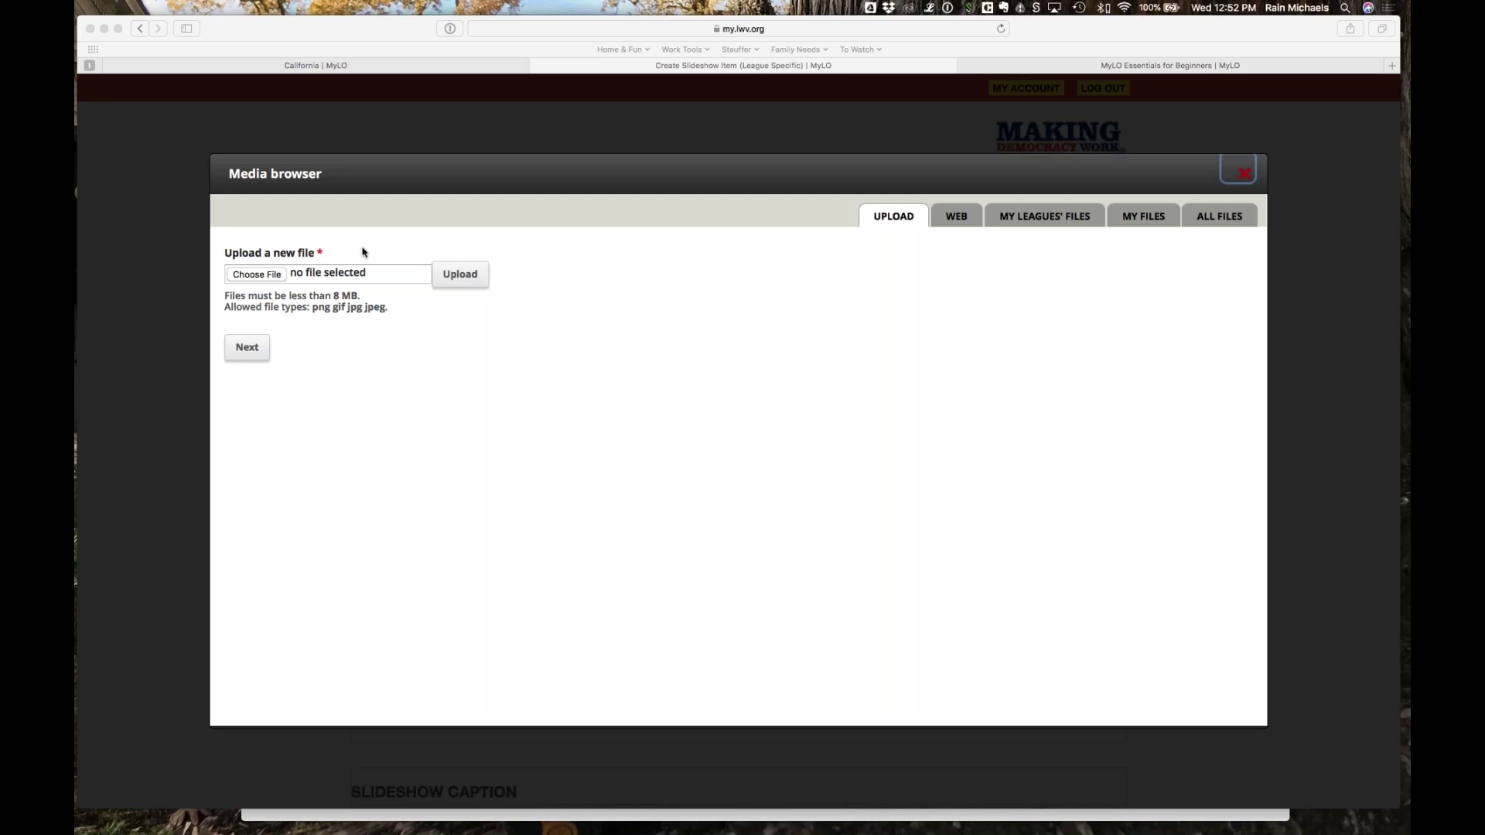
# Step: Open the file chooser for uploading a new image and close it without choosing a file
pyautogui.click(897, 226)
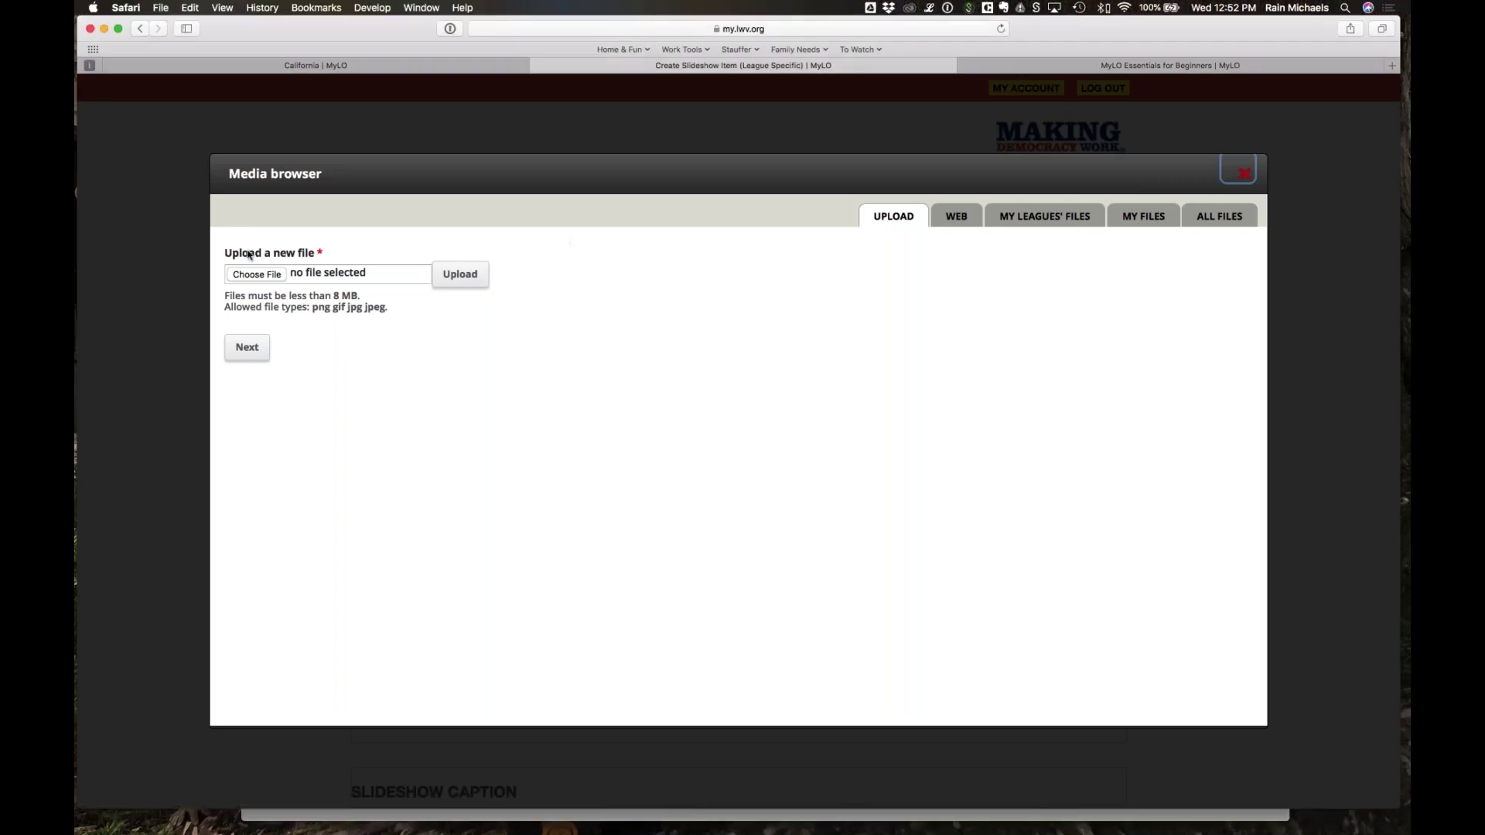
pyautogui.moveTo(226, 252); pyautogui.dragTo(338, 248)
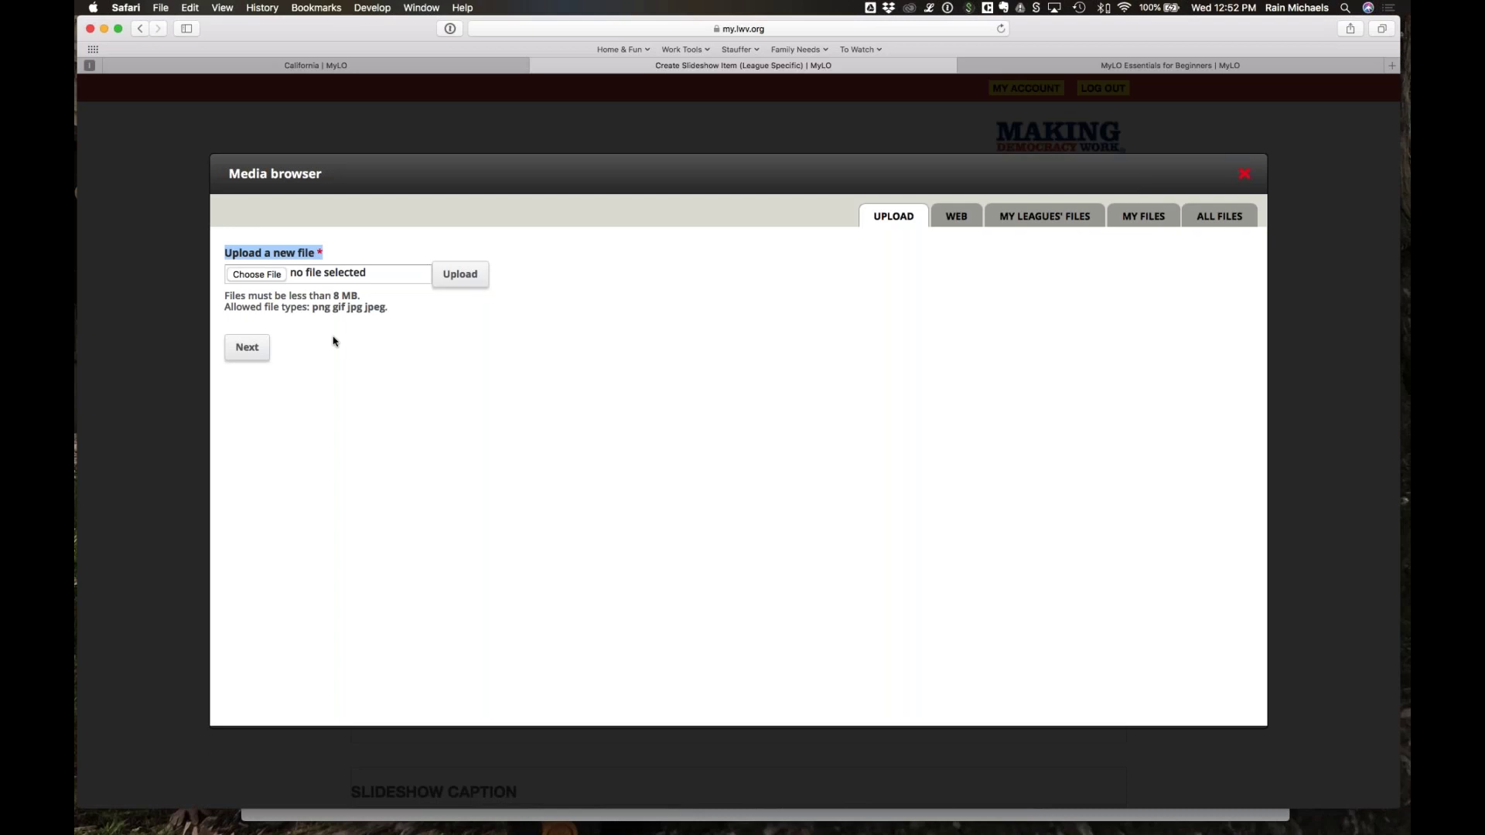
pyautogui.click(270, 280)
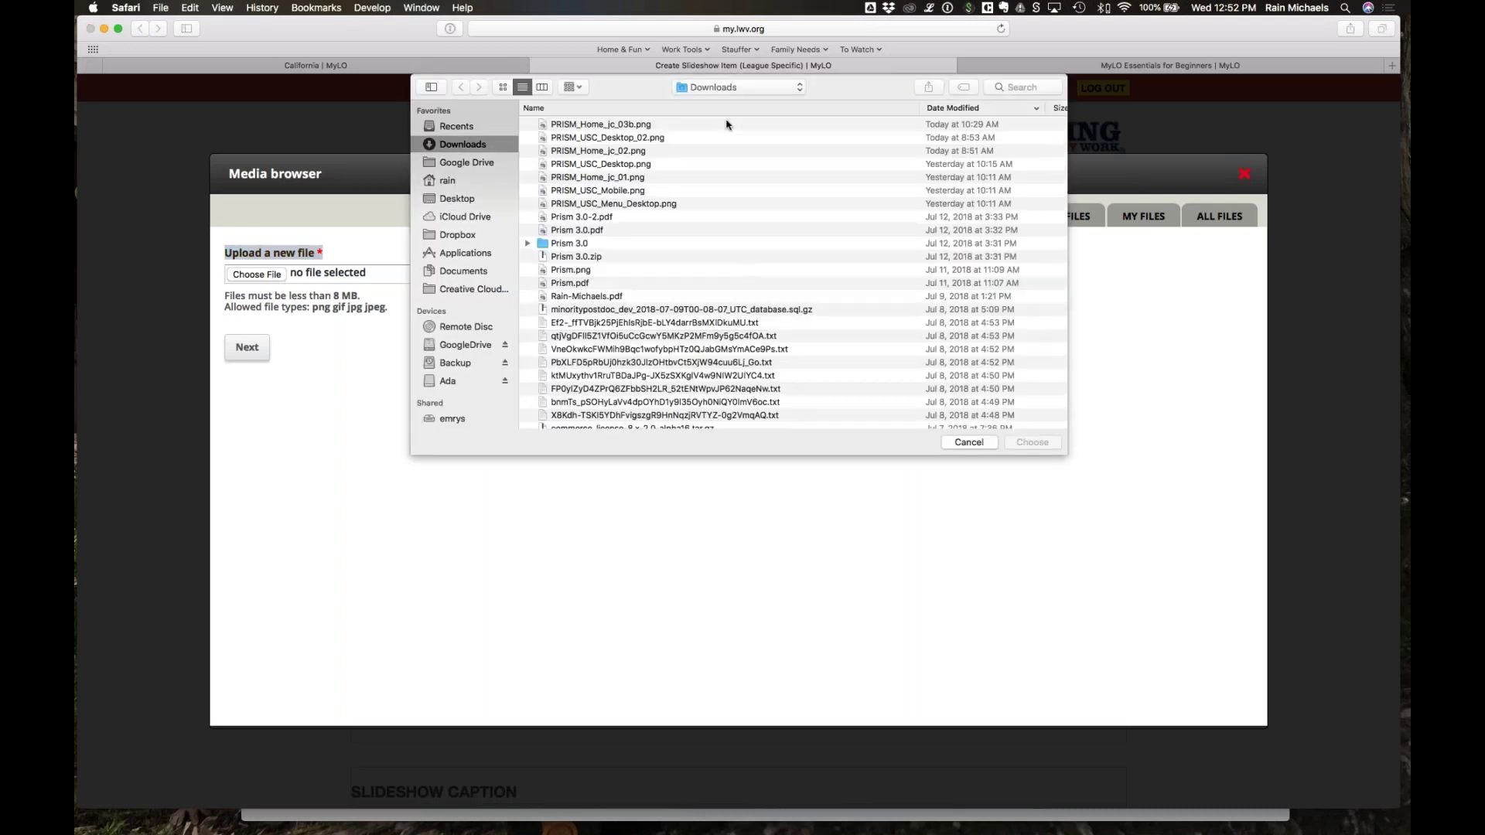
pyautogui.click(968, 442)
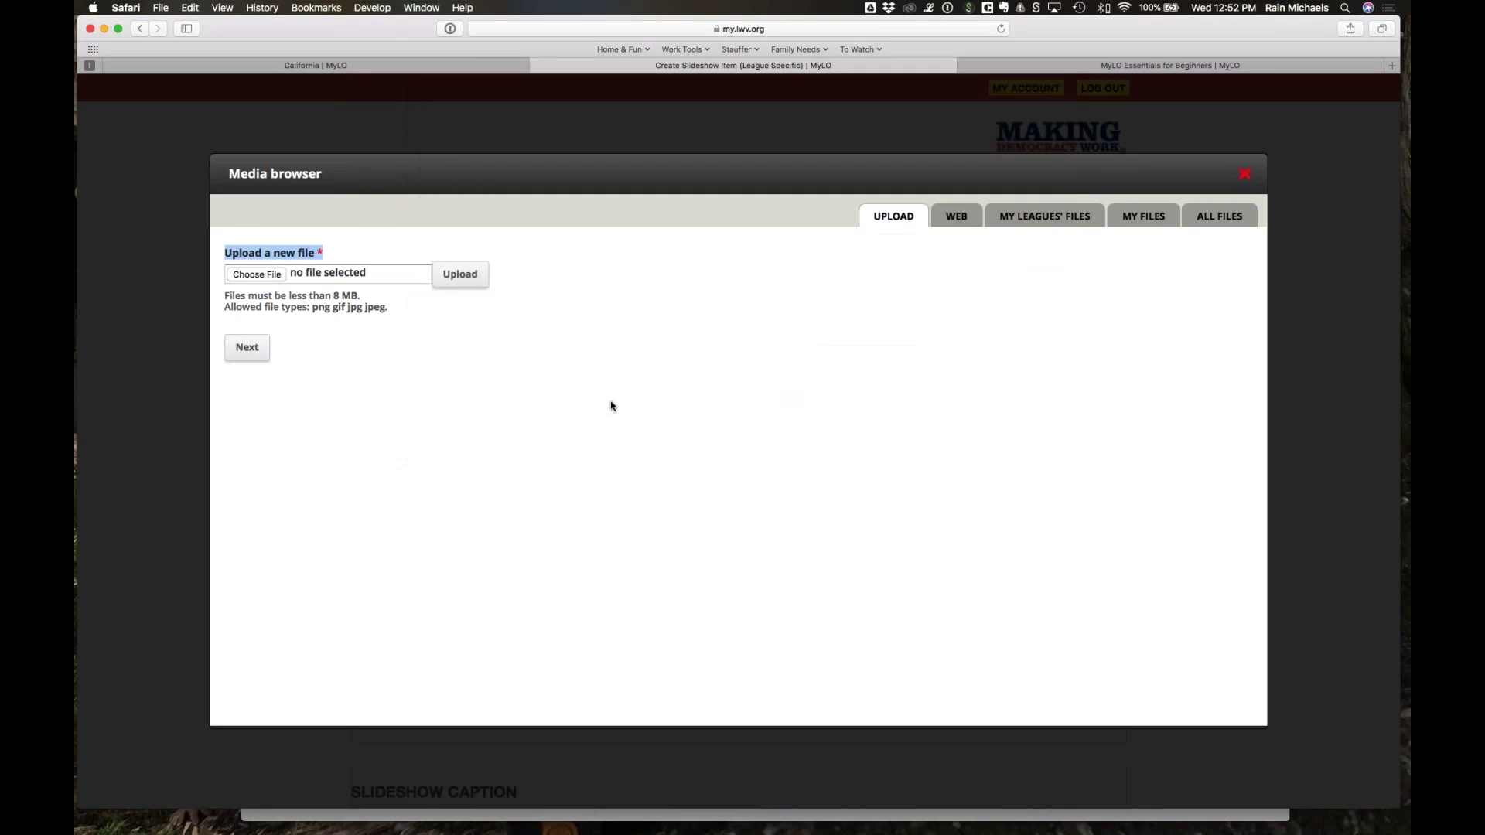
# Step: Look through the media browser's image sources: web address, My Leagues' Files, My Files and All Files
pyautogui.click(958, 221)
pyautogui.click(465, 270)
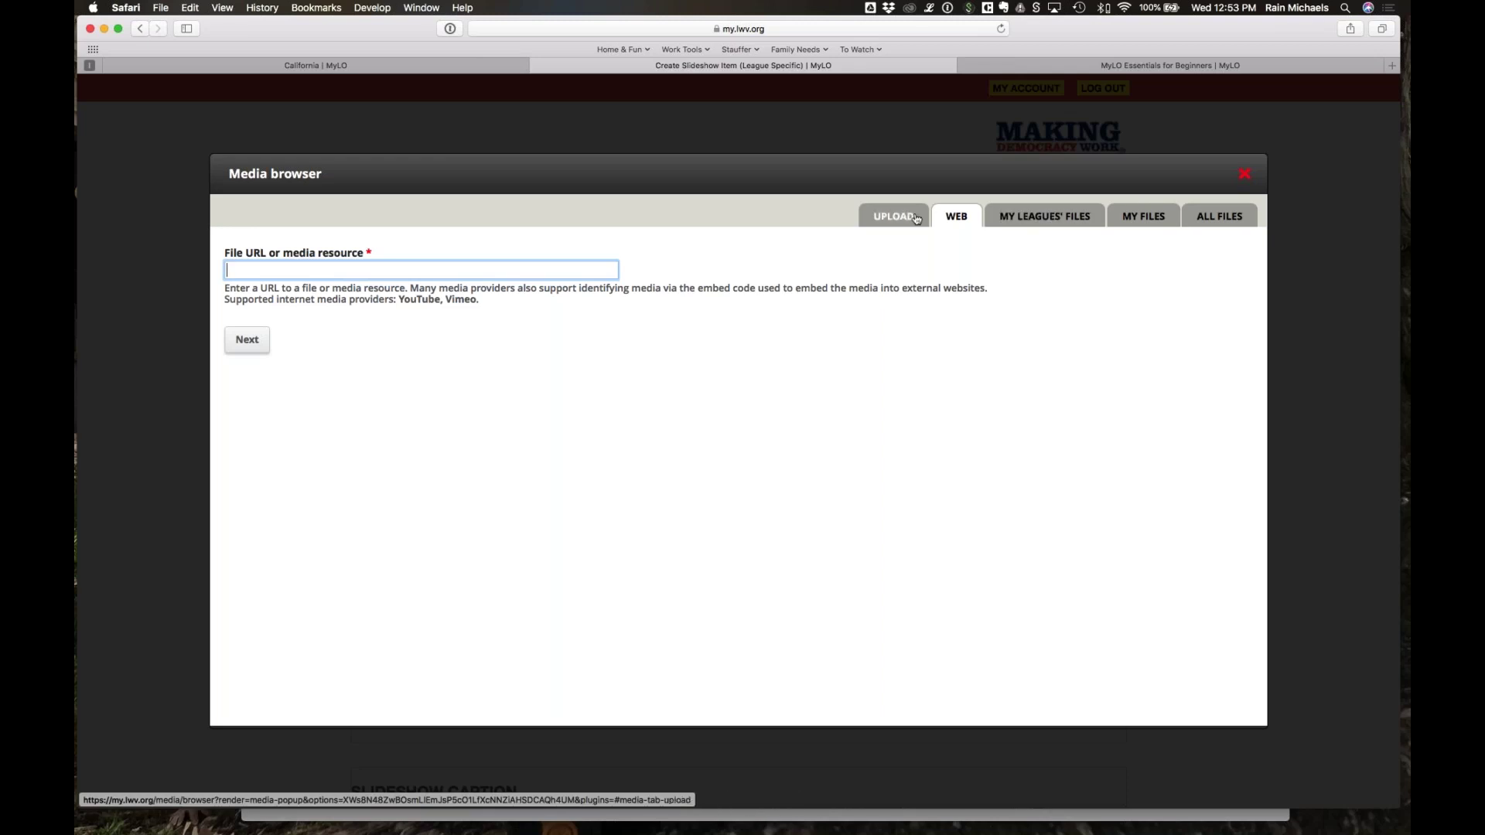
pyautogui.click(1044, 216)
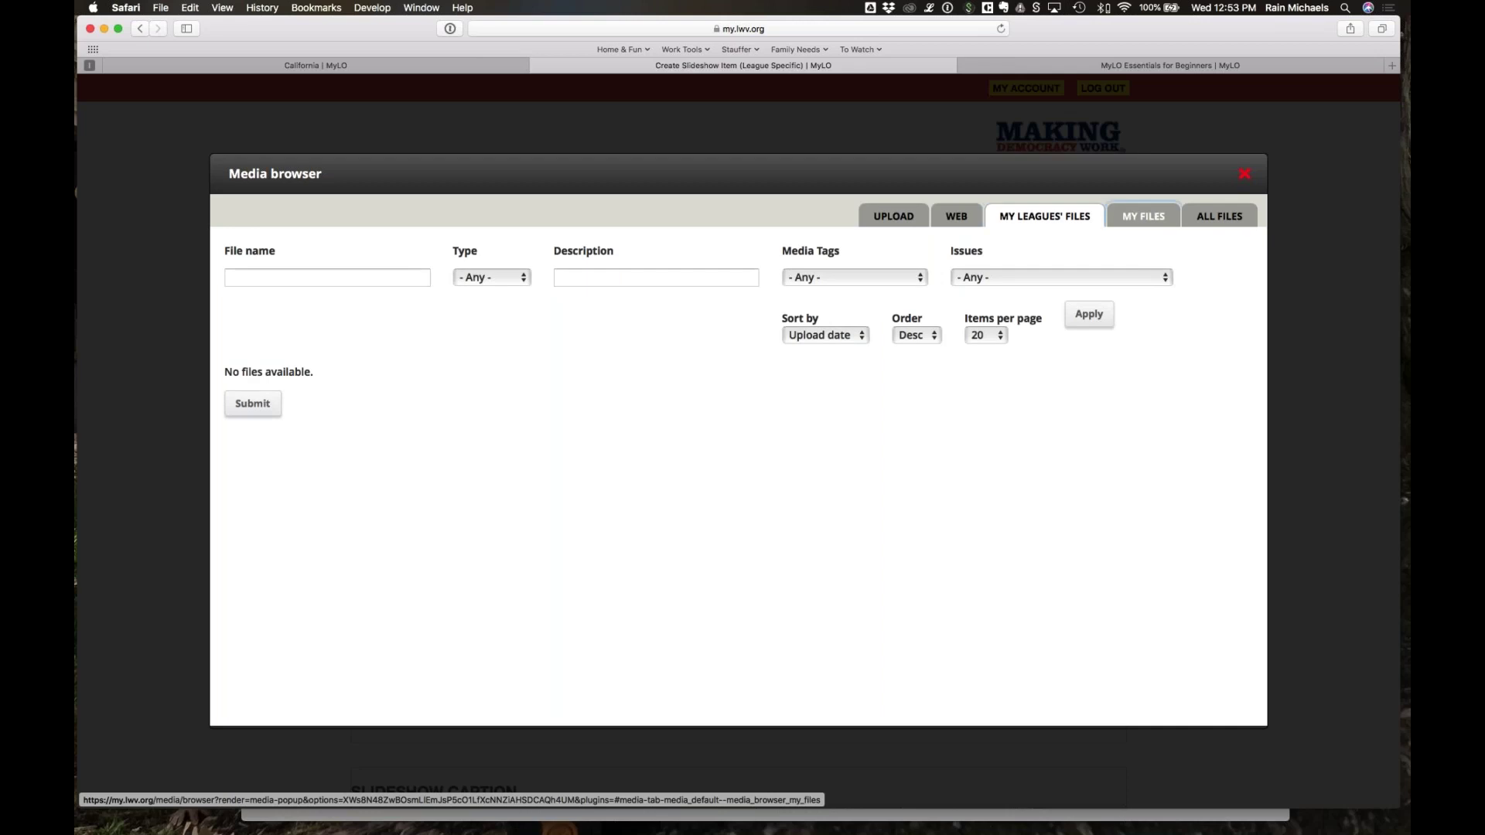
pyautogui.click(1143, 216)
pyautogui.click(1218, 216)
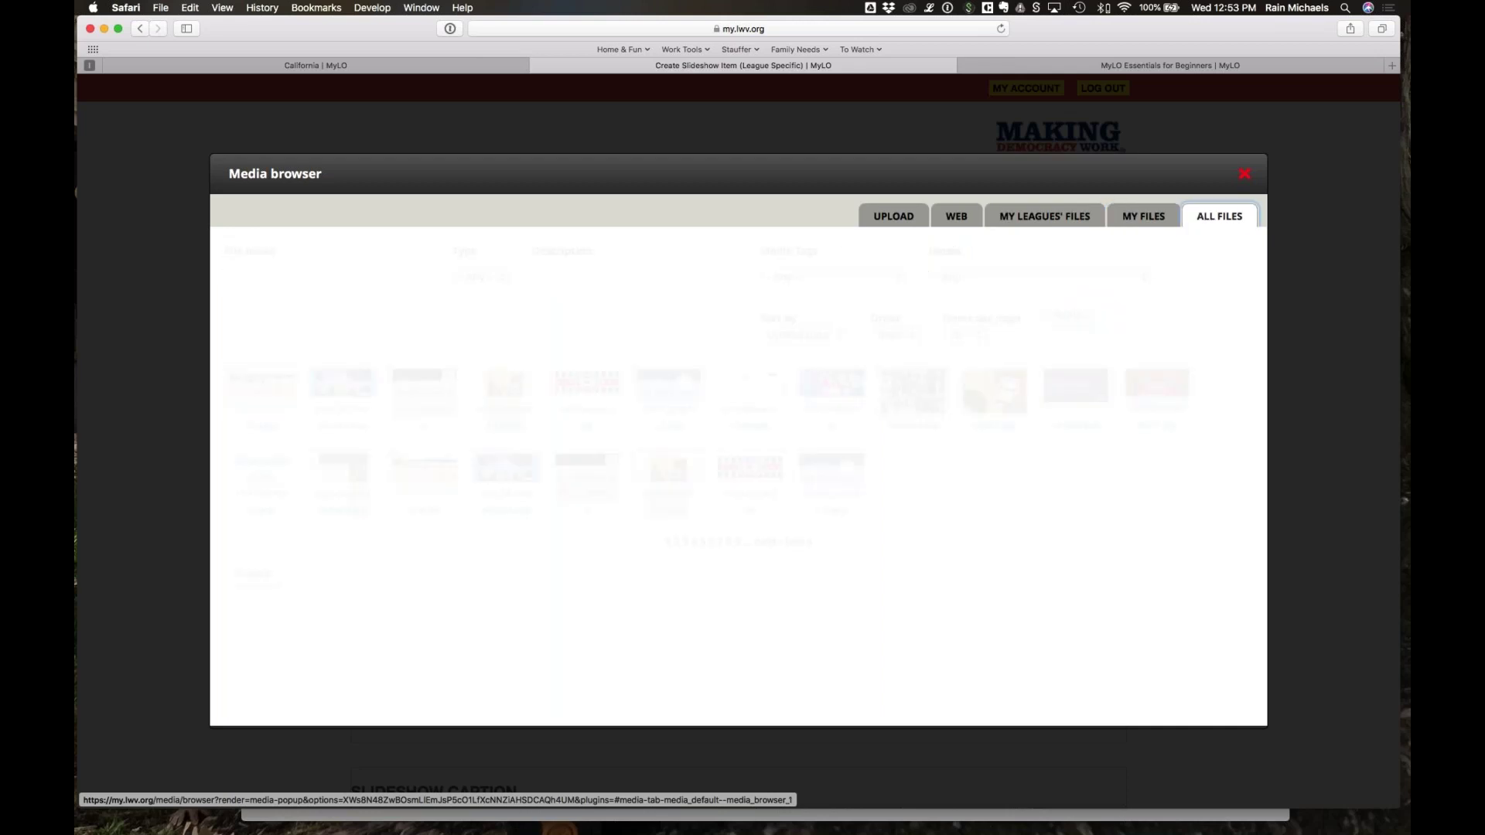
pyautogui.click(1069, 218)
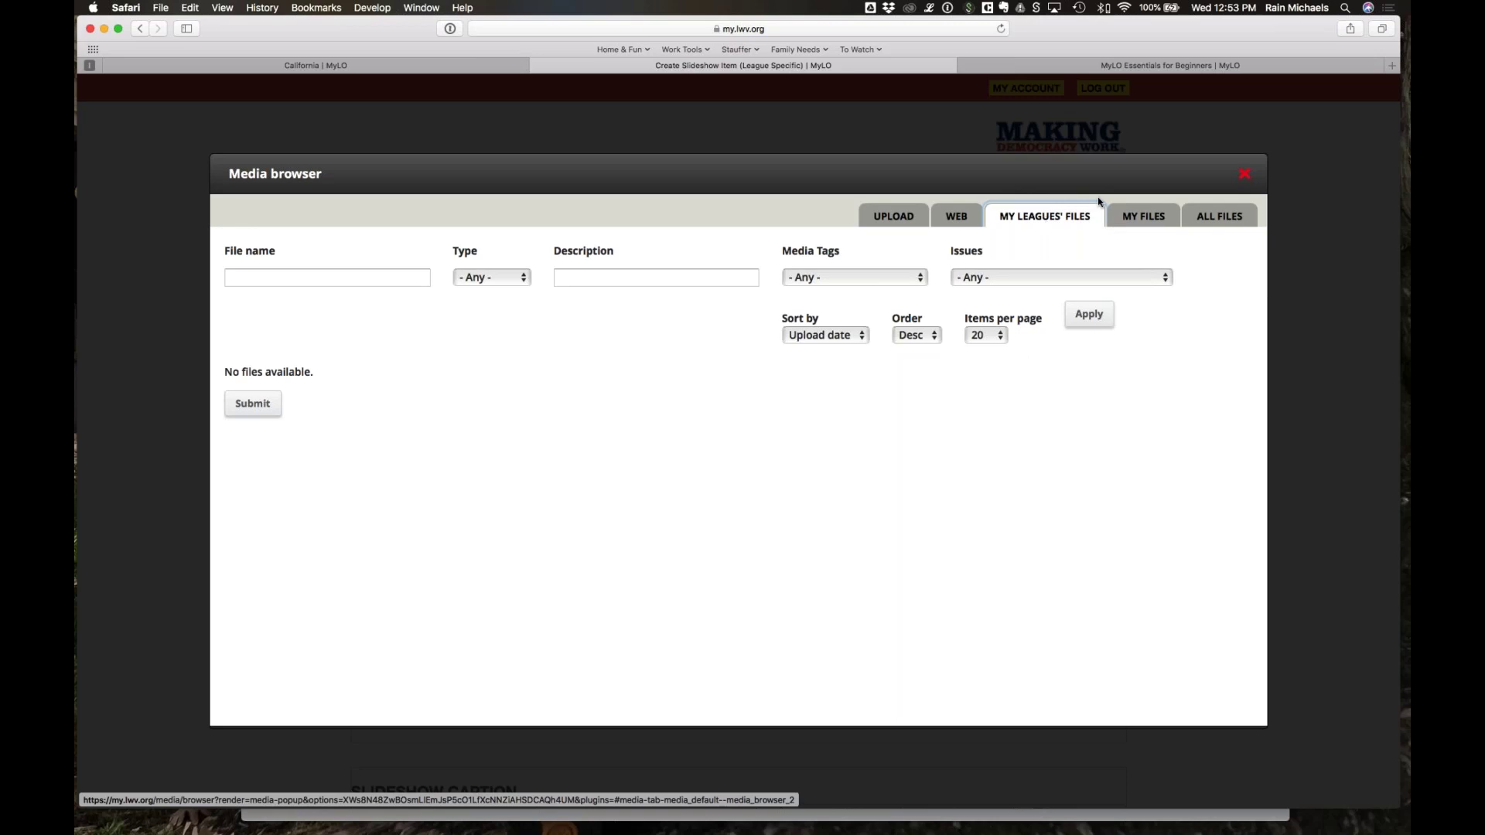
pyautogui.click(1137, 219)
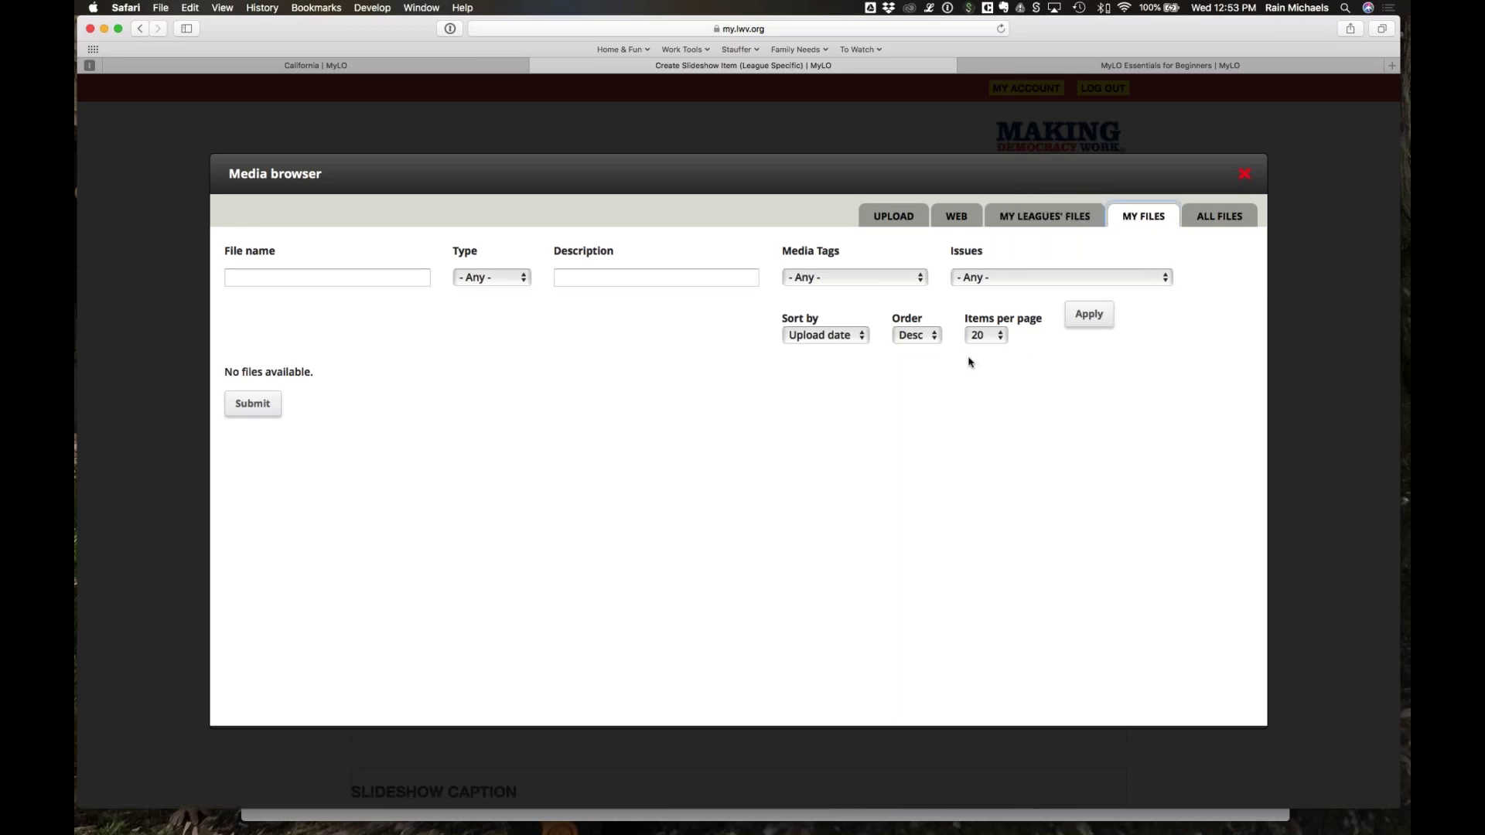
pyautogui.click(1043, 217)
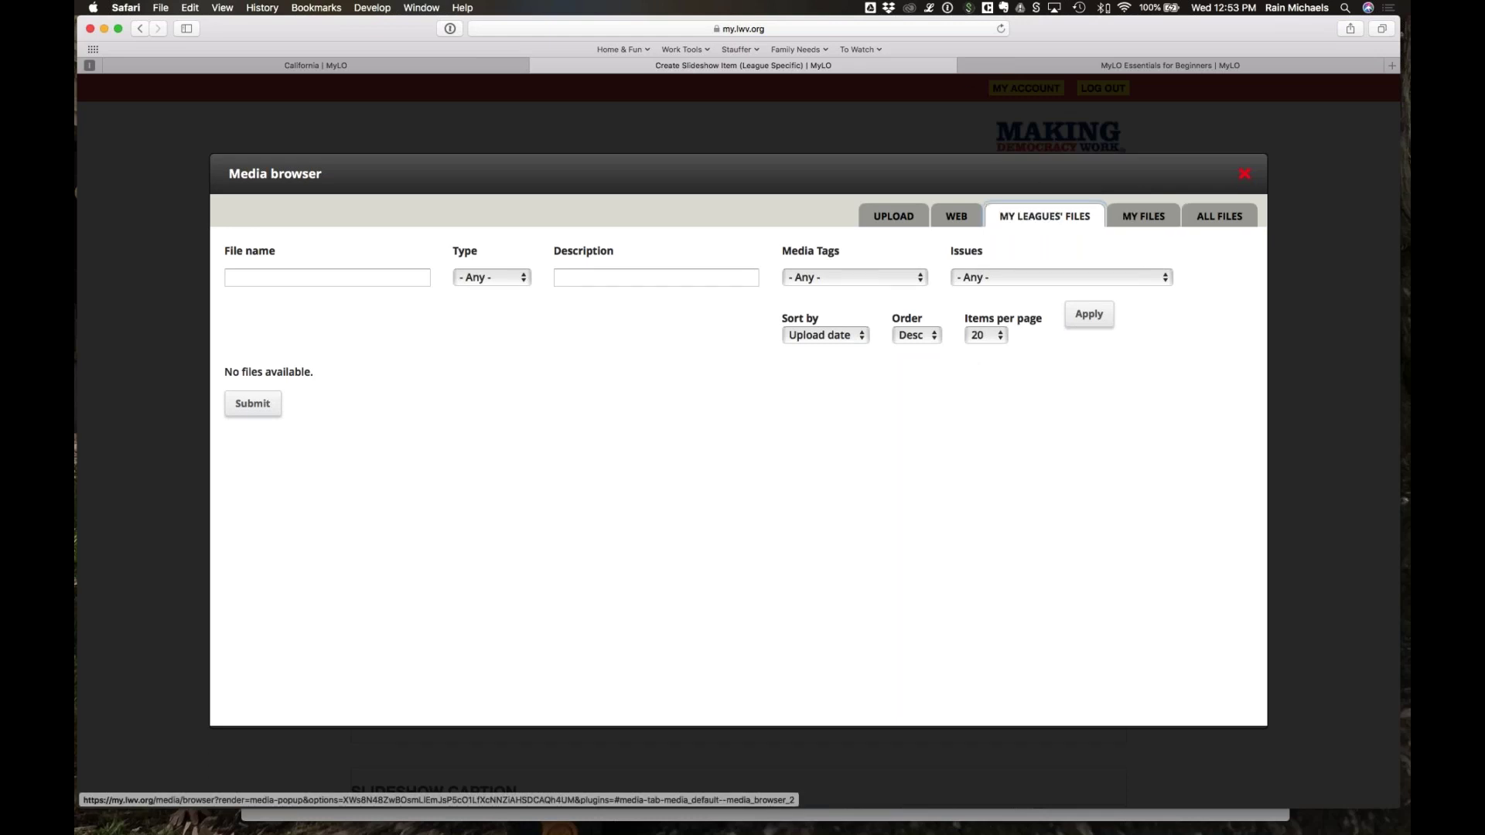
pyautogui.click(1142, 217)
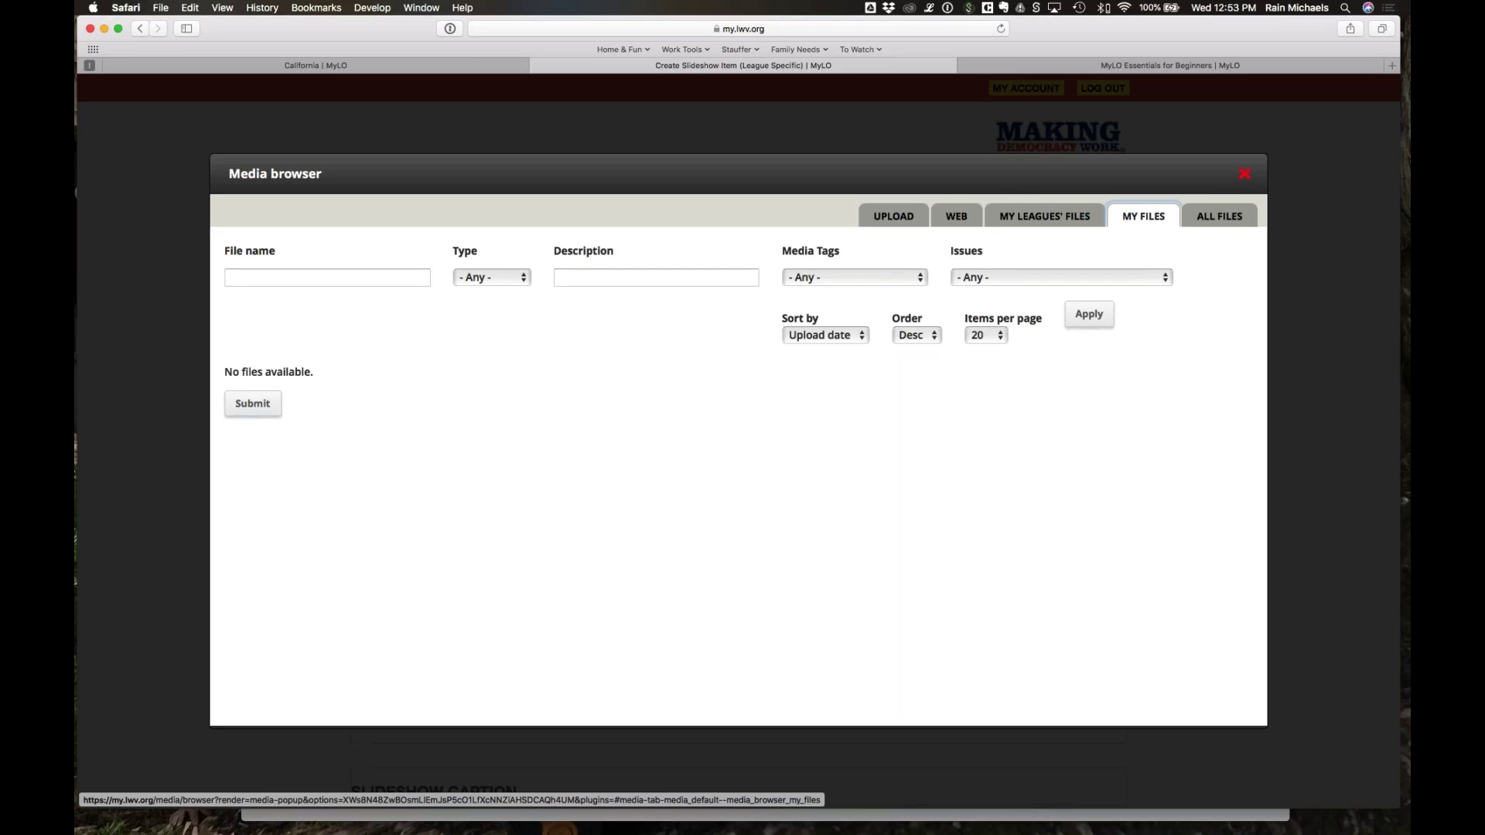
# Step: Filter the media browser's full file collection by the media tag Historical Image and the issue Voting Rights Laws
pyautogui.click(1220, 216)
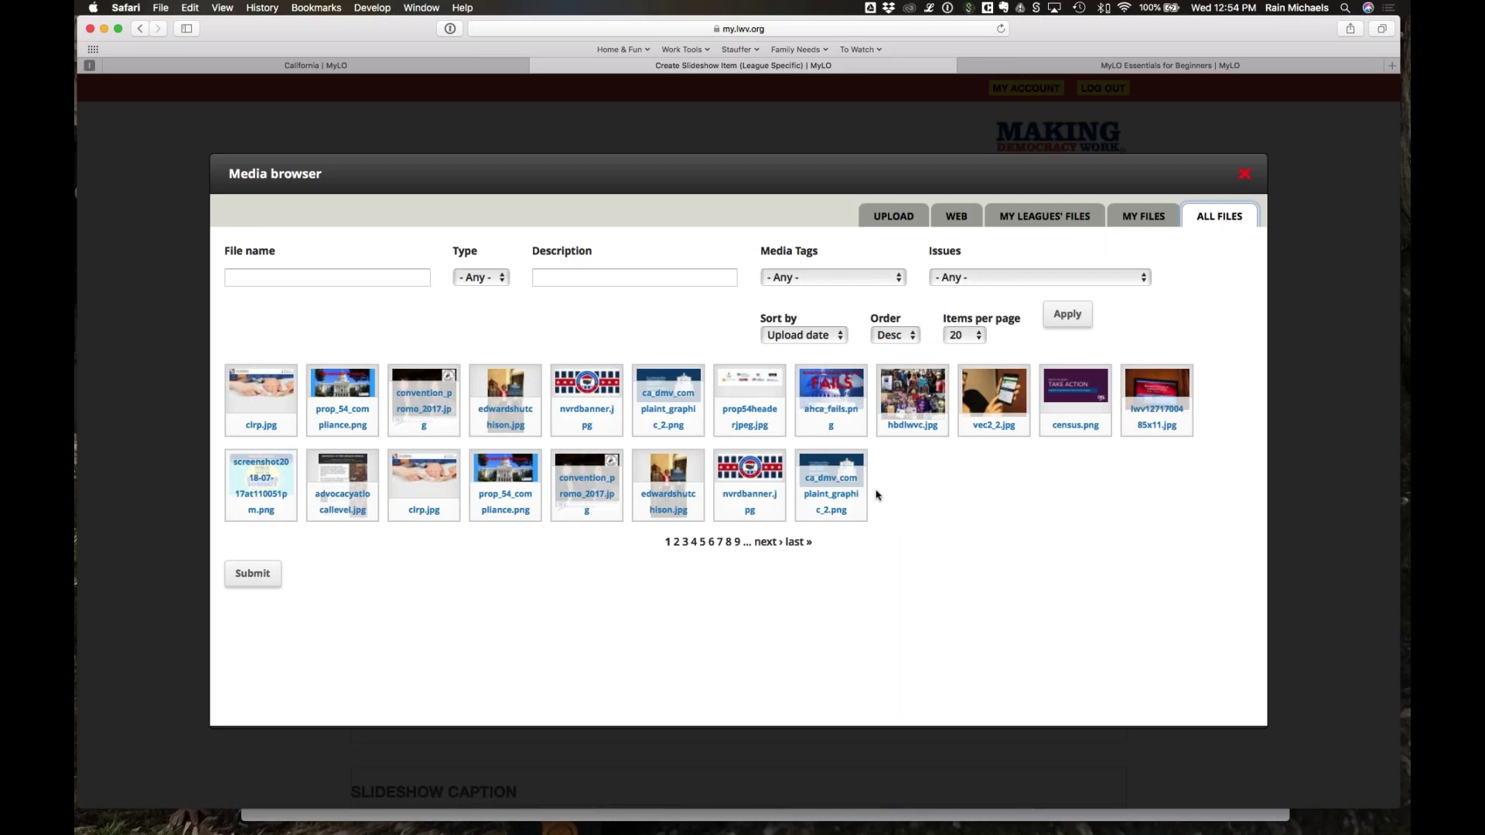
pyautogui.click(831, 485)
pyautogui.press('Tab')
pyautogui.click(818, 280)
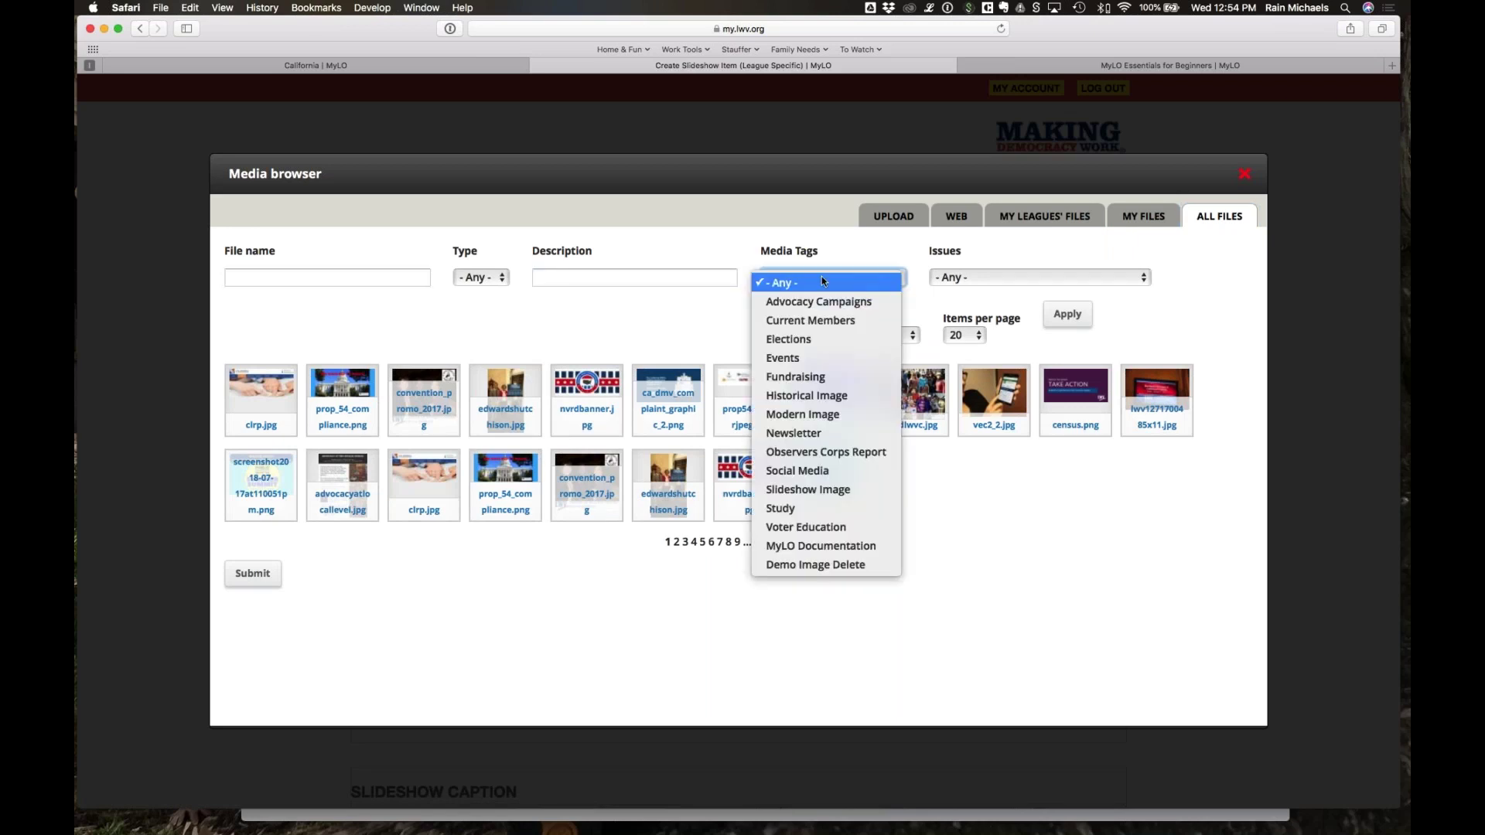
pyautogui.click(862, 392)
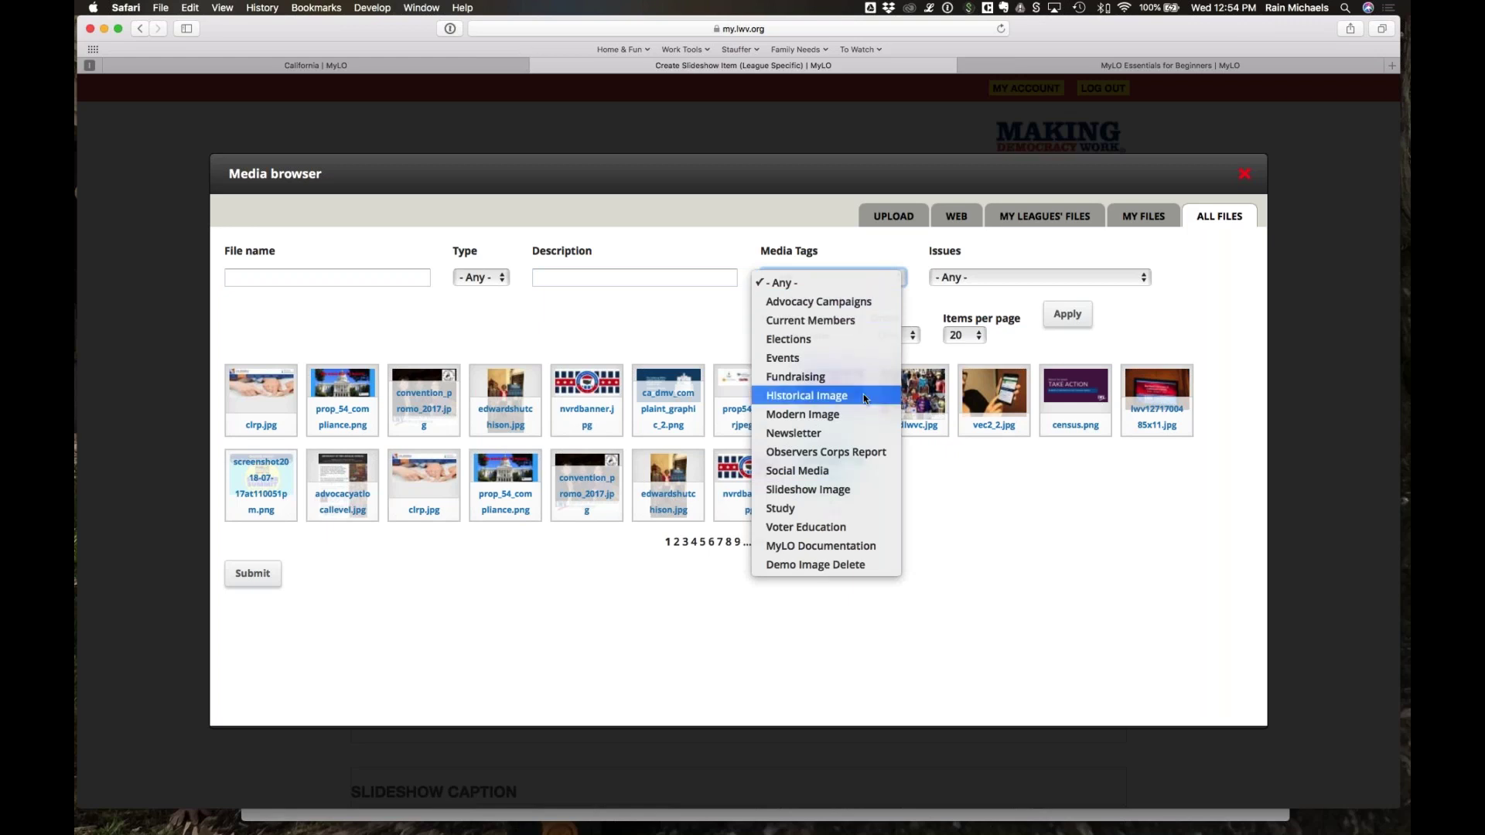
pyautogui.click(1020, 283)
pyautogui.click(1020, 283)
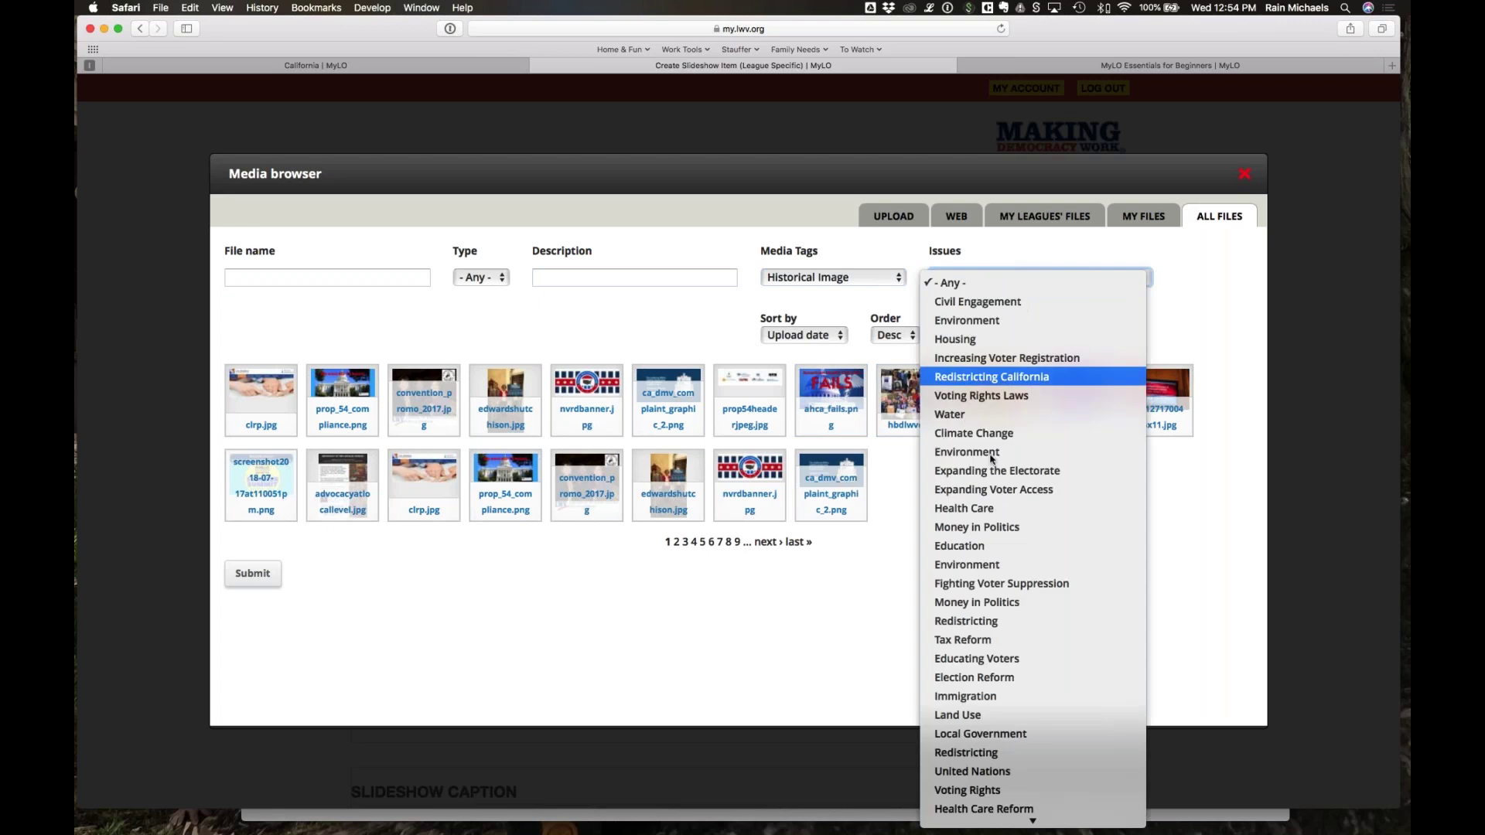
pyautogui.click(987, 399)
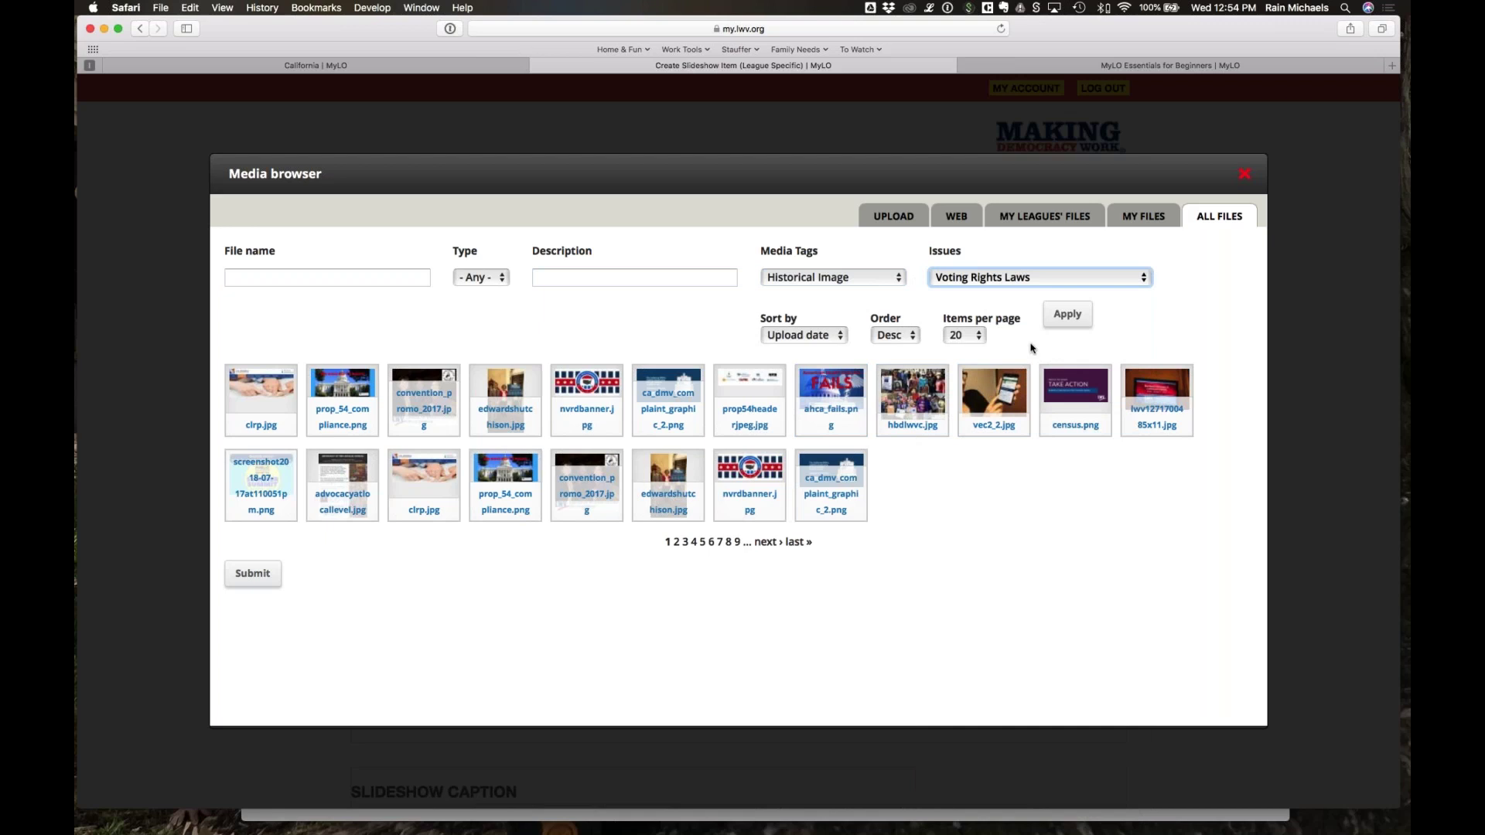
pyautogui.click(1141, 344)
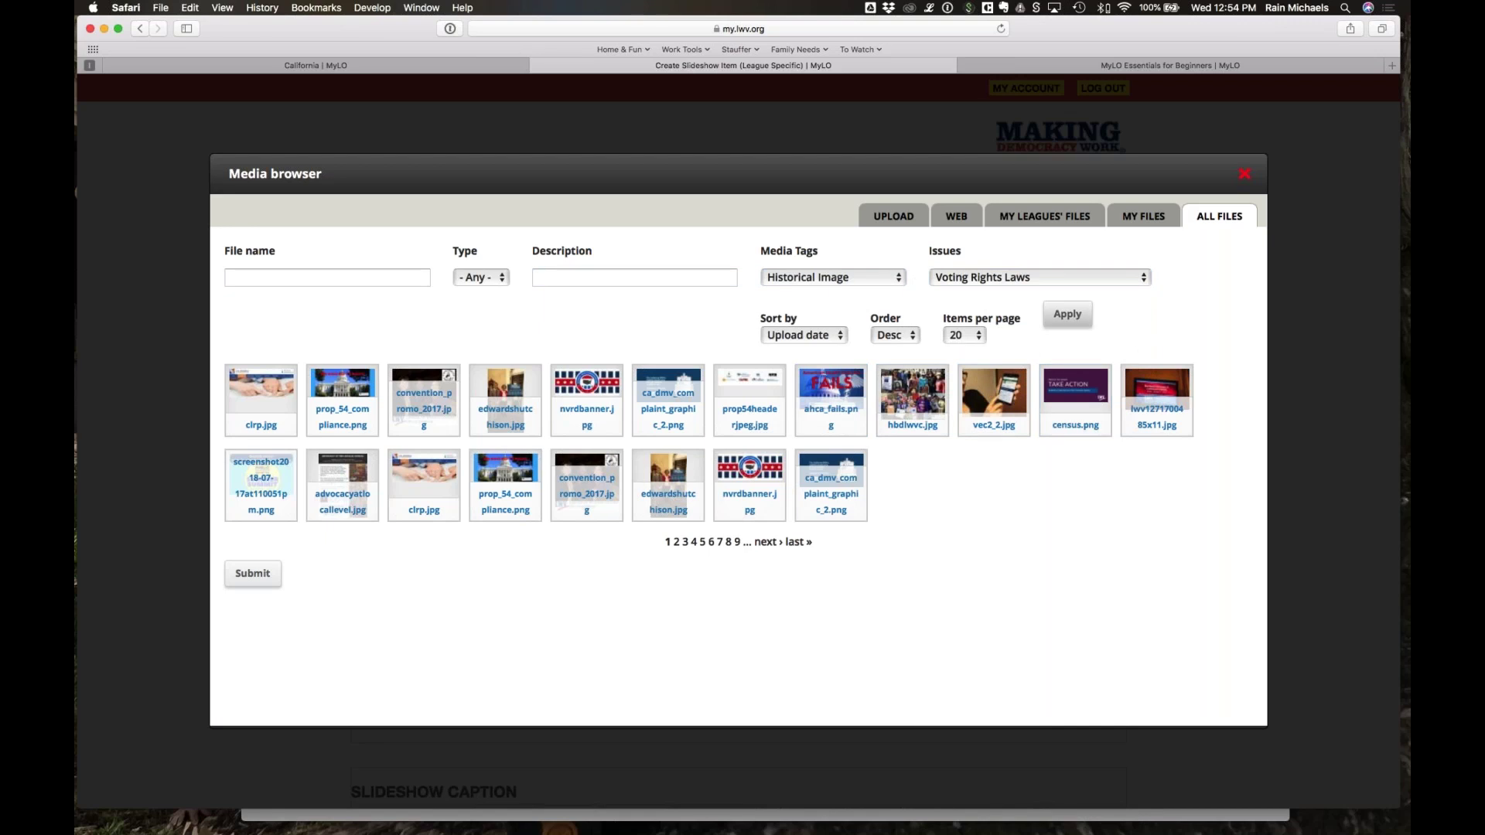
pyautogui.click(1072, 323)
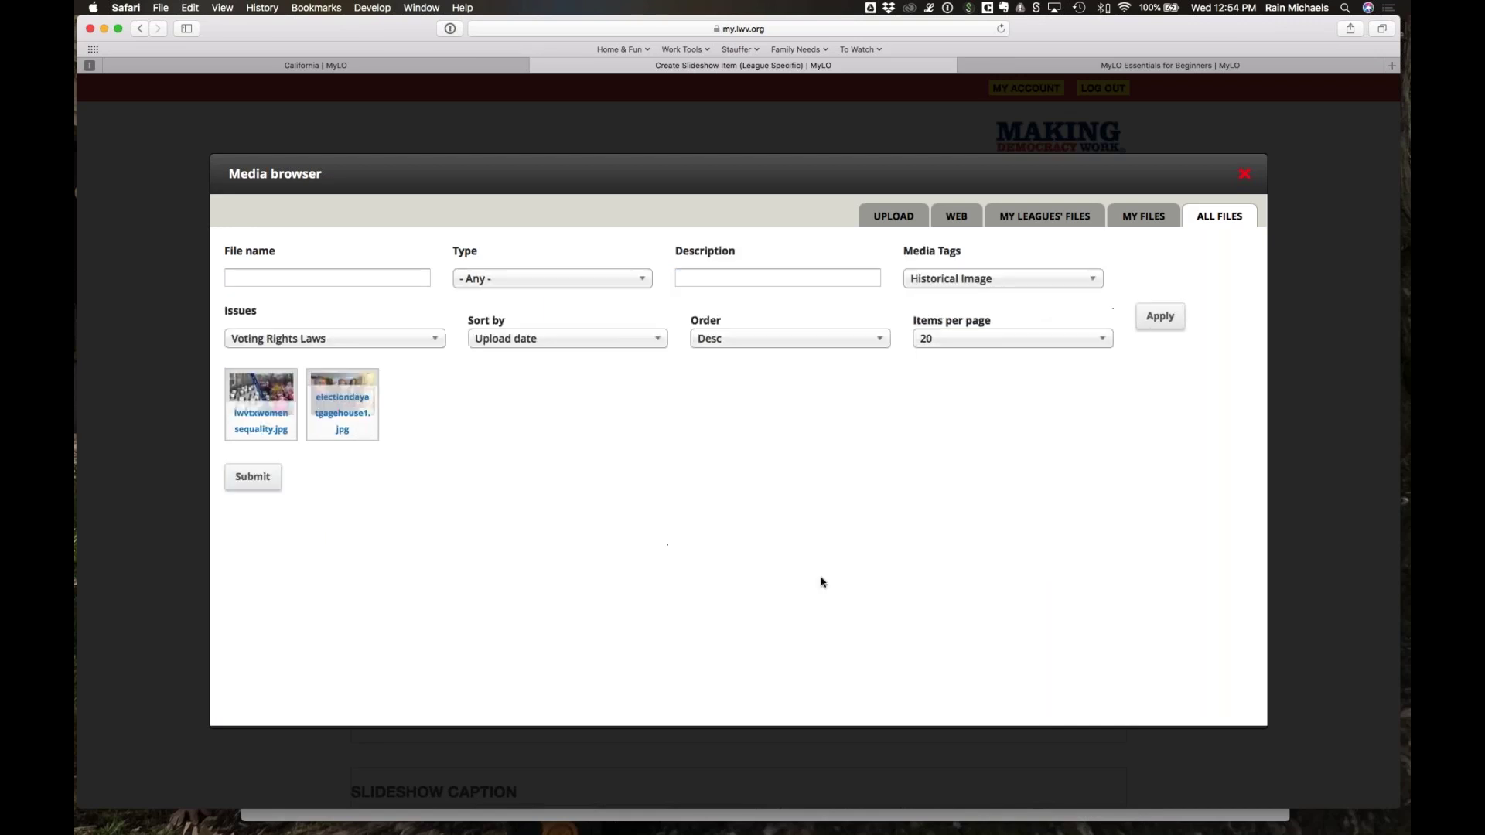
# Step: Review the media tag and issue filter options, and submit lwvtxwomensequality.jpg as the slideshow image
pyautogui.click(249, 414)
pyautogui.click(1003, 278)
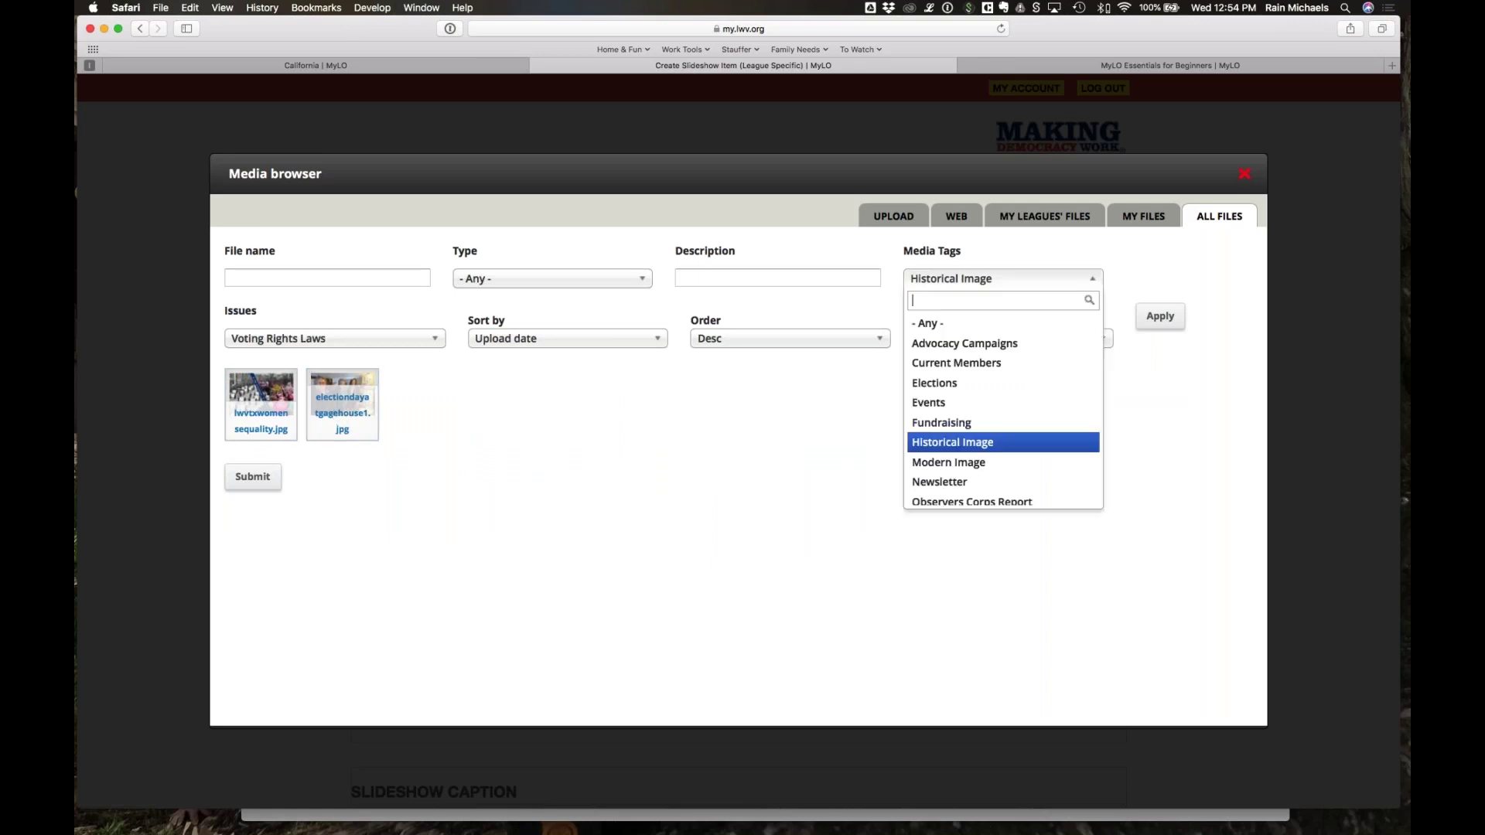
pyautogui.click(952, 442)
pyautogui.click(434, 340)
pyautogui.click(434, 342)
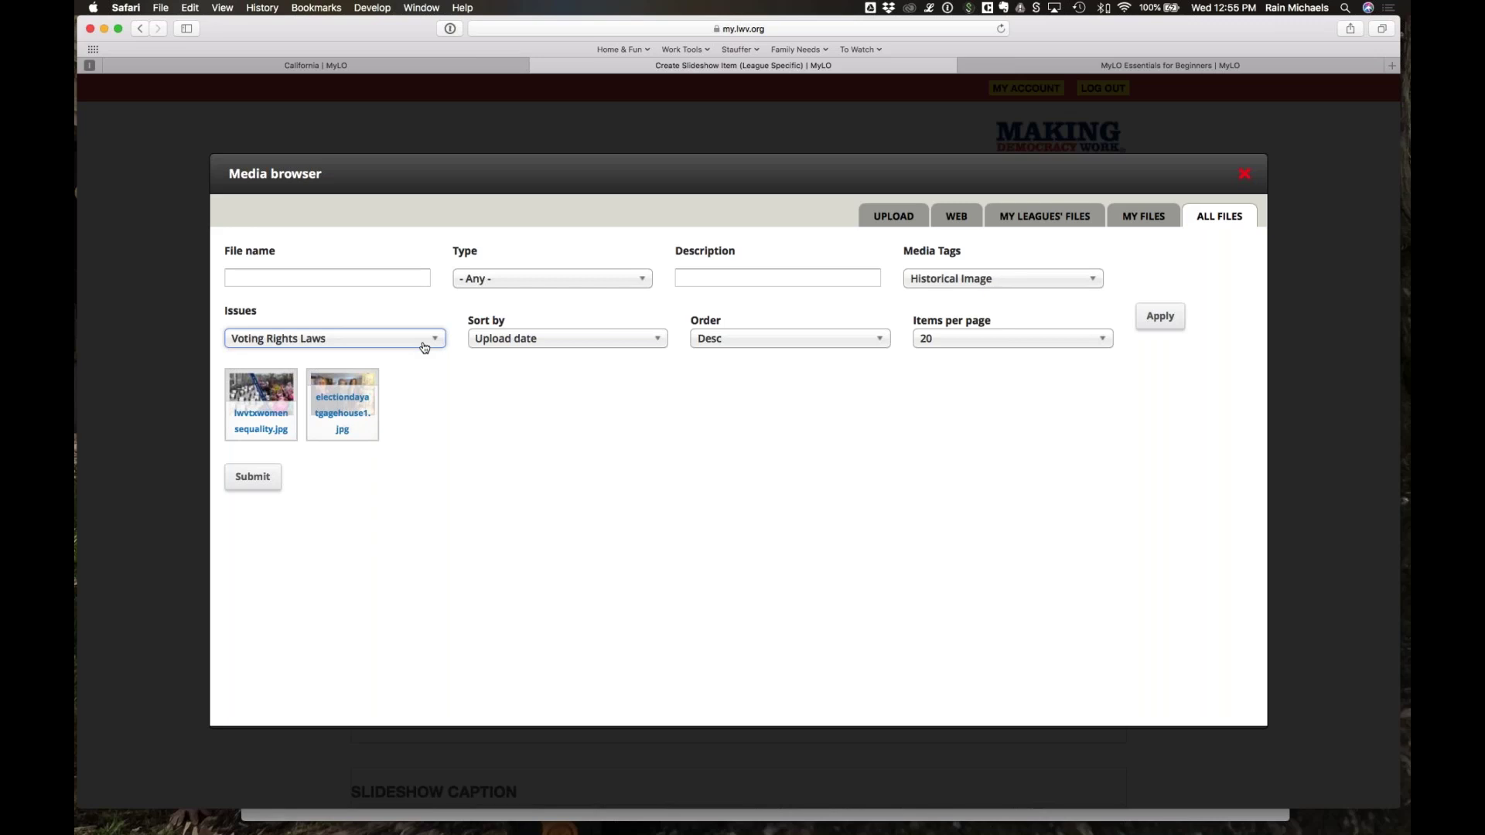
pyautogui.click(343, 402)
pyautogui.click(256, 477)
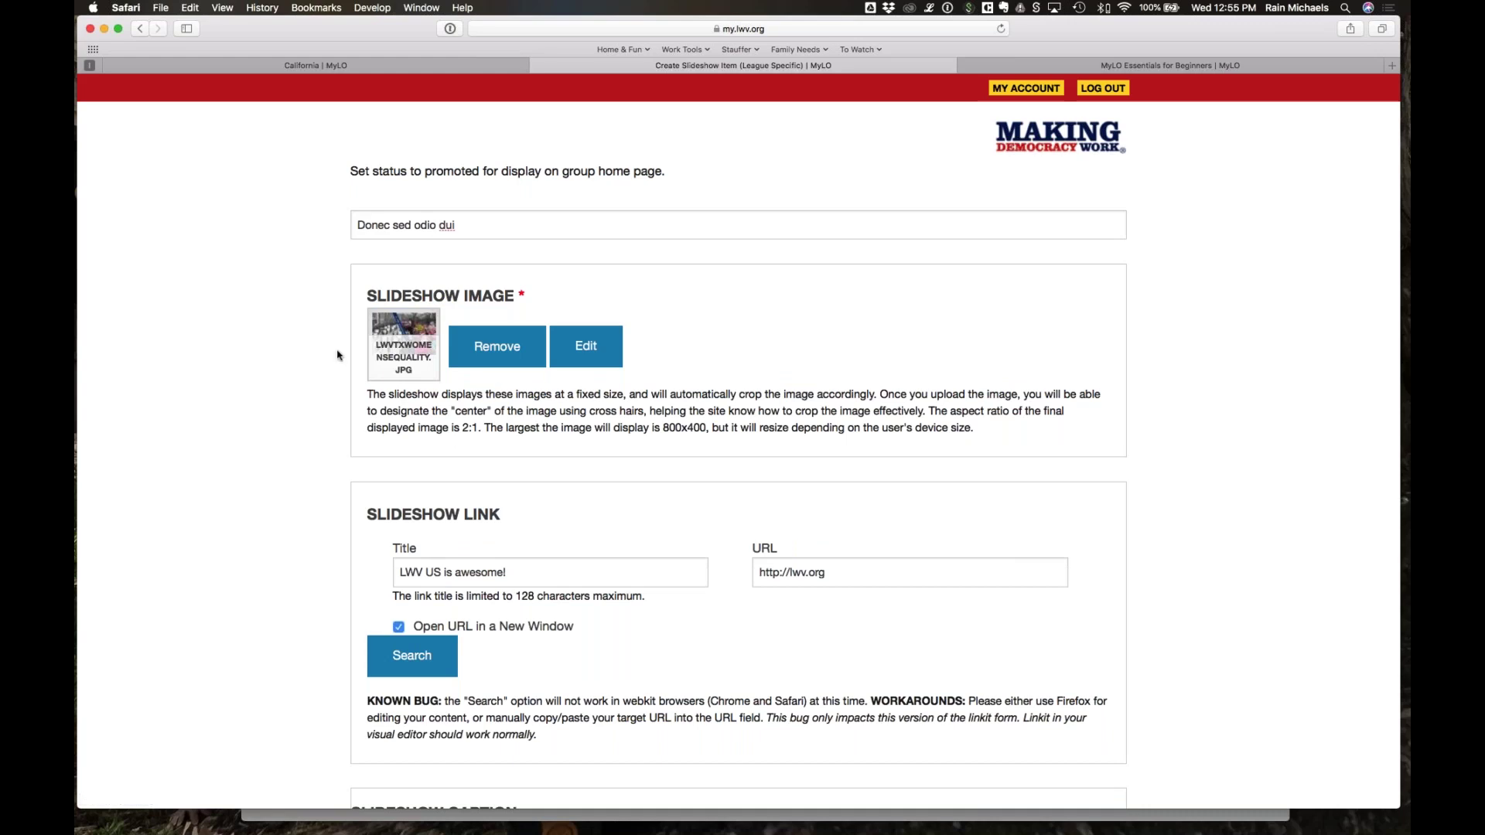
pyautogui.scroll(-1, 269, 590)
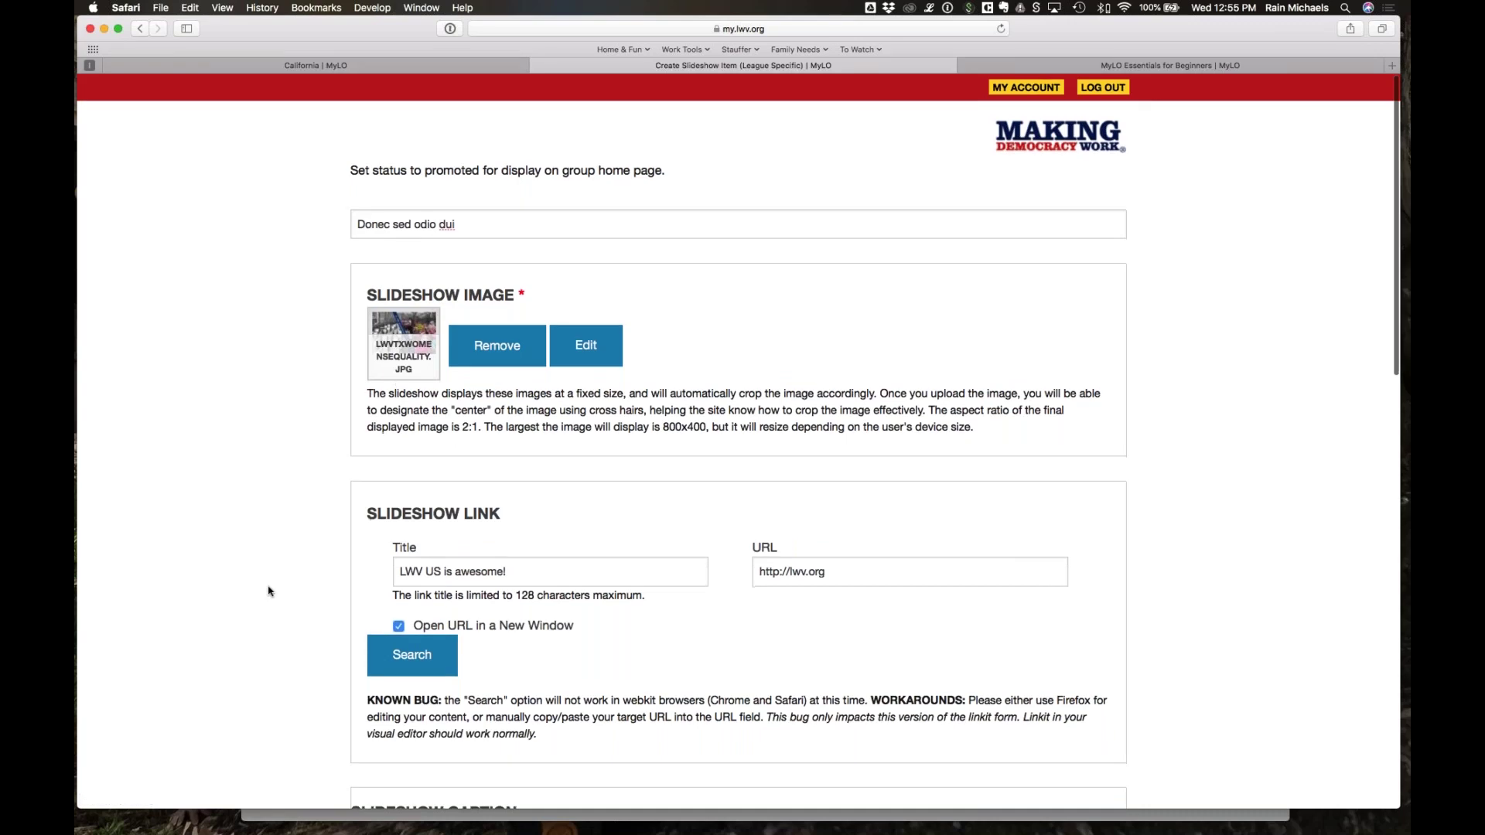
# Step: Save the new slideshow item, review its published page, and open Democity's home page to check the slide
pyautogui.scroll(-2, 269, 590)
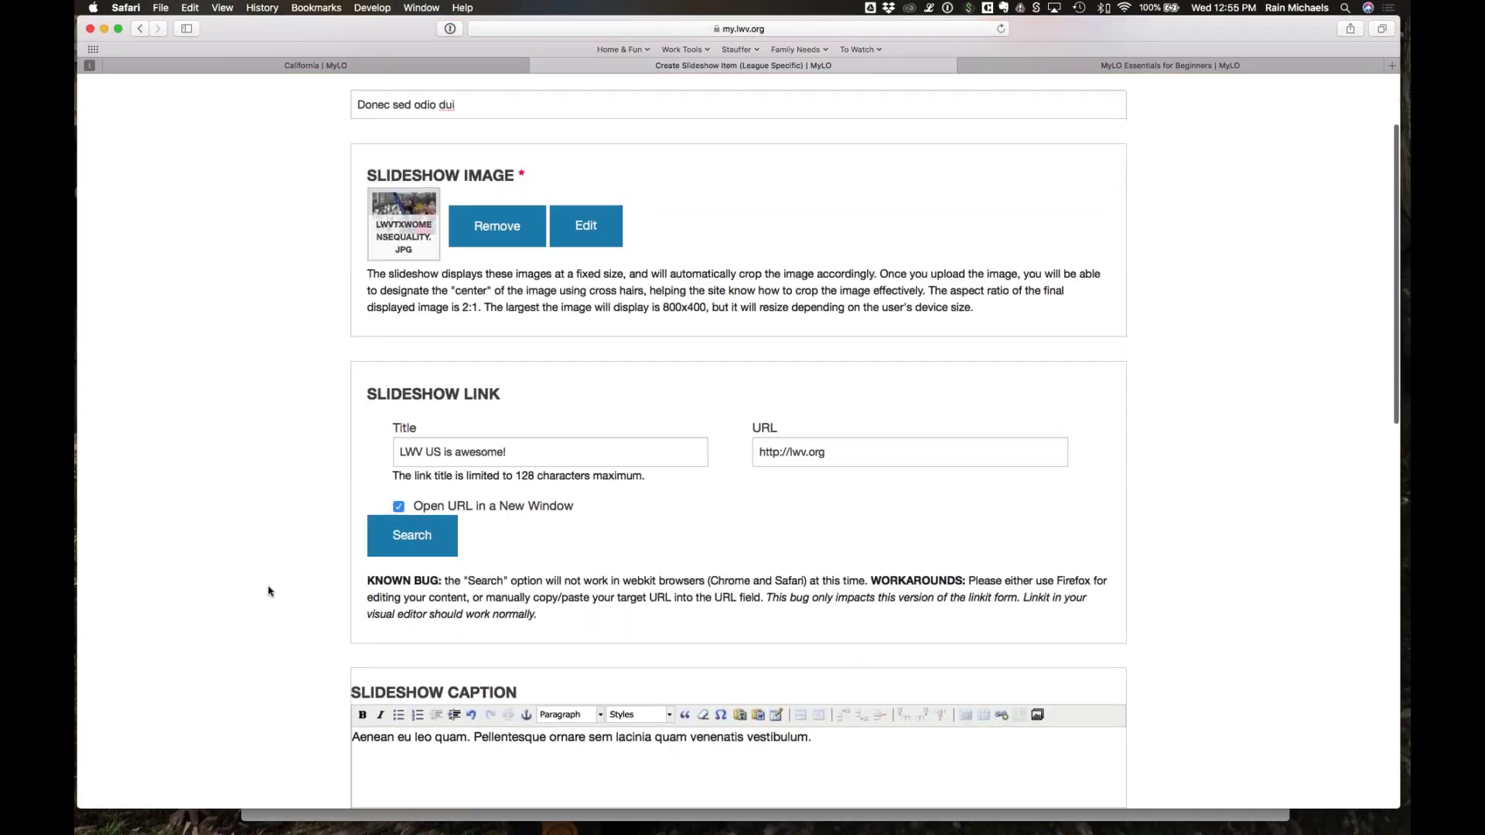
pyautogui.scroll(-15, 269, 591)
pyautogui.click(390, 667)
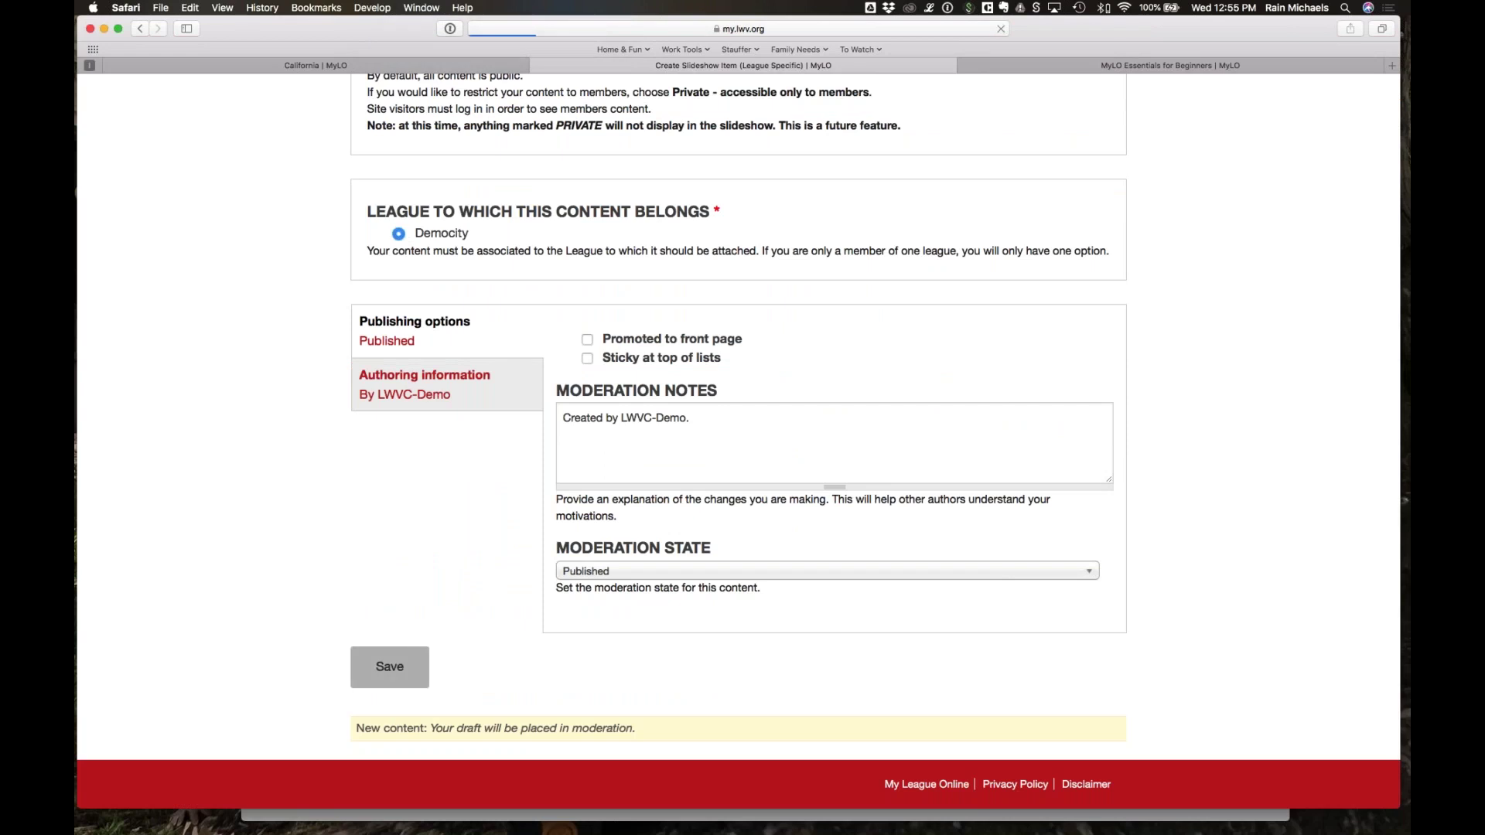
pyautogui.scroll(-5, 739, 433)
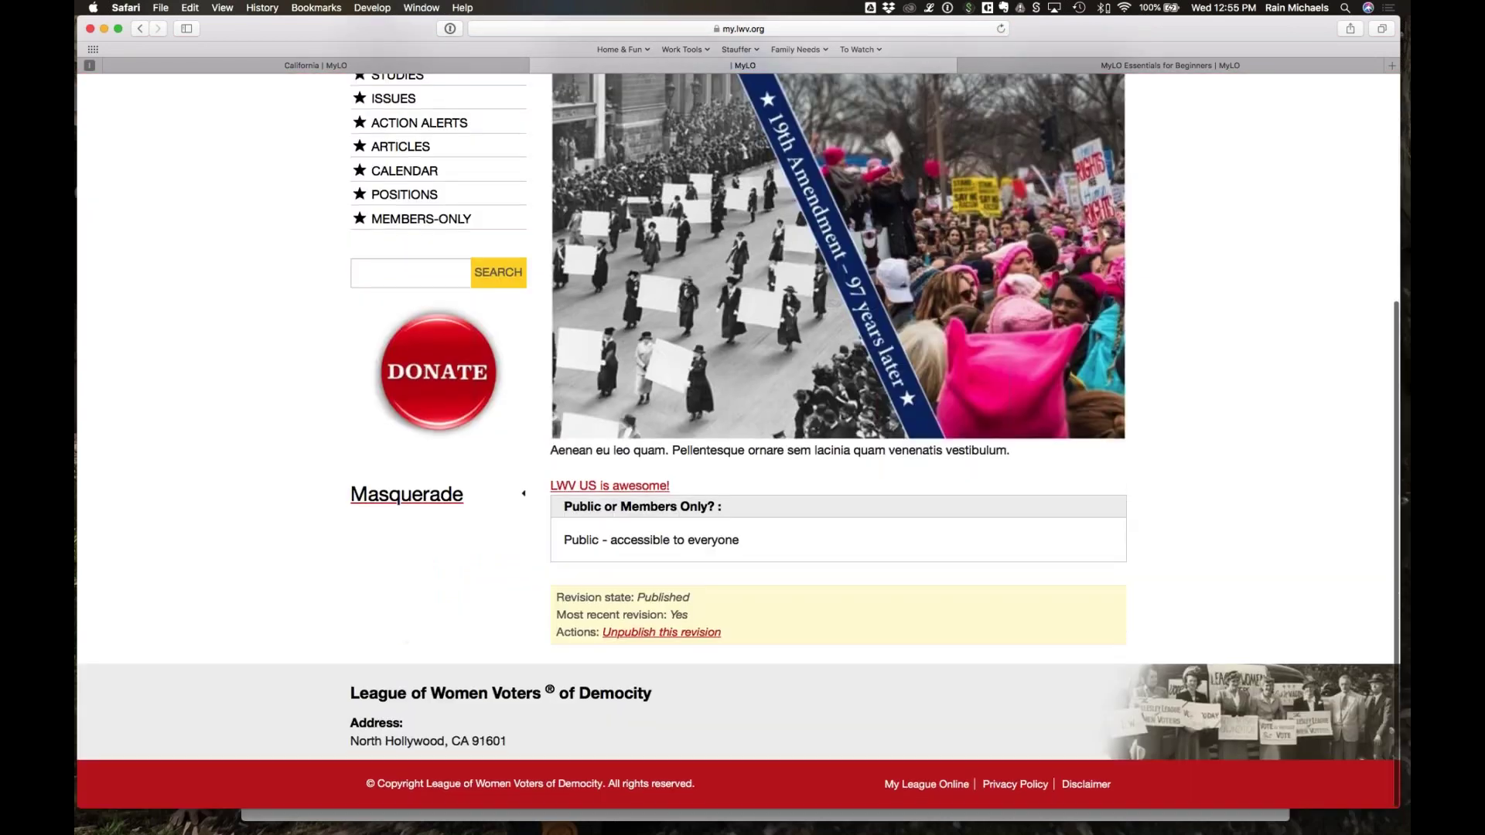
pyautogui.scroll(5, 739, 433)
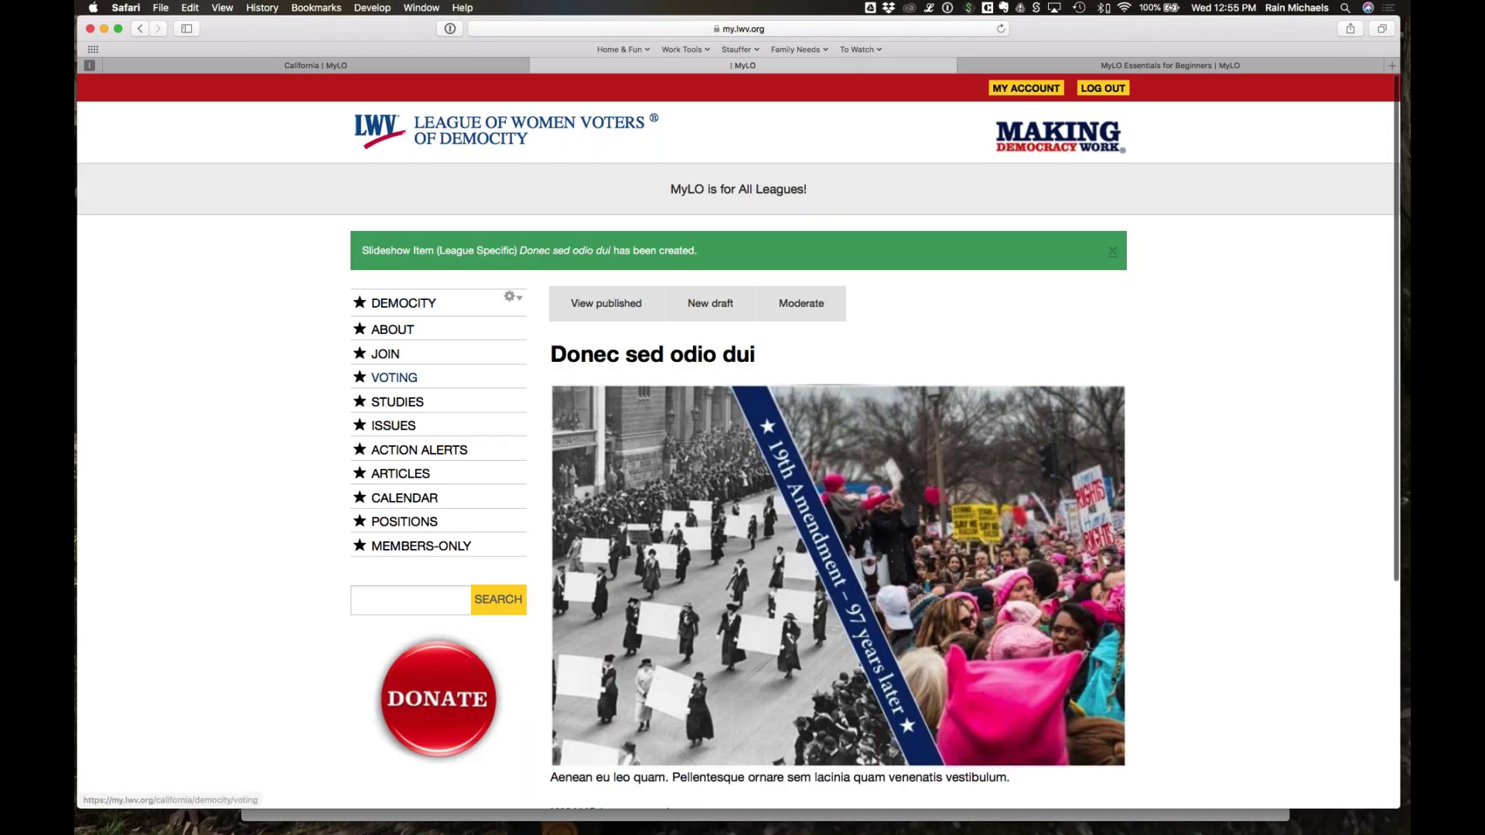
pyautogui.click(404, 302)
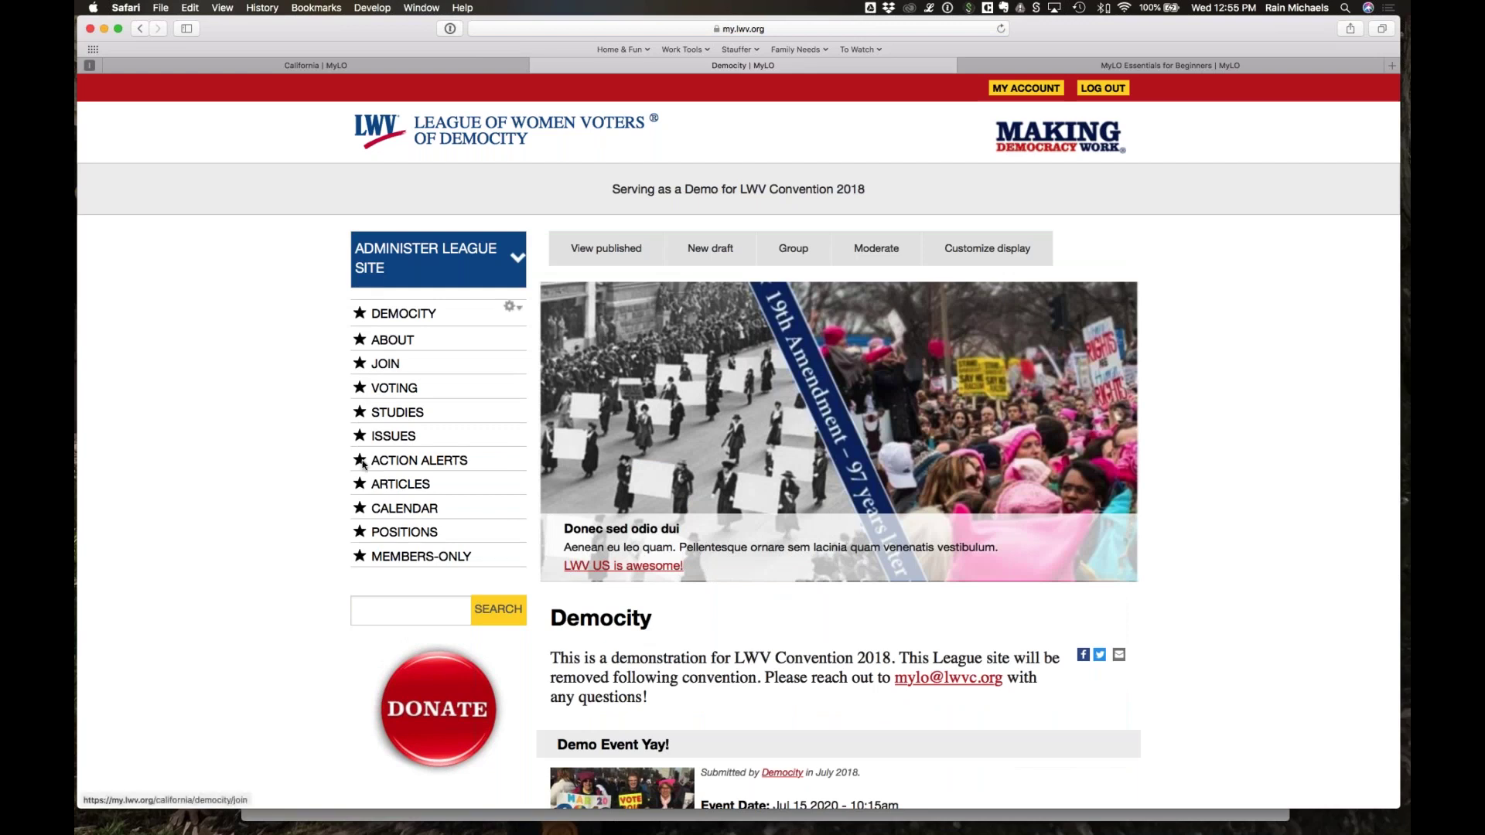
# Step: Open content management for Democity and list all content by setting the type filter to Any and clearing the author filter
pyautogui.click(433, 257)
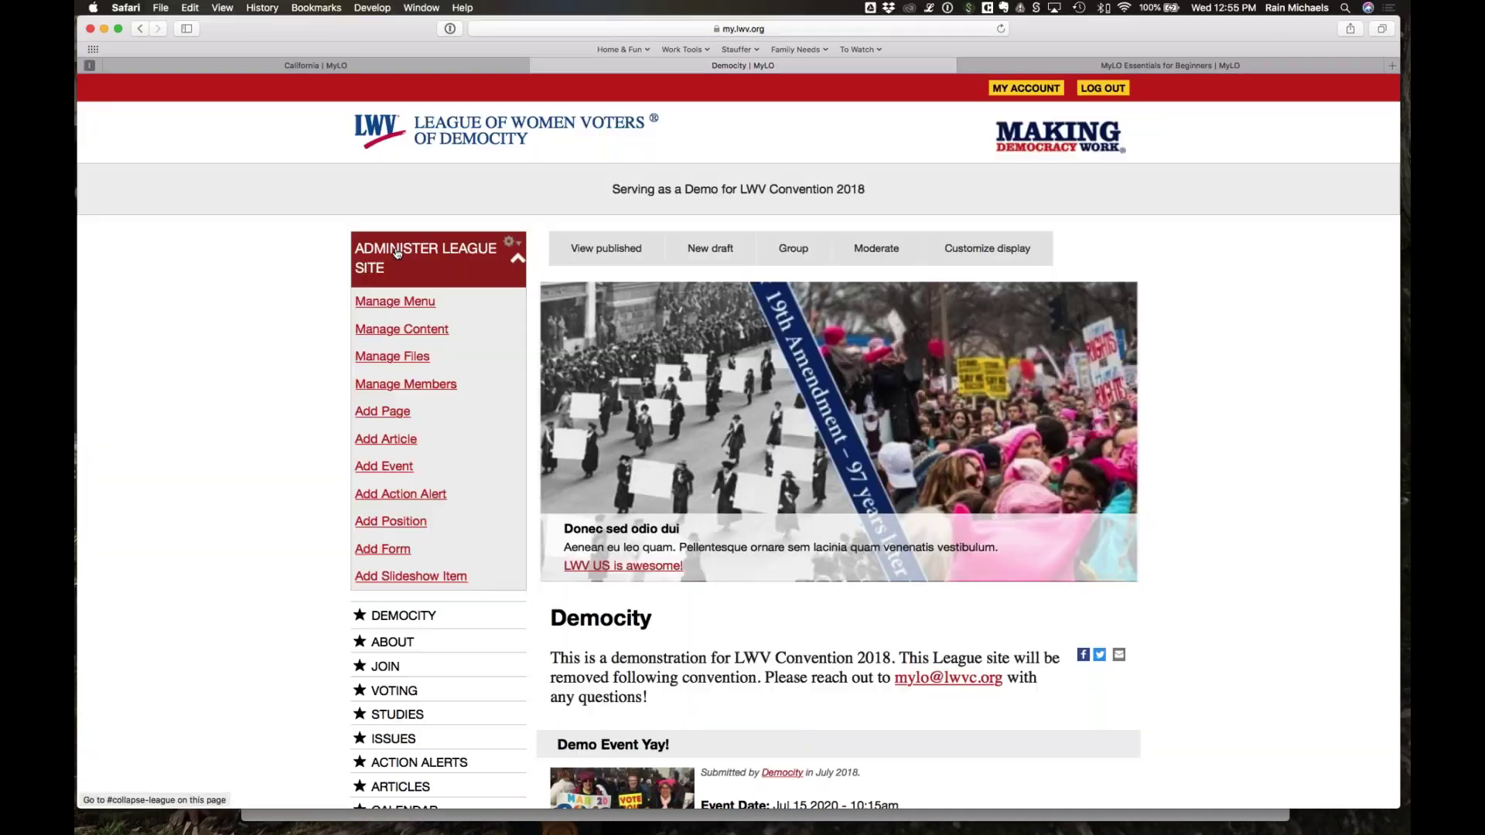
pyautogui.click(396, 252)
pyautogui.click(396, 252)
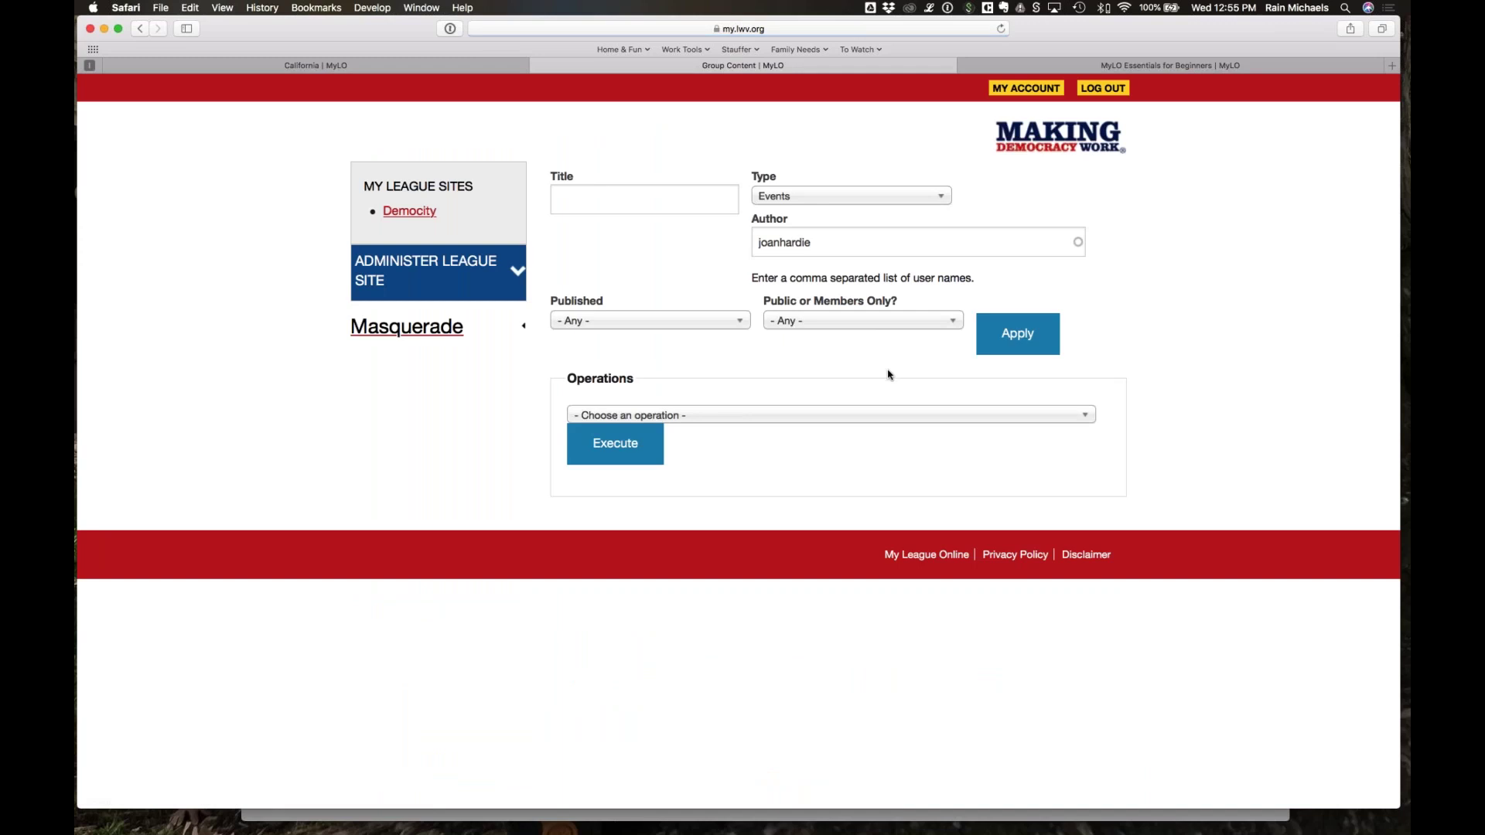
pyautogui.click(851, 196)
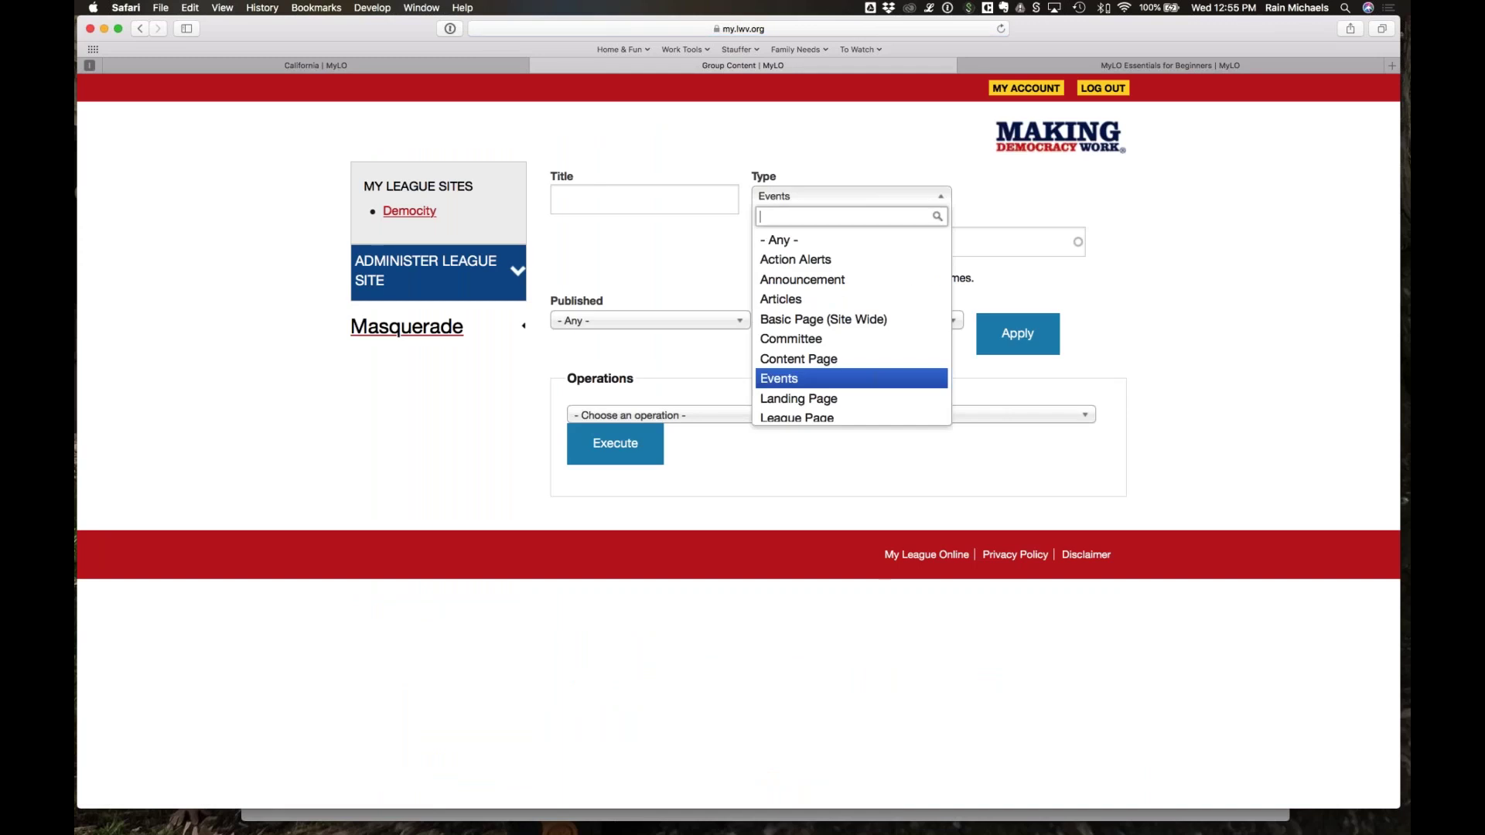
pyautogui.click(785, 240)
pyautogui.doubleClick(828, 245)
pyautogui.press('BackSpace')
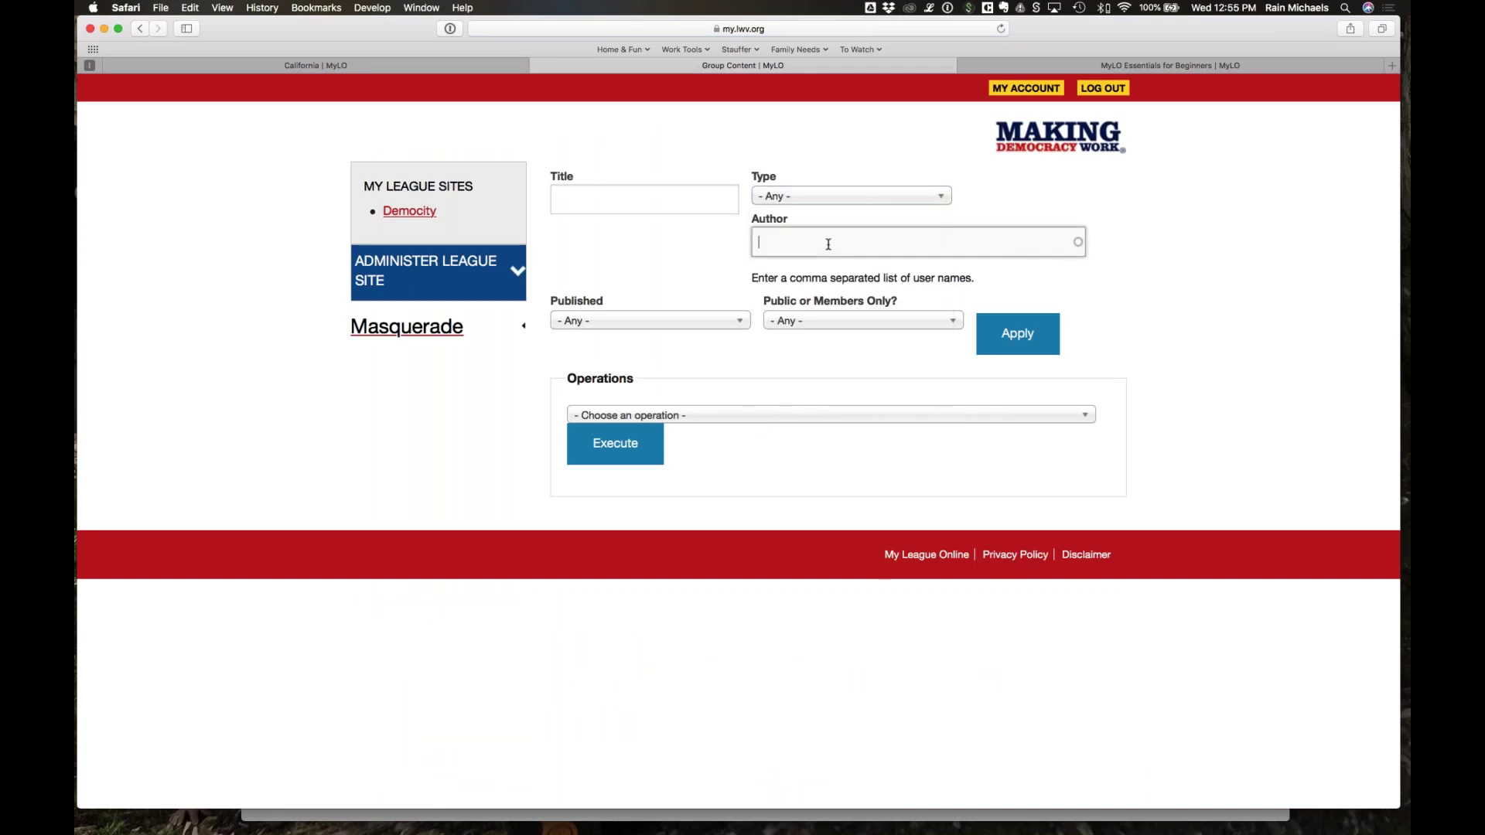
pyautogui.click(706, 252)
pyautogui.click(1009, 334)
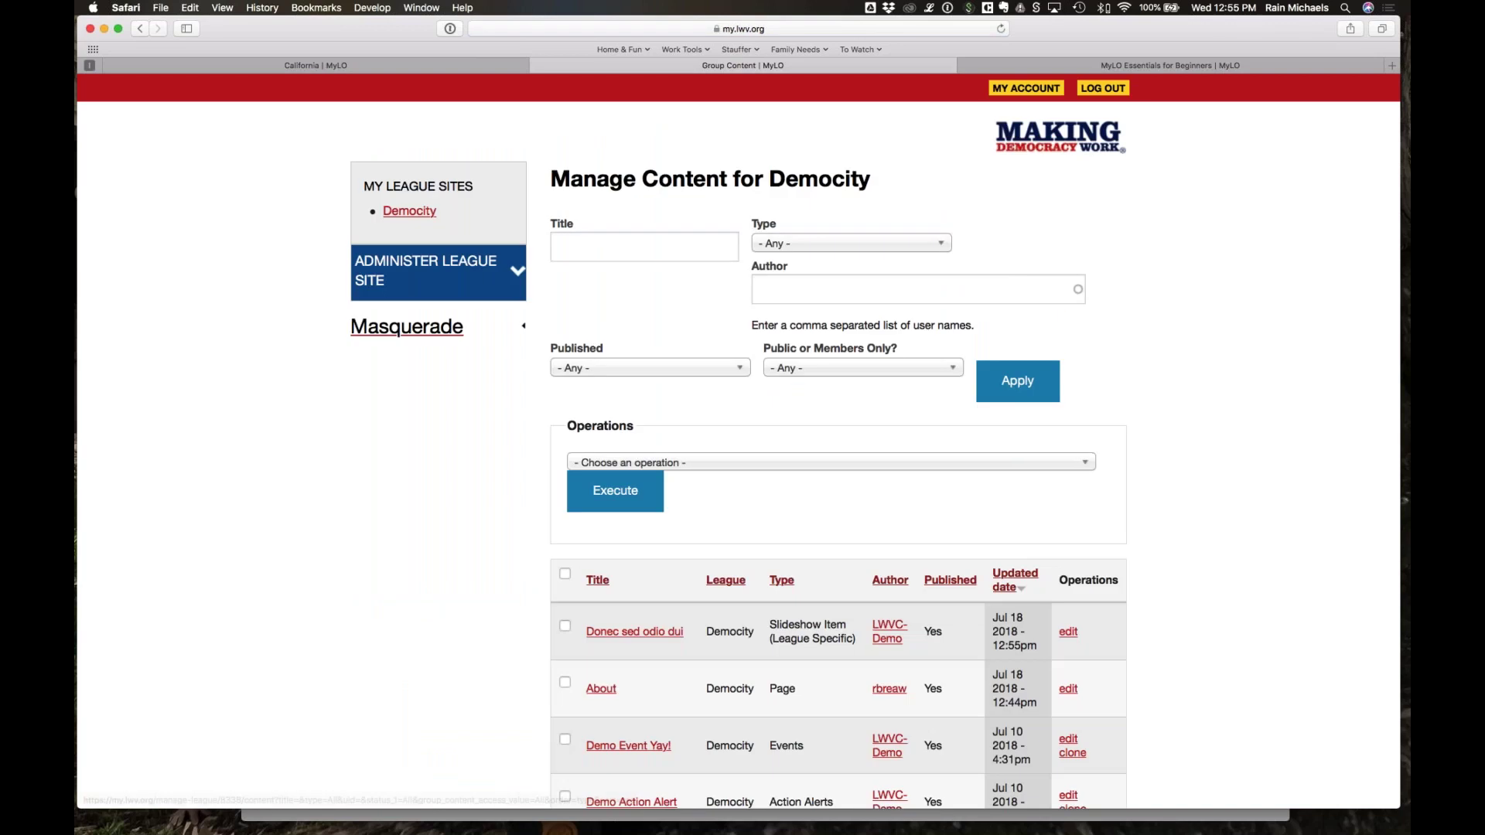
# Step: Review Democity's full content list, including each item's type, author, published status, updated date and available operations
pyautogui.scroll(-1, 785, 673)
pyautogui.scroll(-4, 756, 529)
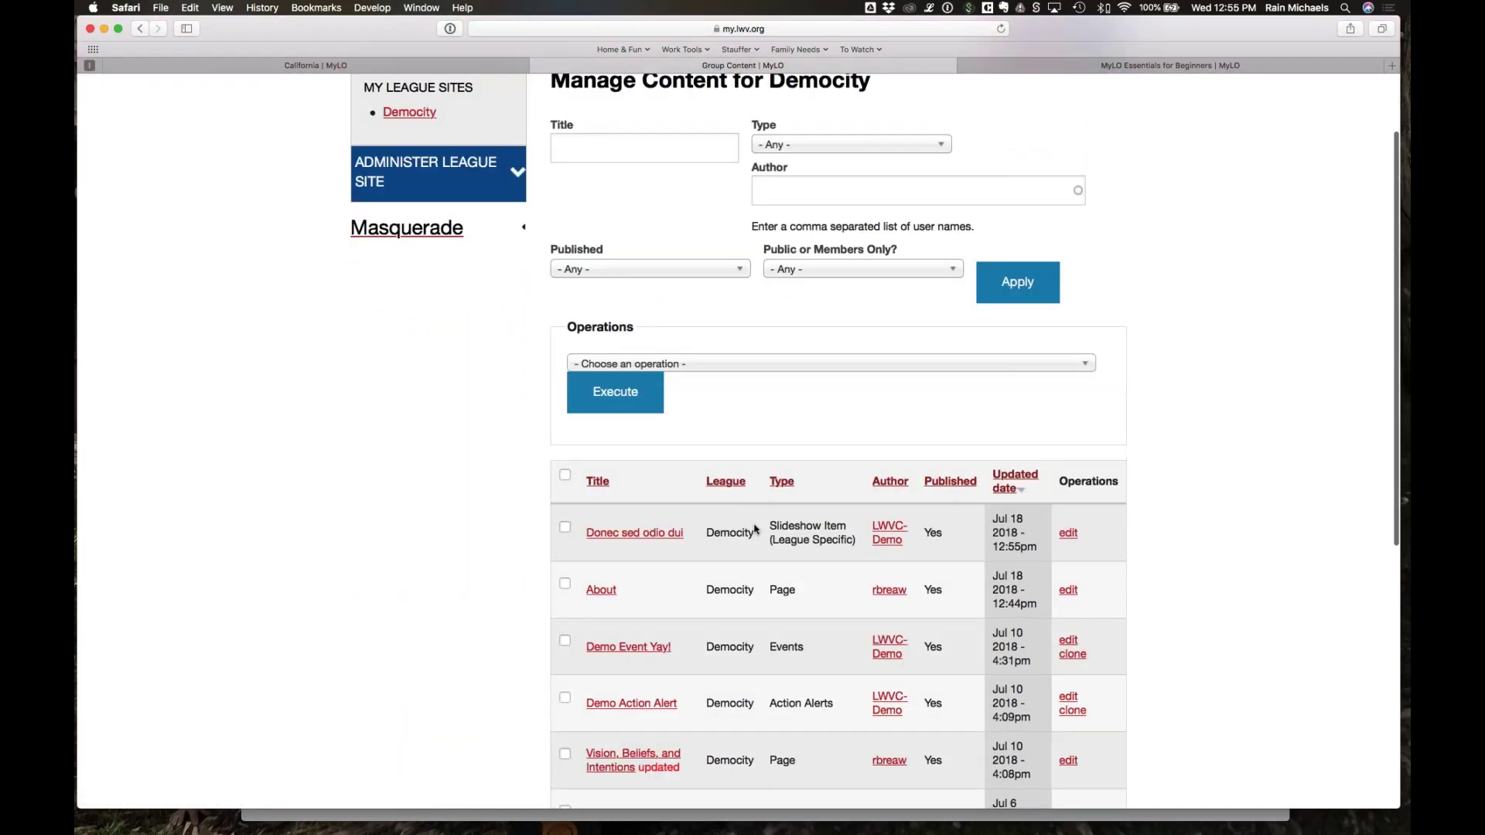
pyautogui.scroll(-9, 755, 528)
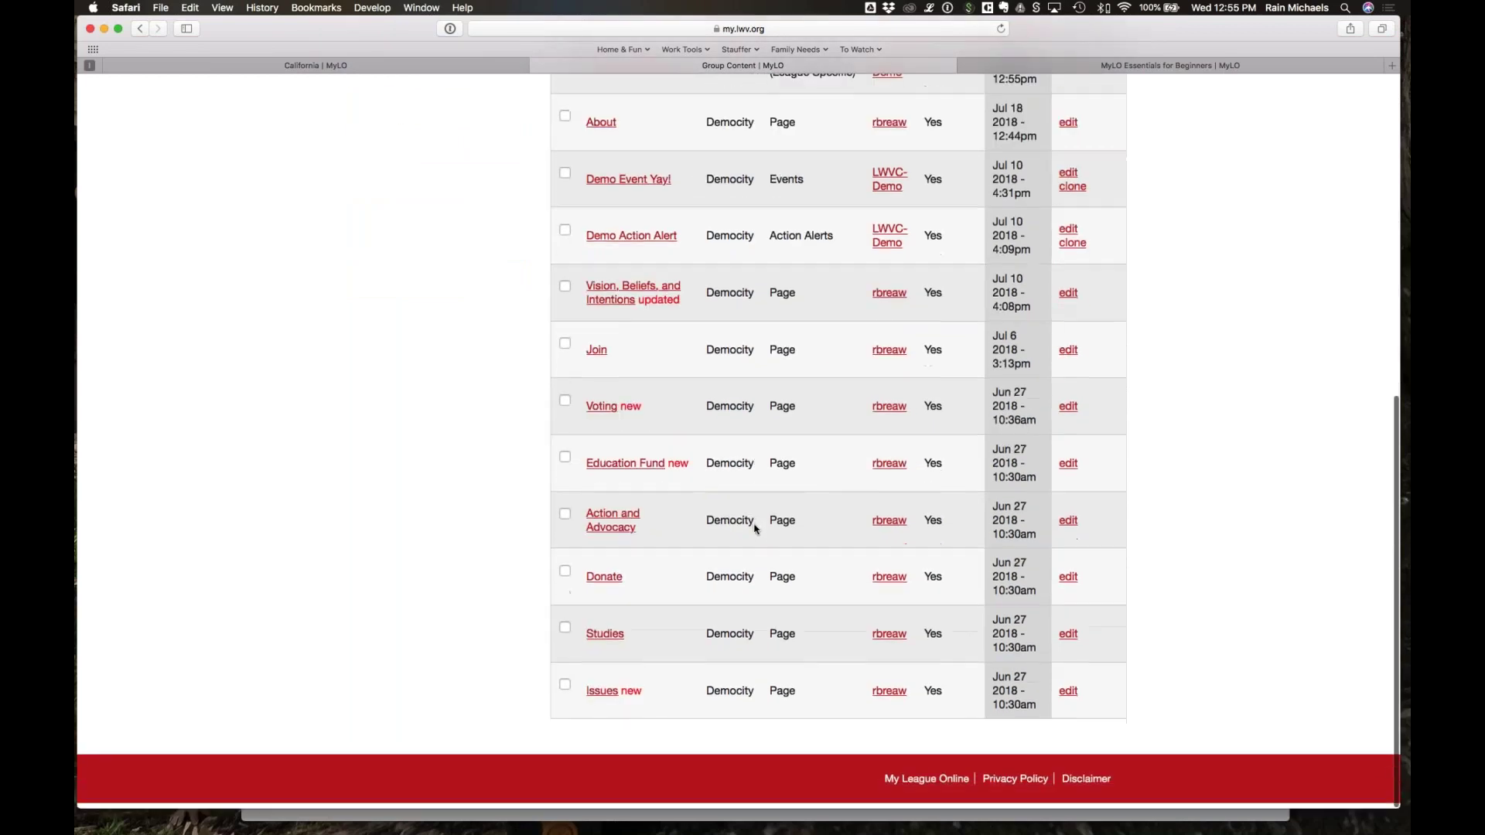
pyautogui.scroll(4, 755, 529)
pyautogui.scroll(-4, 762, 526)
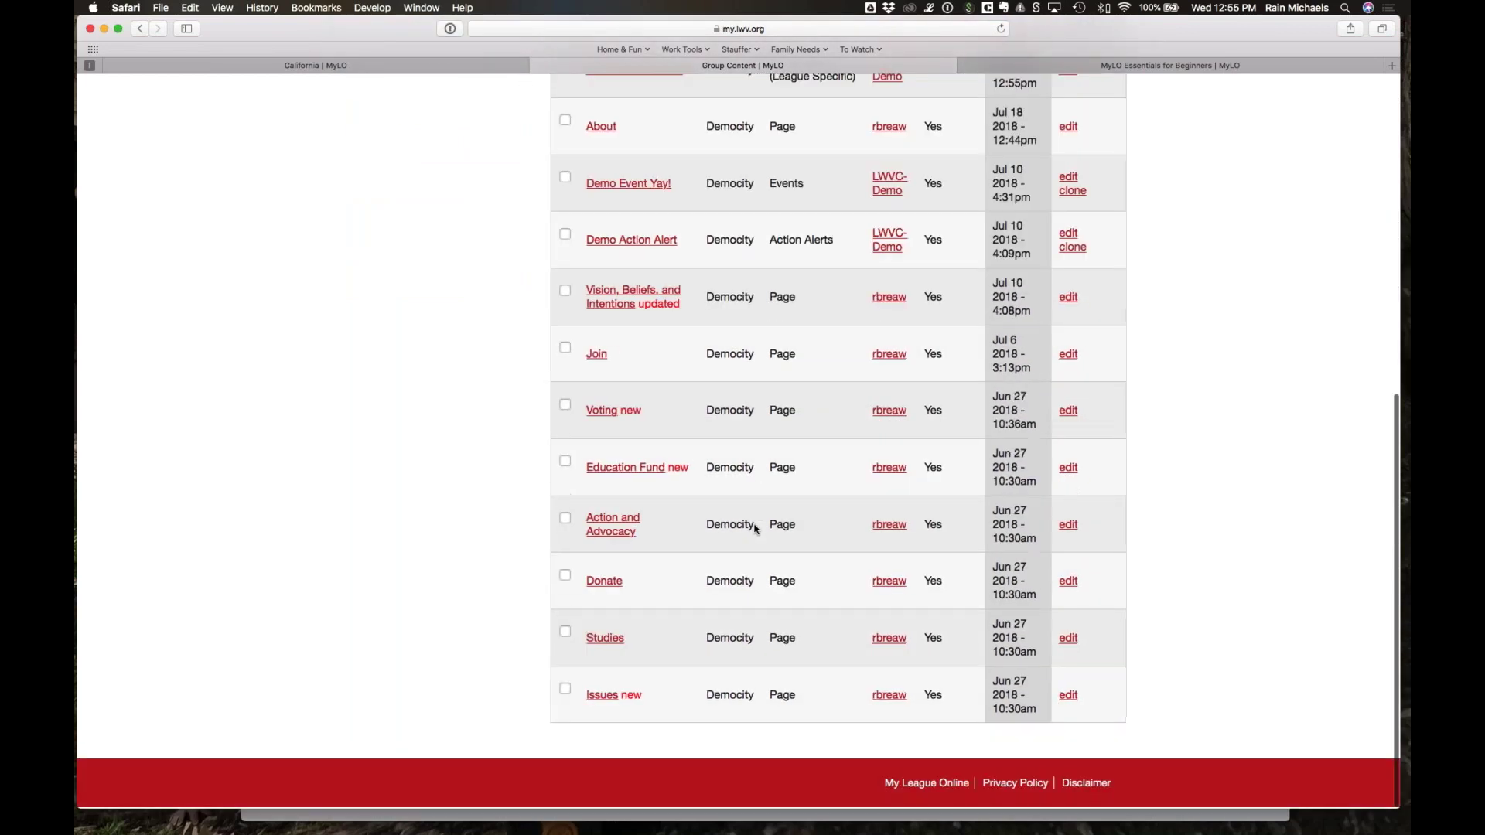
pyautogui.scroll(1, 785, 532)
pyautogui.scroll(10, 785, 532)
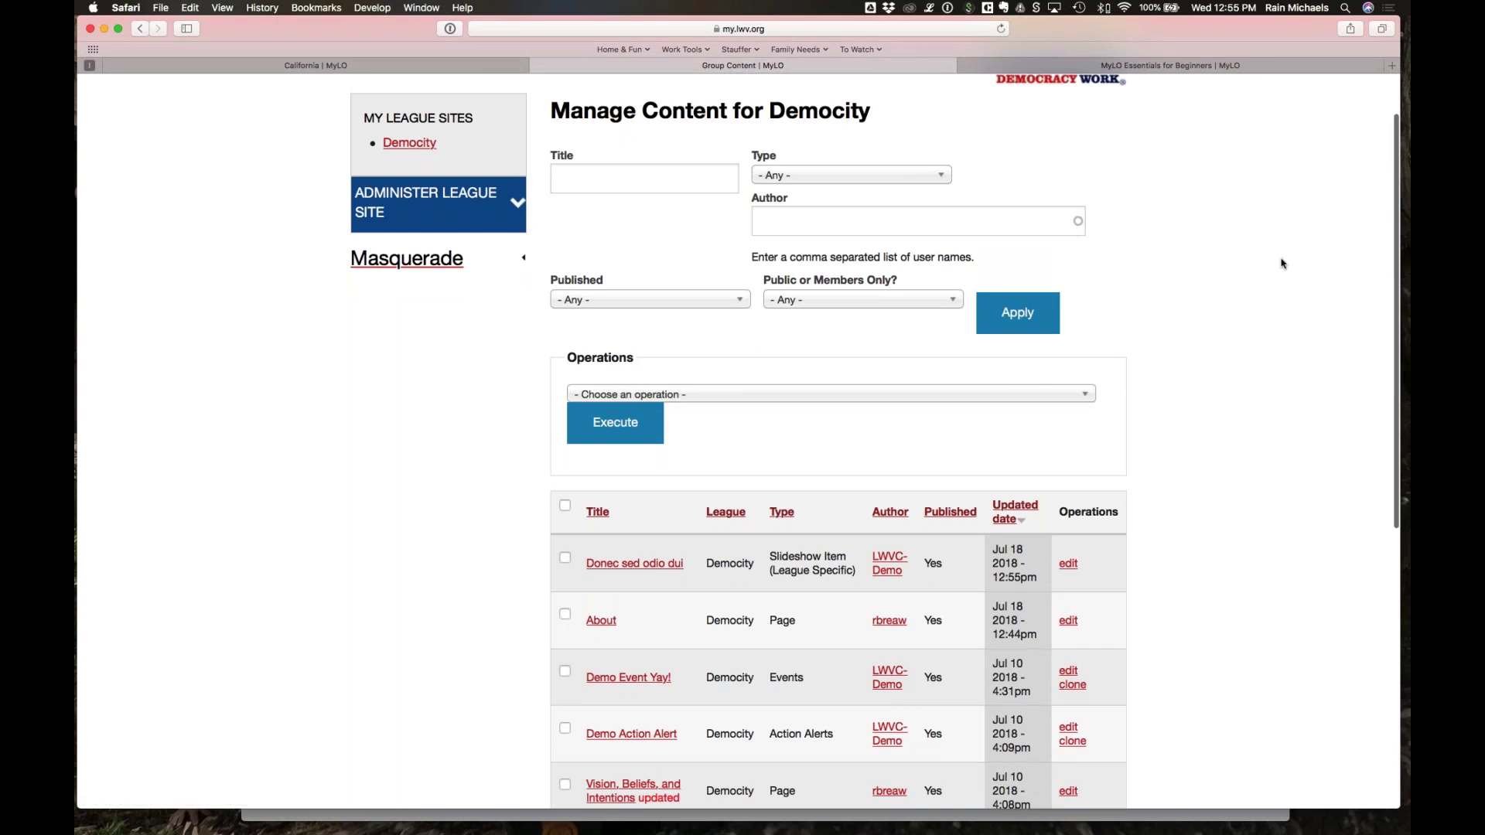
pyautogui.click(1404, 108)
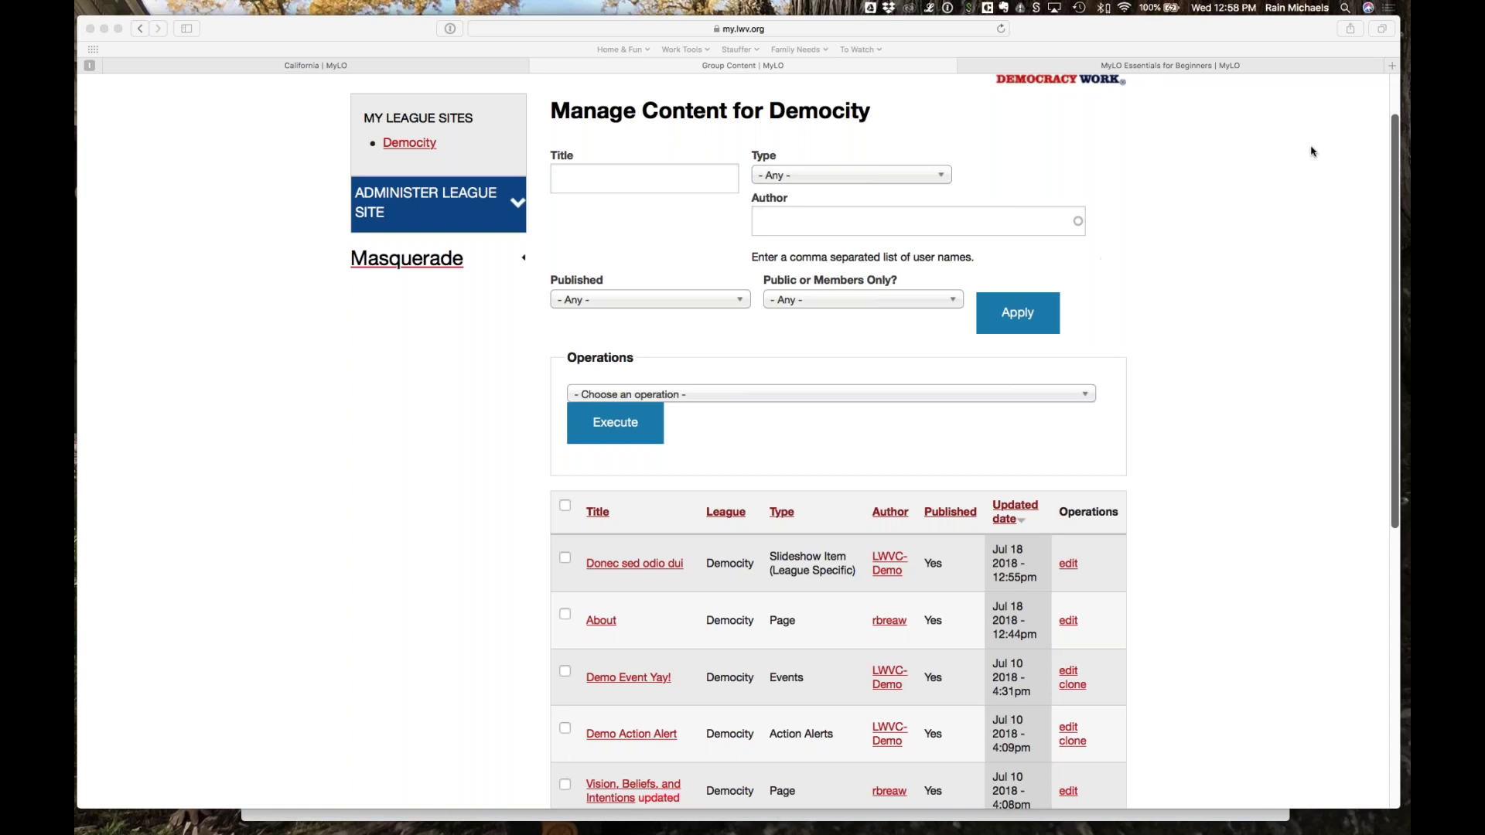
# Step: Return to Democity's home page and look through its slideshow, introduction and promoted content
pyautogui.click(393, 146)
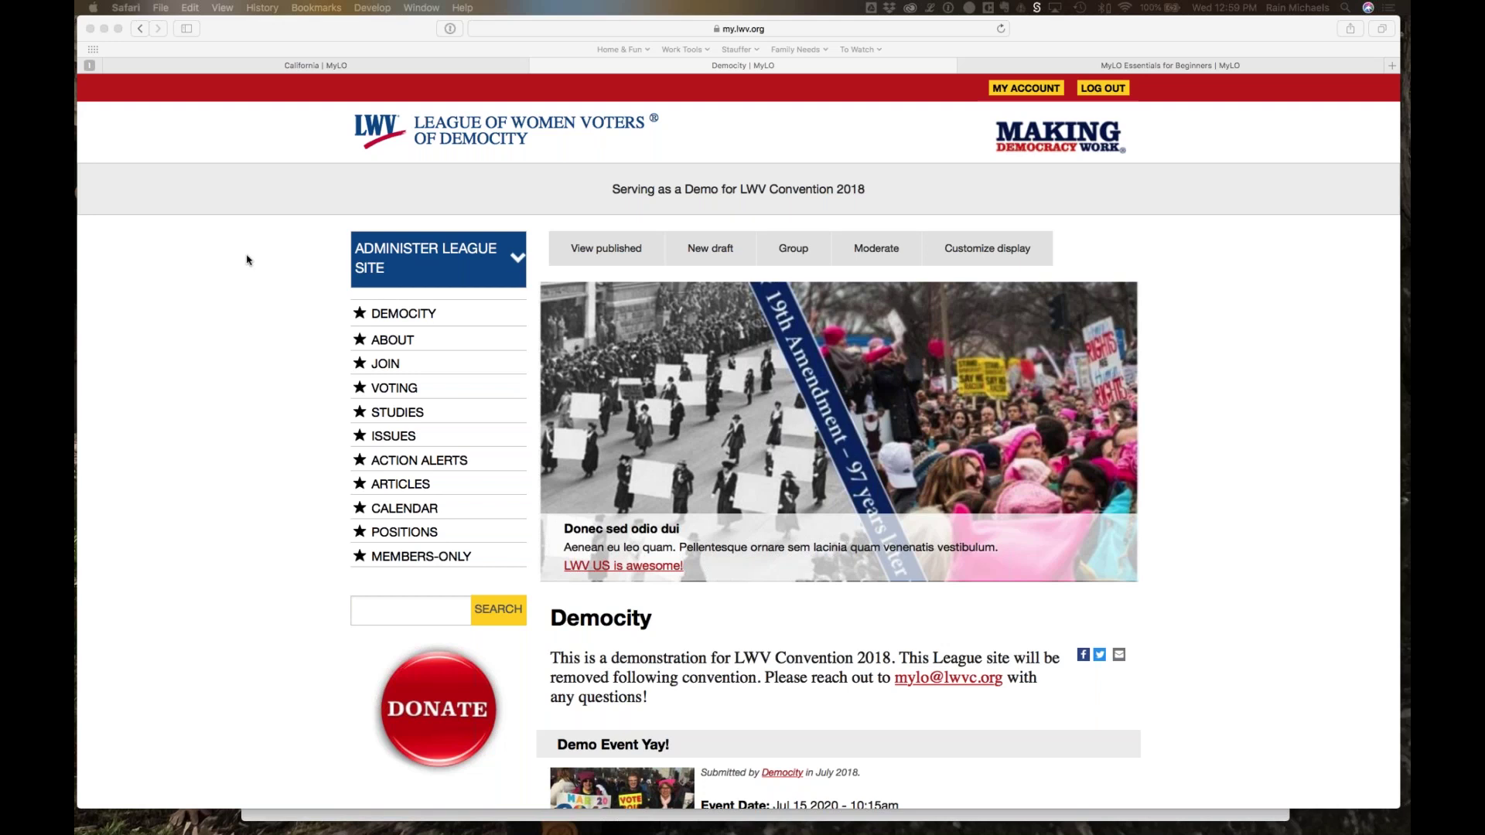
pyautogui.scroll(-1, 247, 260)
pyautogui.scroll(-3, 247, 260)
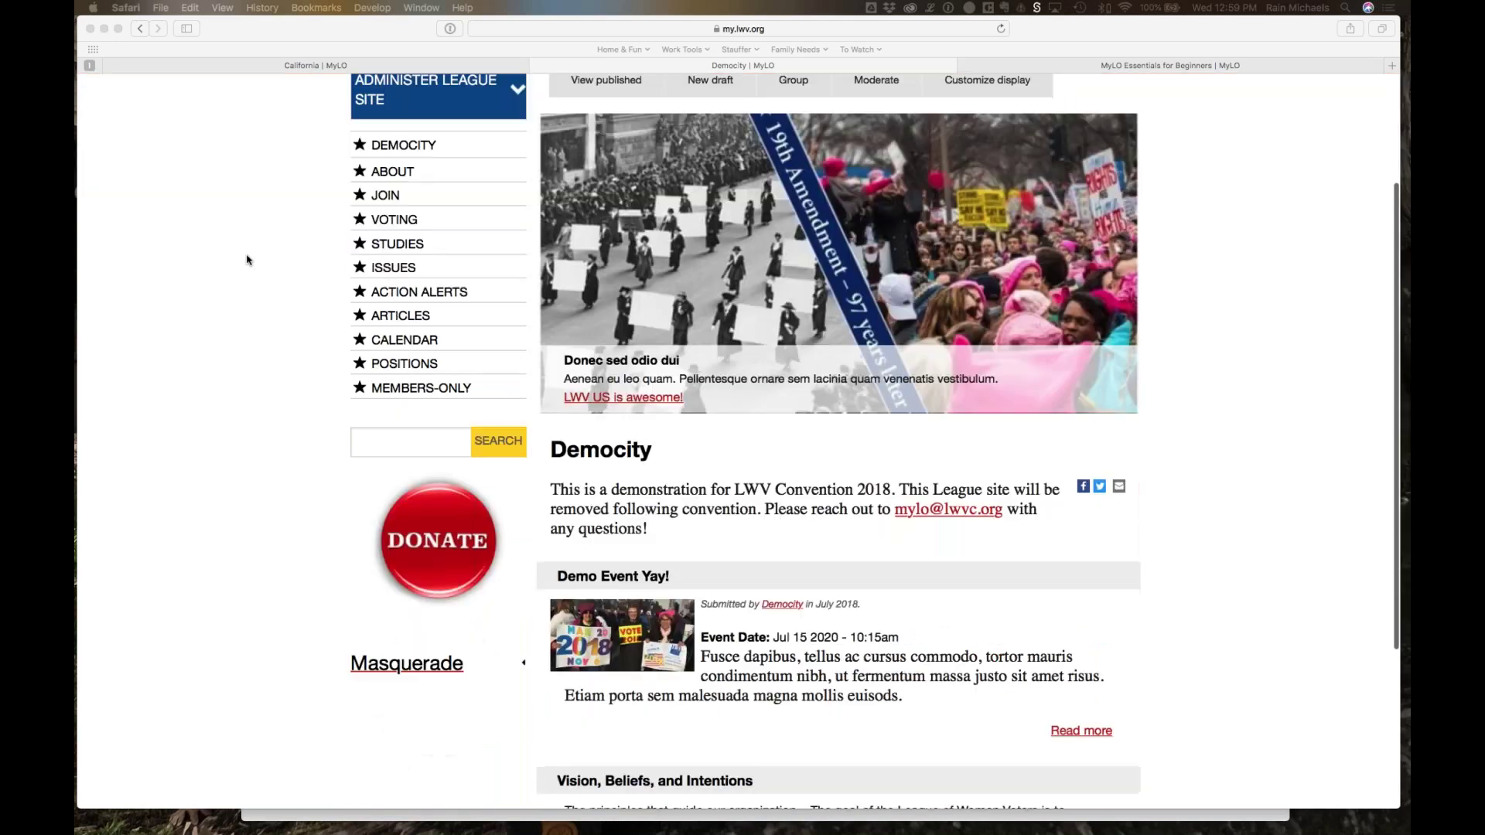
pyautogui.scroll(-5, 247, 259)
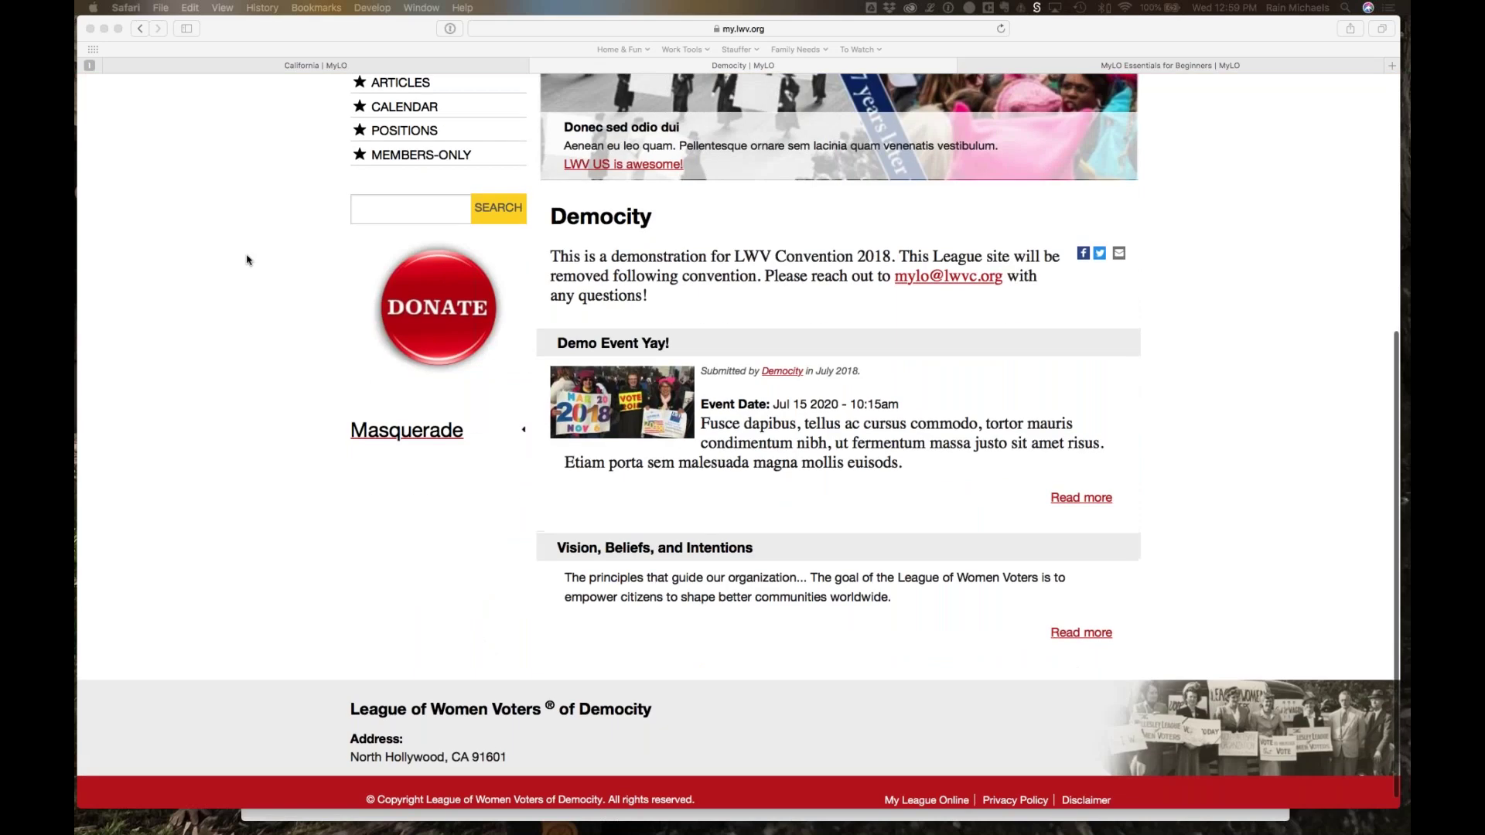
pyautogui.scroll(7, 247, 260)
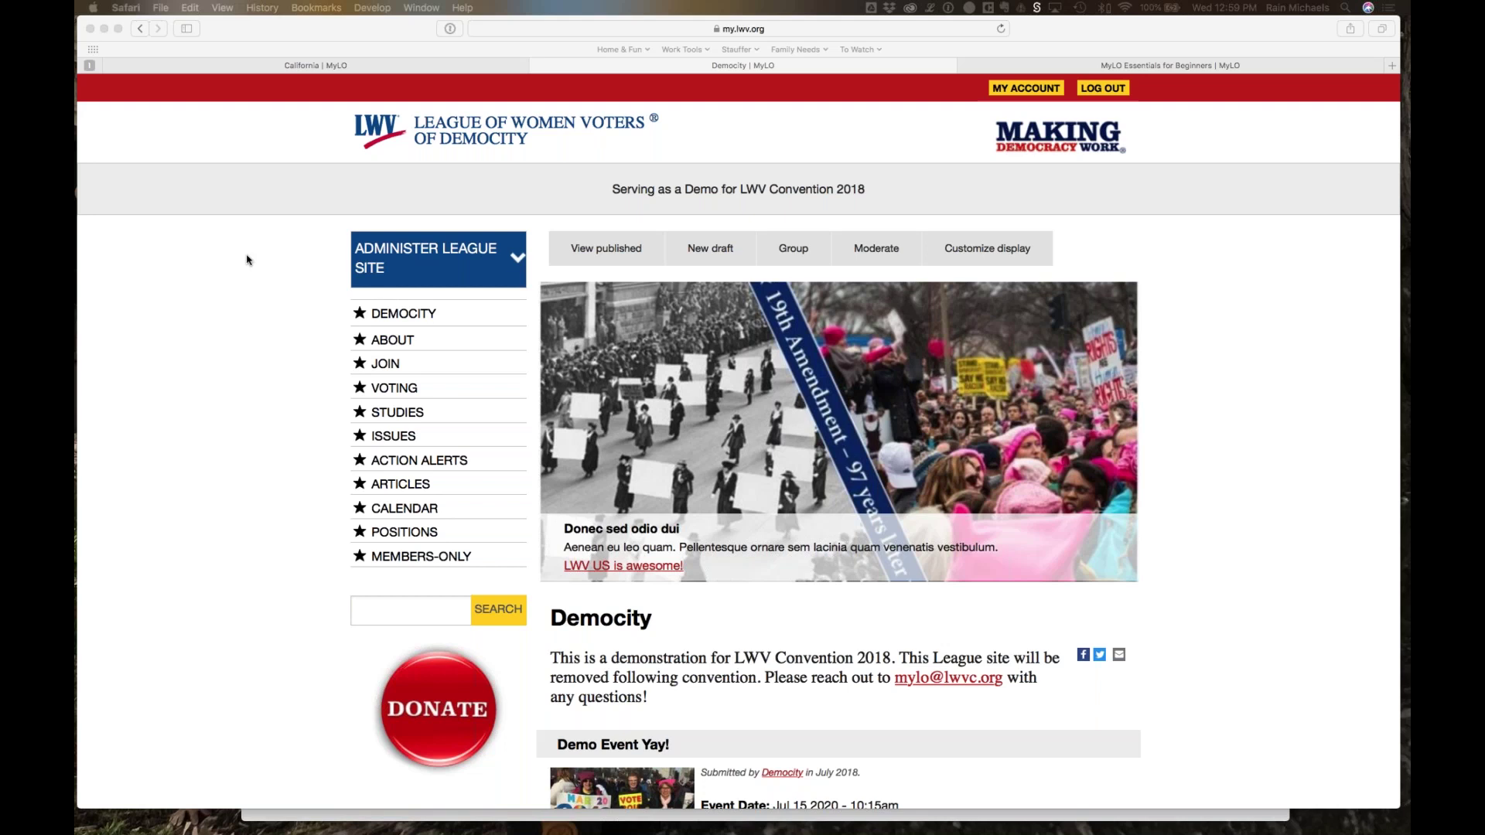
pyautogui.click(425, 507)
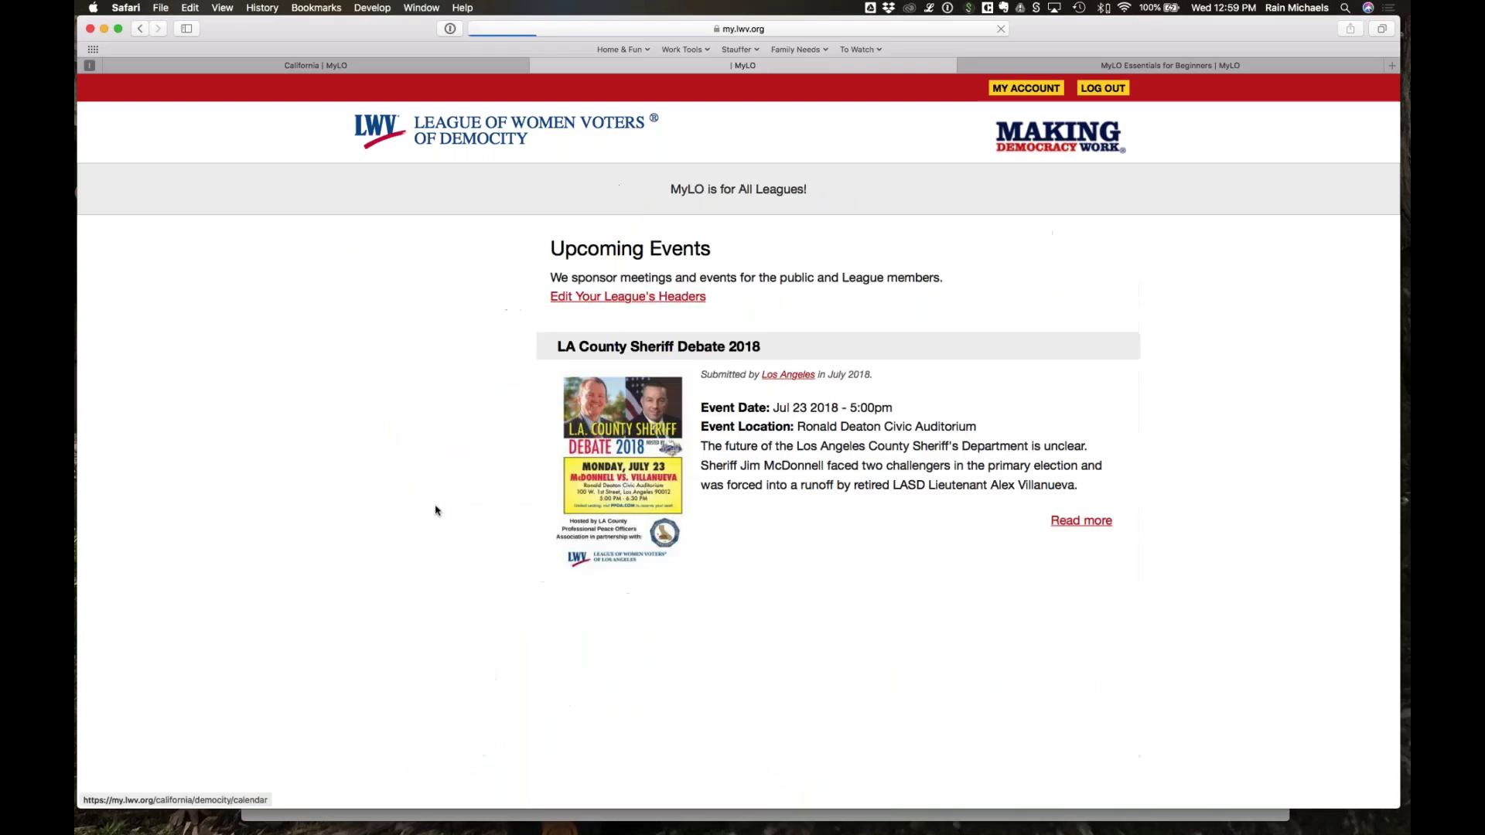
pyautogui.scroll(-5, 619, 503)
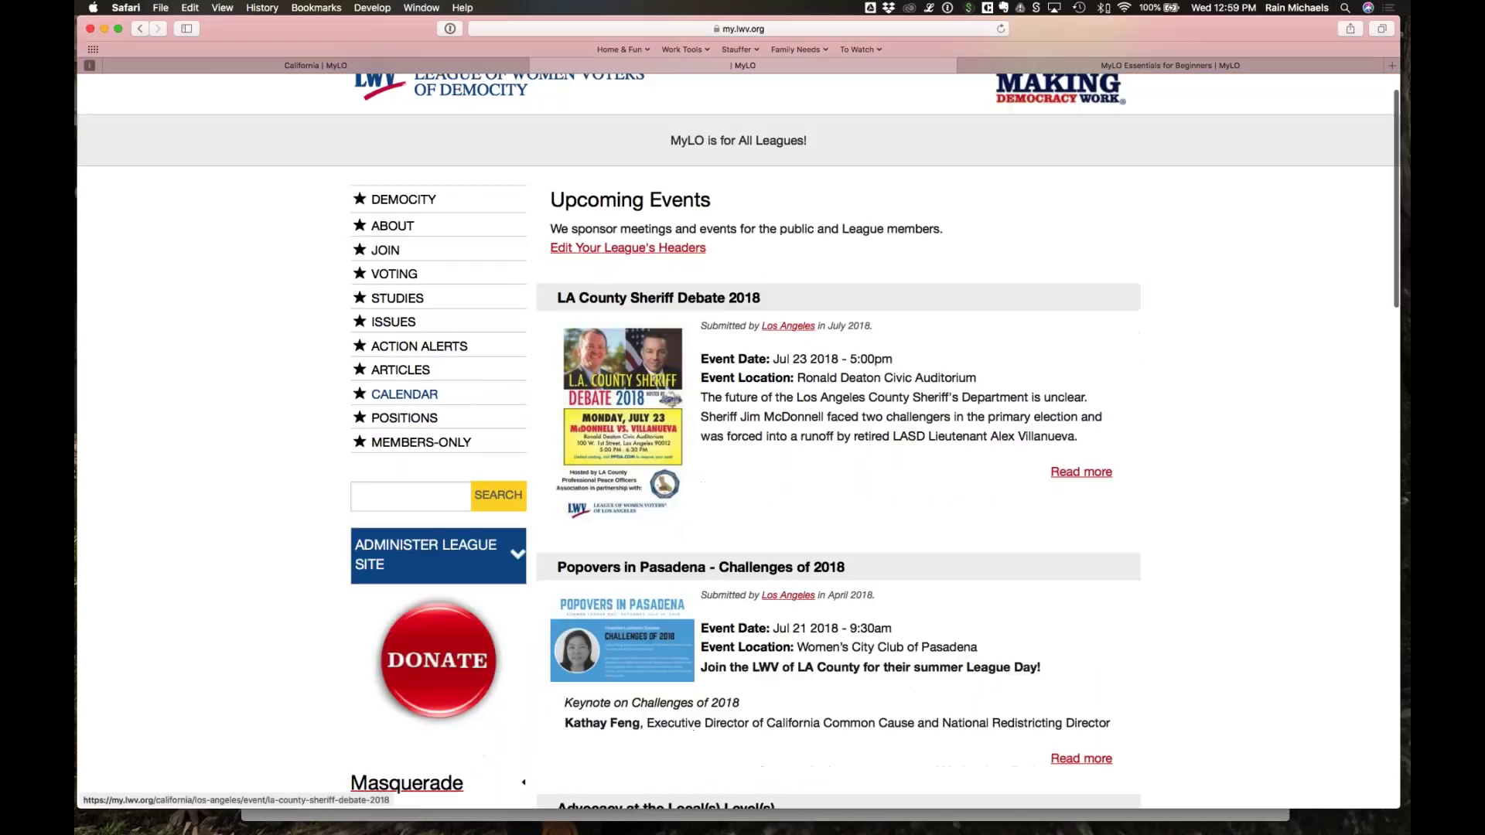
pyautogui.scroll(2, 672, 545)
pyautogui.scroll(-8, 671, 545)
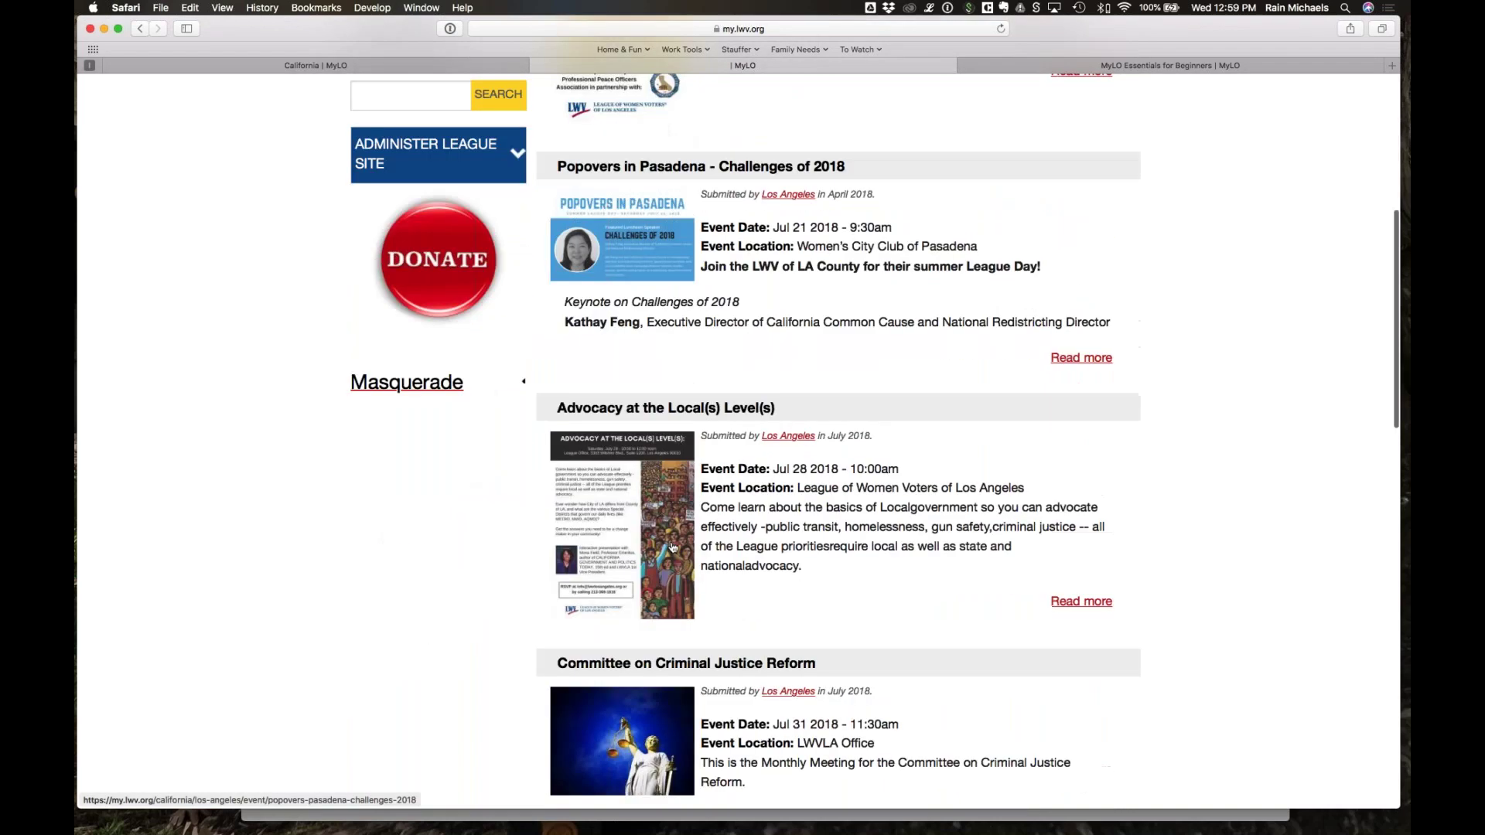
pyautogui.scroll(-20, 672, 545)
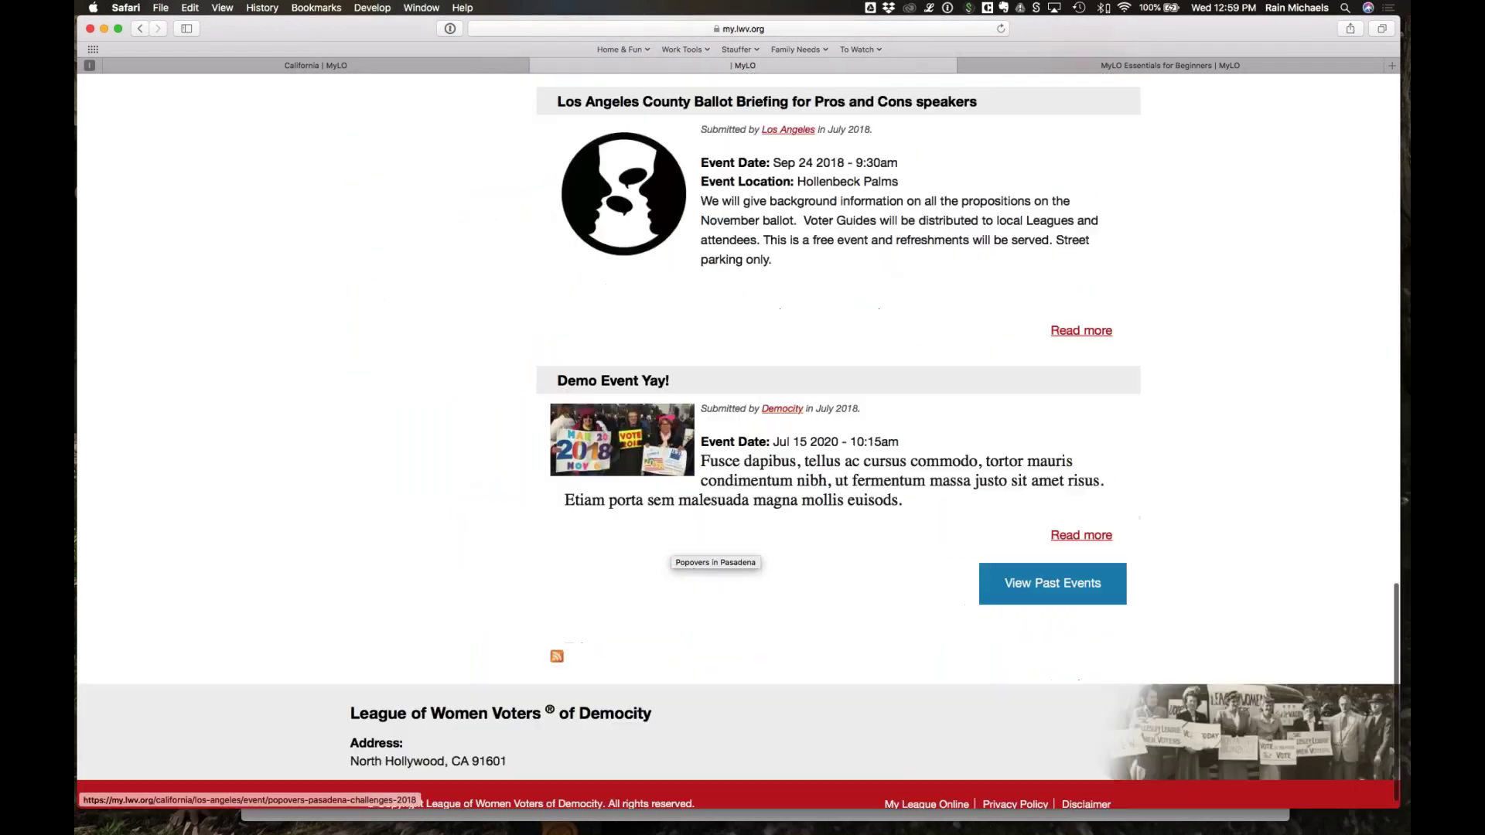
pyautogui.scroll(20, 694, 513)
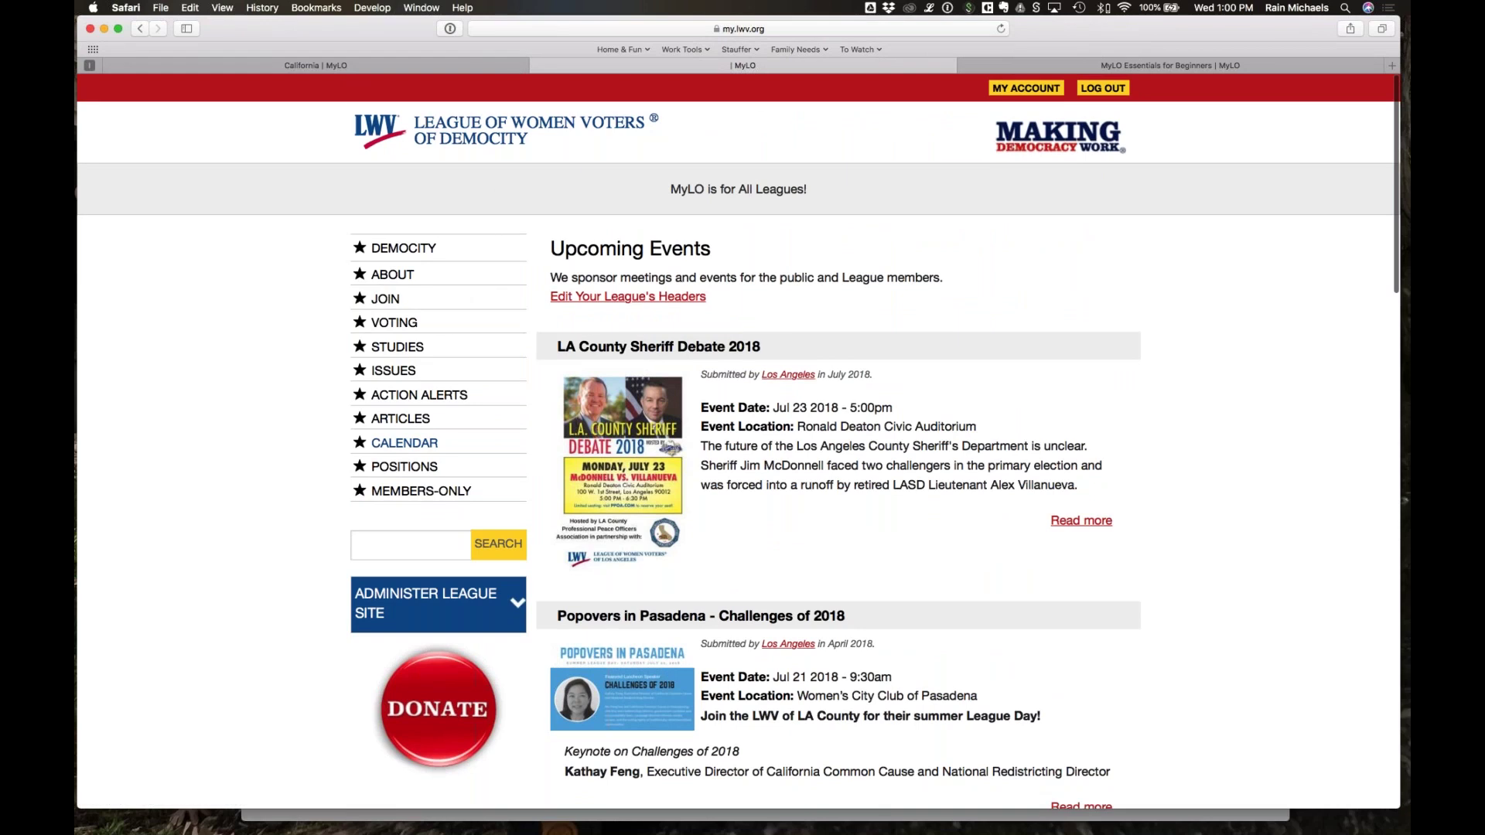
# Step: Go to the Glendale/Burbank league site and view the upcoming events on its calendar
pyautogui.click(596, 29)
pyautogui.moveTo(595, 29); pyautogui.dragTo(732, 33)
pyautogui.write('c')
pyautogui.press('BackSpace')
pyautogui.write('g')
pyautogui.press('Return')
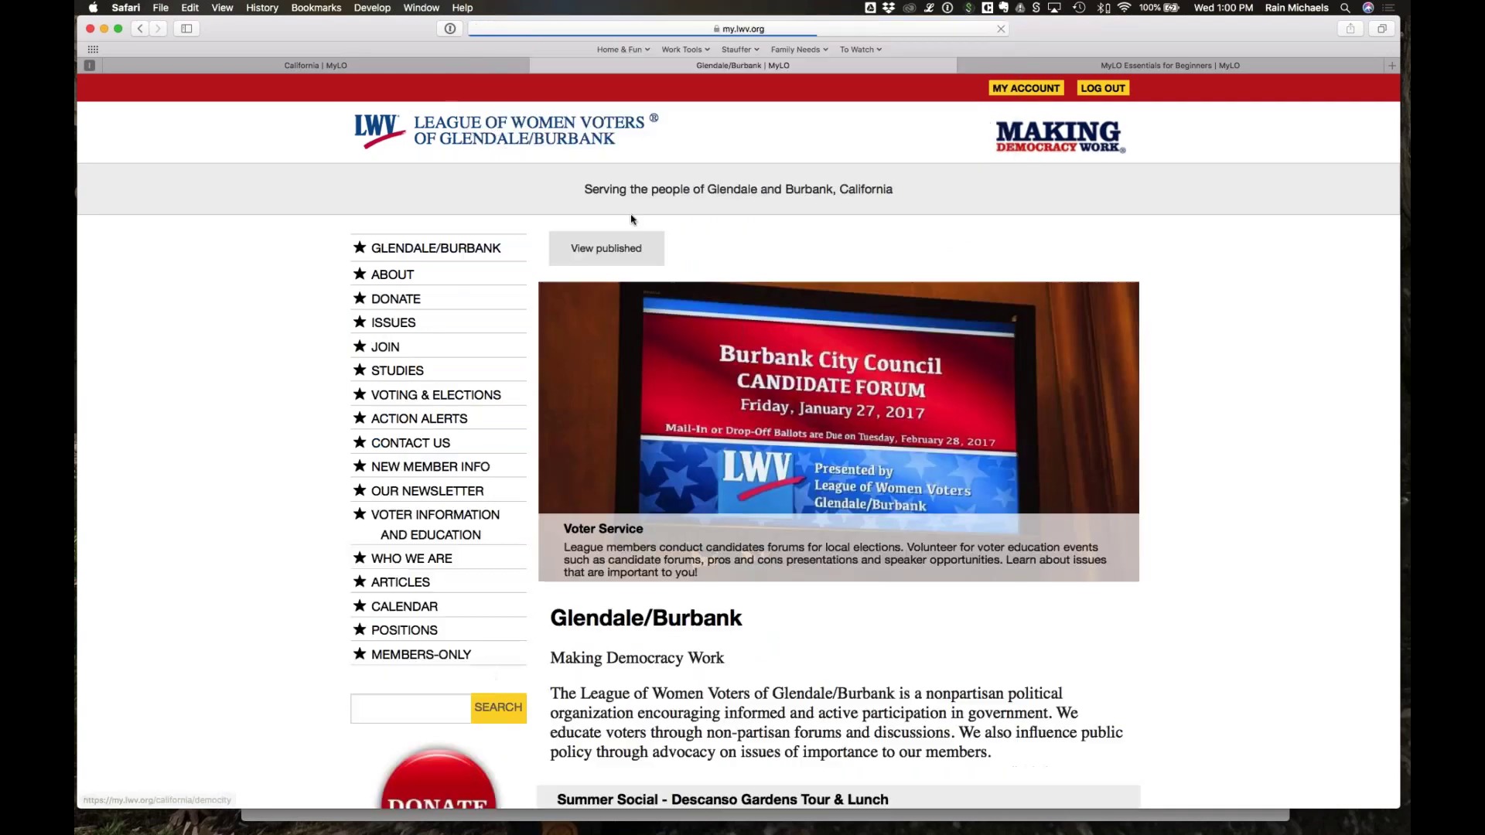
pyautogui.click(406, 607)
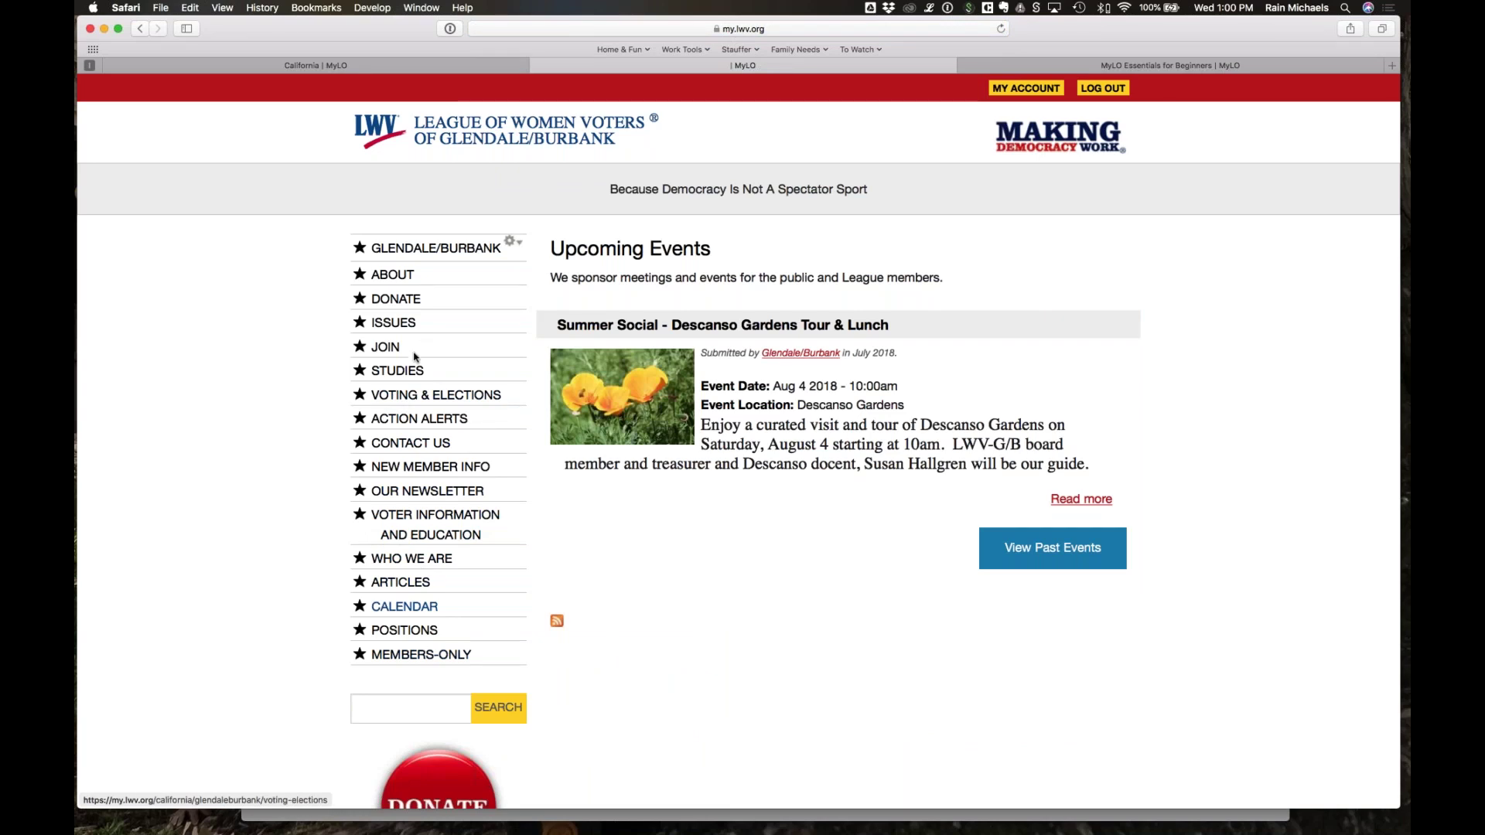
# Step: Open Glendale/Burbank's action alerts and examine its own alerts and the subscribed alerts from other leagues
pyautogui.click(421, 418)
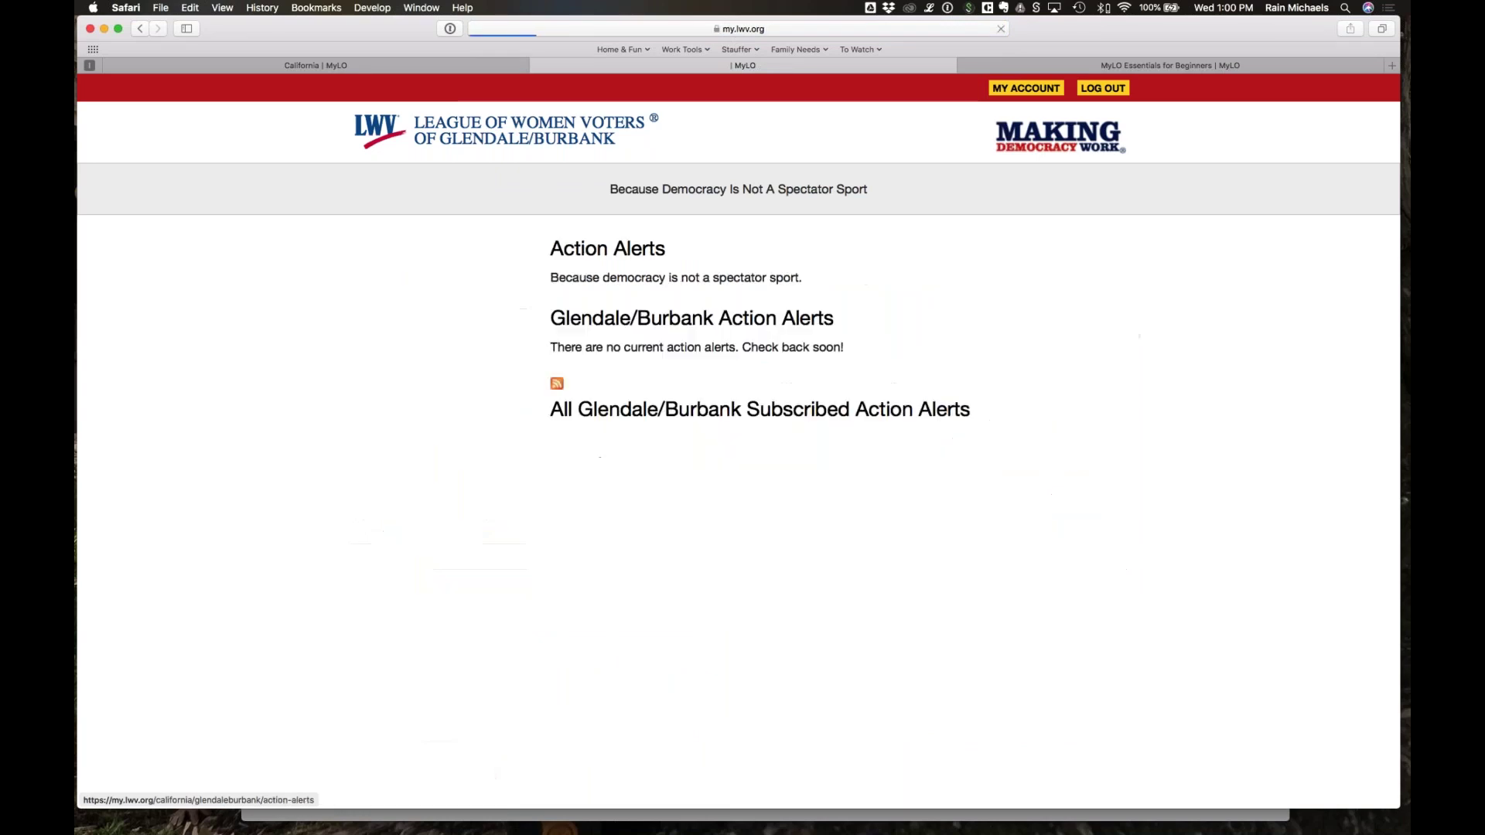
pyautogui.scroll(-1, 737, 418)
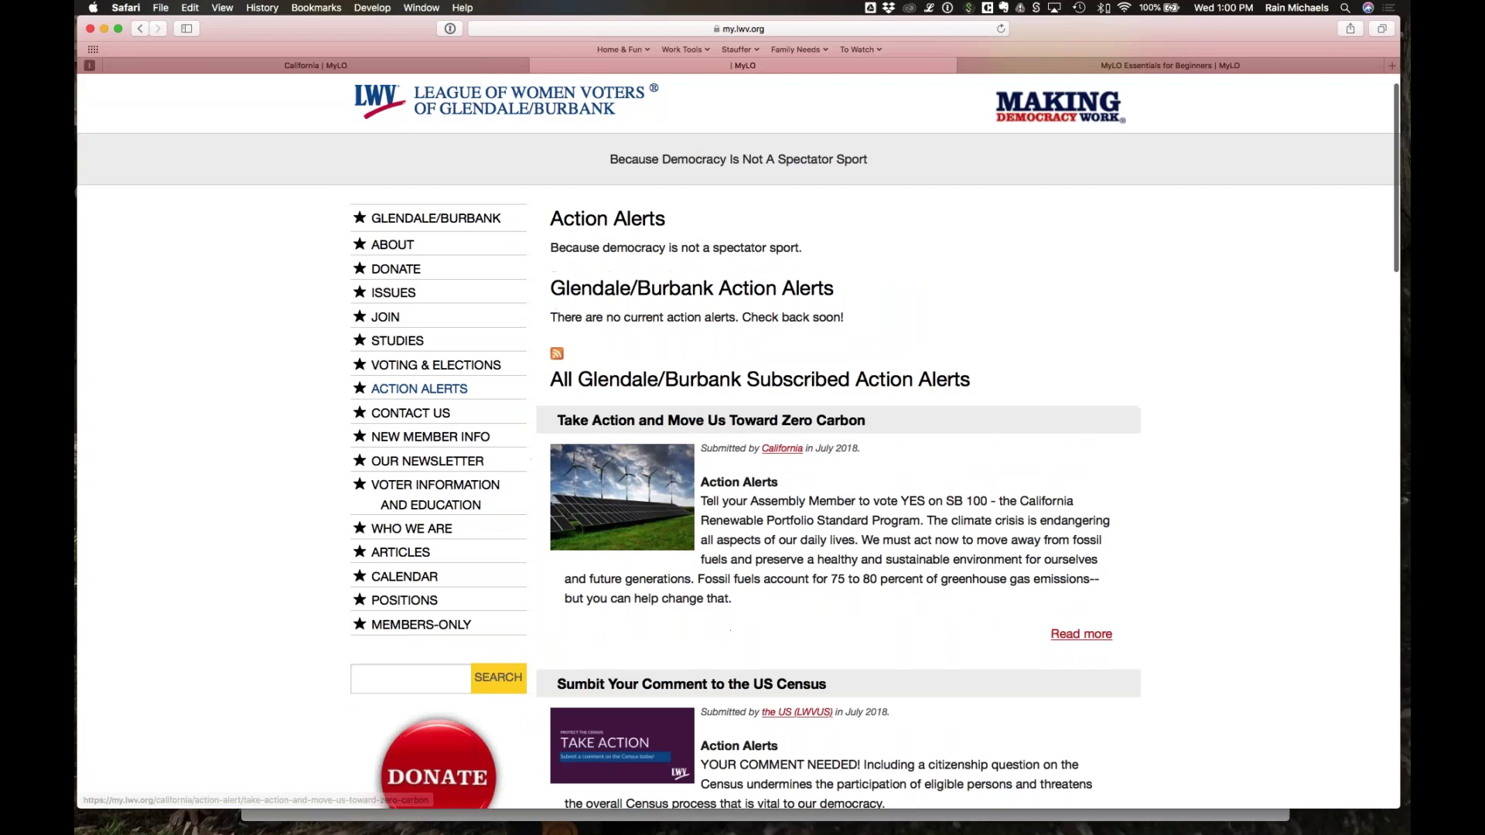
pyautogui.scroll(1, 738, 433)
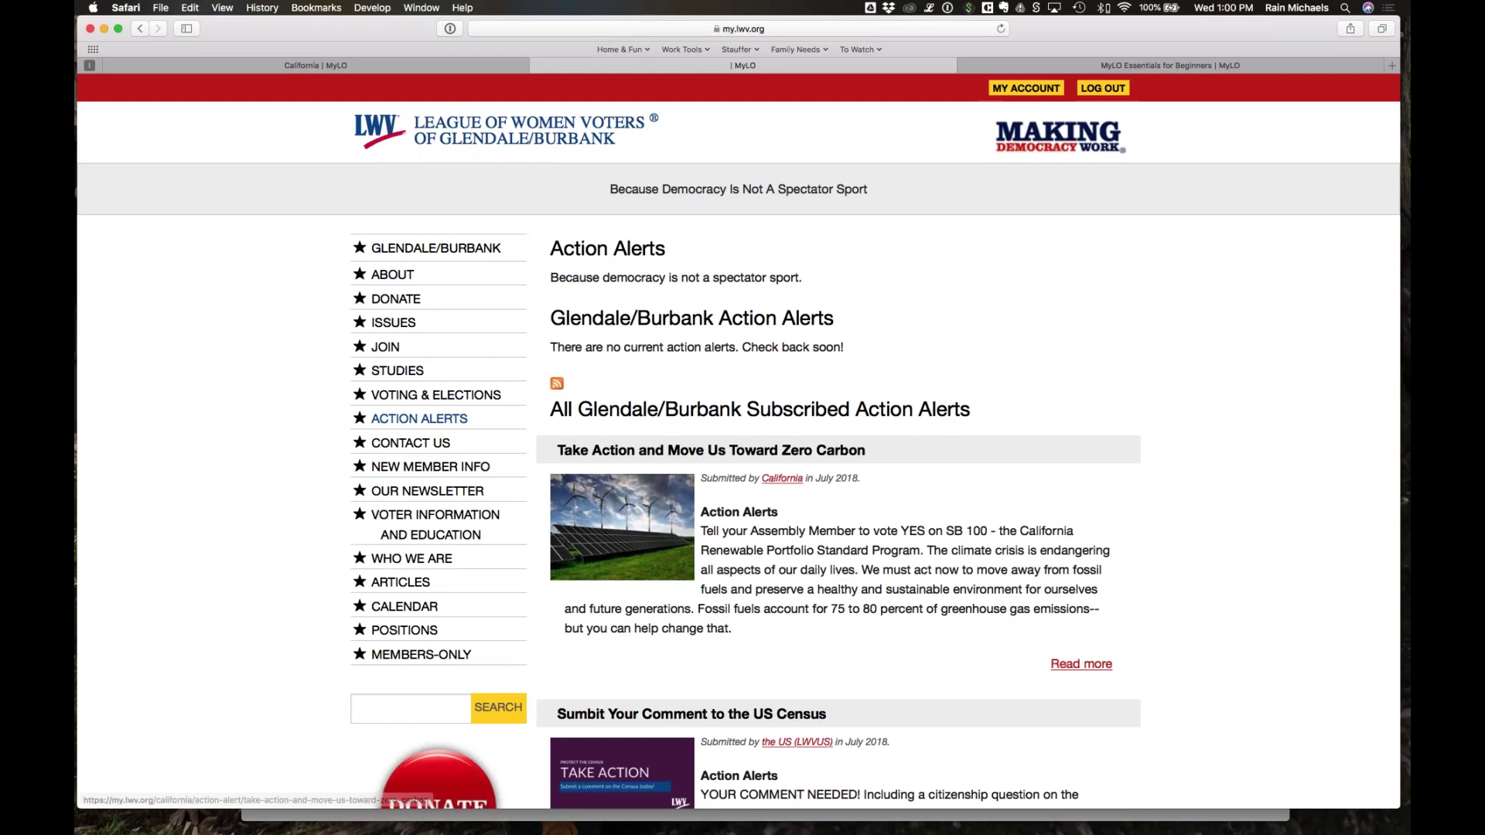
pyautogui.scroll(-2, 739, 440)
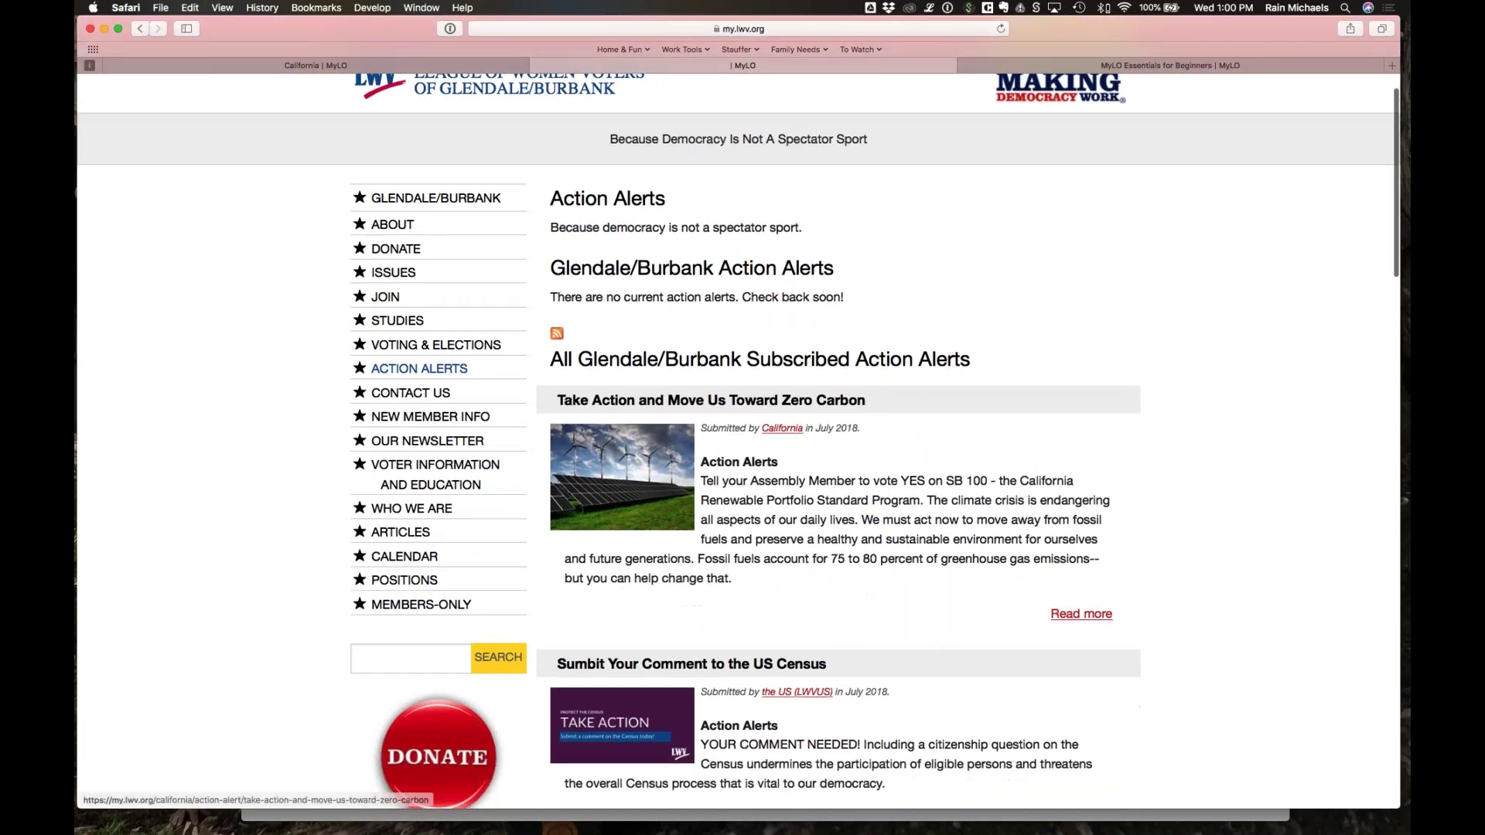
pyautogui.scroll(1, 587, 267)
pyautogui.scroll(-5, 587, 267)
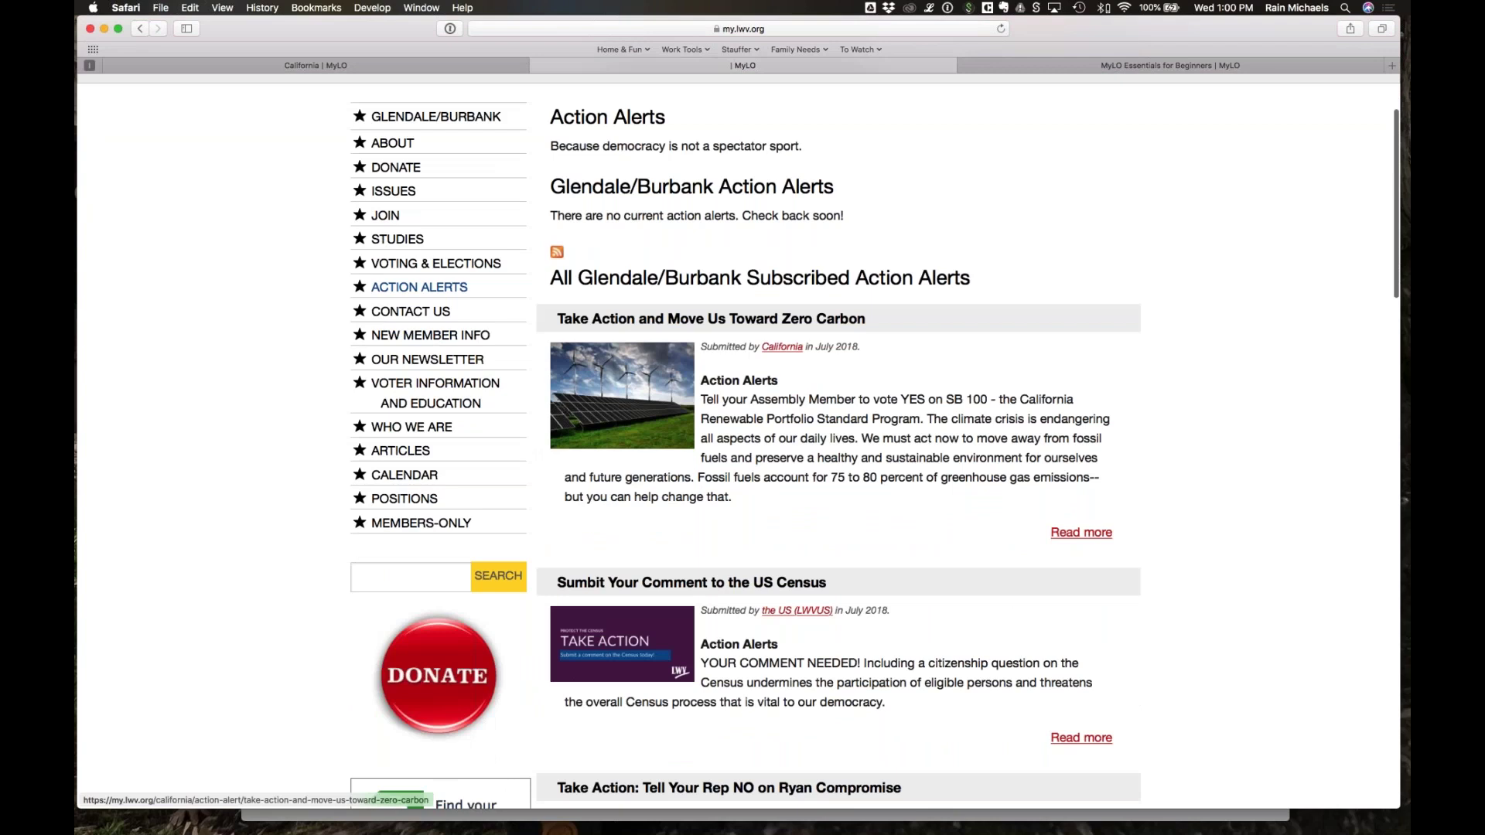
pyautogui.scroll(-9, 875, 423)
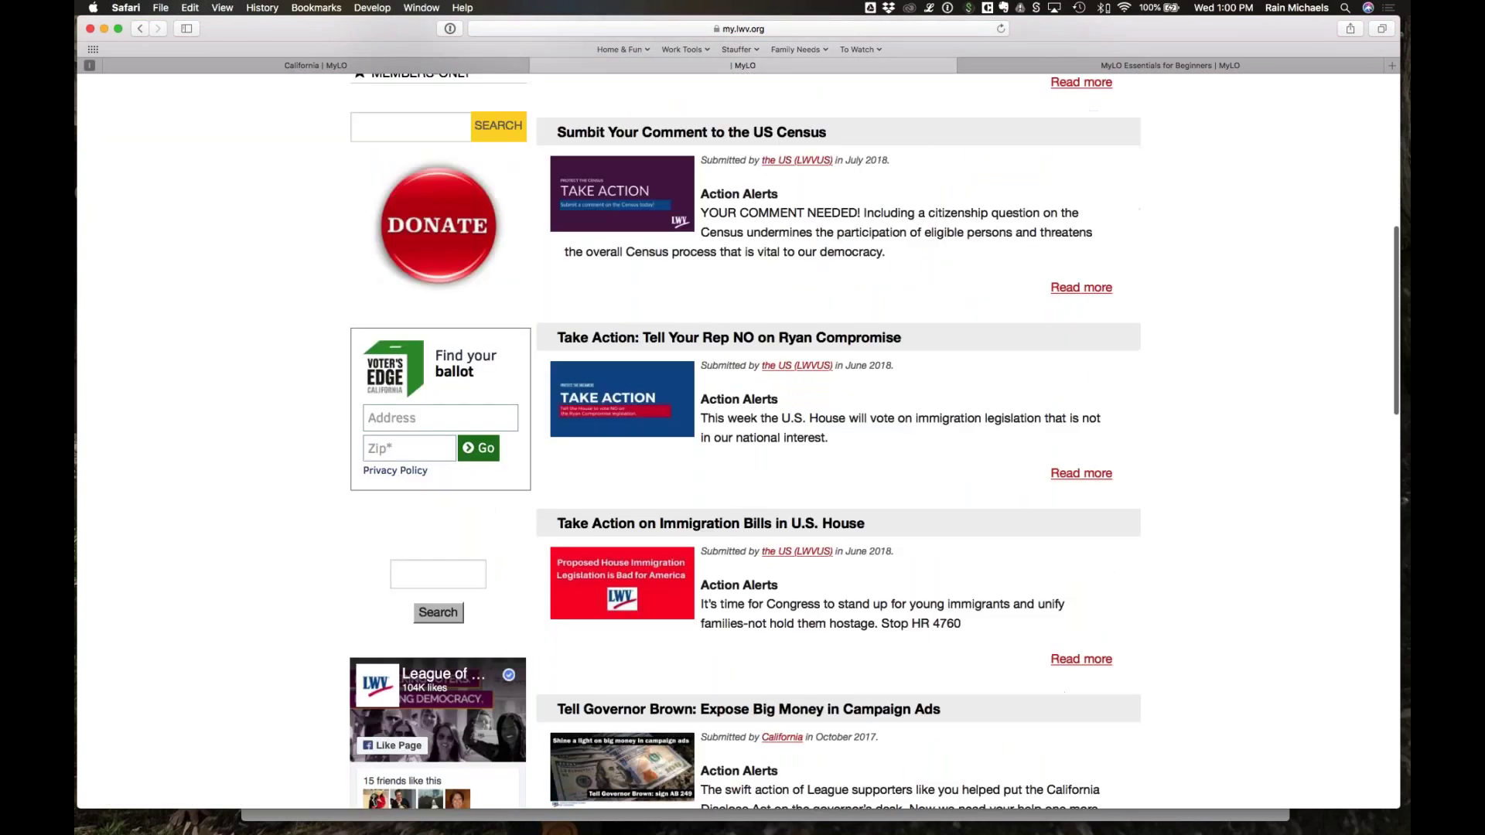
pyautogui.scroll(-20, 875, 423)
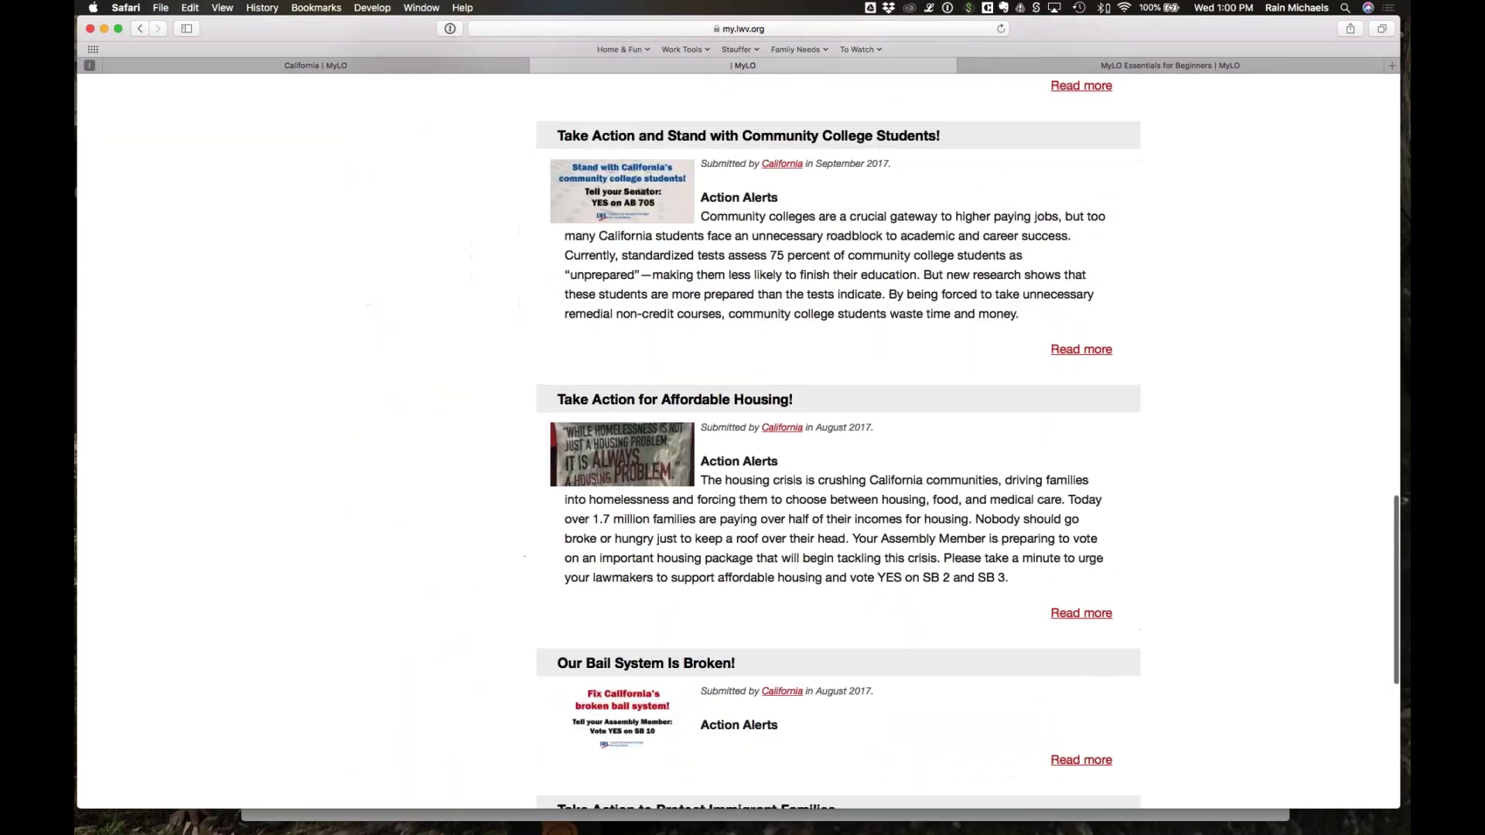
pyautogui.scroll(20, 875, 423)
pyautogui.scroll(10, 874, 423)
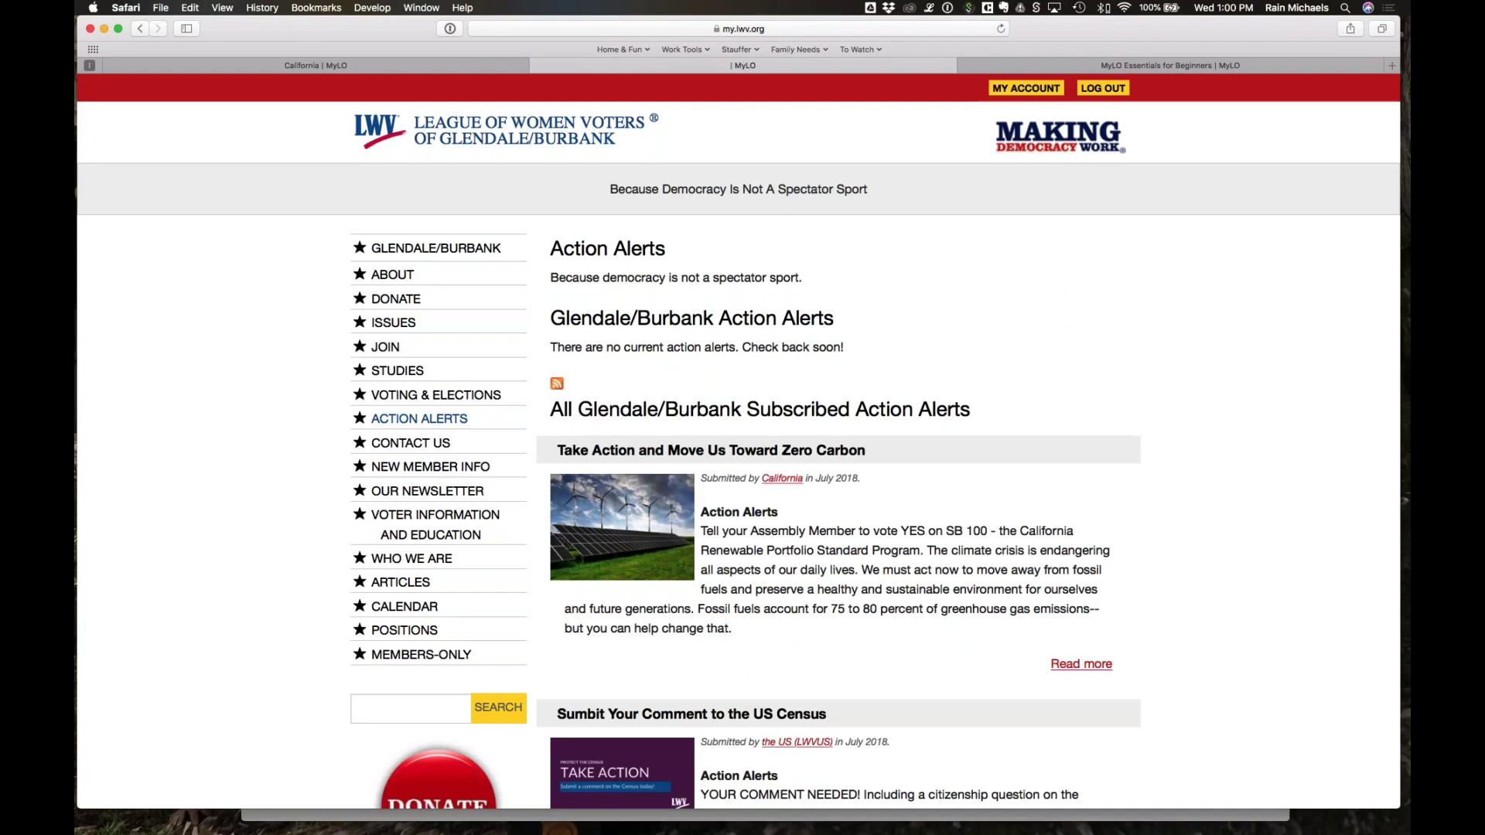
pyautogui.moveTo(619, 831)
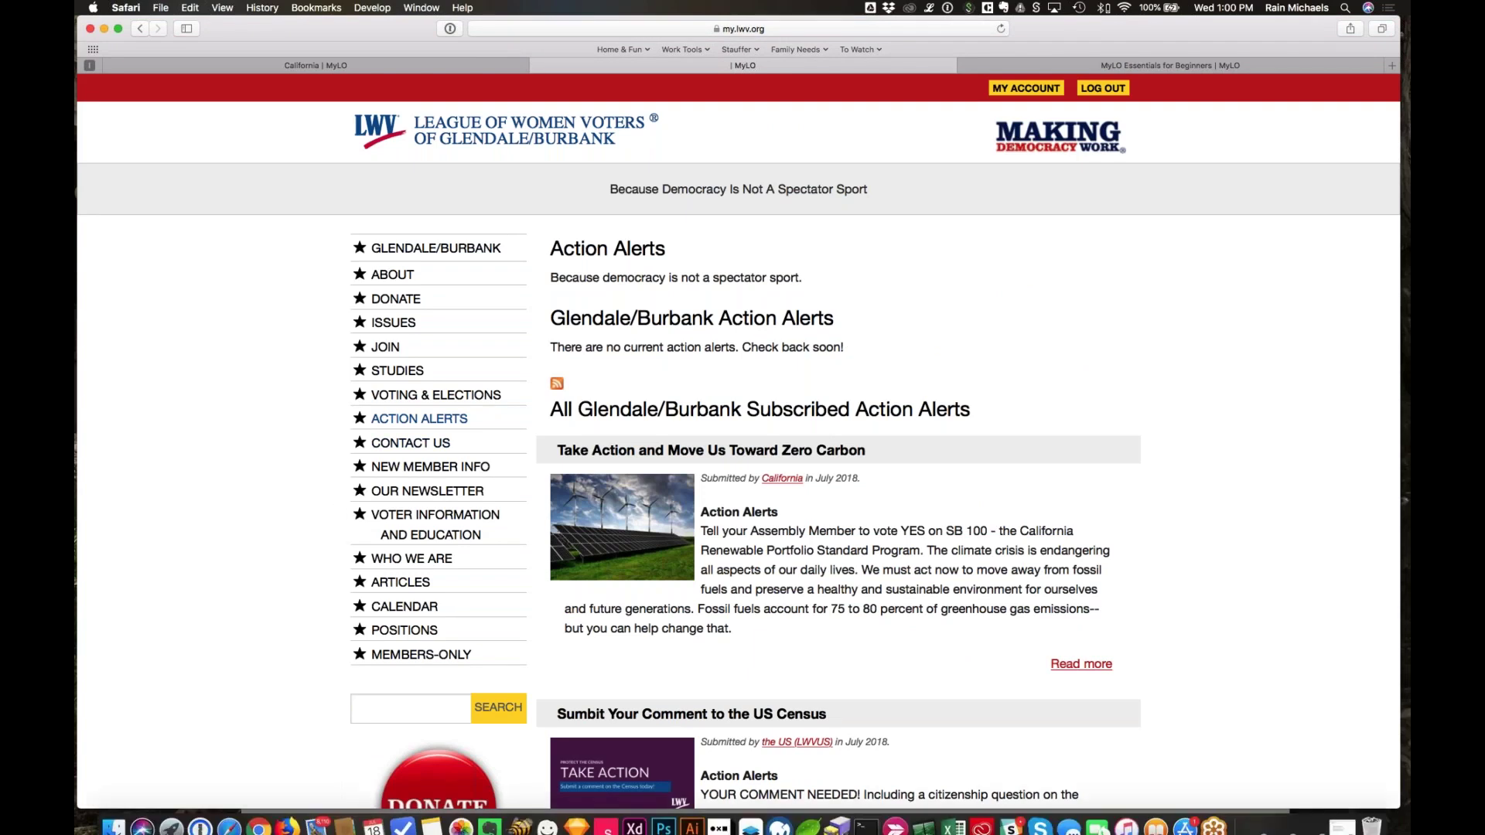